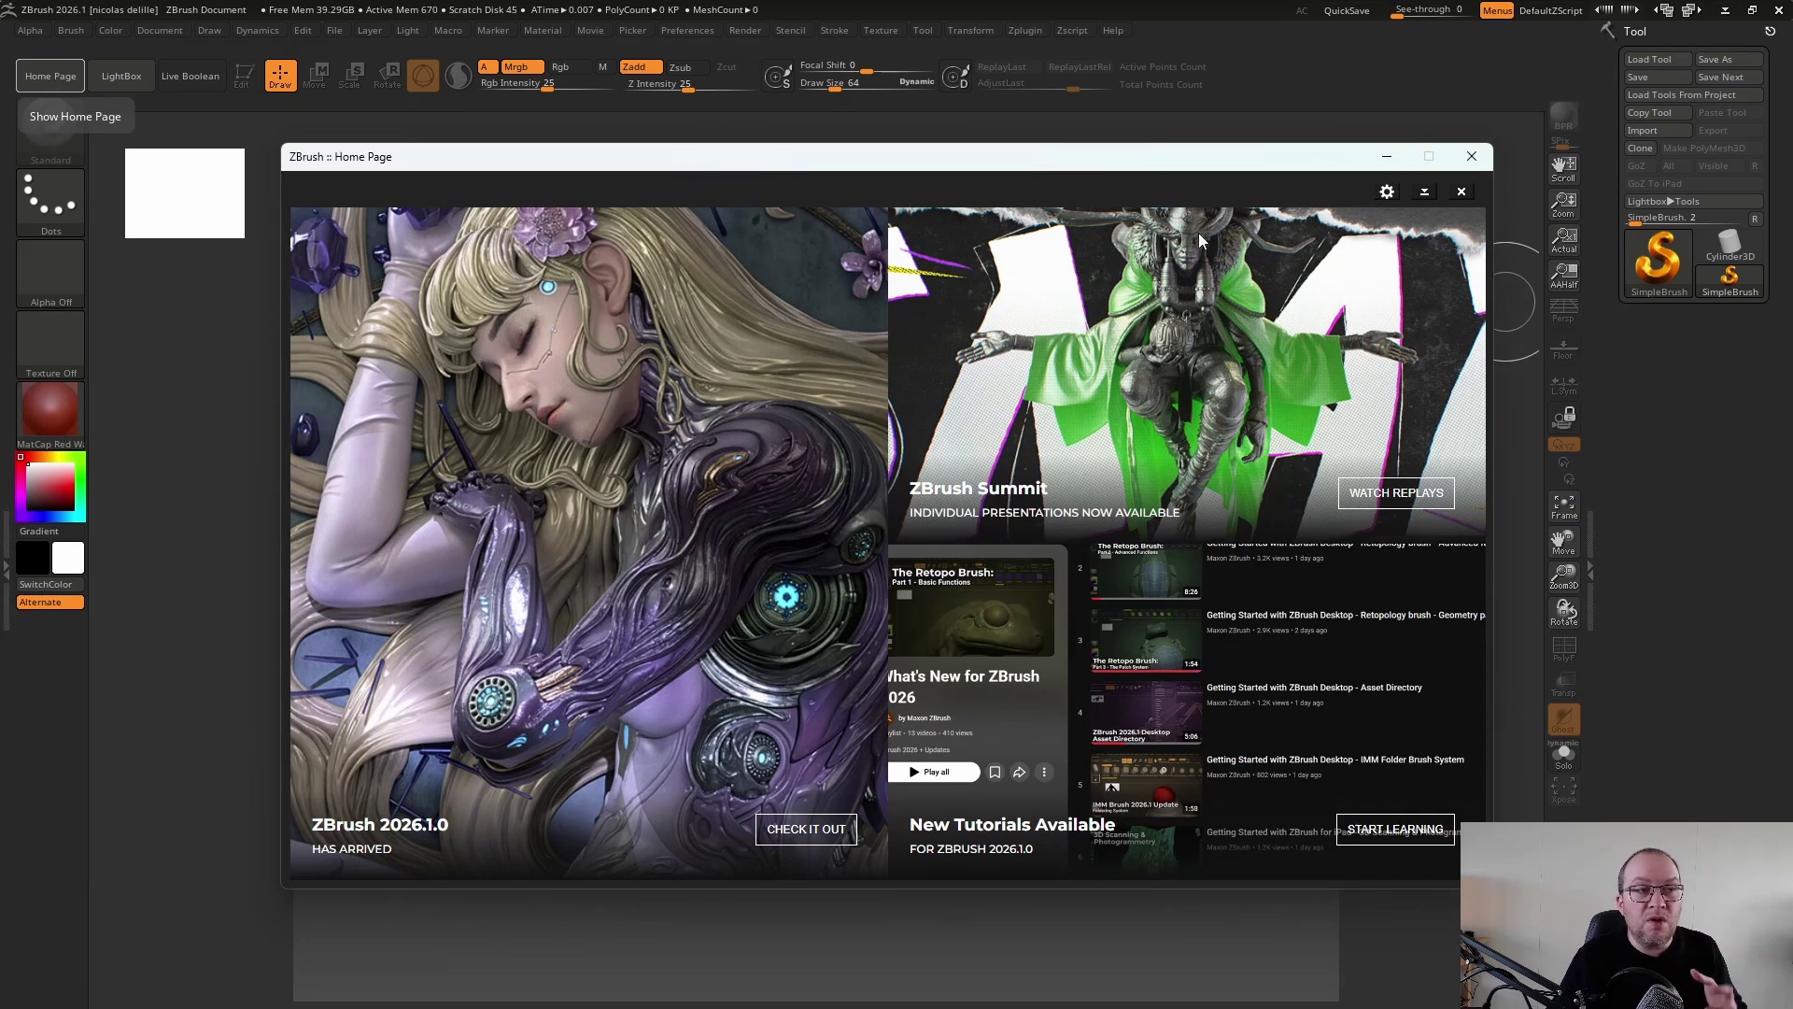
# Review the home page's display options, leaving Show if updated selected, and close the home page
pyautogui.click(1388, 192)
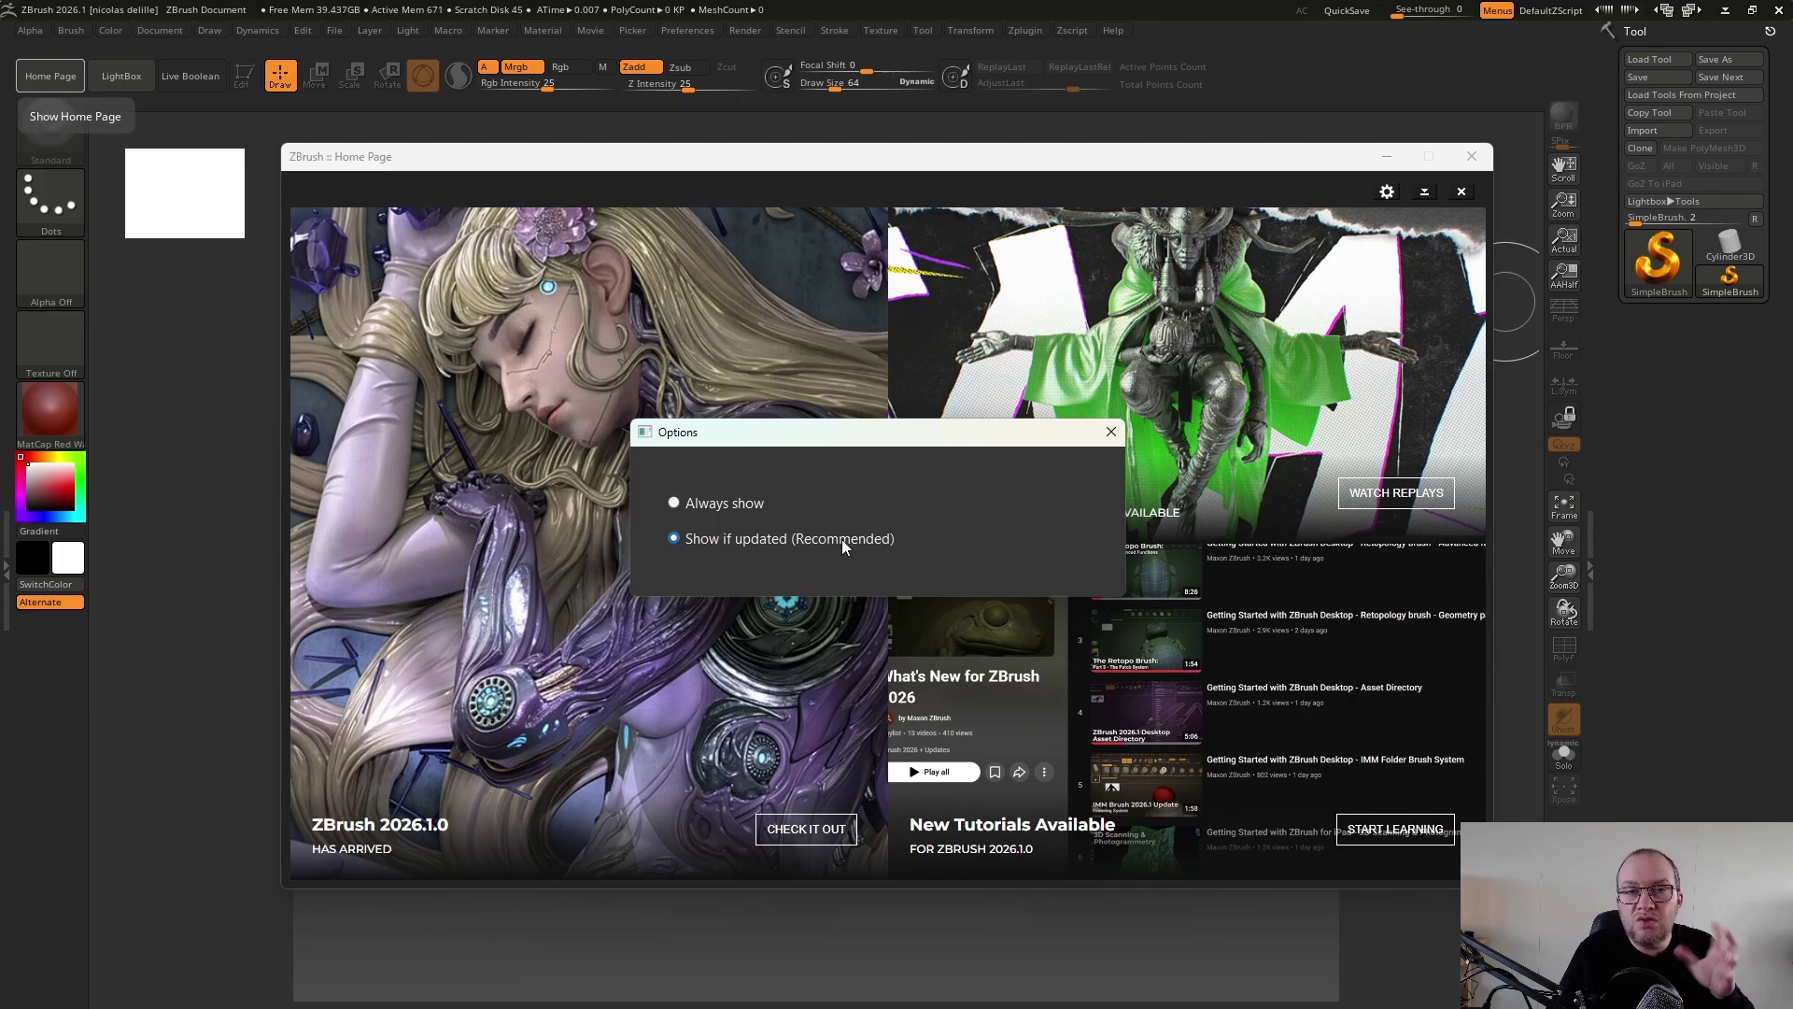
pyautogui.click(1111, 432)
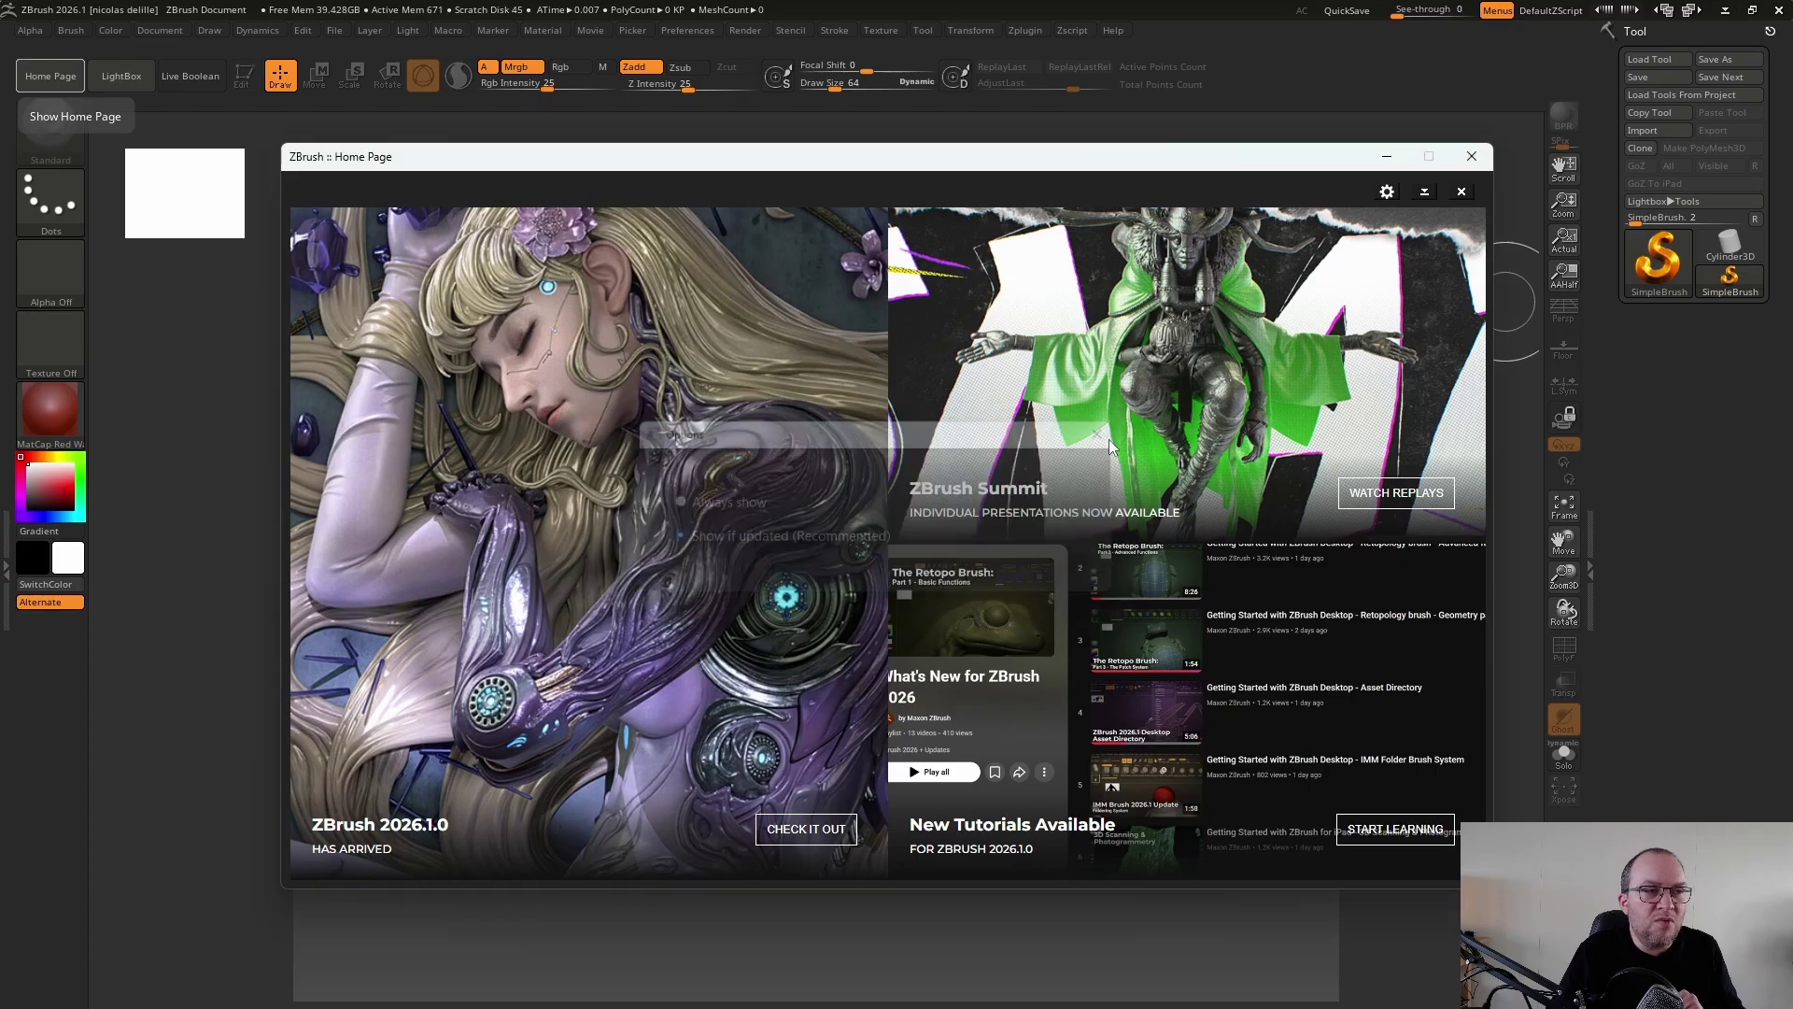
pyautogui.click(1472, 157)
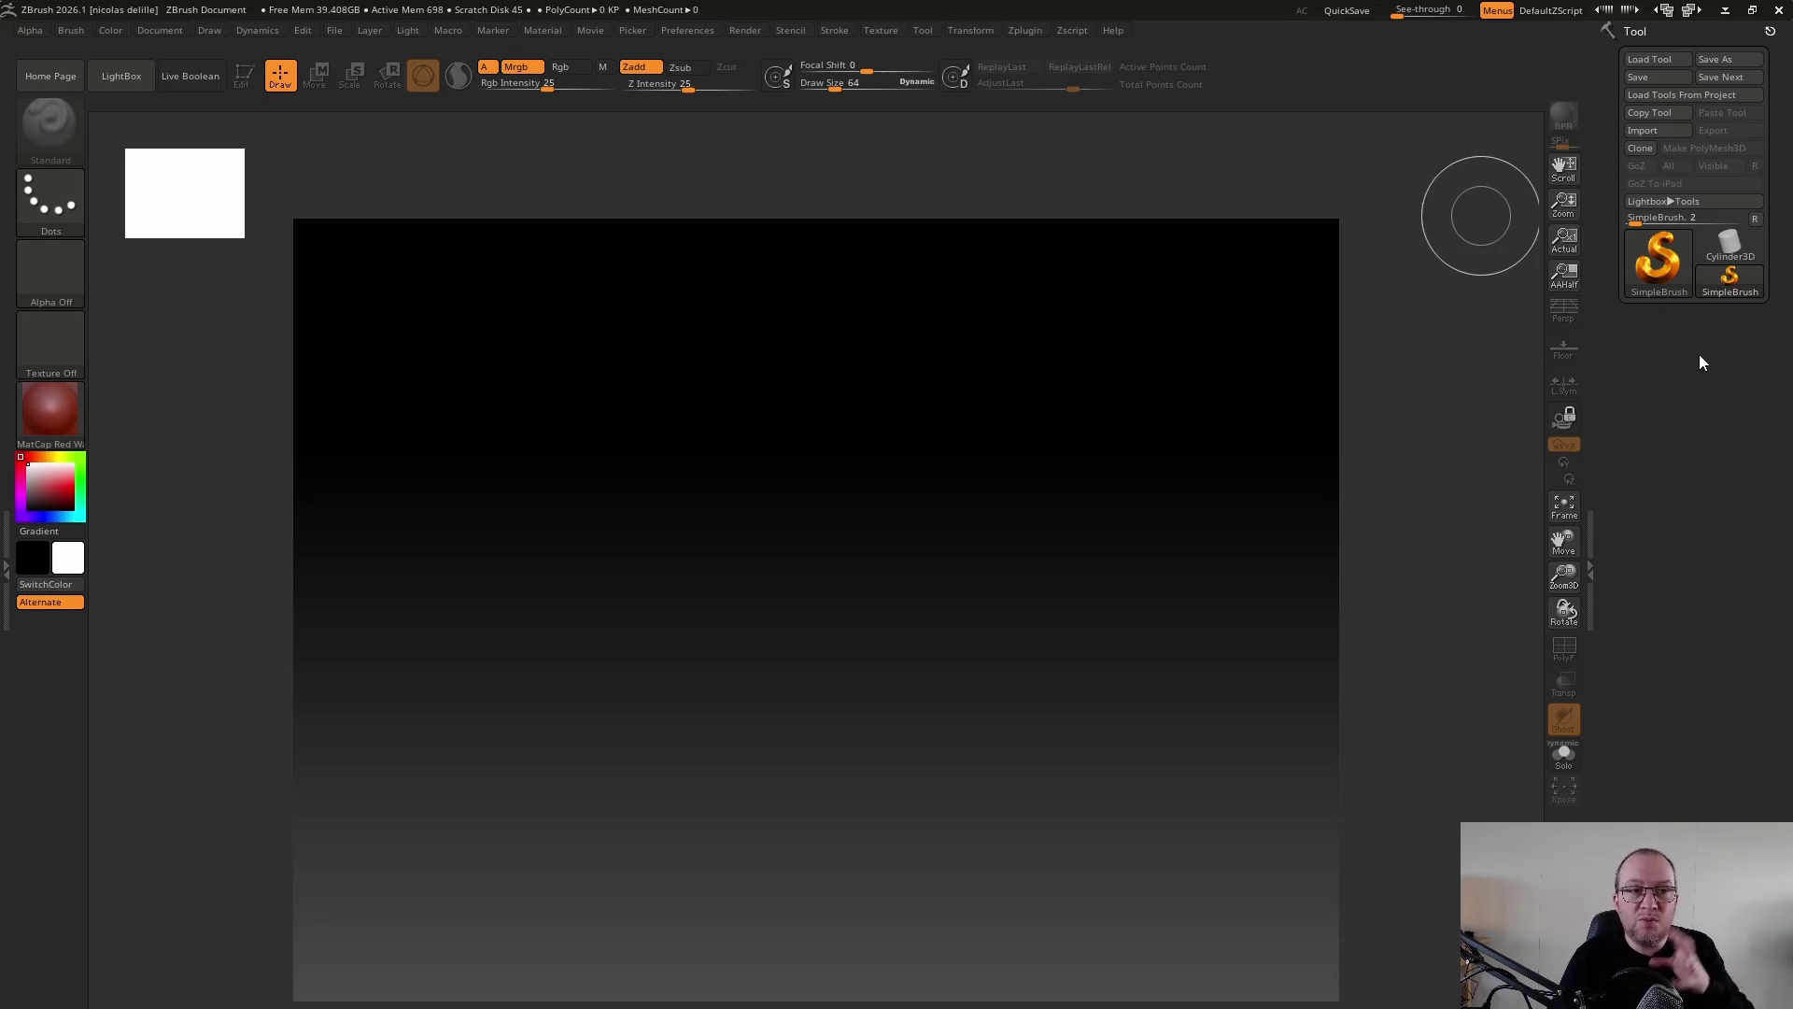
# Dock the Stroke palette in the tray beneath the Tool palette
pyautogui.click(988, 30)
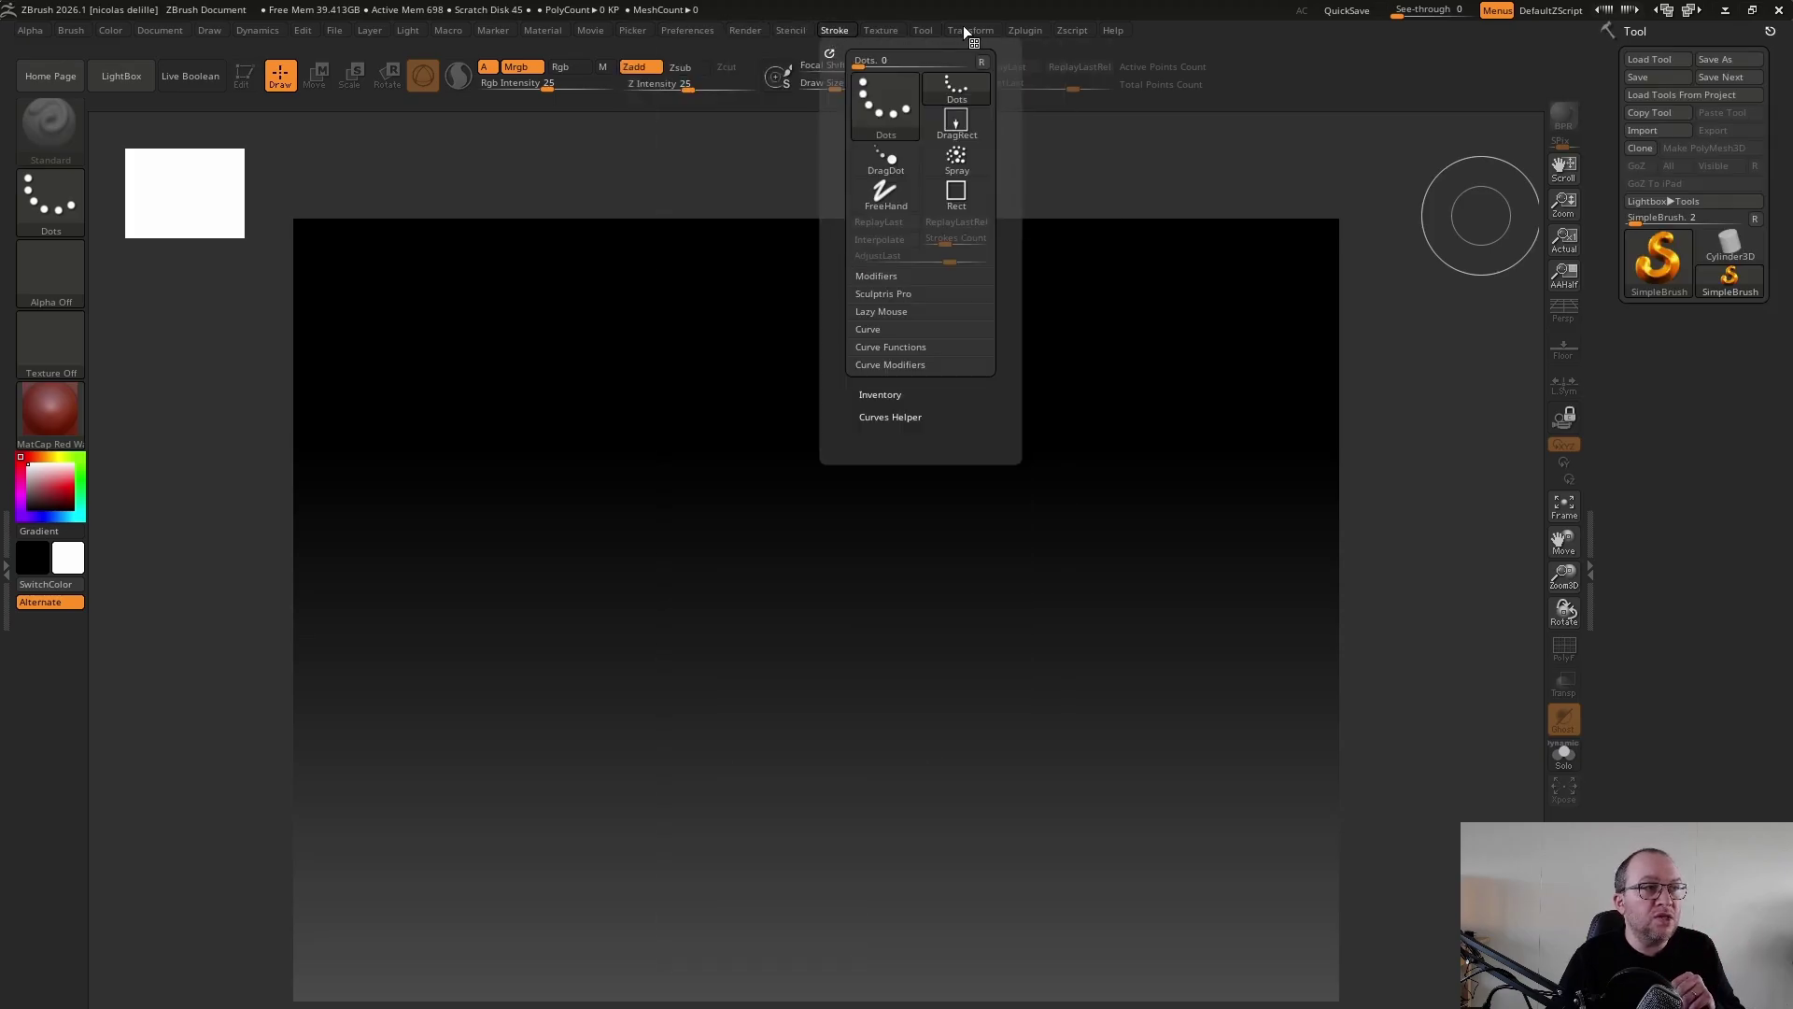
pyautogui.click(920, 54)
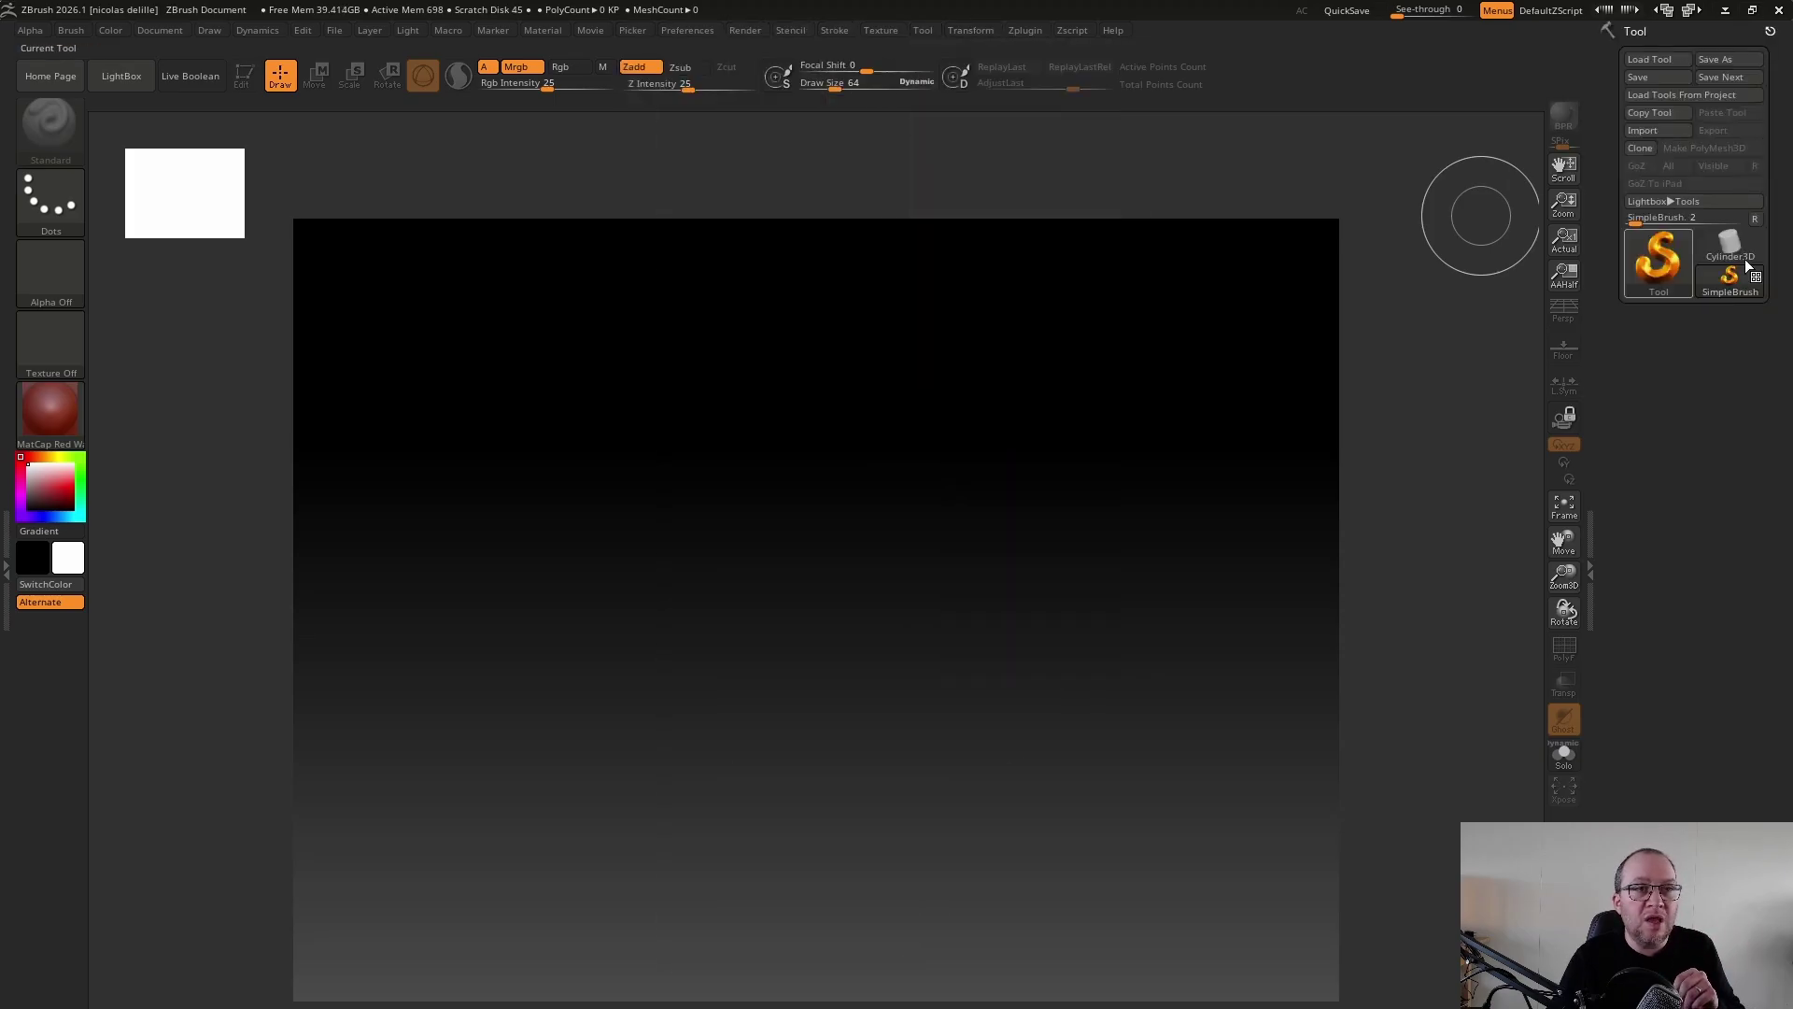
pyautogui.click(833, 30)
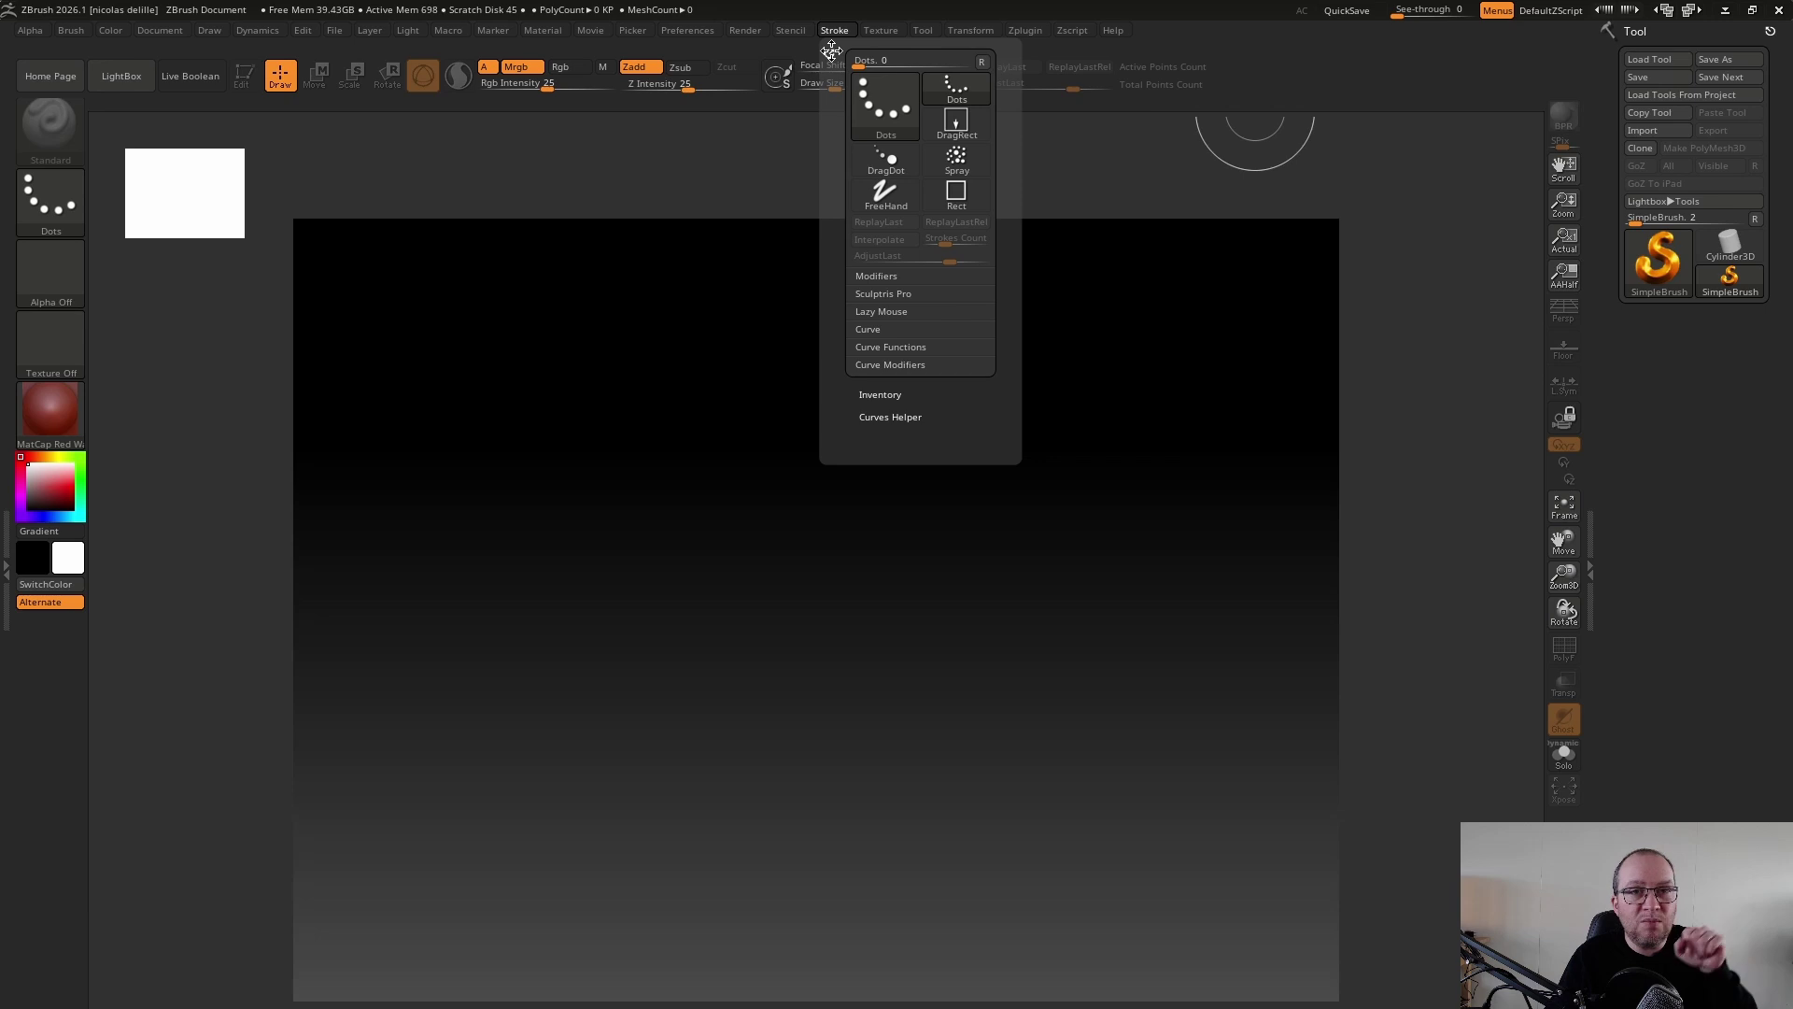
pyautogui.moveTo(831, 50)
pyautogui.mouseDown()
pyautogui.moveTo(1185, 296)
pyautogui.moveTo(1599, 395)
pyautogui.moveTo(1653, 357)
pyautogui.mouseUp()
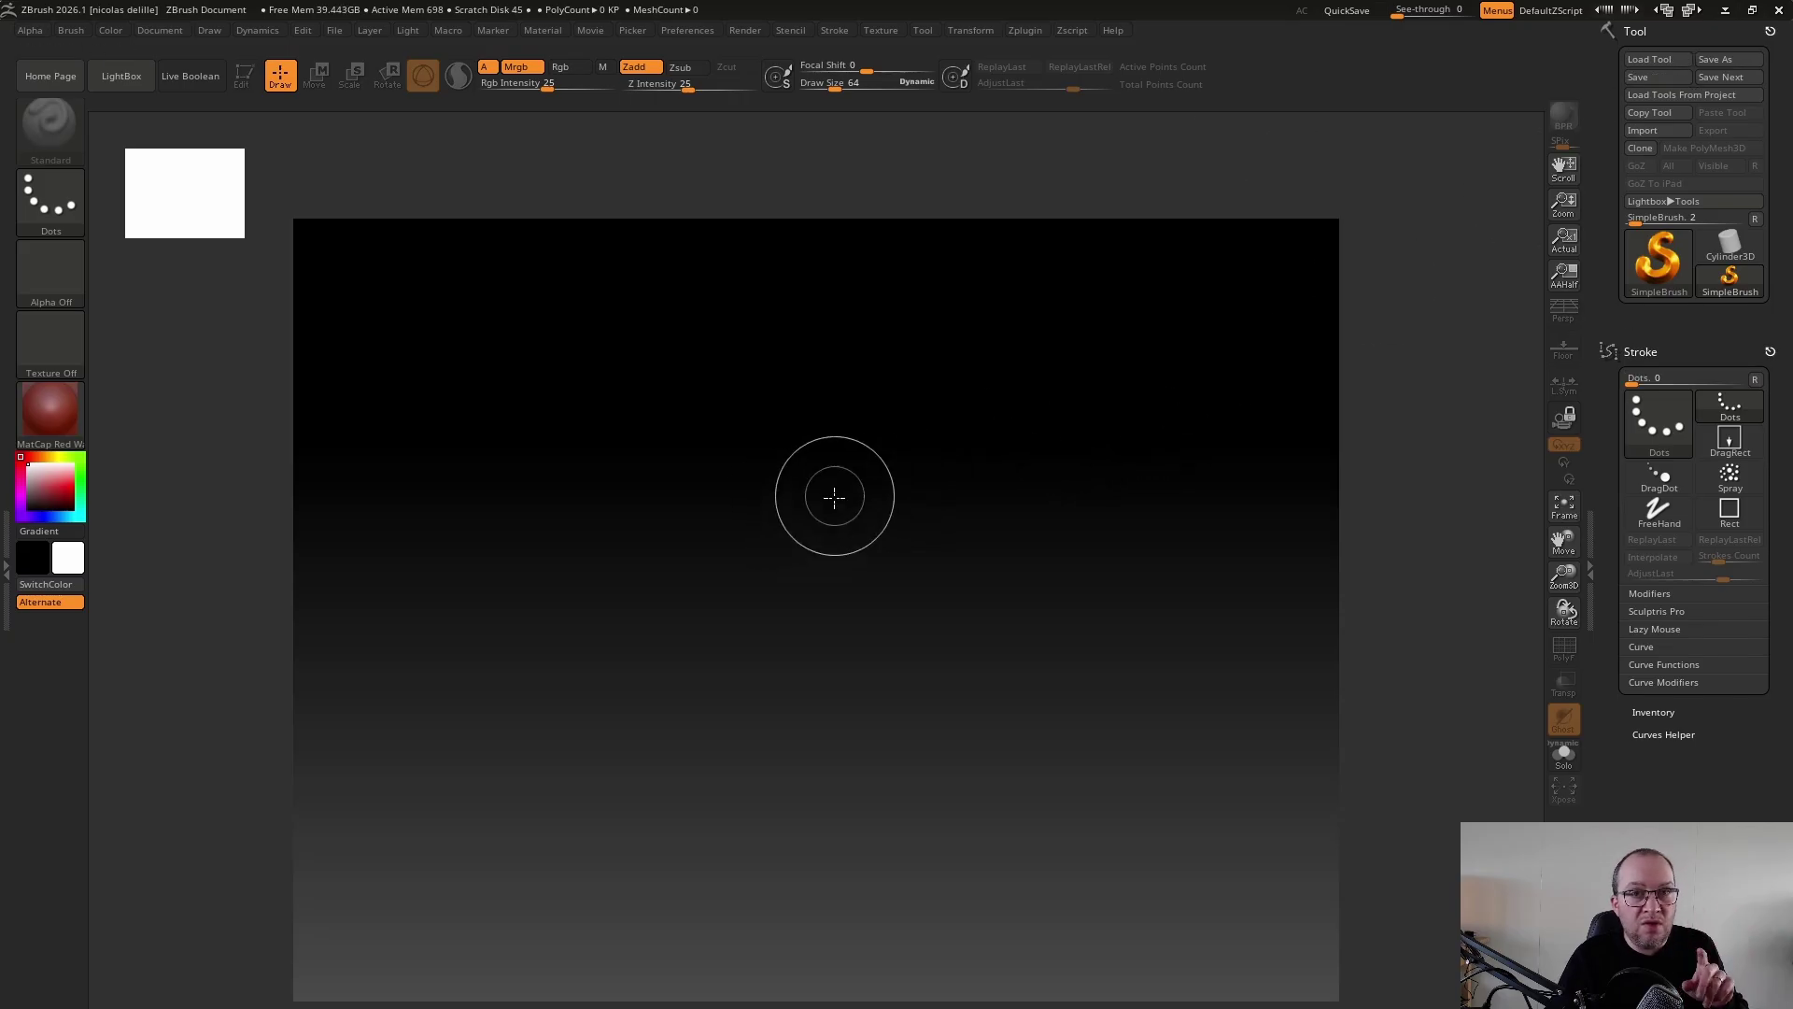
# Open the hidden side tray, collapse its Brush palette and dock the Preferences palette beneath it
pyautogui.click(8, 555)
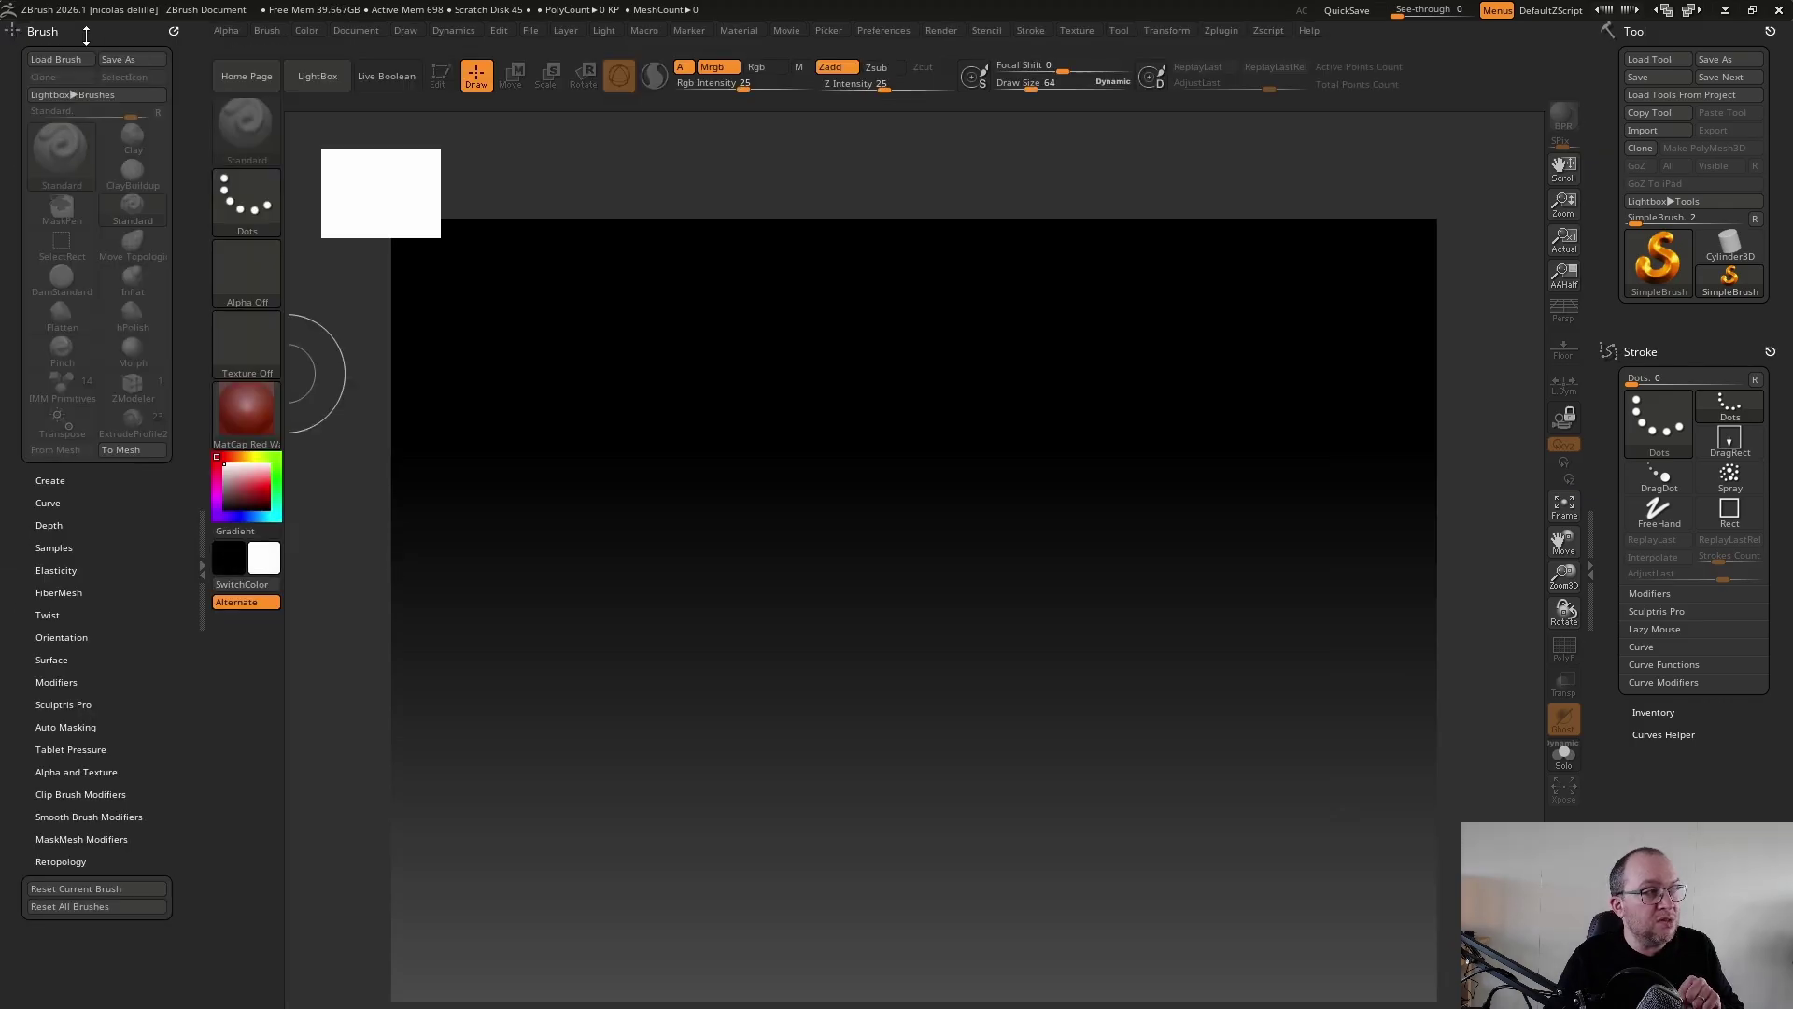
pyautogui.click(56, 33)
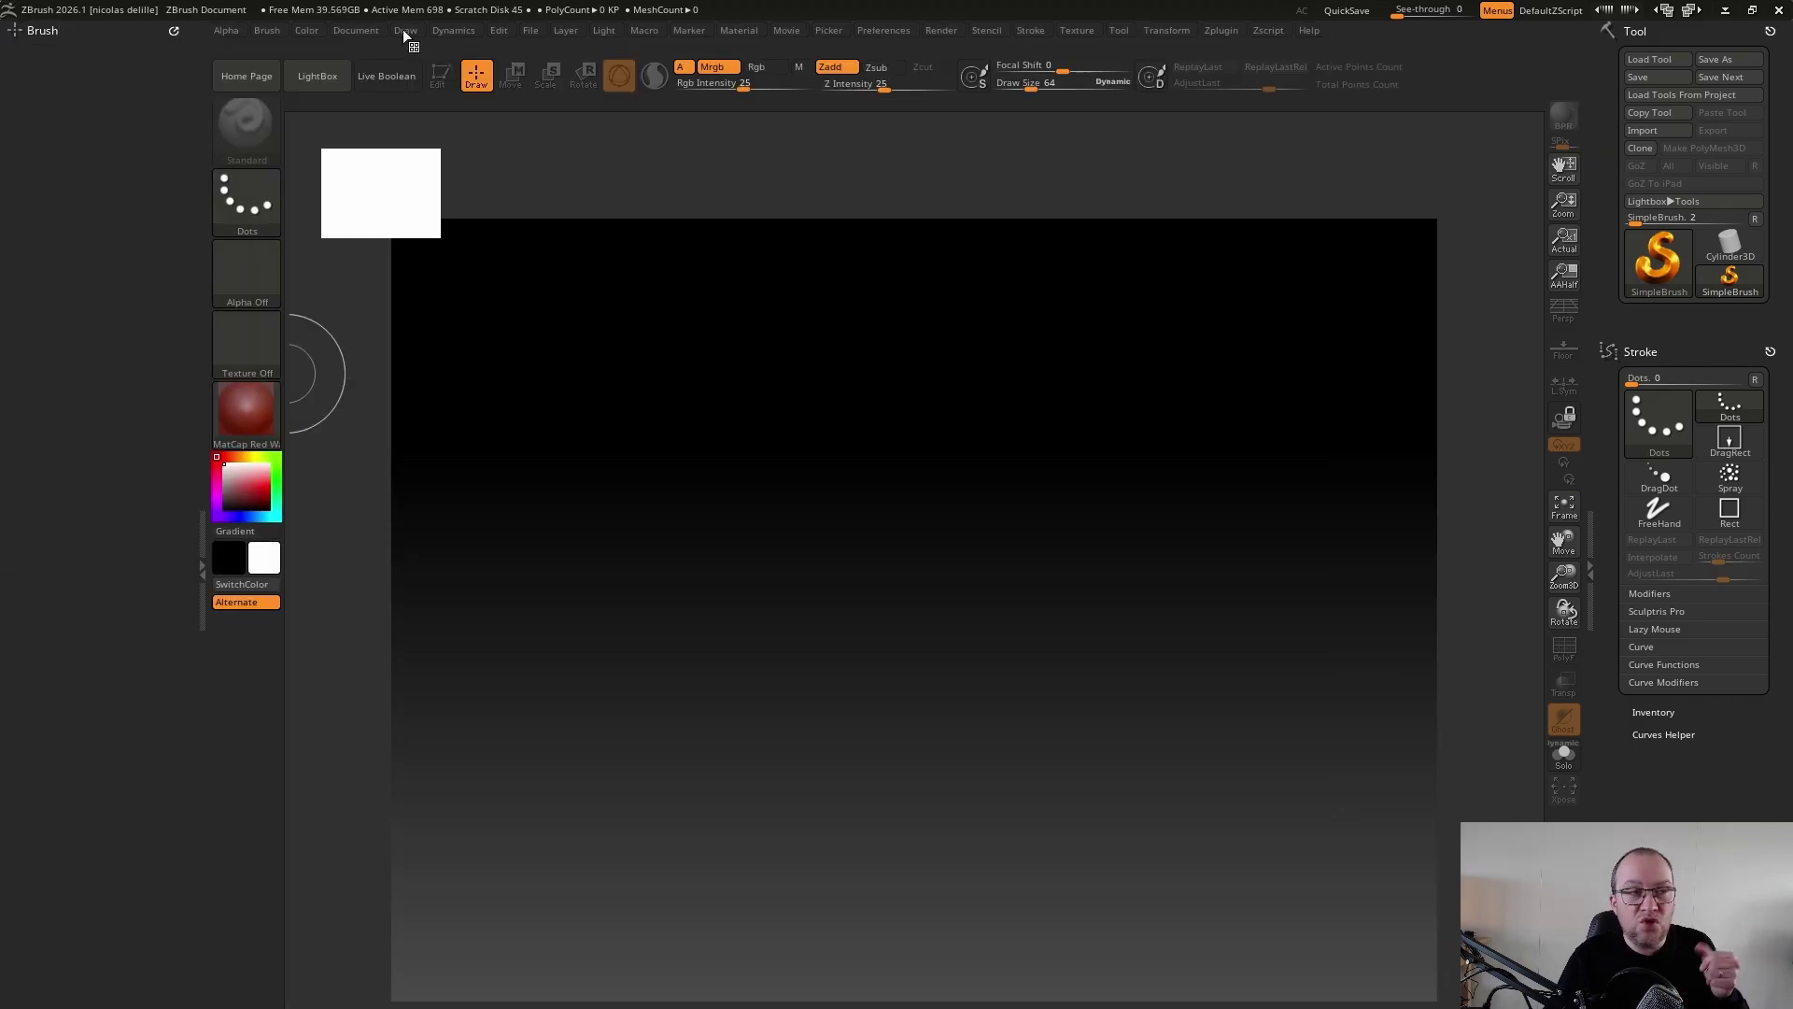
pyautogui.click(885, 31)
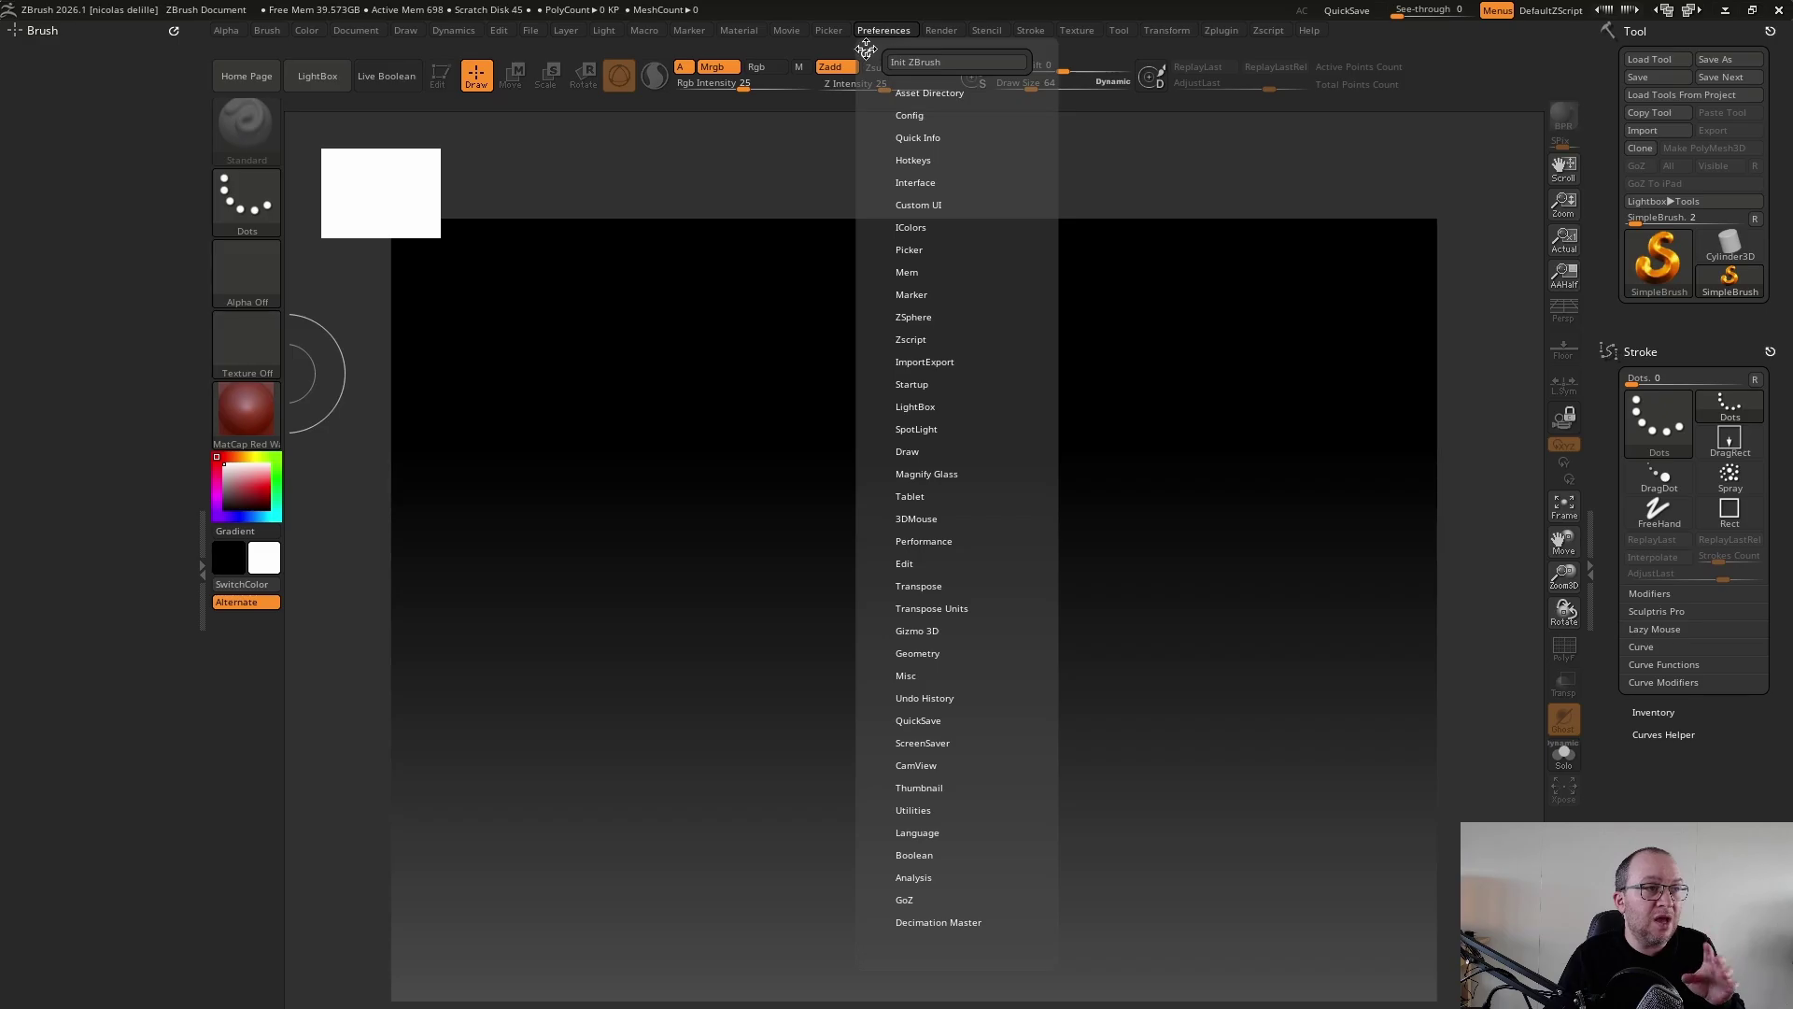
pyautogui.moveTo(866, 52); pyautogui.dragTo(108, 208)
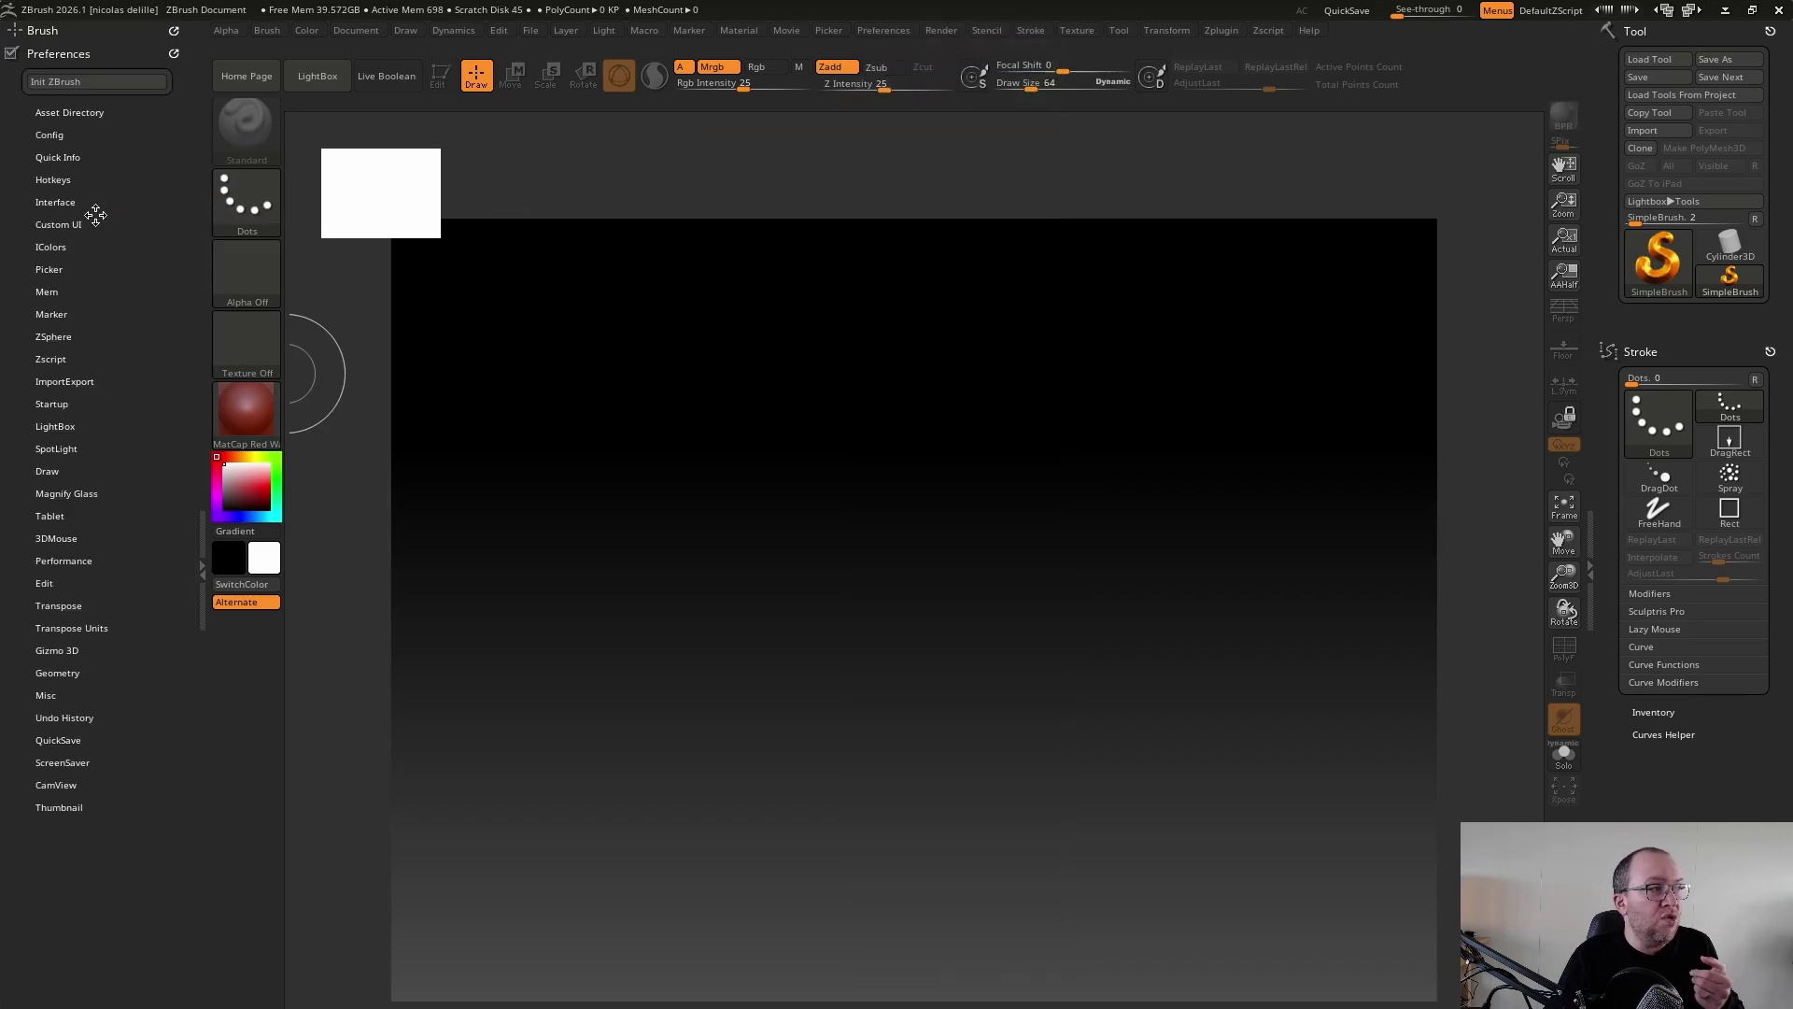
# Toggle the docked Preferences palette open and closed, leave it collapsed, and hide the tray that holds it
pyautogui.click(89, 55)
pyautogui.click(89, 55)
pyautogui.click(90, 55)
pyautogui.click(90, 55)
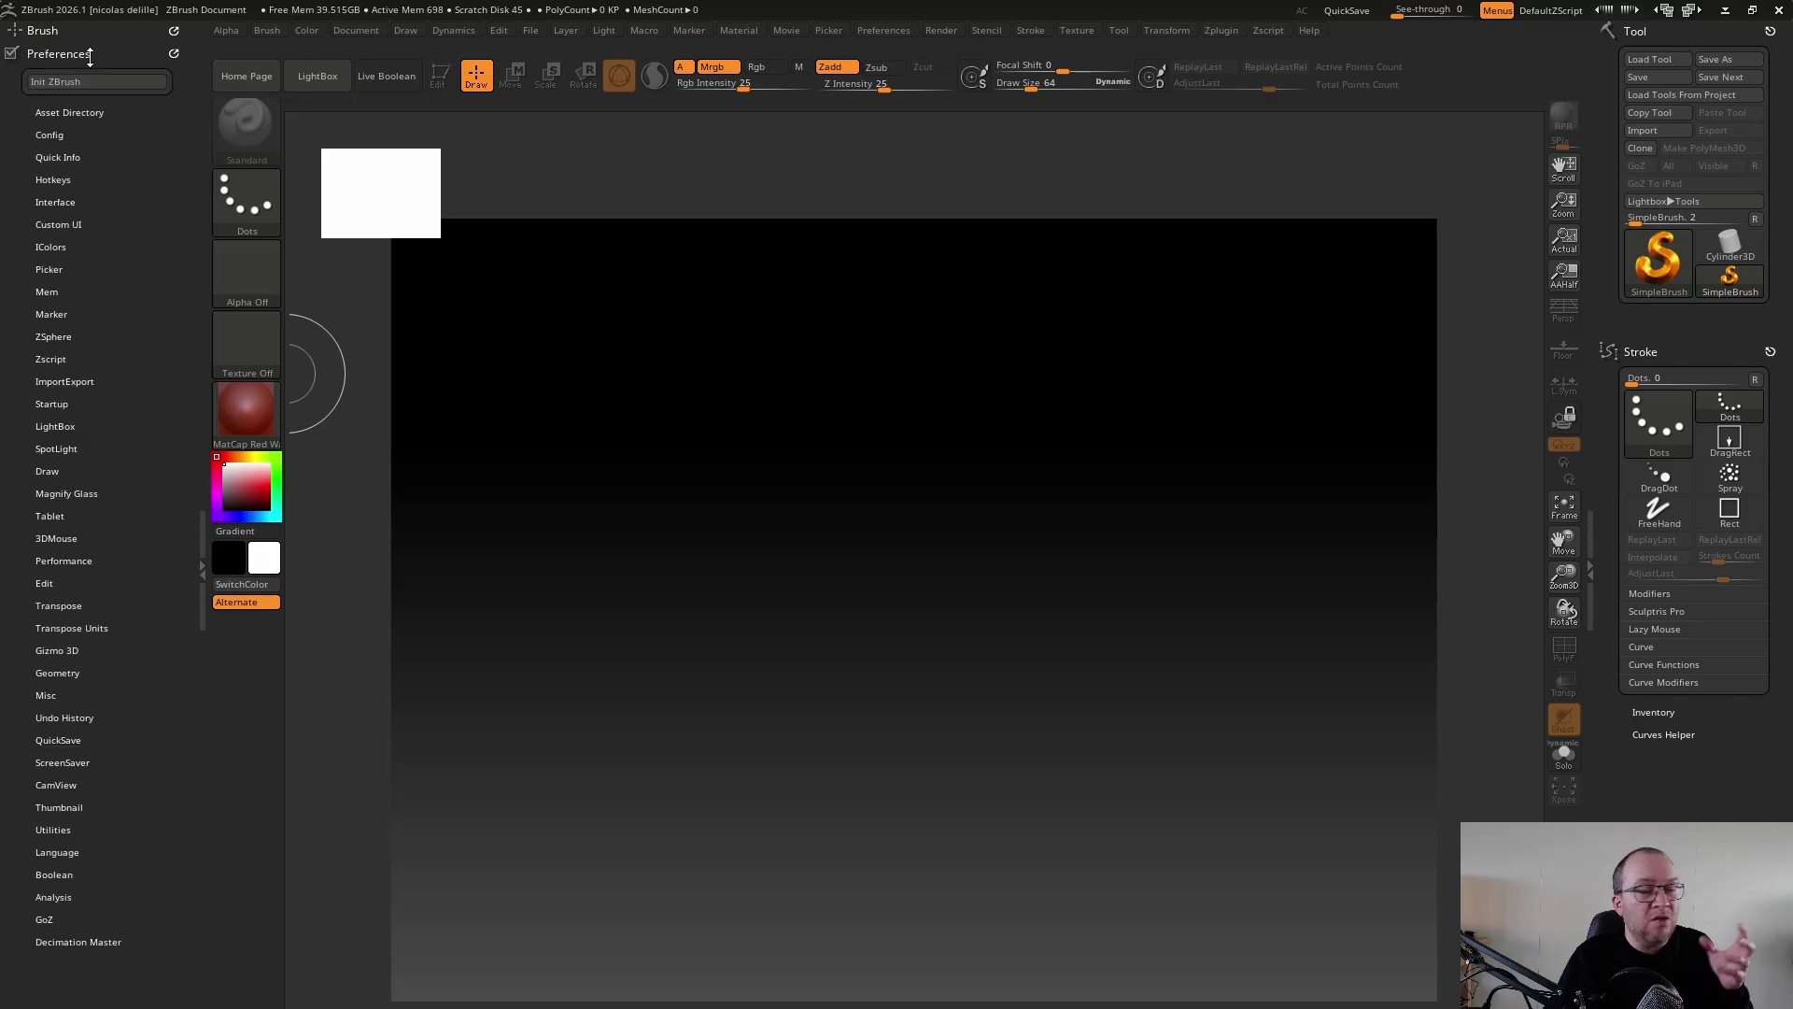
pyautogui.click(89, 56)
pyautogui.click(90, 55)
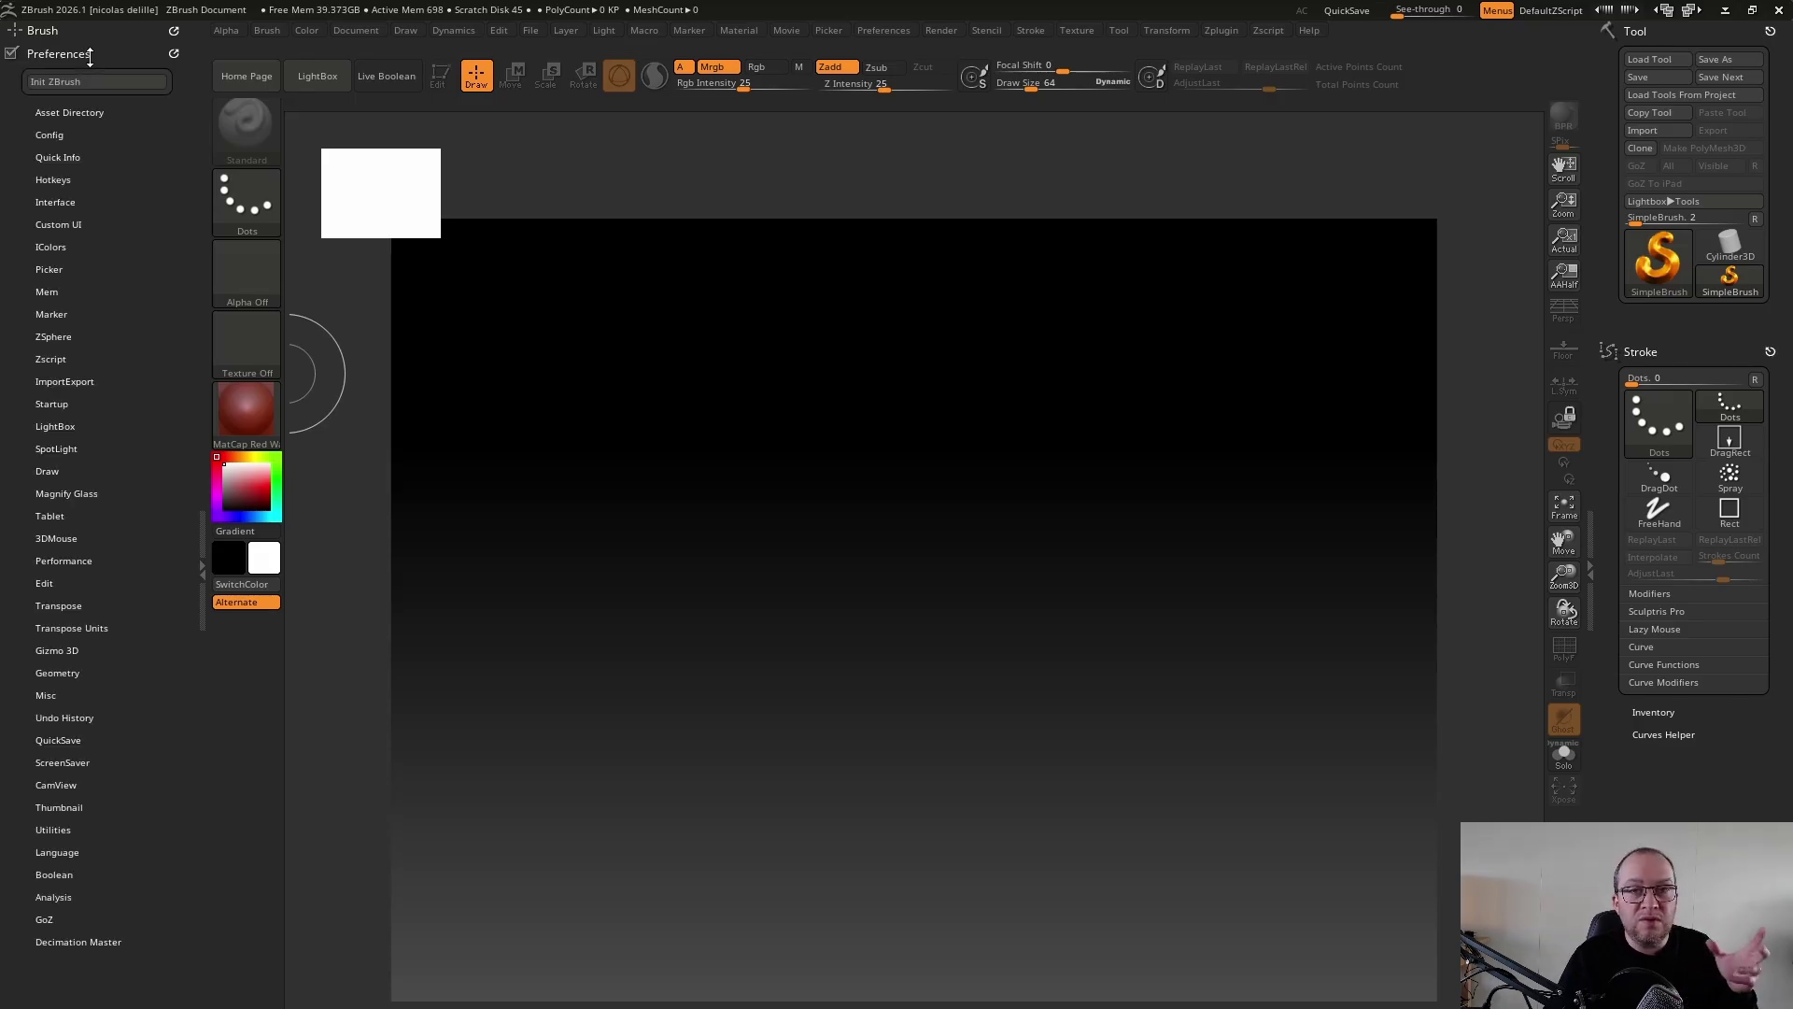
pyautogui.click(89, 55)
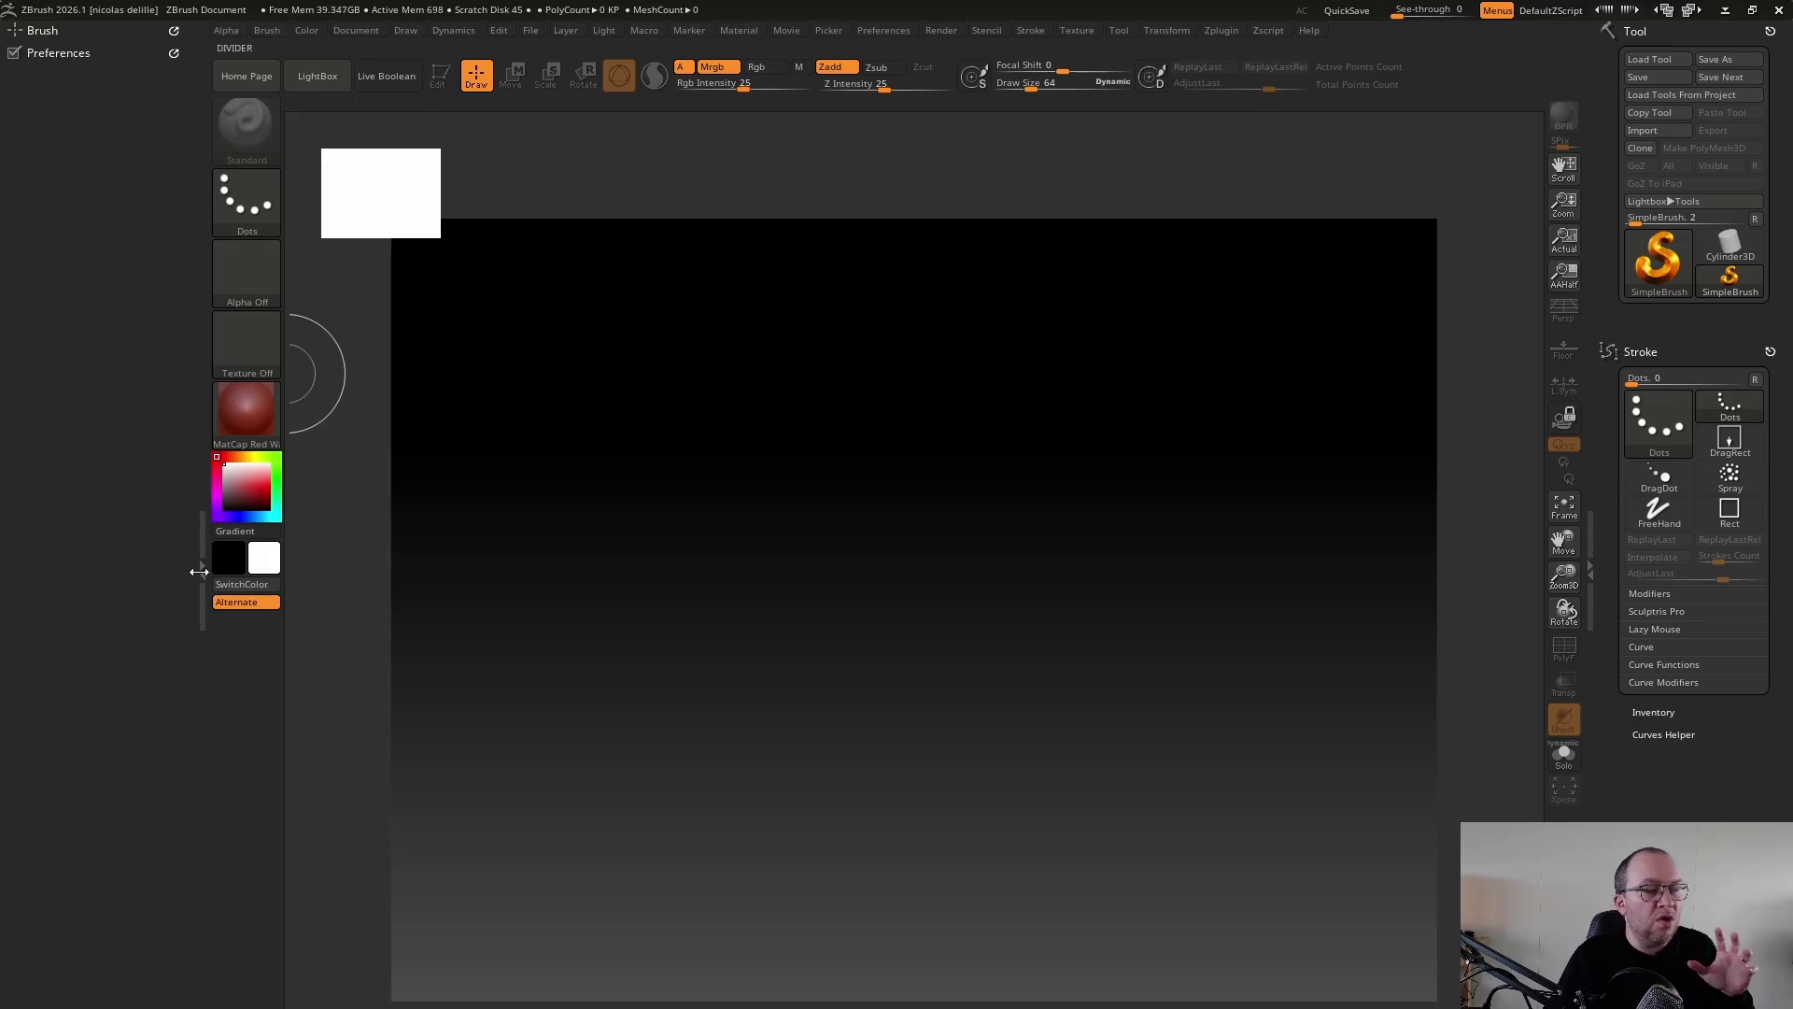
pyautogui.click(191, 584)
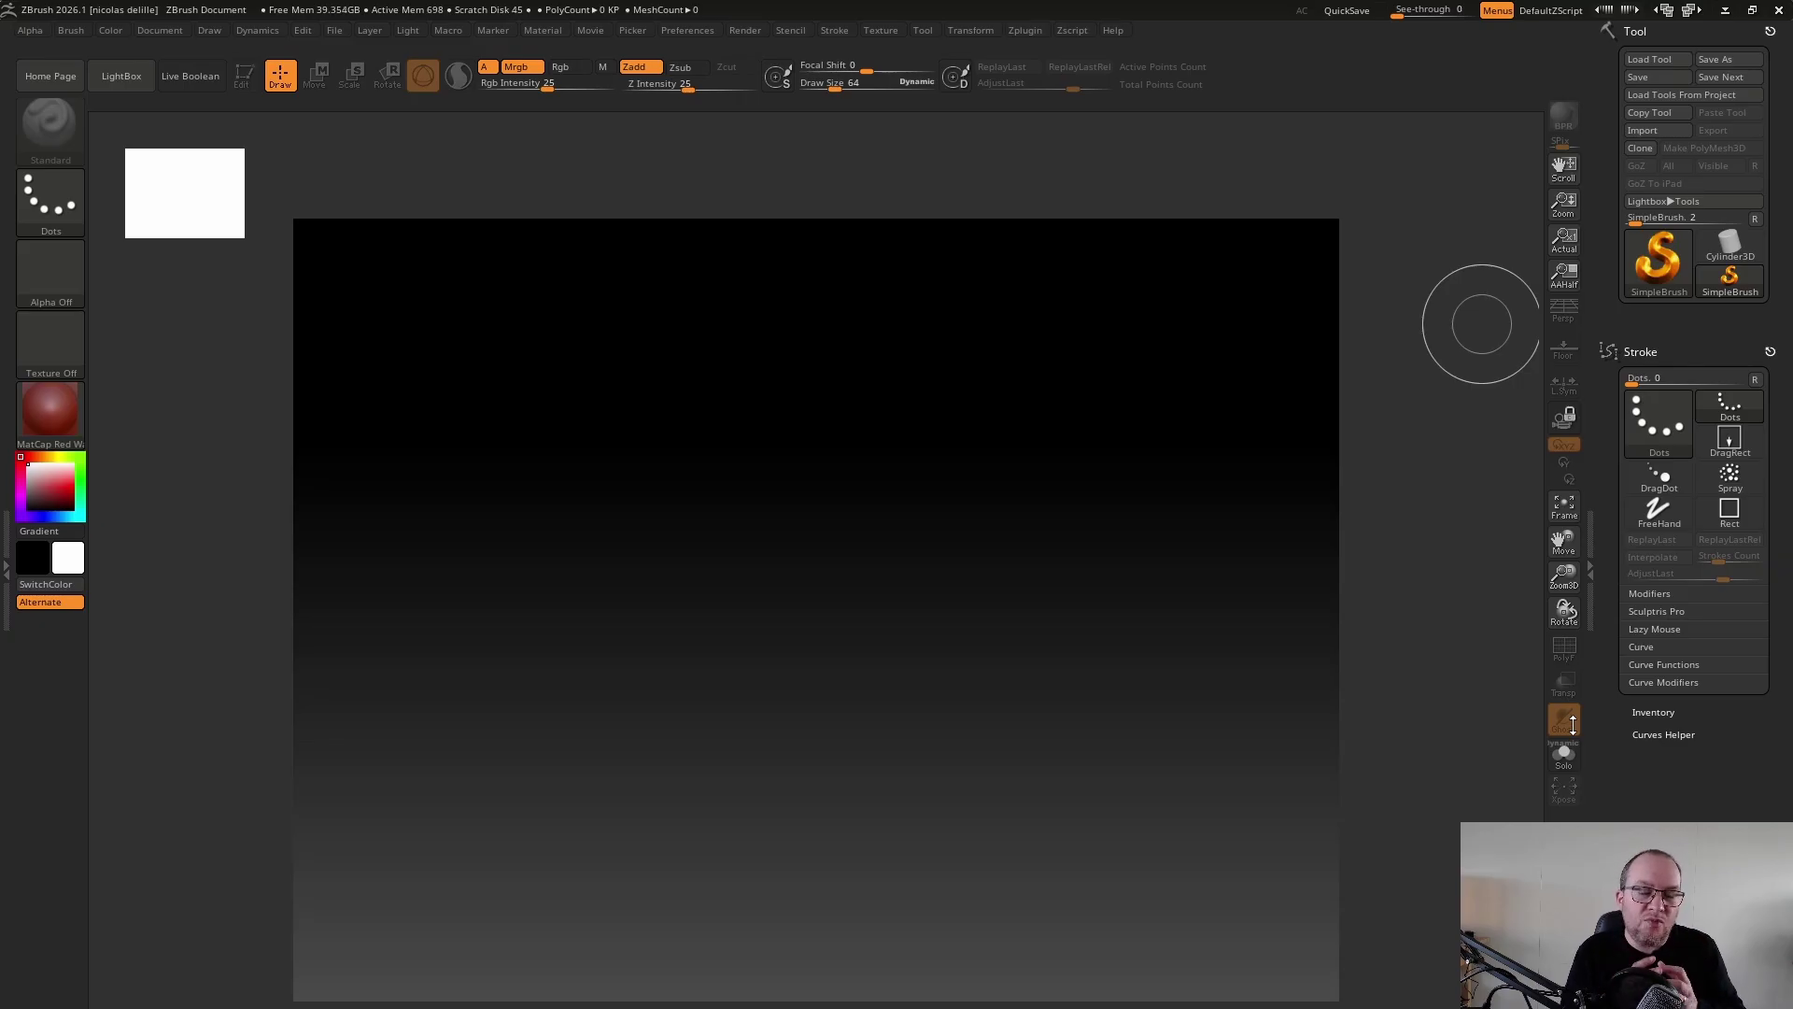
# Show the UI settings within the Interface preferences, including button size, cursor size and Wide Buttons
pyautogui.click(697, 35)
pyautogui.click(724, 181)
pyautogui.click(726, 181)
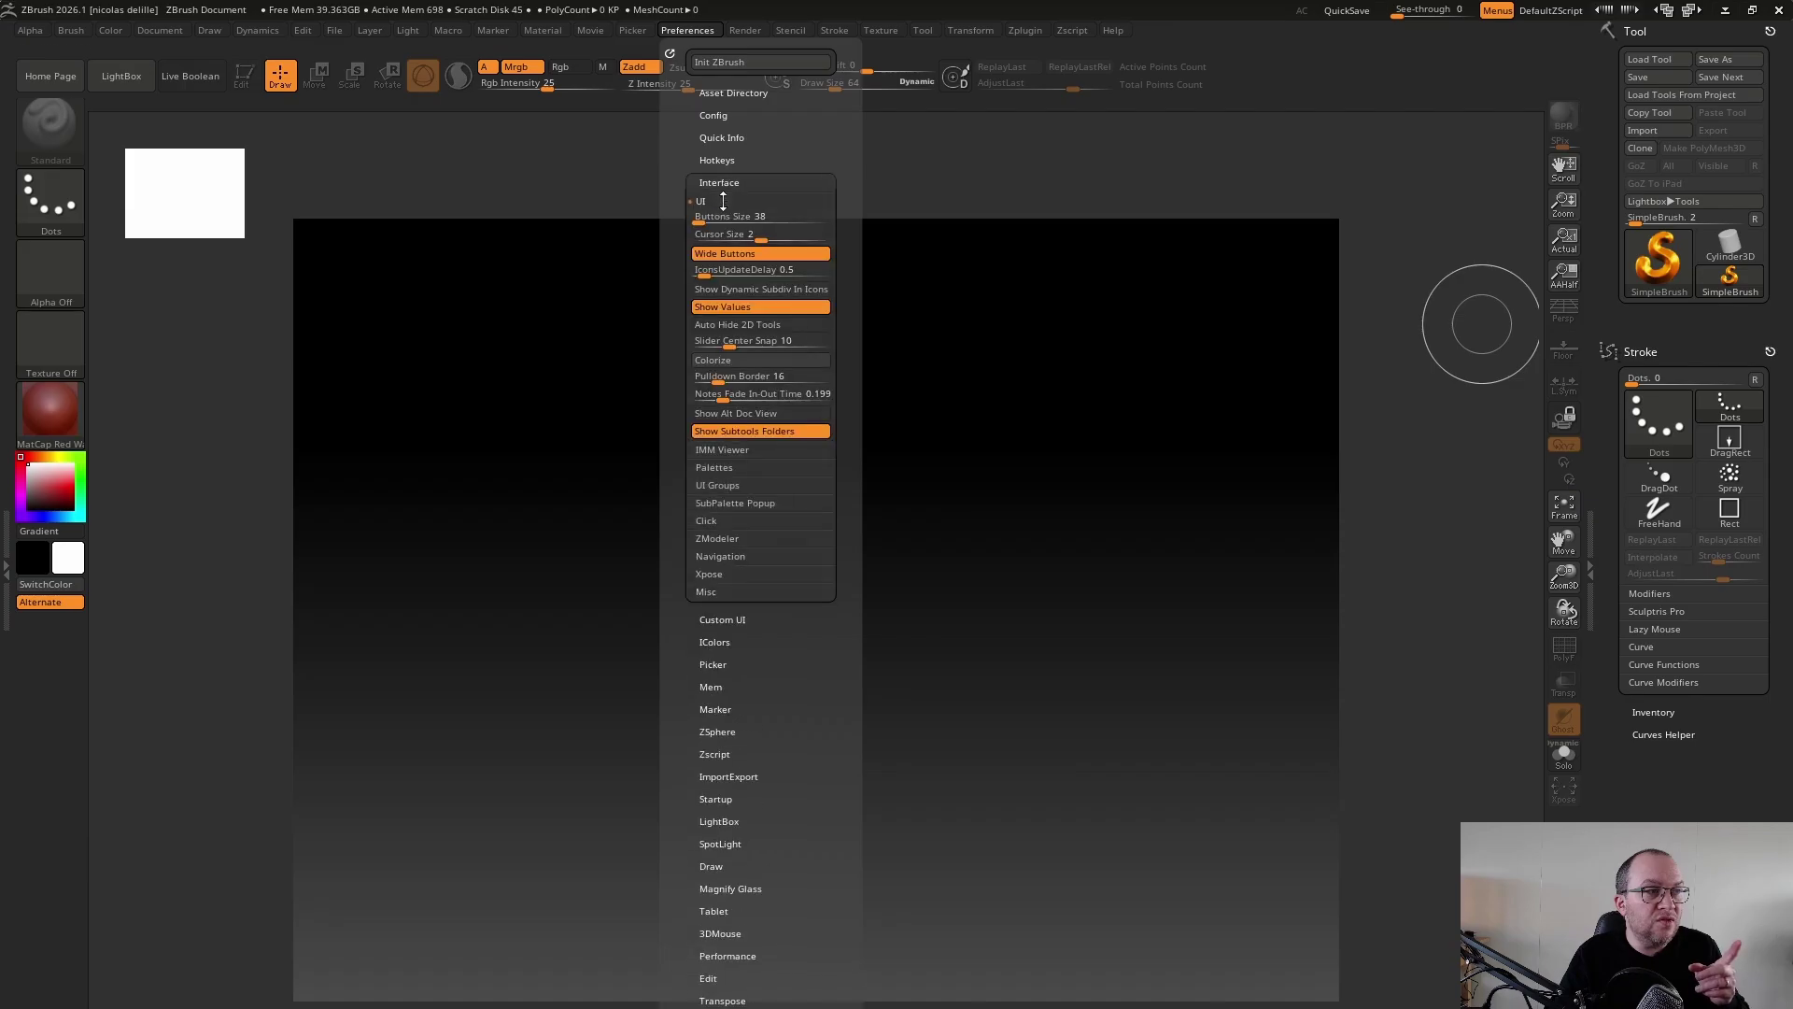
pyautogui.click(715, 202)
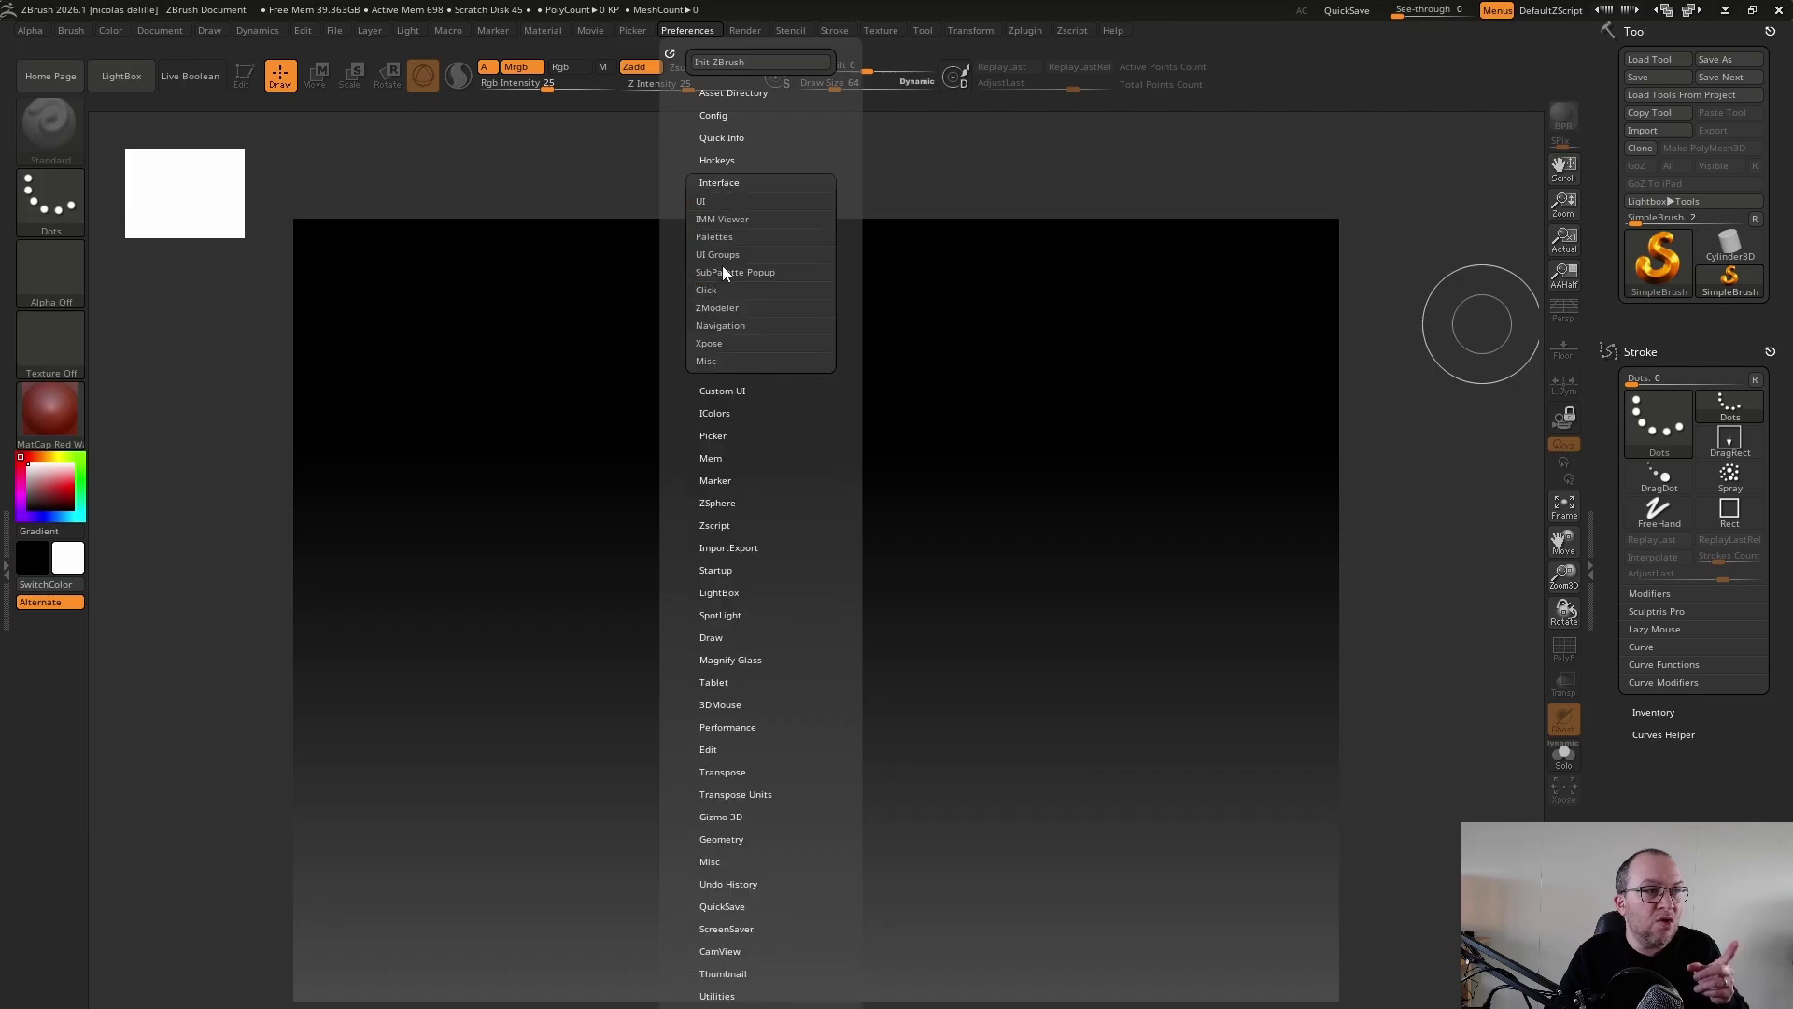
pyautogui.click(708, 204)
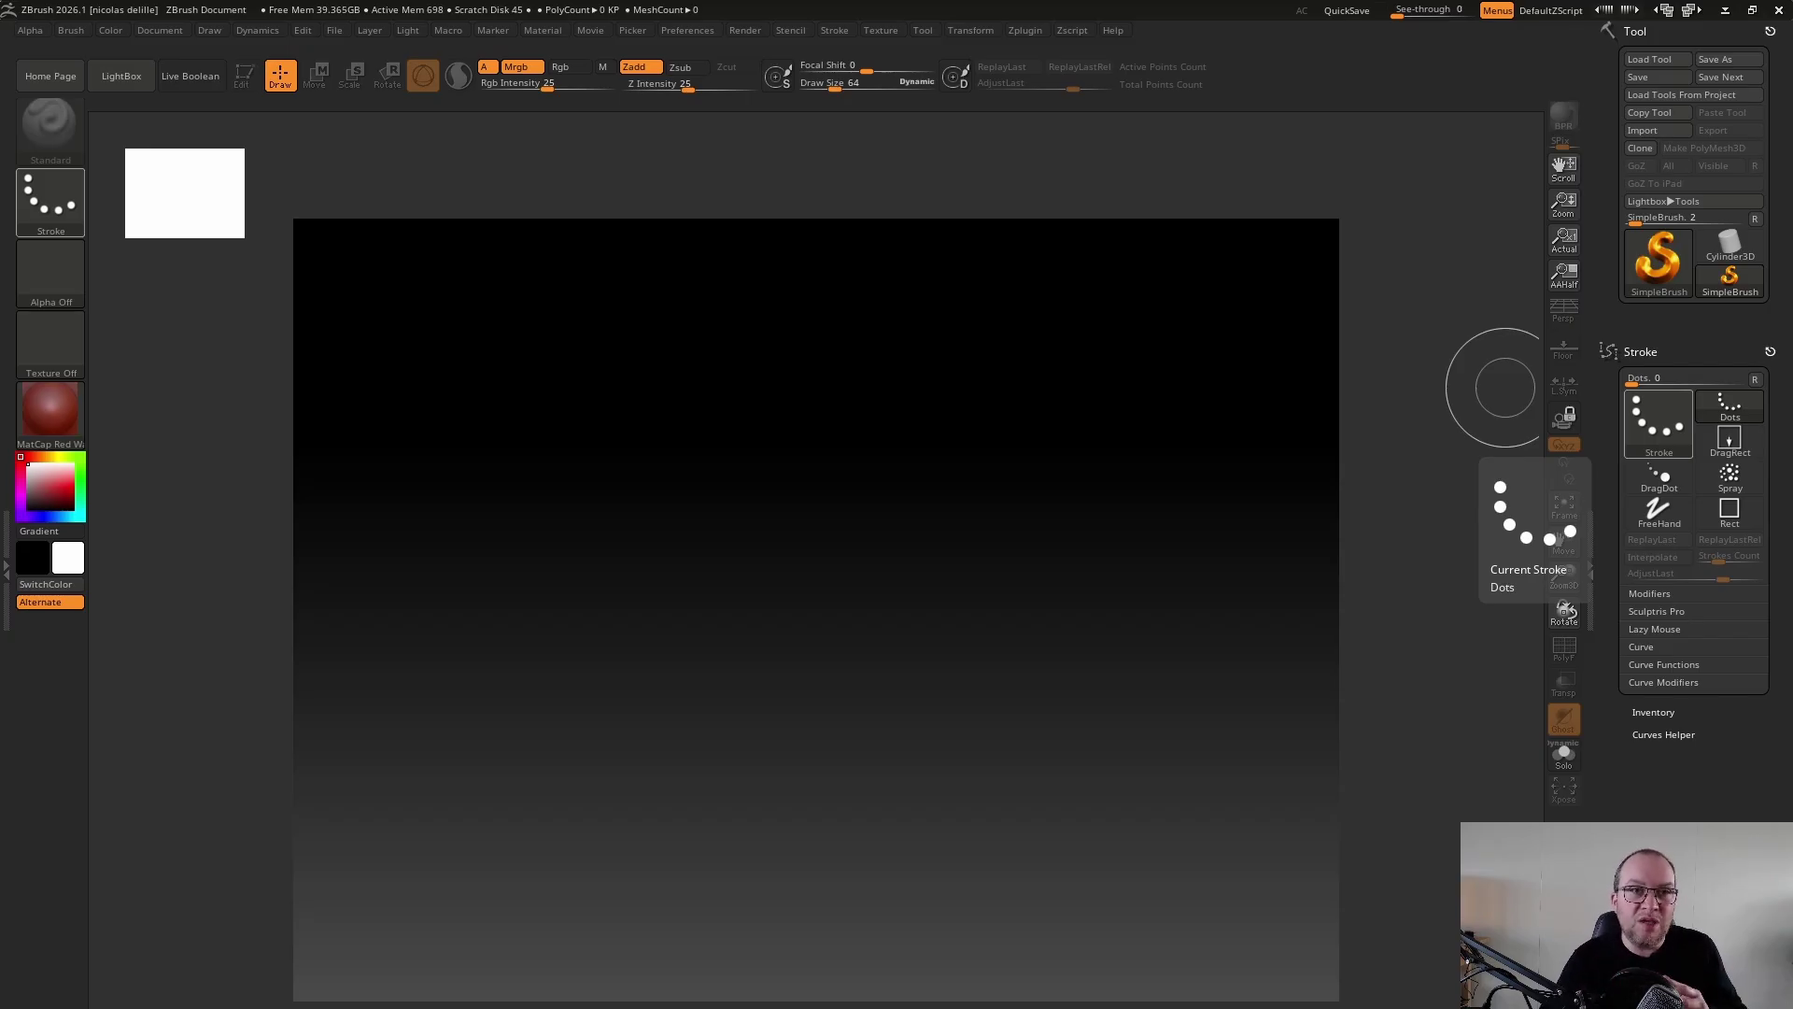
# Collapse the Interface preferences and open the Language section further down the preferences
pyautogui.click(686, 32)
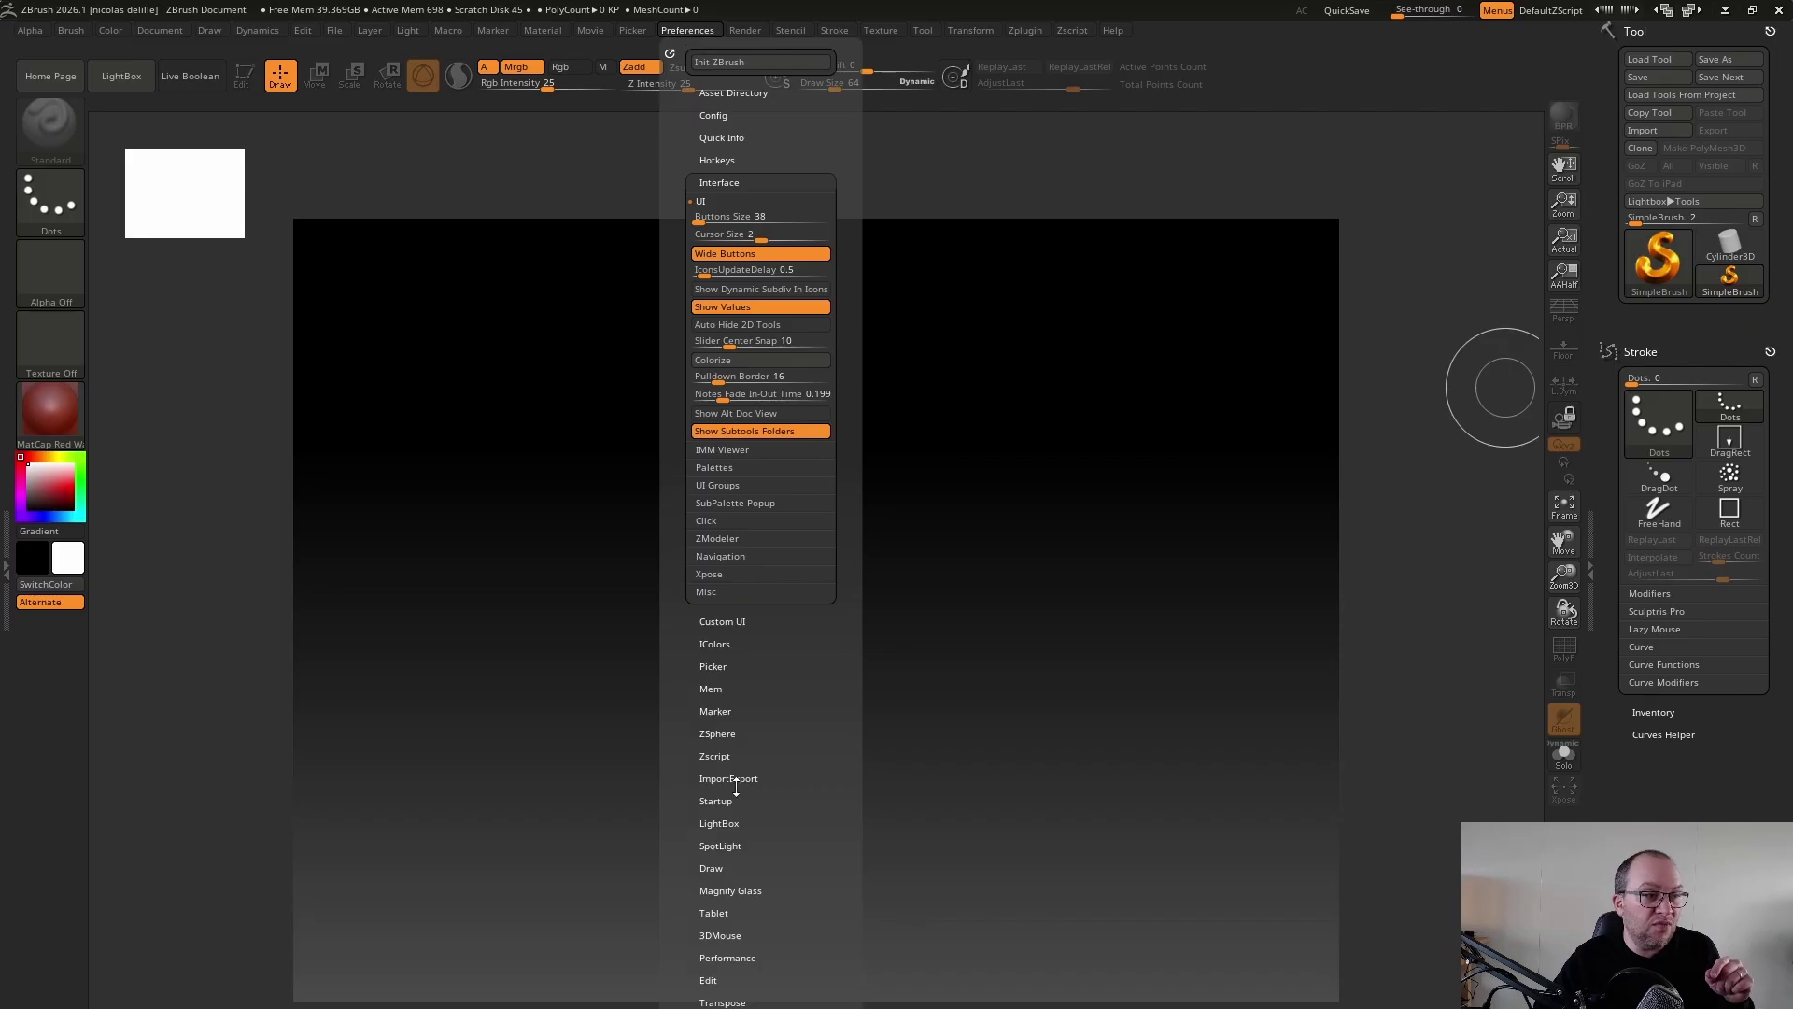
pyautogui.click(724, 184)
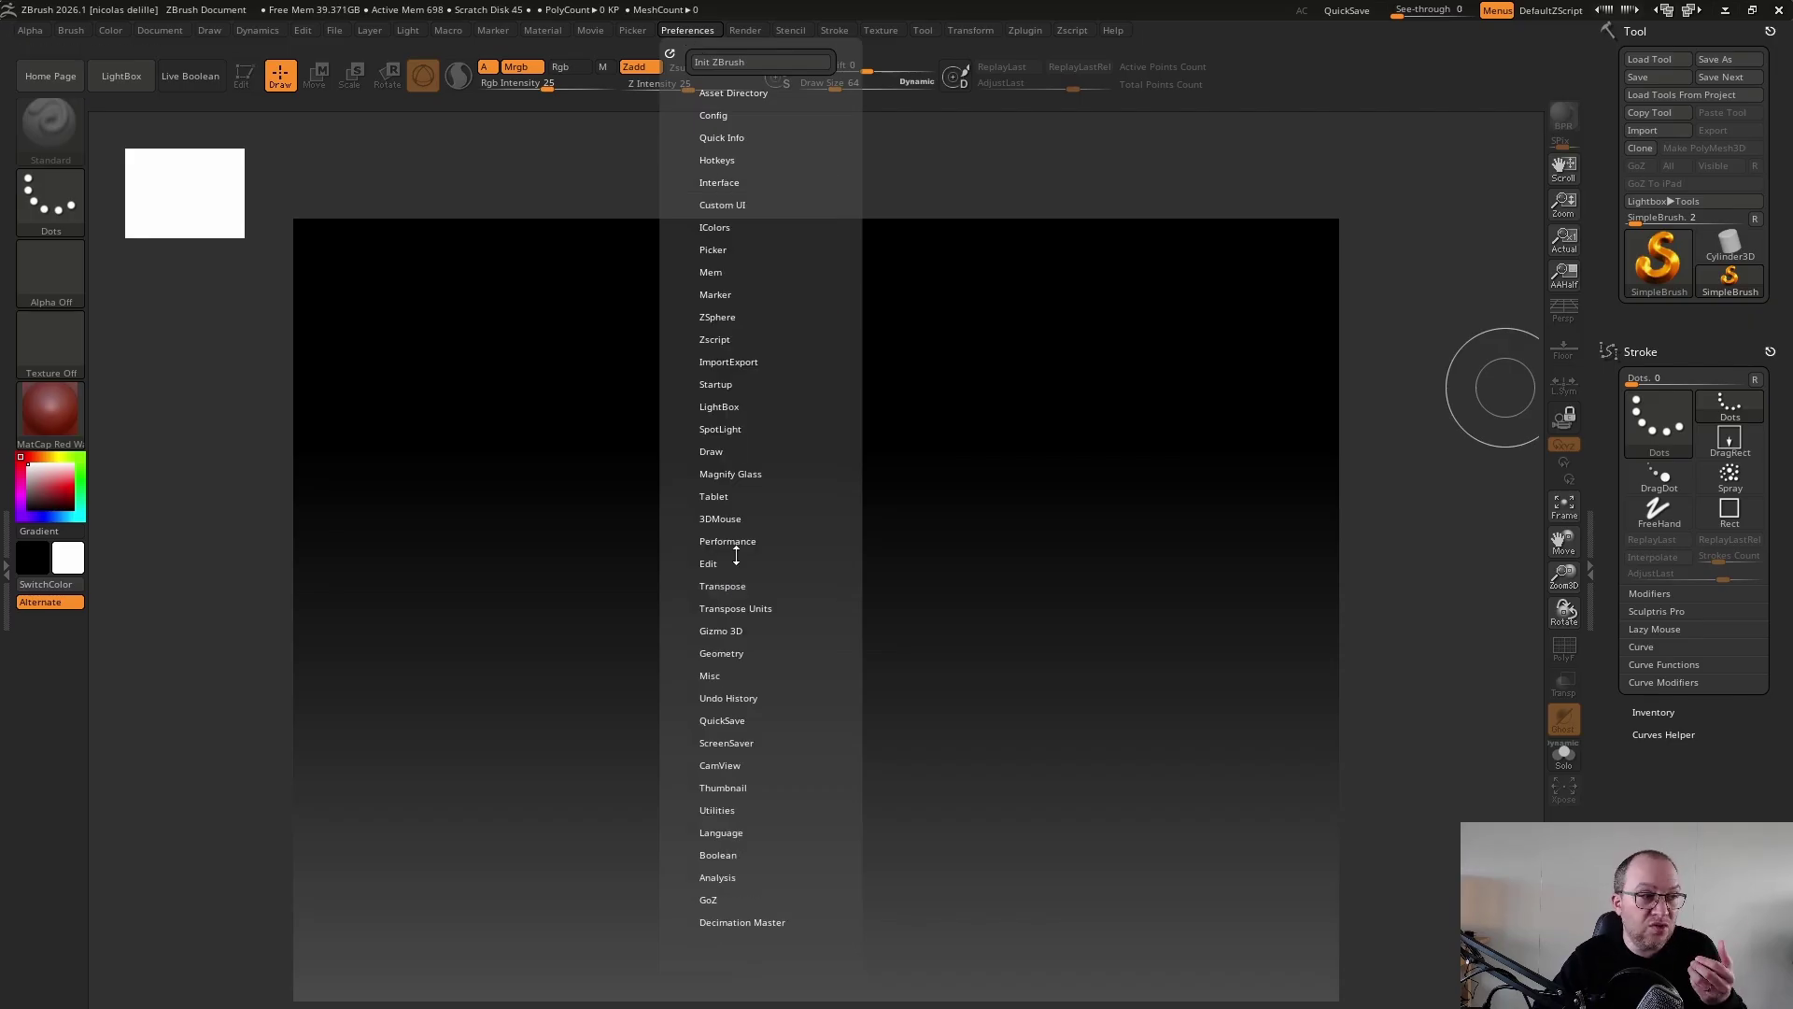
pyautogui.moveTo(781, 601); pyautogui.dragTo(780, 575)
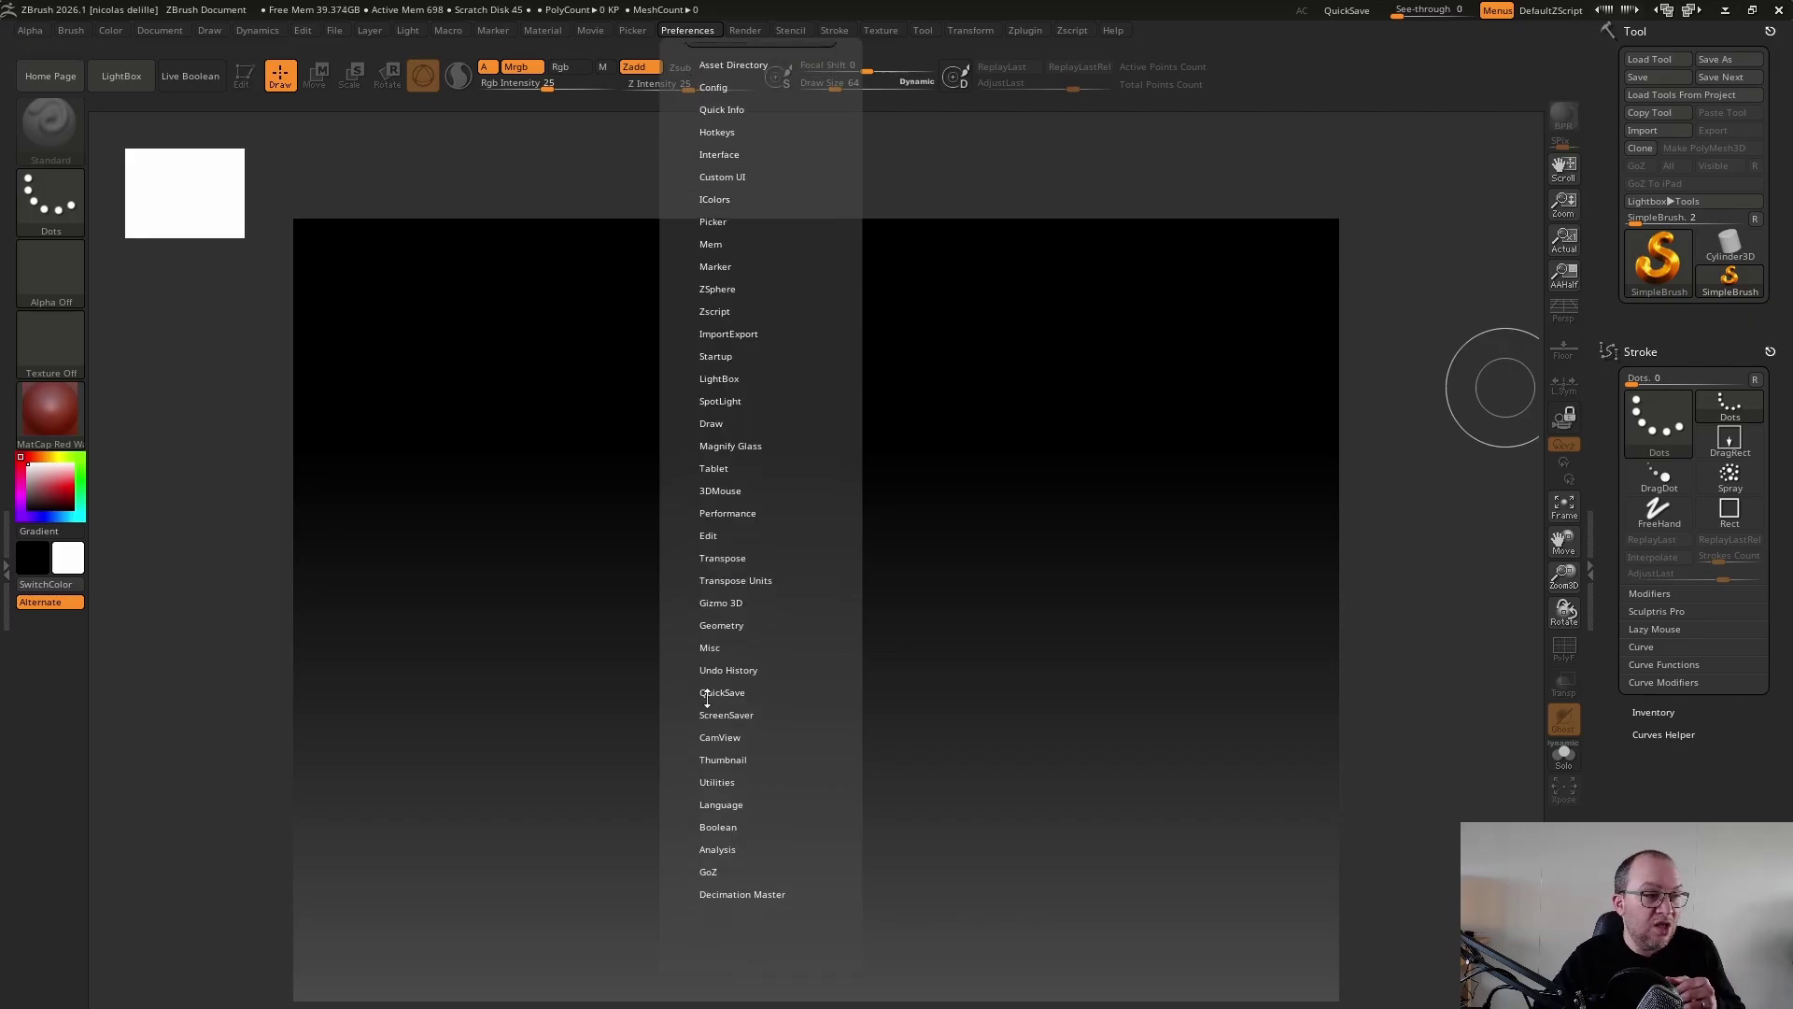
pyautogui.moveTo(733, 763); pyautogui.dragTo(733, 736)
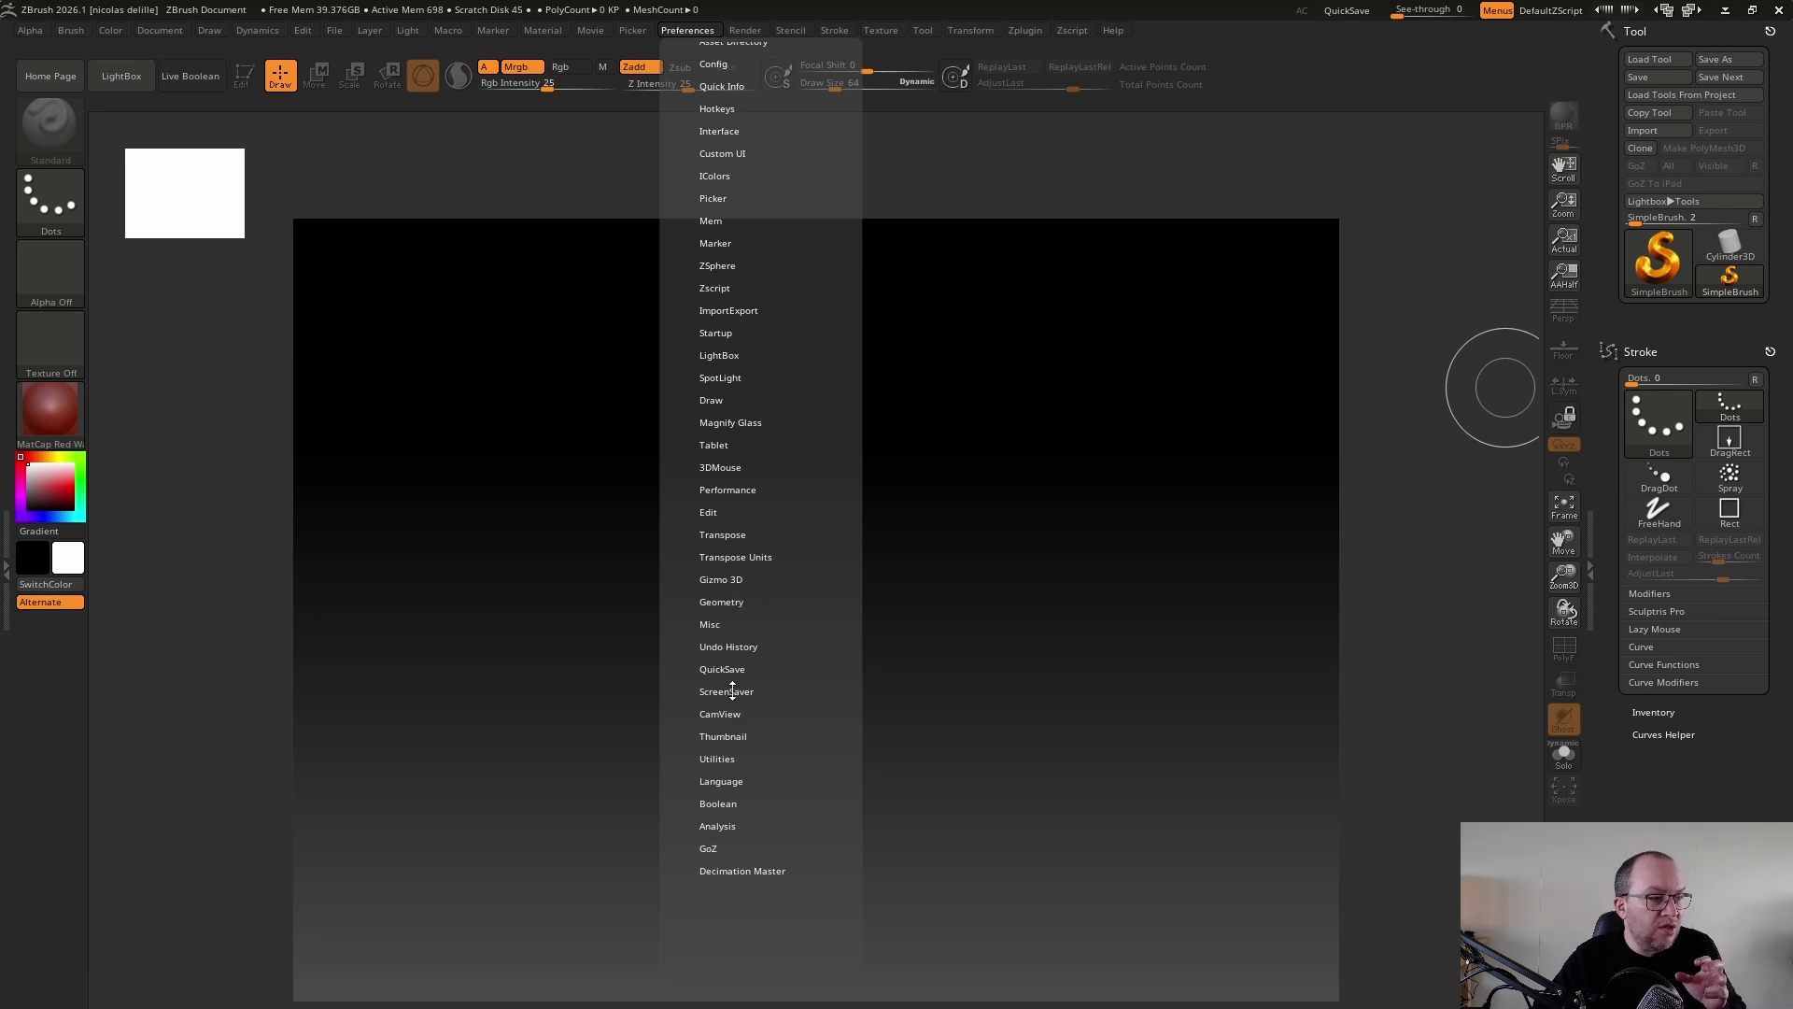
pyautogui.click(731, 782)
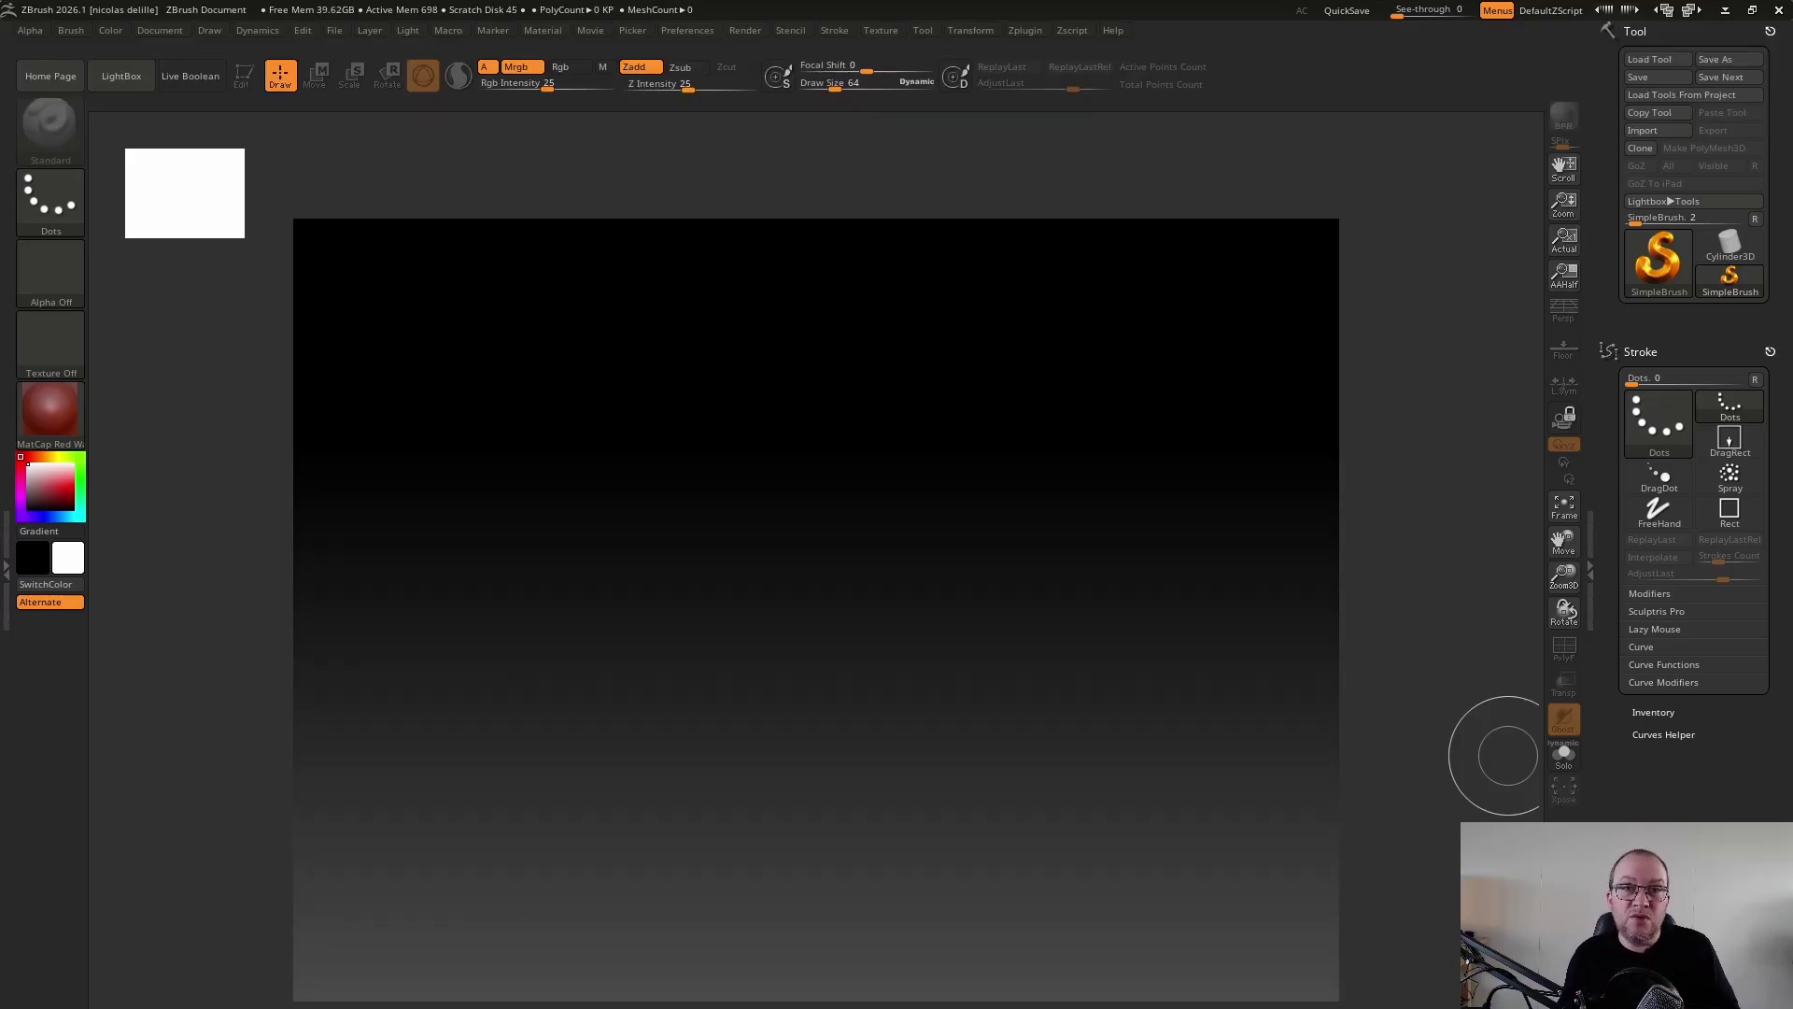
# Look at the QuickSave section of the preferences
pyautogui.click(688, 30)
pyautogui.click(757, 720)
pyautogui.click(757, 720)
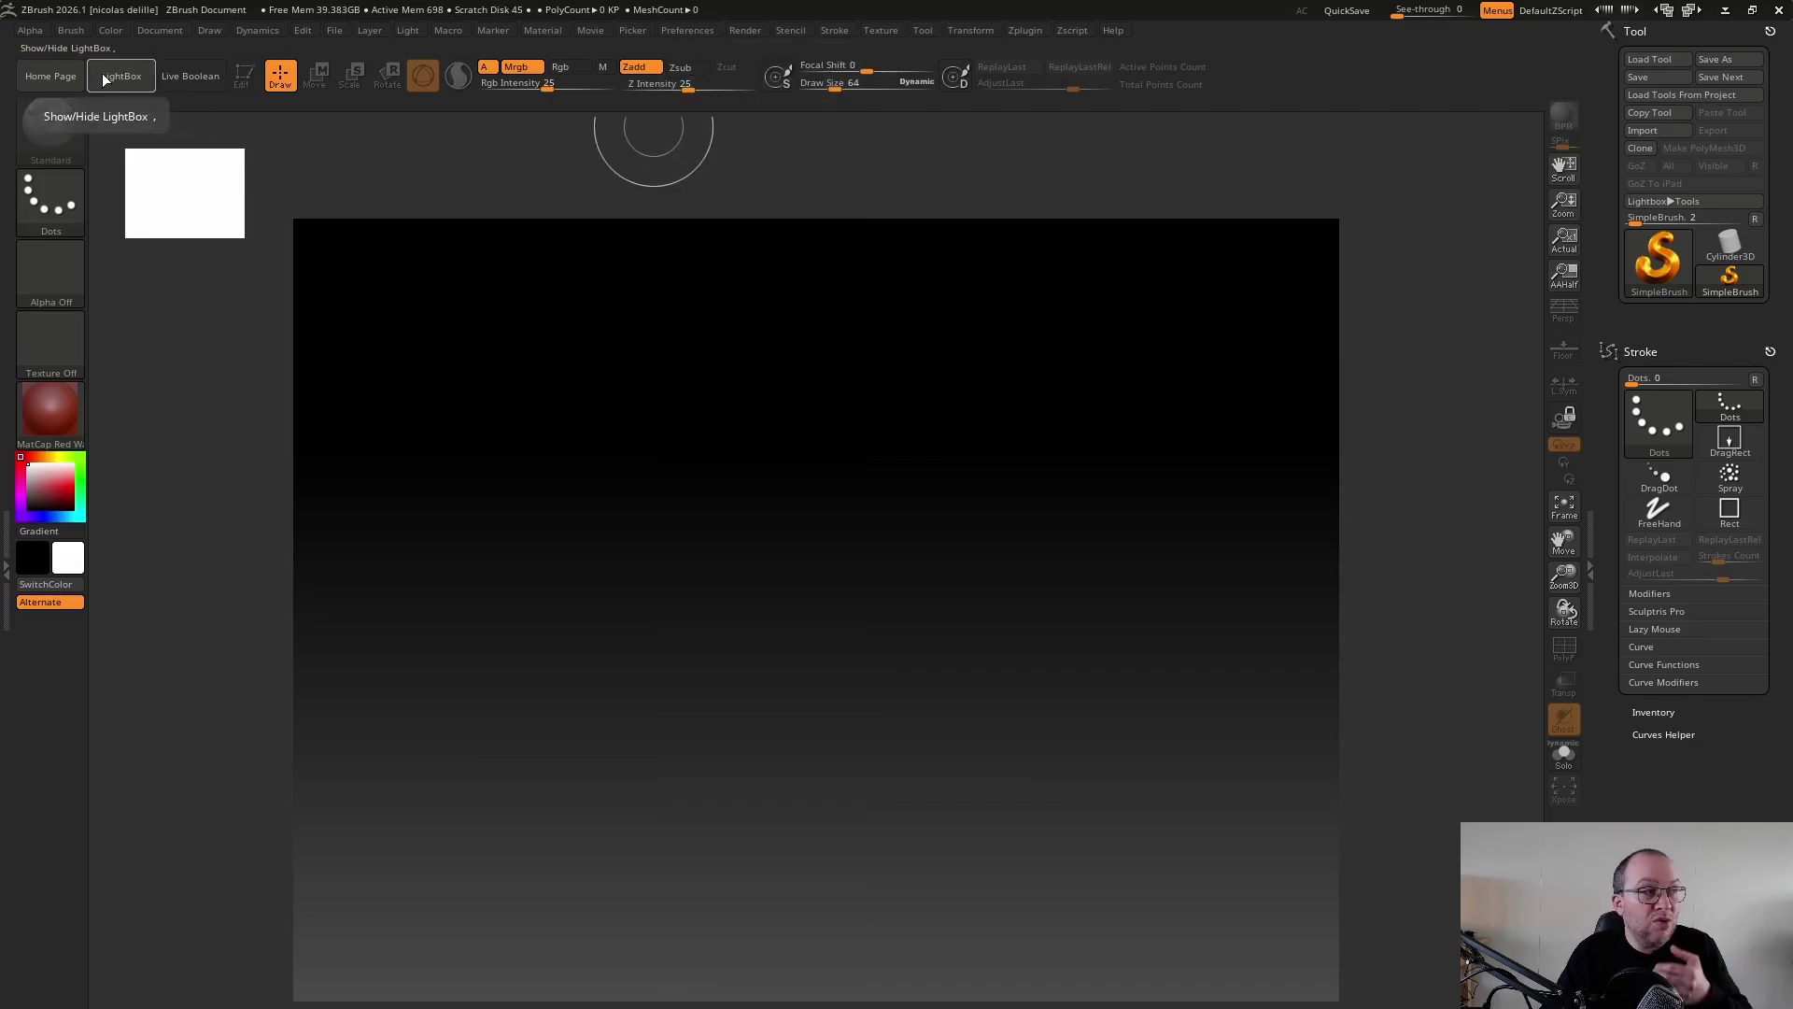
# View the QuickSave files in LightBox, toggle LightBox off and on, and hide it
pyautogui.click(127, 81)
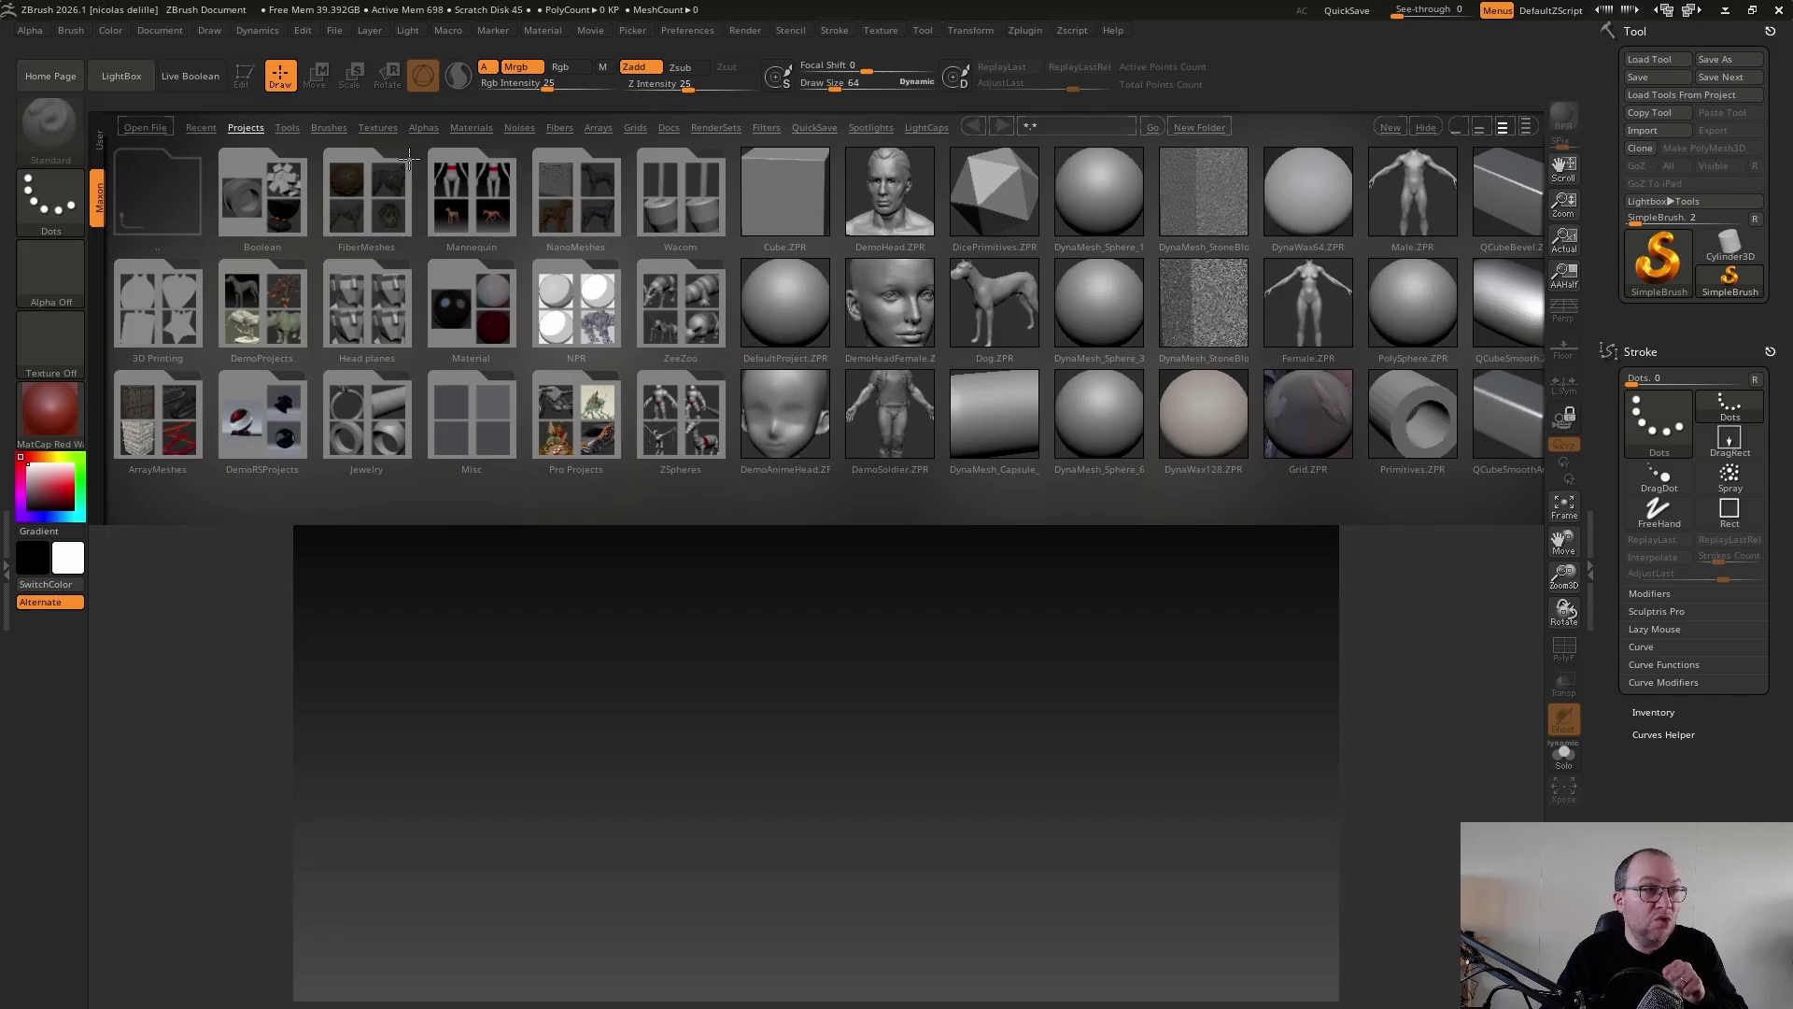
pyautogui.click(815, 128)
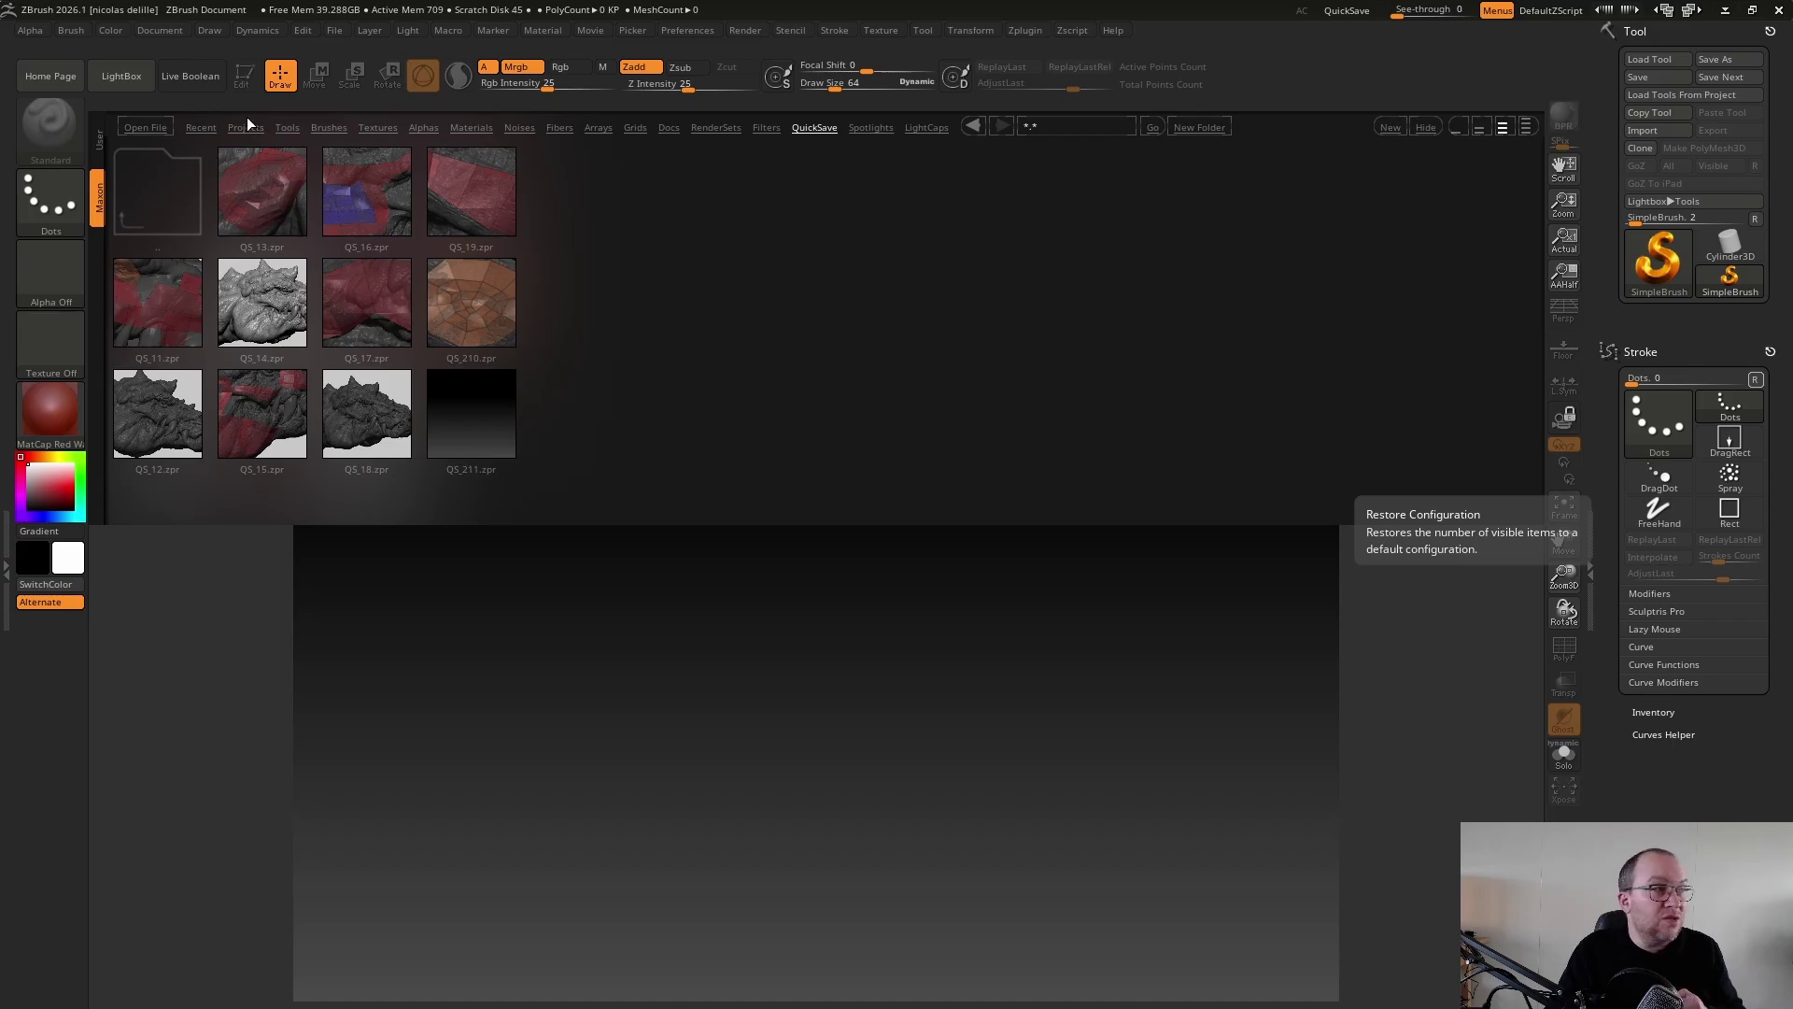
pyautogui.click(125, 80)
pyautogui.click(121, 77)
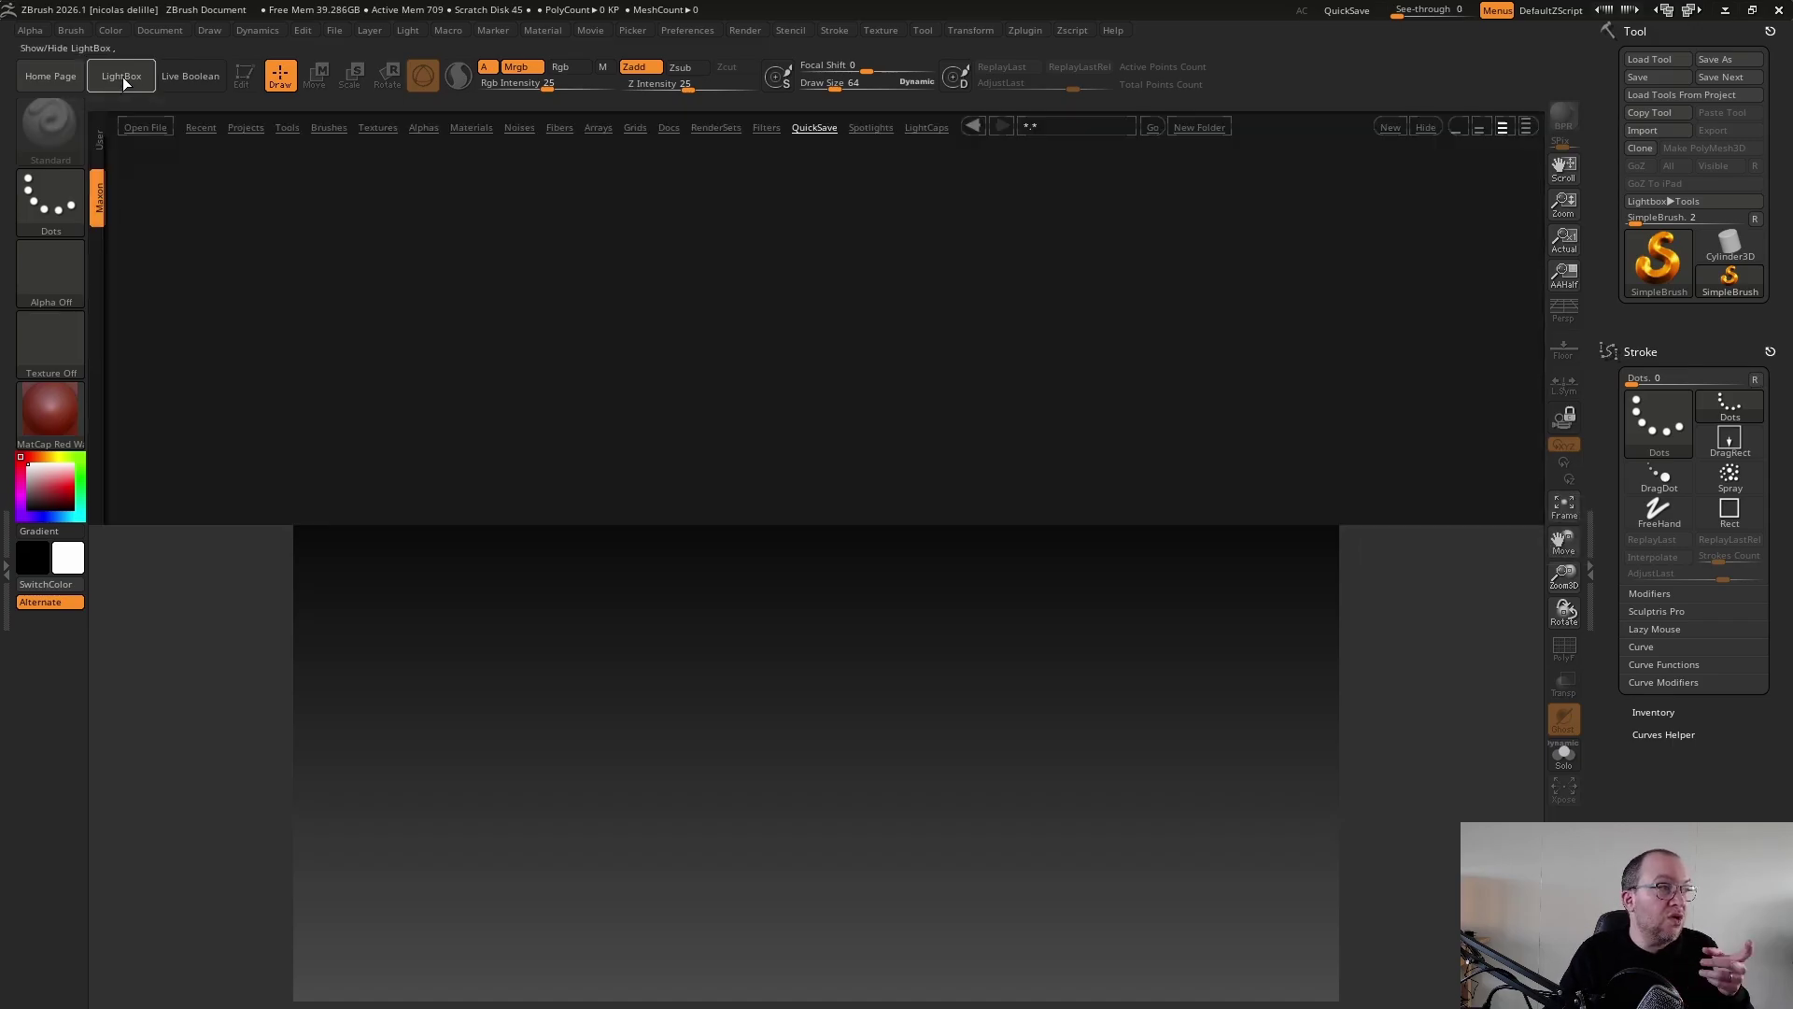
pyautogui.click(121, 77)
pyautogui.click(122, 77)
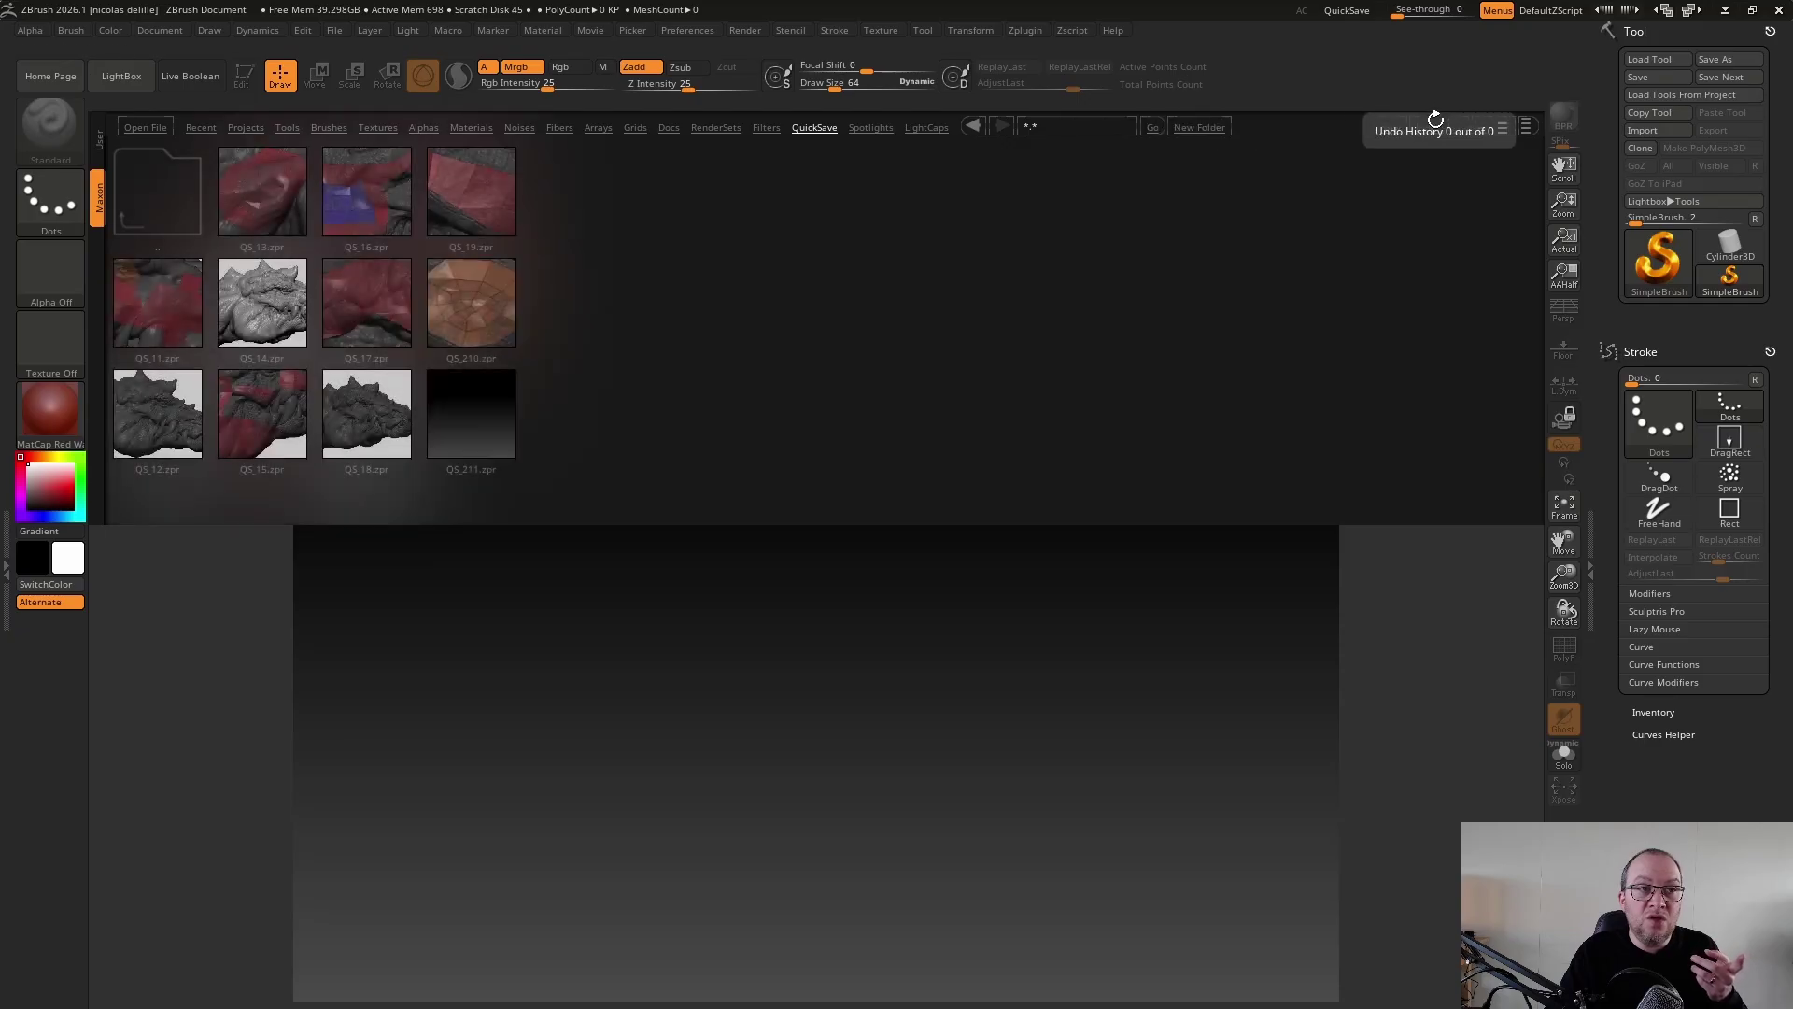
pyautogui.click(1434, 127)
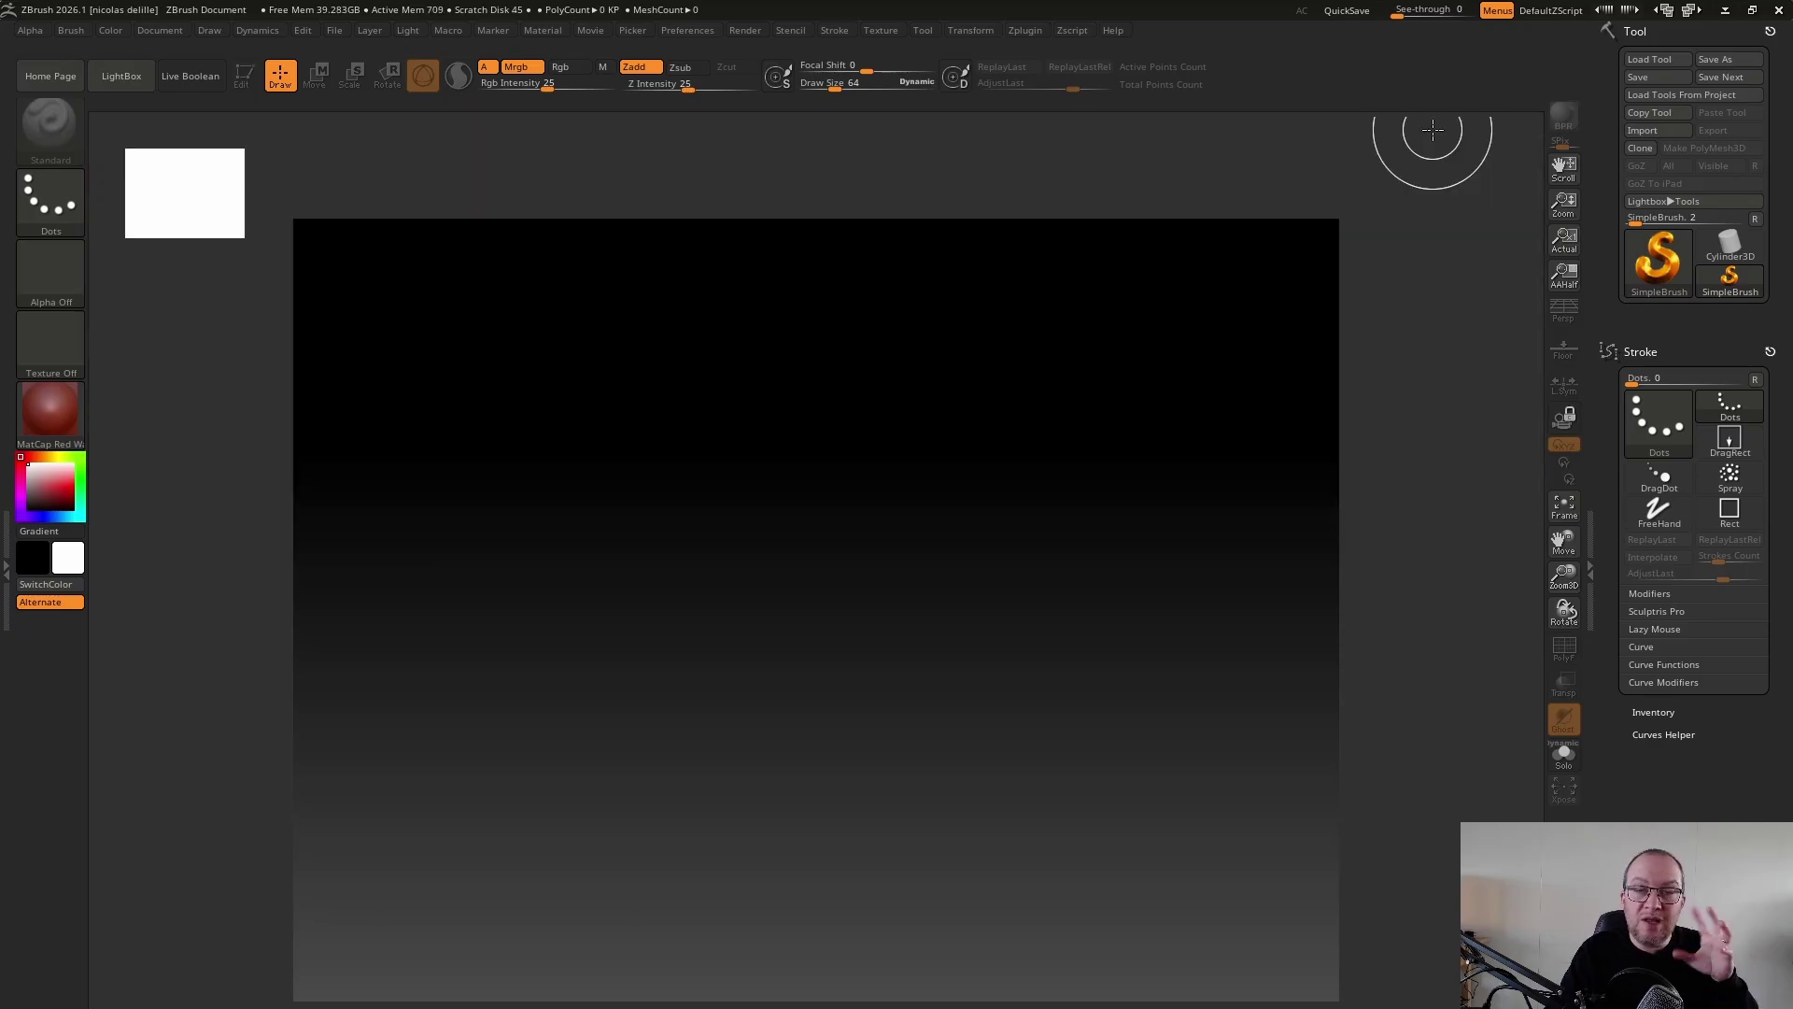
# Reopen LightBox and browse its Recent, Projects, Tools and Brushes categories
pyautogui.click(121, 77)
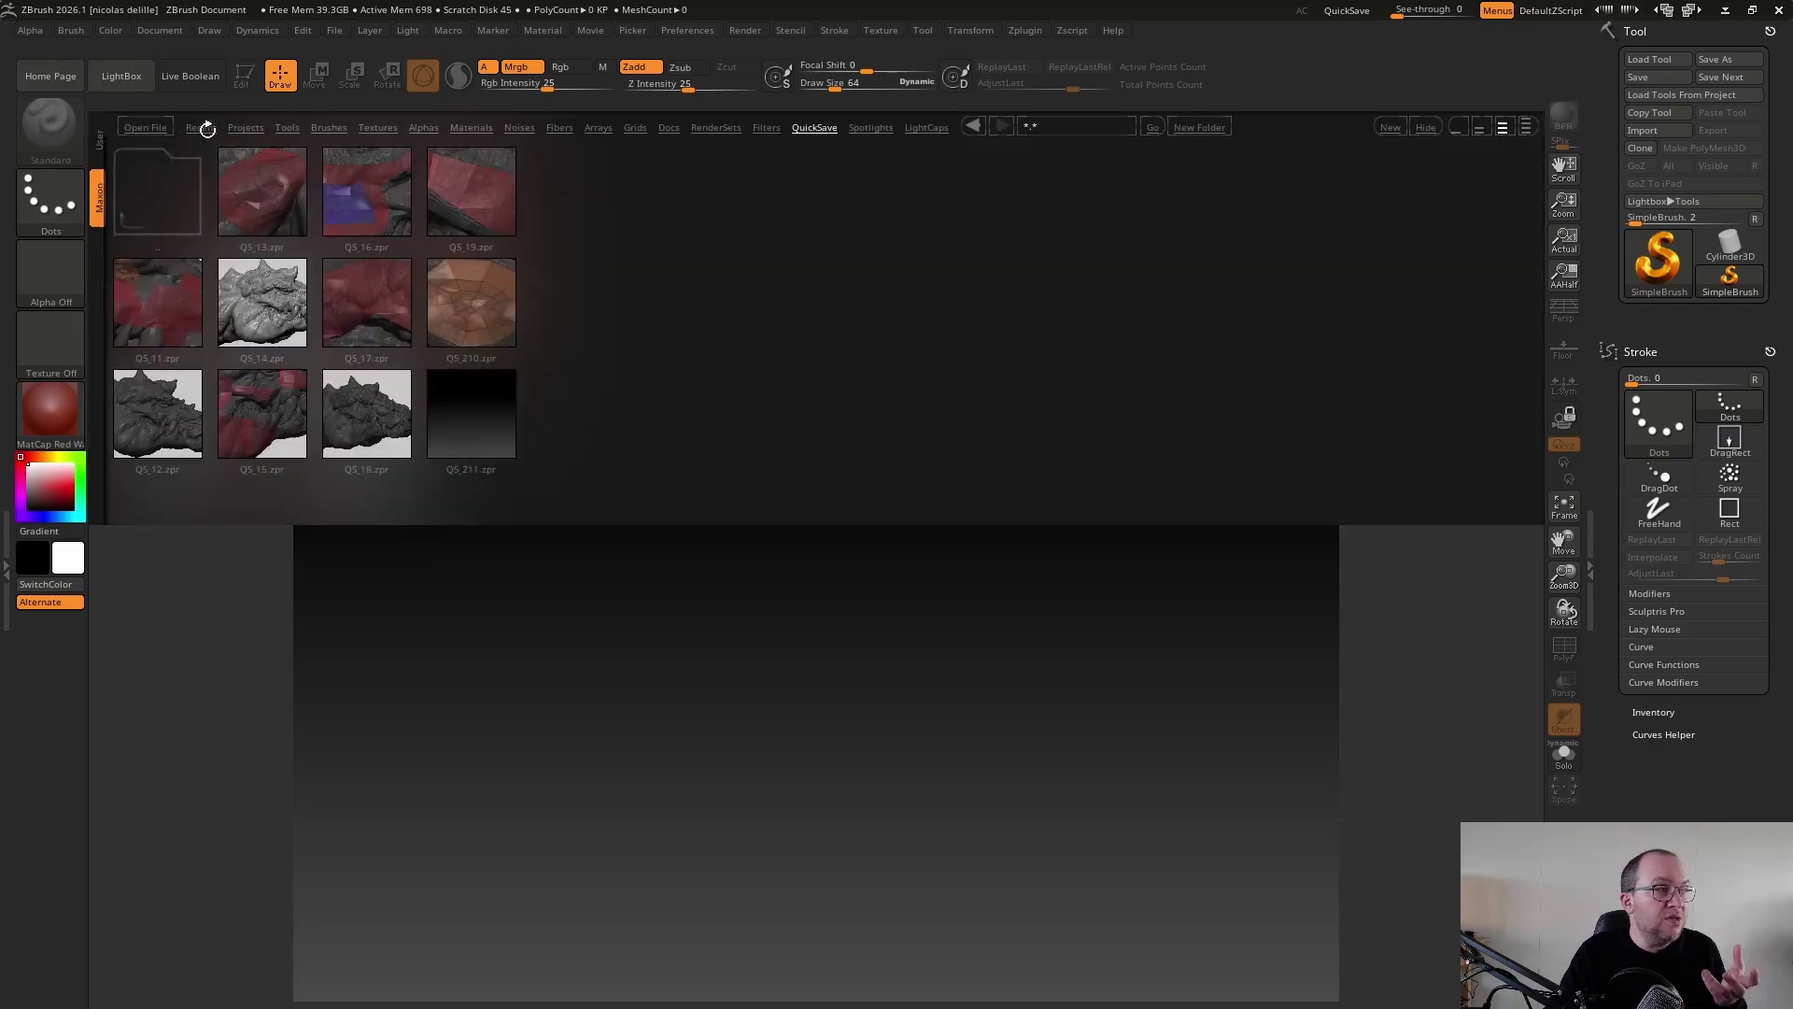
pyautogui.click(202, 128)
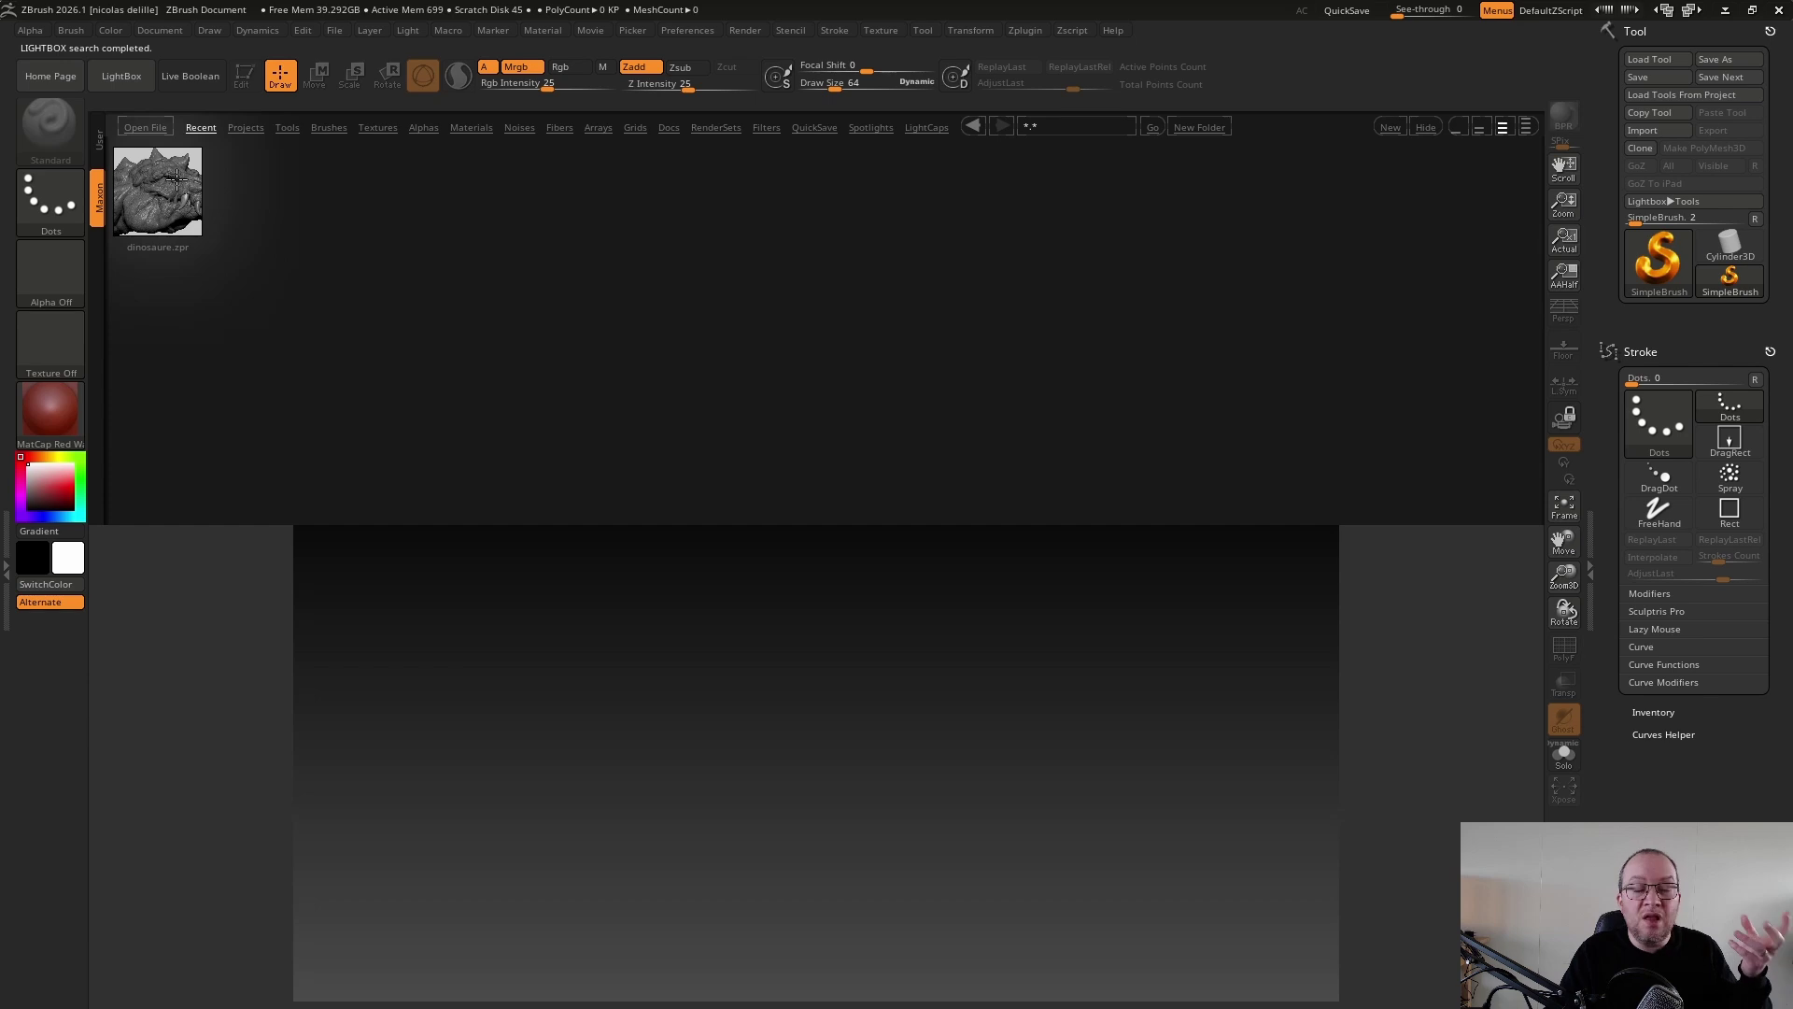
pyautogui.click(248, 128)
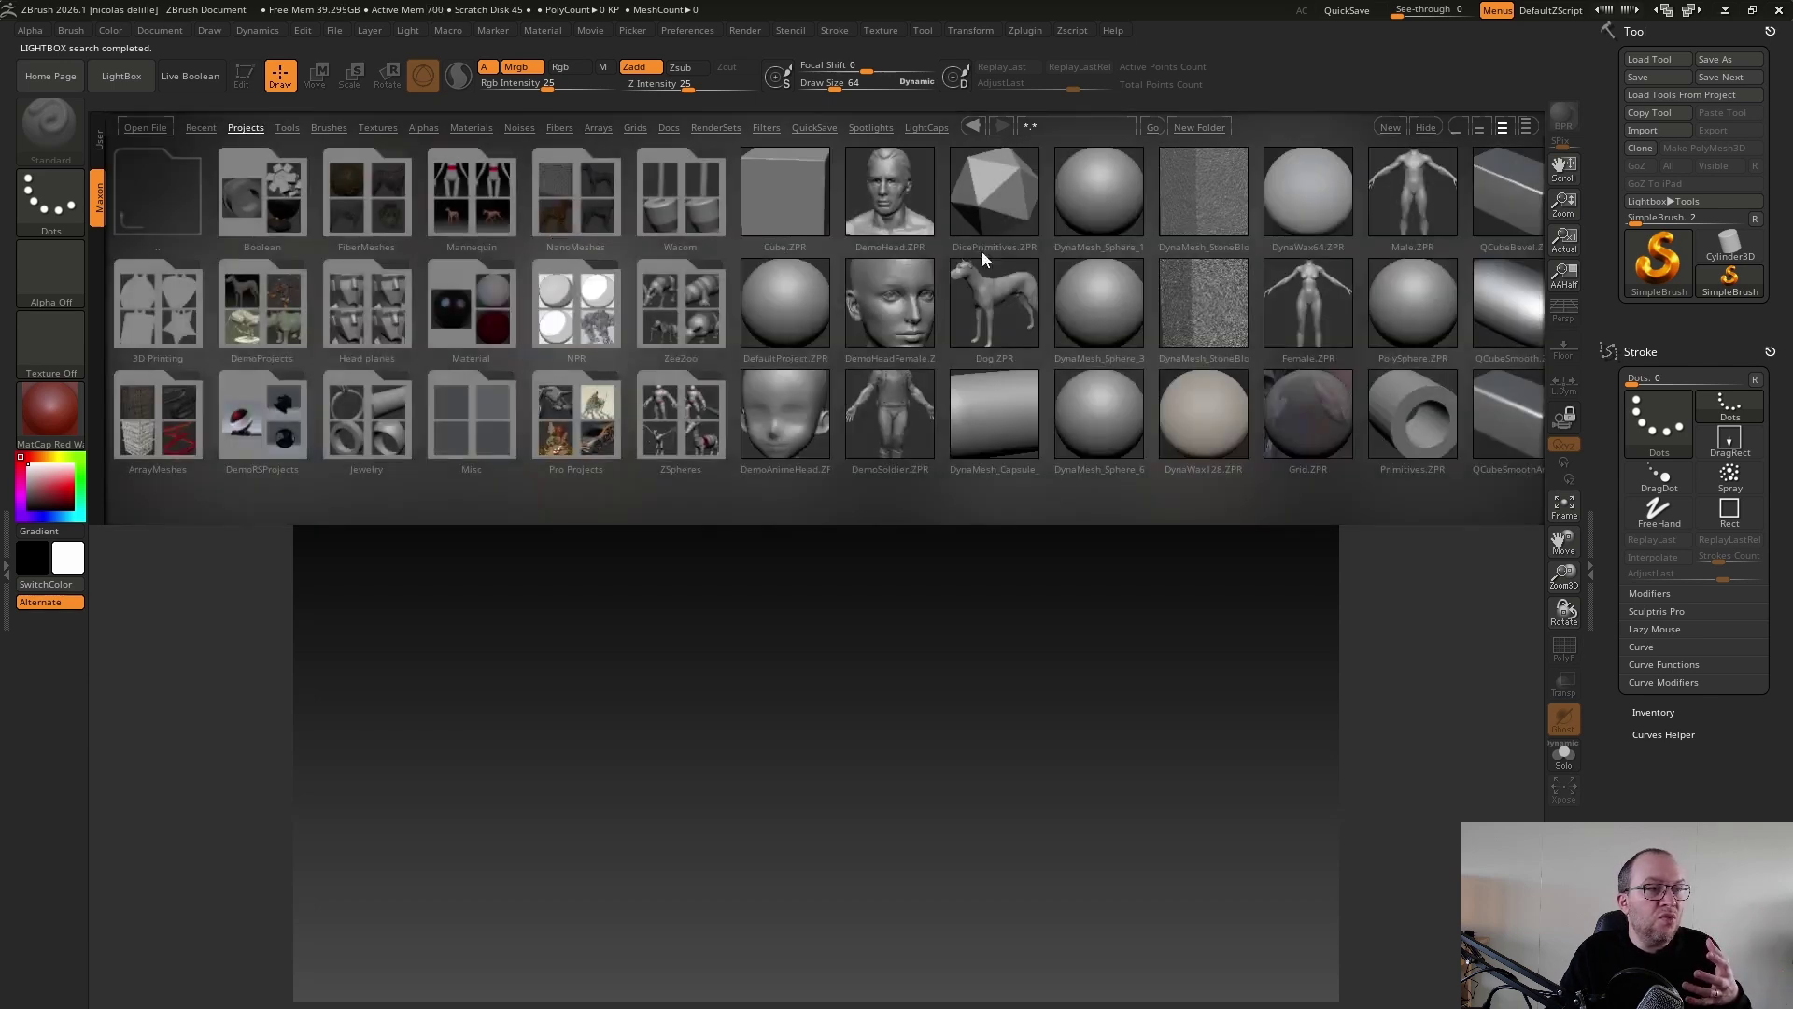
pyautogui.moveTo(982, 250); pyautogui.dragTo(947, 280)
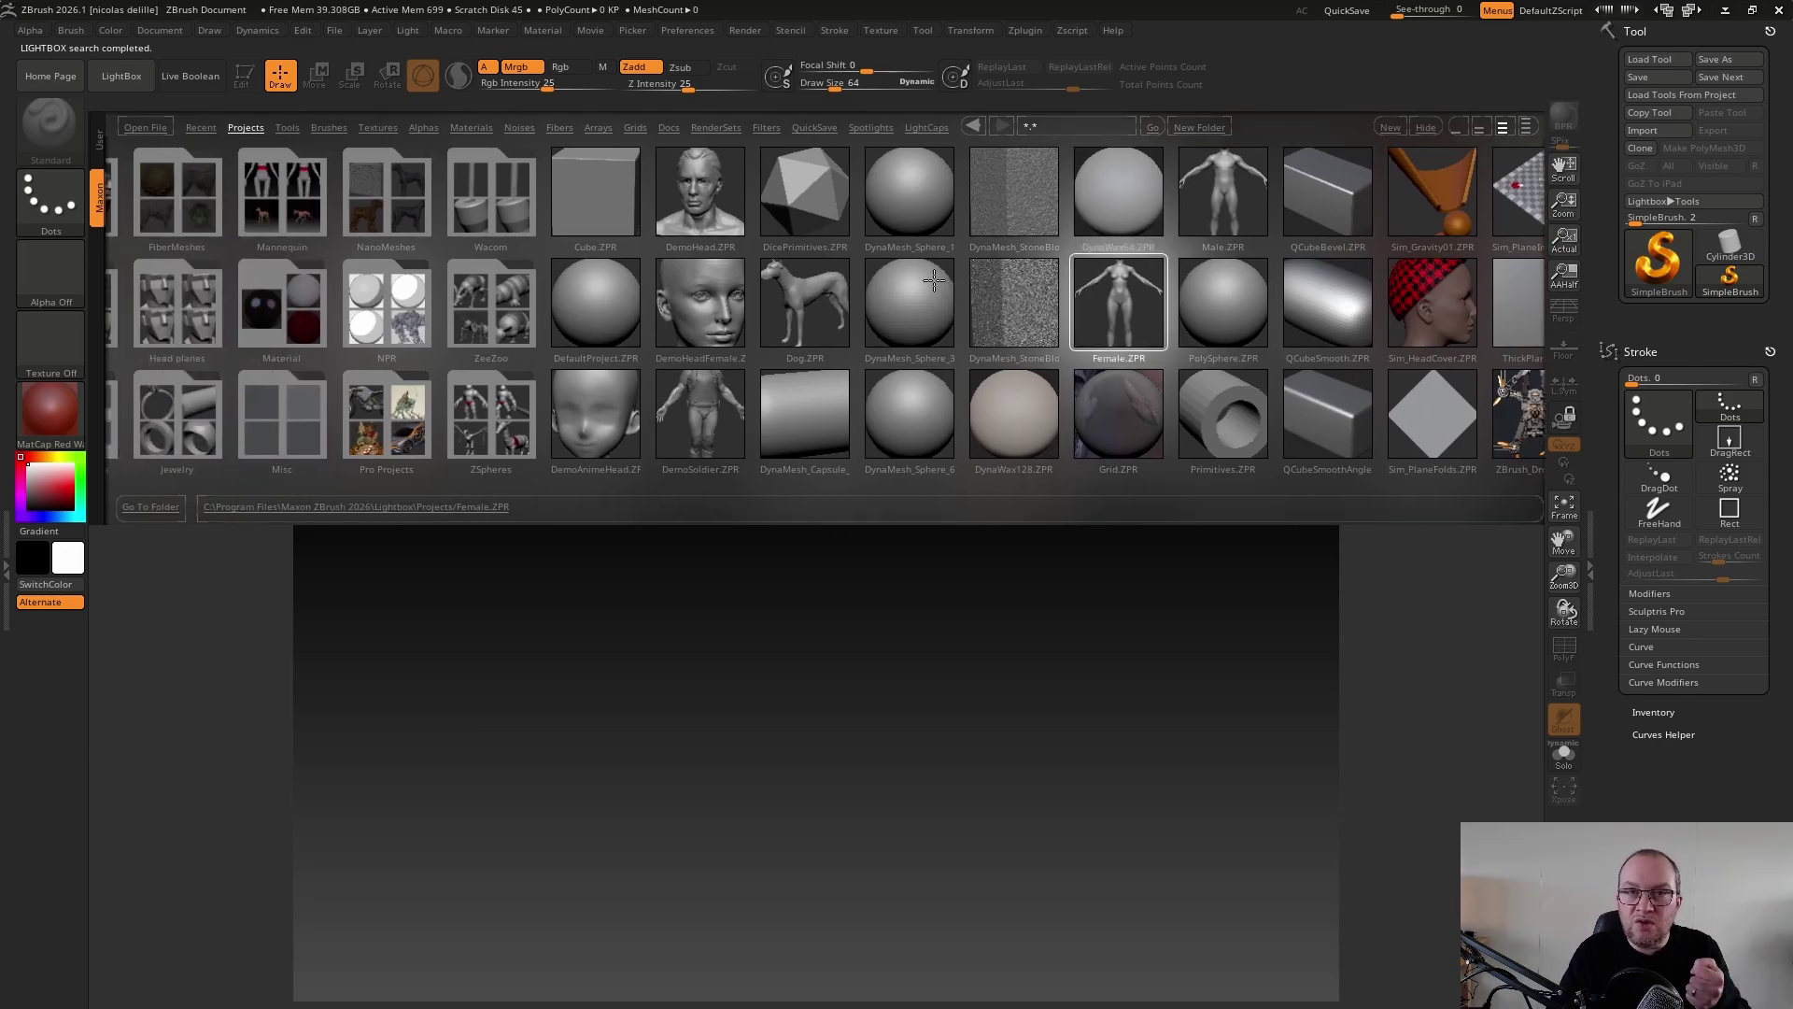
pyautogui.click(287, 128)
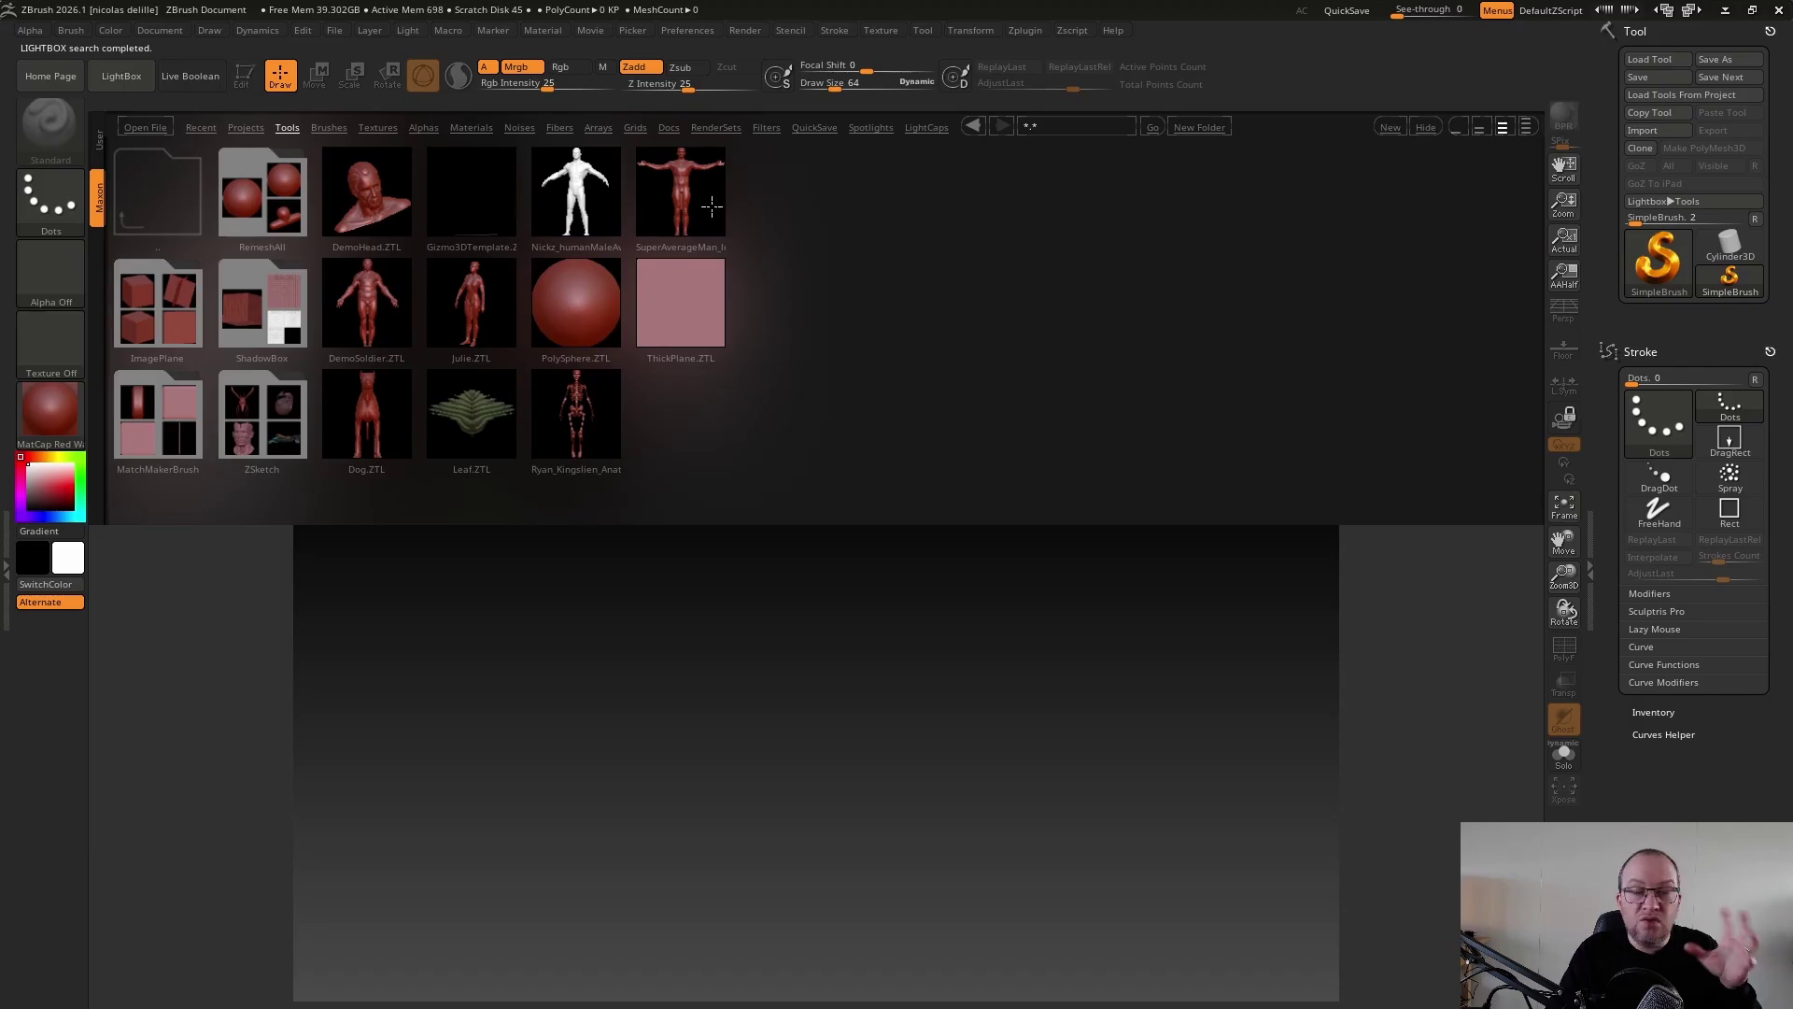
pyautogui.click(327, 128)
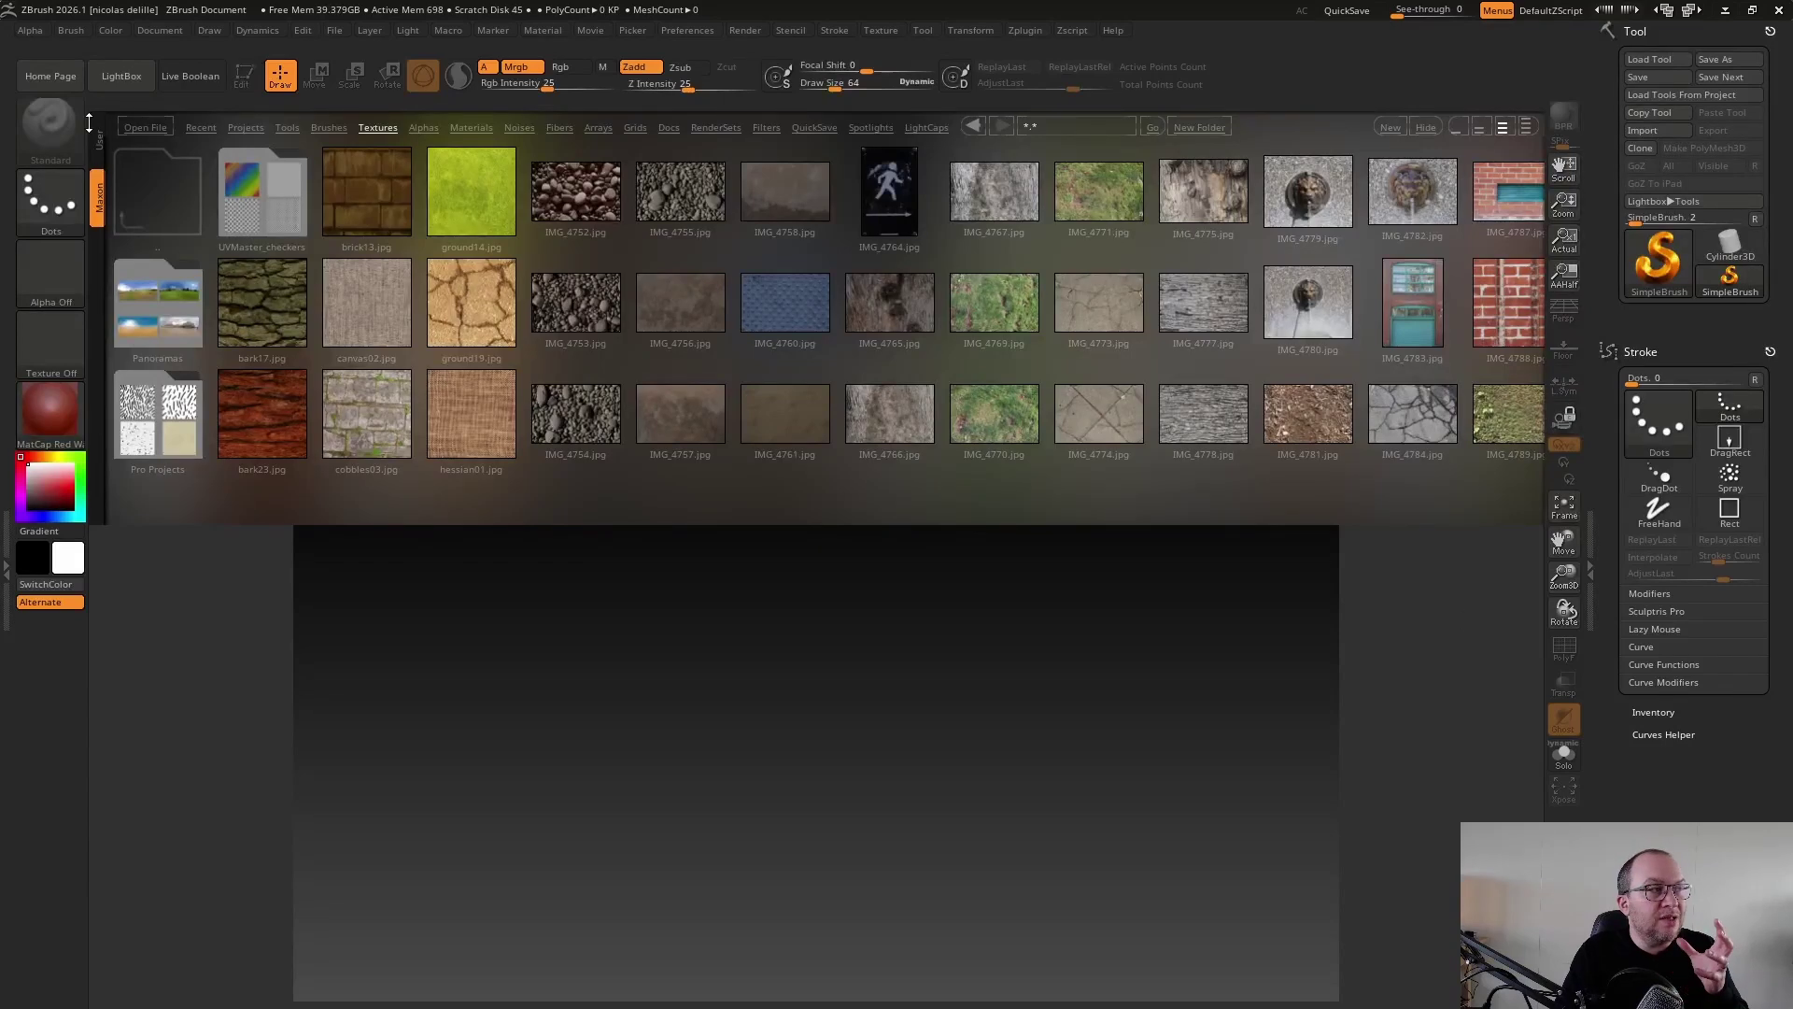
# Draw a Sphere3D on the canvas, put it in Edit mode and convert it to a PolyMesh3D
pyautogui.click(140, 82)
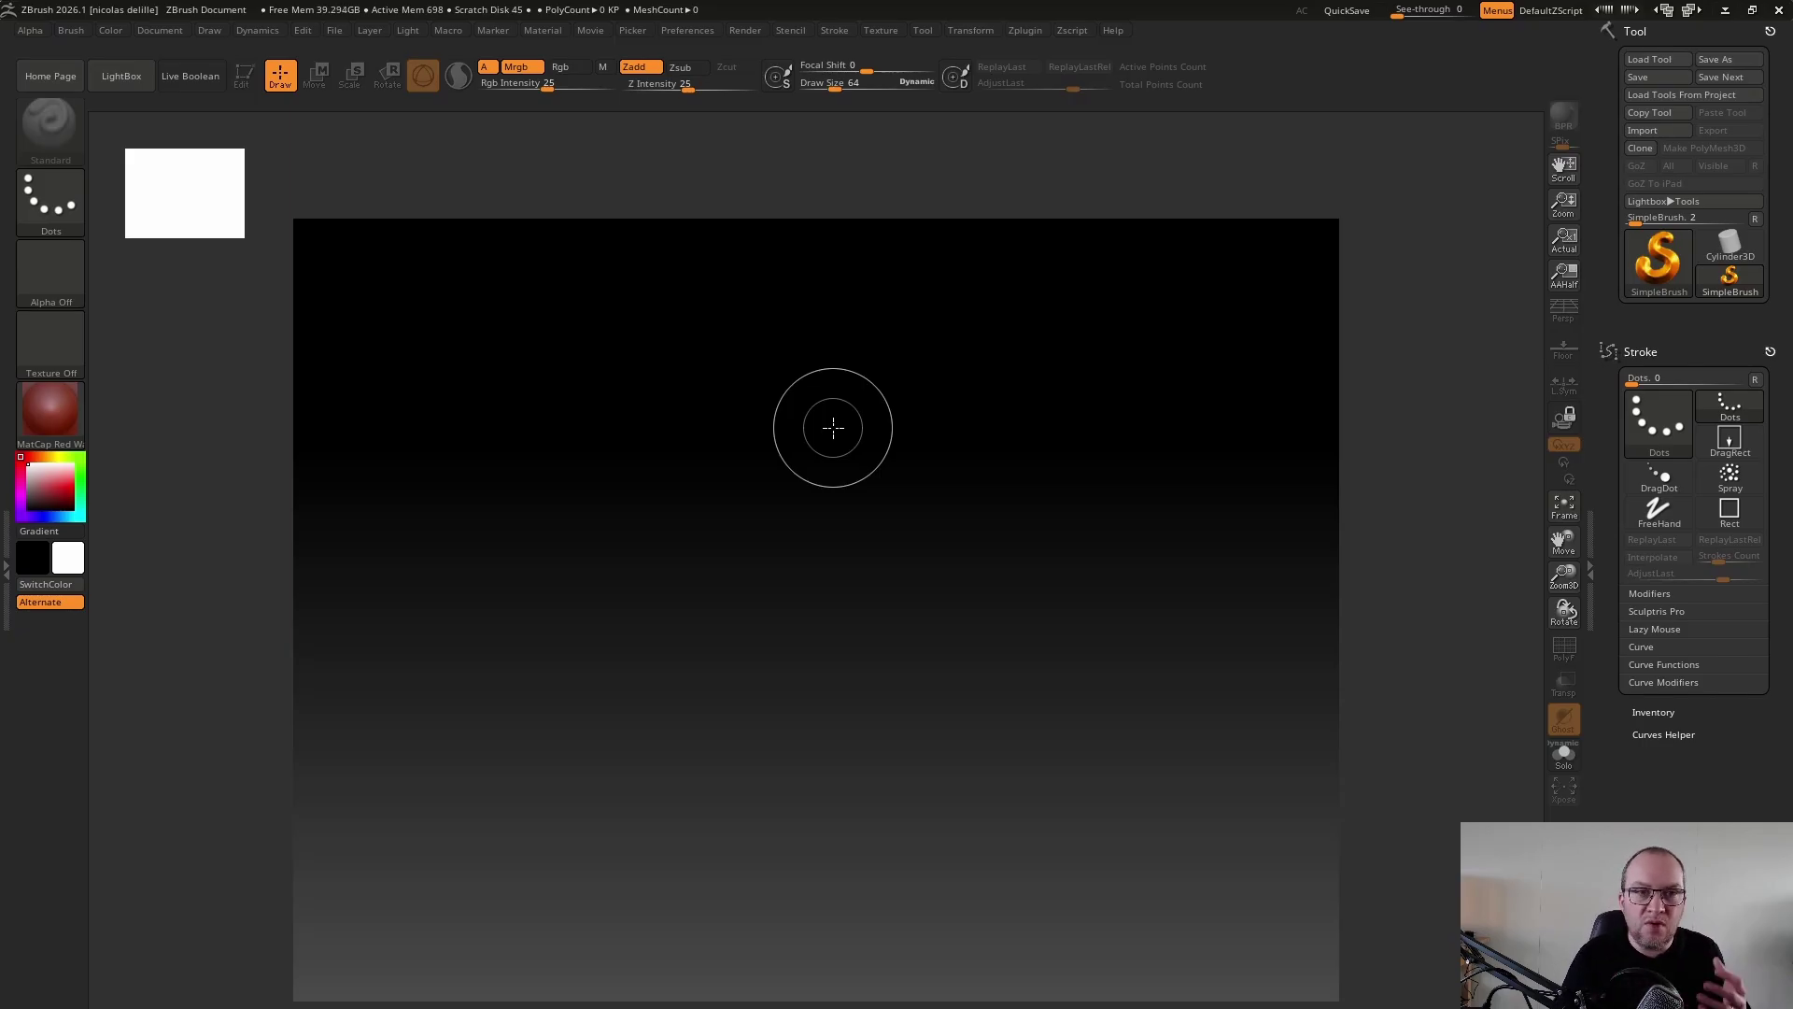
pyautogui.click(1676, 269)
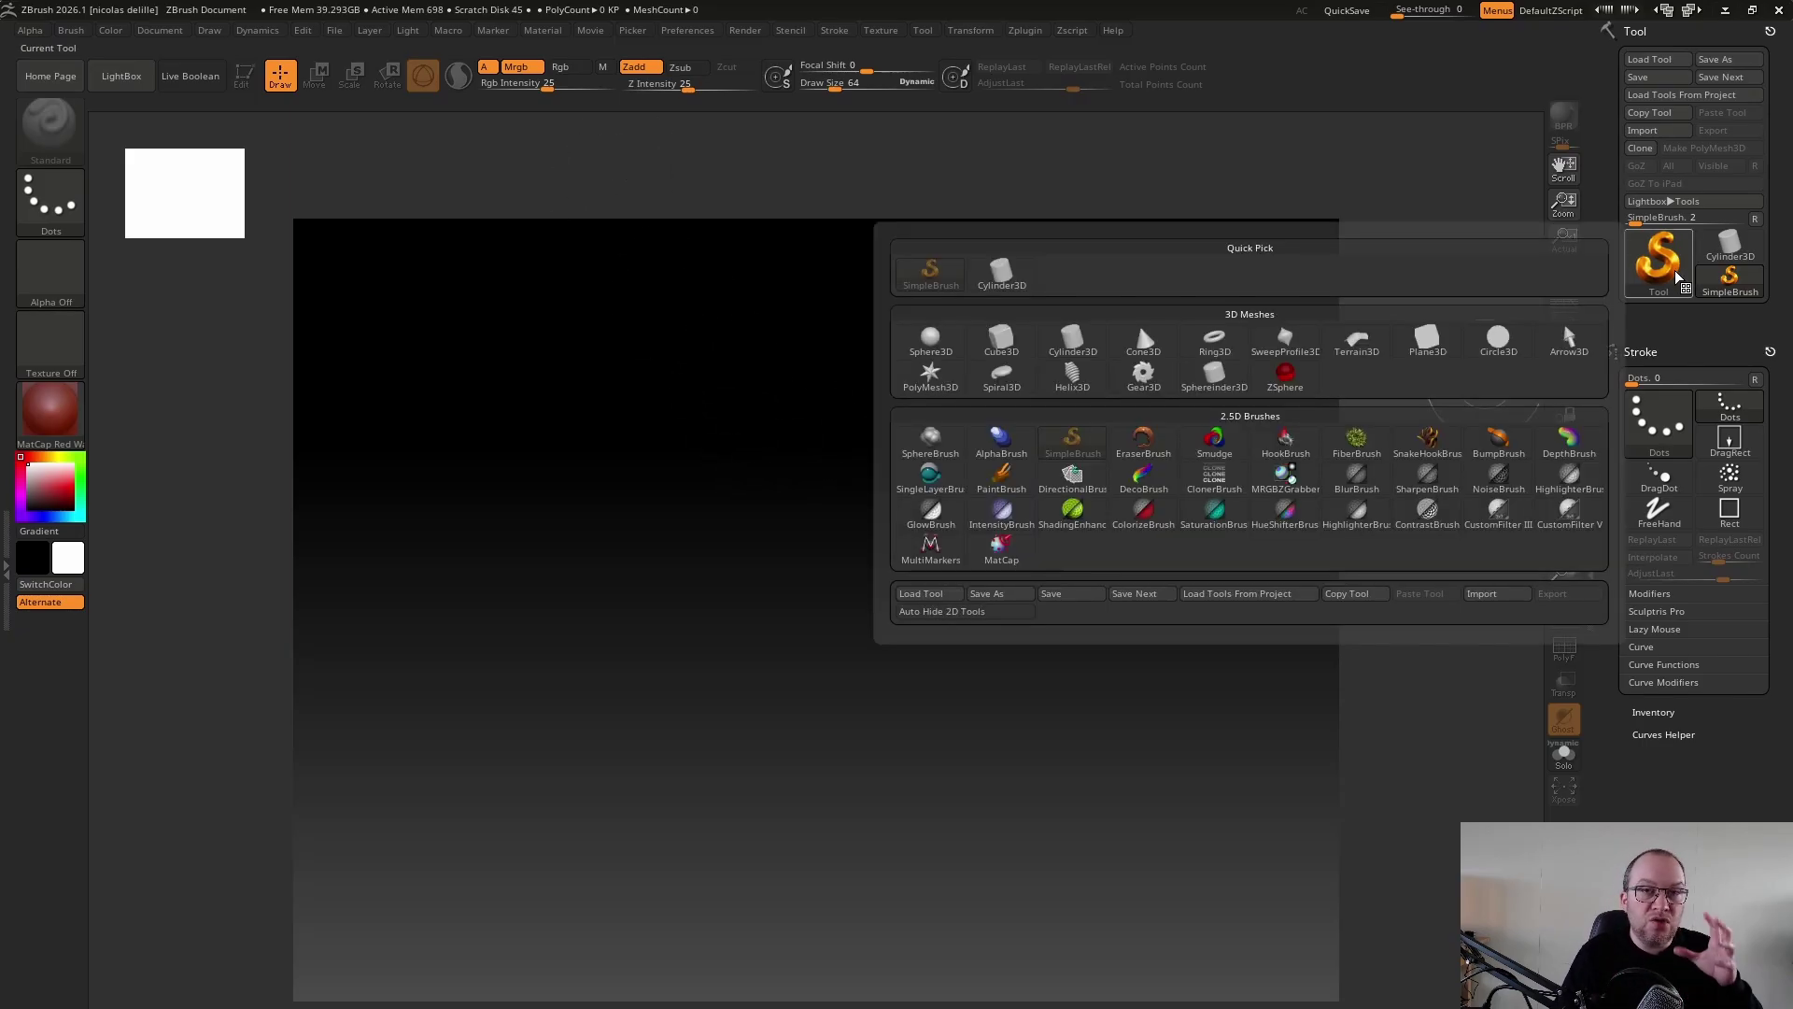
pyautogui.click(930, 338)
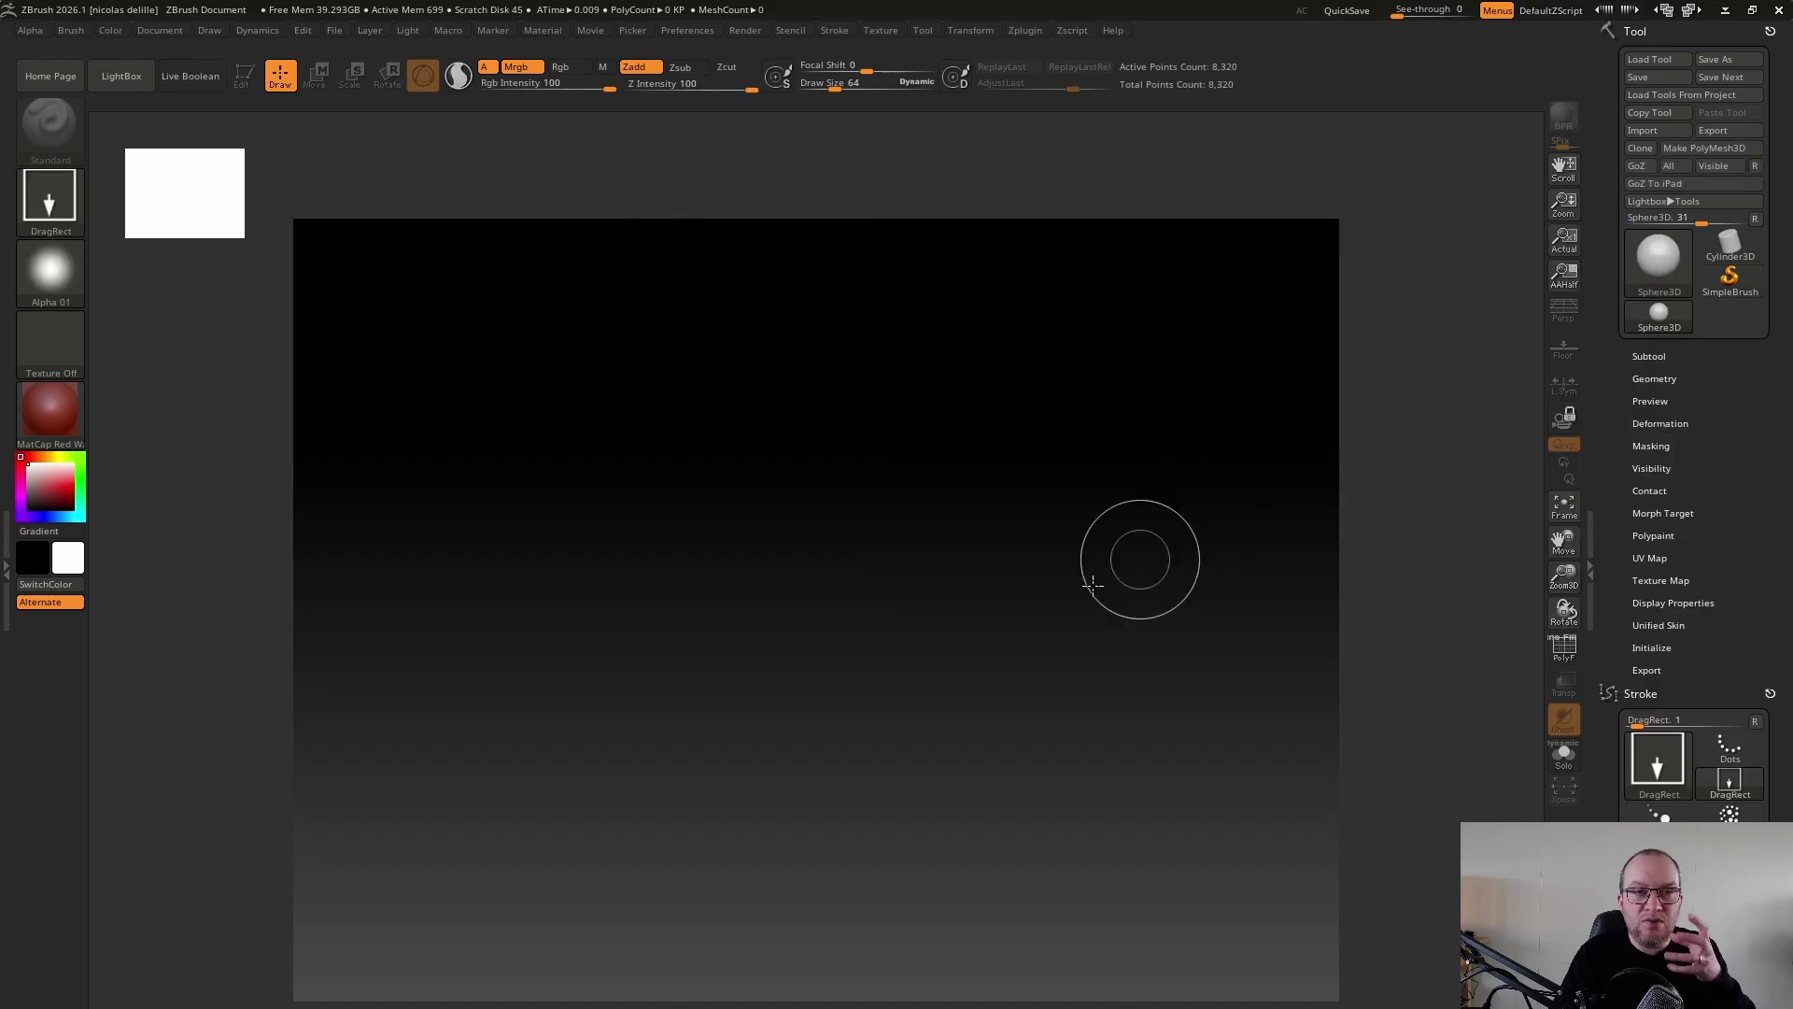
pyautogui.moveTo(760, 600); pyautogui.dragTo(952, 551)
pyautogui.press('t')
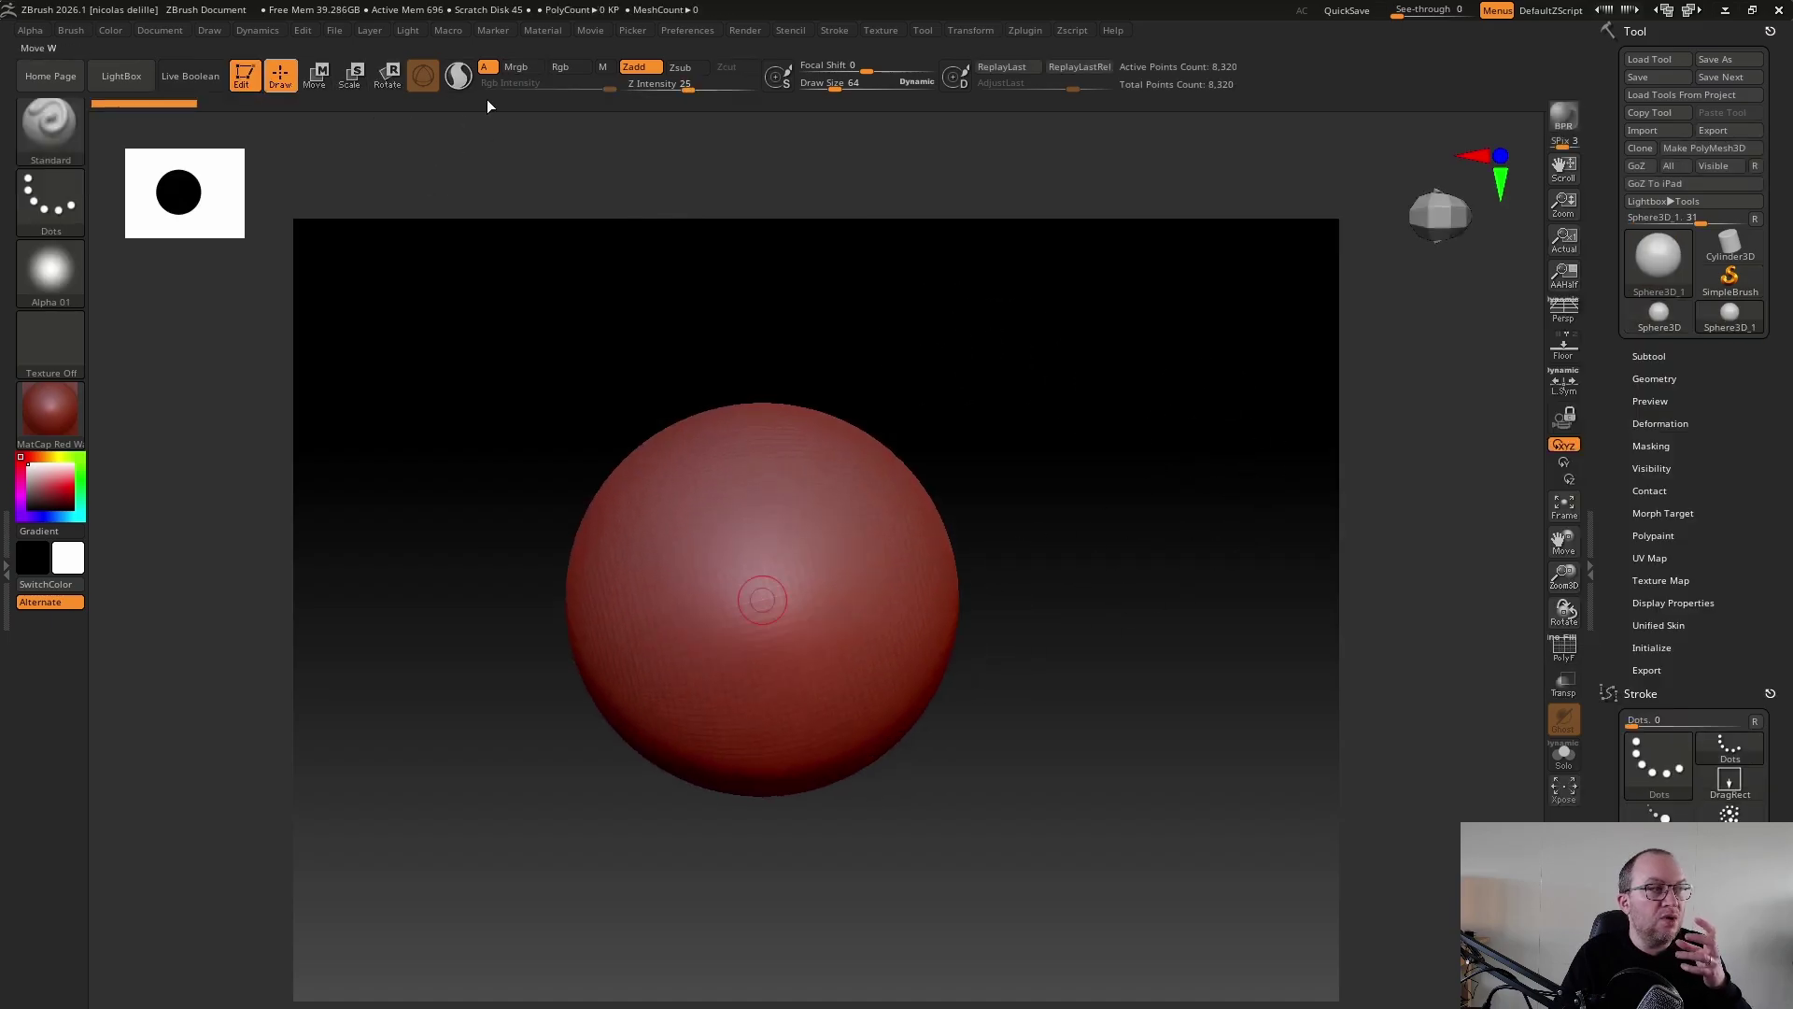
pyautogui.click(1695, 149)
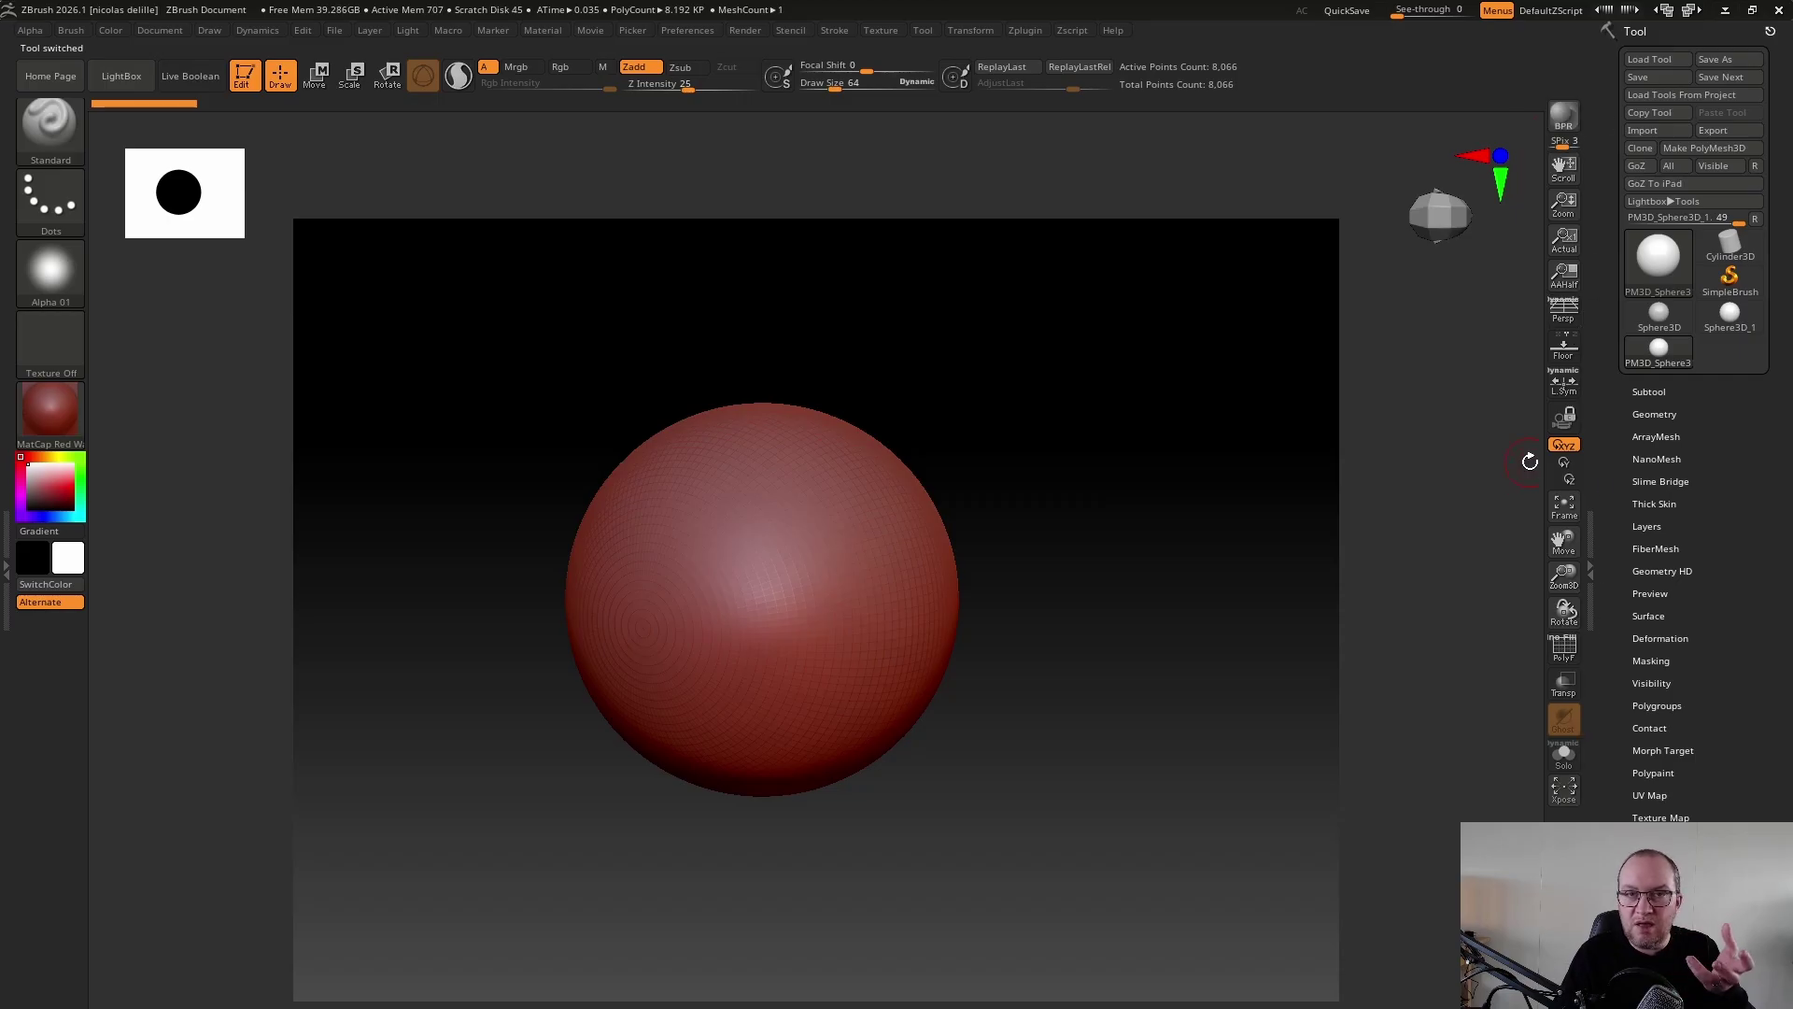
# Restore the custom user interface from the Config preferences
pyautogui.click(687, 30)
pyautogui.click(715, 114)
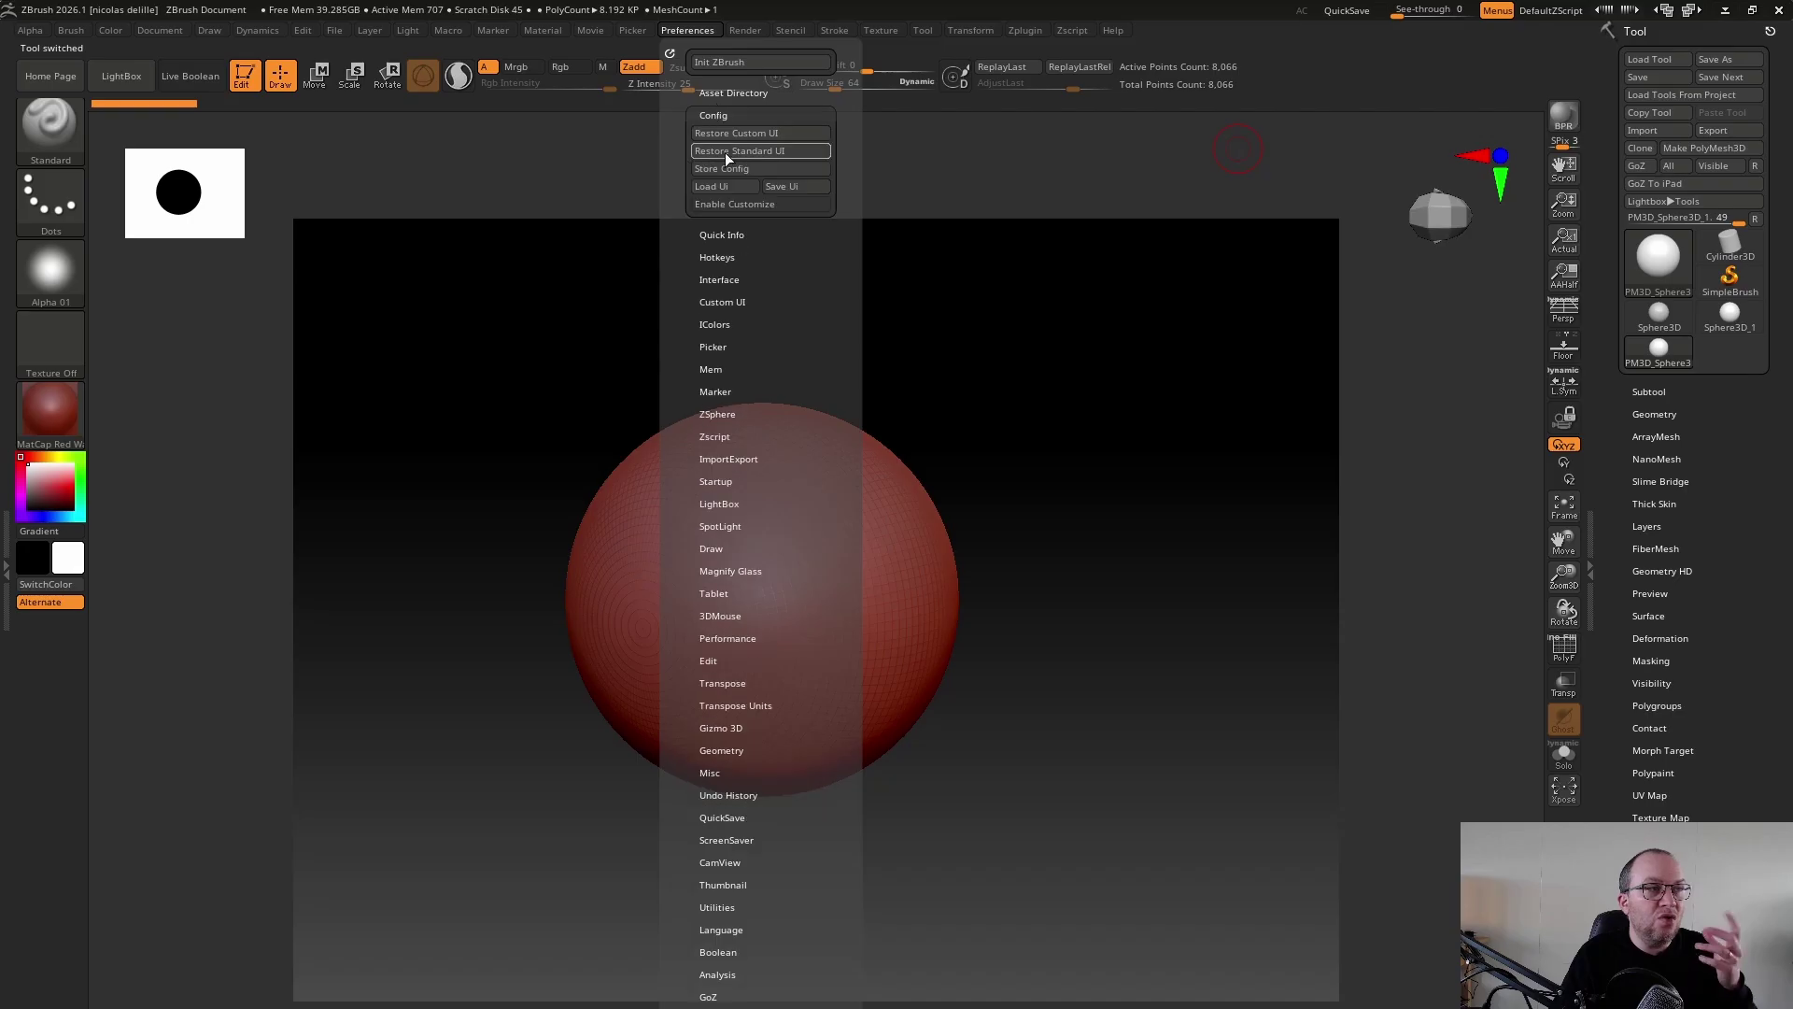
pyautogui.click(732, 135)
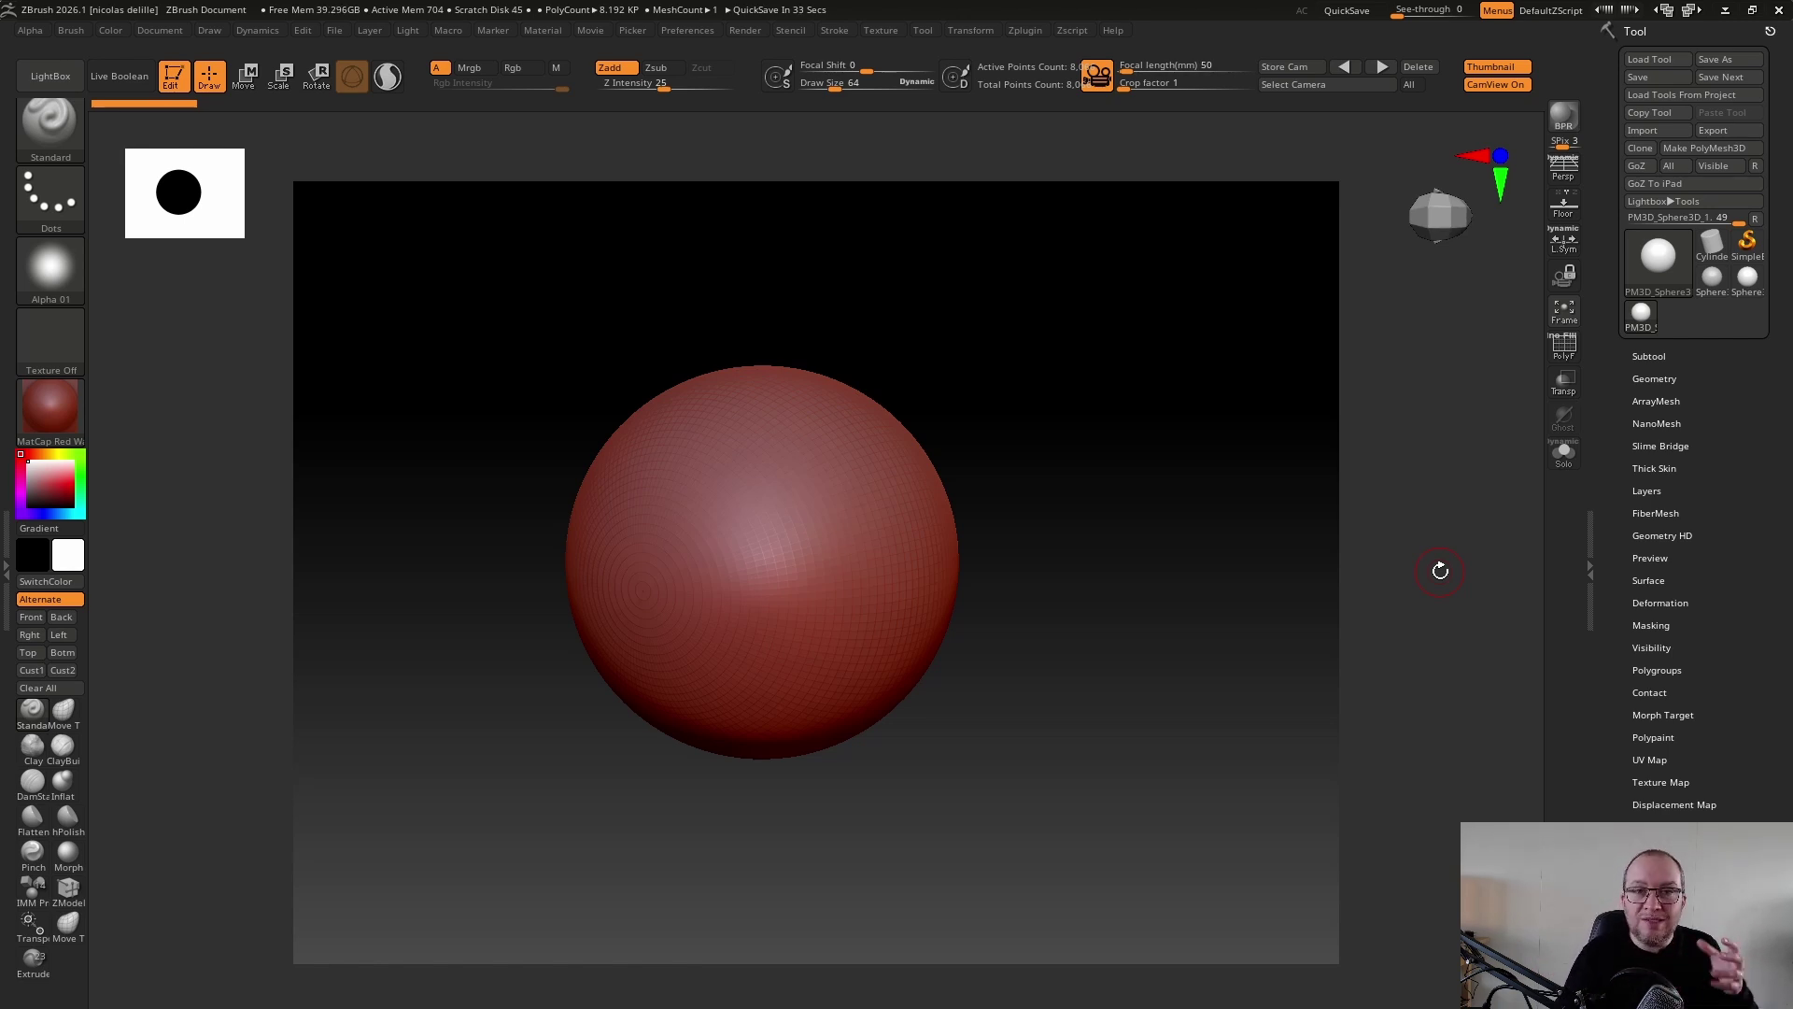
# Restore the standard user interface from the Config preferences
pyautogui.click(708, 30)
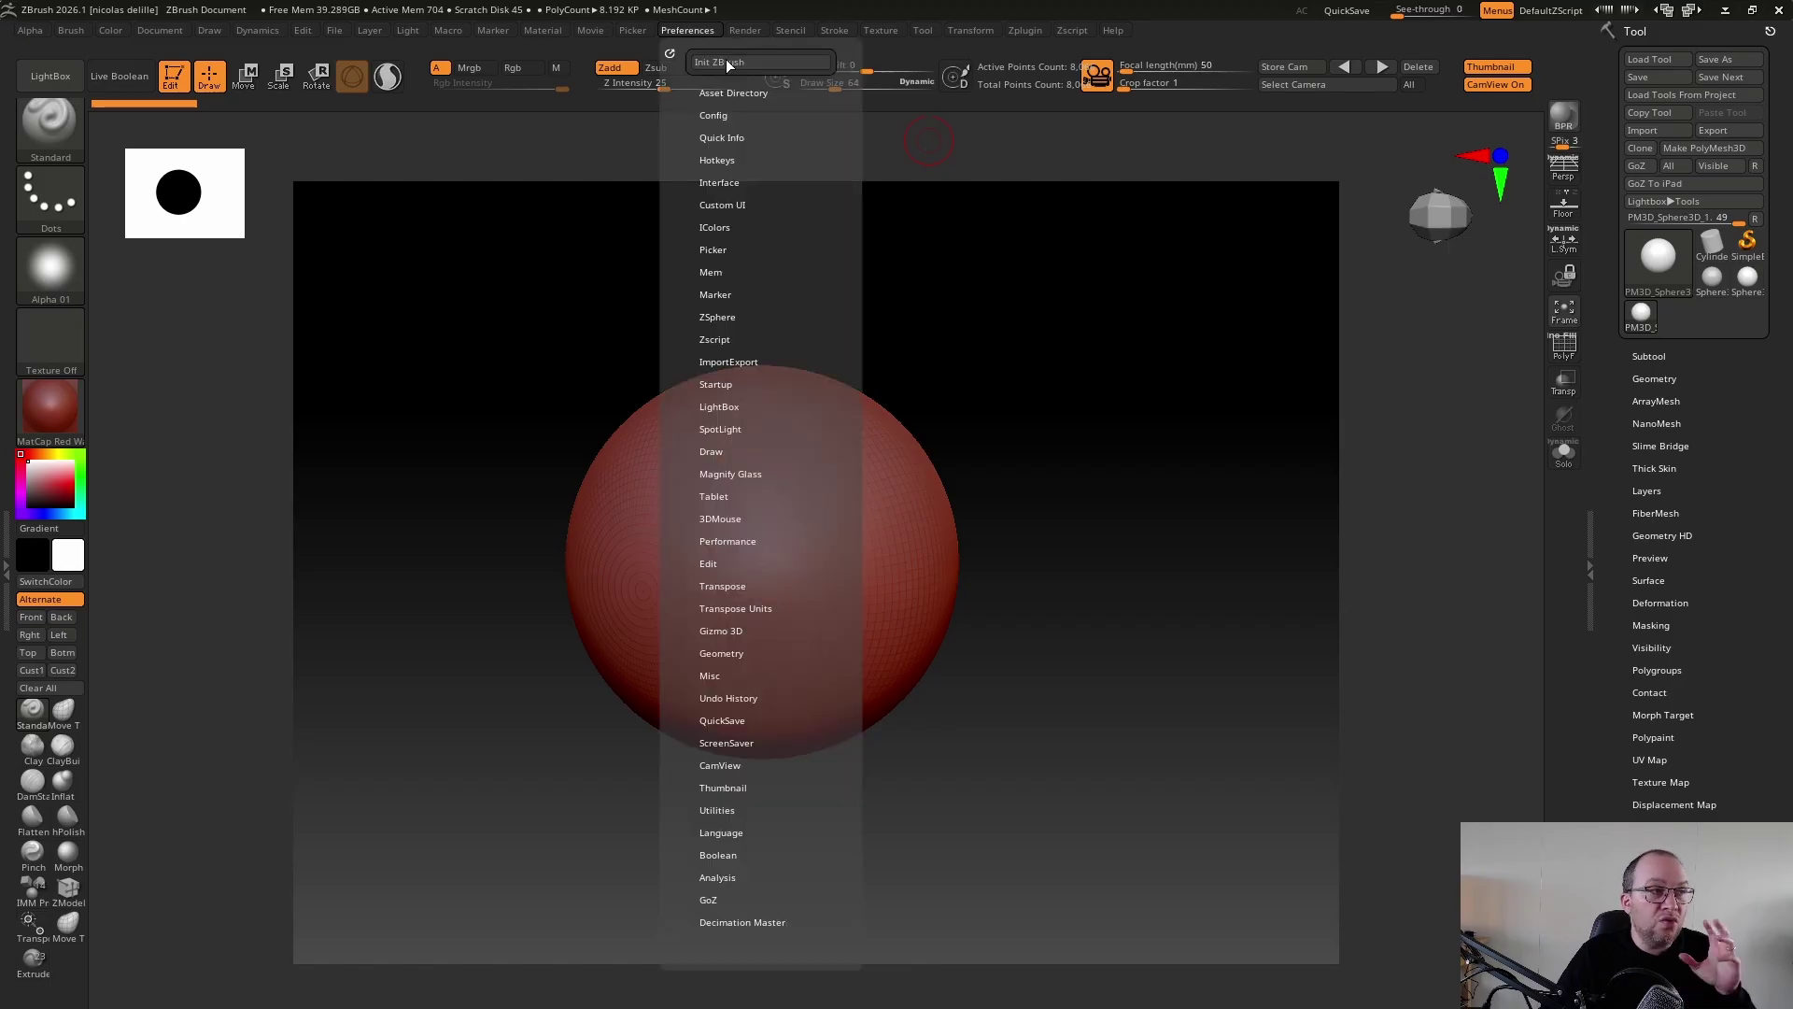
pyautogui.click(728, 113)
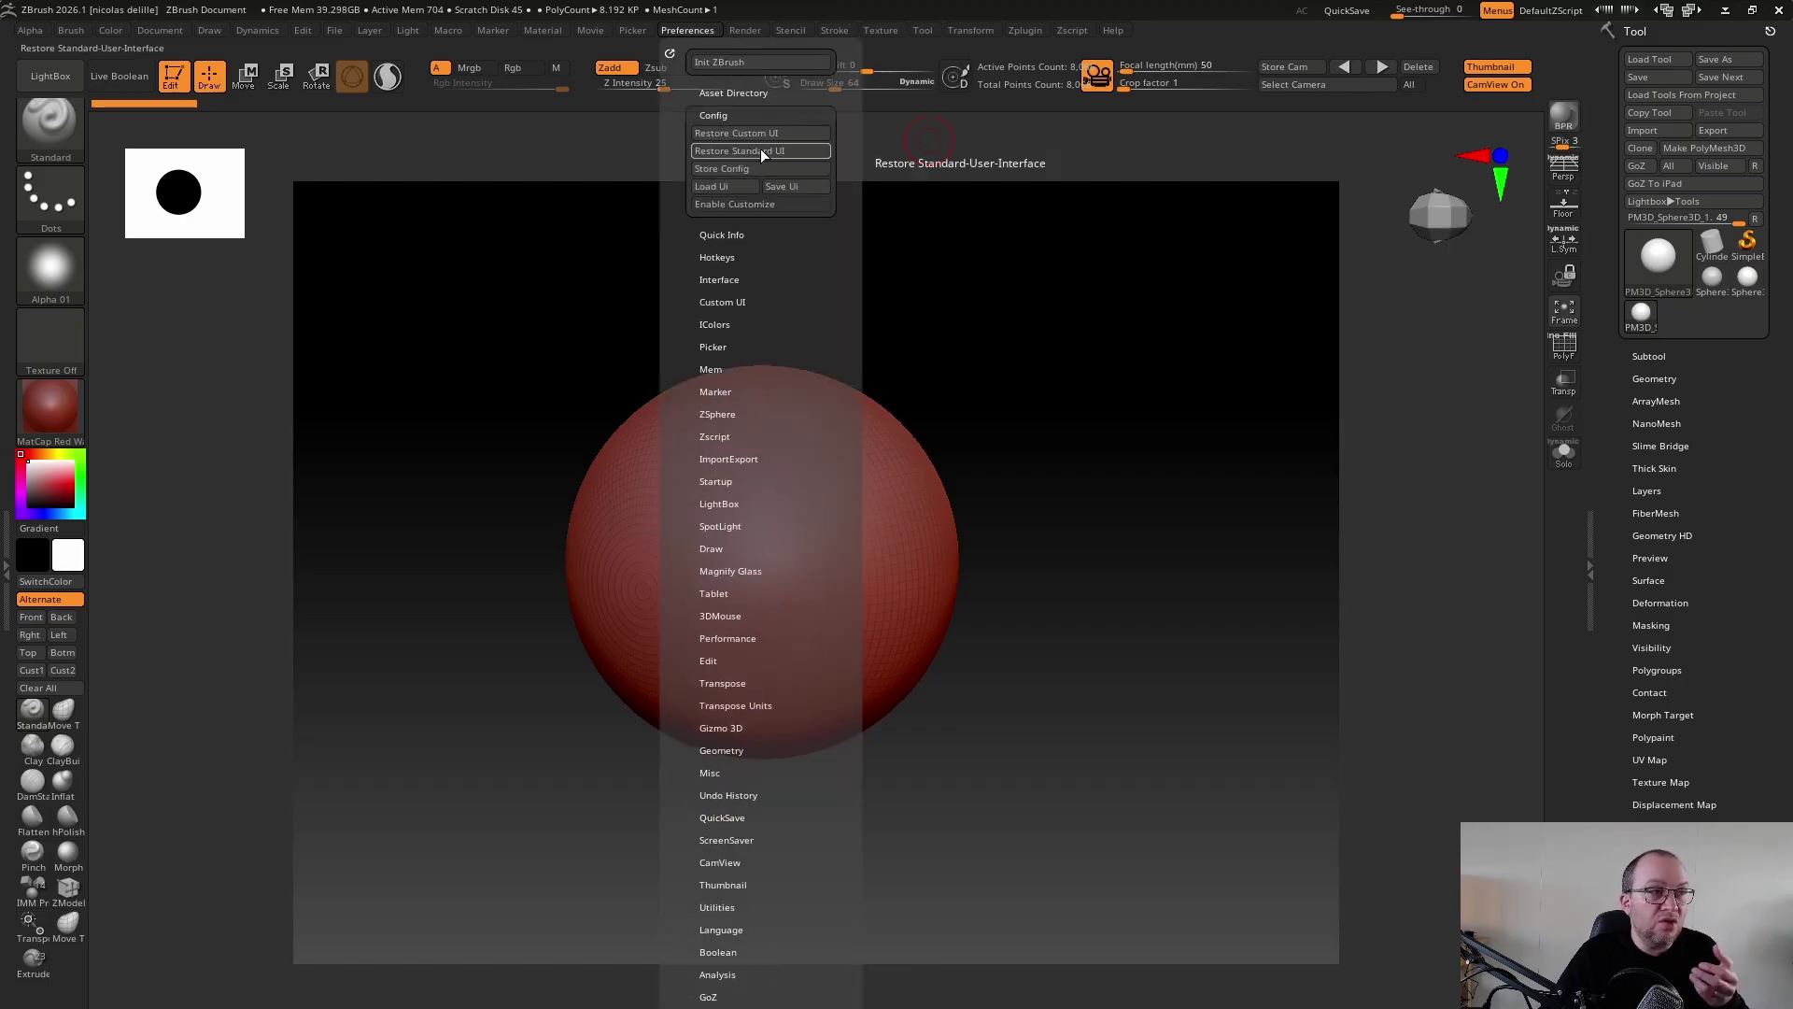
pyautogui.click(735, 114)
pyautogui.click(735, 115)
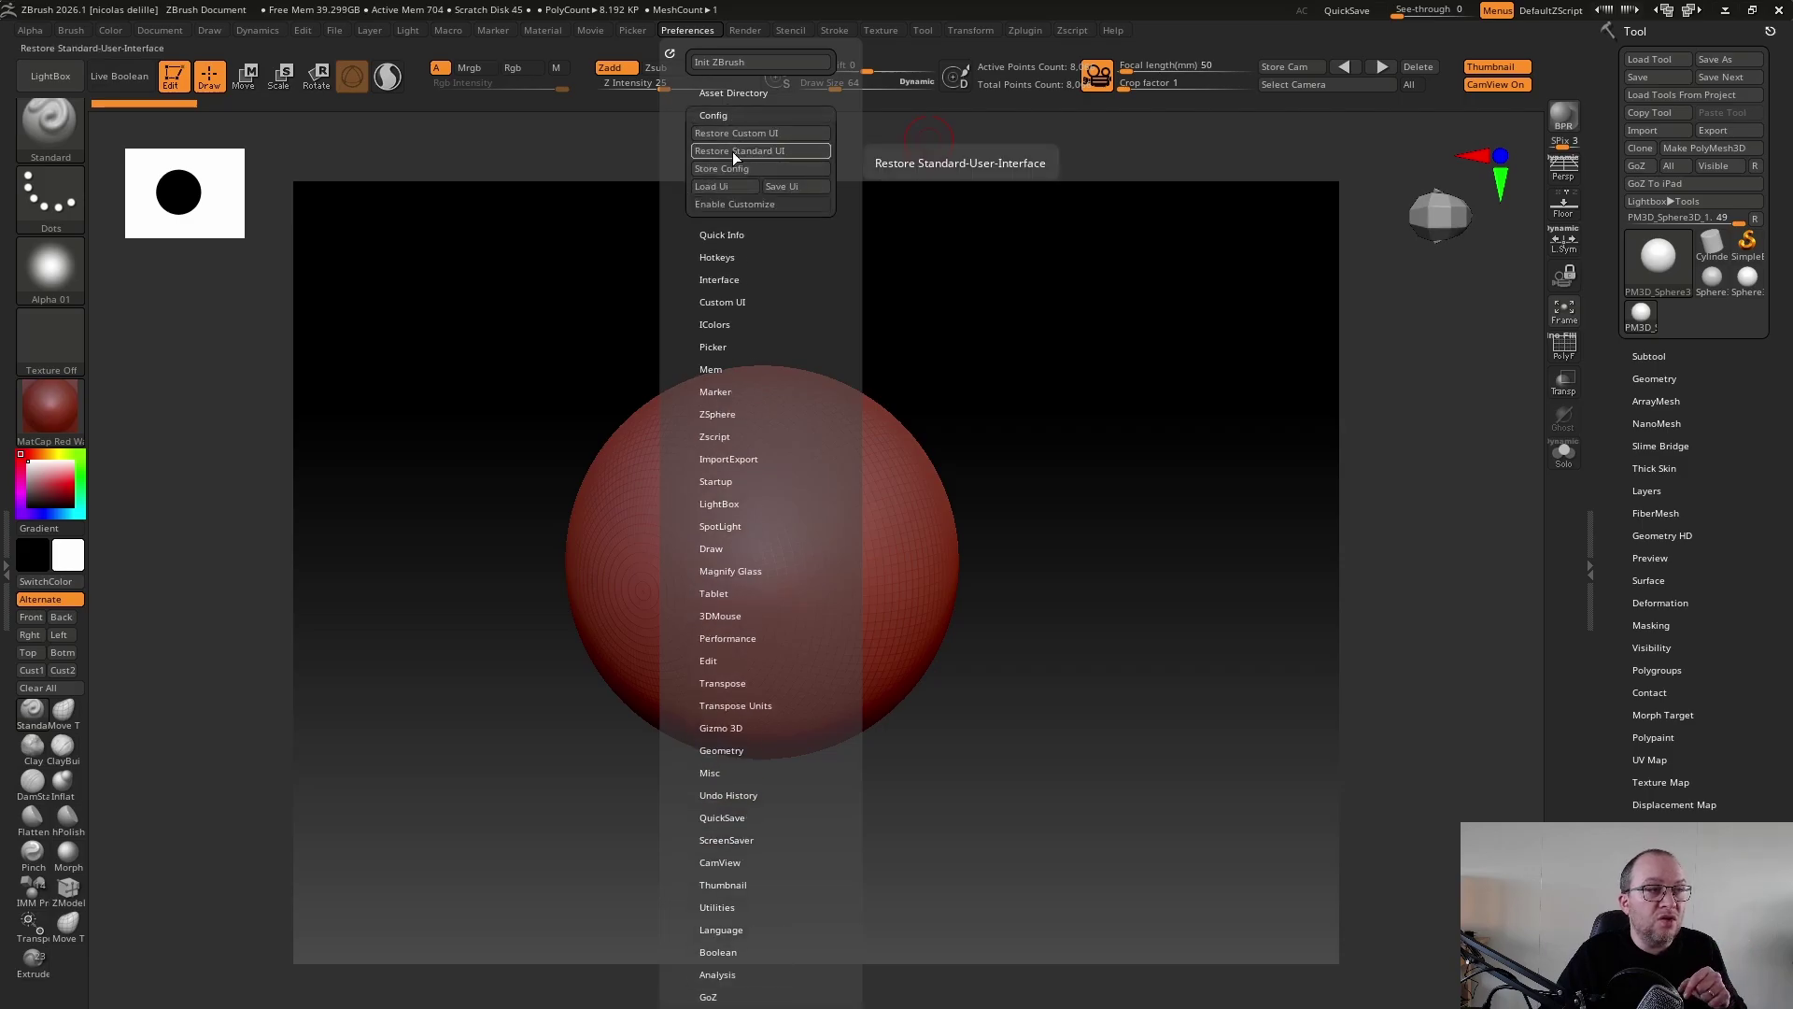
pyautogui.click(733, 152)
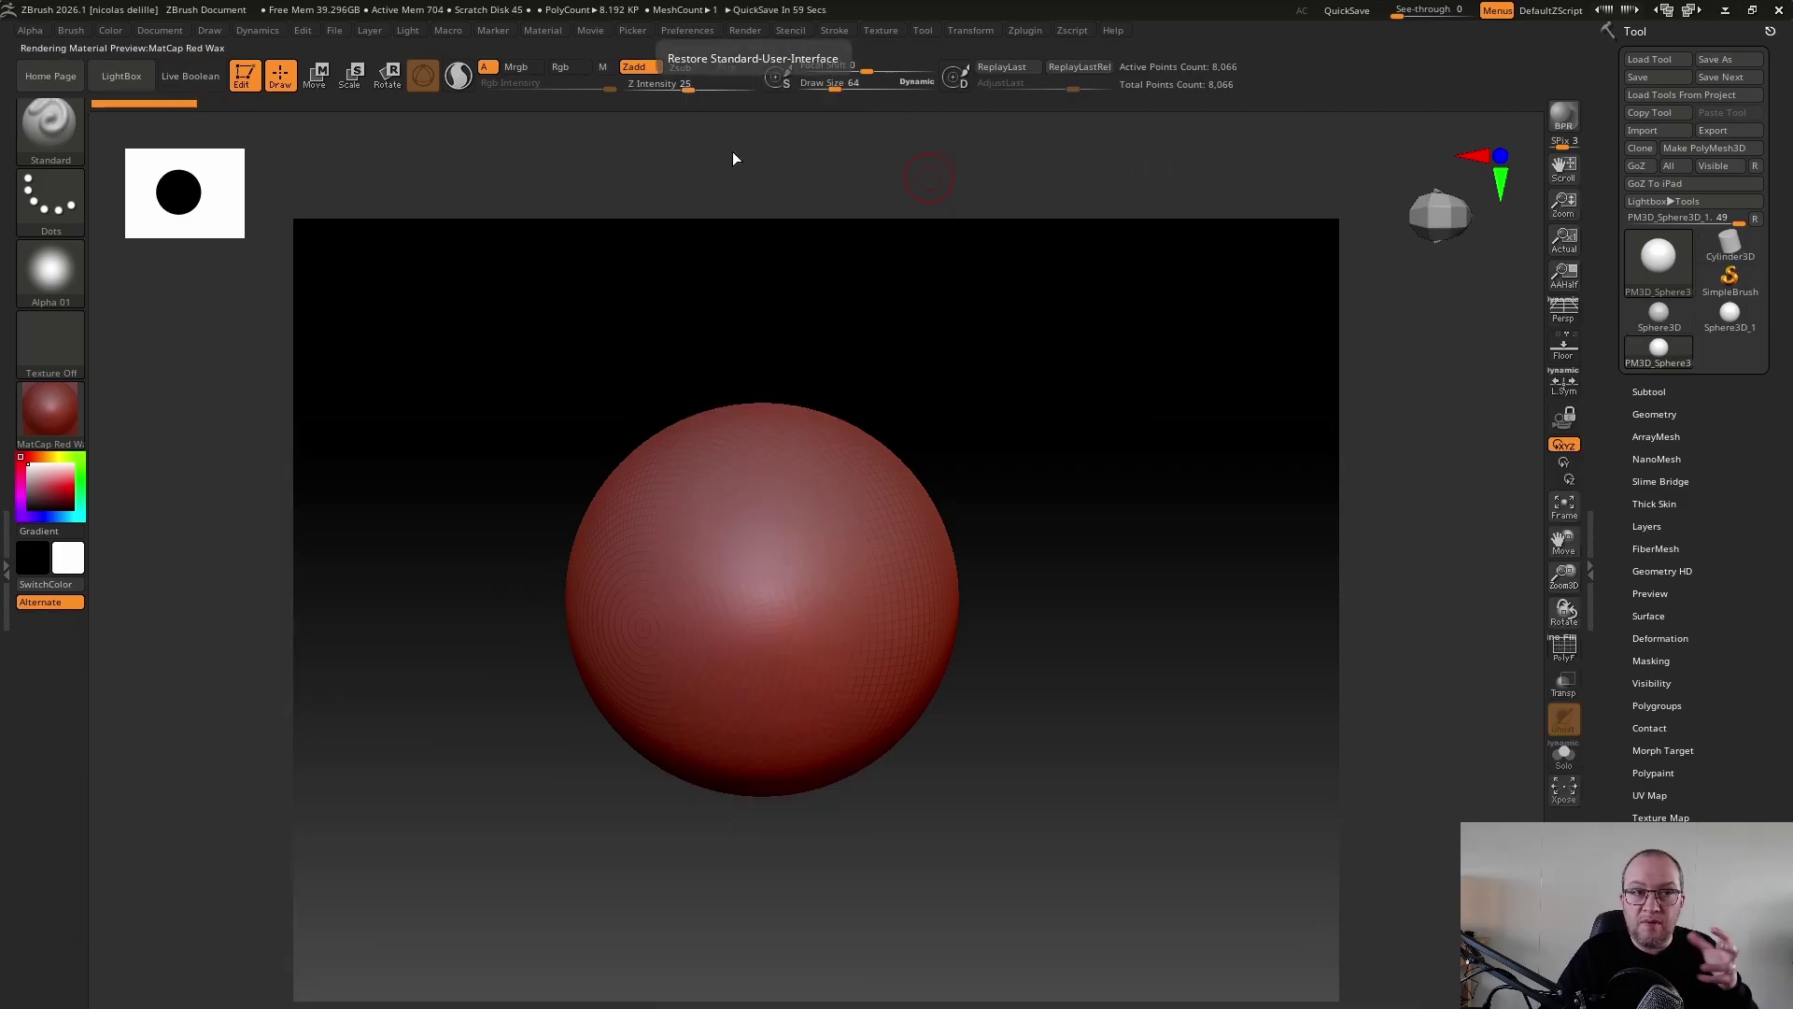
# Enable interface customization in the Config preferences
pyautogui.click(709, 30)
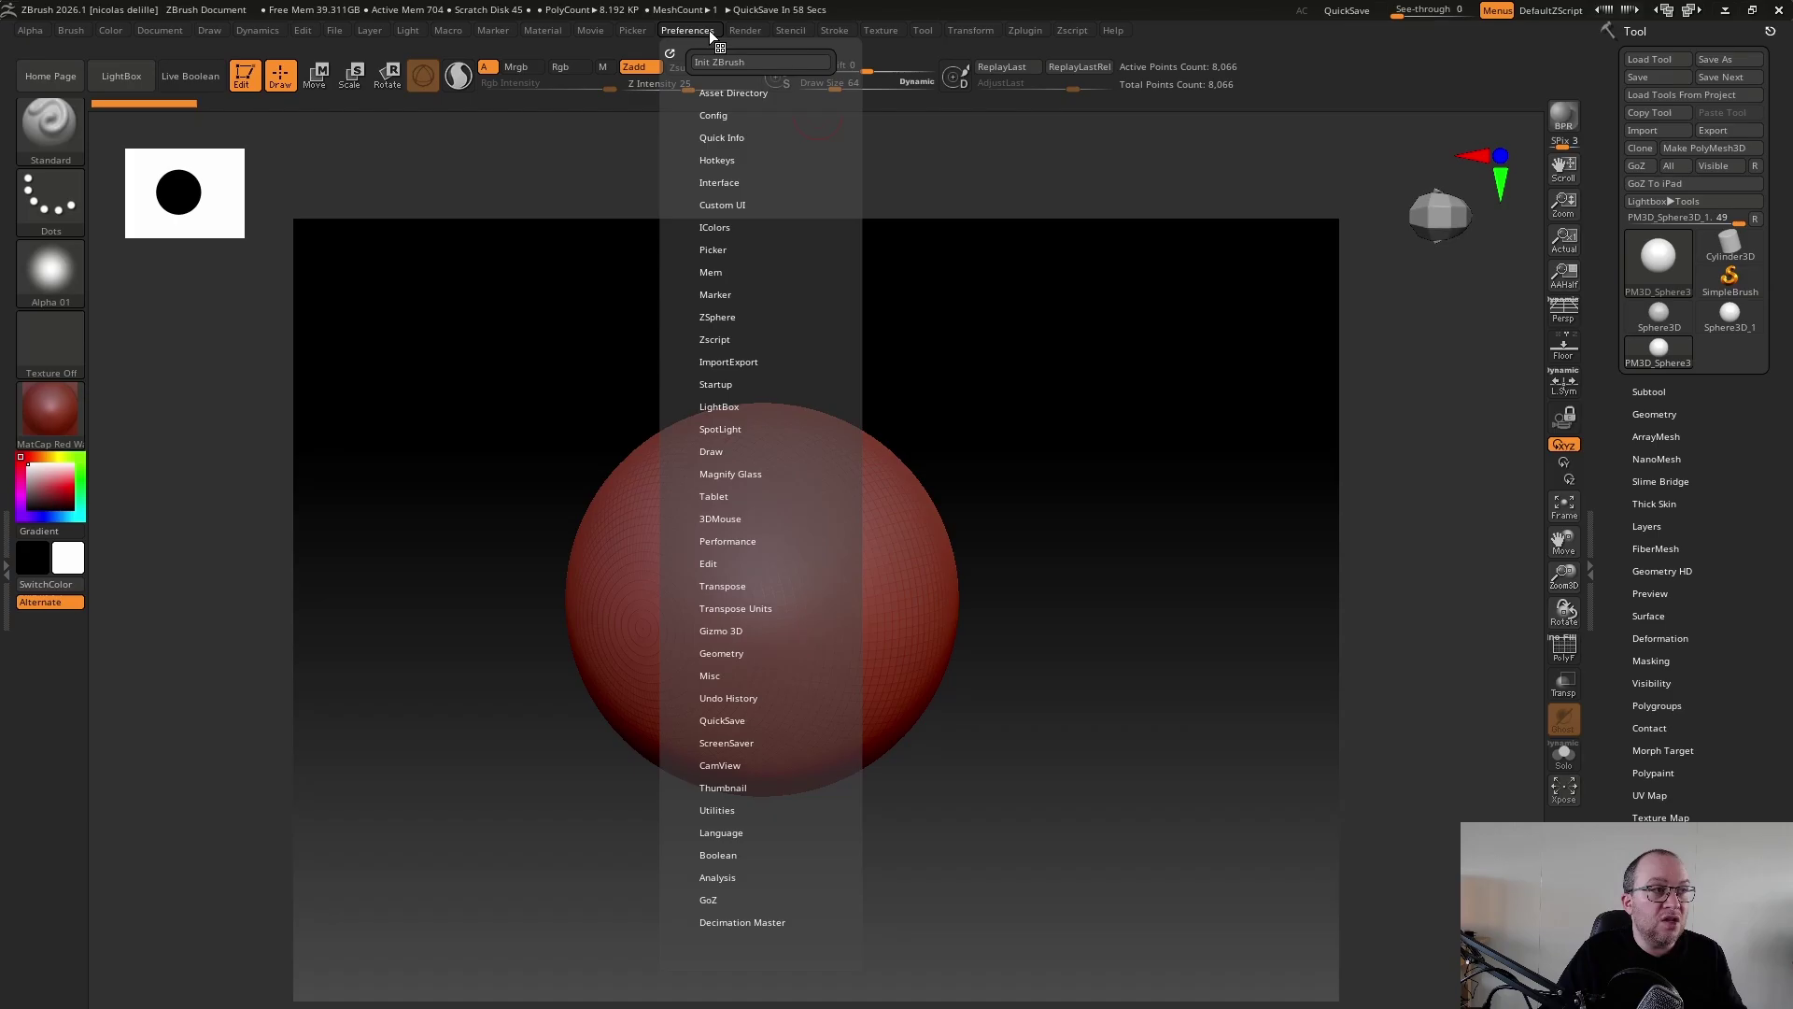
pyautogui.click(715, 115)
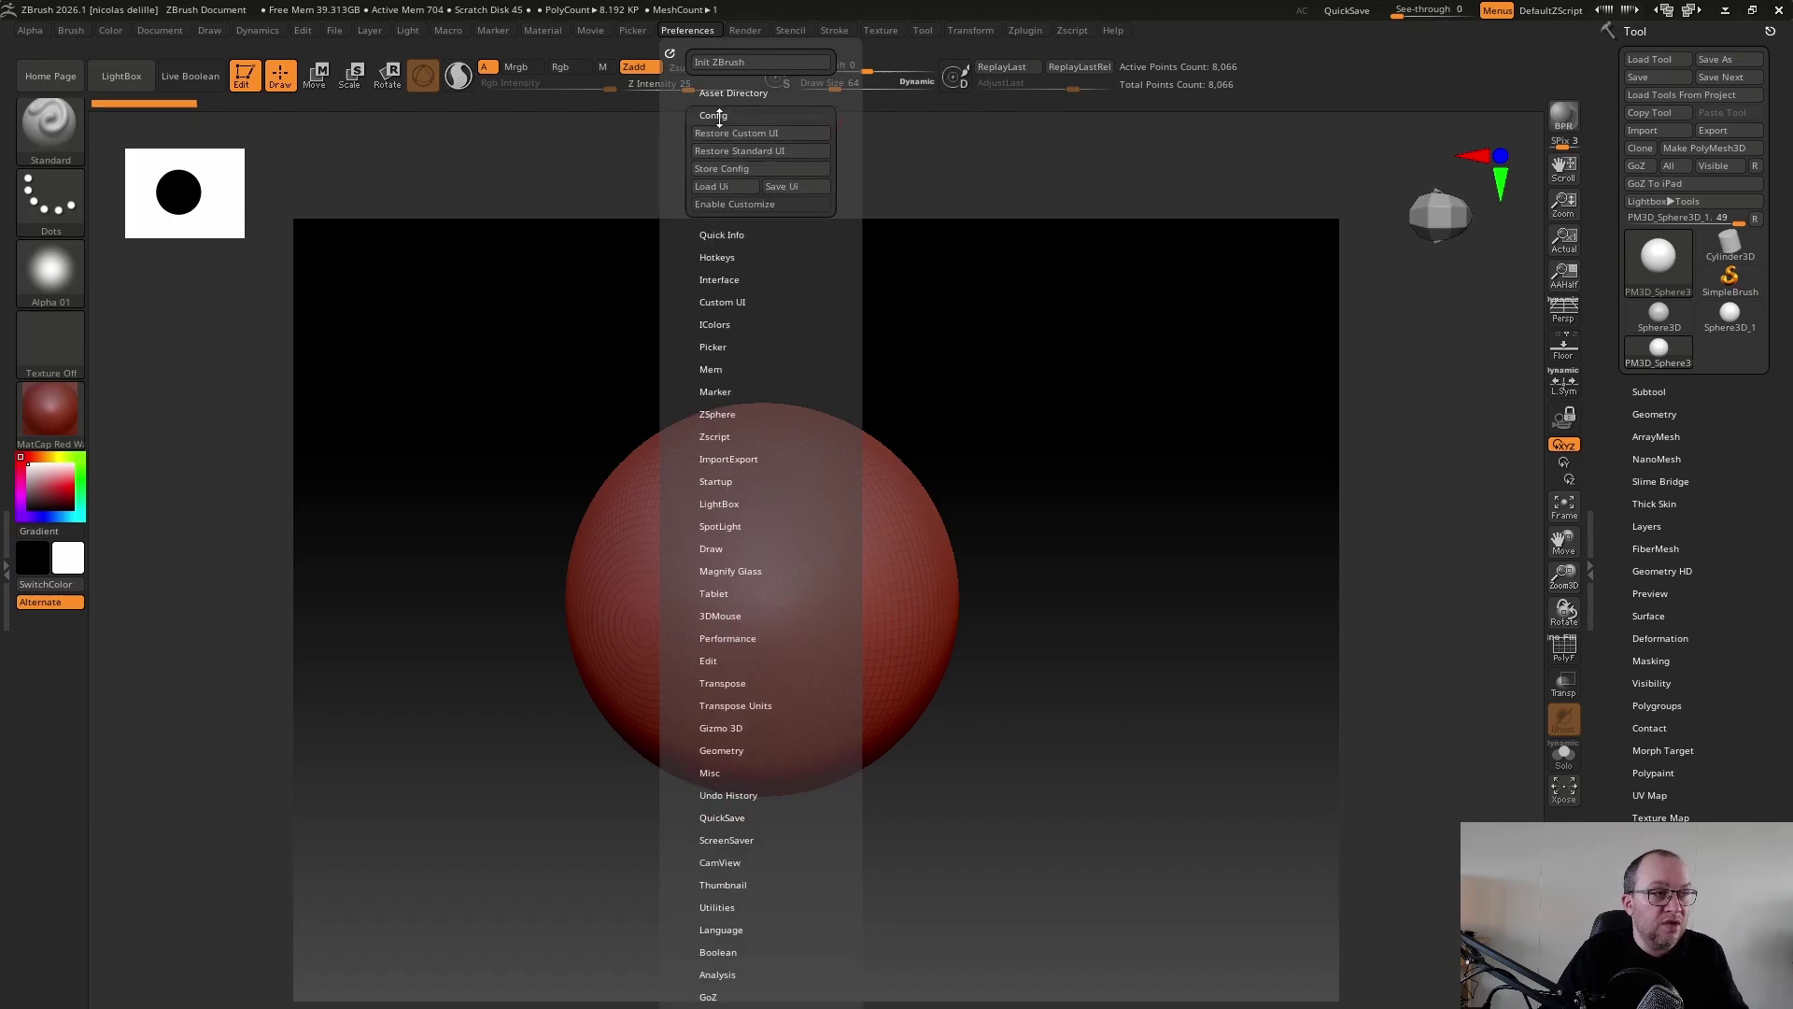
pyautogui.click(761, 204)
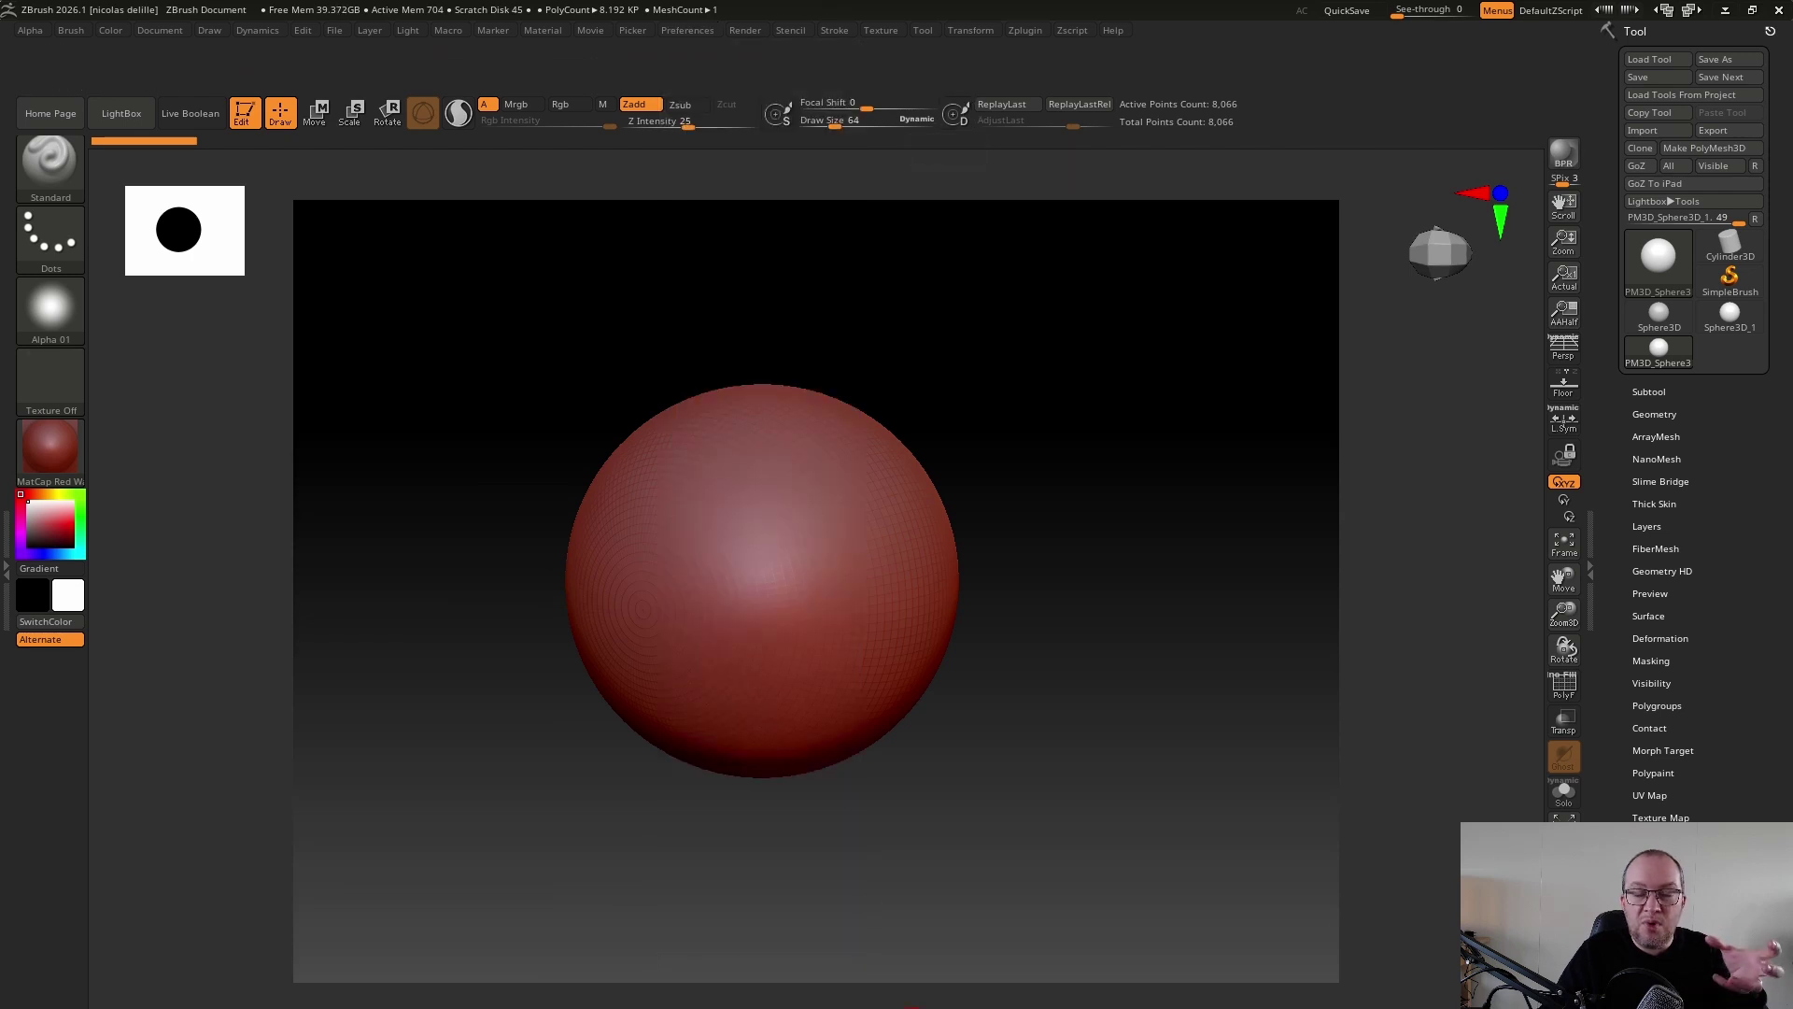
# Expand the Geometry settings, add a copy of the Divide control to the top shelf and turn interface customization off
pyautogui.click(1651, 413)
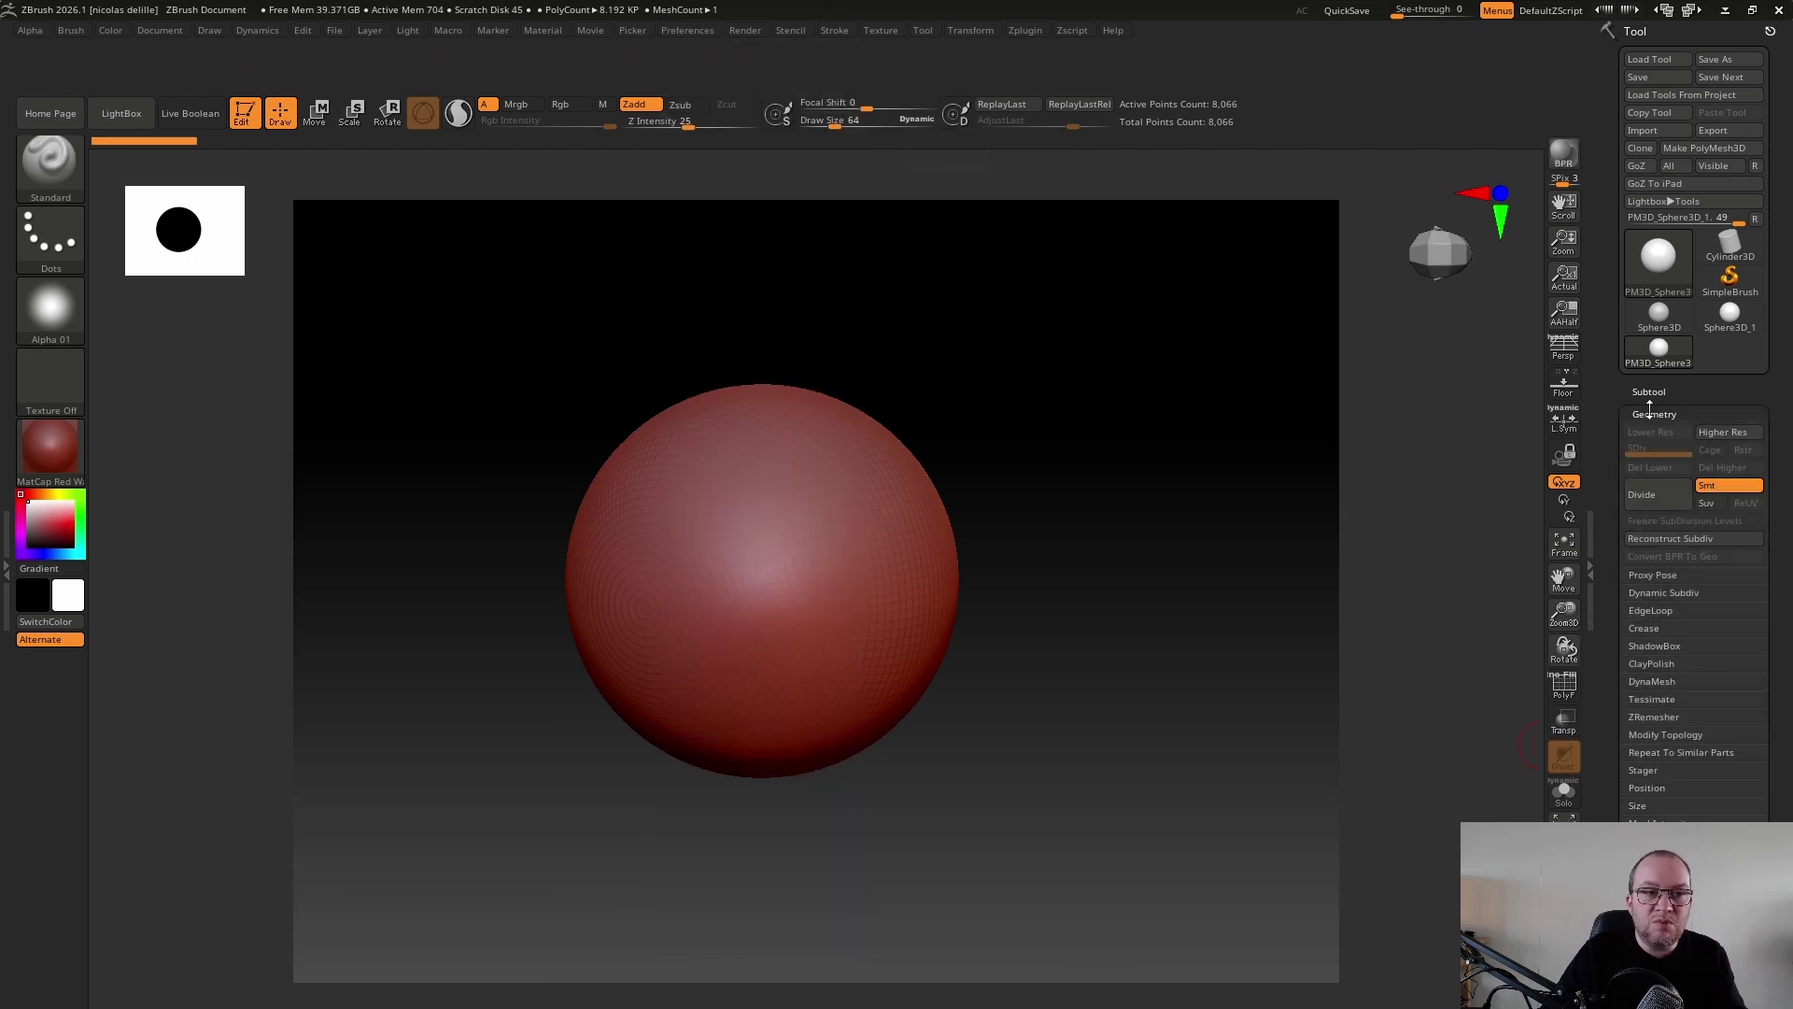
pyautogui.click(1676, 575)
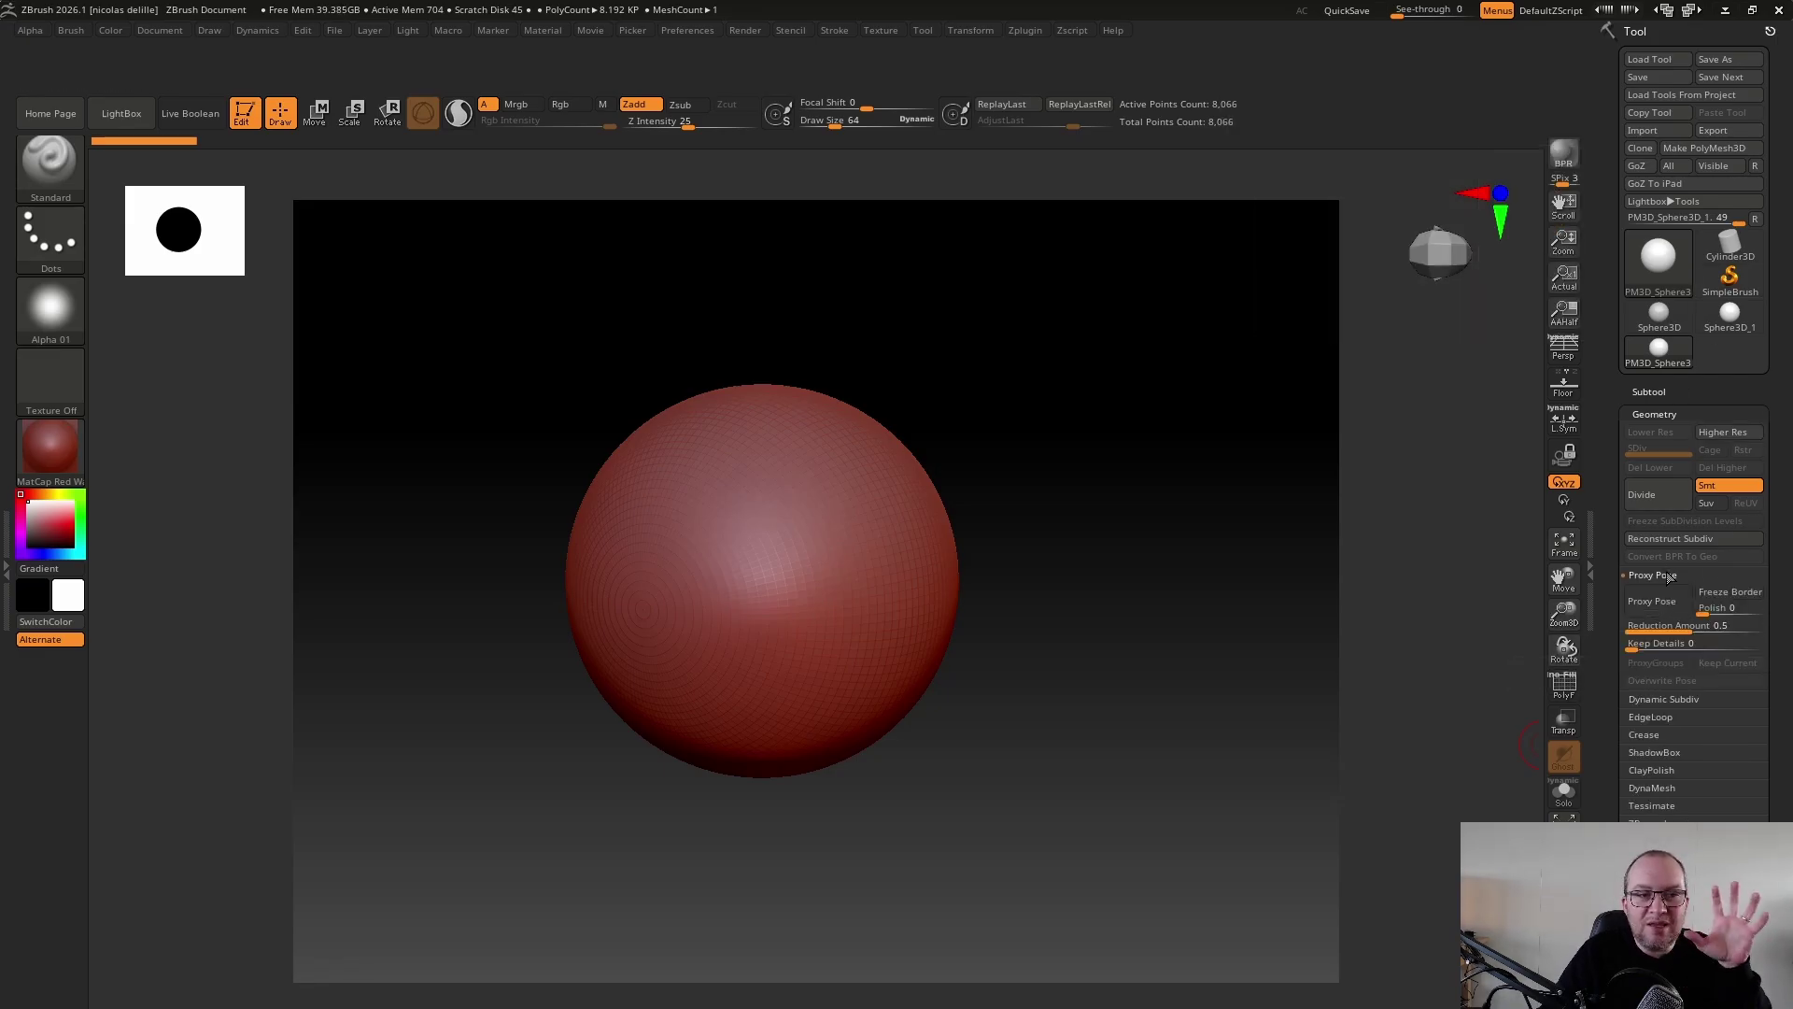
pyautogui.click(1669, 575)
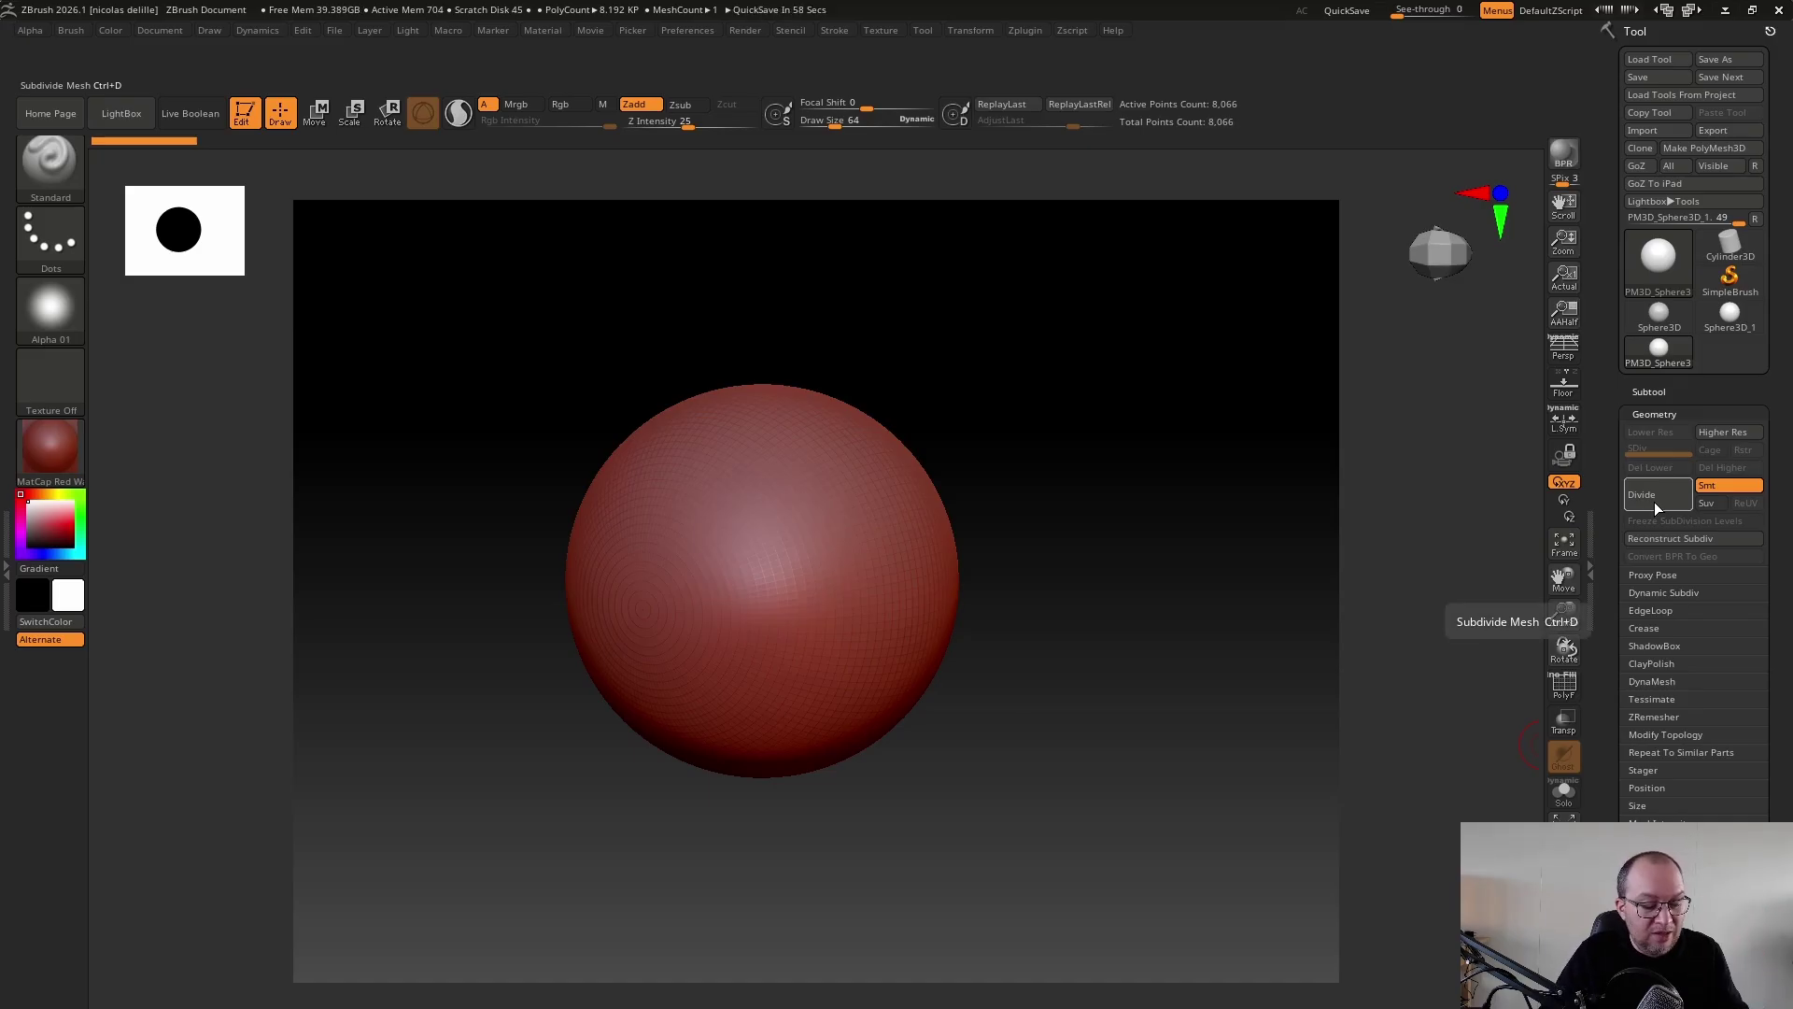
pyautogui.press('ctrl')
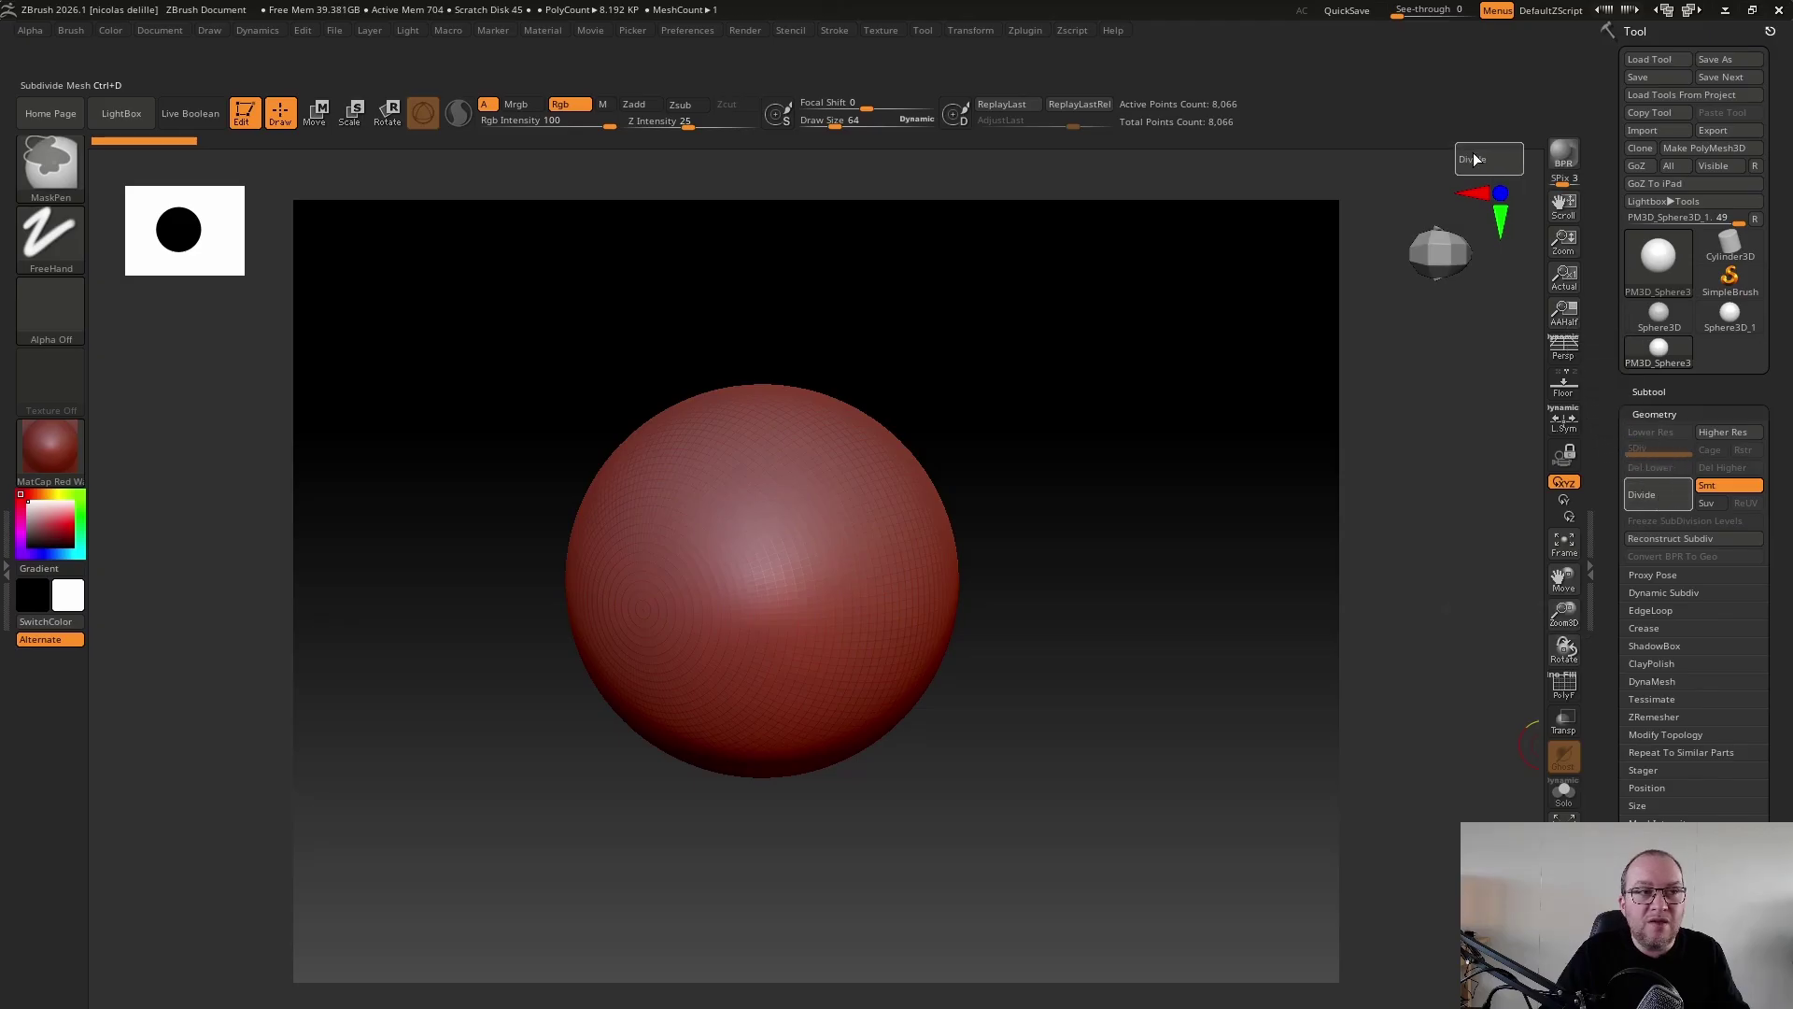
pyautogui.keyDown('ctrl'); pyautogui.keyDown('alt'); pyautogui.moveTo(1474, 159); pyautogui.dragTo(1306, 120); pyautogui.keyUp('alt'); pyautogui.keyUp('ctrl')
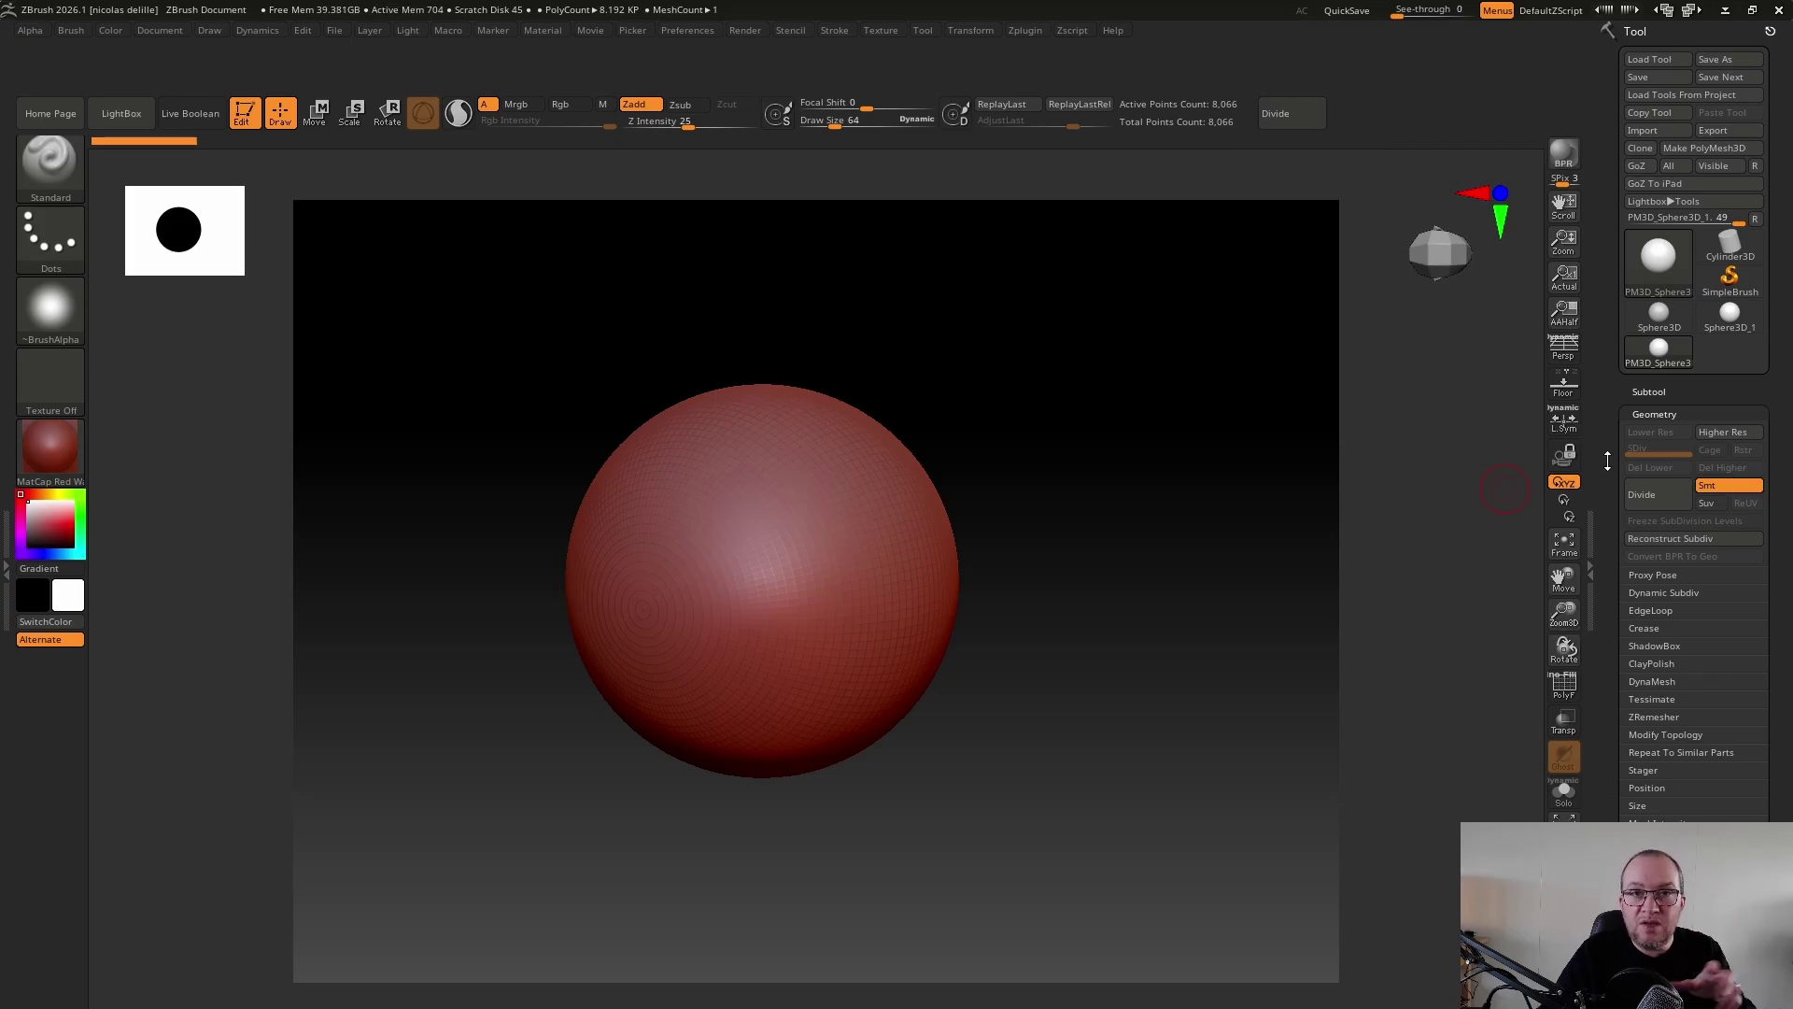
pyautogui.click(704, 30)
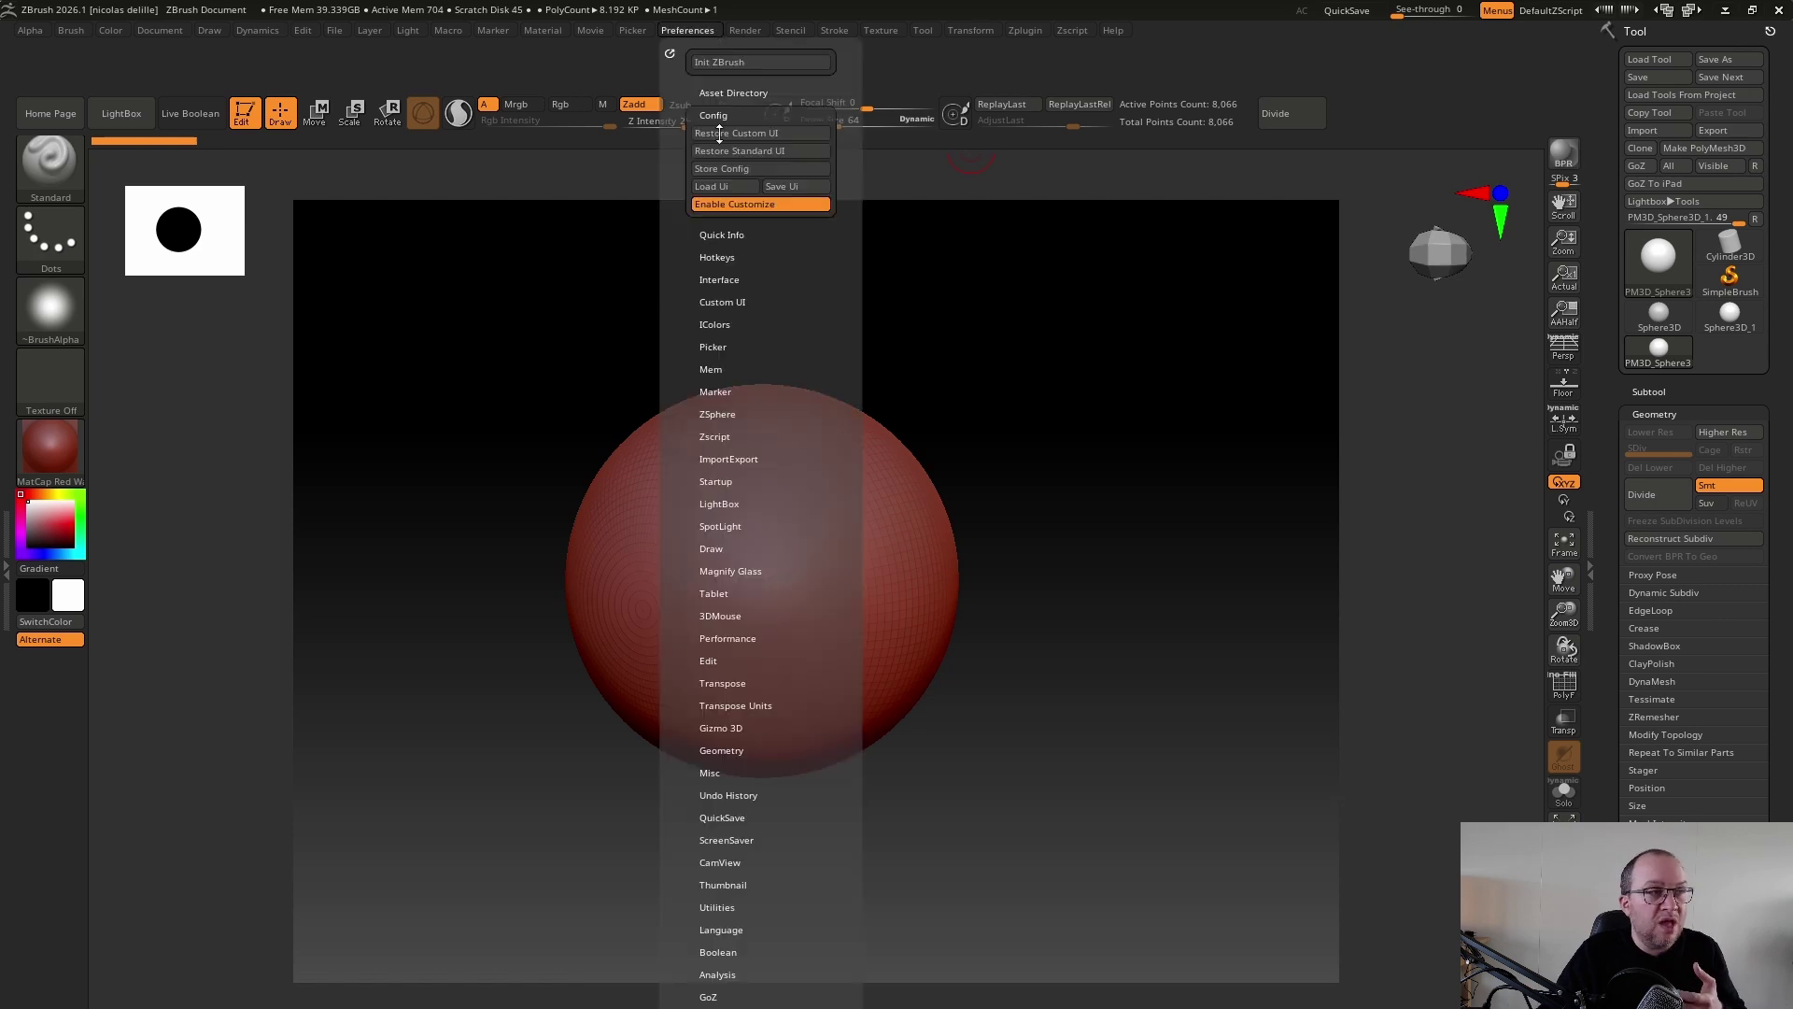
pyautogui.click(734, 205)
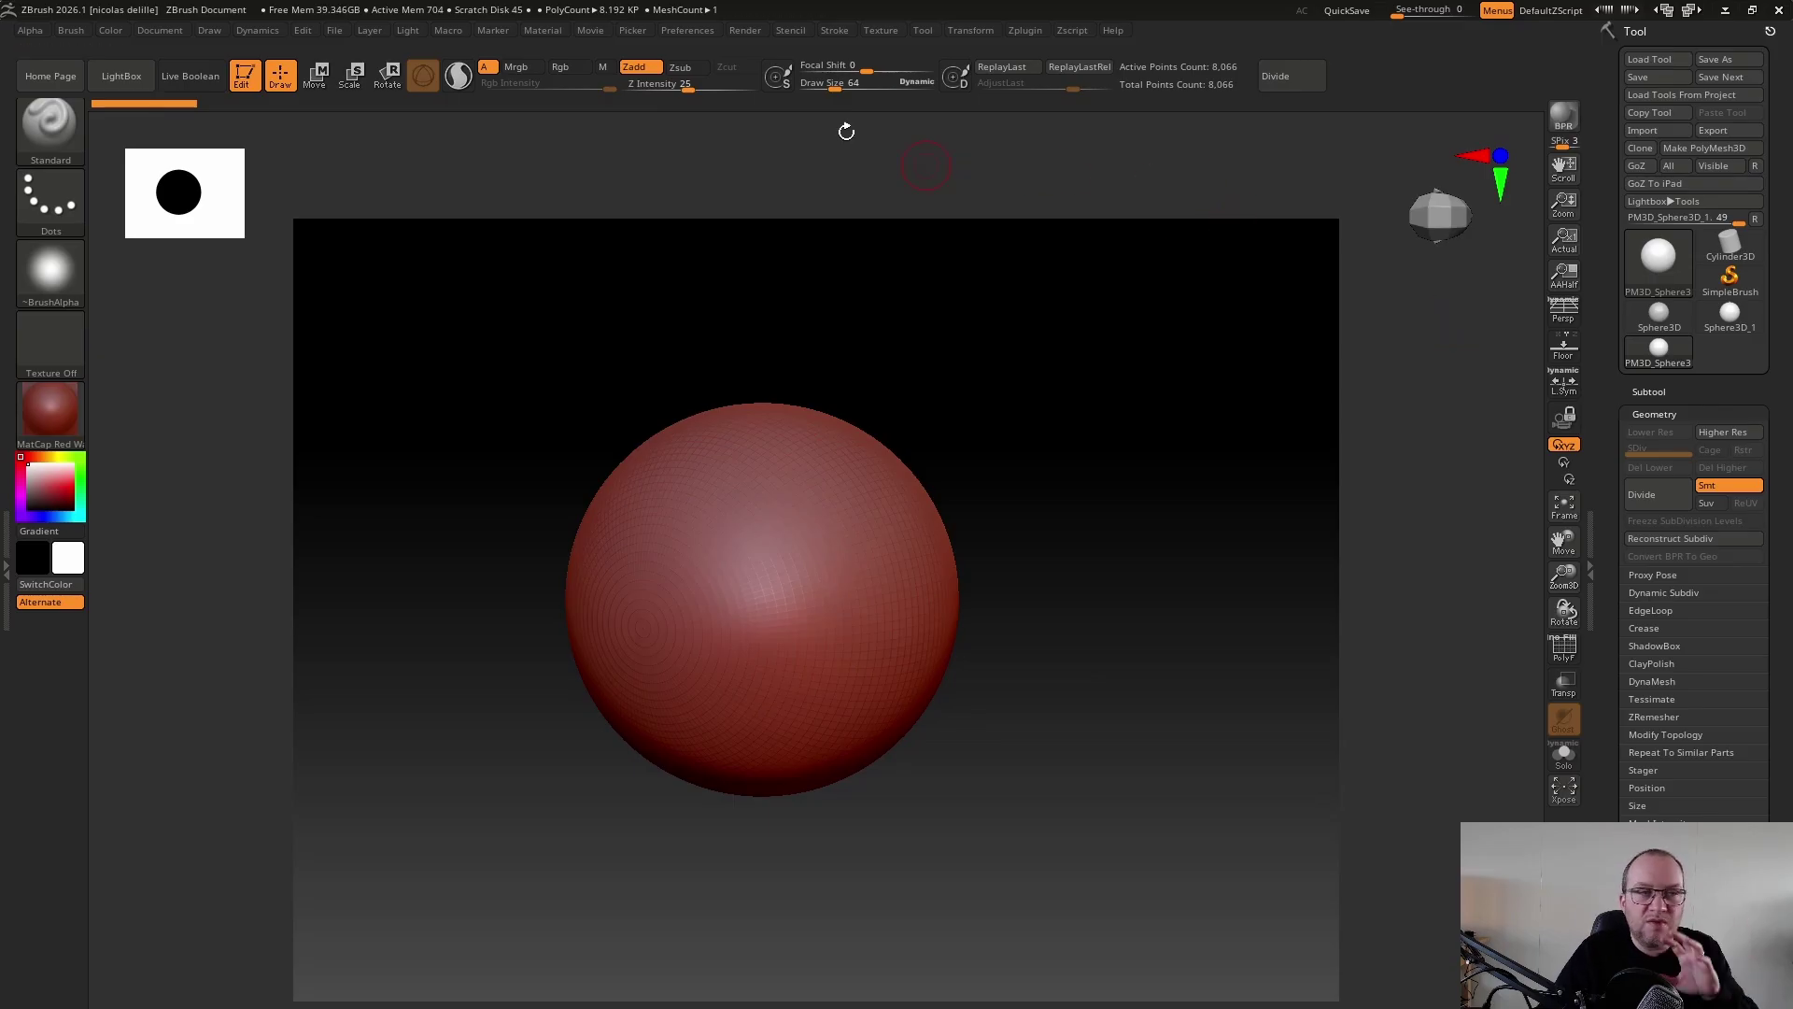
# Look at the file dialog for saving the UI configuration and cancel it without saving
pyautogui.click(687, 31)
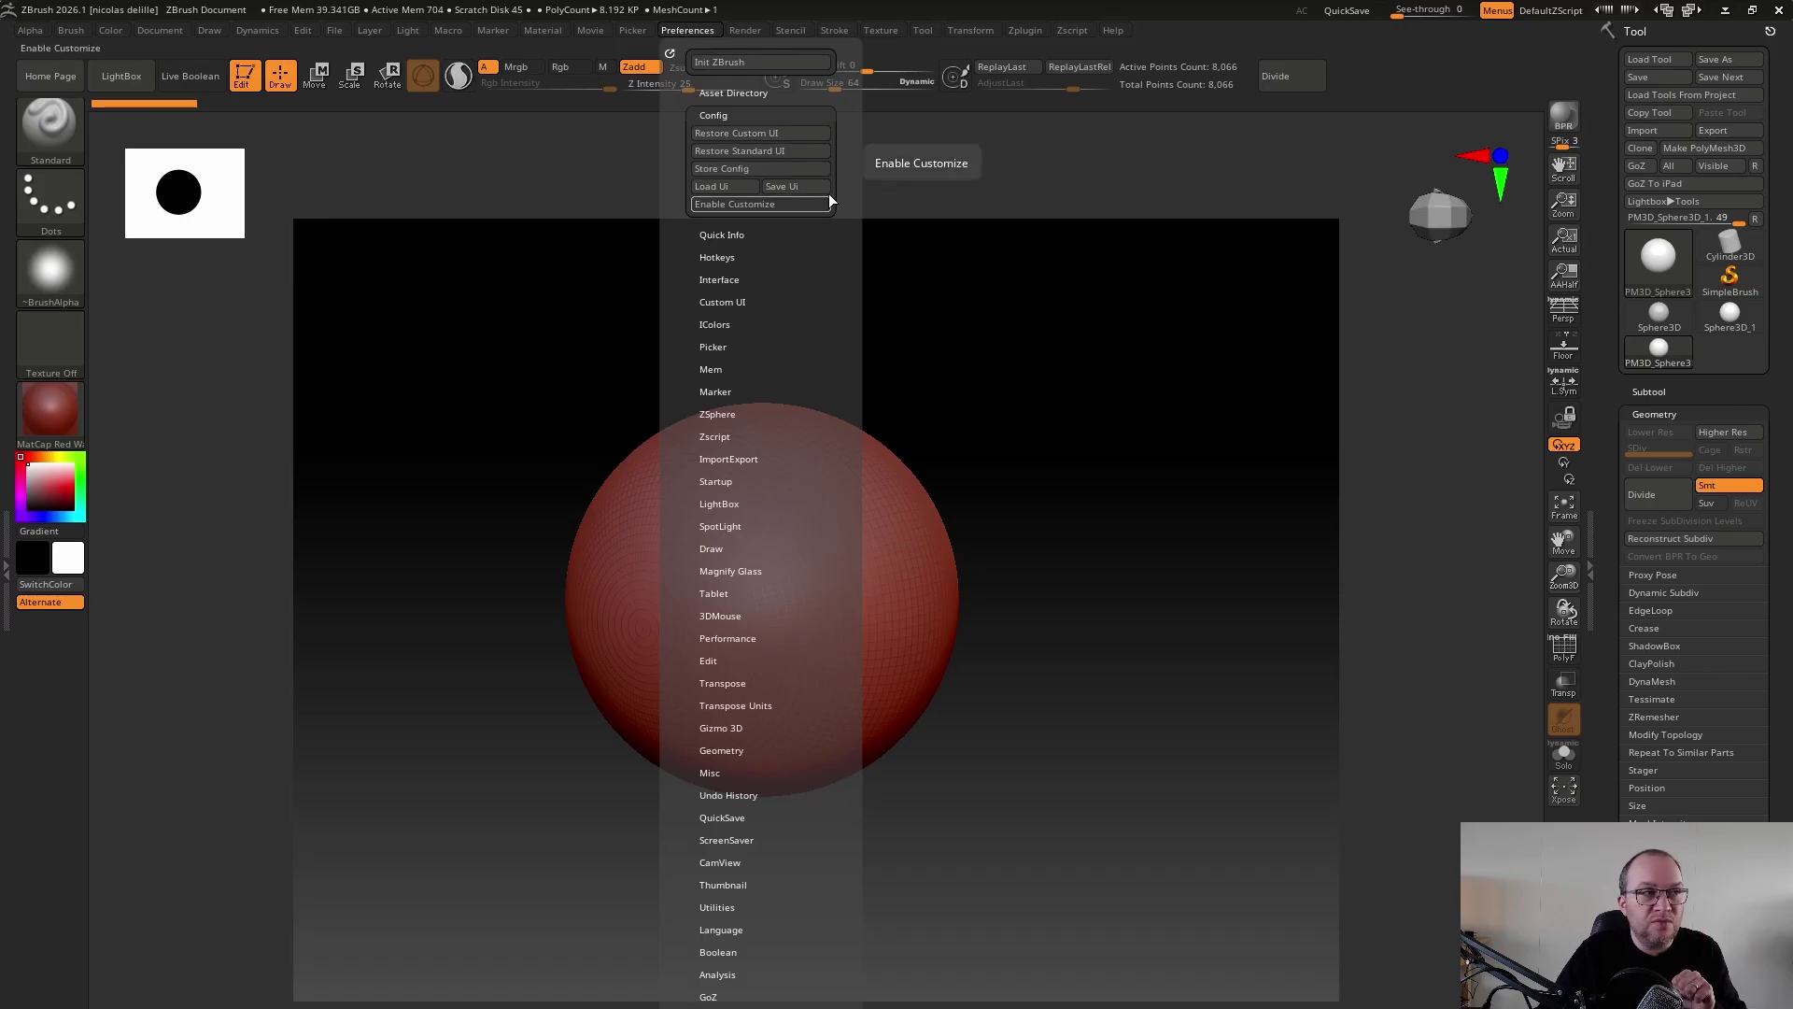
pyautogui.click(797, 187)
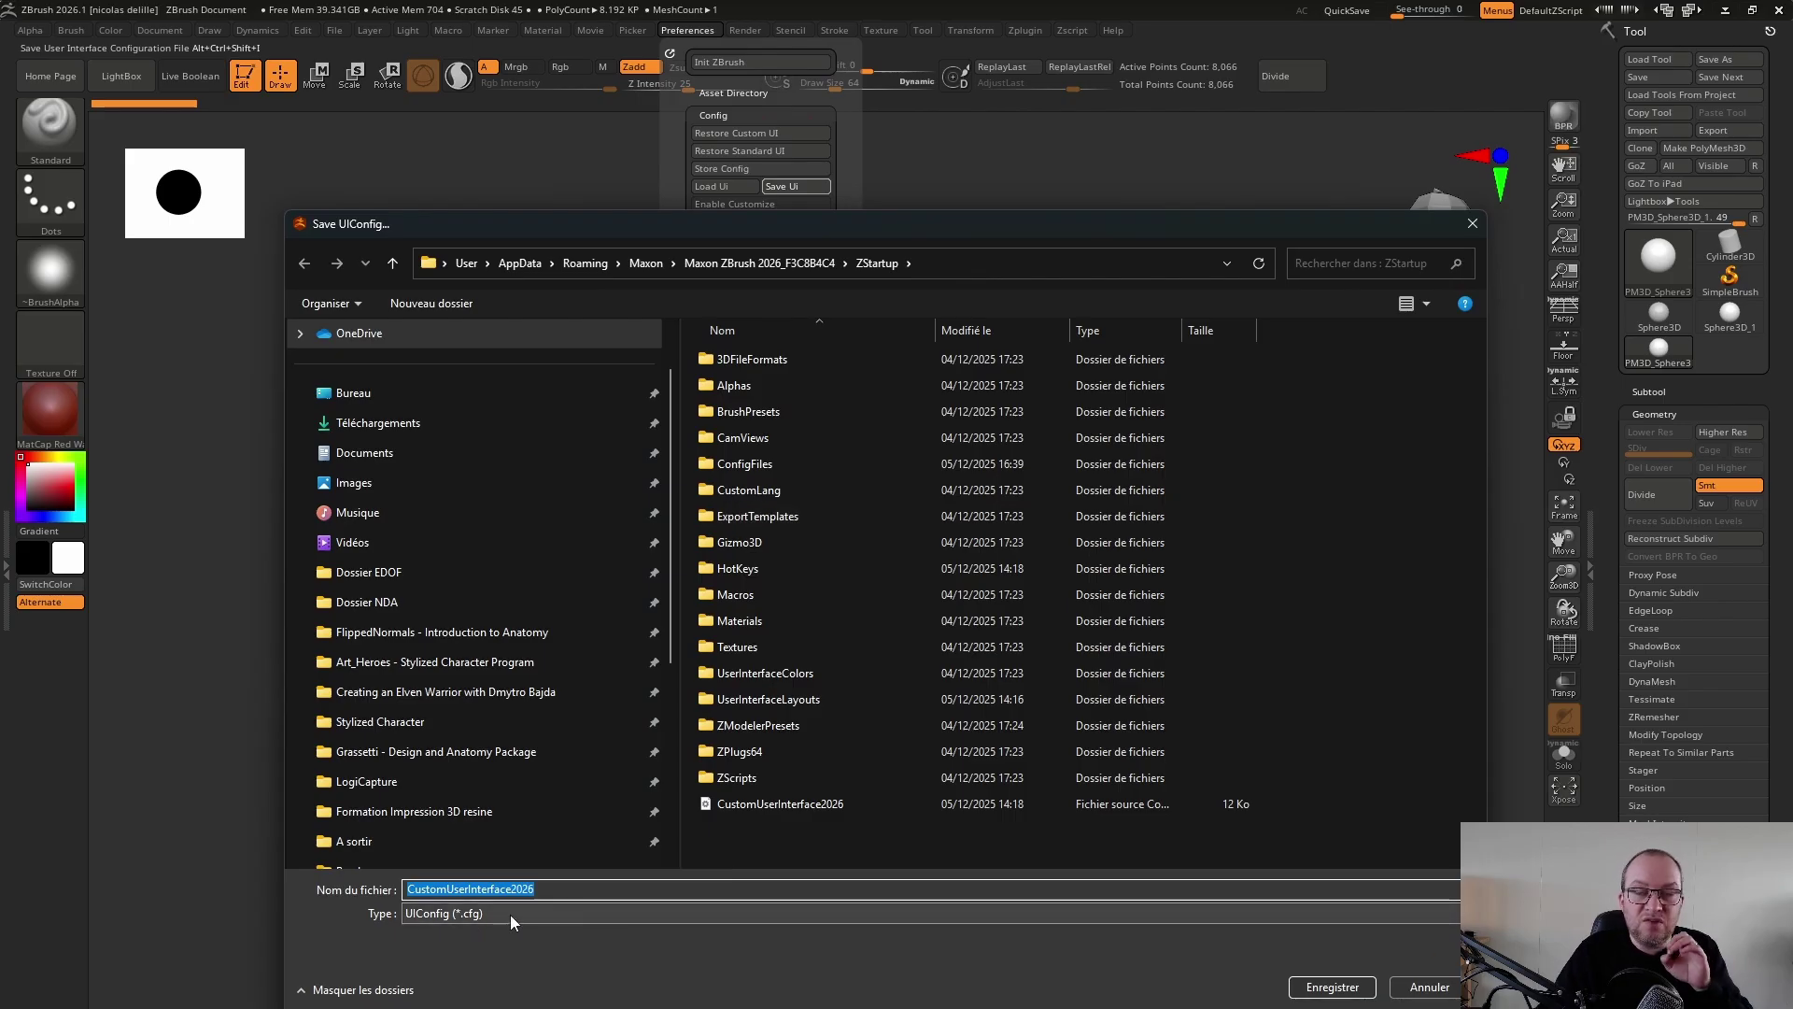
pyautogui.click(1035, 887)
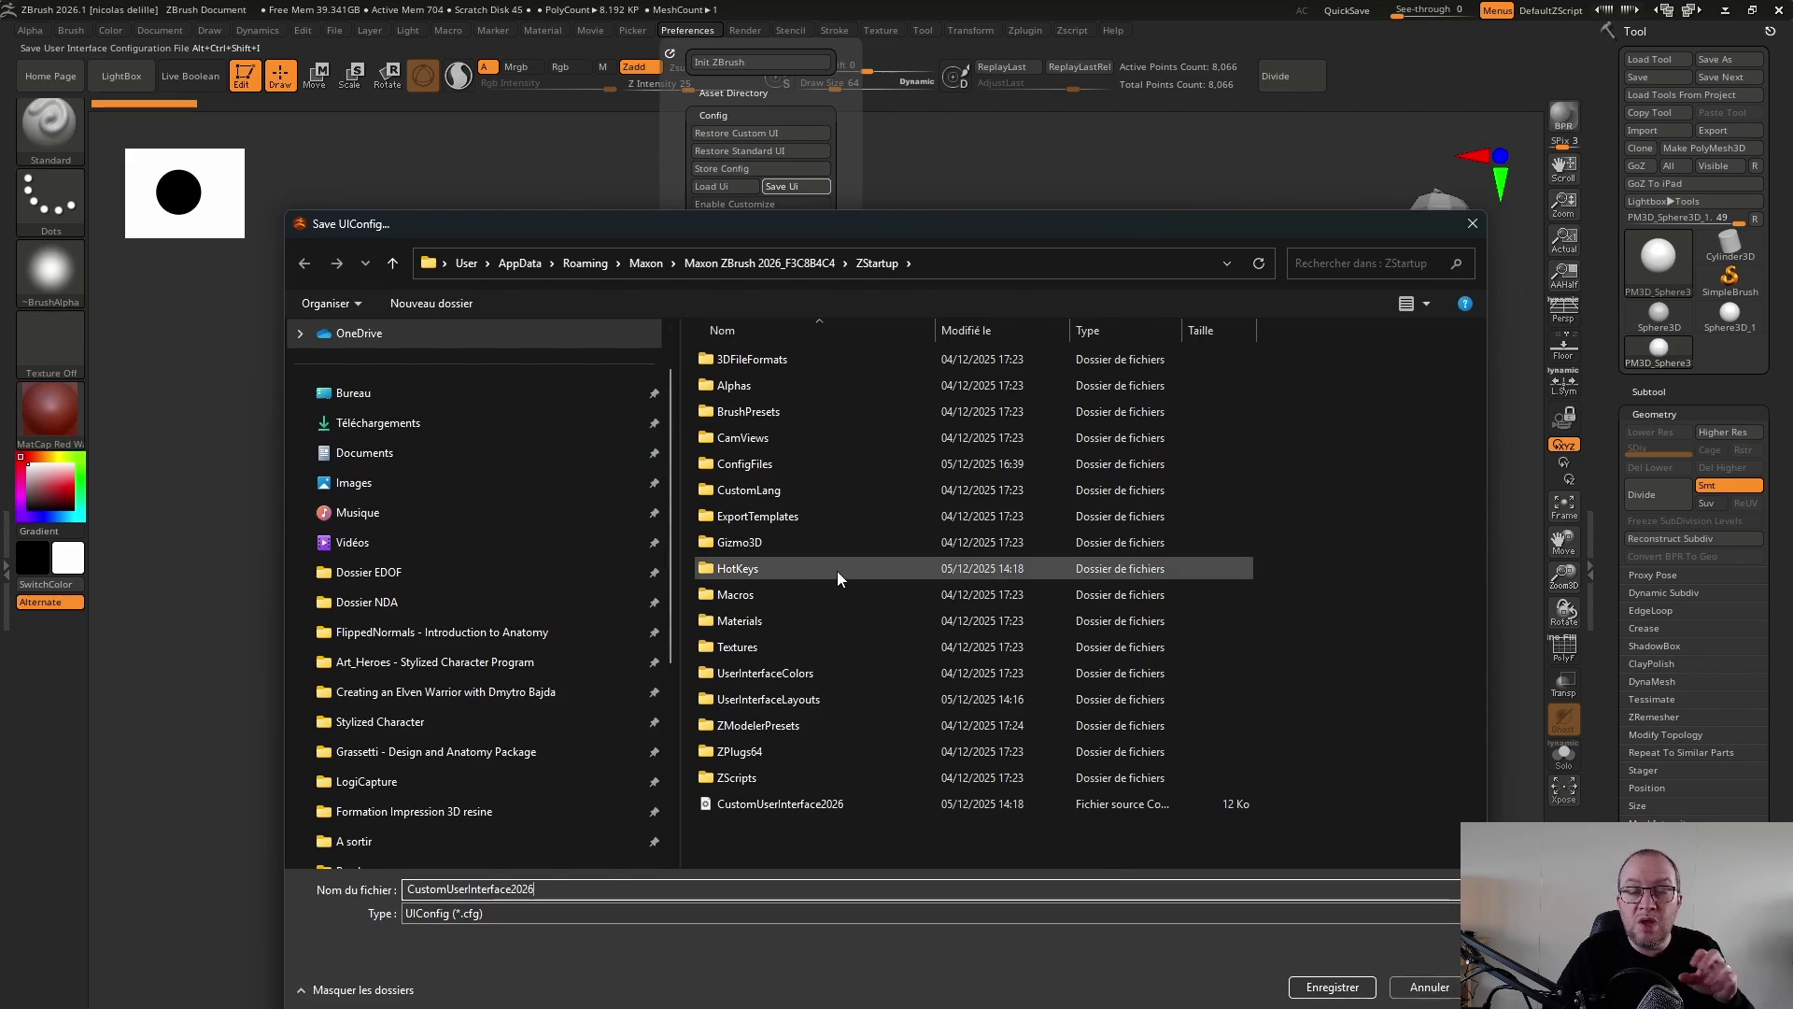
pyautogui.click(1430, 989)
pyautogui.click(703, 32)
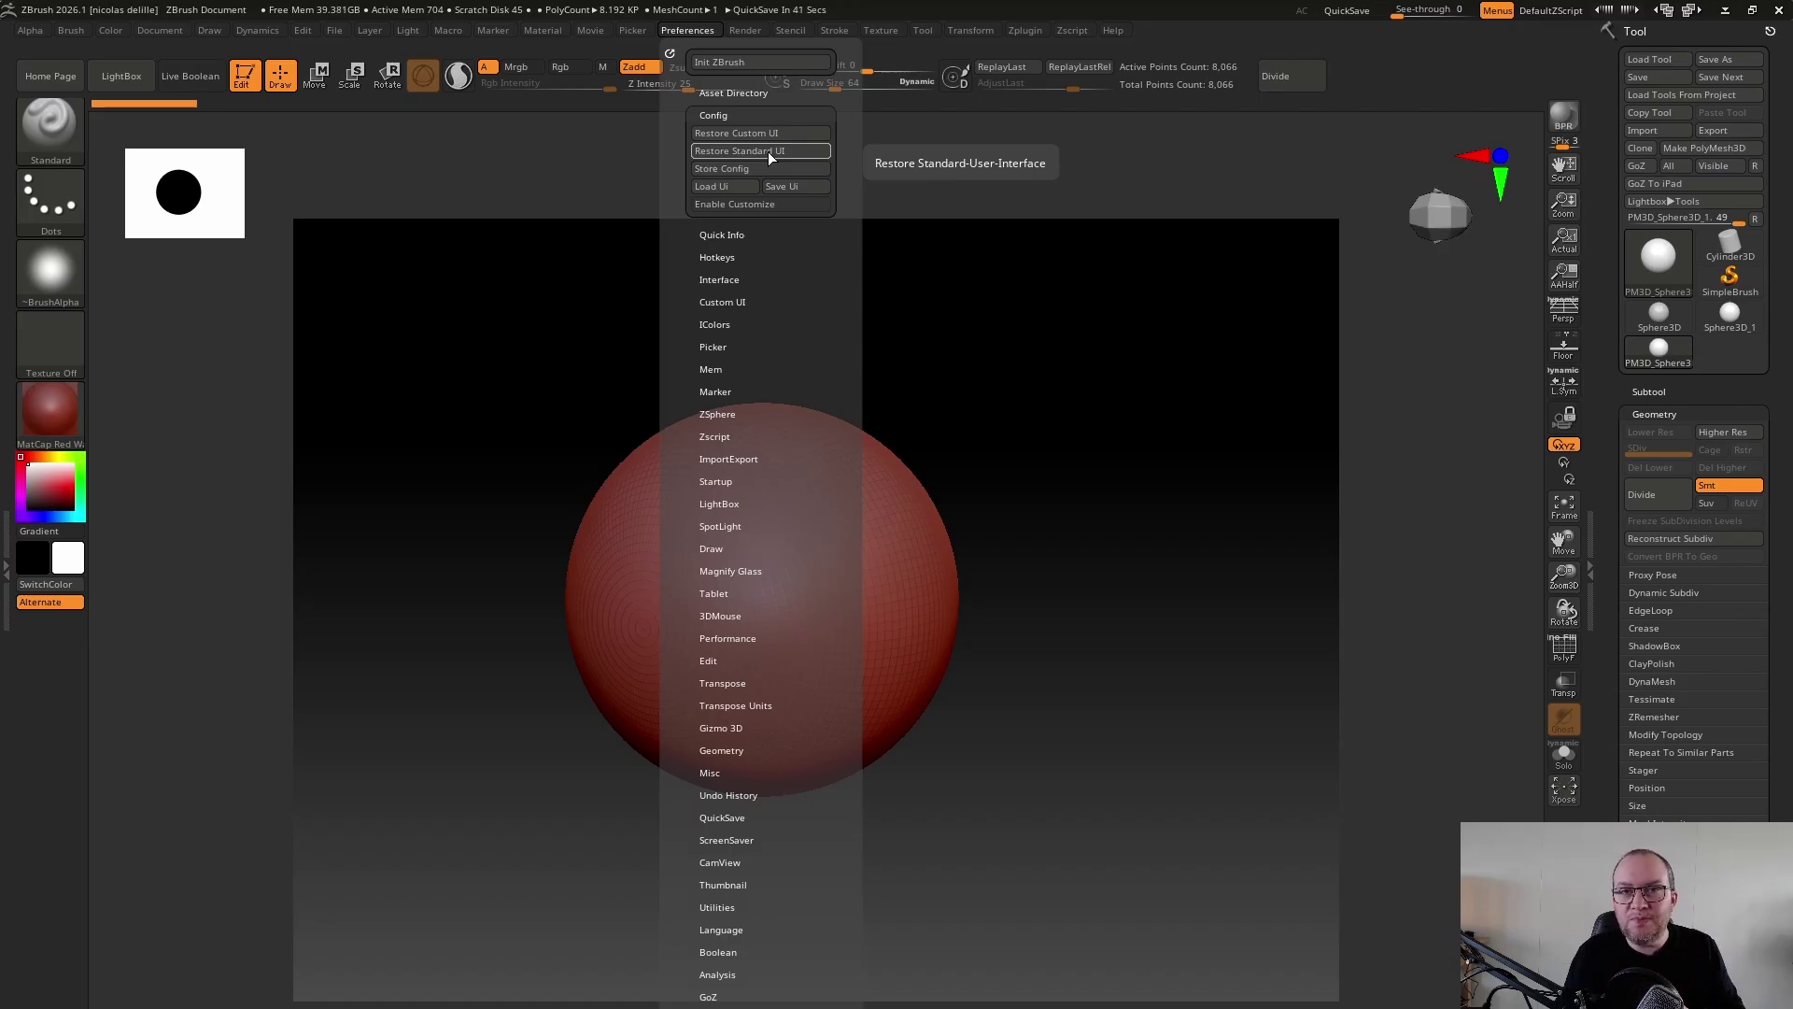
pyautogui.click(767, 152)
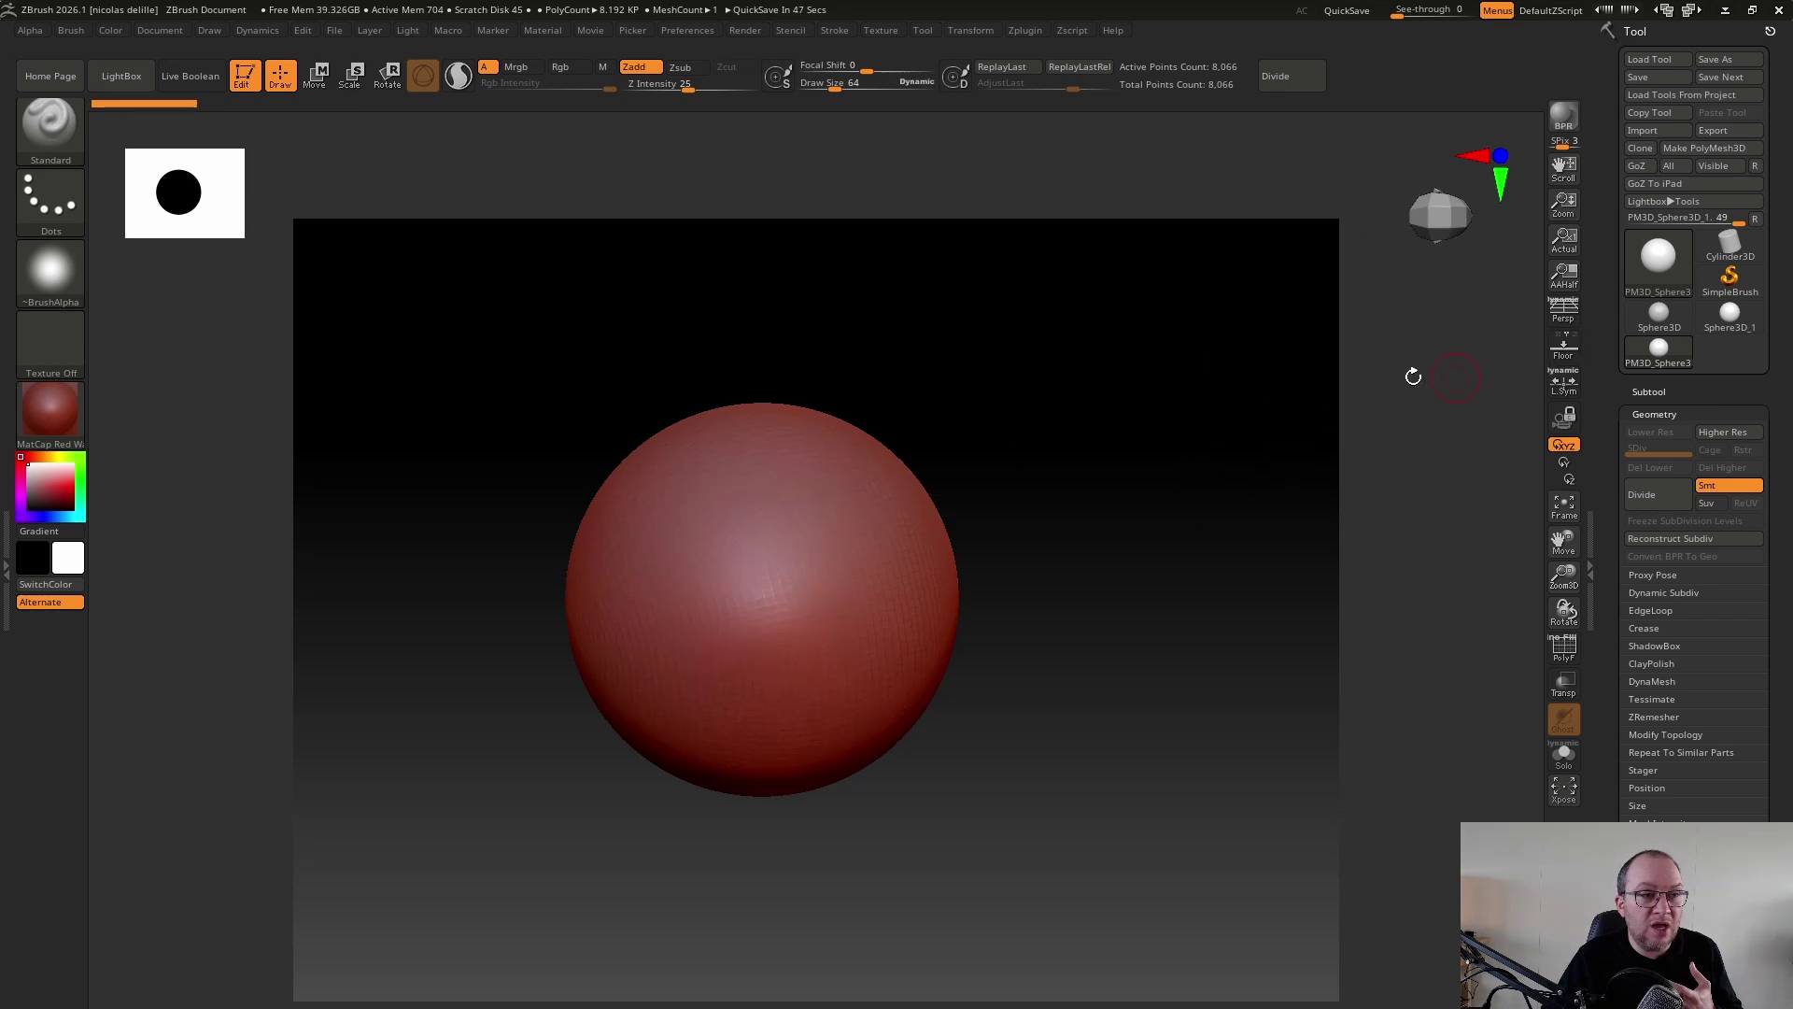
pyautogui.moveTo(1460, 388); pyautogui.dragTo(1437, 396)
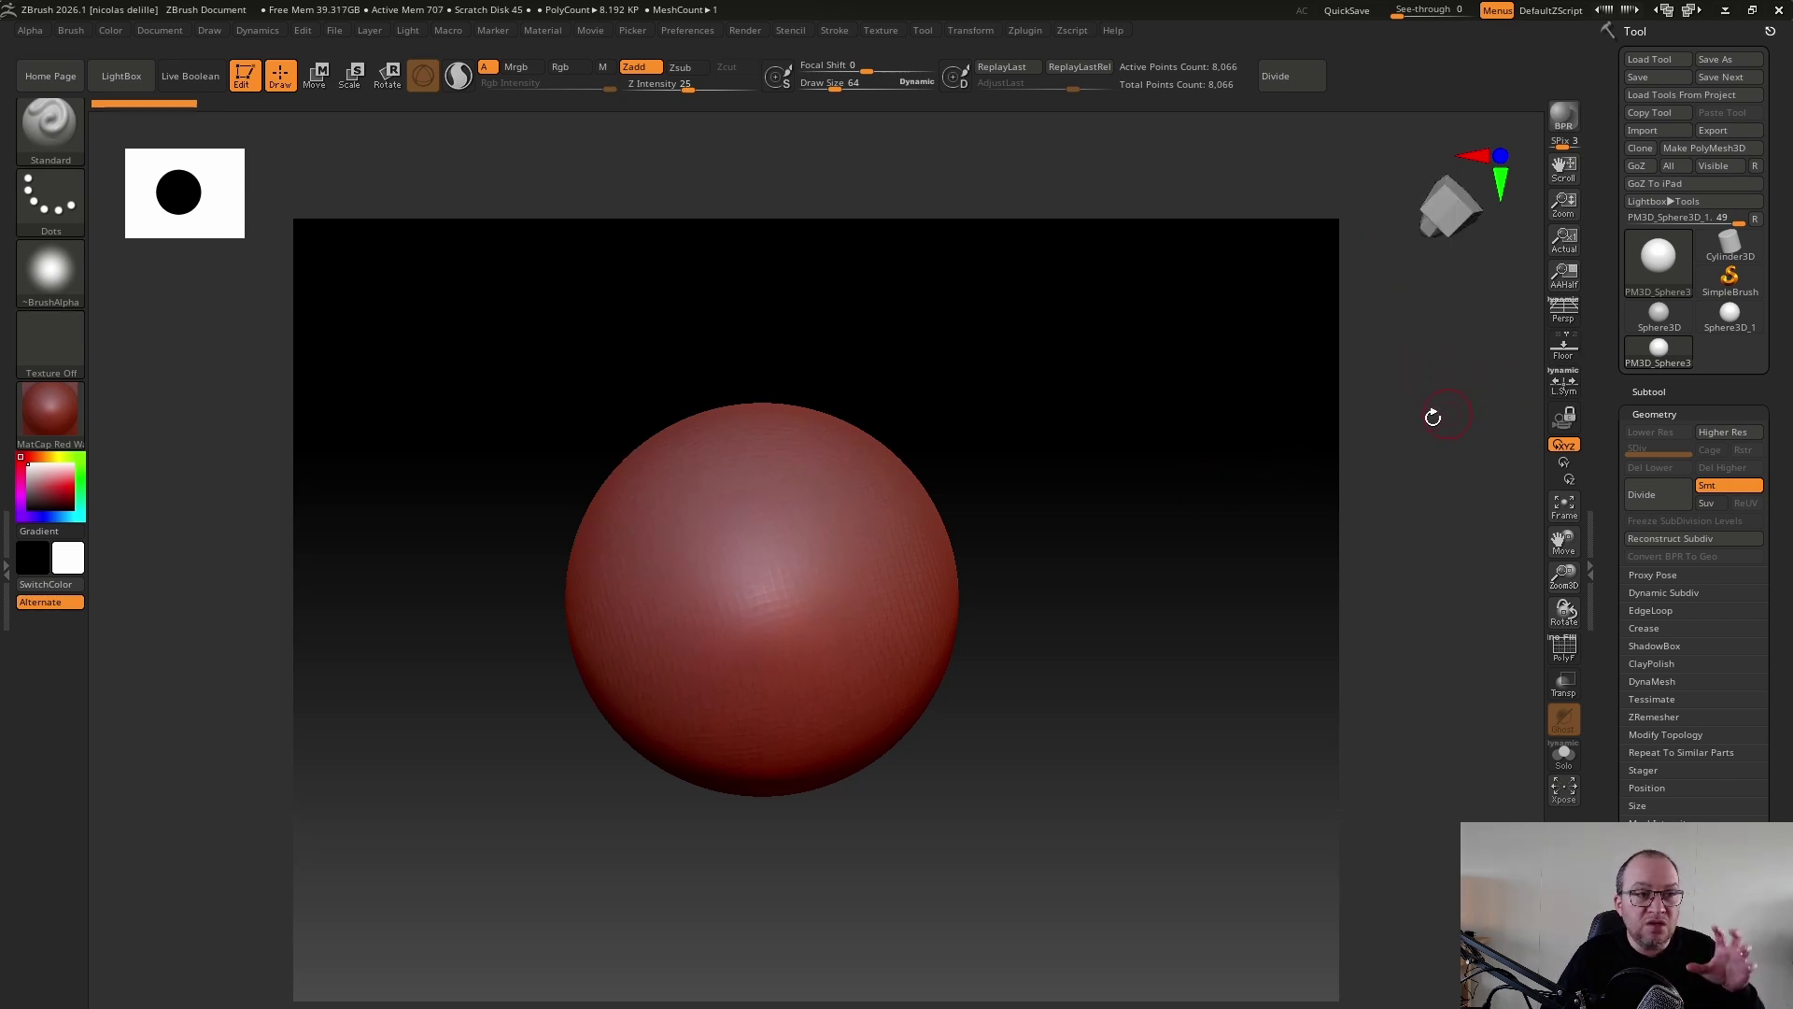
# Fully reinitialize ZBrush with Init ZBrush and confirm deleting all customized tools and document data
pyautogui.click(691, 29)
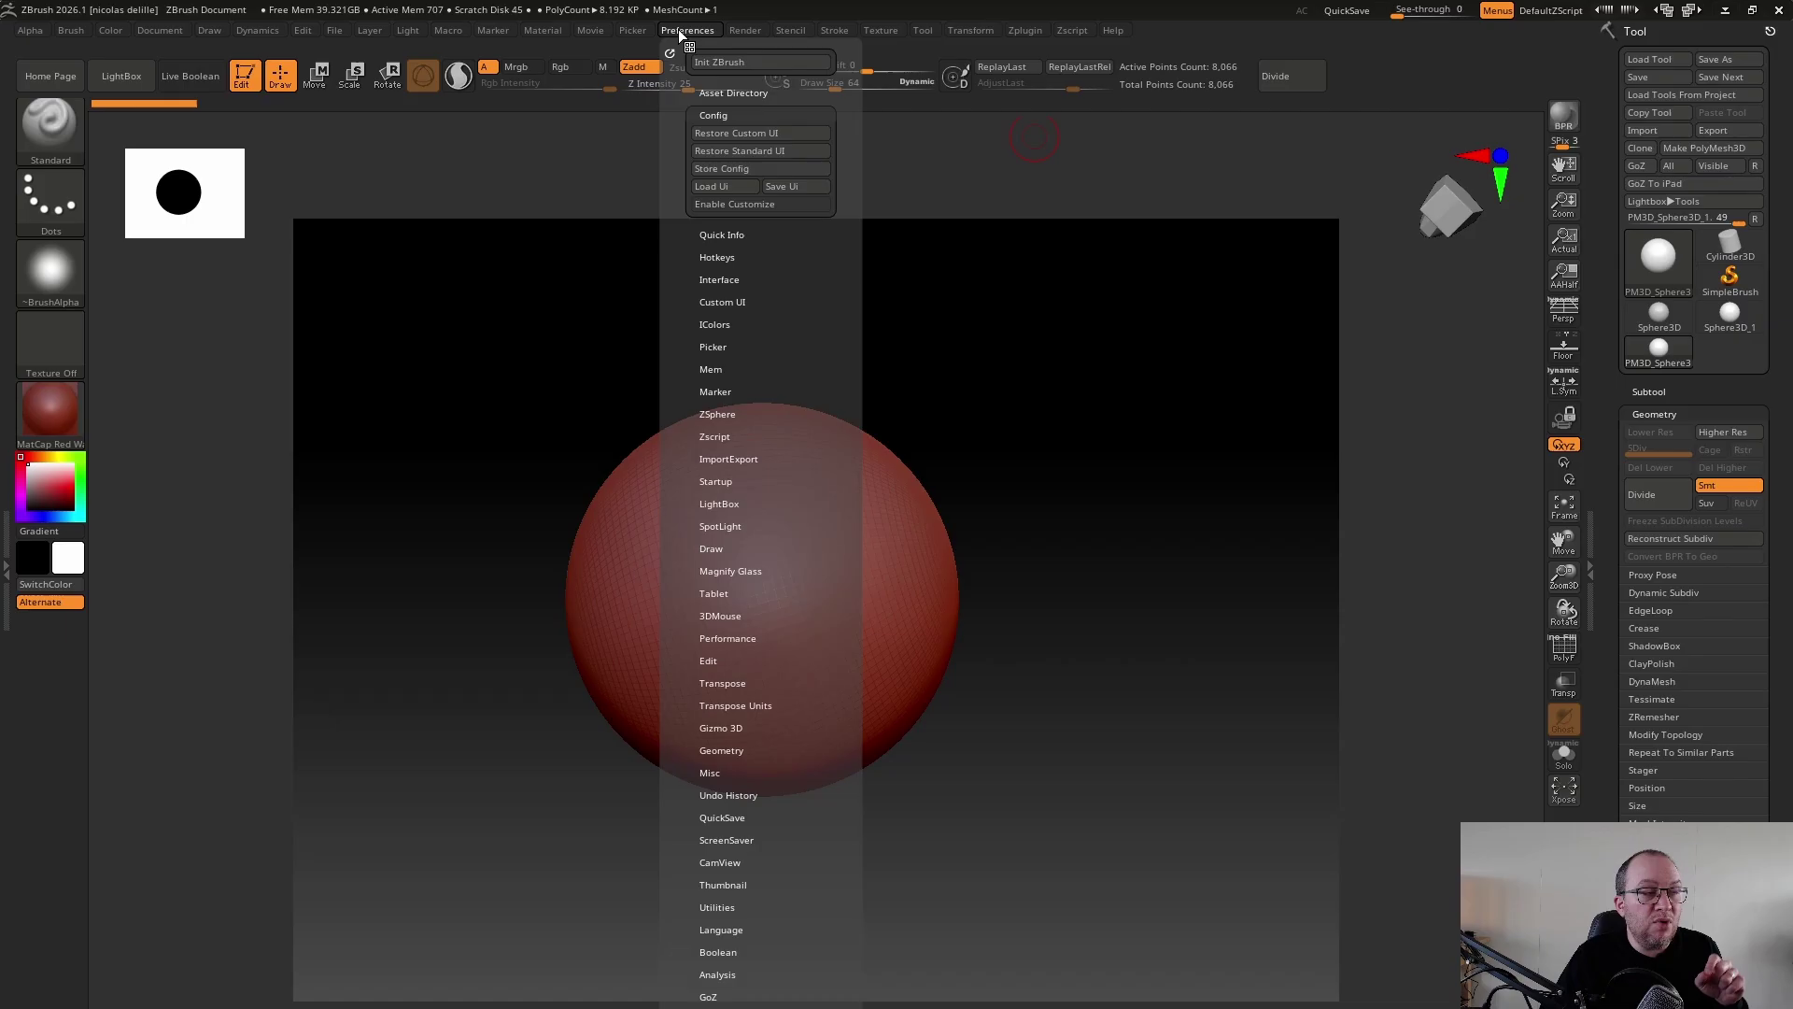
pyautogui.click(720, 62)
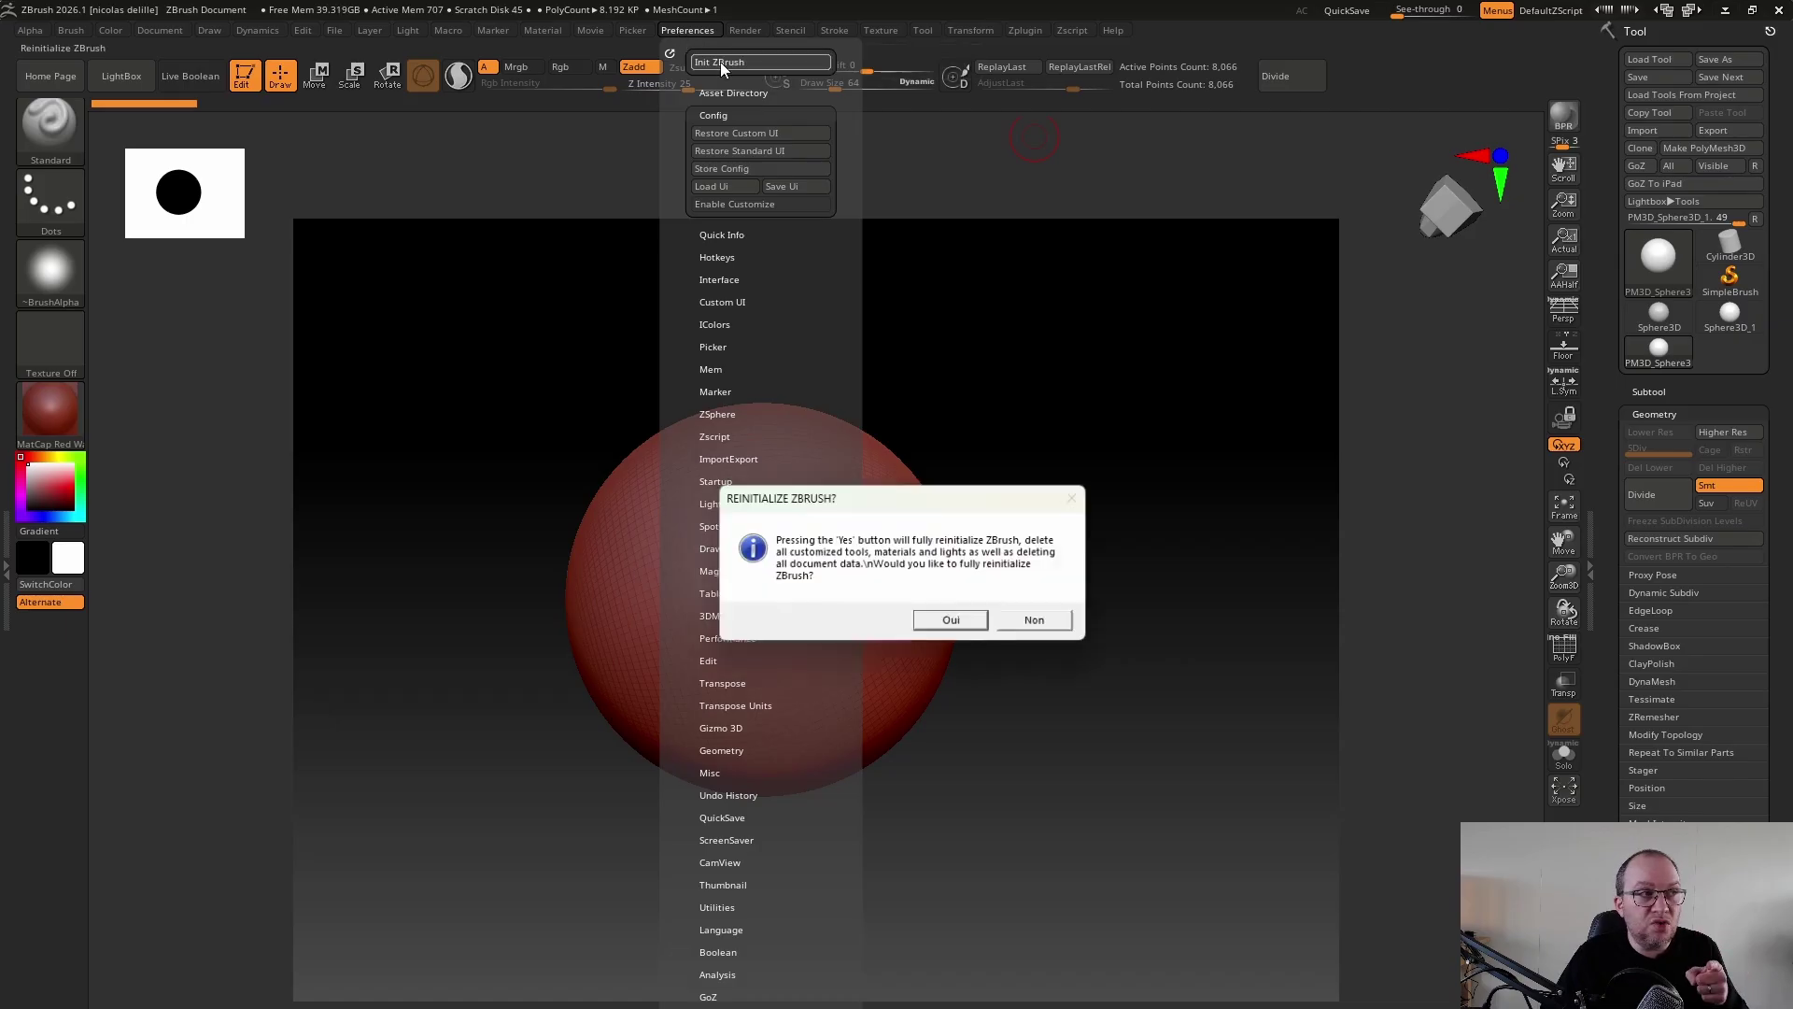
pyautogui.click(953, 623)
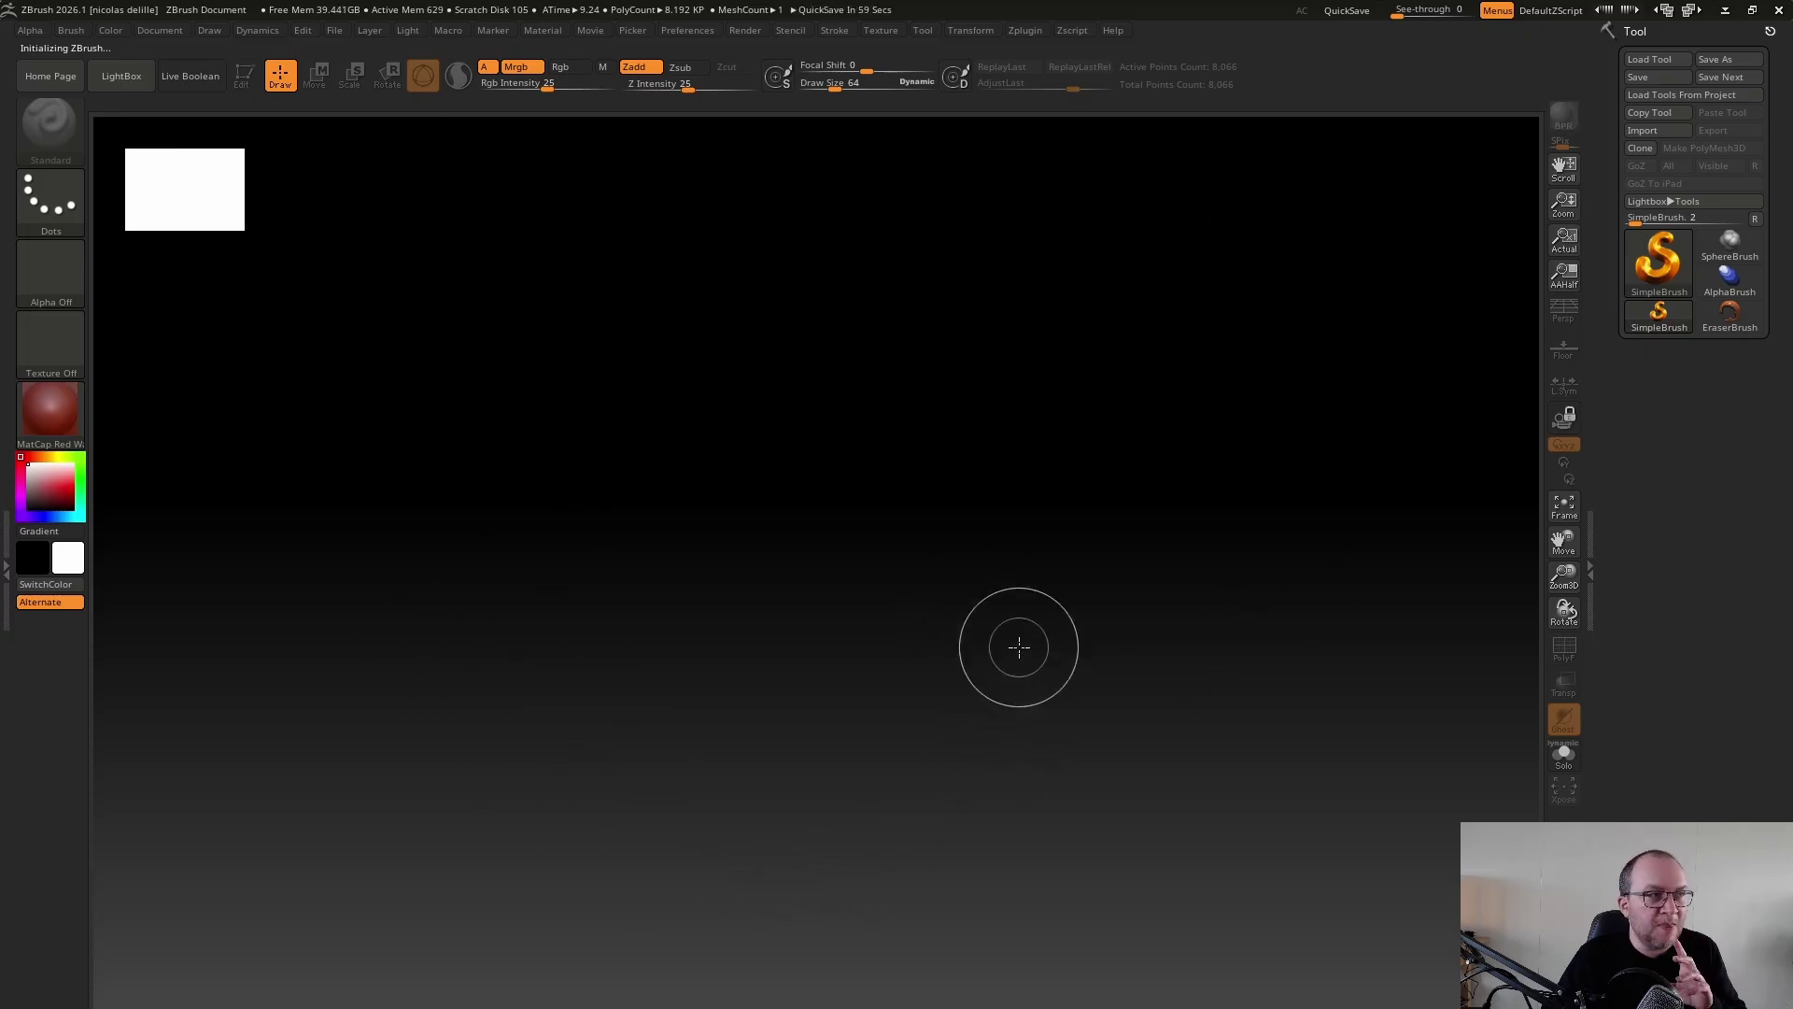
# Paint overlapping SimpleBrush strokes across the middle of the empty canvas
pyautogui.click(145, 32)
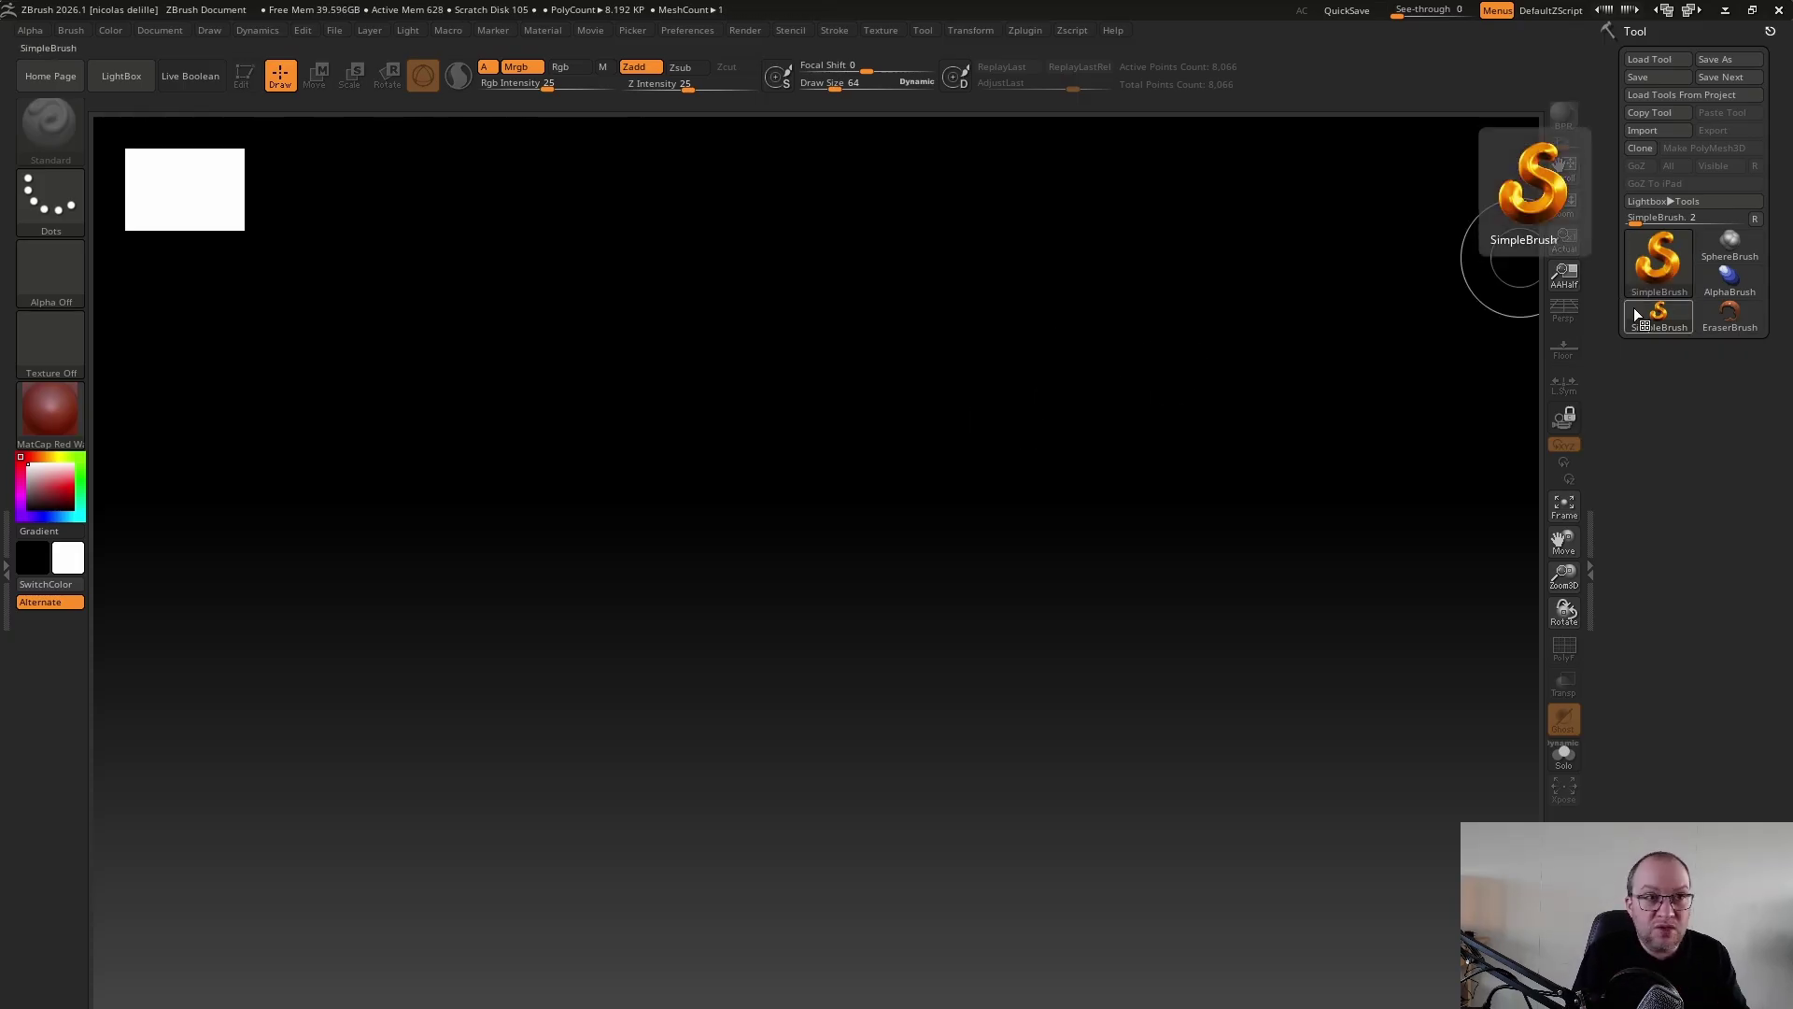
pyautogui.moveTo(715, 589)
pyautogui.mouseDown()
pyautogui.moveTo(958, 458)
pyautogui.moveTo(1149, 467)
pyautogui.moveTo(794, 738)
pyautogui.moveTo(1105, 698)
pyautogui.mouseUp()
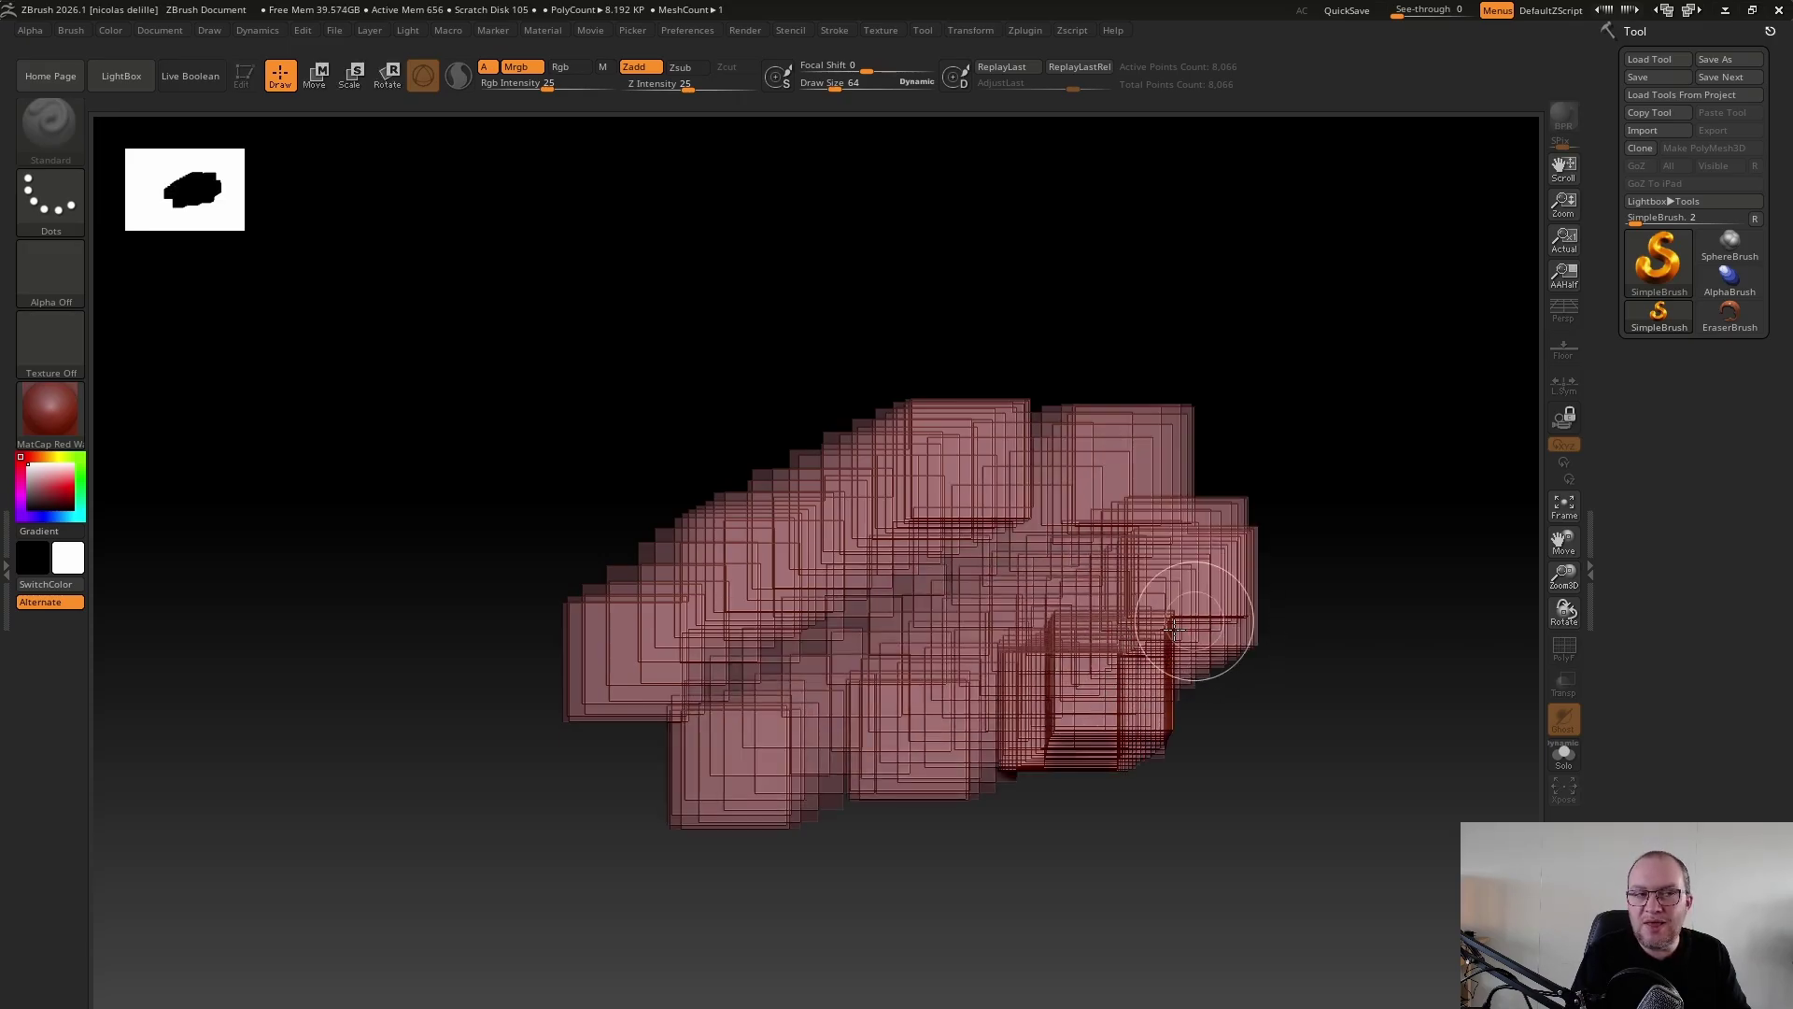
pyautogui.moveTo(760, 507)
pyautogui.mouseDown()
pyautogui.moveTo(673, 421)
pyautogui.moveTo(915, 579)
pyautogui.moveTo(1120, 780)
pyautogui.mouseUp()
# Switch the current tool to the EraserBrush from the 2.5D brushes
pyautogui.click(1650, 267)
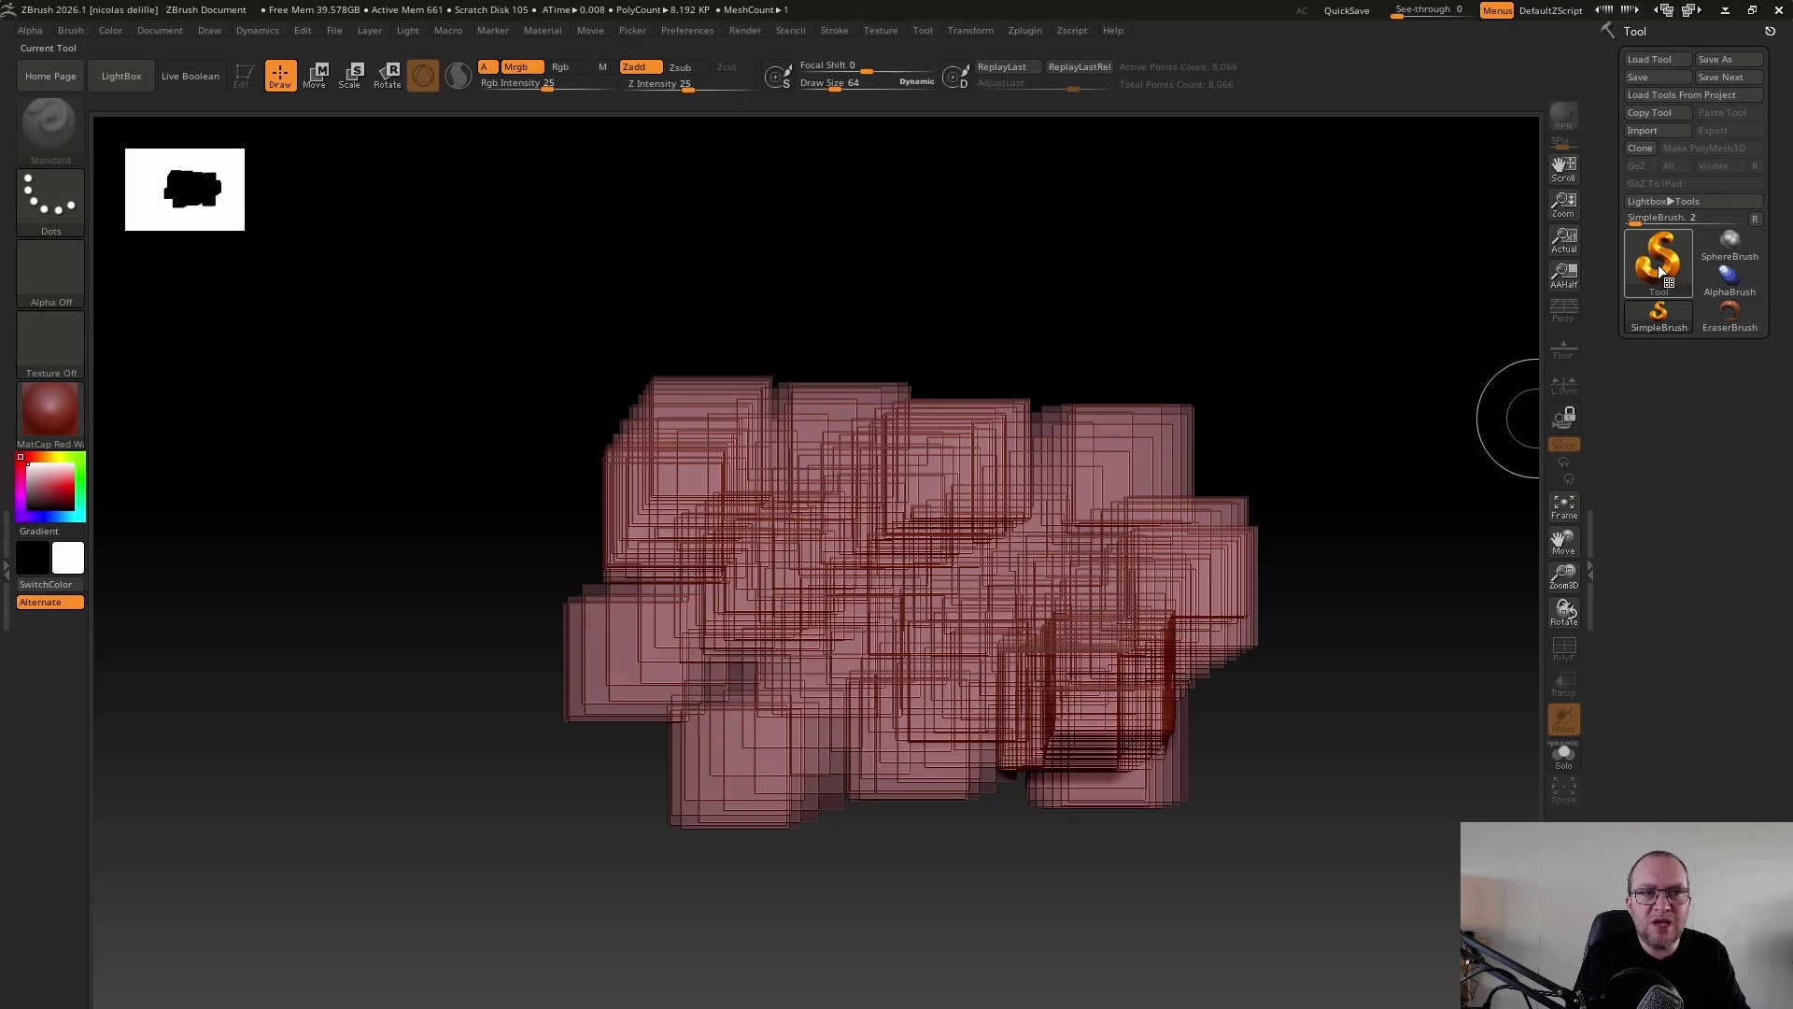
pyautogui.click(1658, 269)
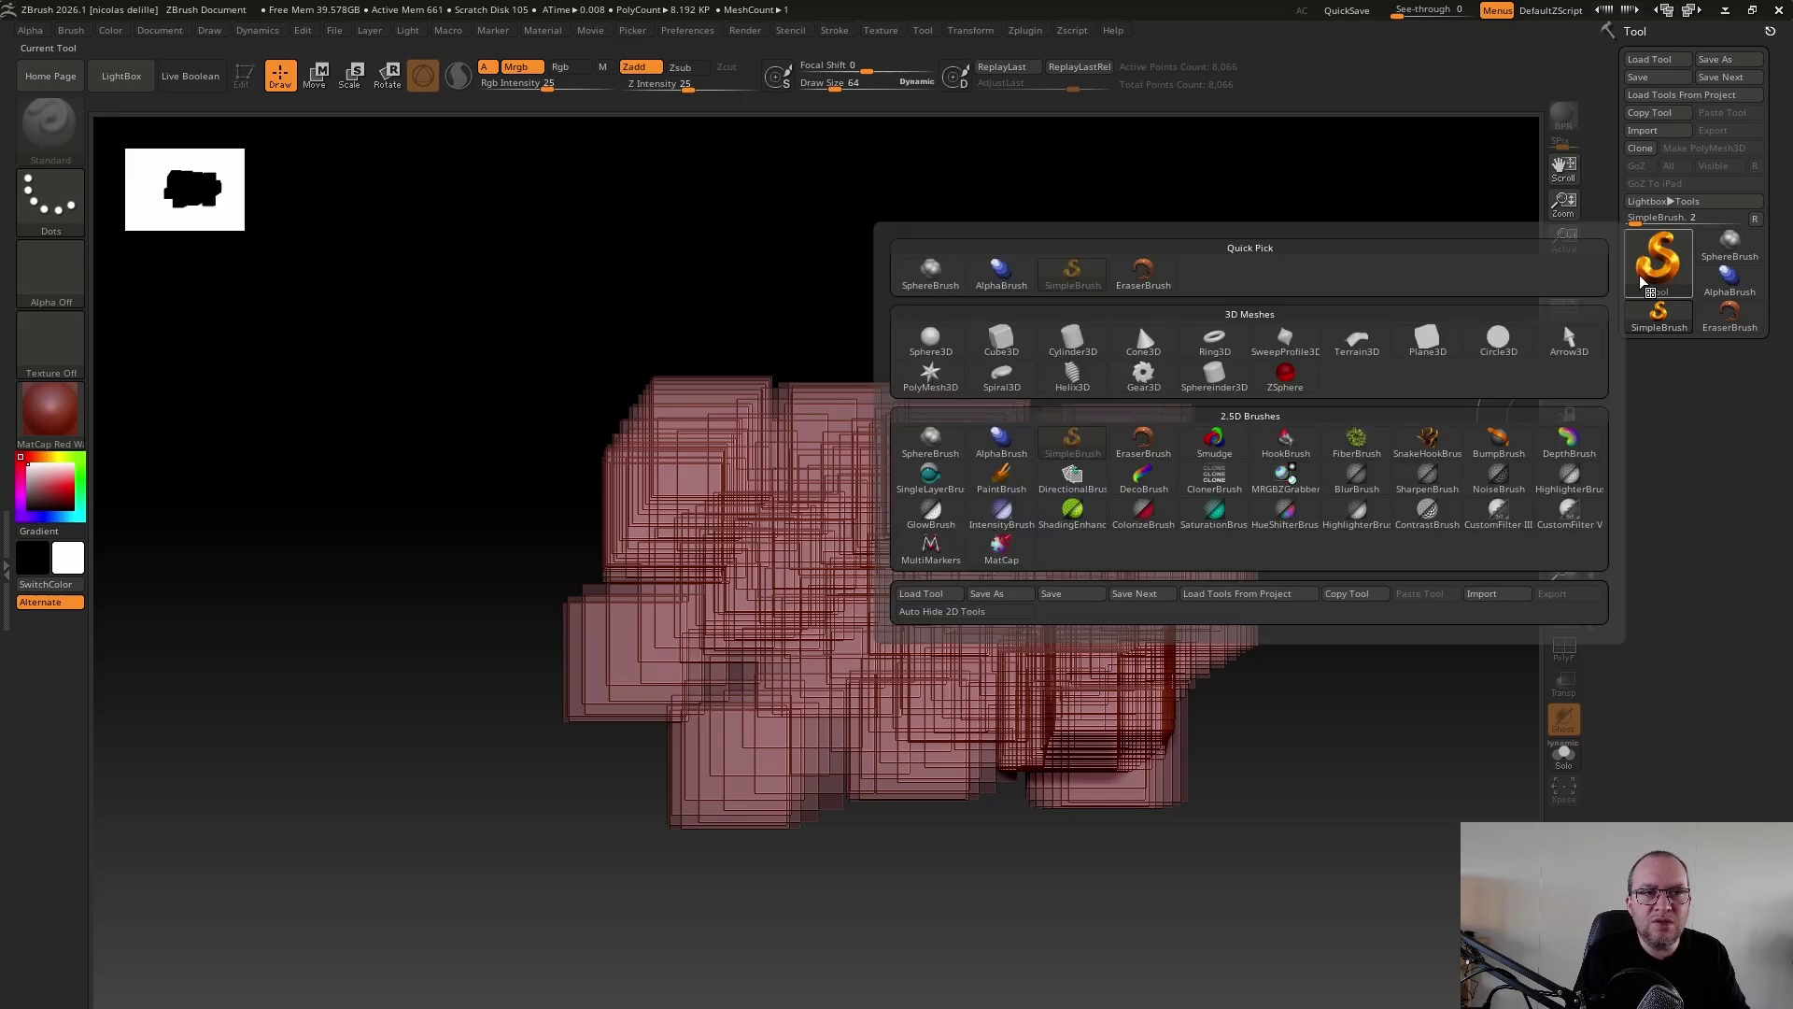
pyautogui.click(1145, 445)
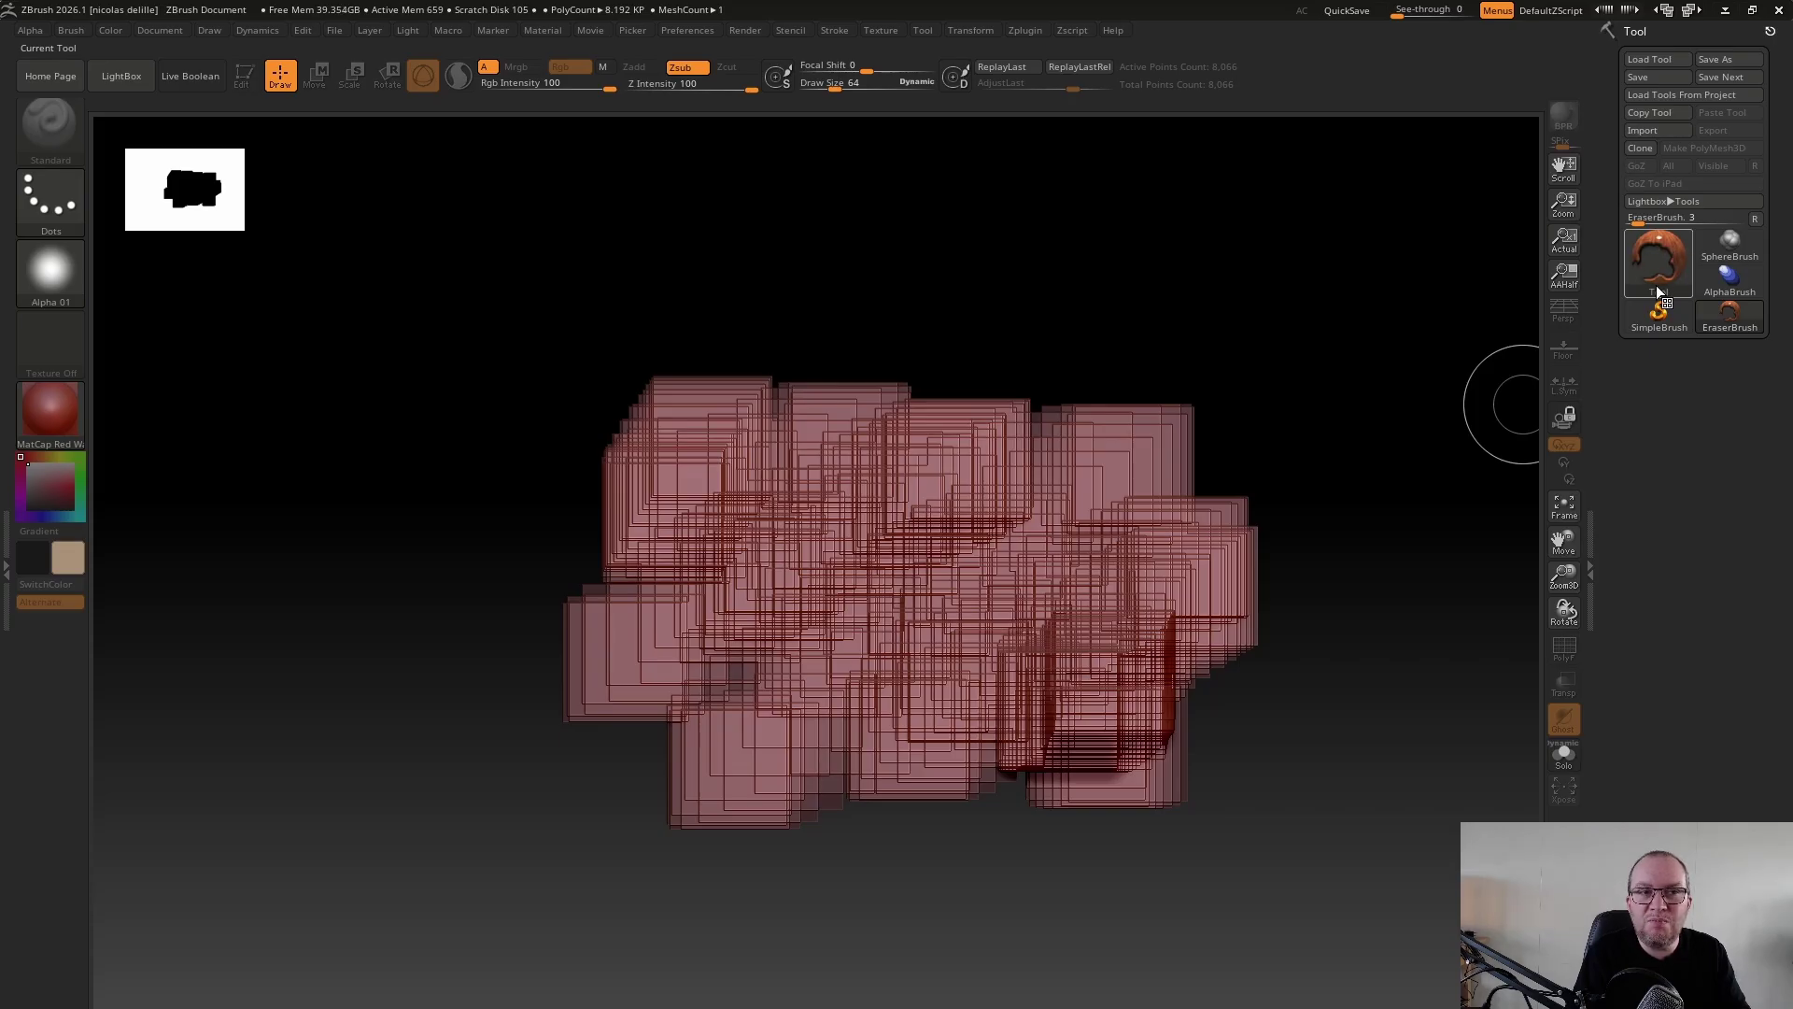
# Erase a wide patch from the painted strokes' right side with the EraserBrush
pyautogui.click(1656, 260)
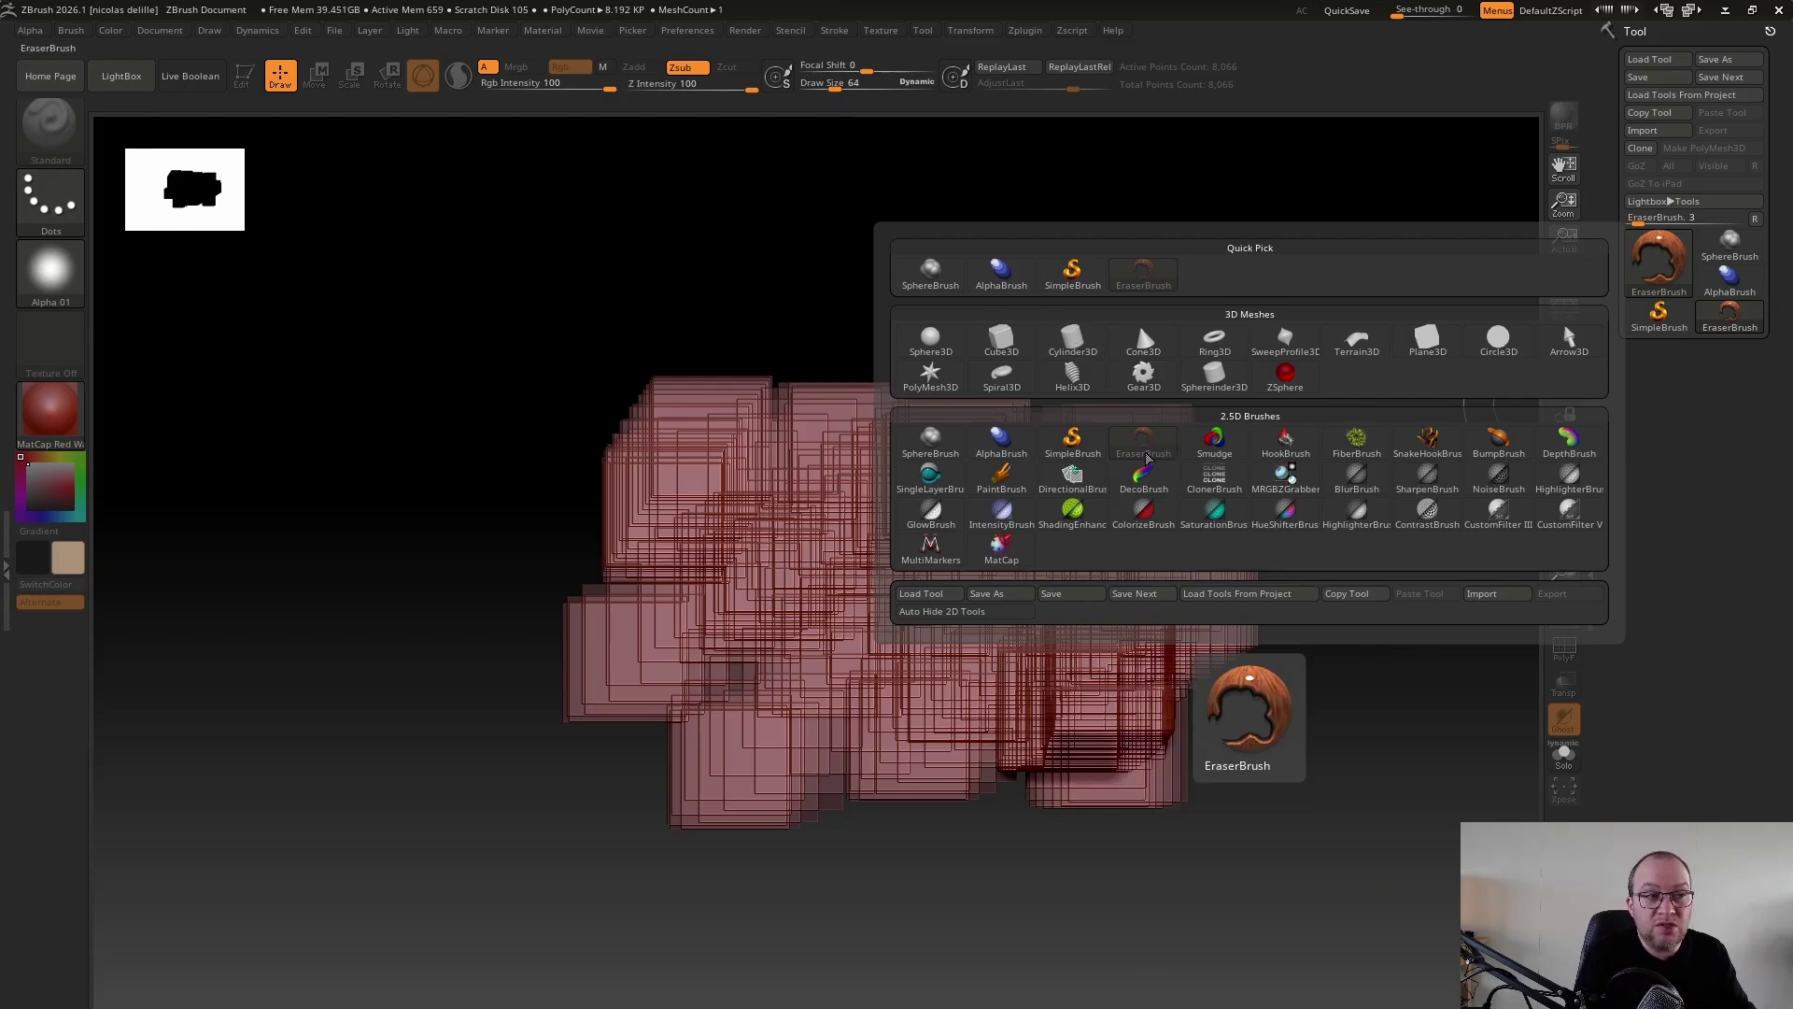
pyautogui.click(1668, 268)
pyautogui.moveTo(1016, 579)
pyautogui.mouseDown()
pyautogui.moveTo(1117, 552)
pyautogui.moveTo(1192, 580)
pyautogui.moveTo(1252, 500)
pyautogui.moveTo(1182, 545)
pyautogui.mouseUp()
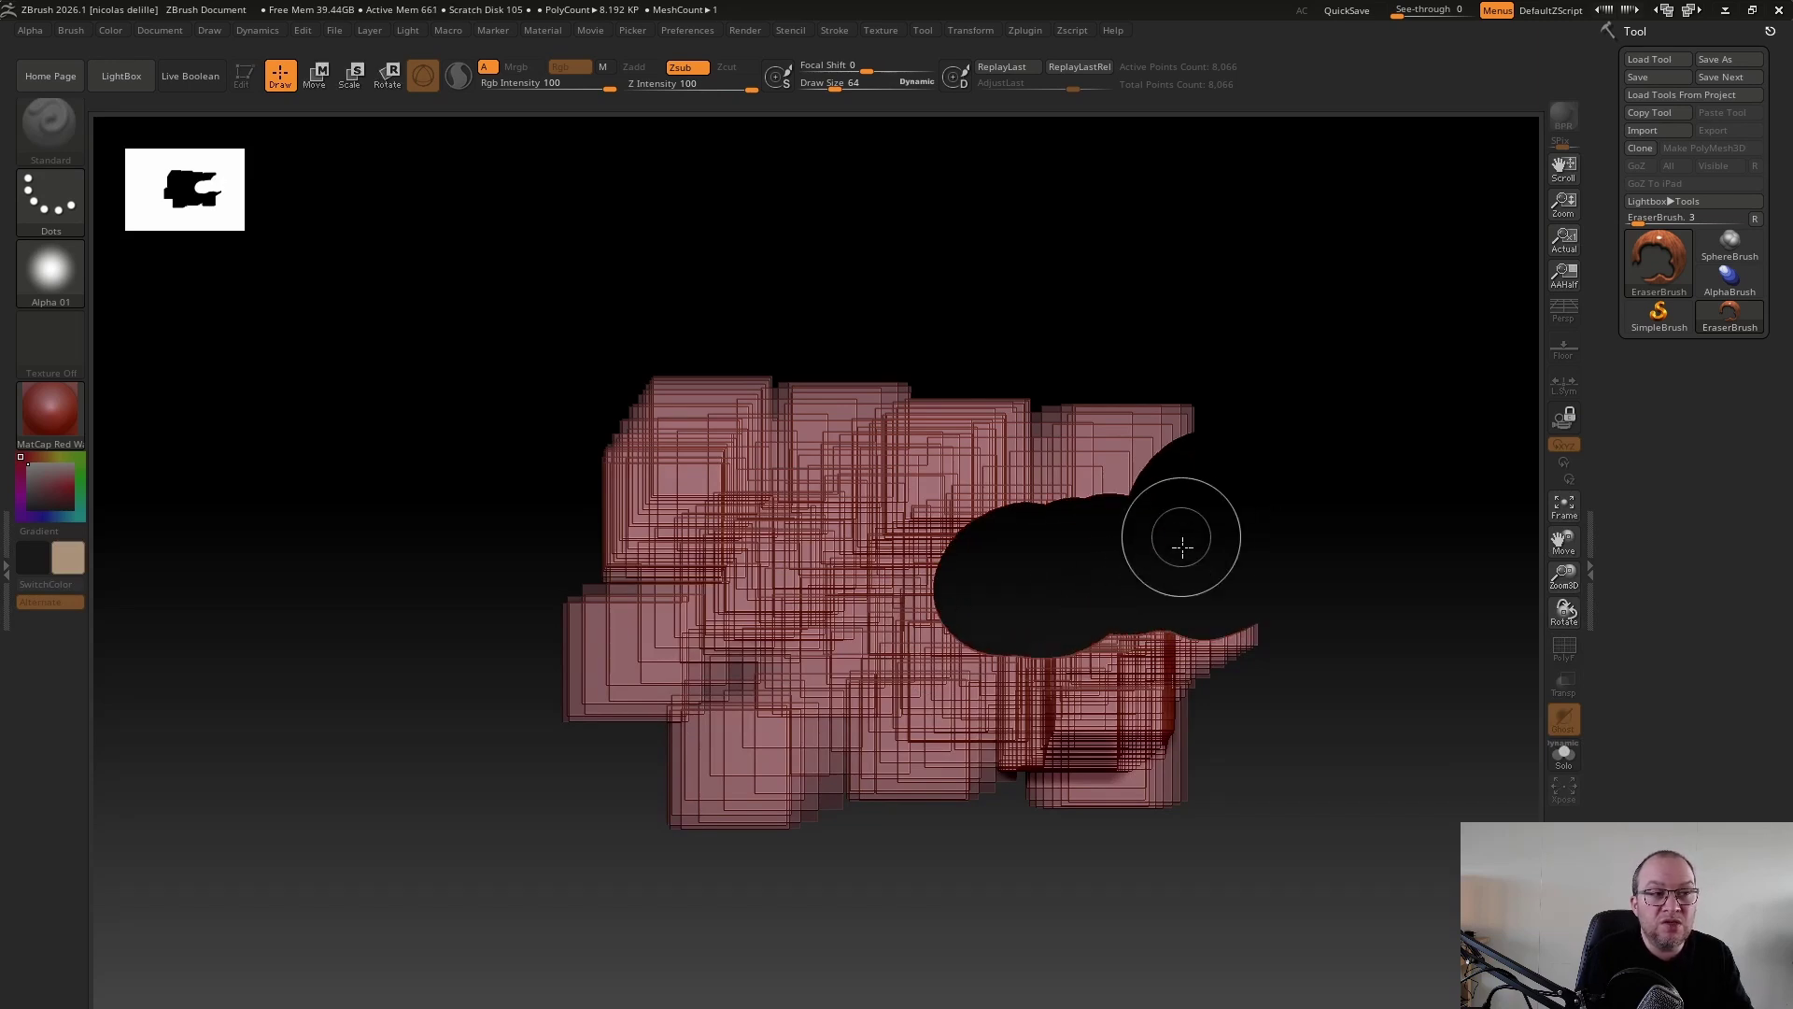
# Paint SimpleBrush strokes with Alpha 02 down the left side of the existing painting
pyautogui.click(1657, 267)
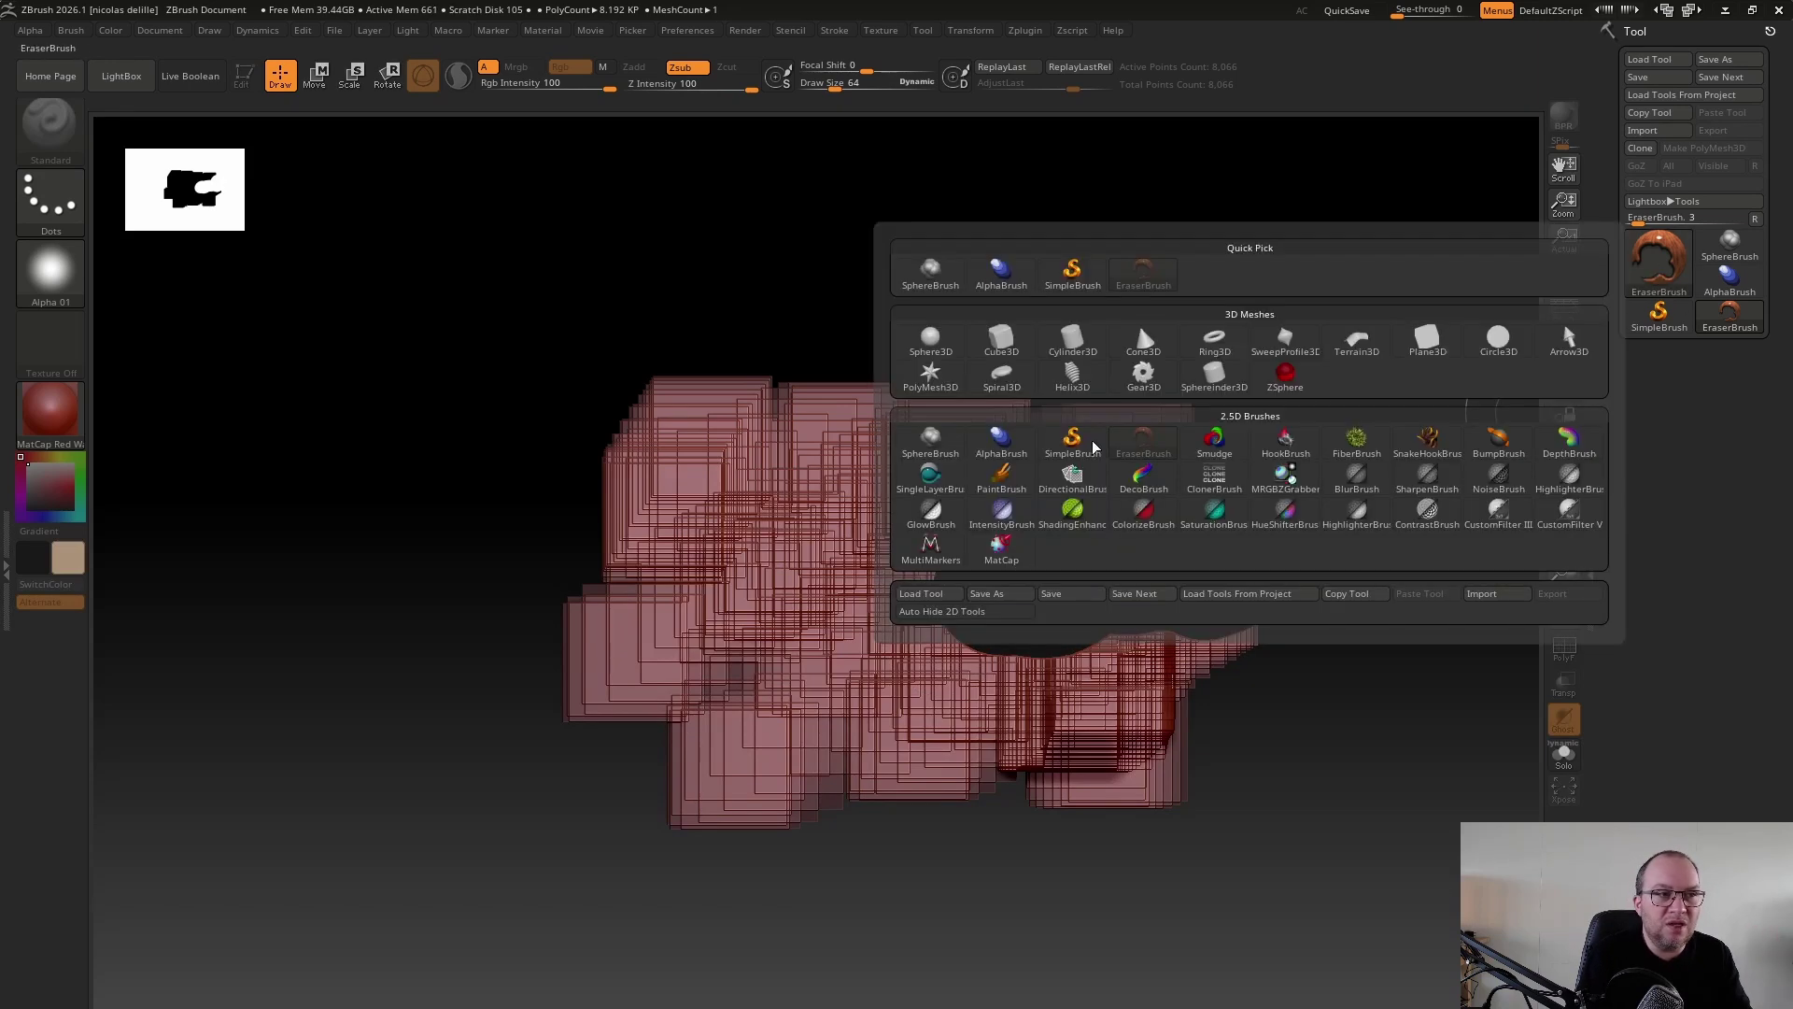
pyautogui.click(1074, 440)
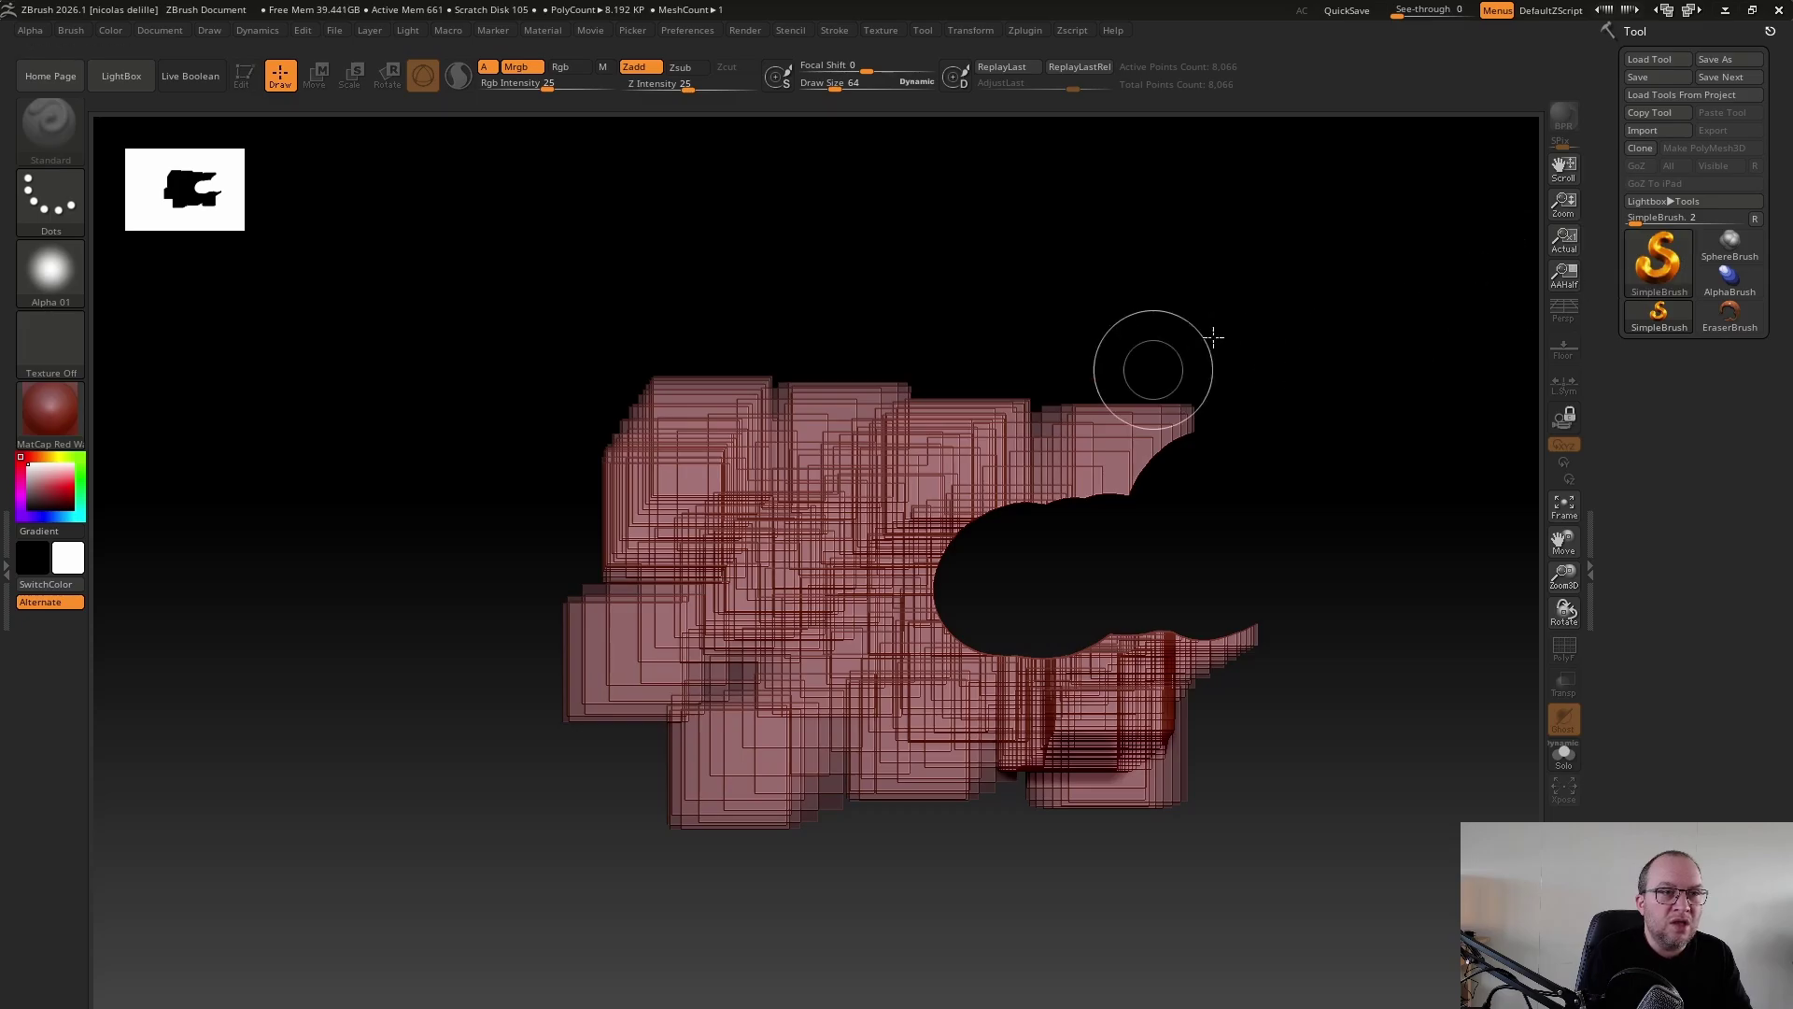
pyautogui.click(58, 271)
pyautogui.click(304, 358)
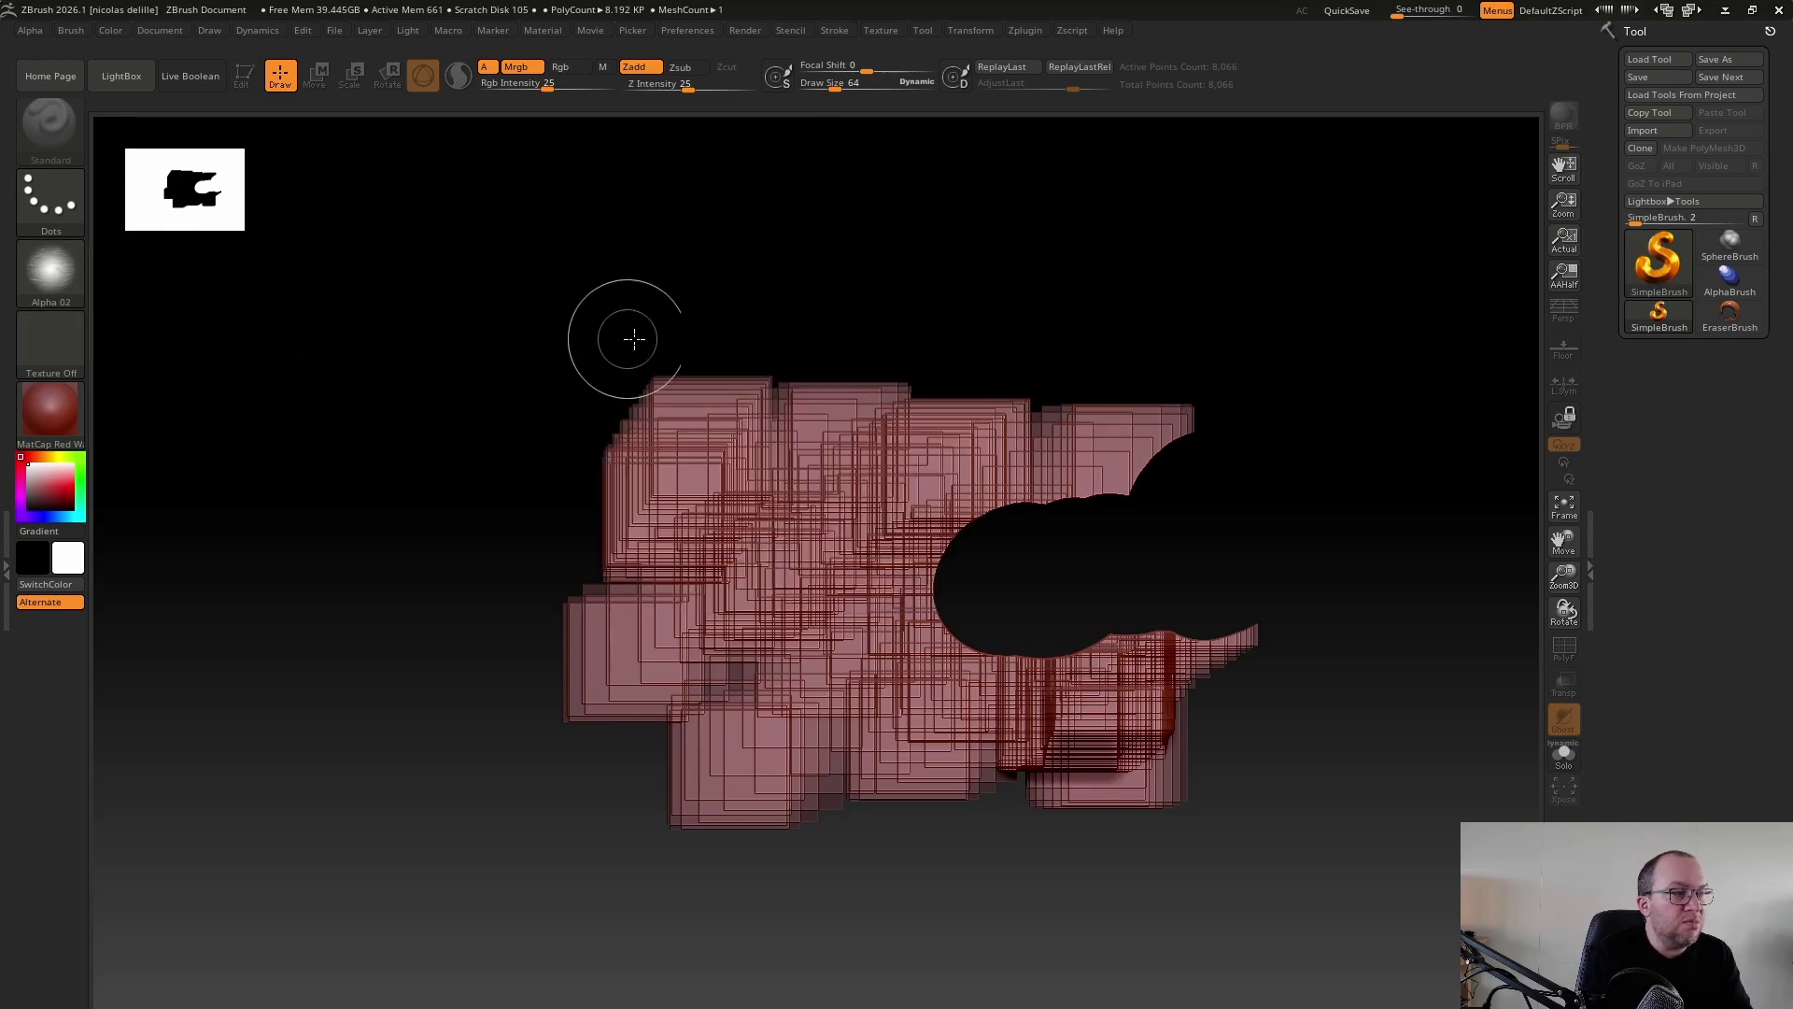
pyautogui.moveTo(634, 339)
pyautogui.mouseDown()
pyautogui.moveTo(321, 601)
pyautogui.moveTo(560, 532)
pyautogui.moveTo(533, 618)
pyautogui.moveTo(439, 719)
pyautogui.moveTo(501, 608)
pyautogui.mouseUp()
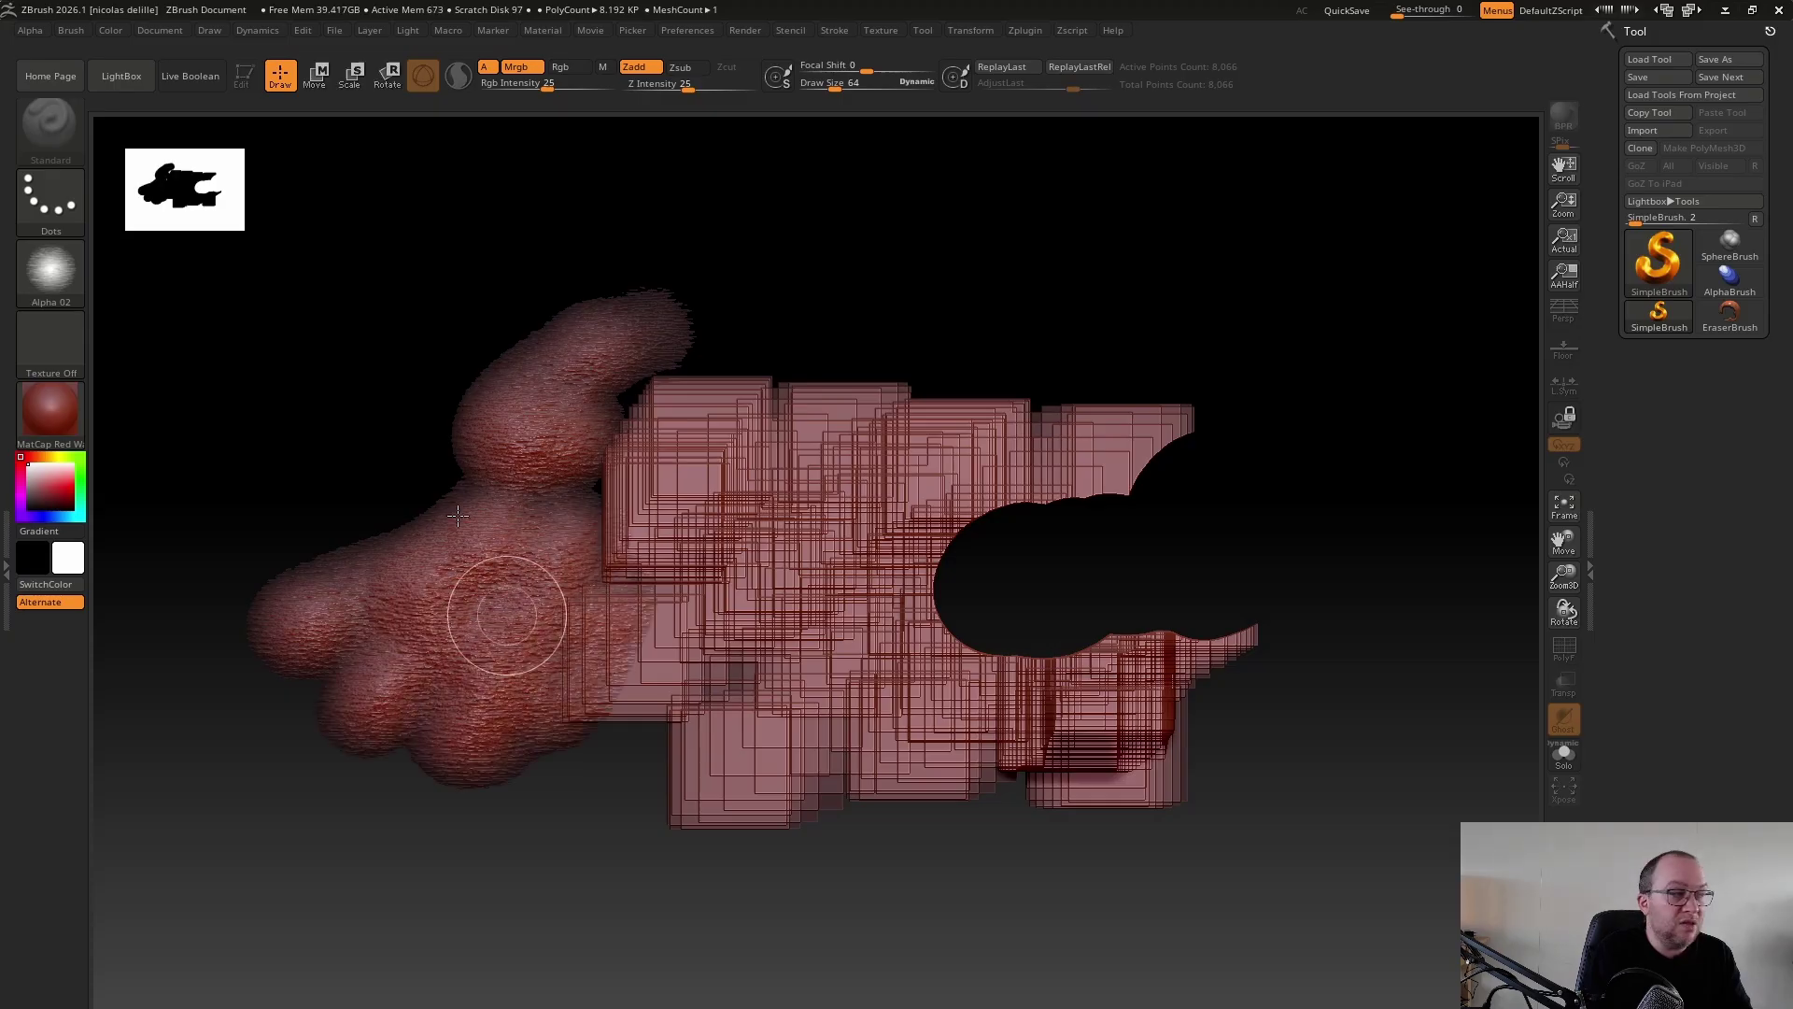
# Choose BasicMaterial and paint over the existing strokes from the left side across to the erased area
pyautogui.click(53, 407)
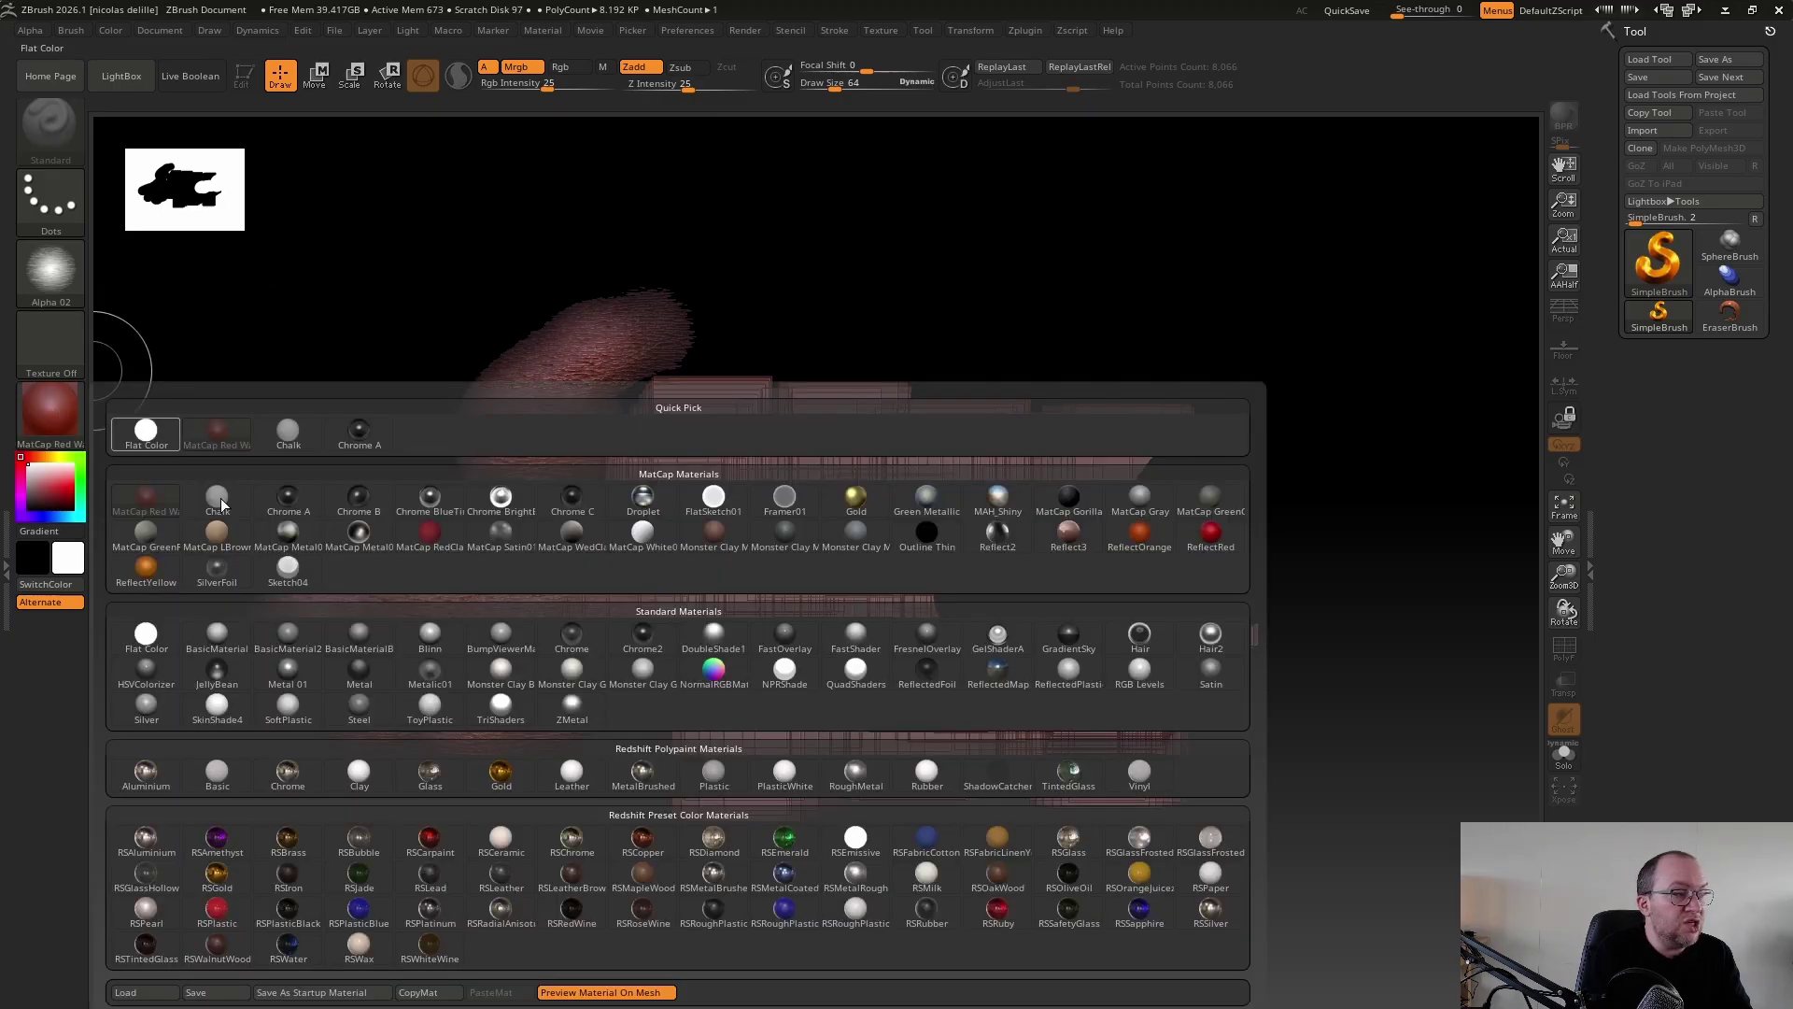
pyautogui.click(224, 624)
pyautogui.moveTo(673, 317)
pyautogui.mouseDown()
pyautogui.moveTo(347, 667)
pyautogui.moveTo(460, 664)
pyautogui.moveTo(642, 562)
pyautogui.moveTo(426, 638)
pyautogui.moveTo(504, 803)
pyautogui.moveTo(801, 852)
pyautogui.mouseUp()
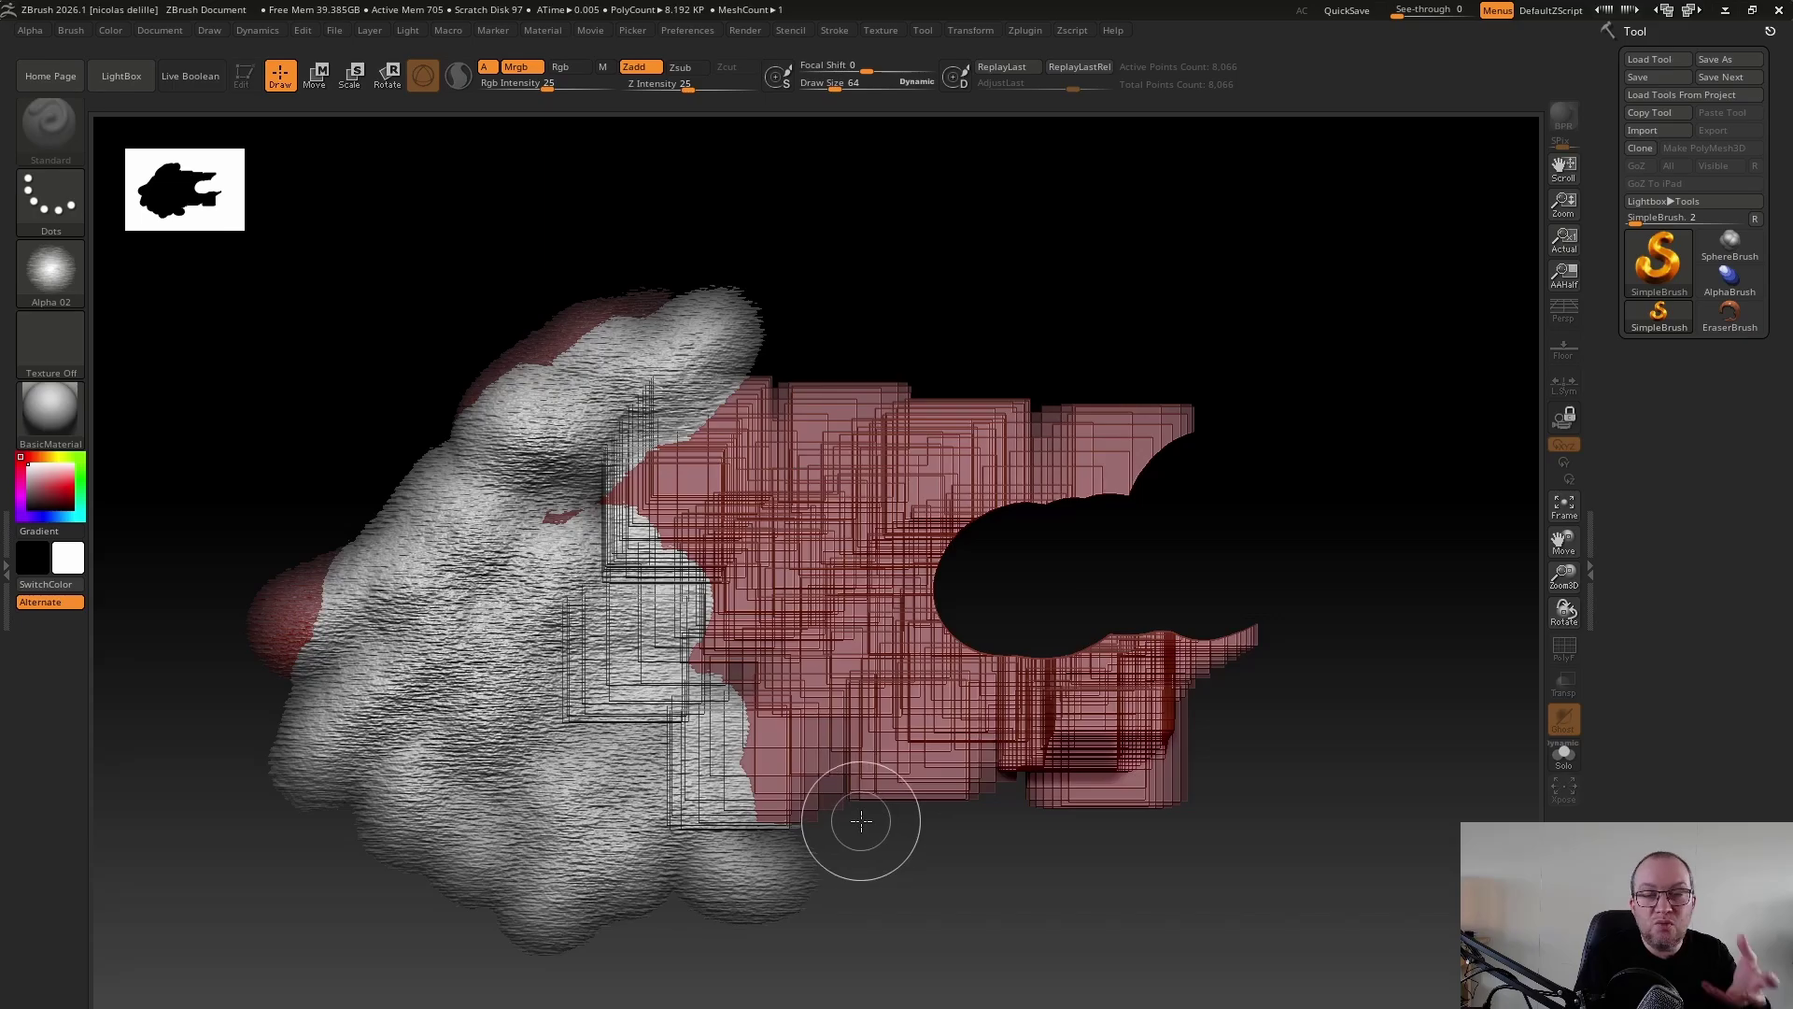
pyautogui.moveTo(822, 798)
pyautogui.mouseDown()
pyautogui.moveTo(741, 585)
pyautogui.moveTo(709, 364)
pyautogui.moveTo(1111, 429)
pyautogui.moveTo(928, 373)
pyautogui.moveTo(939, 602)
pyautogui.moveTo(990, 766)
pyautogui.moveTo(1252, 617)
pyautogui.moveTo(1205, 800)
pyautogui.mouseUp()
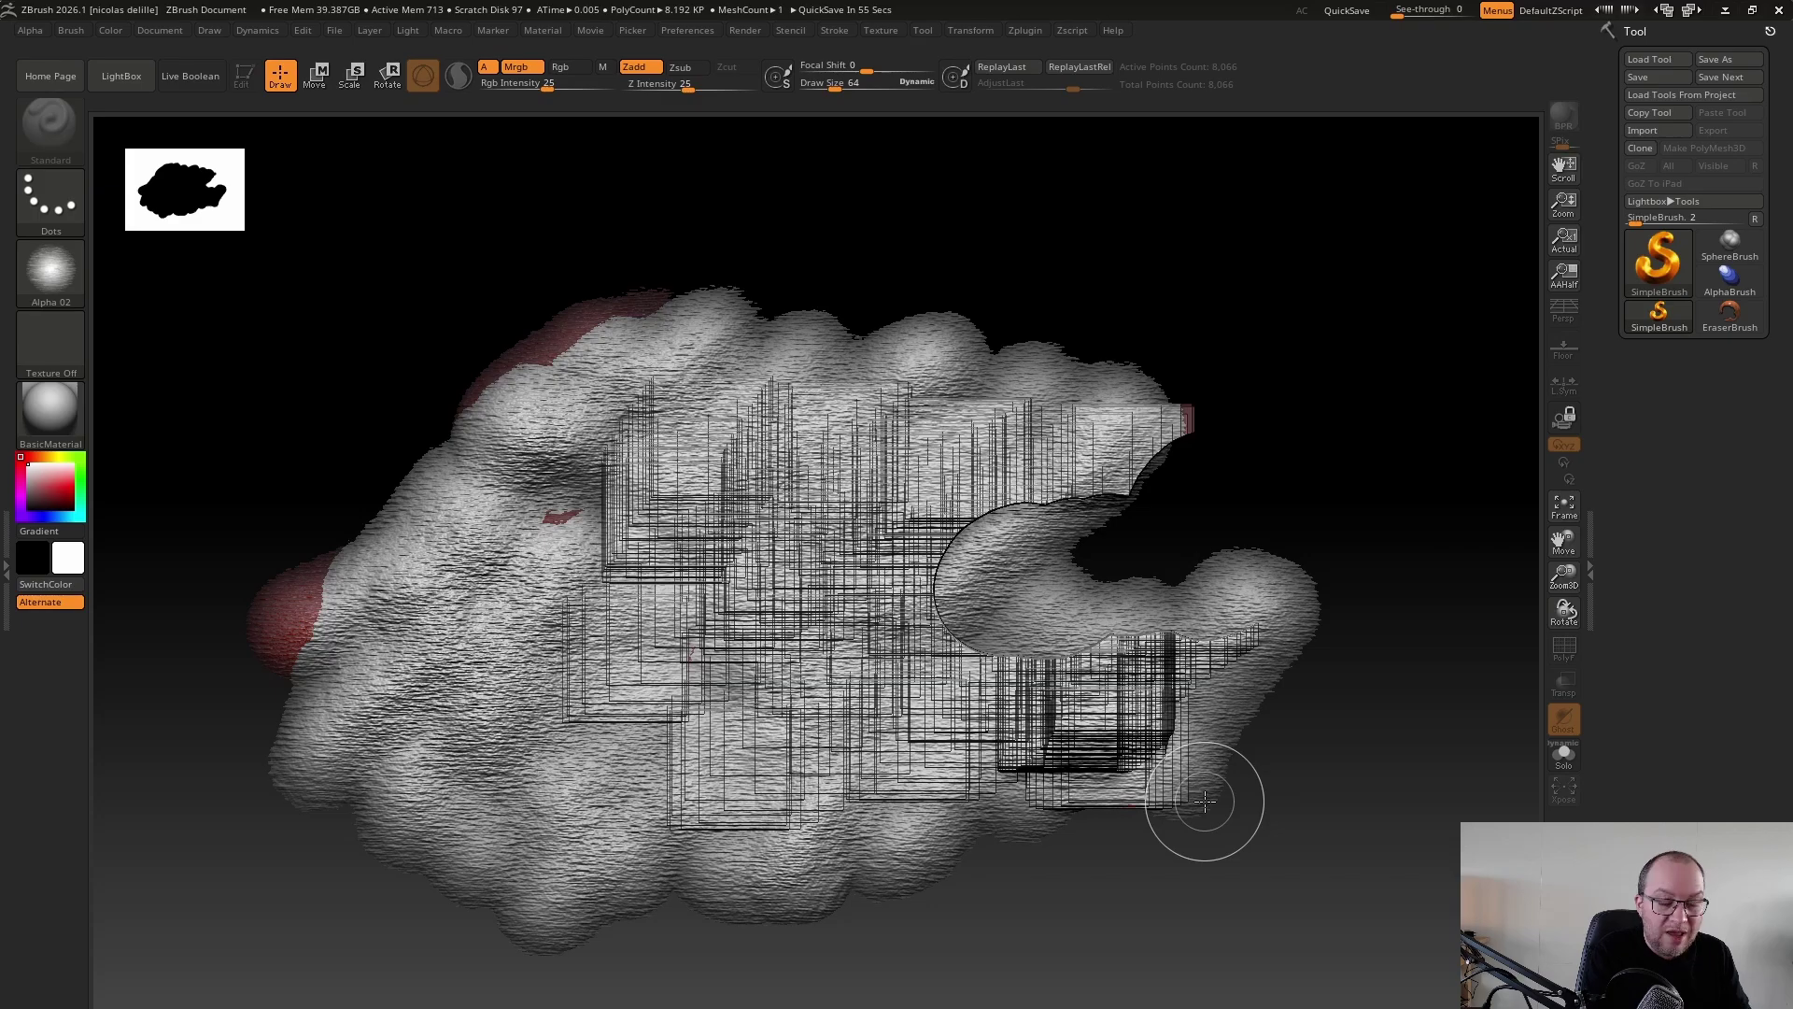
# Clear the painted canvas and draw a large Ring3D mesh in its middle
pyautogui.press('ctrl')
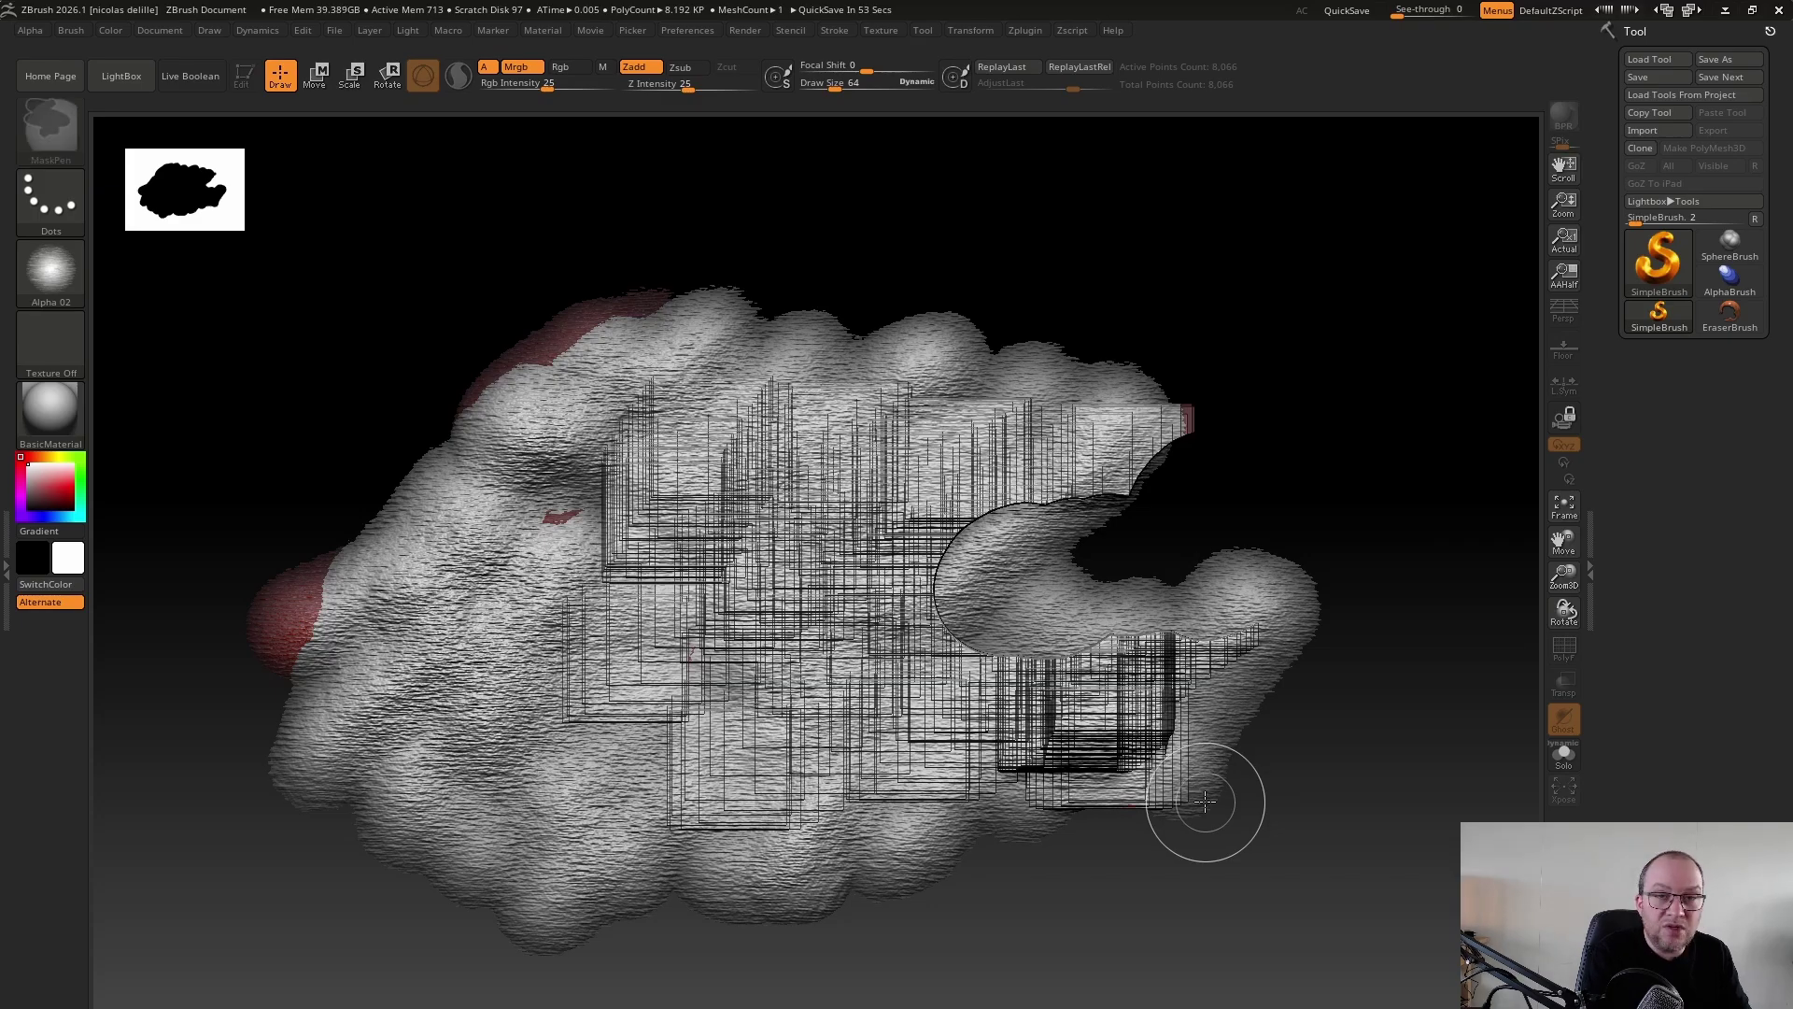
pyautogui.hotkey('ctrl', 'n')
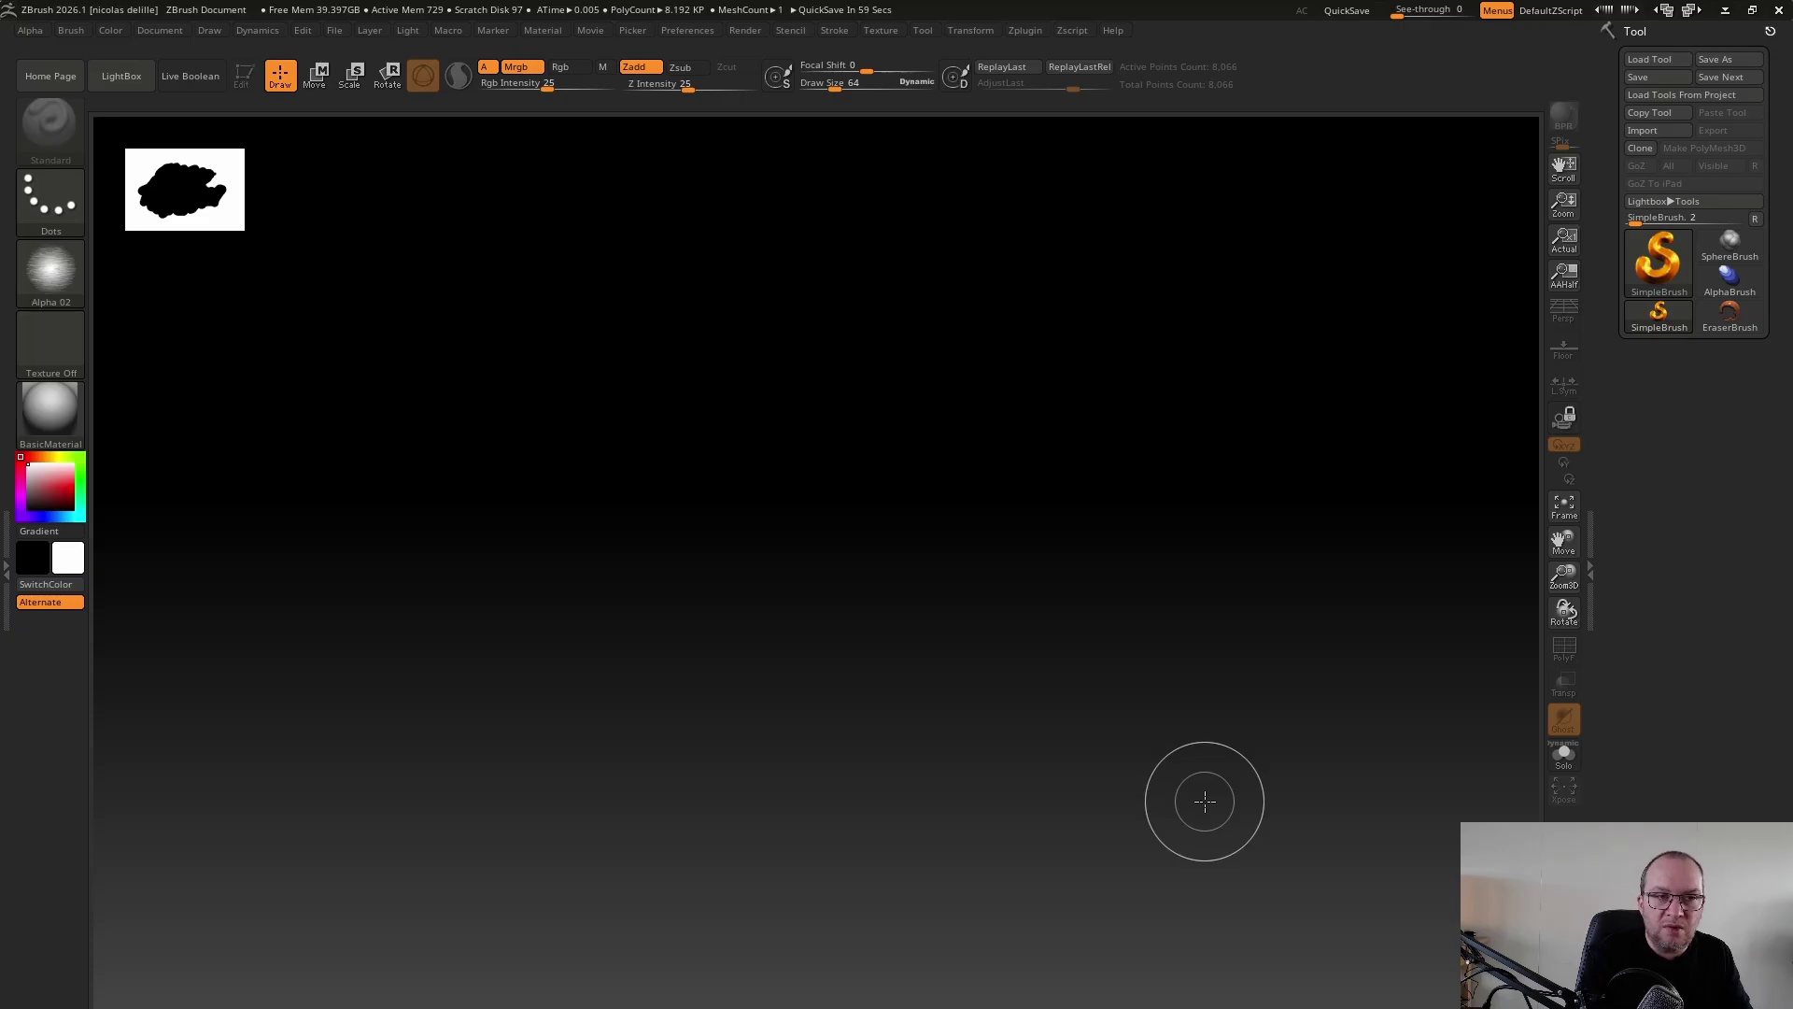
pyautogui.click(1658, 260)
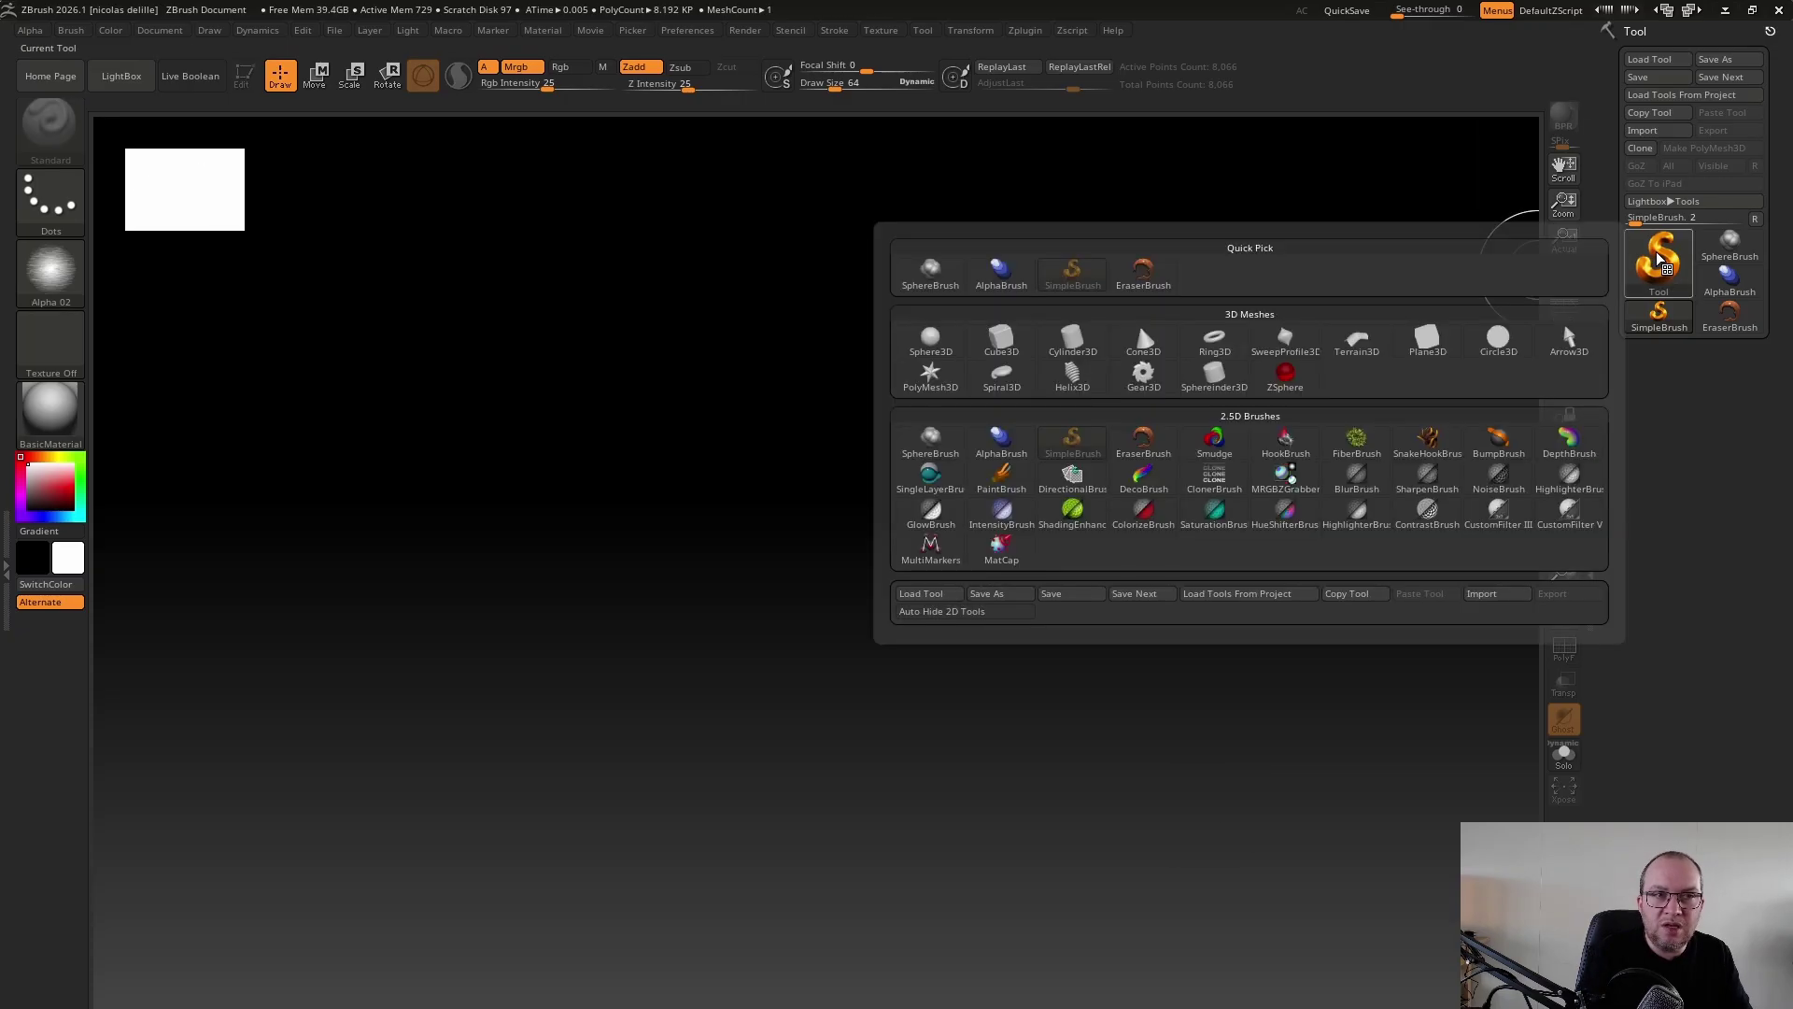
pyautogui.click(1221, 343)
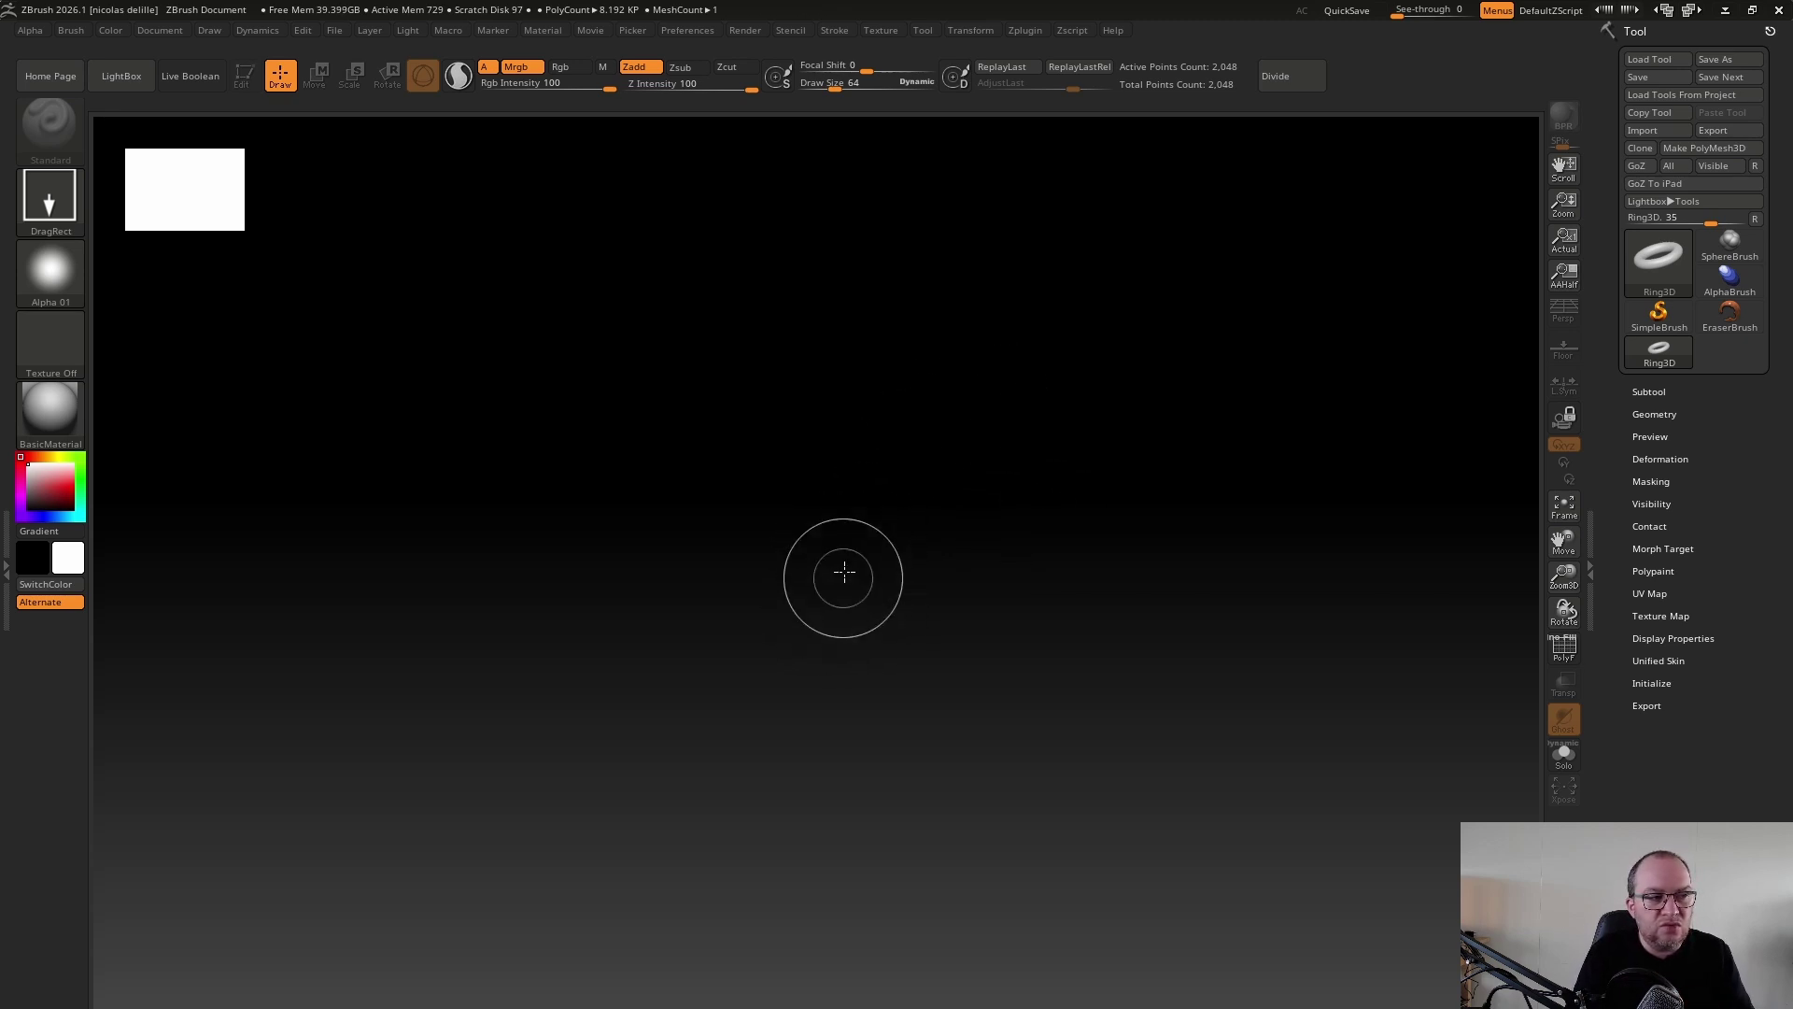
pyautogui.moveTo(828, 602)
pyautogui.mouseDown()
pyautogui.moveTo(1024, 529)
pyautogui.moveTo(1179, 512)
pyautogui.moveTo(1280, 509)
pyautogui.moveTo(1385, 554)
pyautogui.mouseUp()
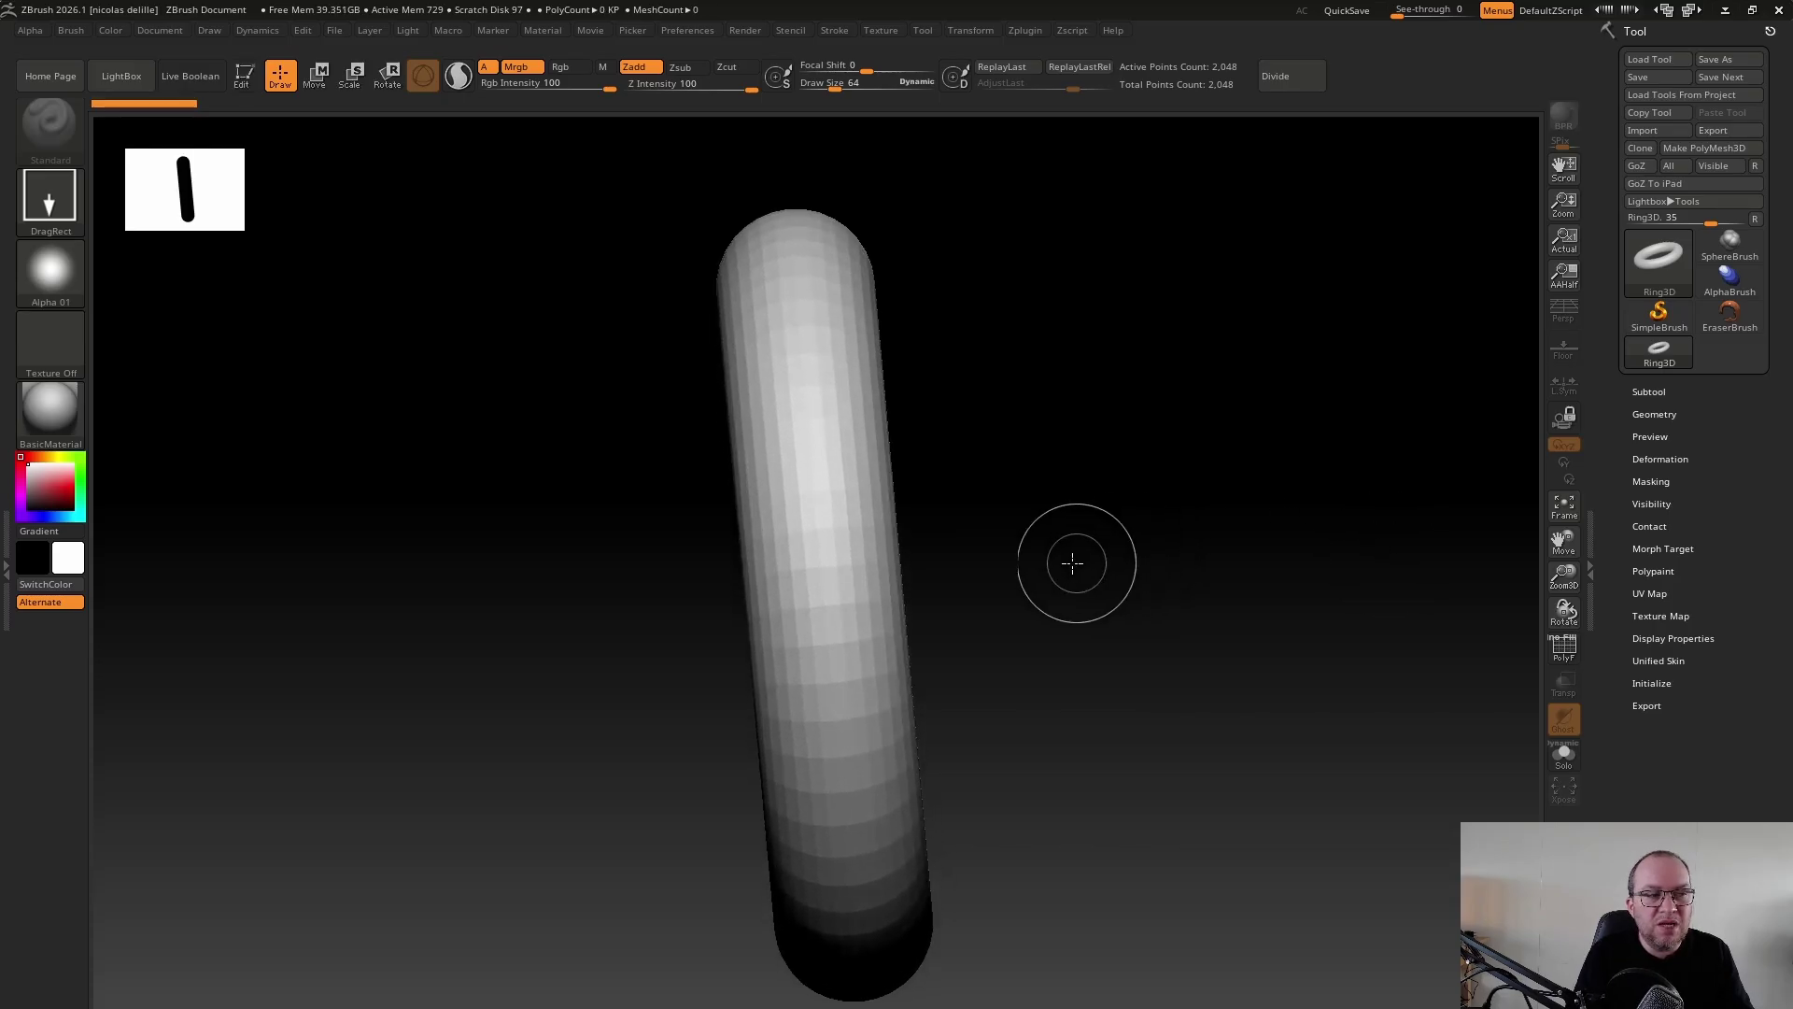
# Draw several smaller Ring3D copies on both sides of the large ring
pyautogui.moveTo(1060, 566); pyautogui.dragTo(1295, 435)
pyautogui.moveTo(1185, 510); pyautogui.dragTo(1101, 513)
pyautogui.moveTo(640, 598); pyautogui.dragTo(793, 485)
pyautogui.moveTo(1012, 641); pyautogui.dragTo(1459, 661)
pyautogui.moveTo(1152, 812); pyautogui.dragTo(1261, 771)
pyautogui.moveTo(628, 817); pyautogui.dragTo(822, 652)
# Turn on Edit mode for the last drawn ring and clear the other ring copies from the canvas
pyautogui.click(1661, 271)
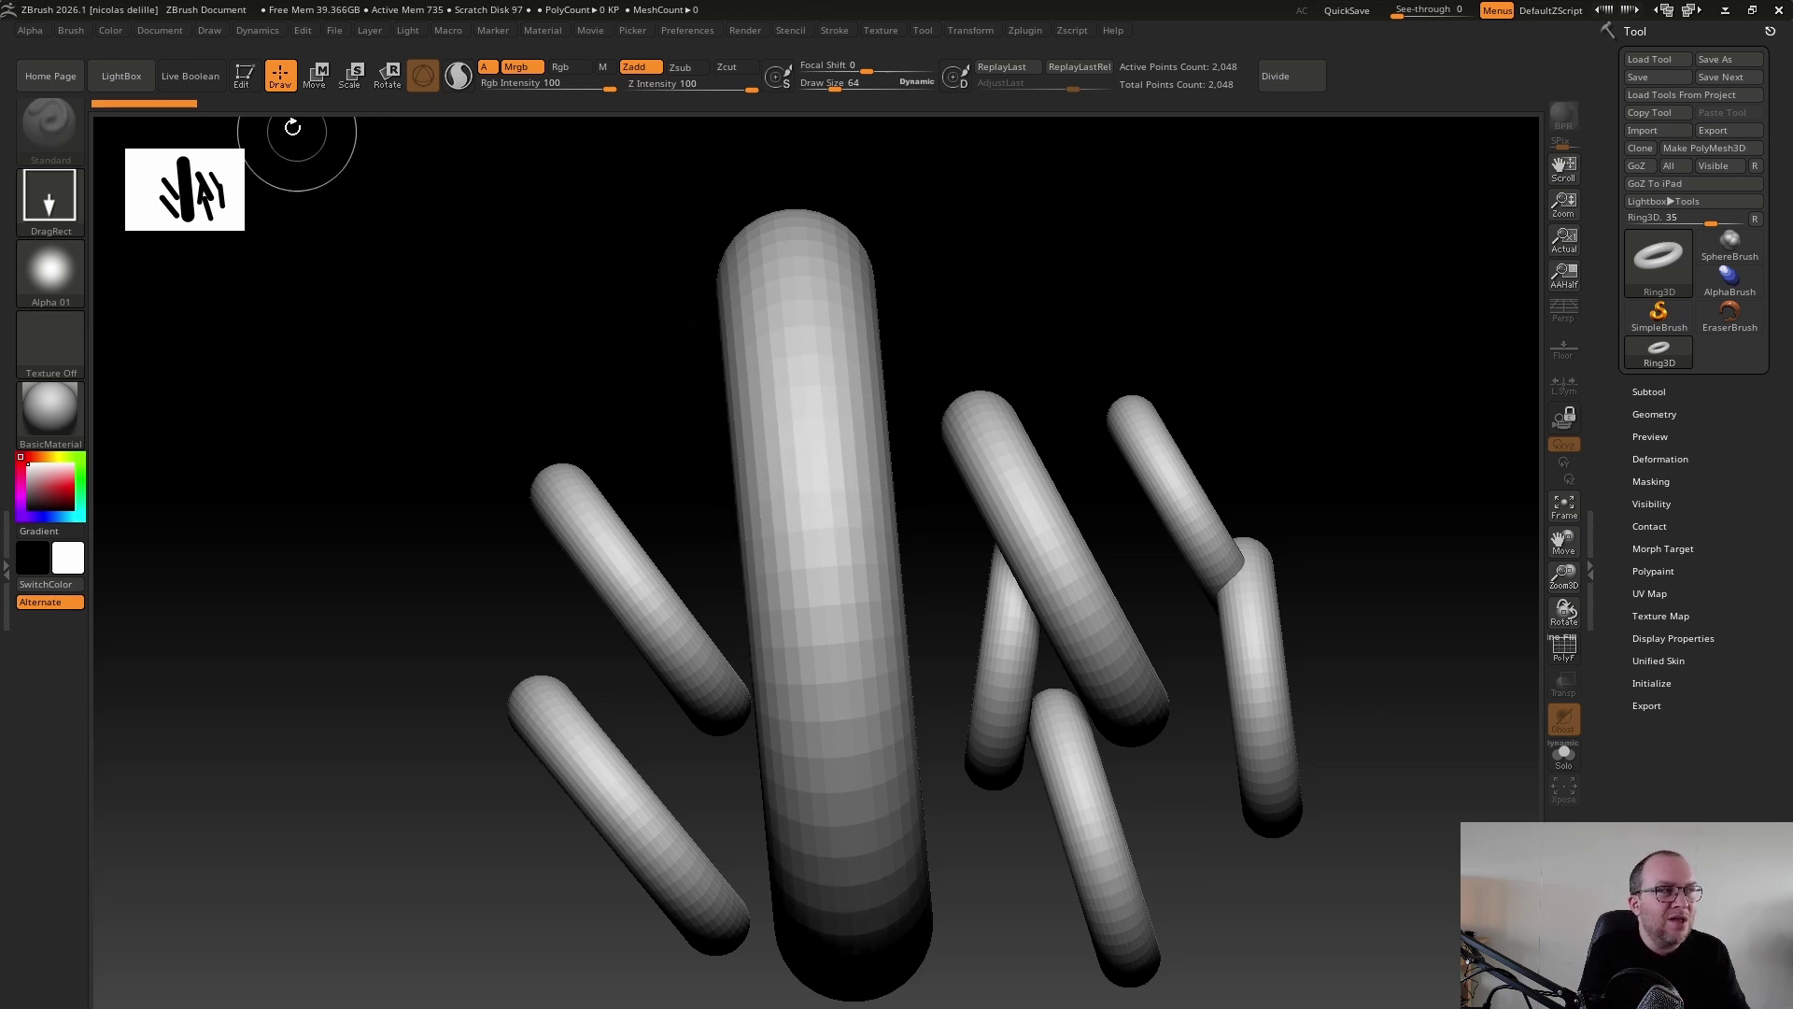
pyautogui.click(243, 82)
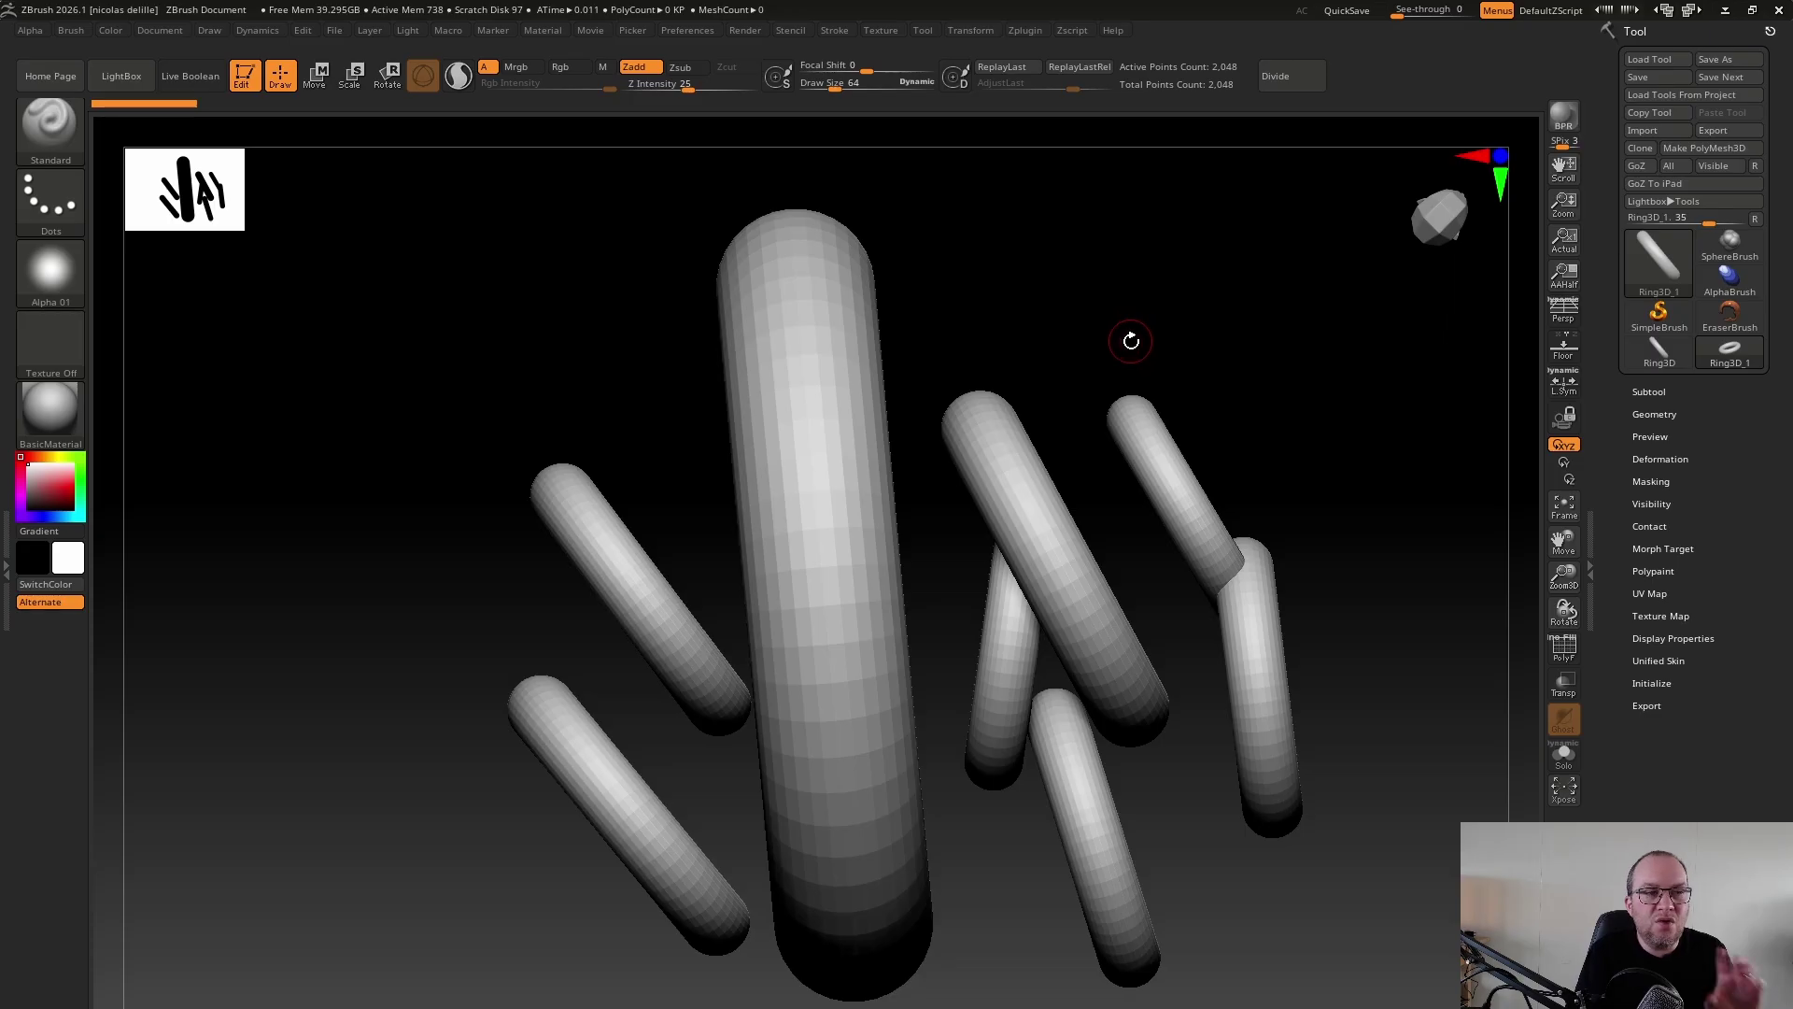
pyautogui.moveTo(1181, 316); pyautogui.dragTo(1136, 342)
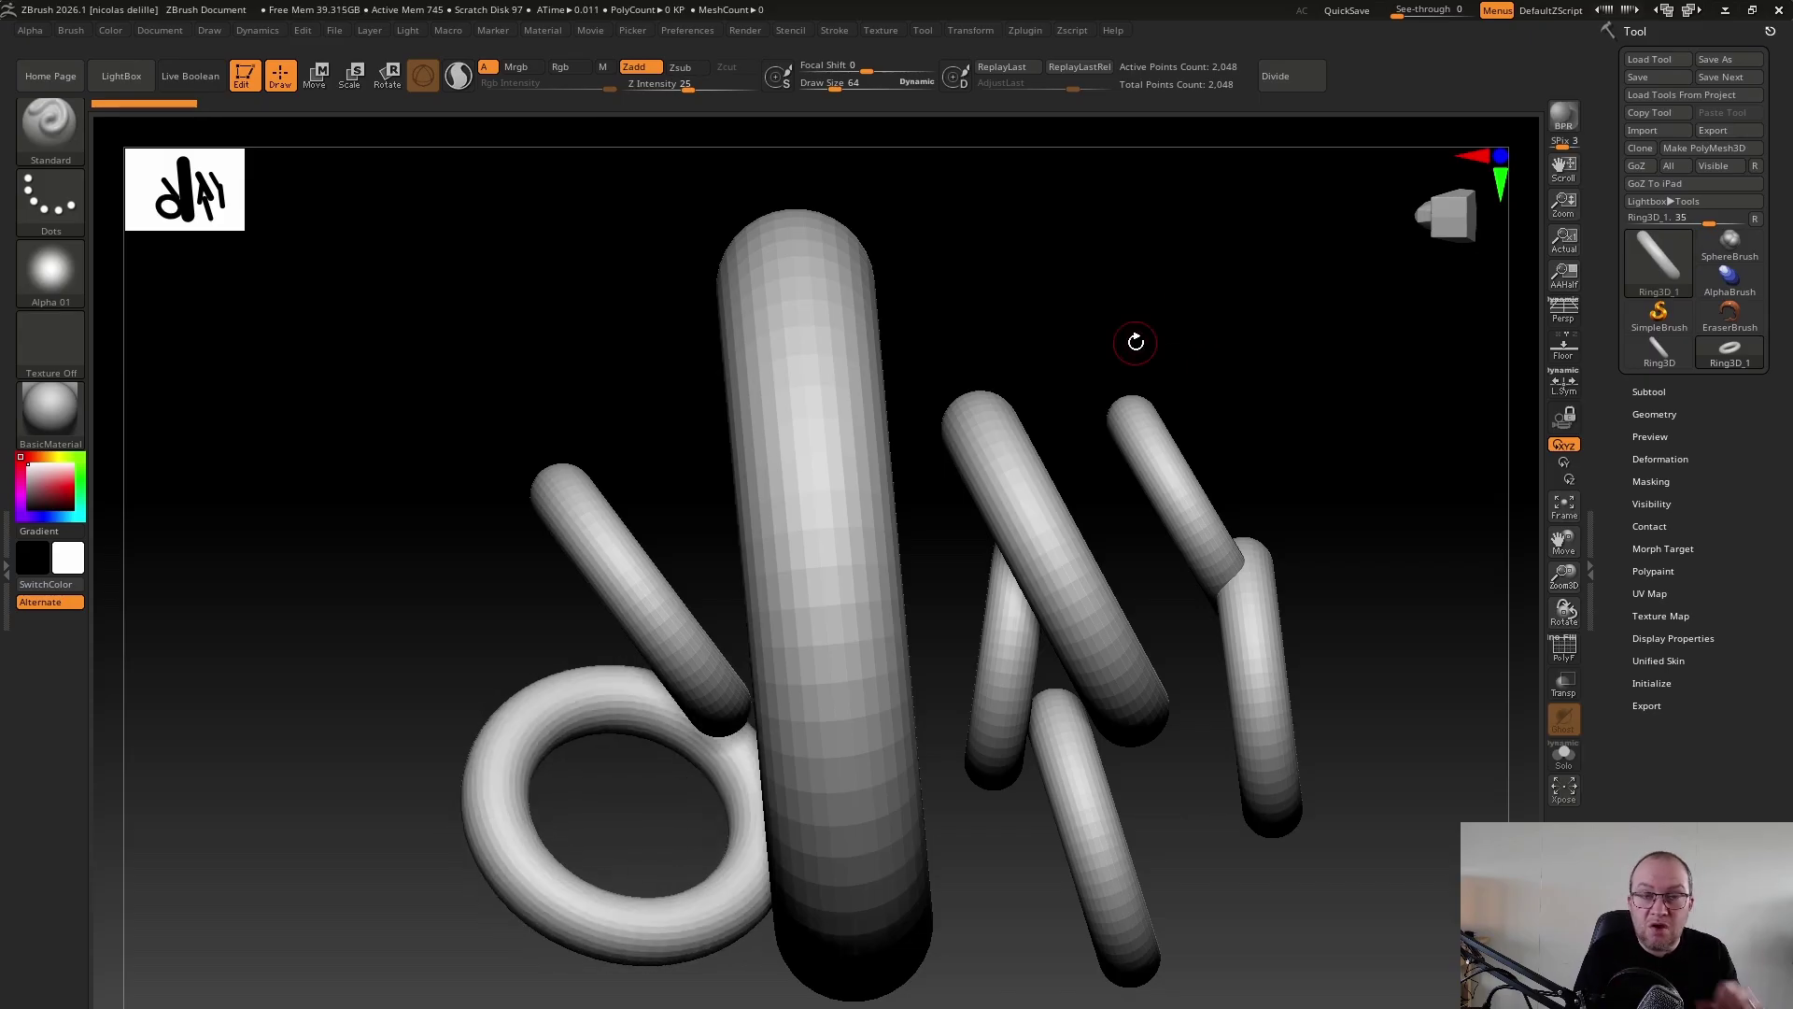
pyautogui.moveTo(1284, 395); pyautogui.dragTo(1274, 393)
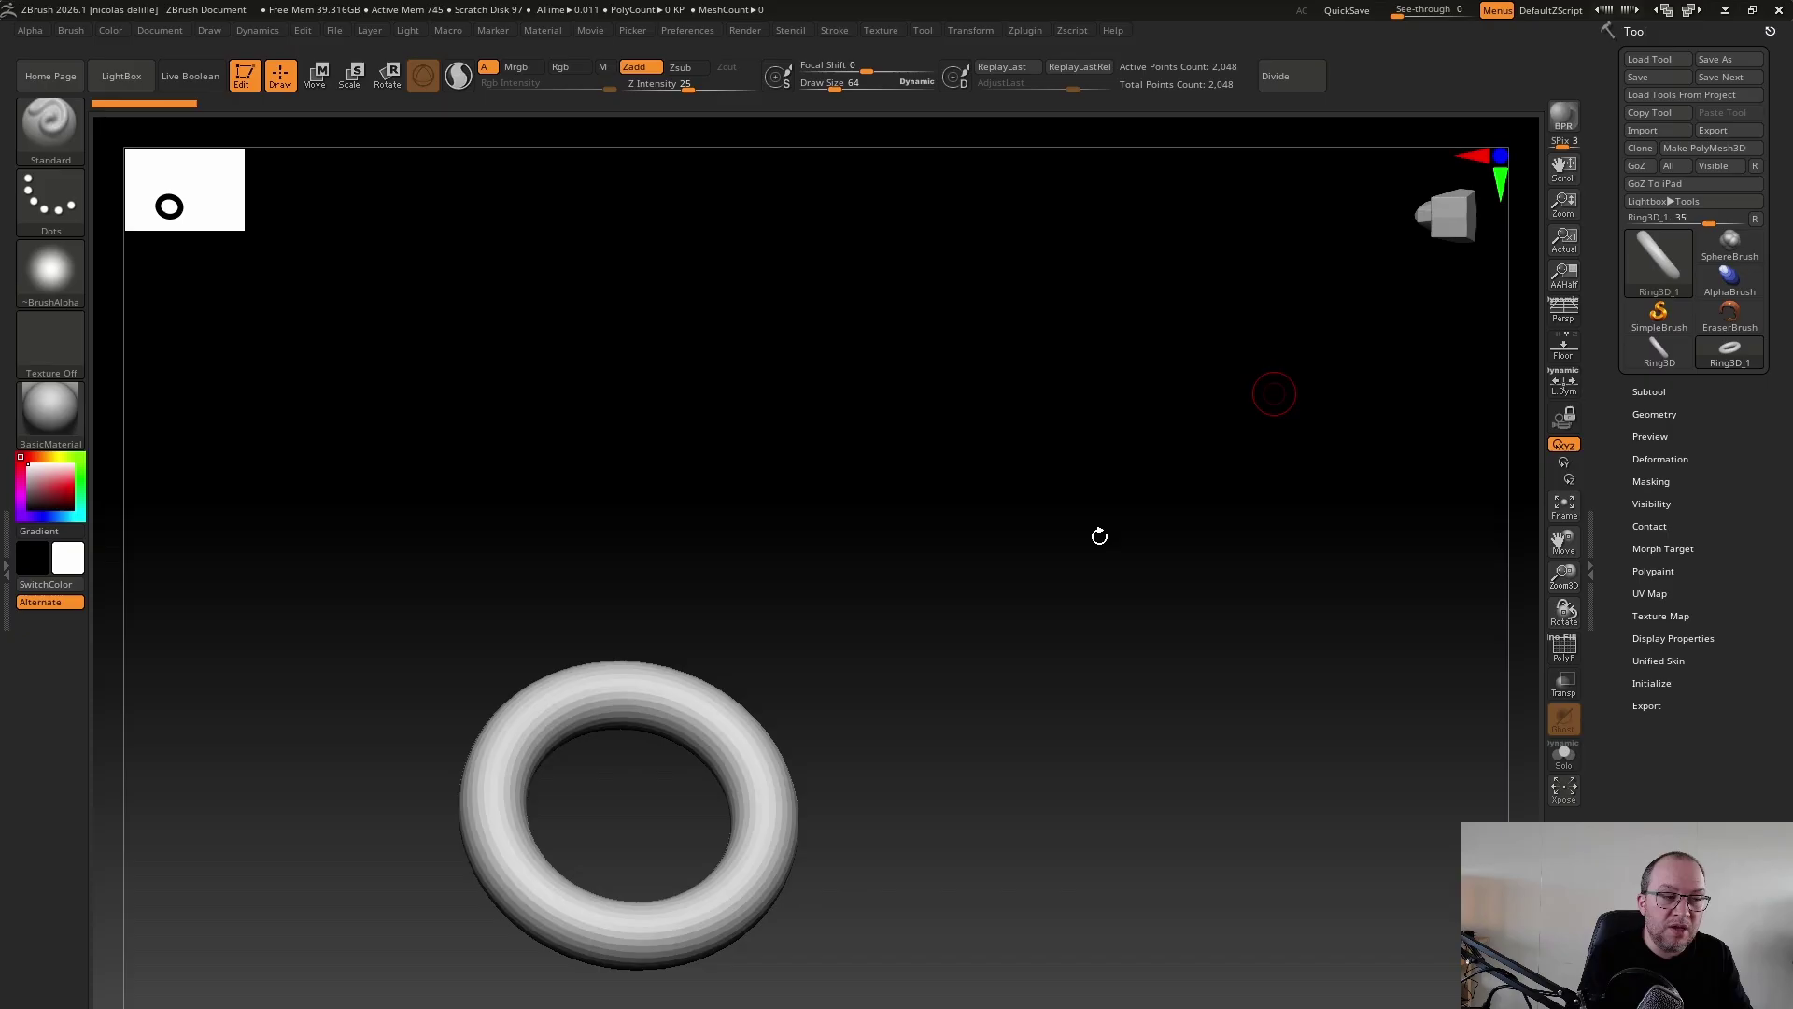
pyautogui.moveTo(1101, 532); pyautogui.dragTo(1234, 665)
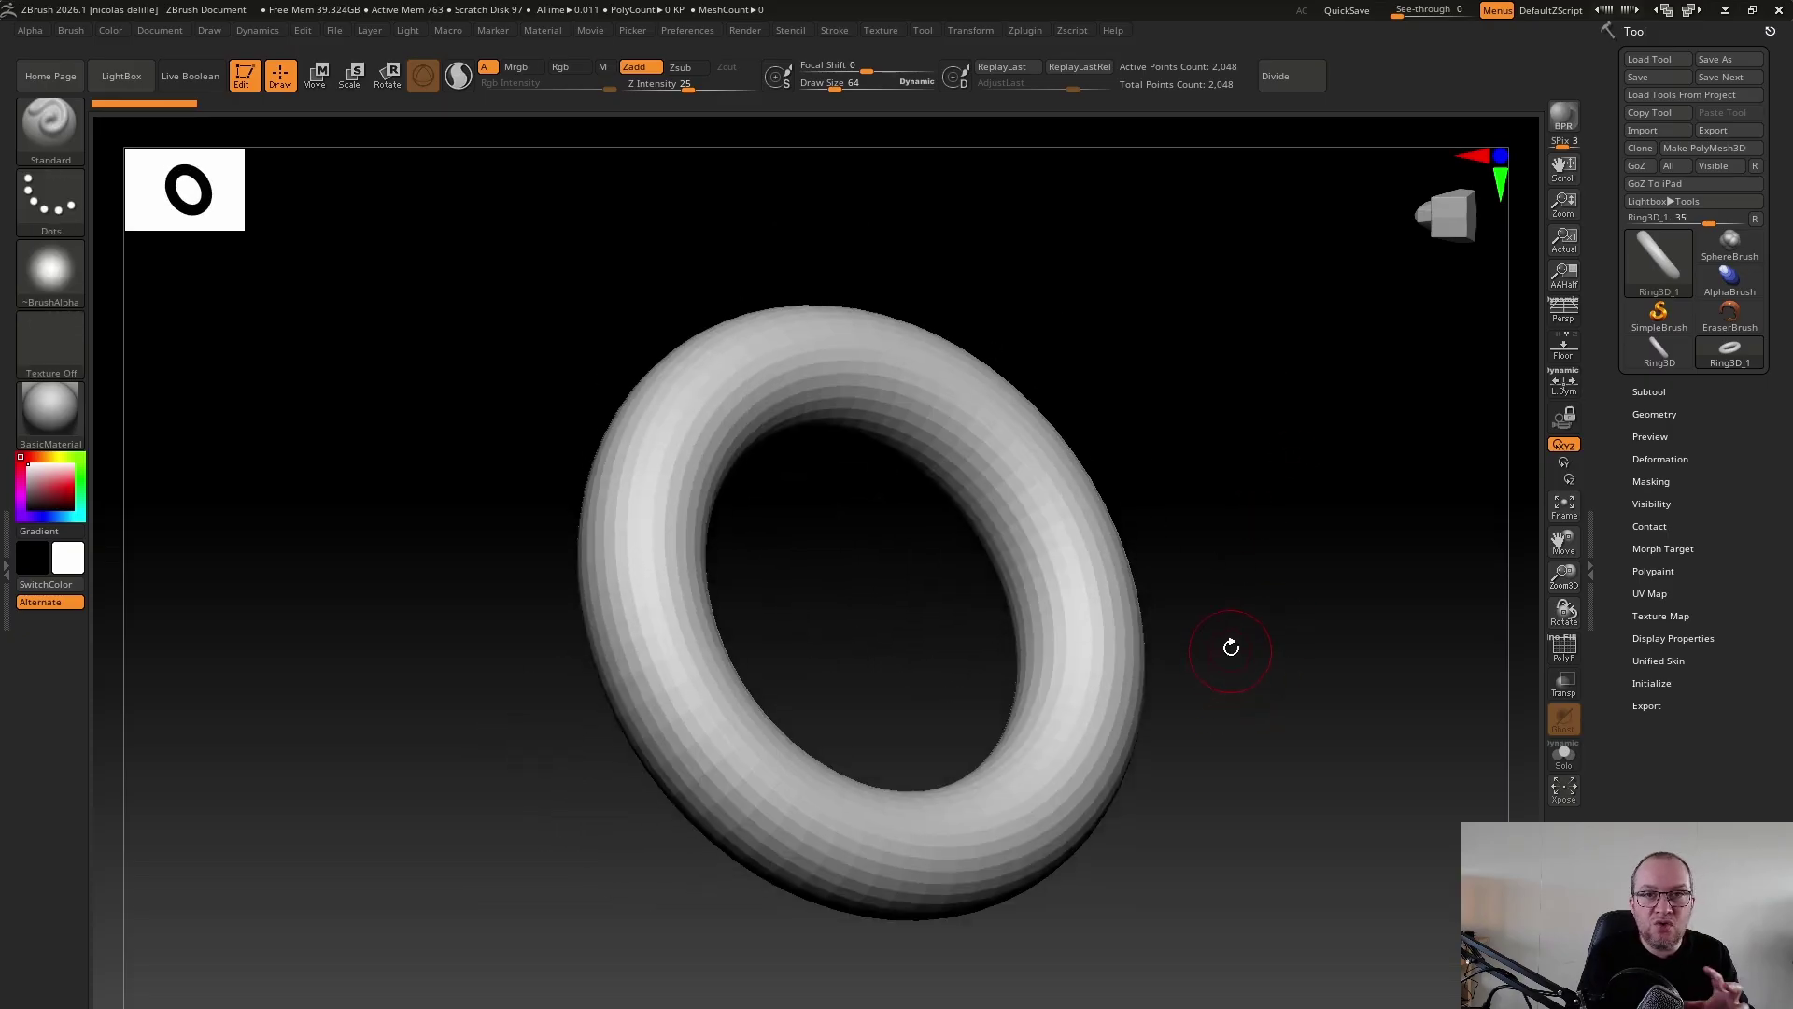
# Reinitialize ZBrush with Init ZBrush and confirm discarding the current tools and document
pyautogui.click(697, 31)
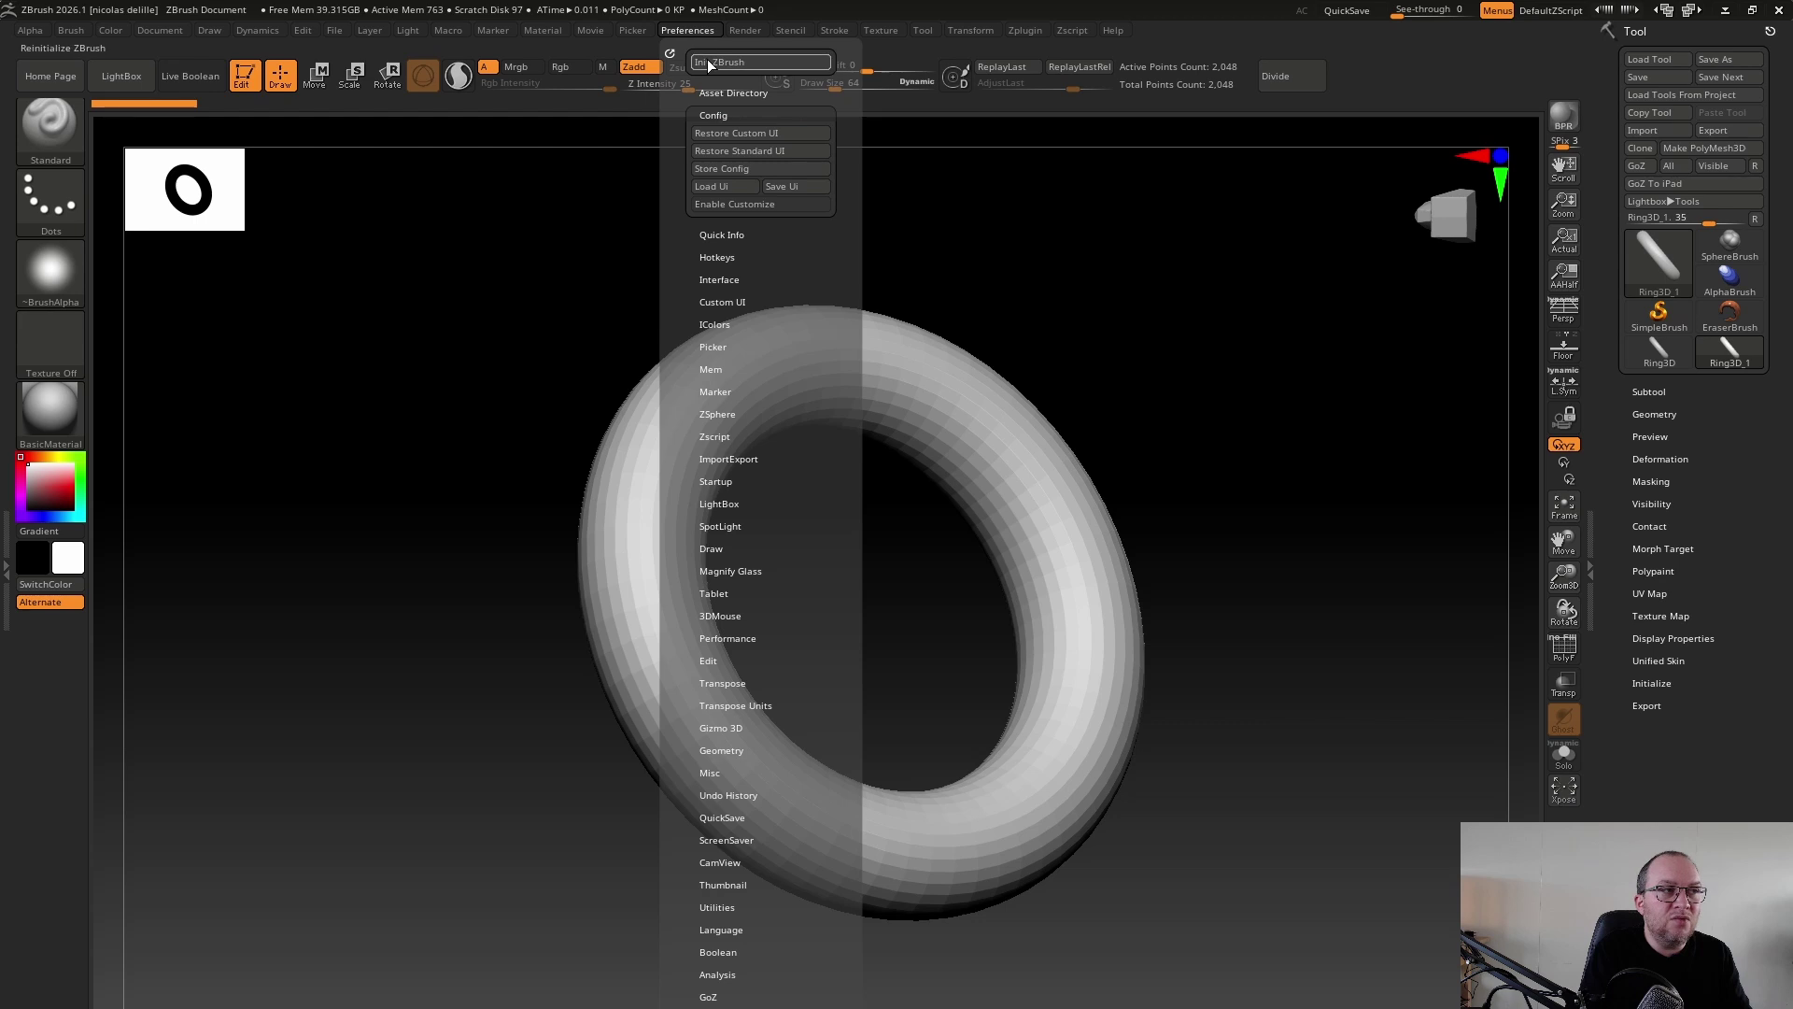
pyautogui.click(711, 63)
pyautogui.click(953, 622)
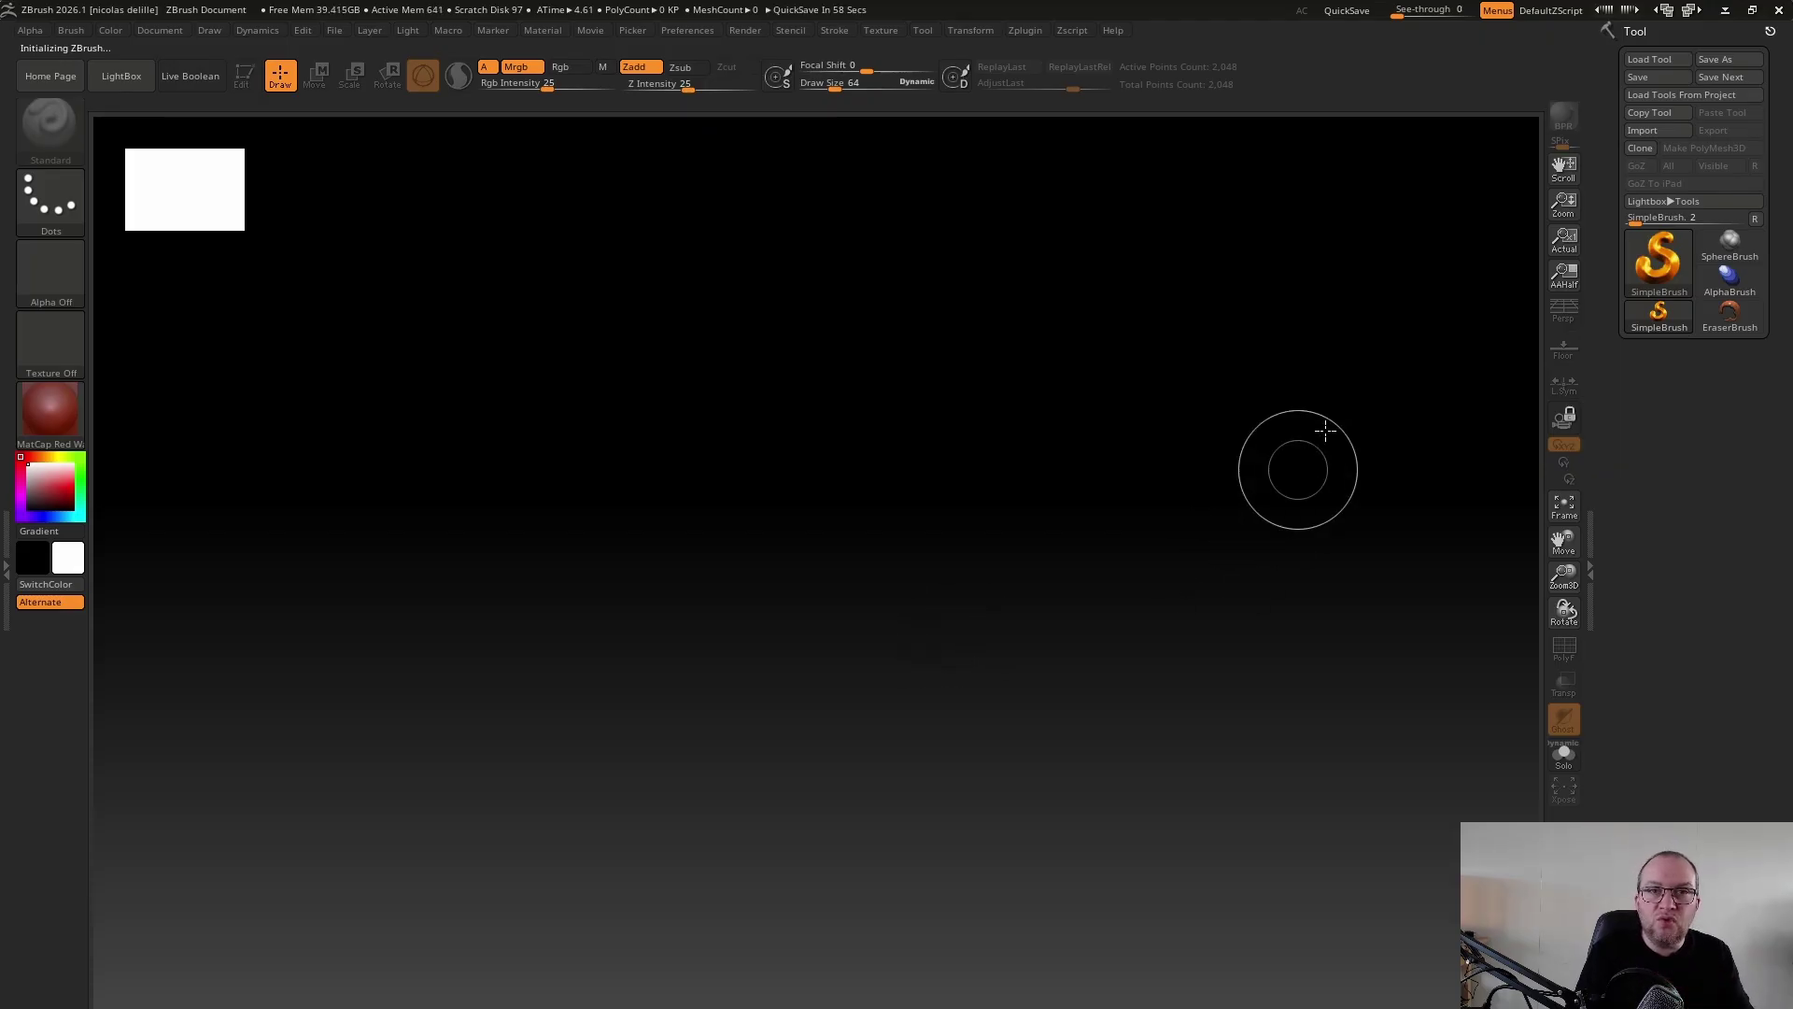
# Draw a large Ring3D mesh in the middle of the empty canvas and turn on Edit mode for it
pyautogui.click(1655, 262)
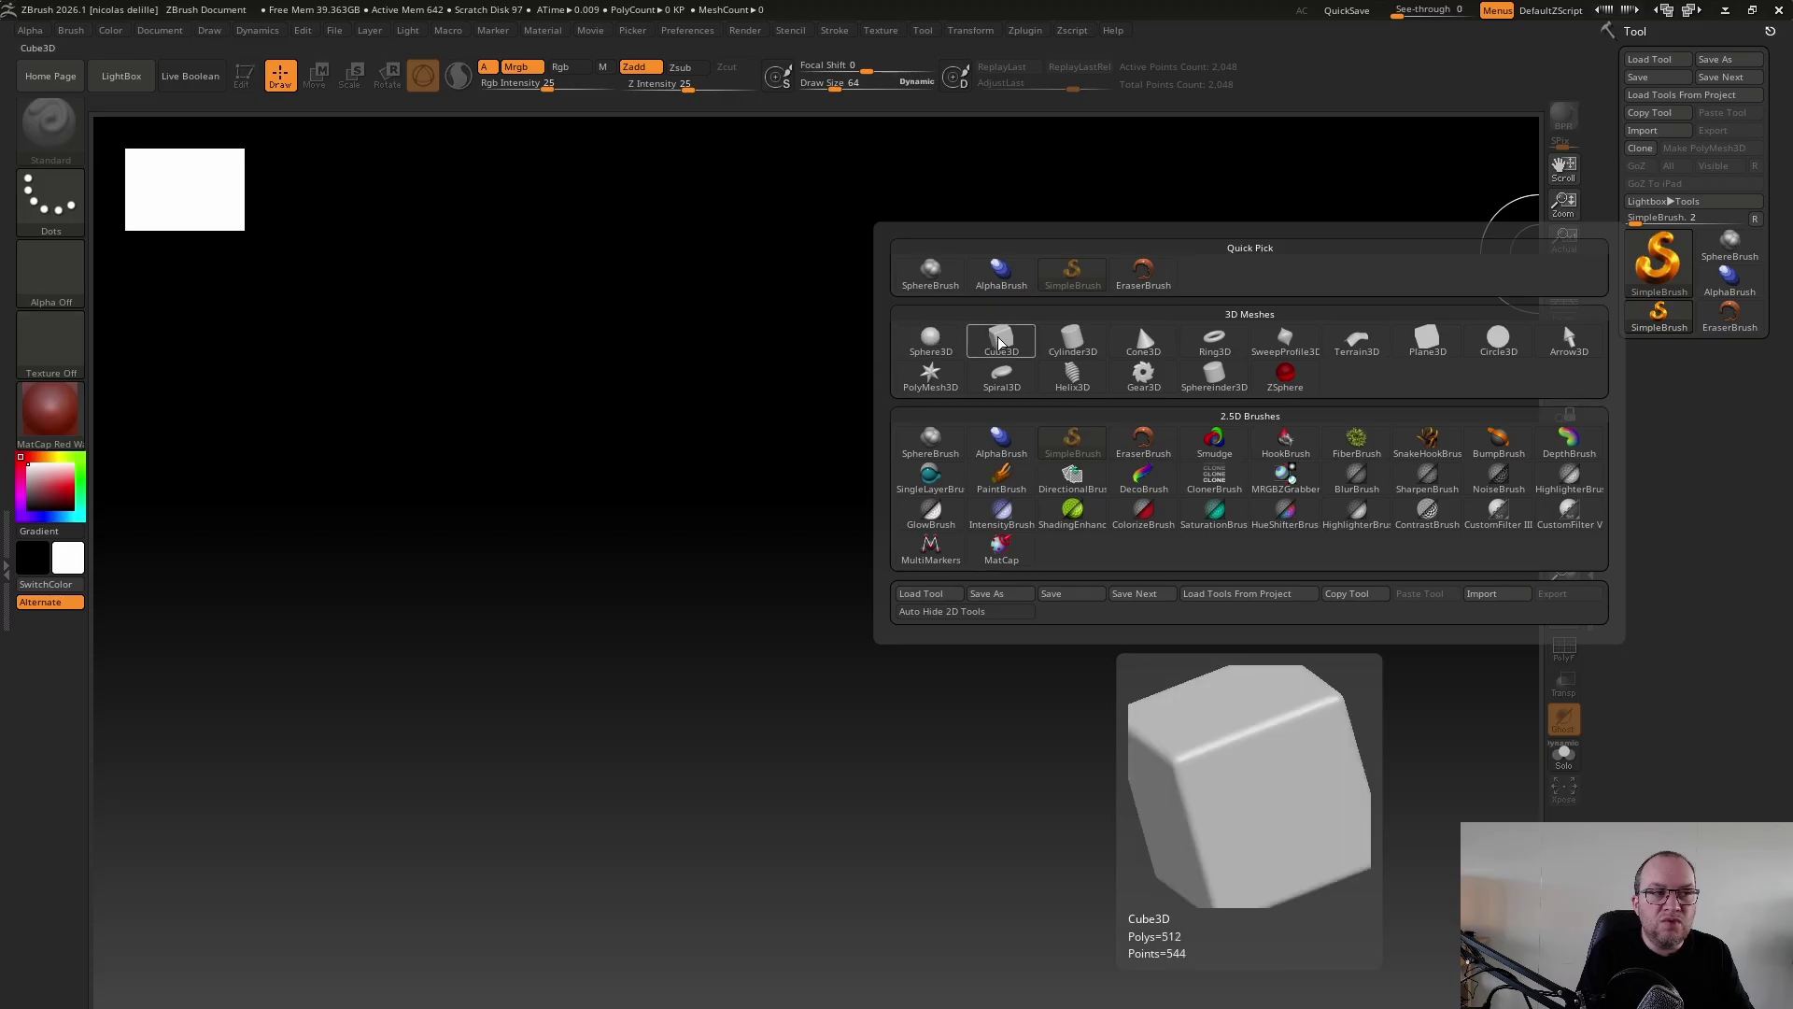
pyautogui.click(1214, 338)
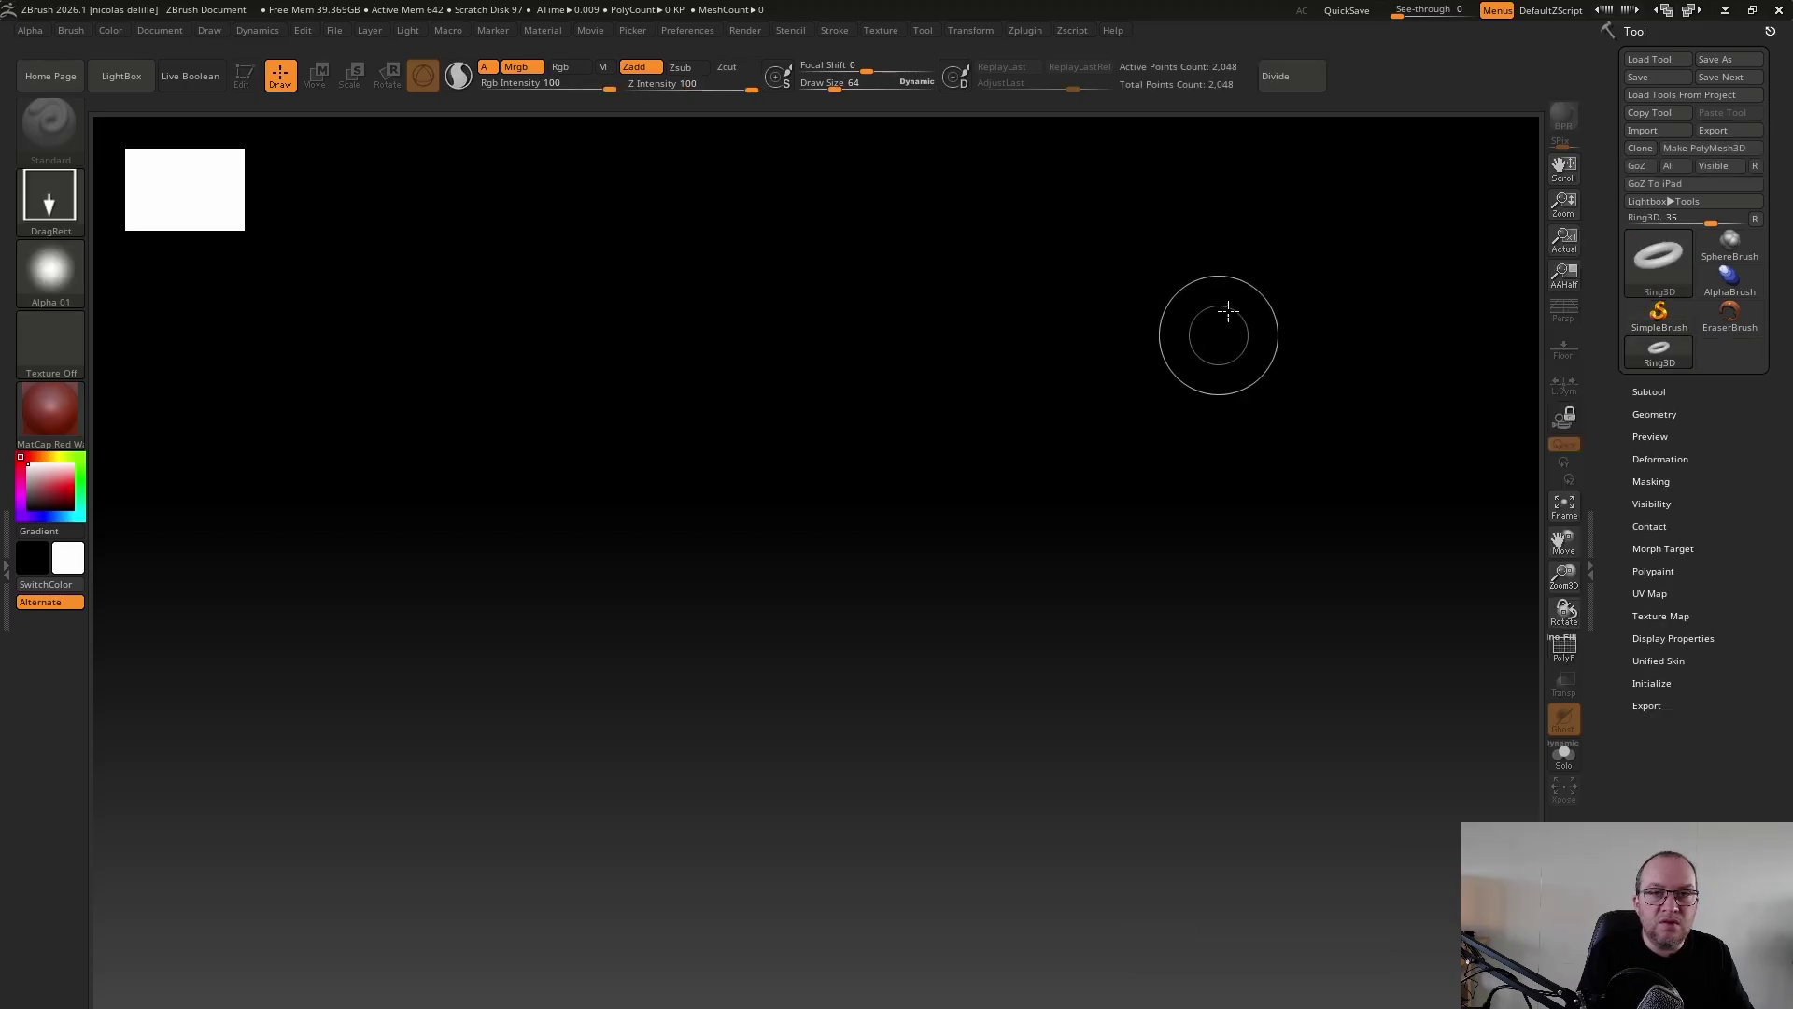
pyautogui.moveTo(877, 564)
pyautogui.mouseDown()
pyautogui.moveTo(1281, 508)
pyautogui.moveTo(1410, 516)
pyautogui.mouseUp()
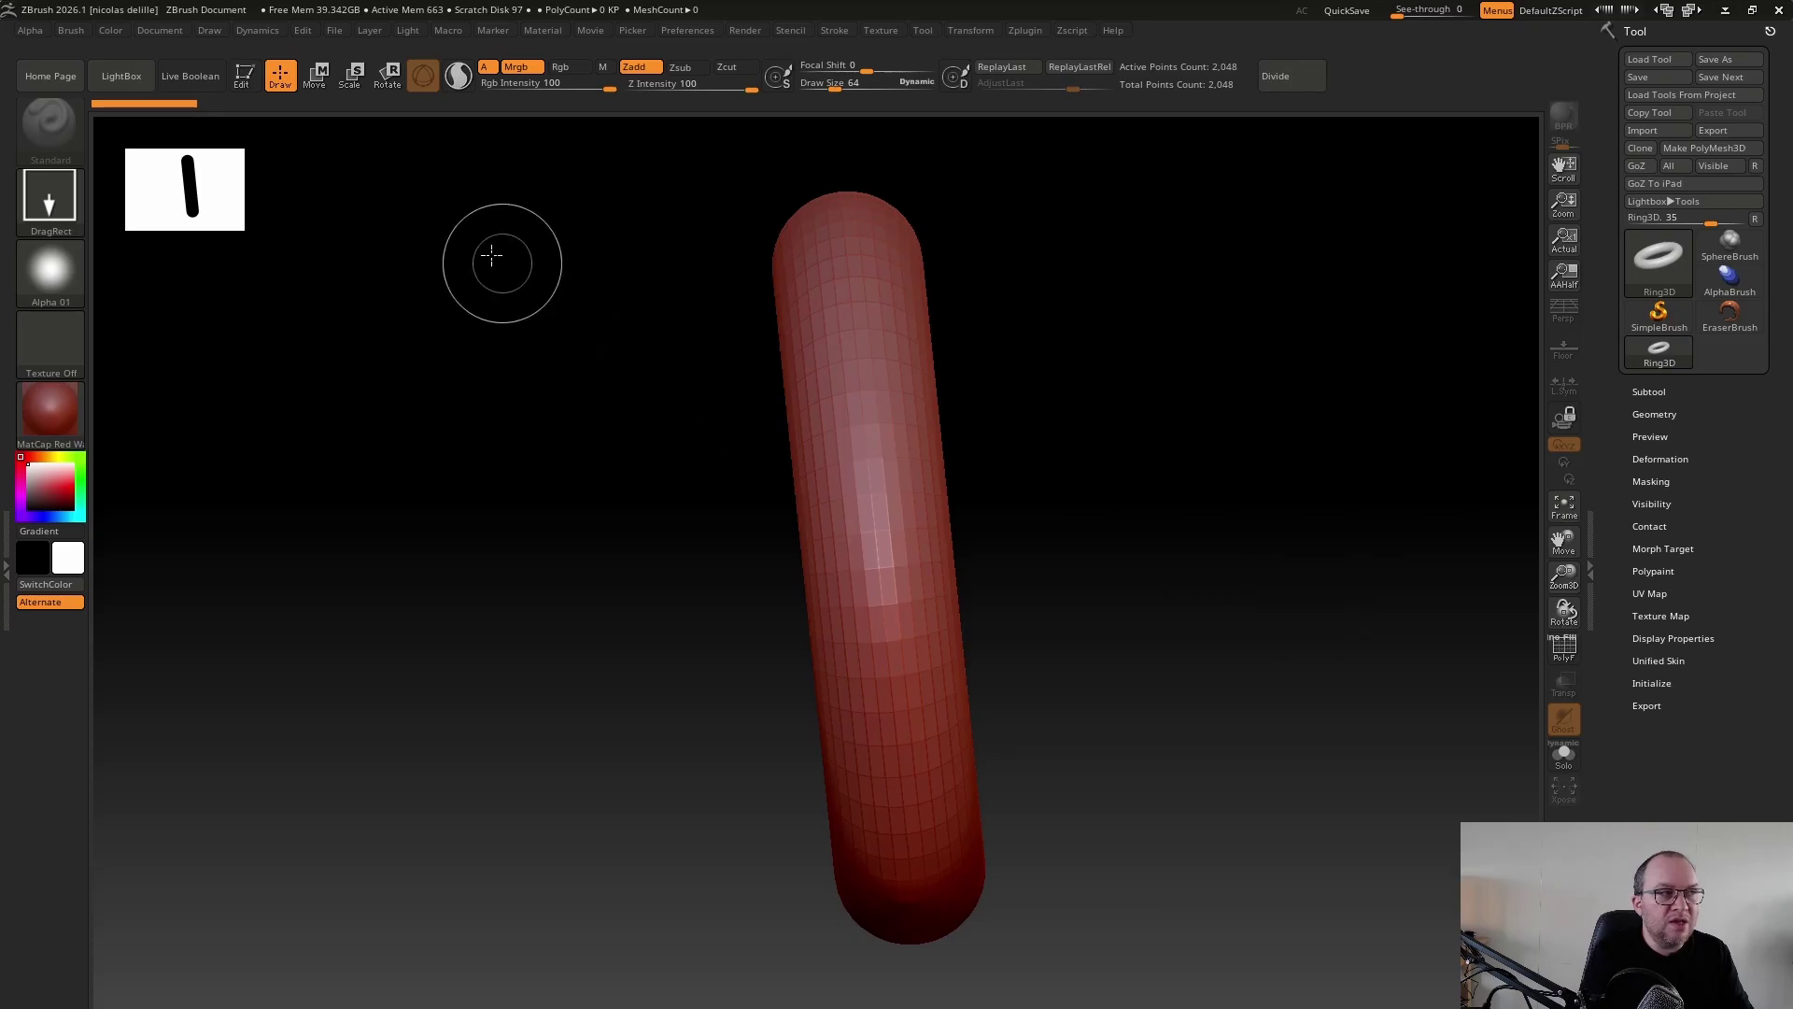
pyautogui.click(242, 81)
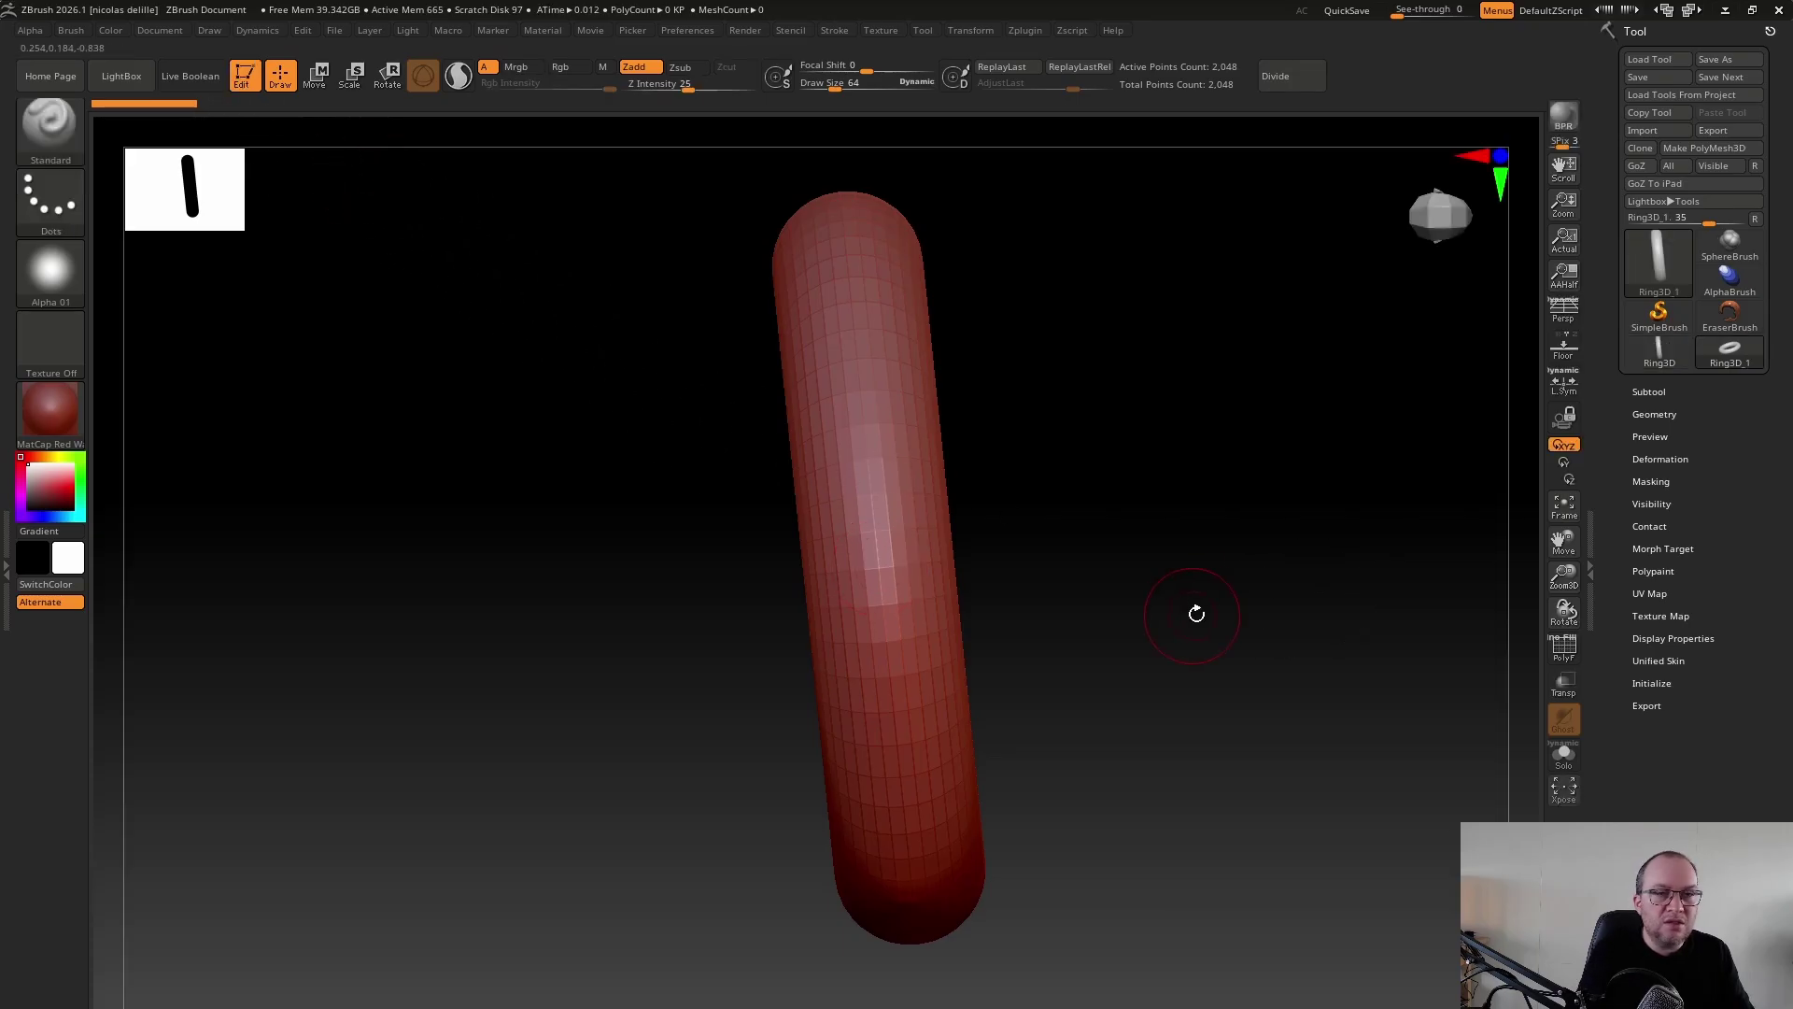
# Demonstrate rotating, moving and zooming the view of the ring directly from the empty canvas area
pyautogui.moveTo(1187, 629); pyautogui.dragTo(1375, 614)
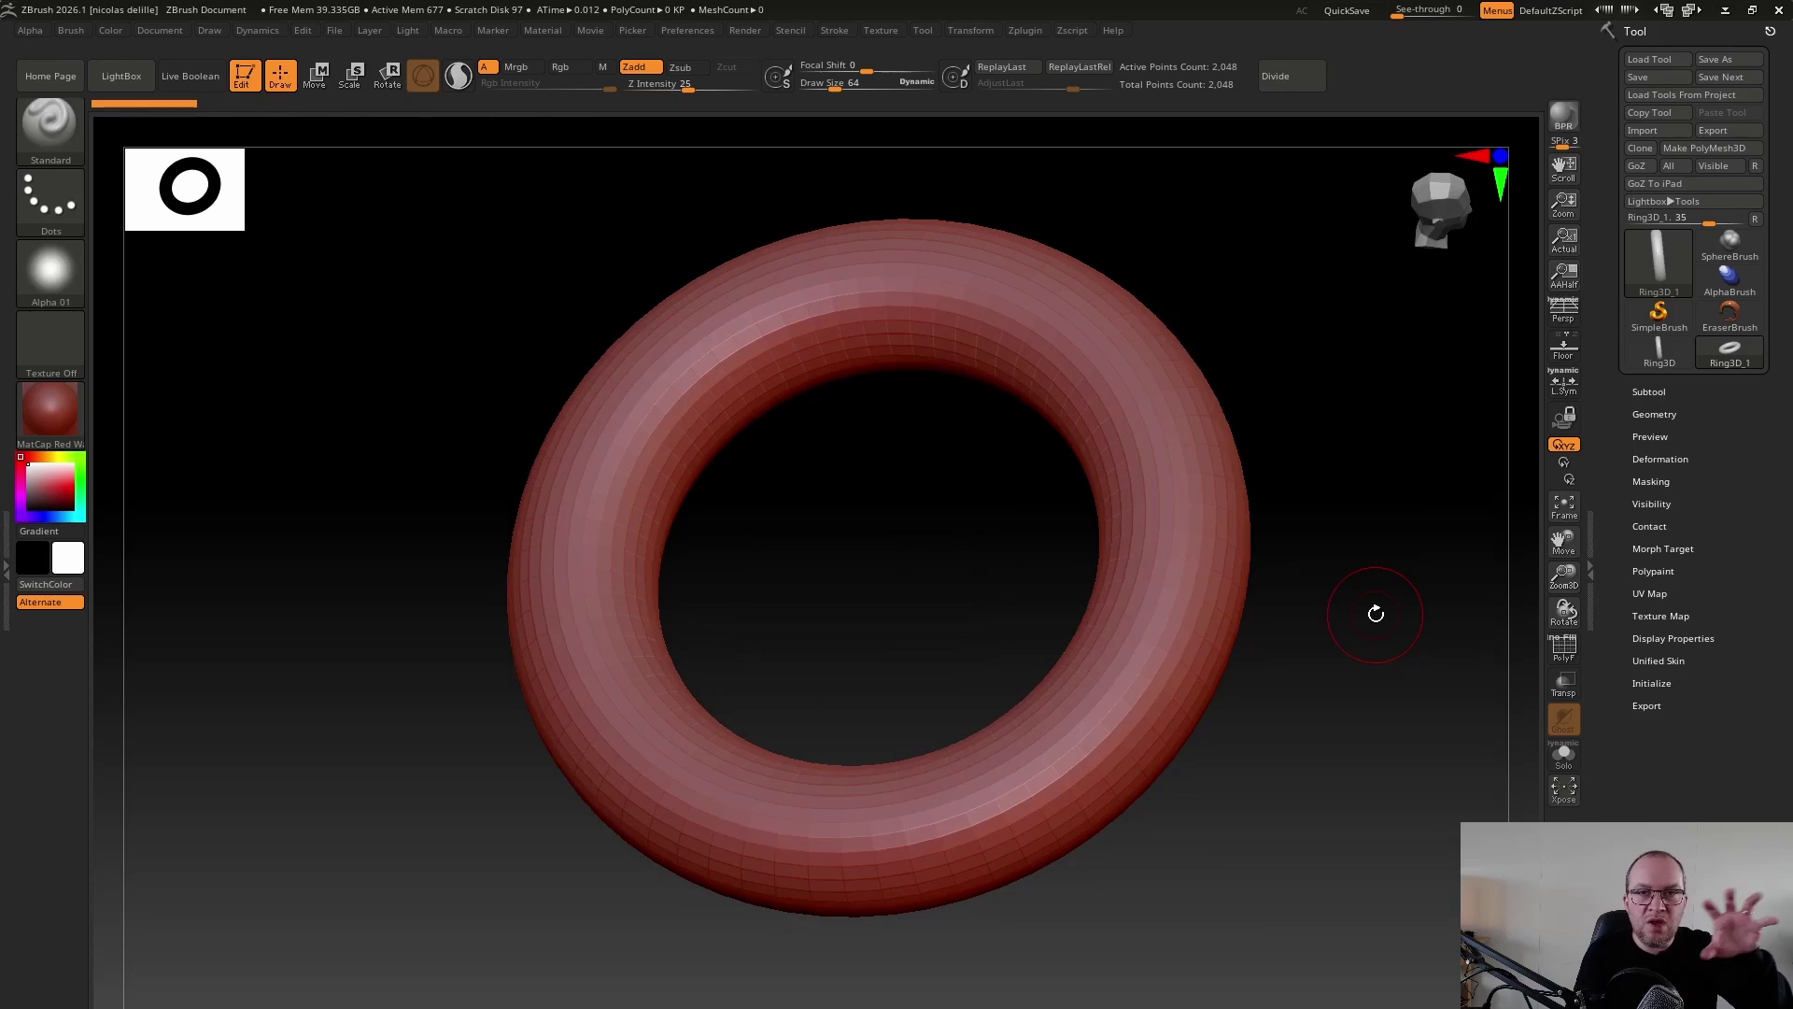
pyautogui.moveTo(1341, 704); pyautogui.dragTo(1408, 650)
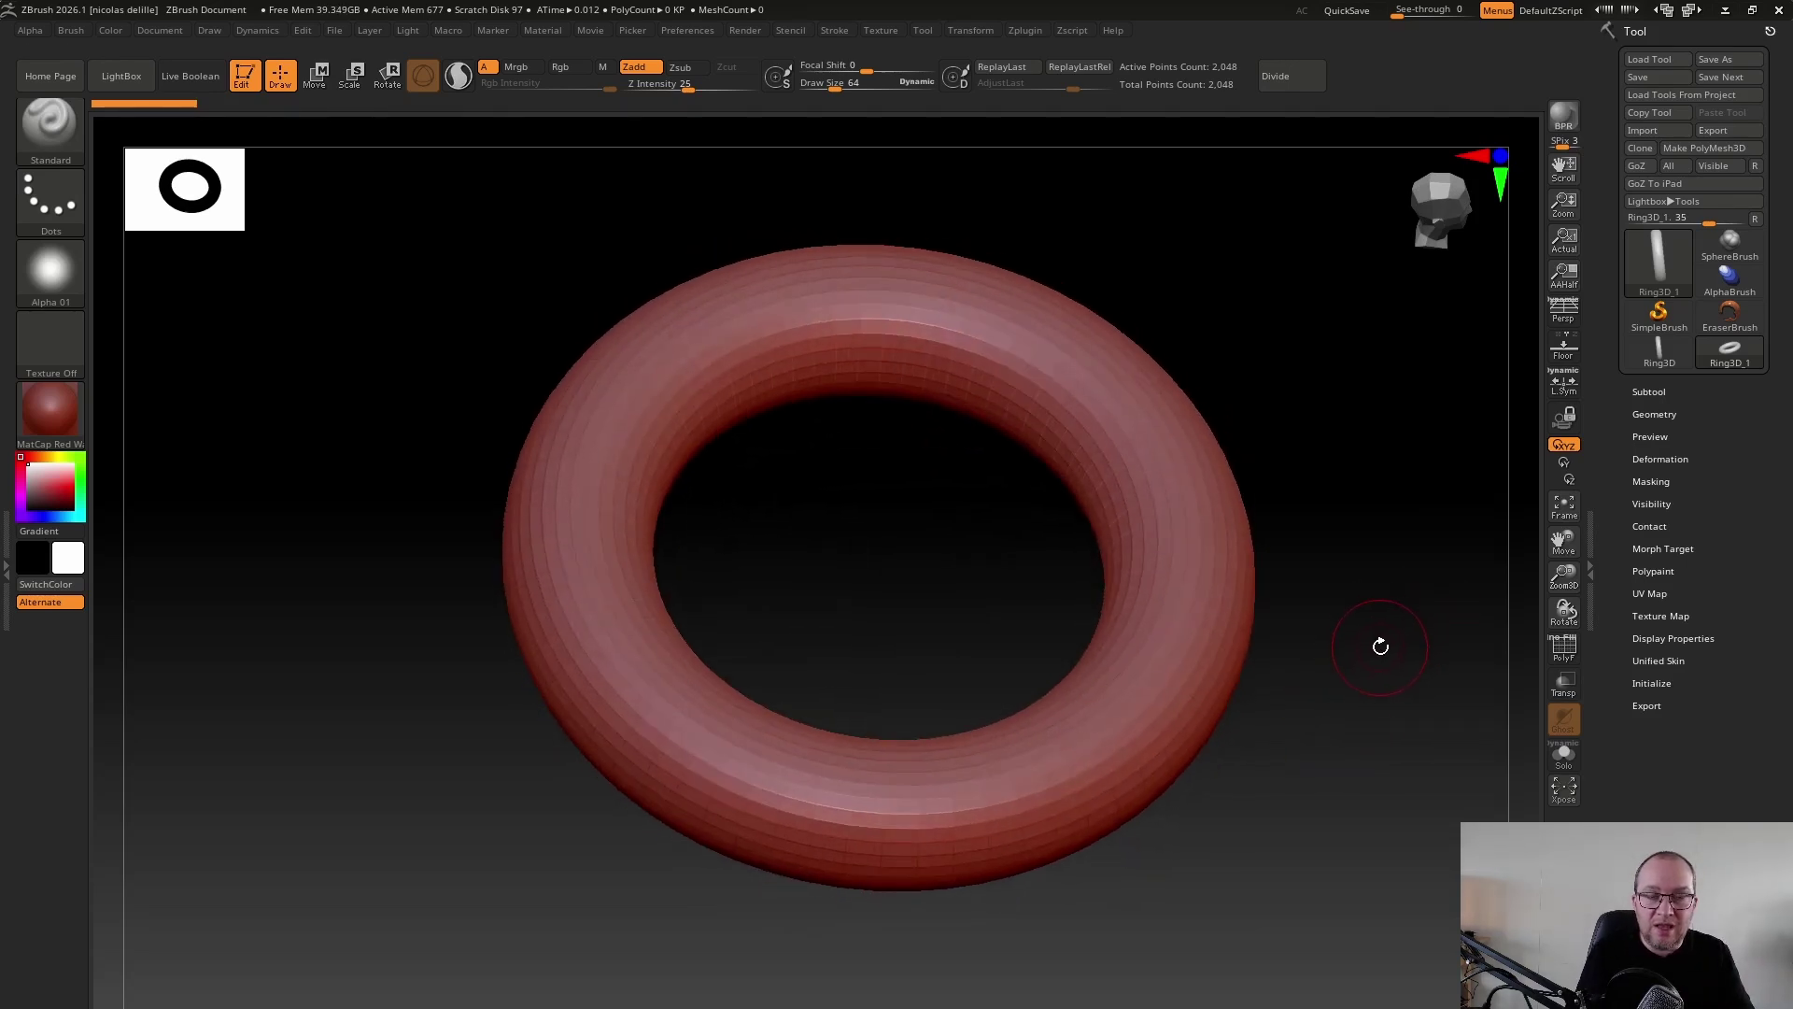
pyautogui.moveTo(1386, 641)
pyautogui.keyDown('alt'); pyautogui.mouseDown()
pyautogui.moveTo(1257, 600)
pyautogui.moveTo(1152, 728)
pyautogui.moveTo(1401, 572)
pyautogui.moveTo(1087, 605)
pyautogui.moveTo(1357, 672)
pyautogui.moveTo(1361, 585)
pyautogui.moveTo(1341, 576)
pyautogui.moveTo(1358, 554)
pyautogui.moveTo(1347, 609)
pyautogui.moveTo(1329, 528)
pyautogui.moveTo(1325, 653)
pyautogui.moveTo(1327, 576)
pyautogui.mouseUp(); pyautogui.keyUp('alt')
pyautogui.press('ctrl')
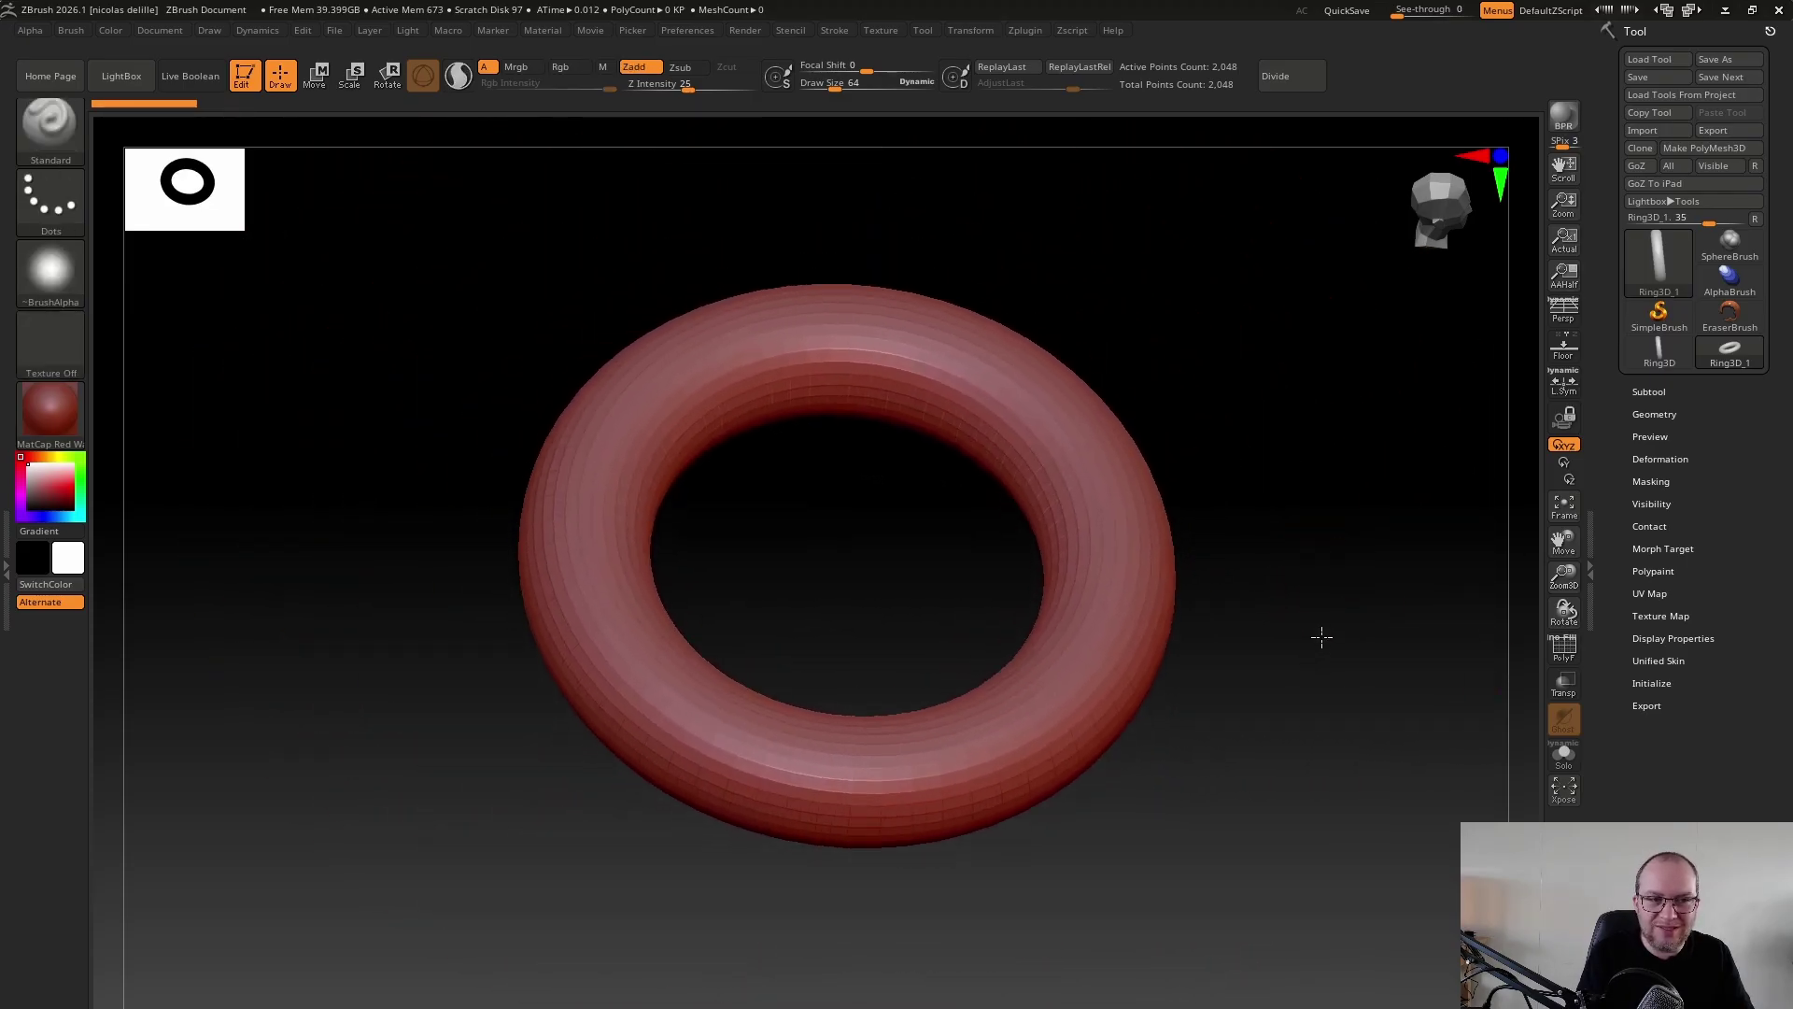
pyautogui.moveTo(1321, 637); pyautogui.dragTo(1318, 652)
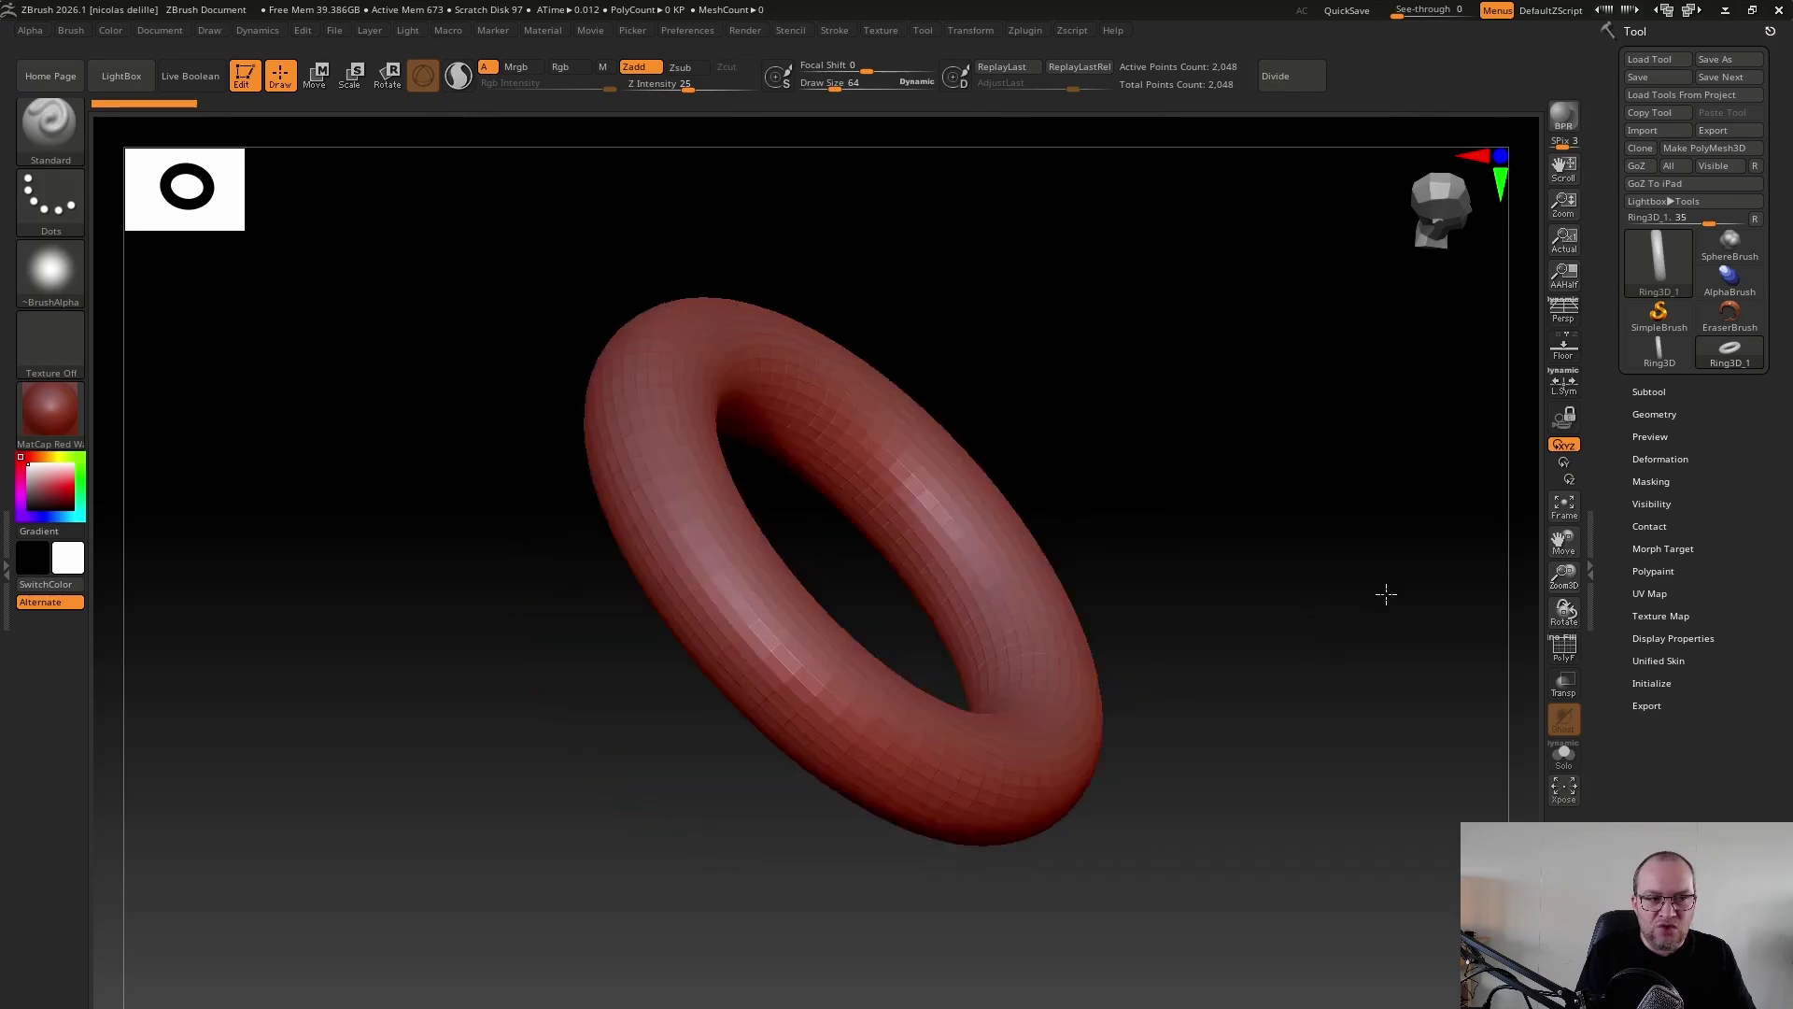
pyautogui.moveTo(1263, 687); pyautogui.dragTo(1356, 615)
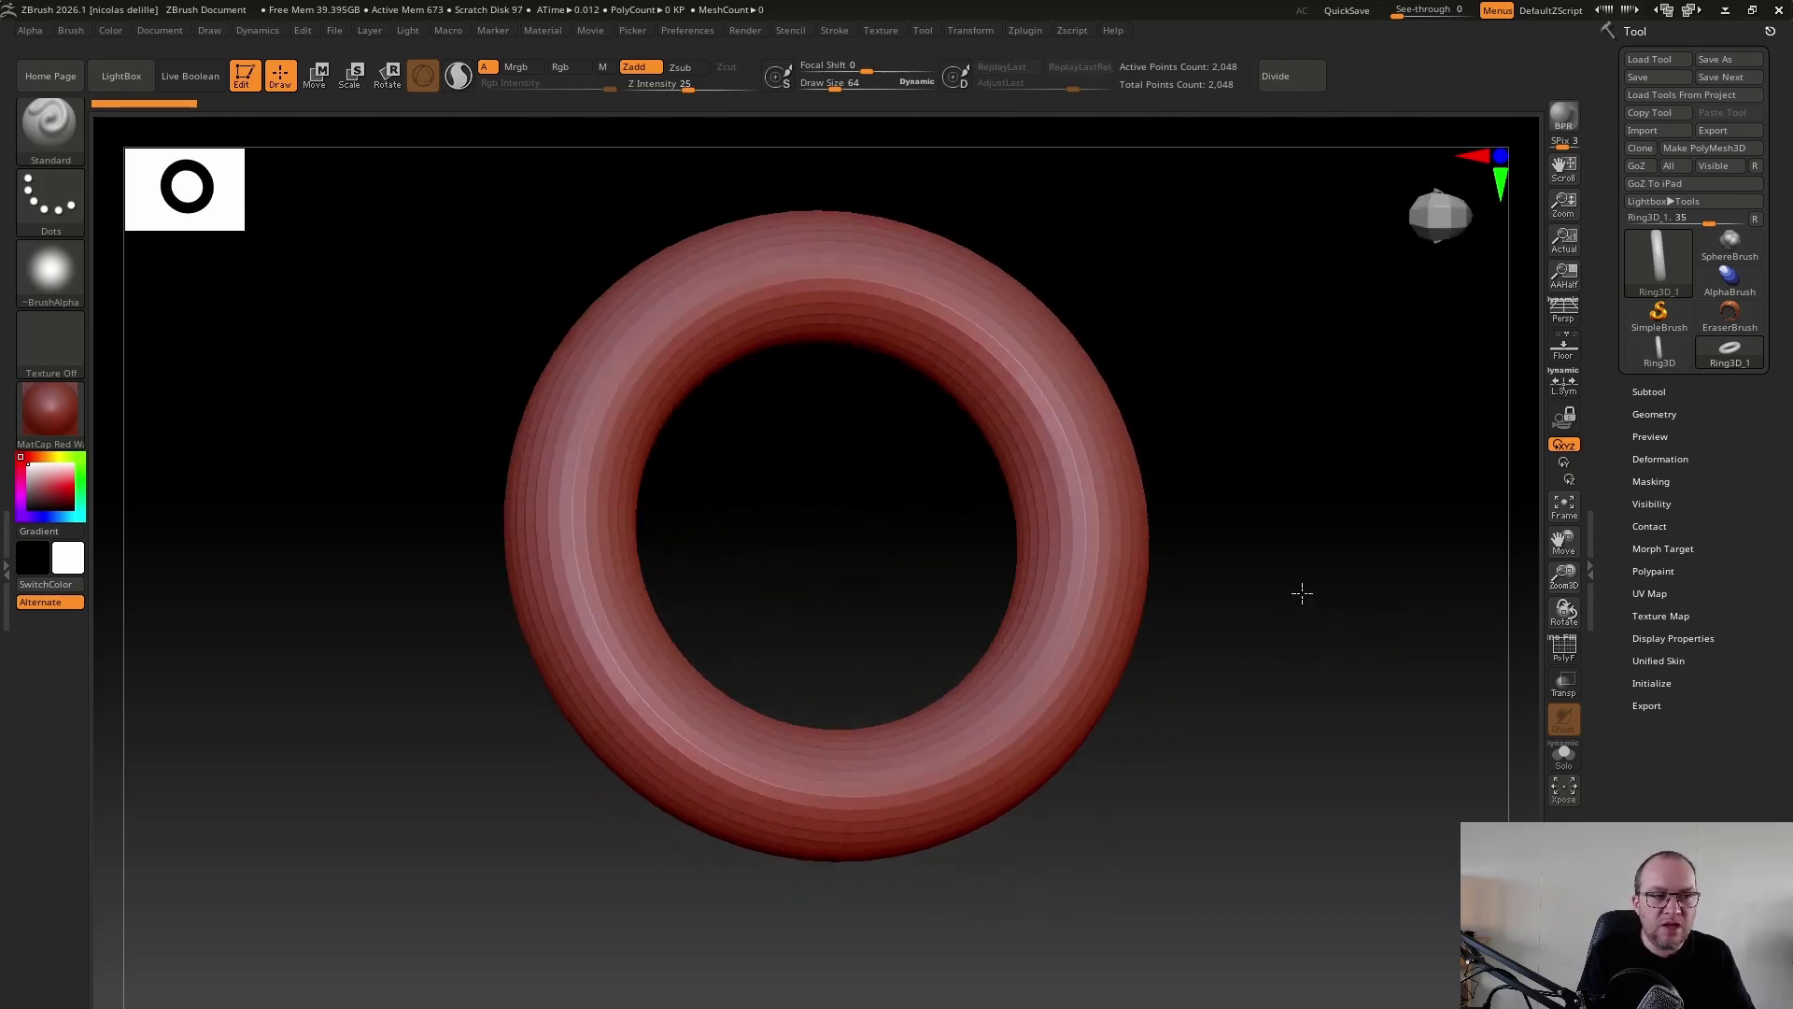
pyautogui.keyDown('alt'); pyautogui.moveTo(1302, 592); pyautogui.dragTo(1393, 650); pyautogui.keyUp('alt')
pyautogui.keyDown('alt'); pyautogui.moveTo(1284, 626); pyautogui.dragTo(1345, 624); pyautogui.keyUp('alt')
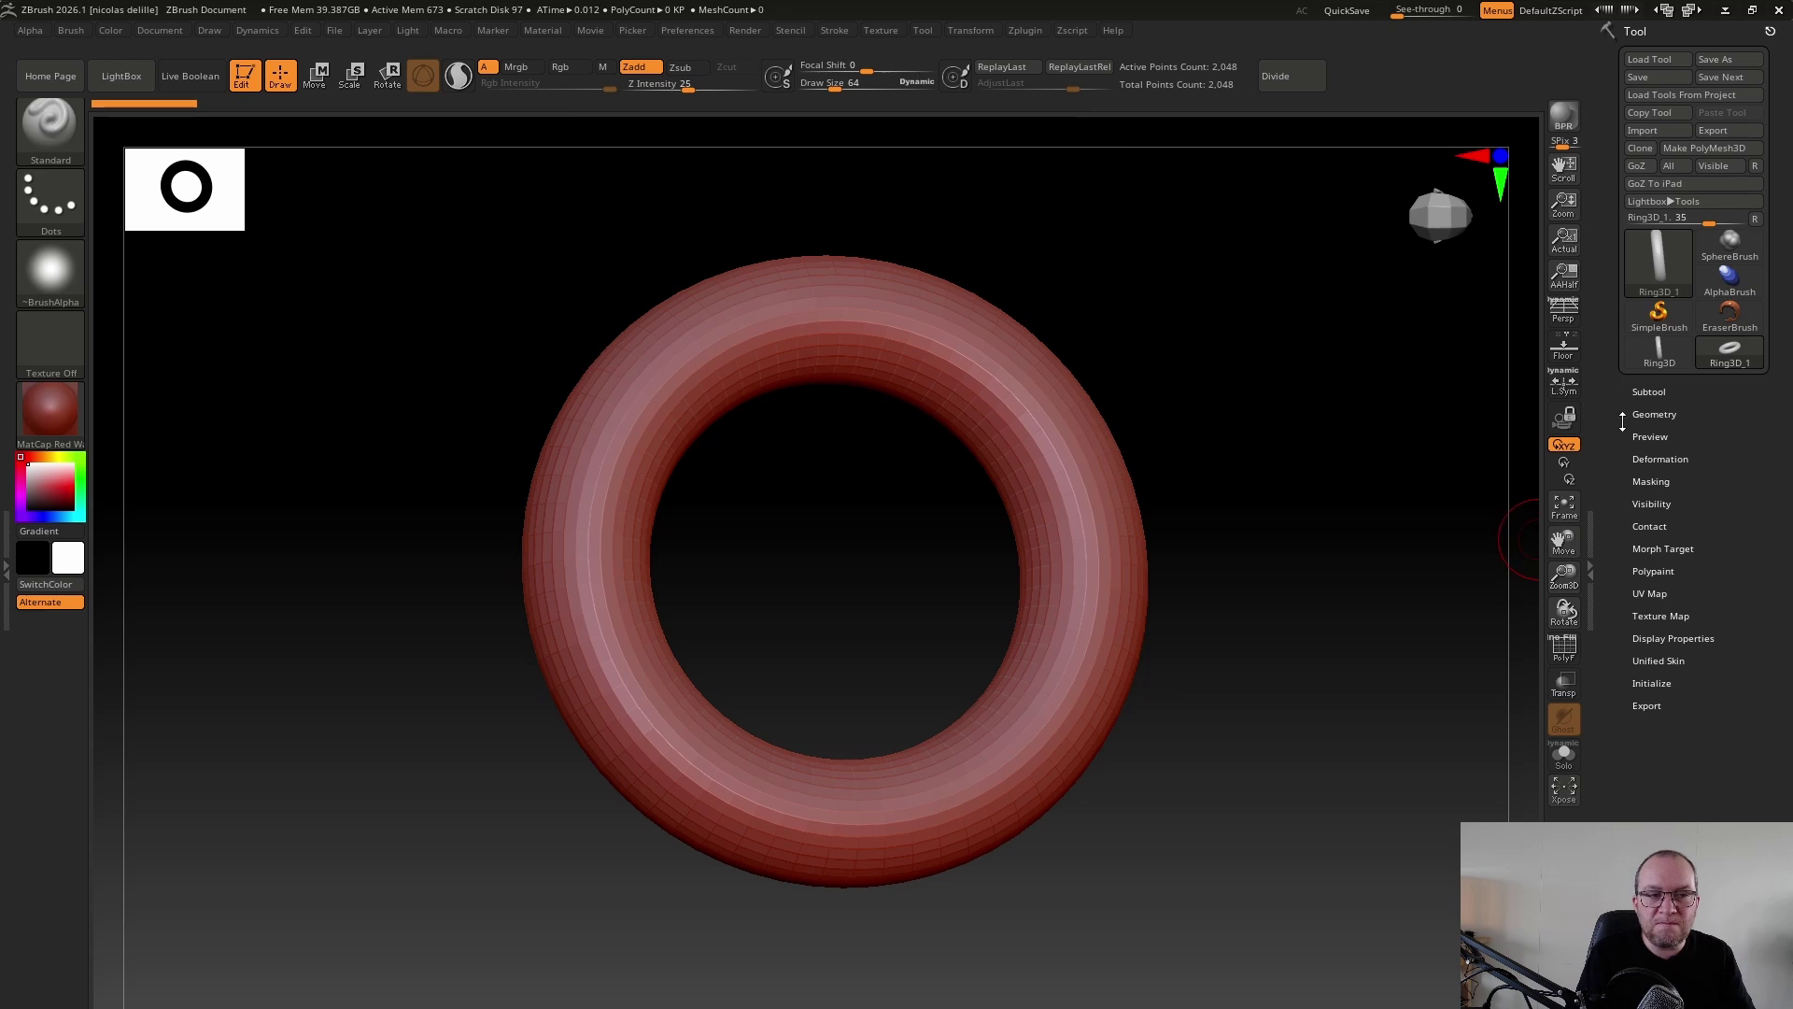
# Try the Move and Zoom3D view controls on the ring, zoom the document in and restore its actual size
pyautogui.moveTo(1563, 542); pyautogui.dragTo(1579, 532)
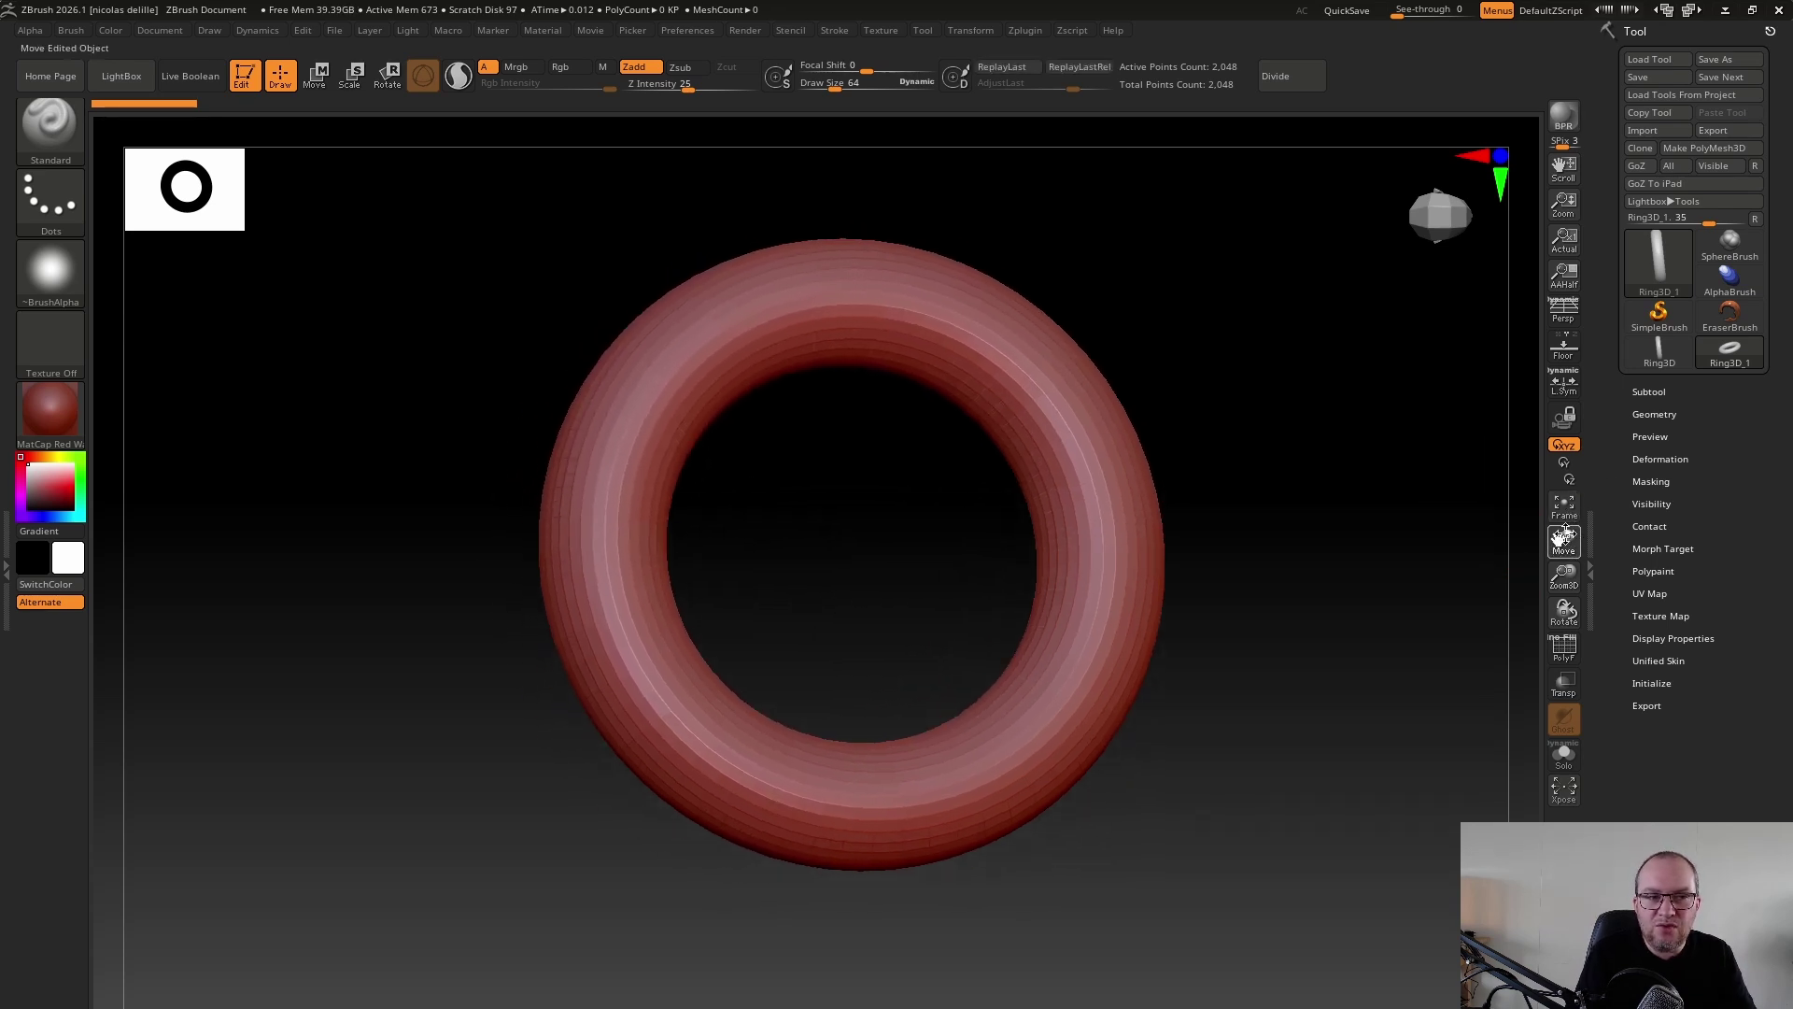
pyautogui.moveTo(1564, 576); pyautogui.dragTo(1599, 598)
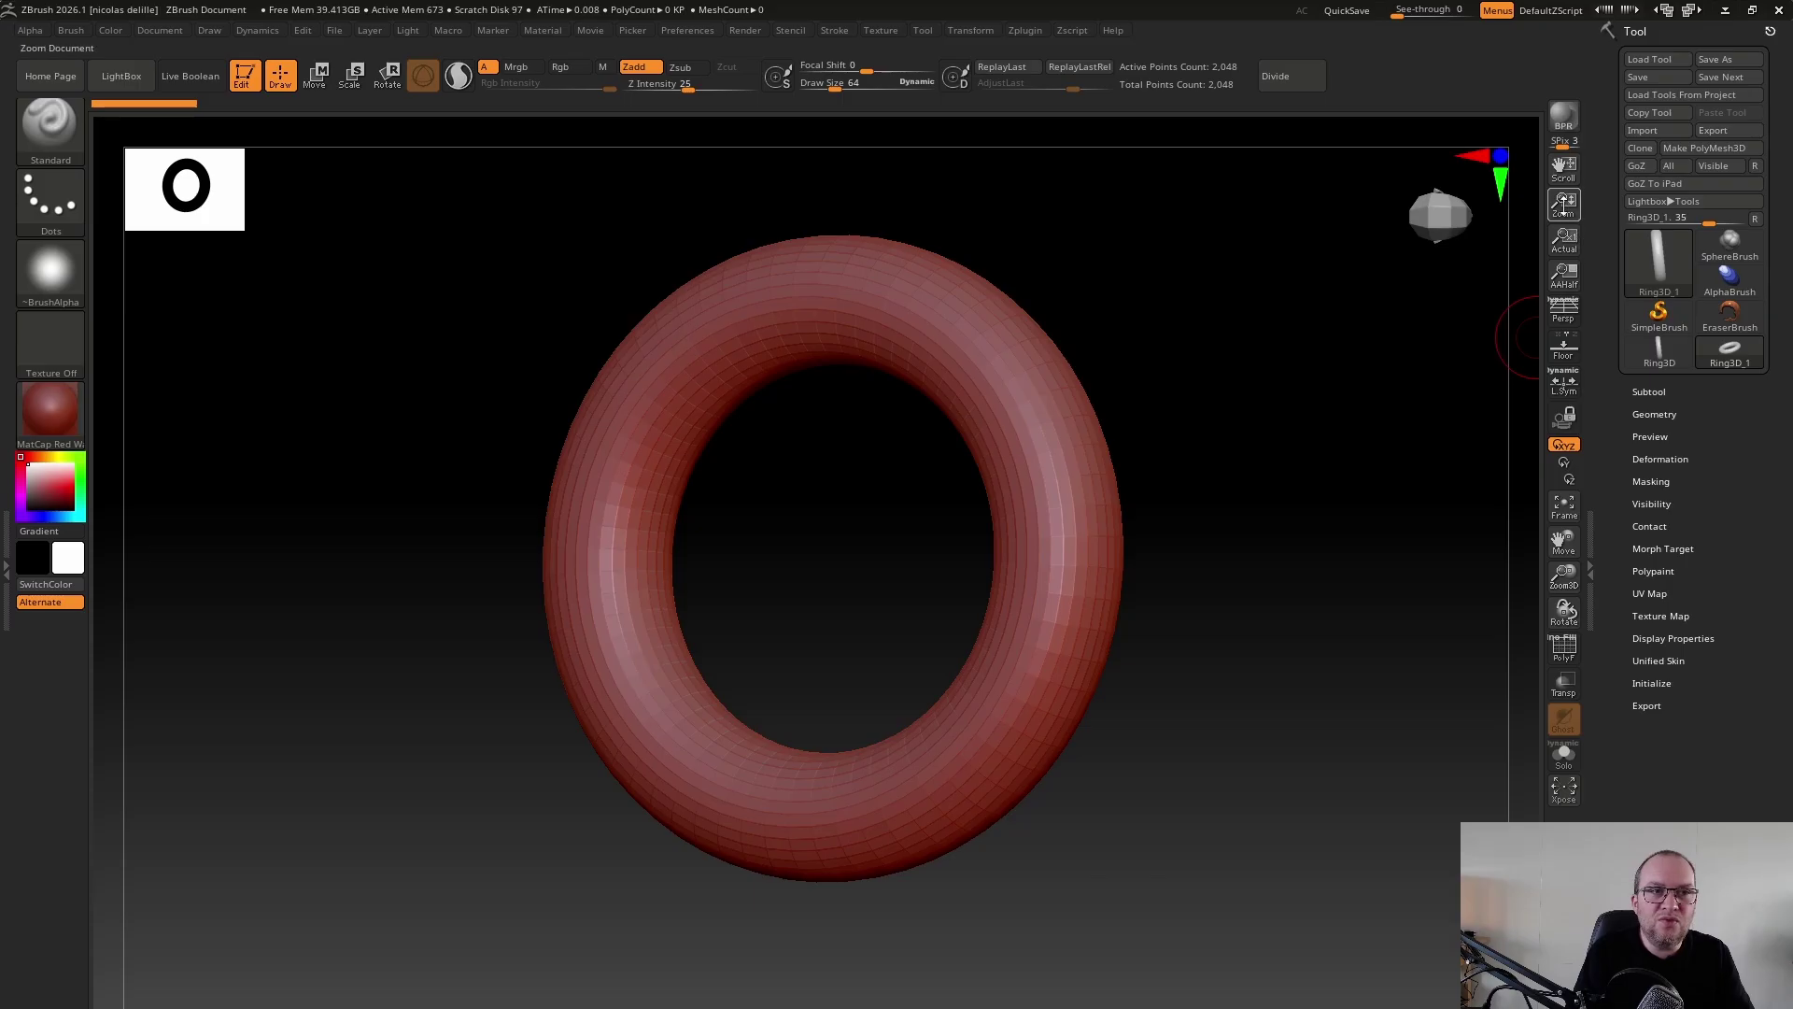
pyautogui.moveTo(1563, 204); pyautogui.dragTo(1402, 373)
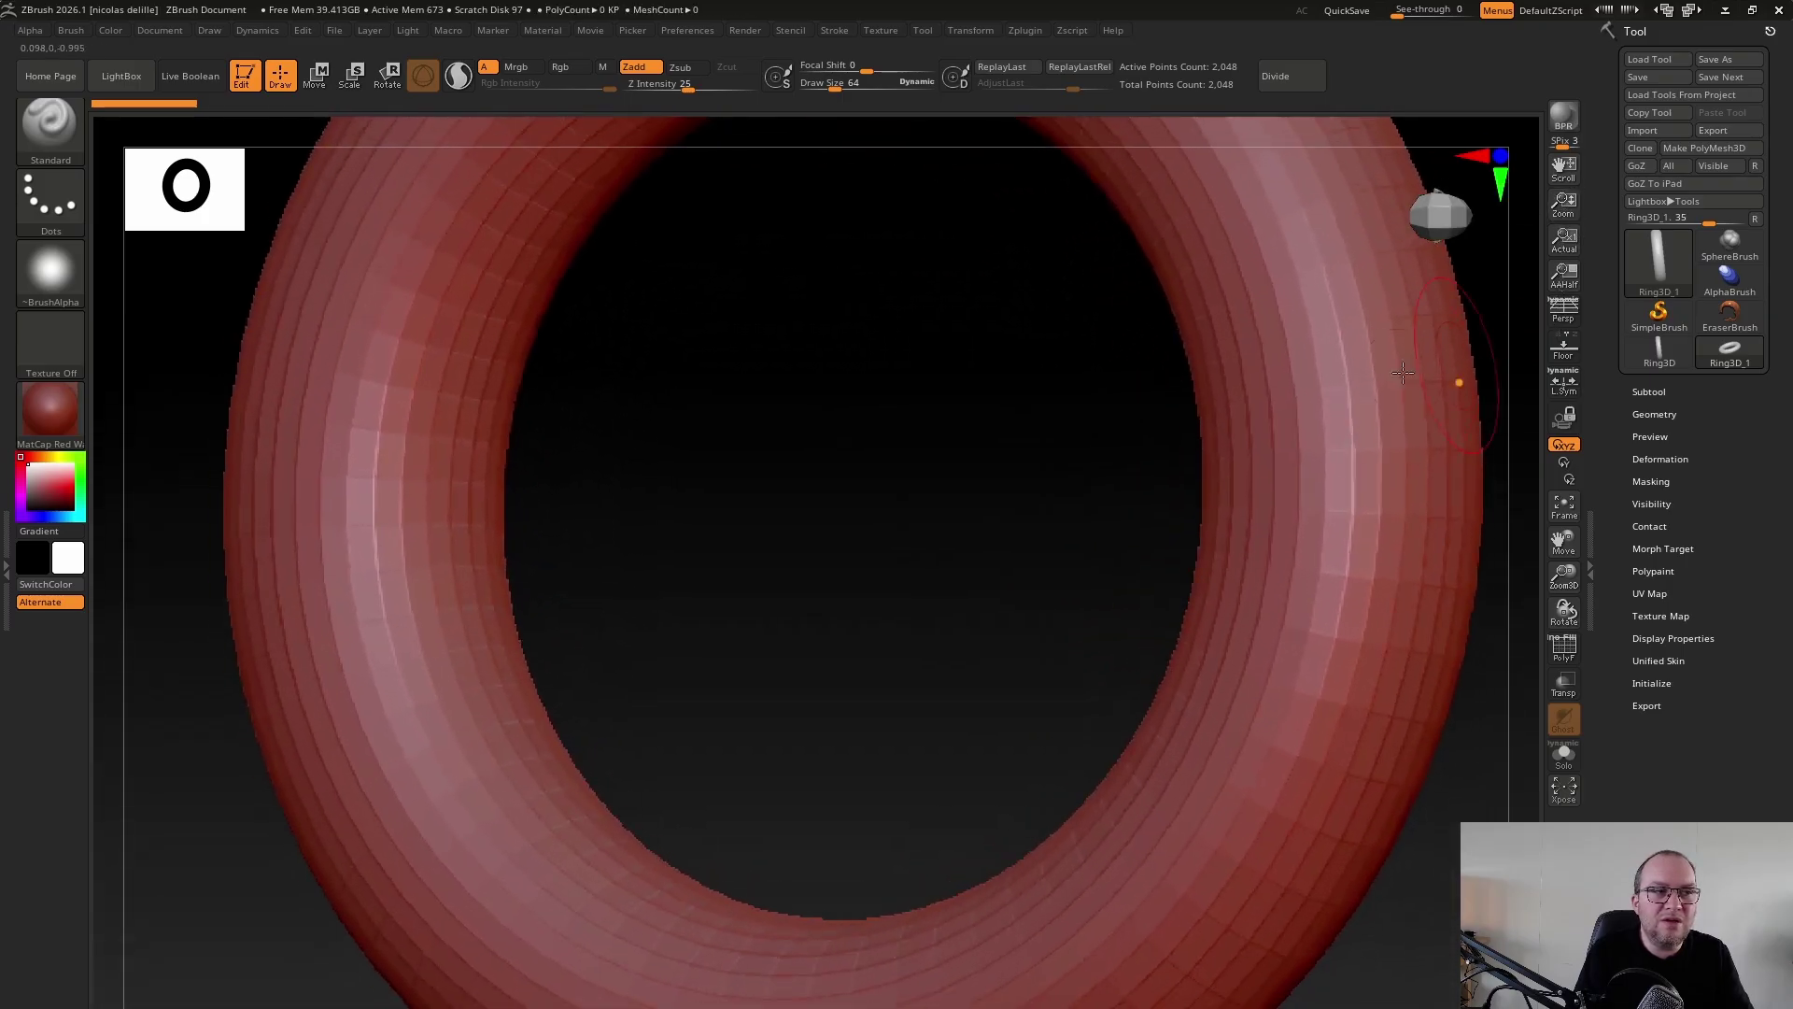
pyautogui.click(1561, 252)
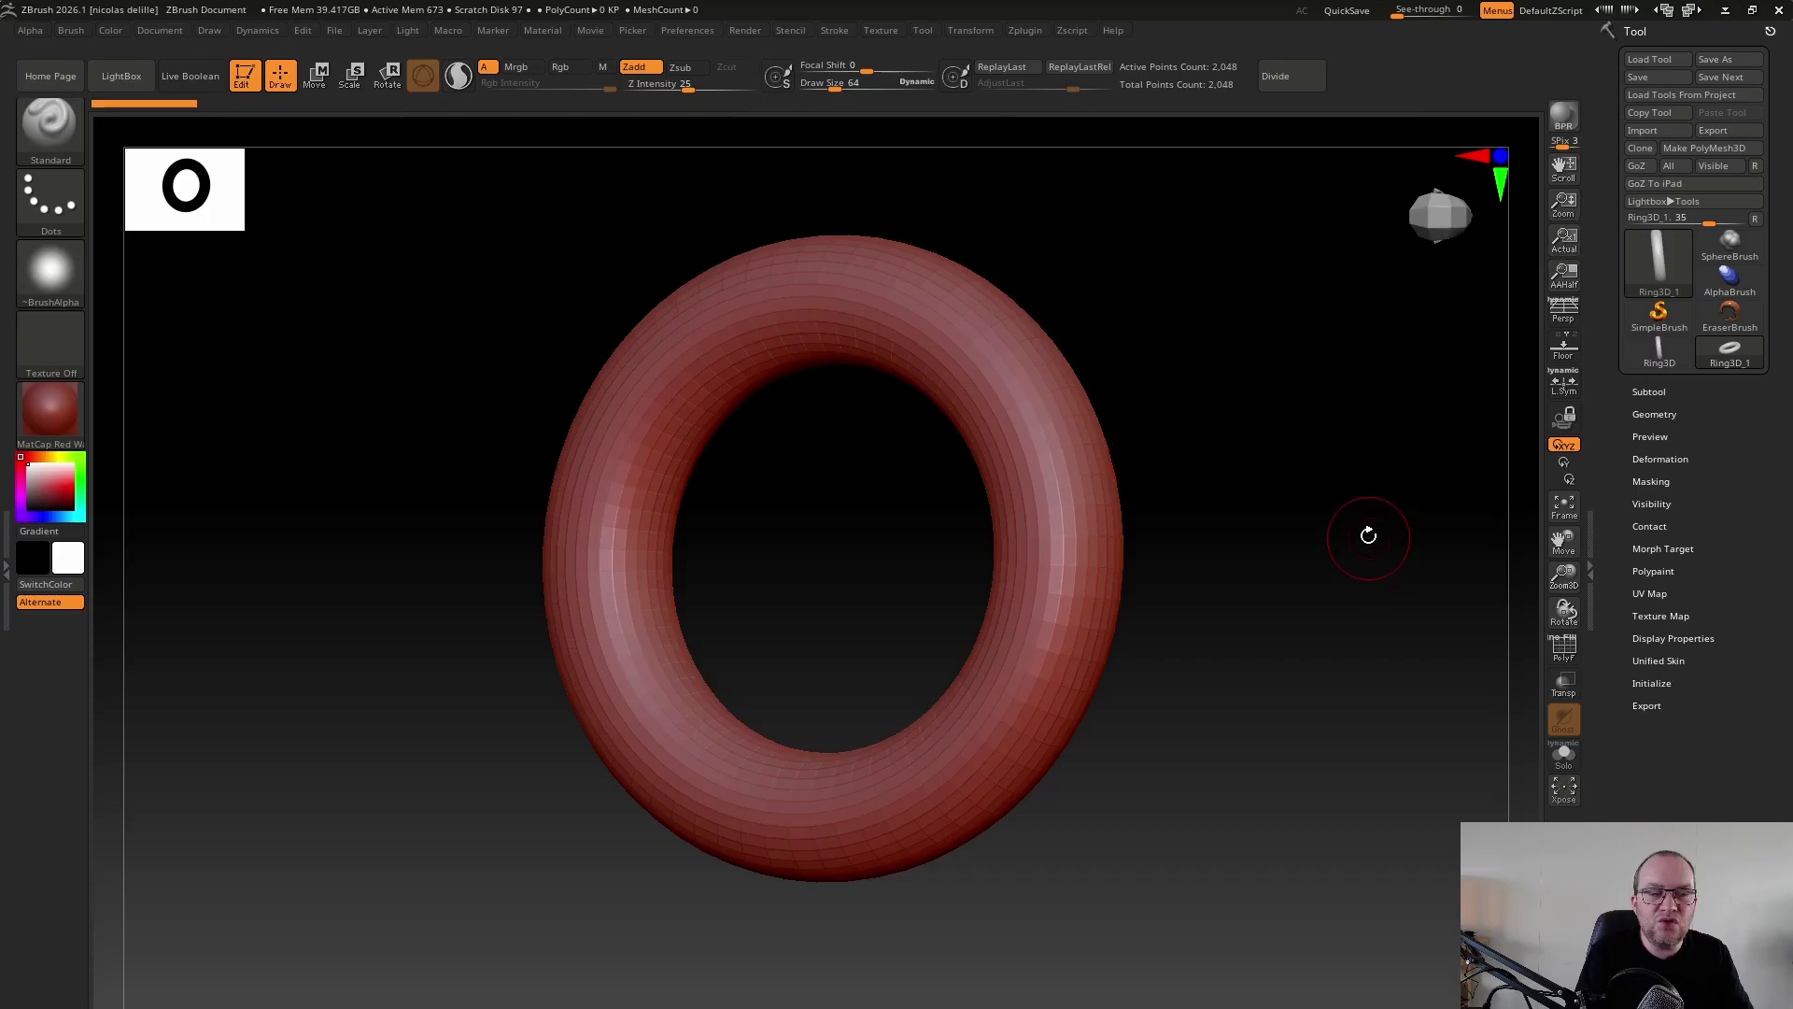
# Toggle perspective distortion on and off repeatedly to compare how the ring looks in each mode
pyautogui.moveTo(1368, 535); pyautogui.dragTo(1381, 505)
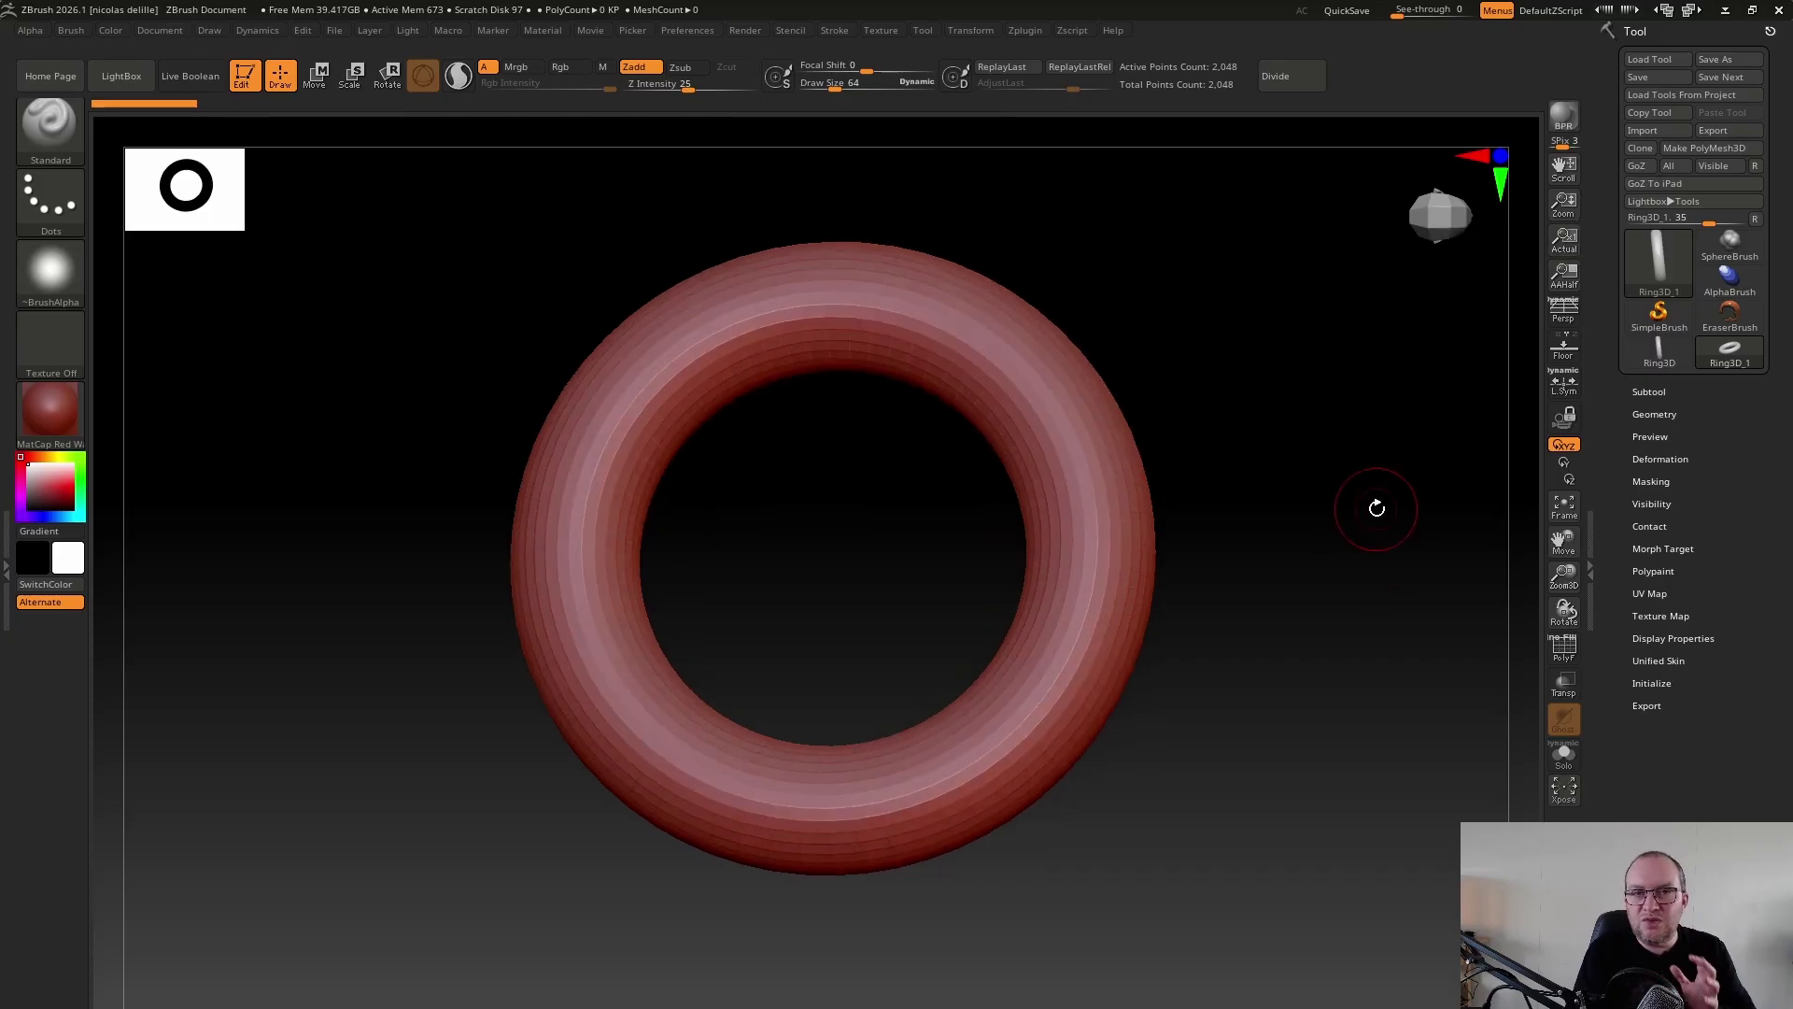
pyautogui.moveTo(1439, 423); pyautogui.dragTo(1392, 471)
pyautogui.click(1565, 316)
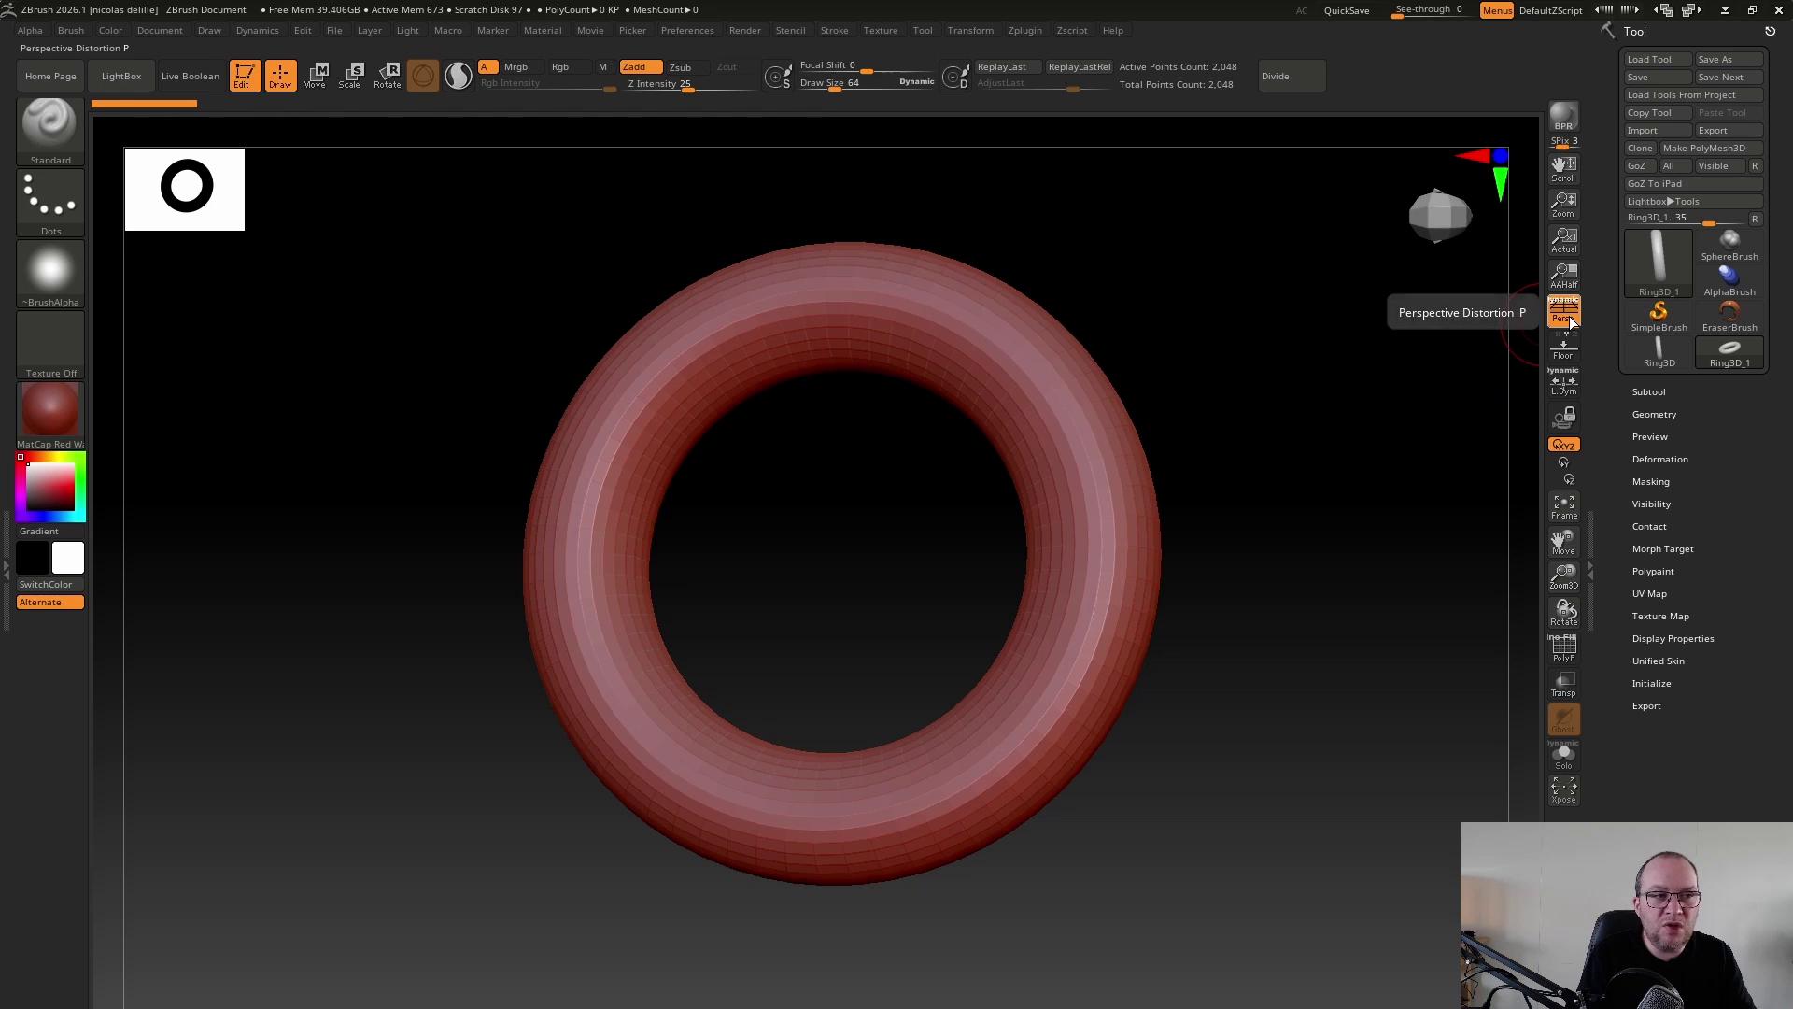
pyautogui.click(1565, 315)
pyautogui.click(1565, 315)
pyautogui.click(1566, 318)
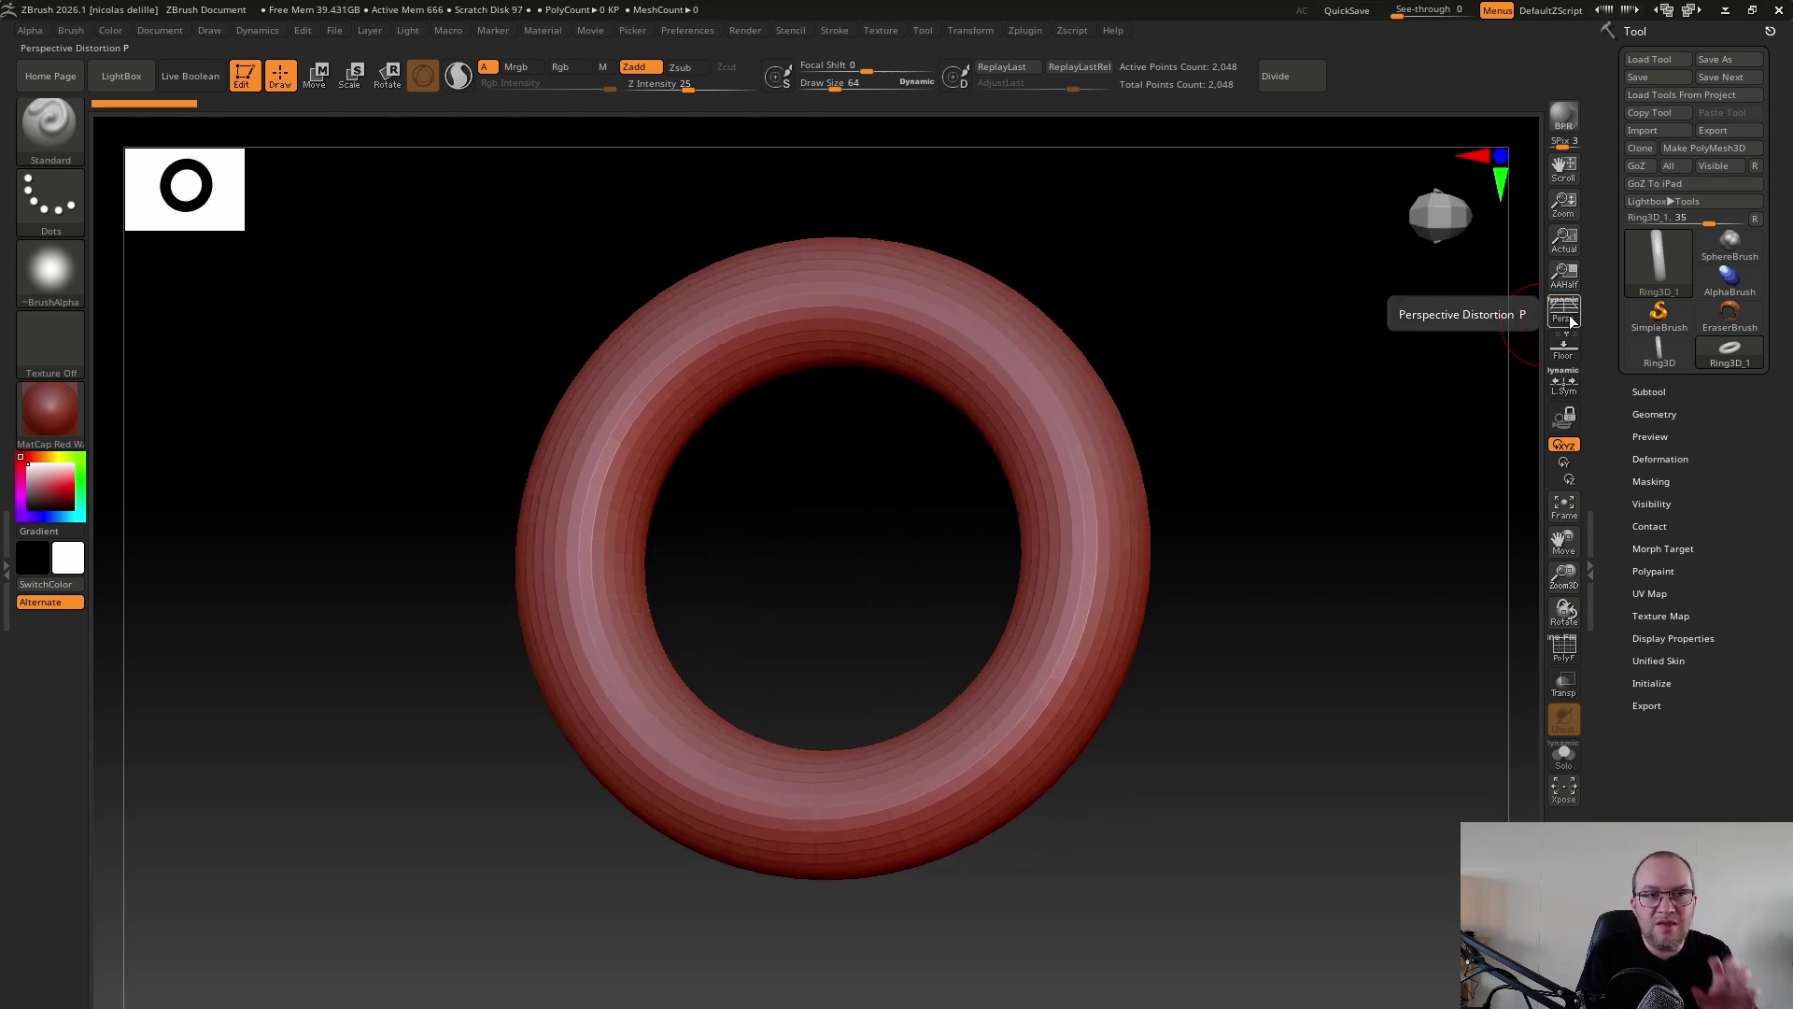
pyautogui.click(1567, 318)
pyautogui.click(1570, 313)
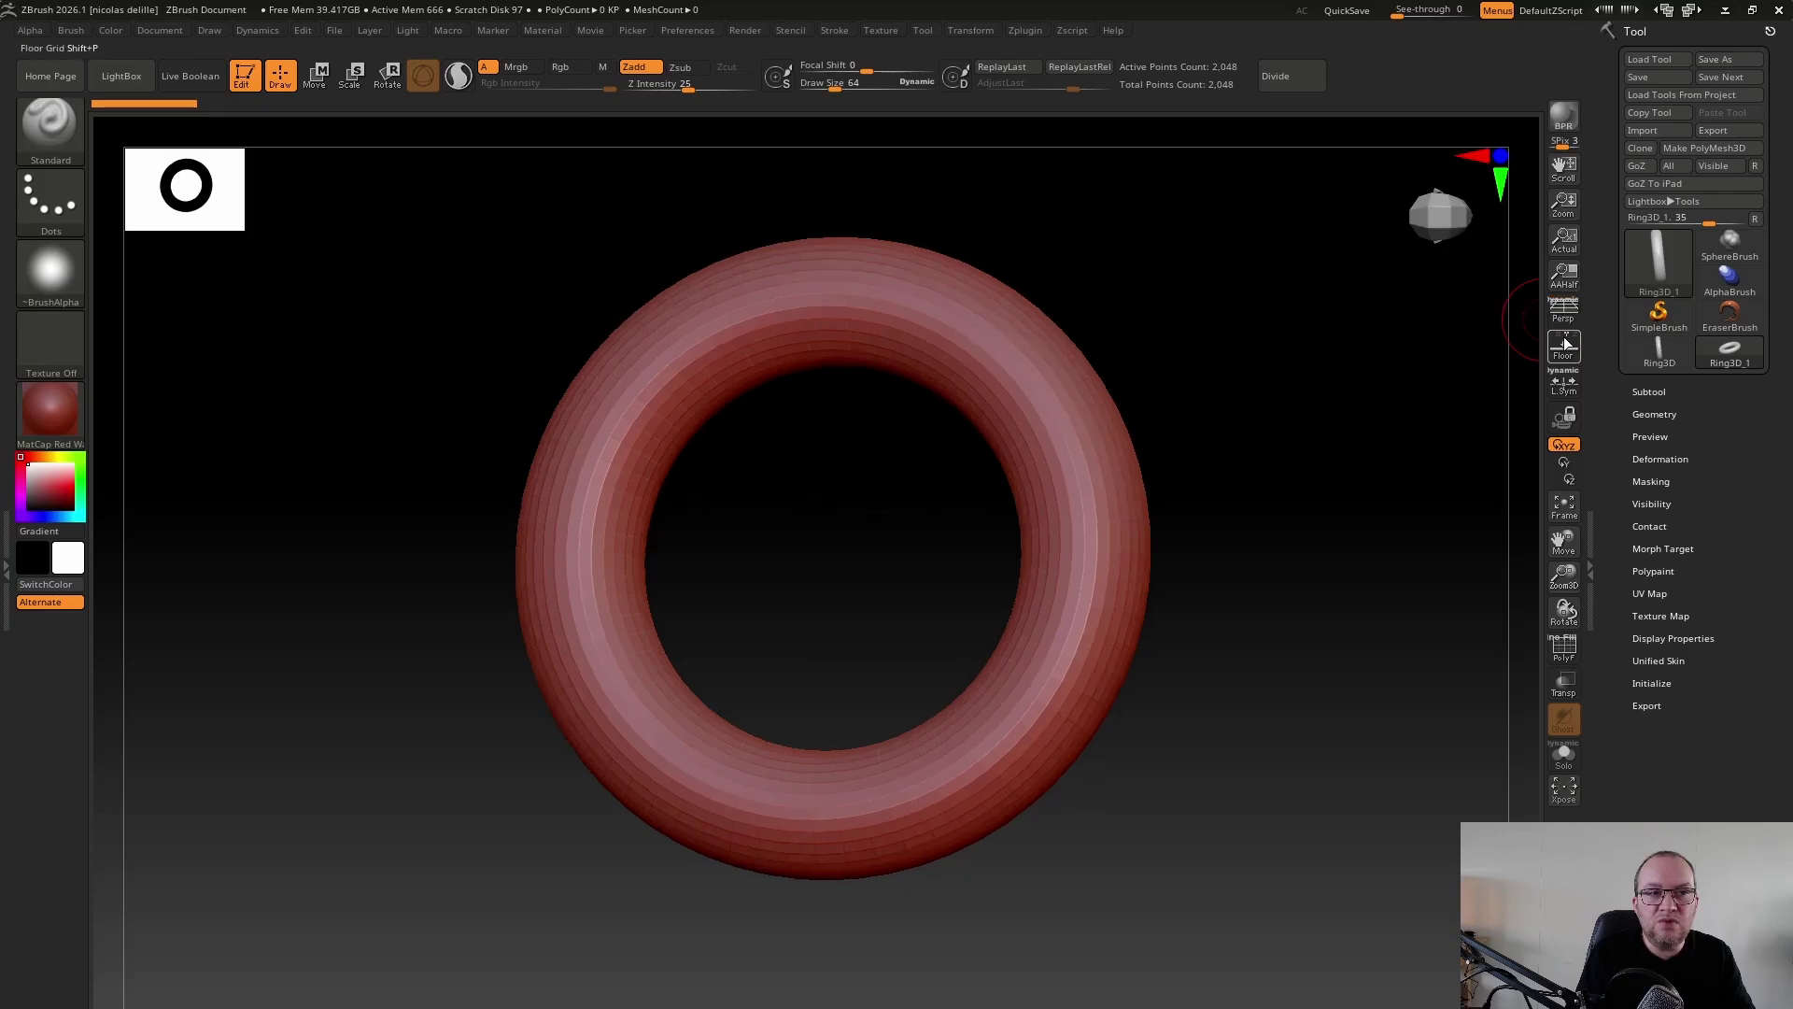
# Turn on the floor grid under the ring and try an additional axis plane, keeping only the Y grid
pyautogui.click(1568, 352)
pyautogui.moveTo(1457, 440); pyautogui.dragTo(1464, 379)
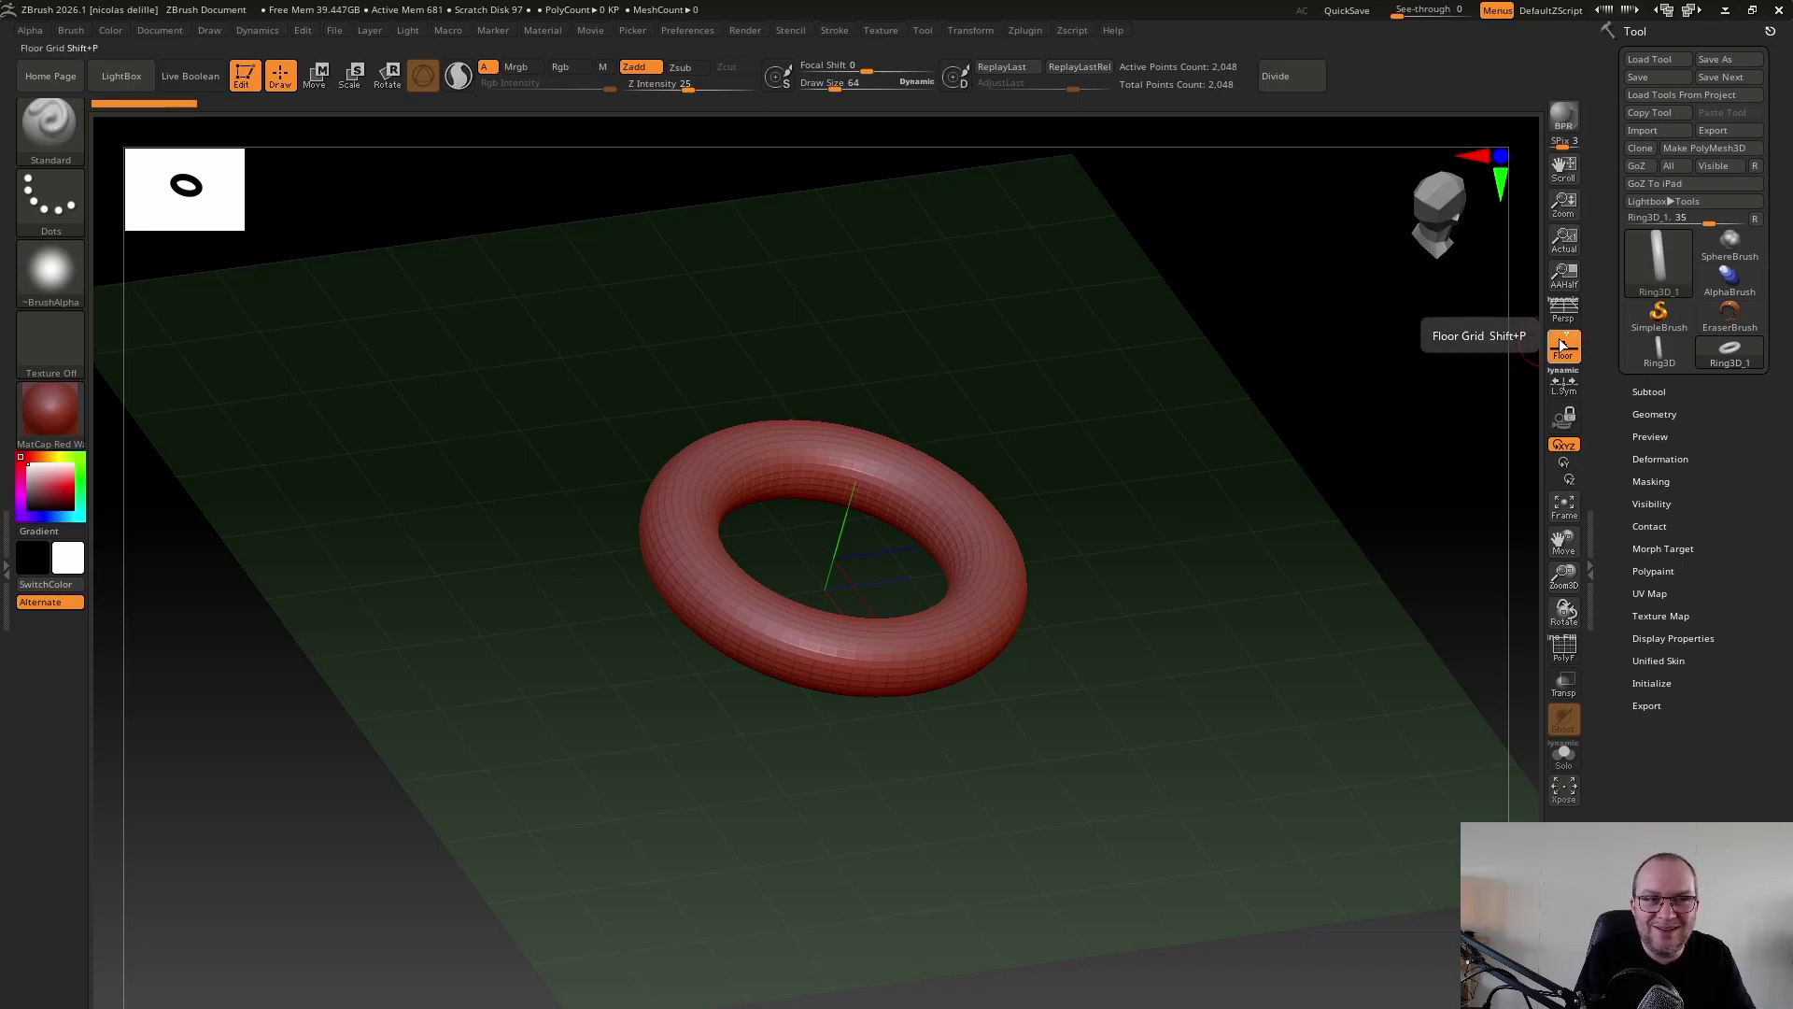
pyautogui.click(1563, 341)
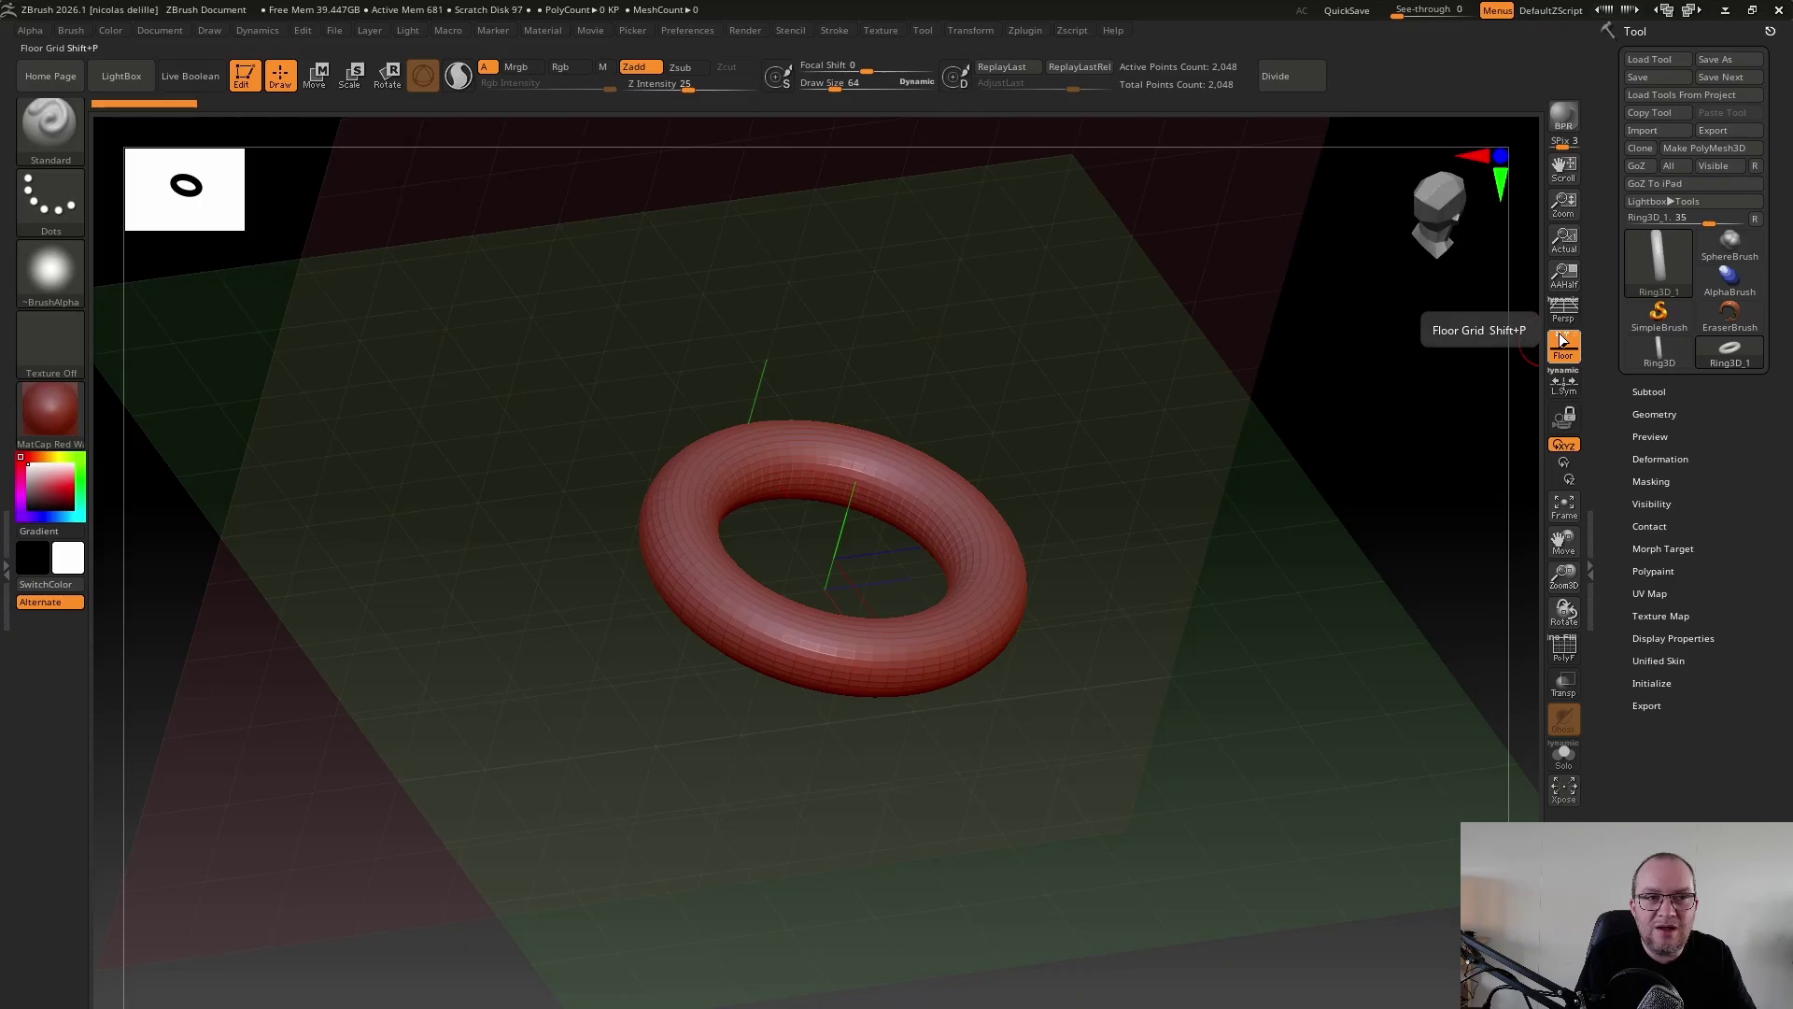
pyautogui.click(1563, 341)
pyautogui.click(1572, 342)
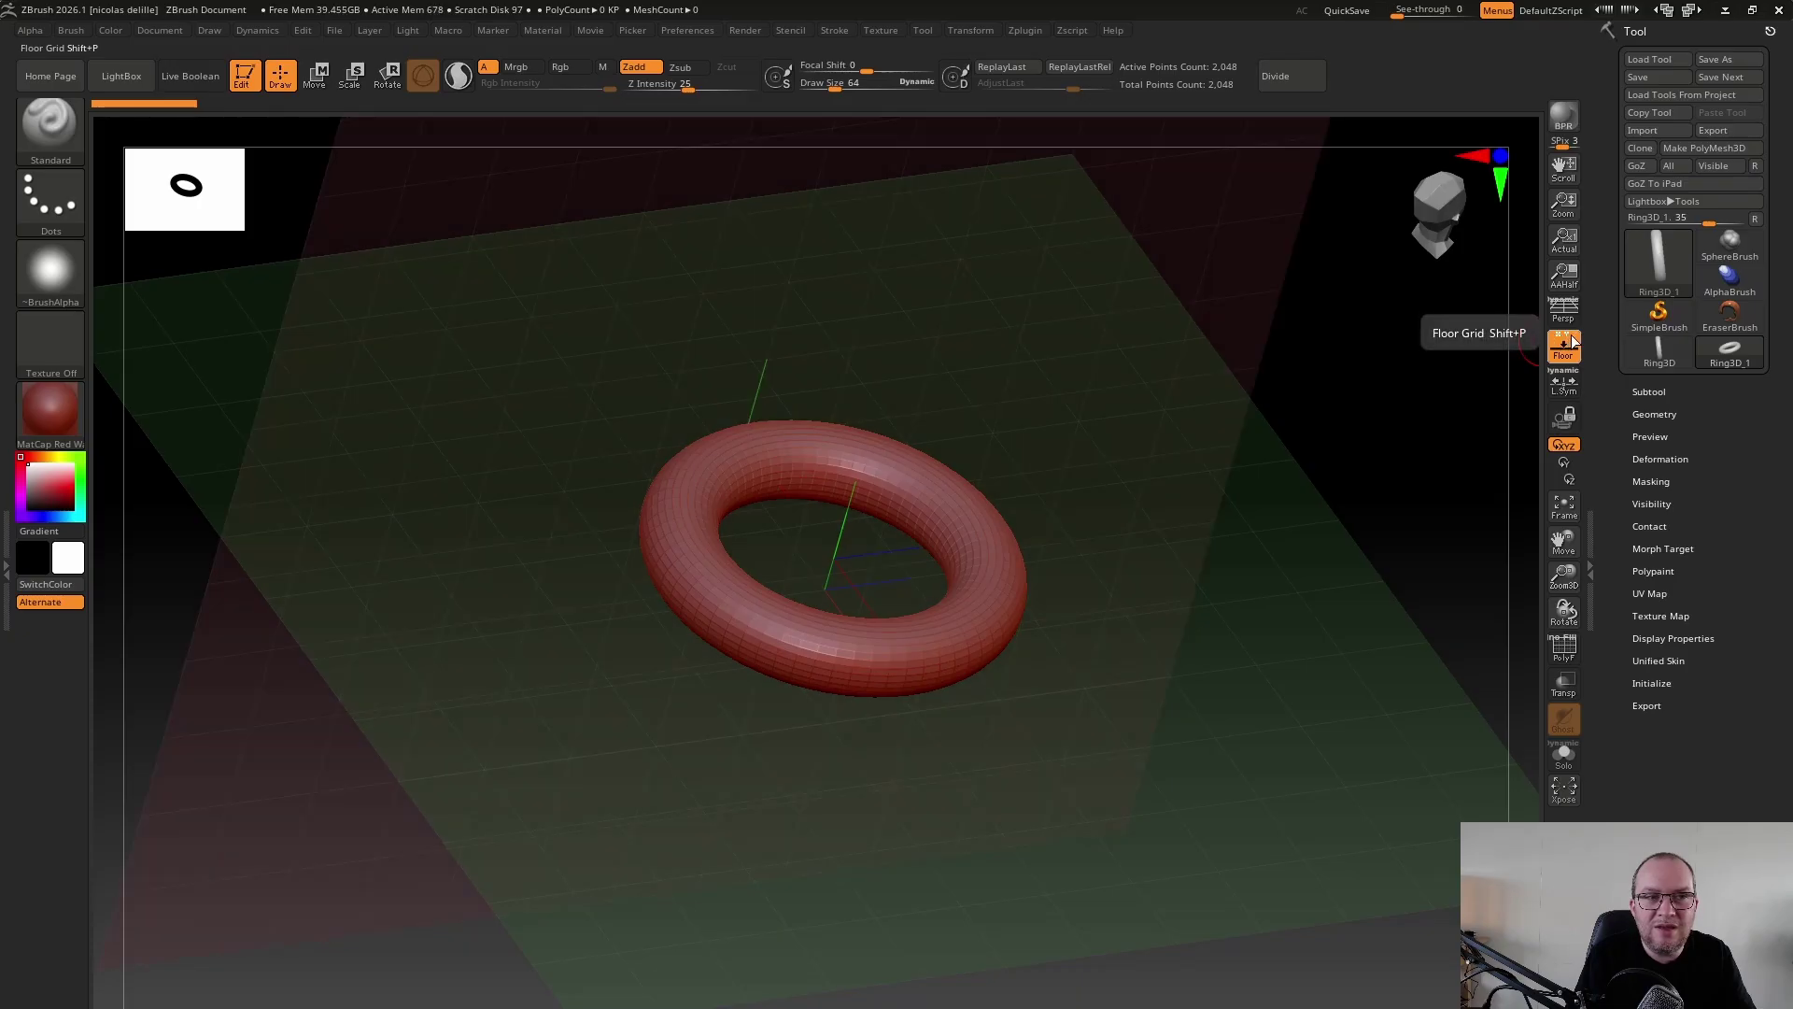
pyautogui.moveTo(1460, 408); pyautogui.dragTo(1409, 492)
pyautogui.click(1562, 343)
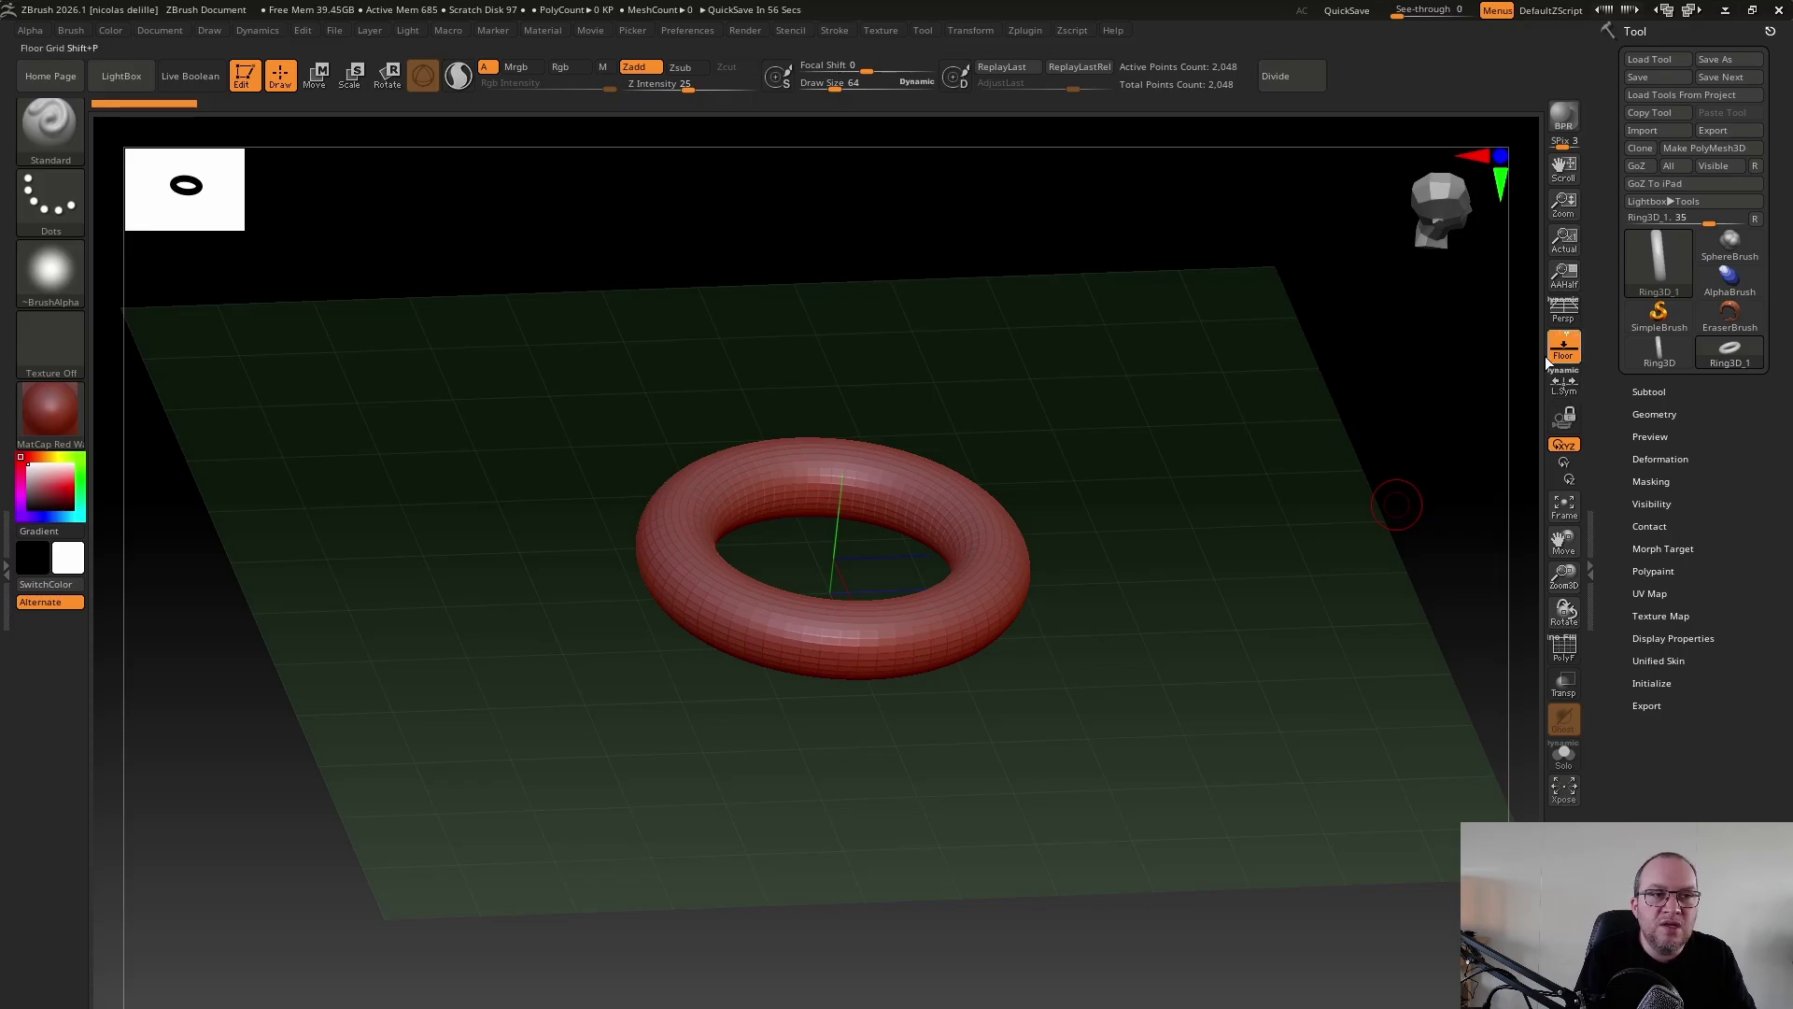
# Move the ring completely out of view, then bring it back by framing the mesh in the canvas
pyautogui.click(1565, 420)
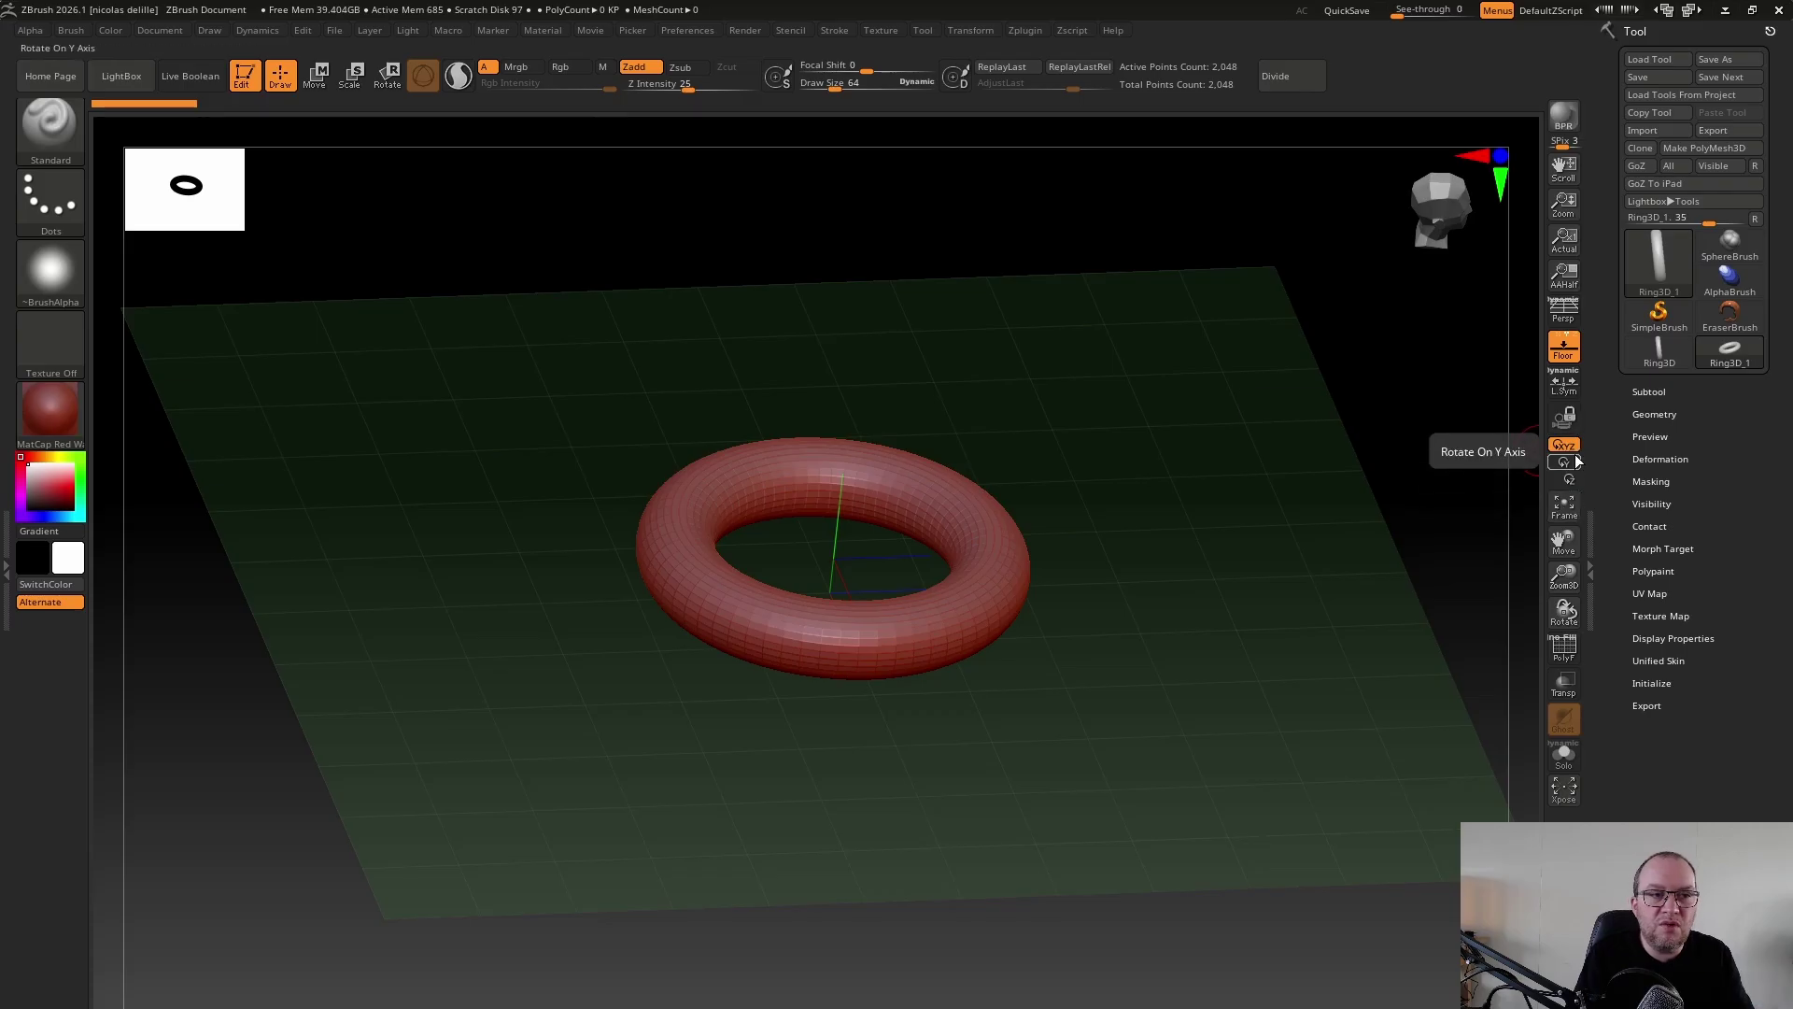
pyautogui.moveTo(1431, 533); pyautogui.dragTo(1498, 490)
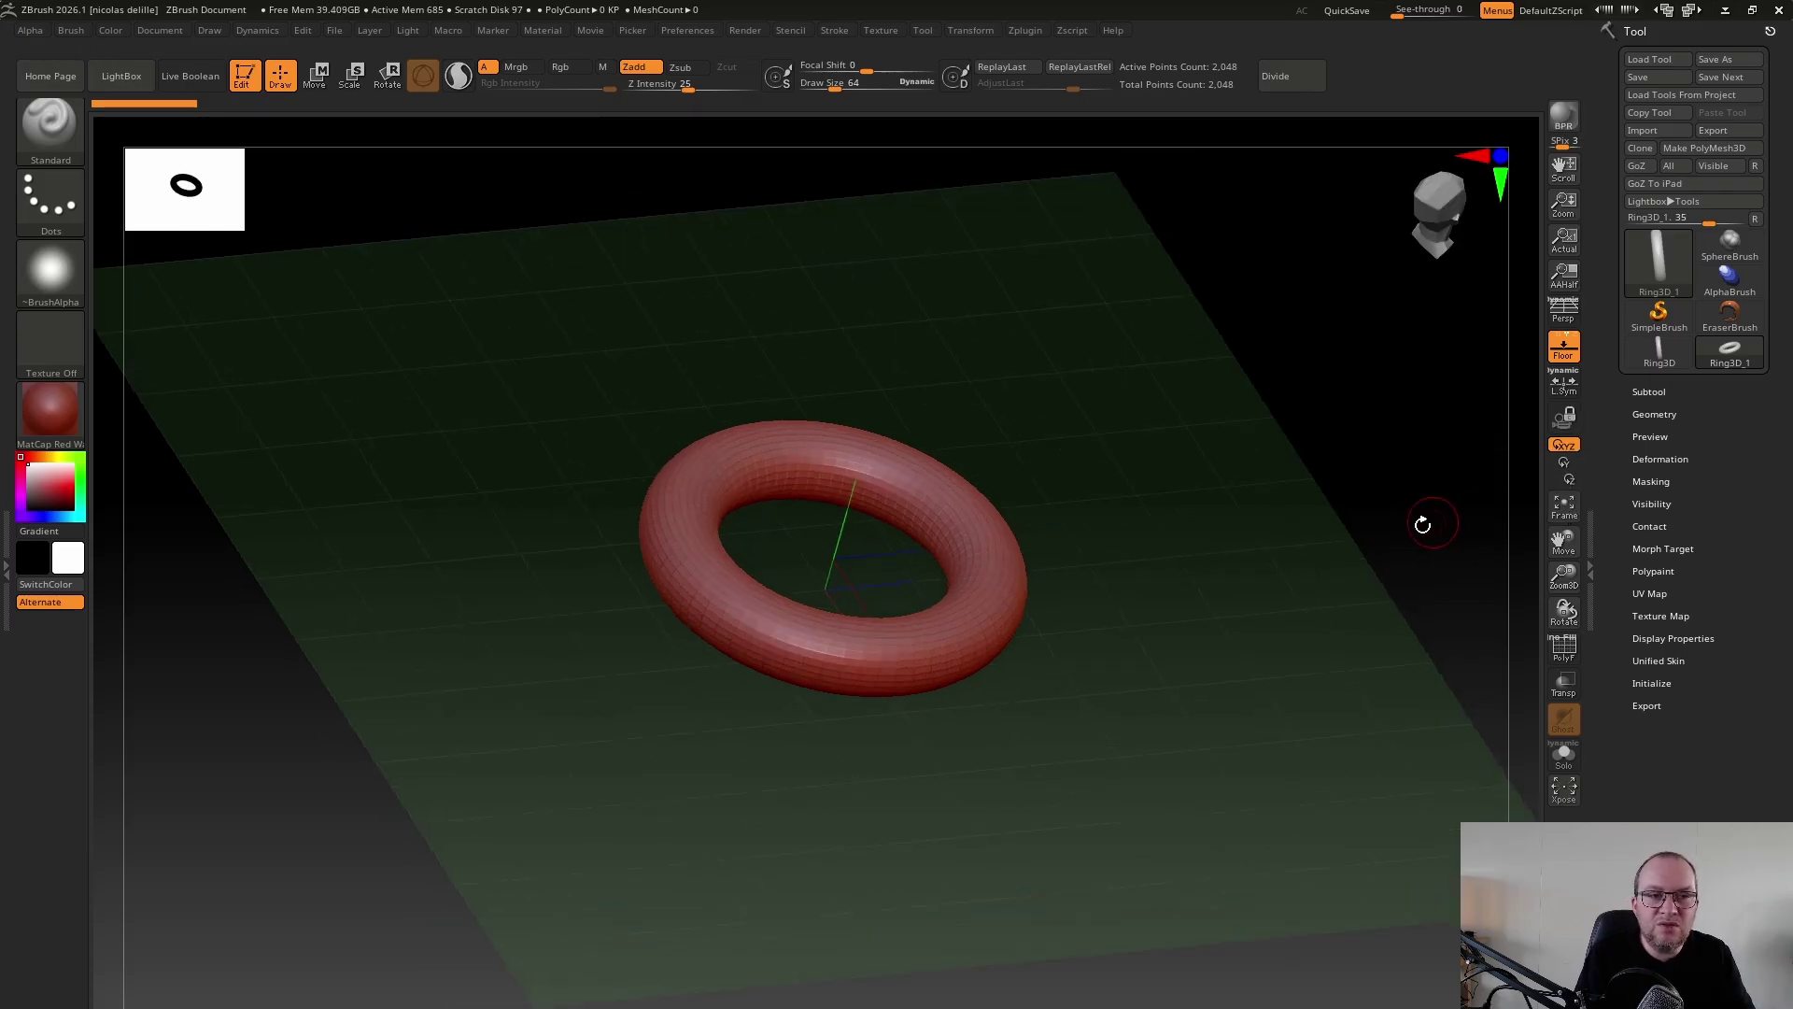
pyautogui.moveTo(1425, 520); pyautogui.dragTo(1350, 521)
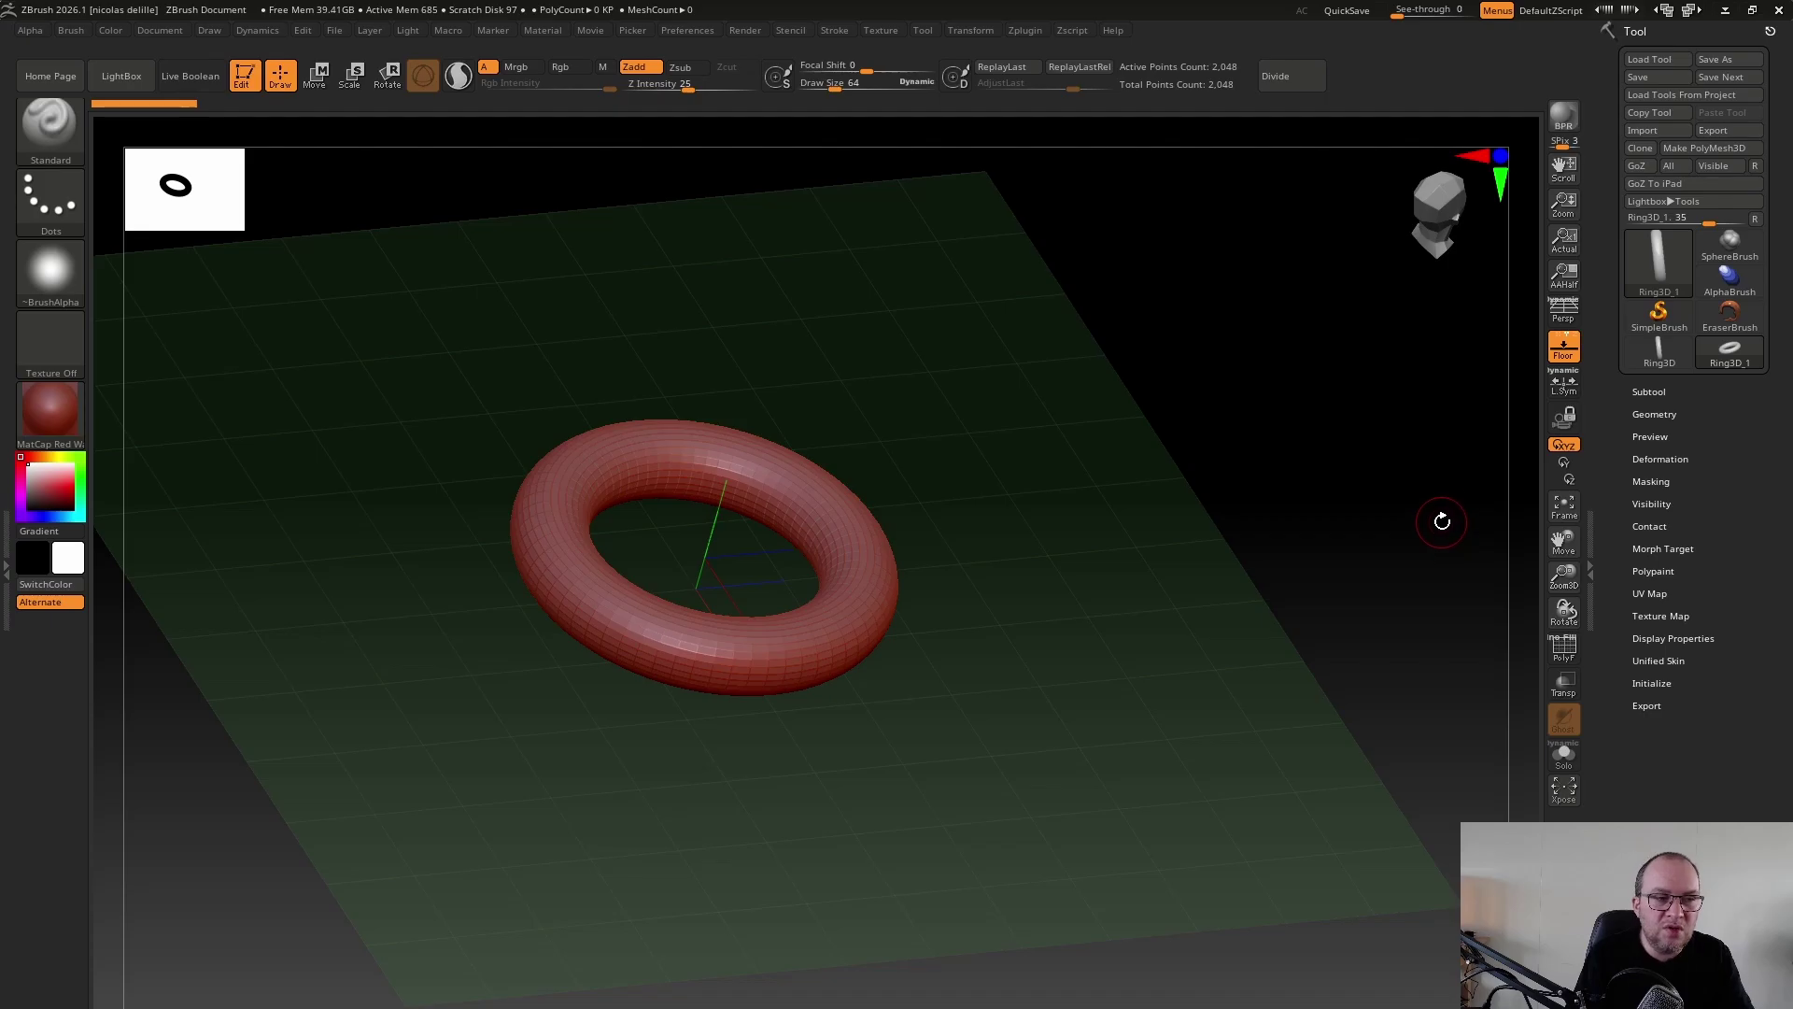
pyautogui.keyDown('alt'); pyautogui.moveTo(1462, 505); pyautogui.dragTo(404, 812); pyautogui.keyUp('alt')
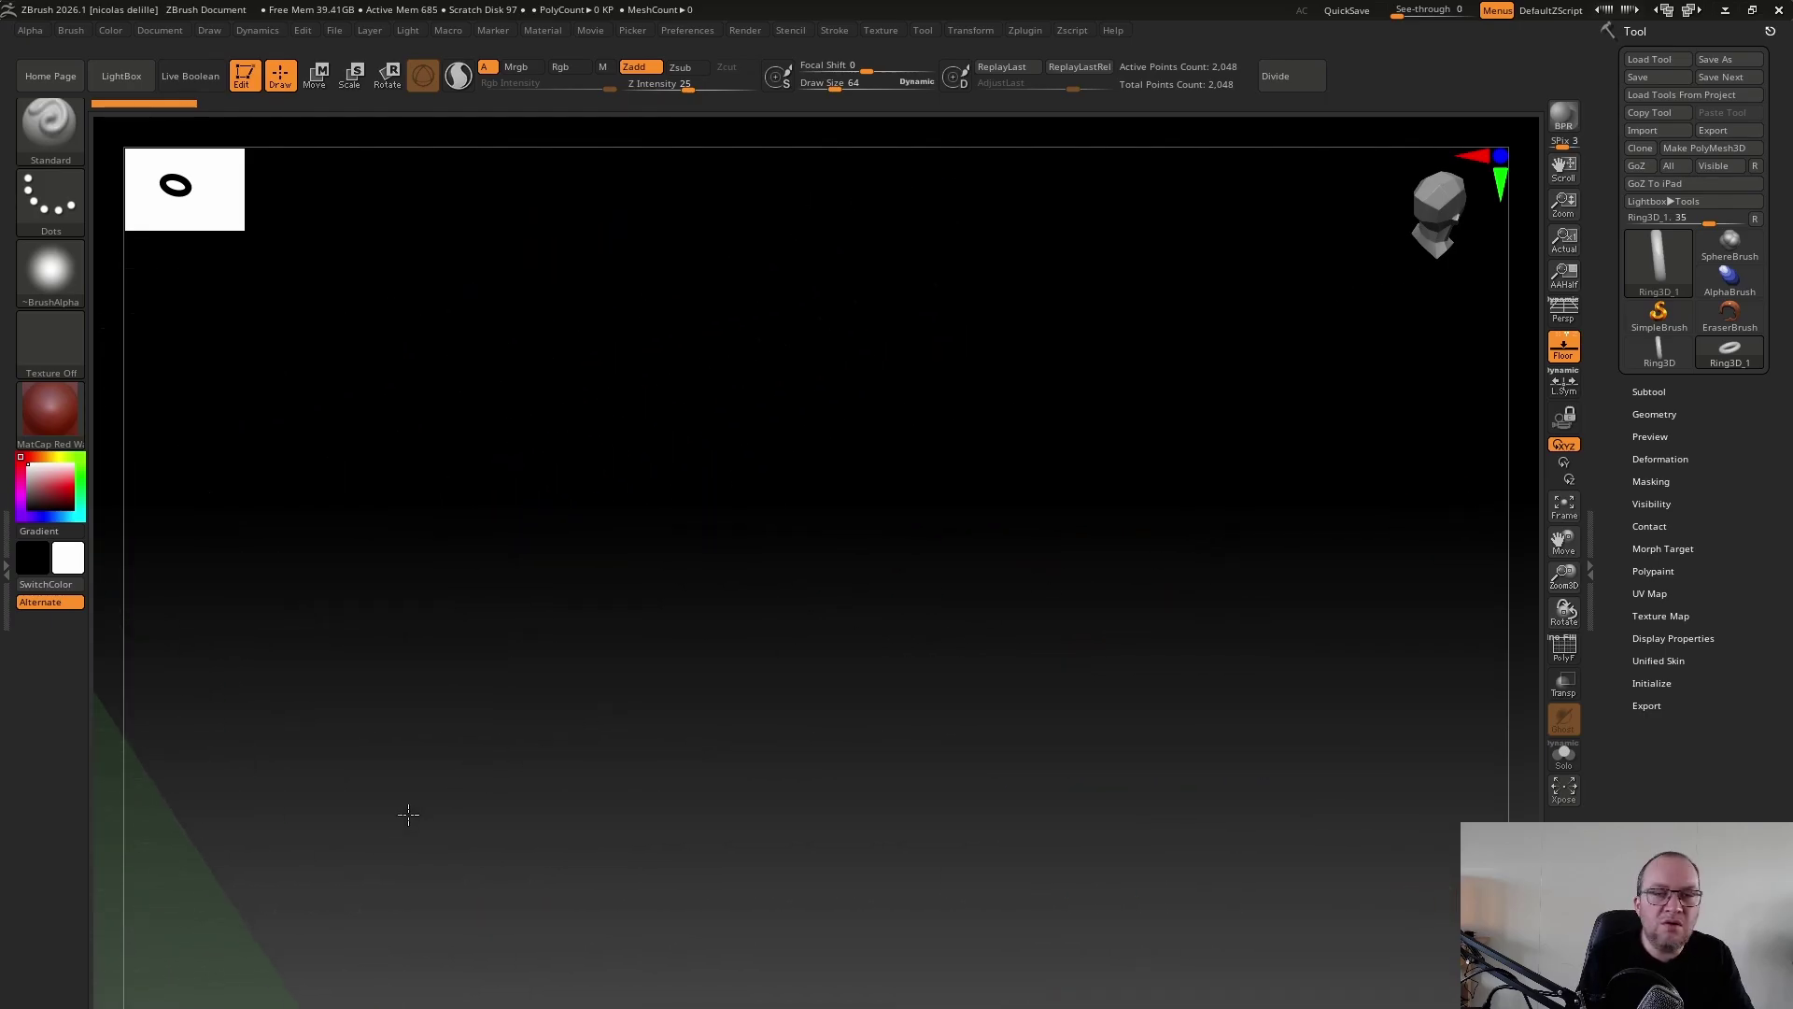
pyautogui.moveTo(1109, 569); pyautogui.dragTo(1071, 582)
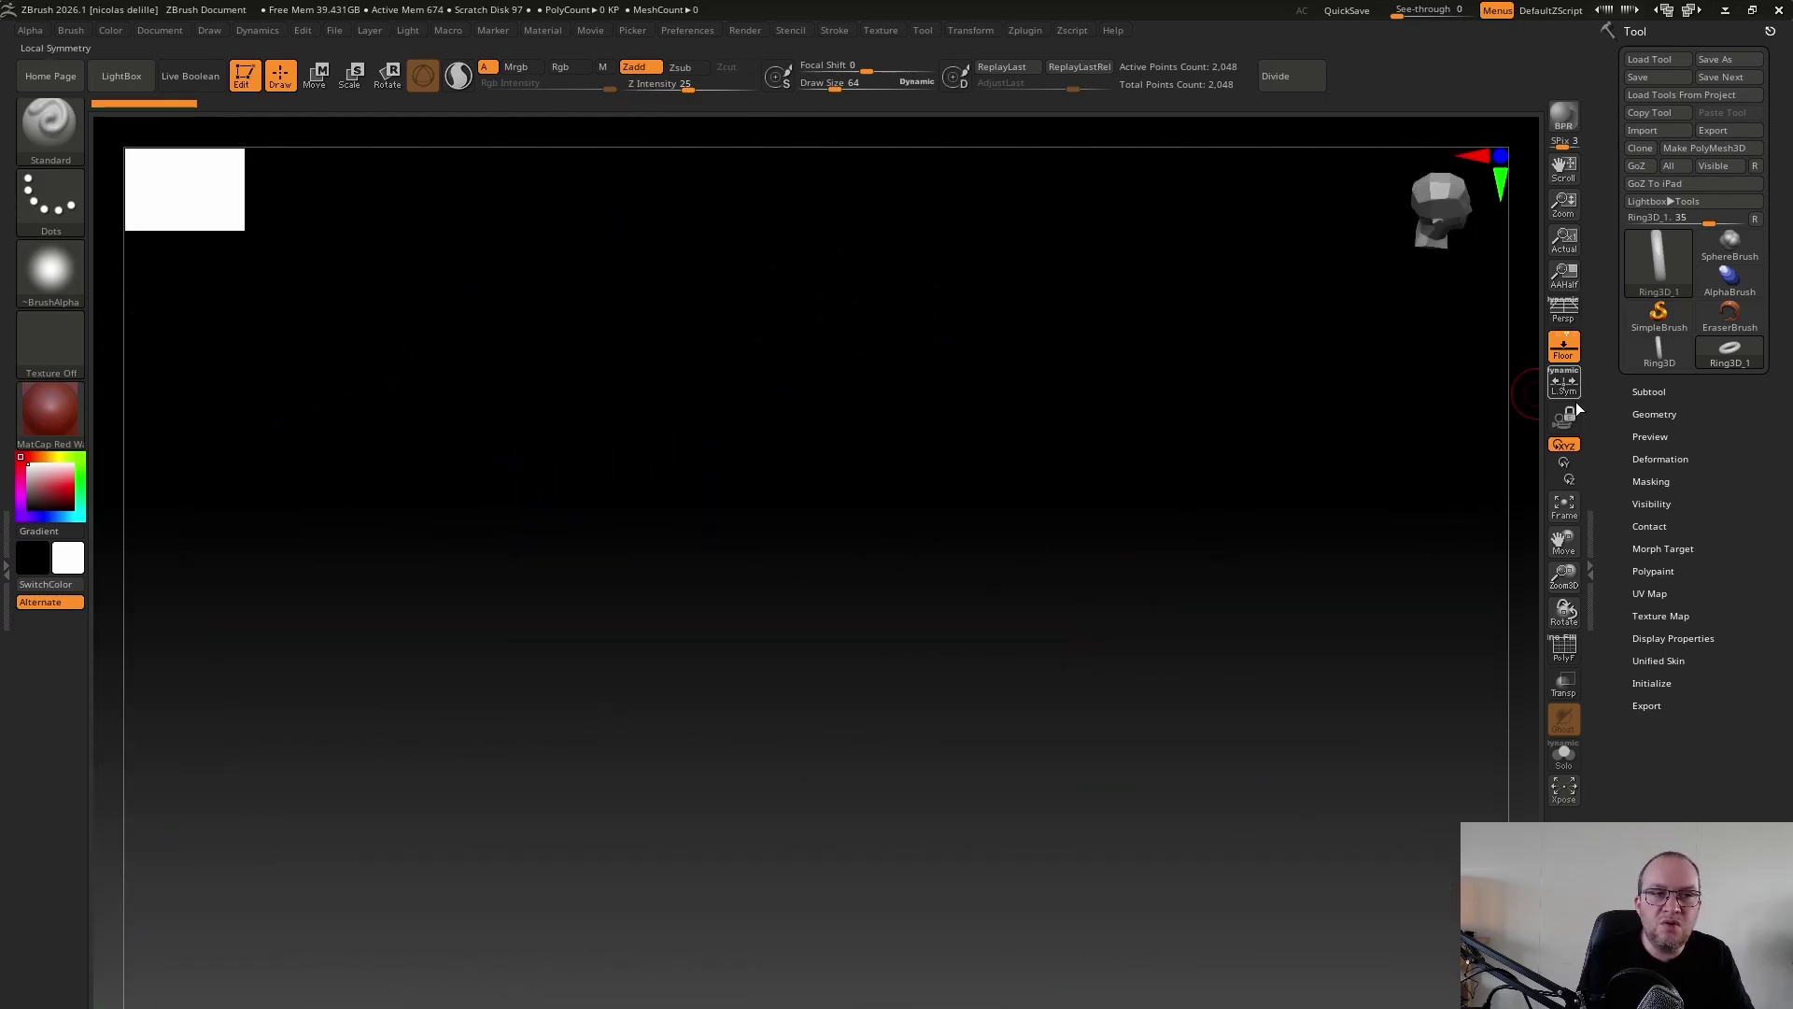
pyautogui.click(1566, 508)
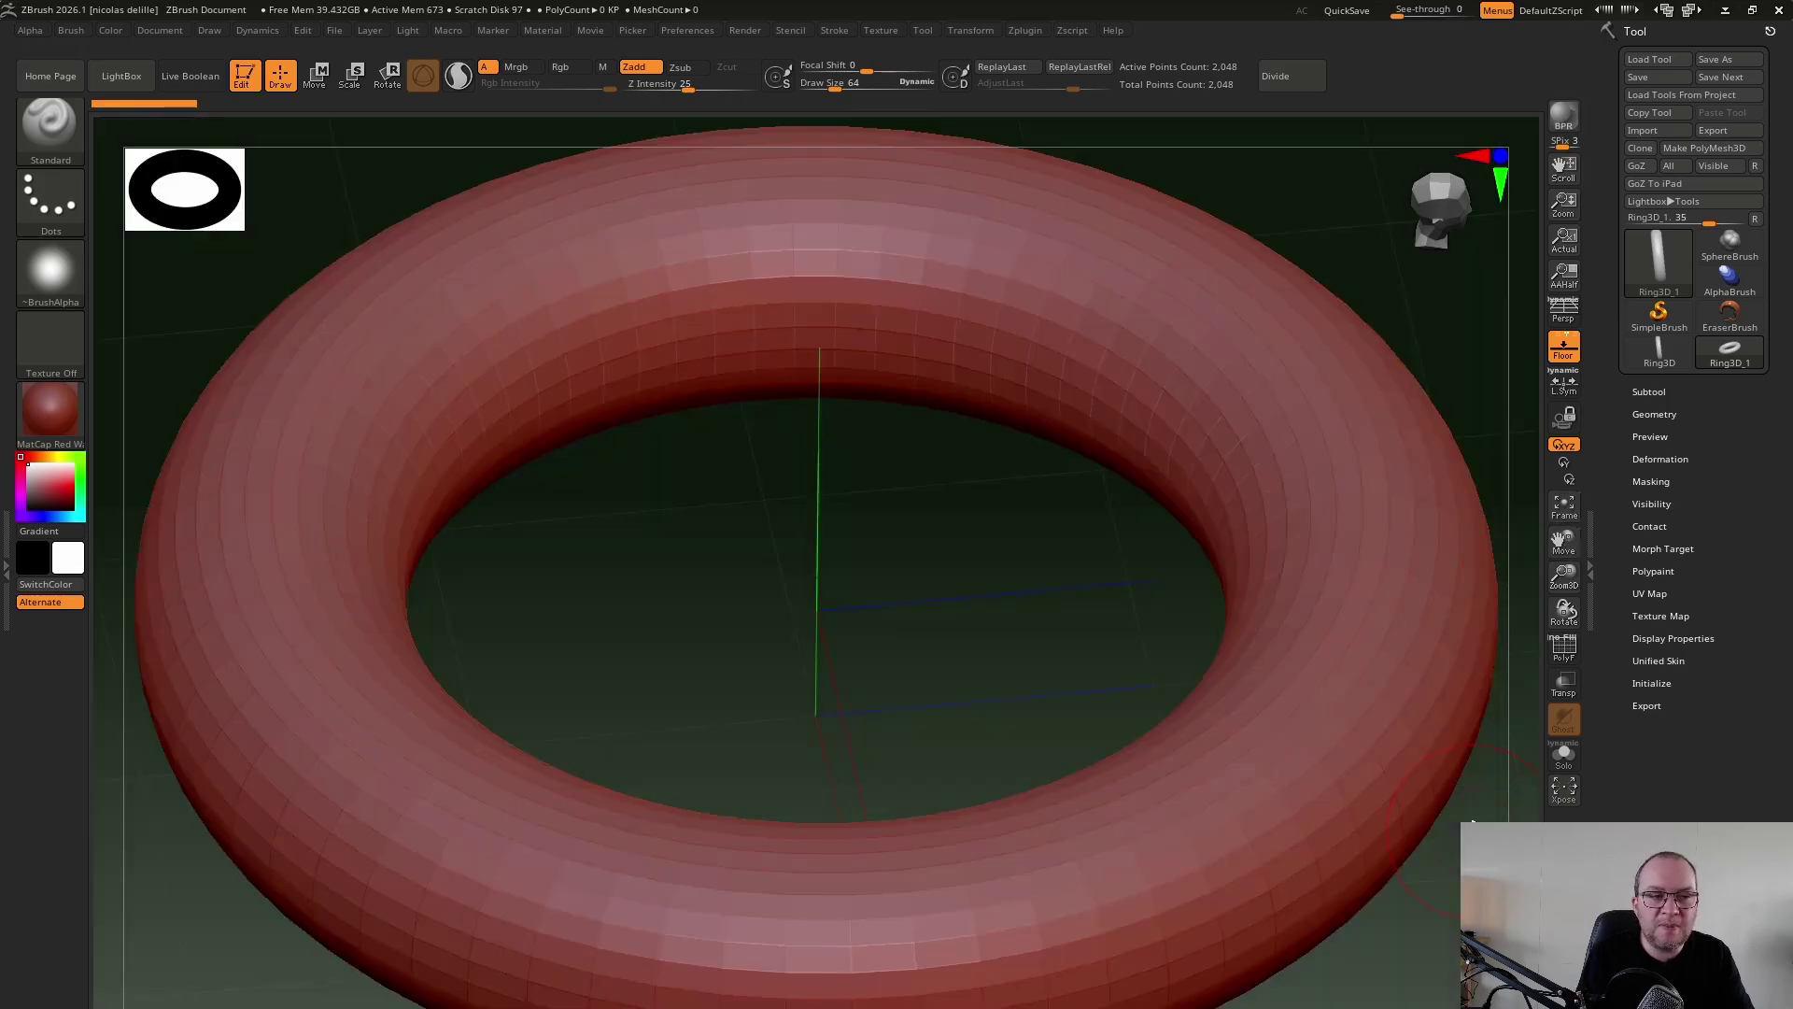
# Turn on the PolyFrame display to show the ring's polygon wireframe
pyautogui.keyDown('alt'); pyautogui.moveTo(1466, 822); pyautogui.dragTo(1457, 654); pyautogui.keyUp('alt')
pyautogui.click(1564, 651)
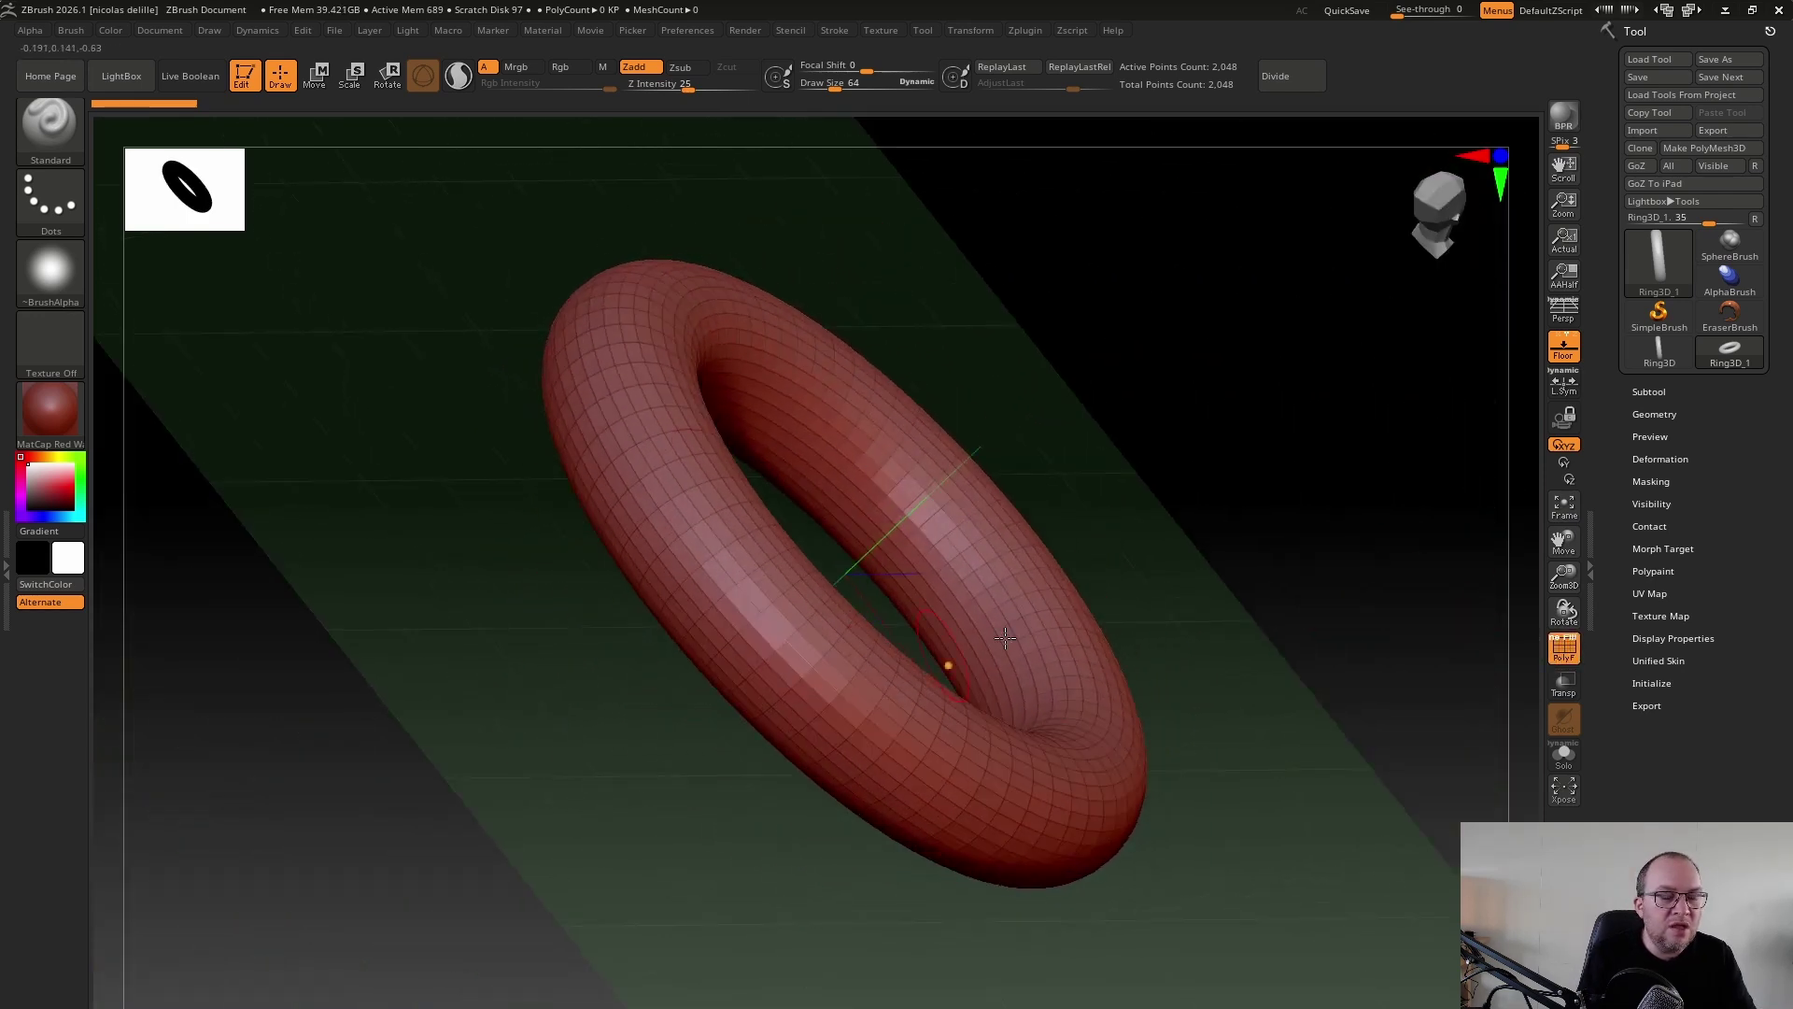
pyautogui.moveTo(1350, 509); pyautogui.dragTo(1400, 481)
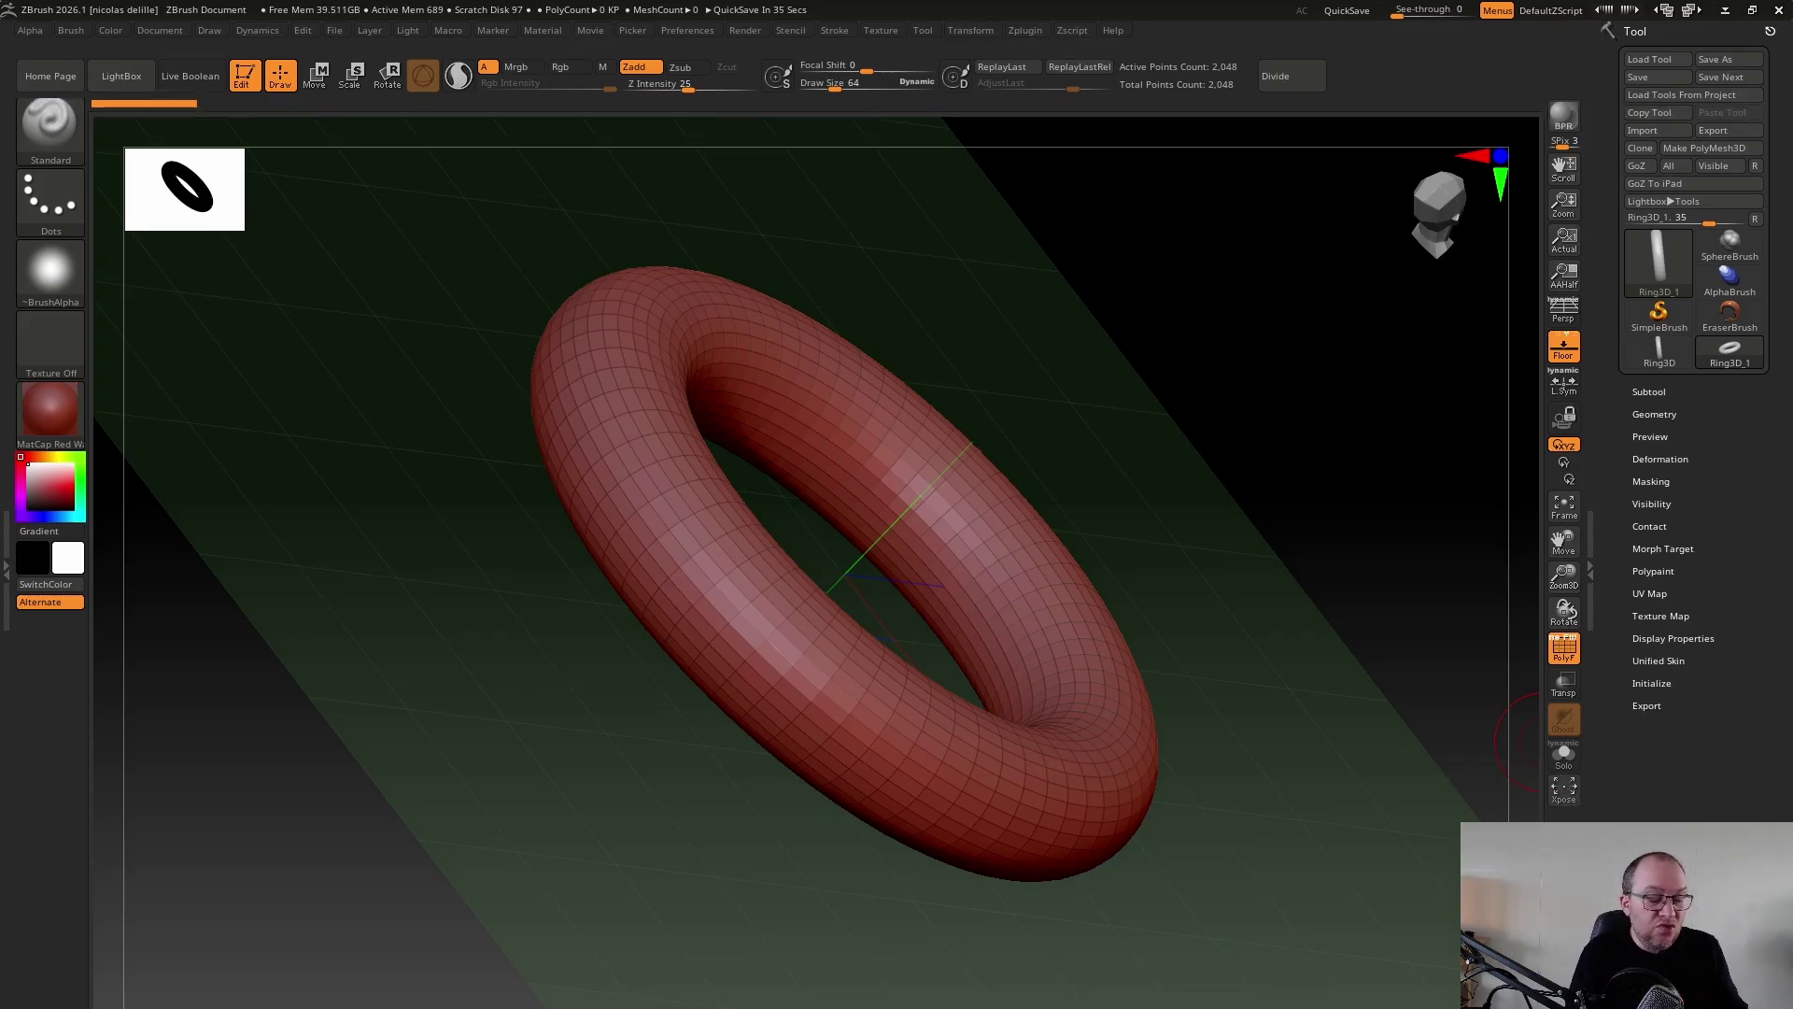
pyautogui.moveTo(1275, 446); pyautogui.dragTo(1076, 540)
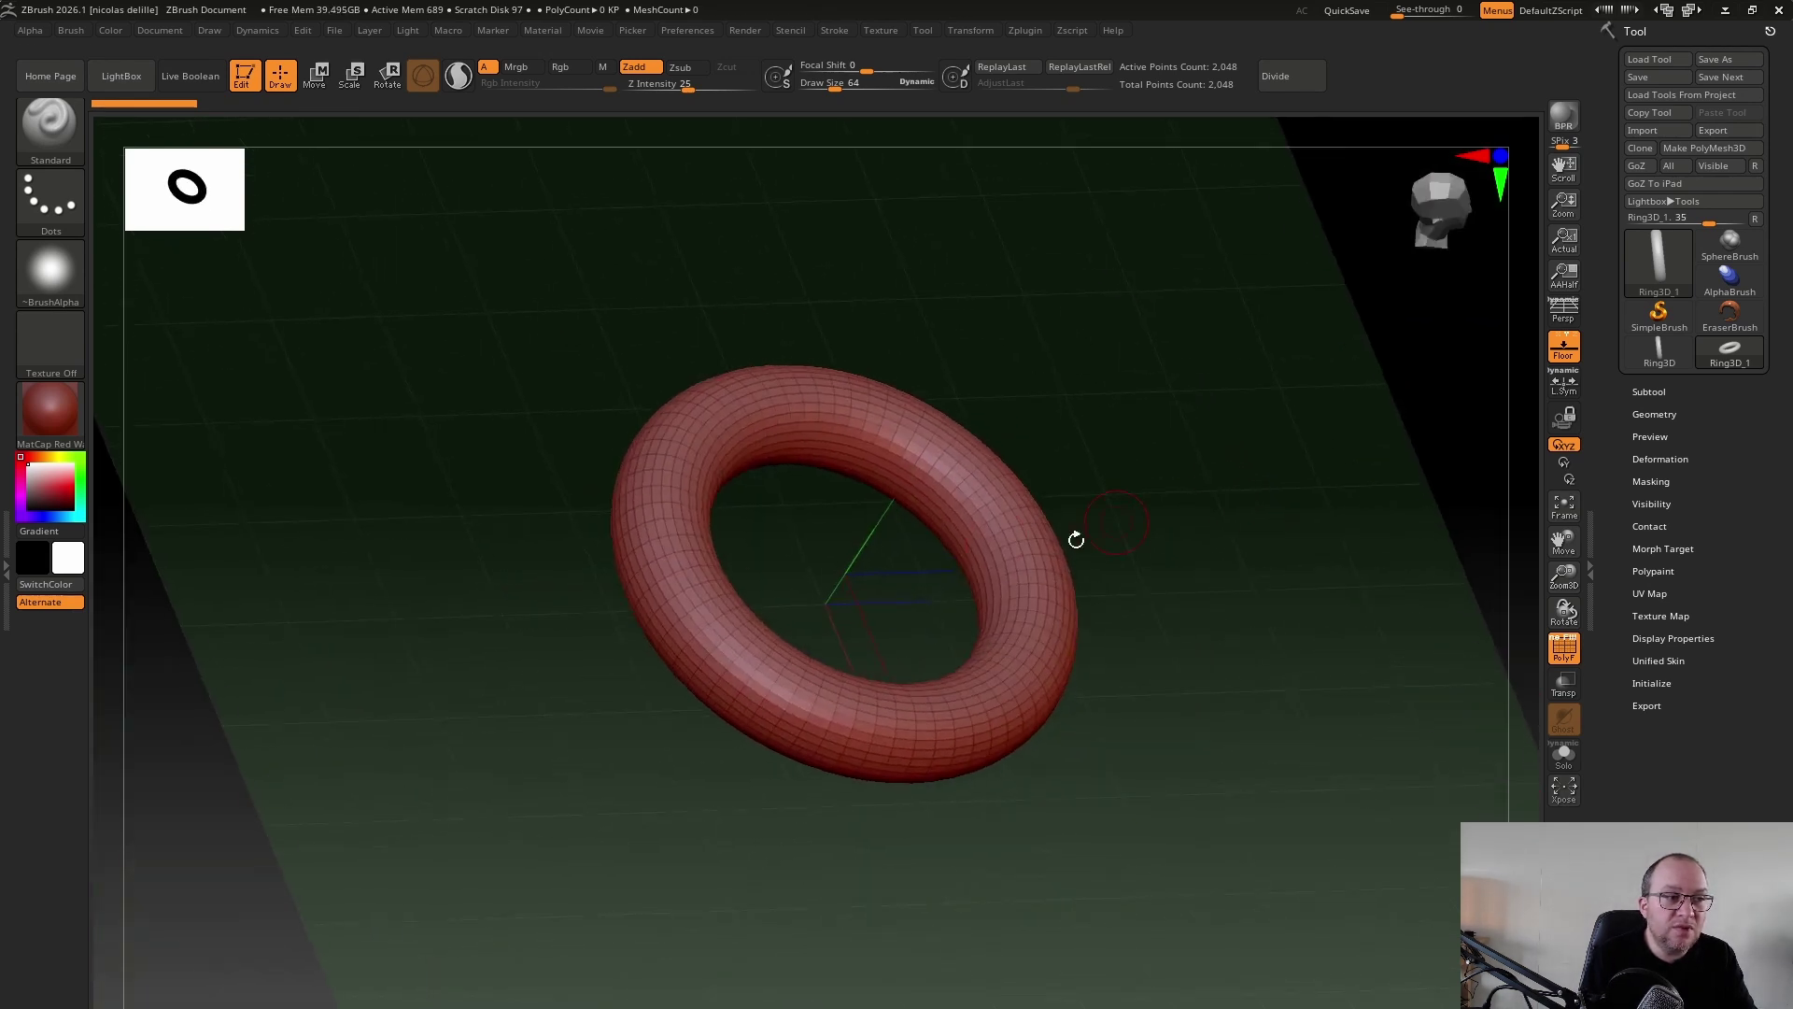
# Try to sculpt directly on the Ring3D primitive and examine its wireframe from several angles
pyautogui.click(1007, 549)
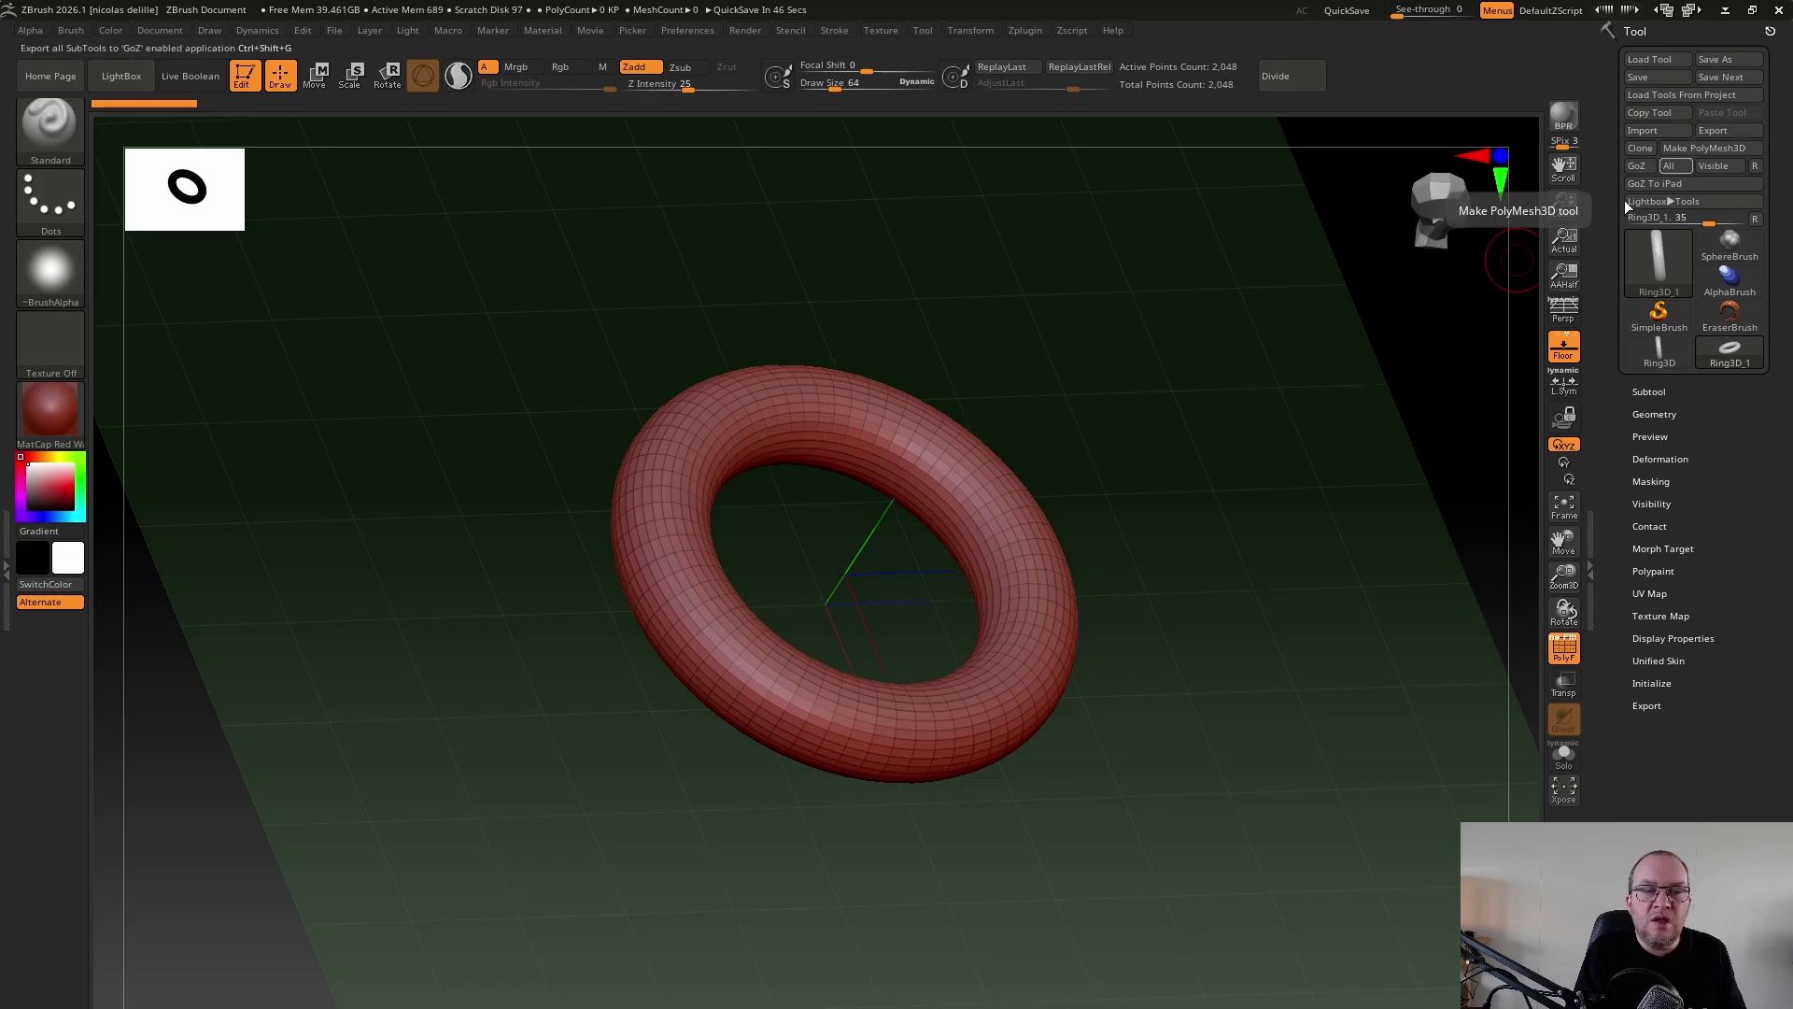
pyautogui.moveTo(1340, 500); pyautogui.dragTo(1336, 464)
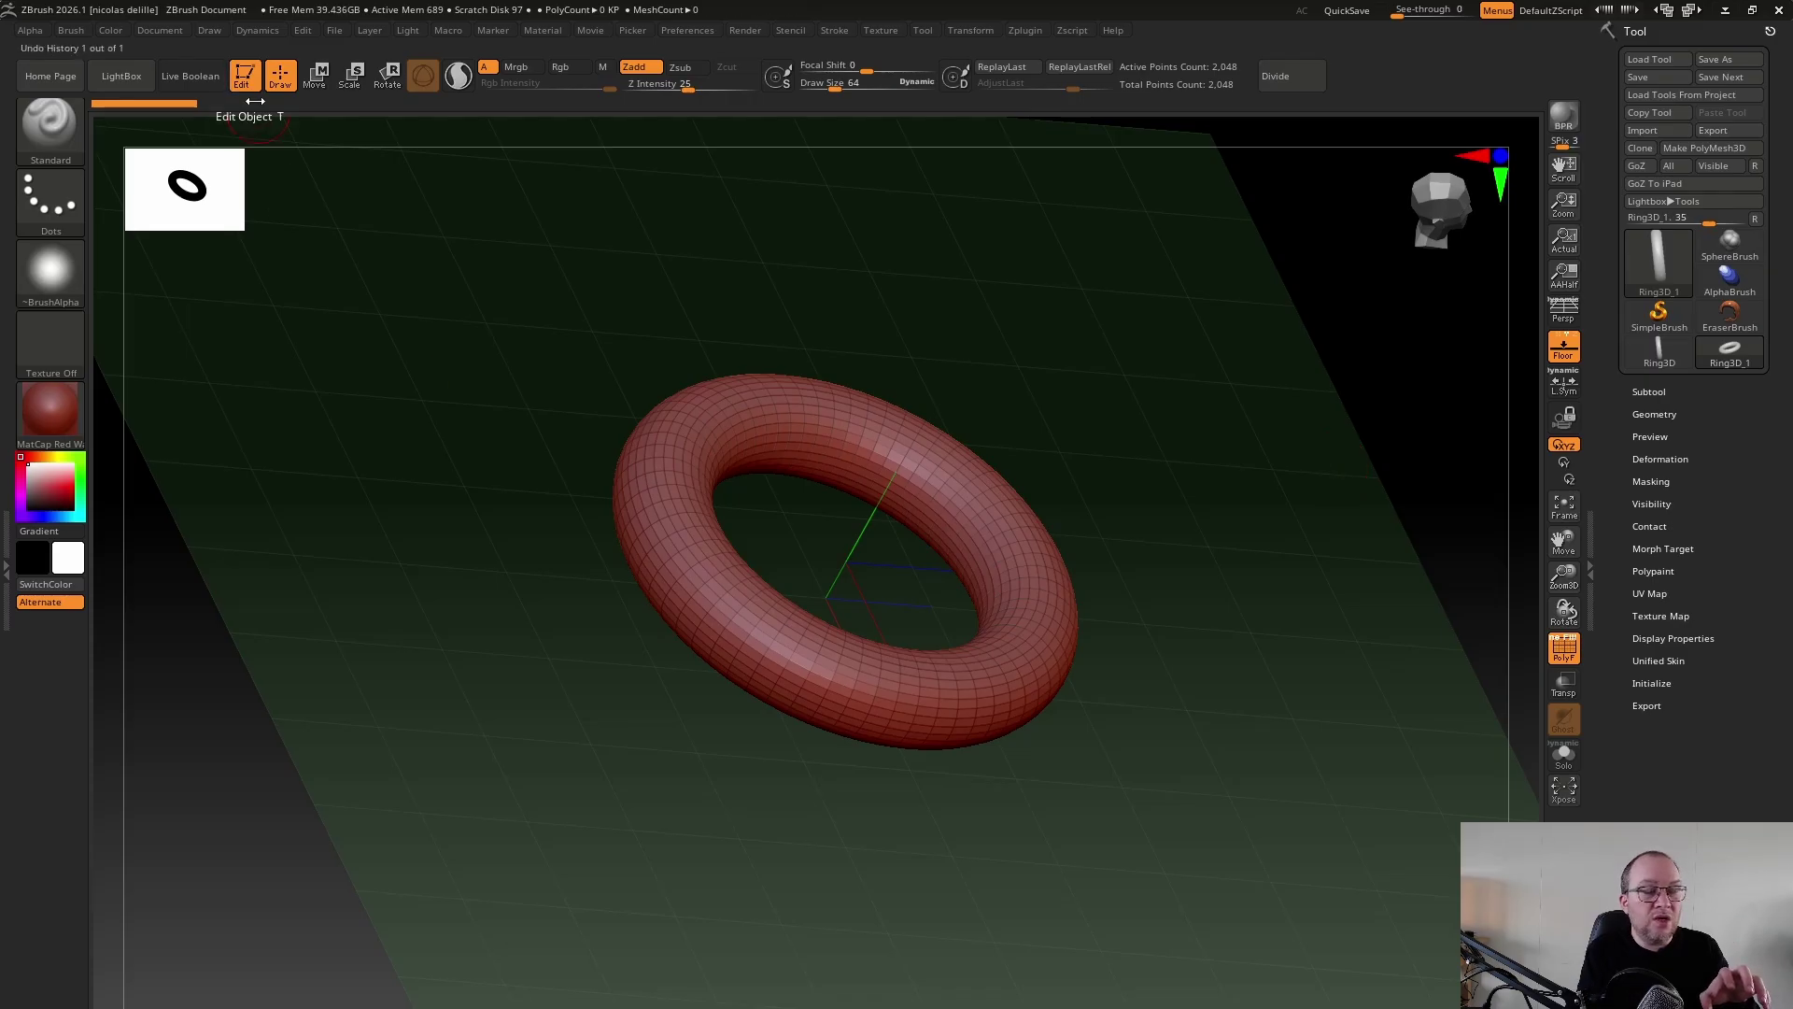
pyautogui.moveTo(1266, 686); pyautogui.dragTo(1245, 716)
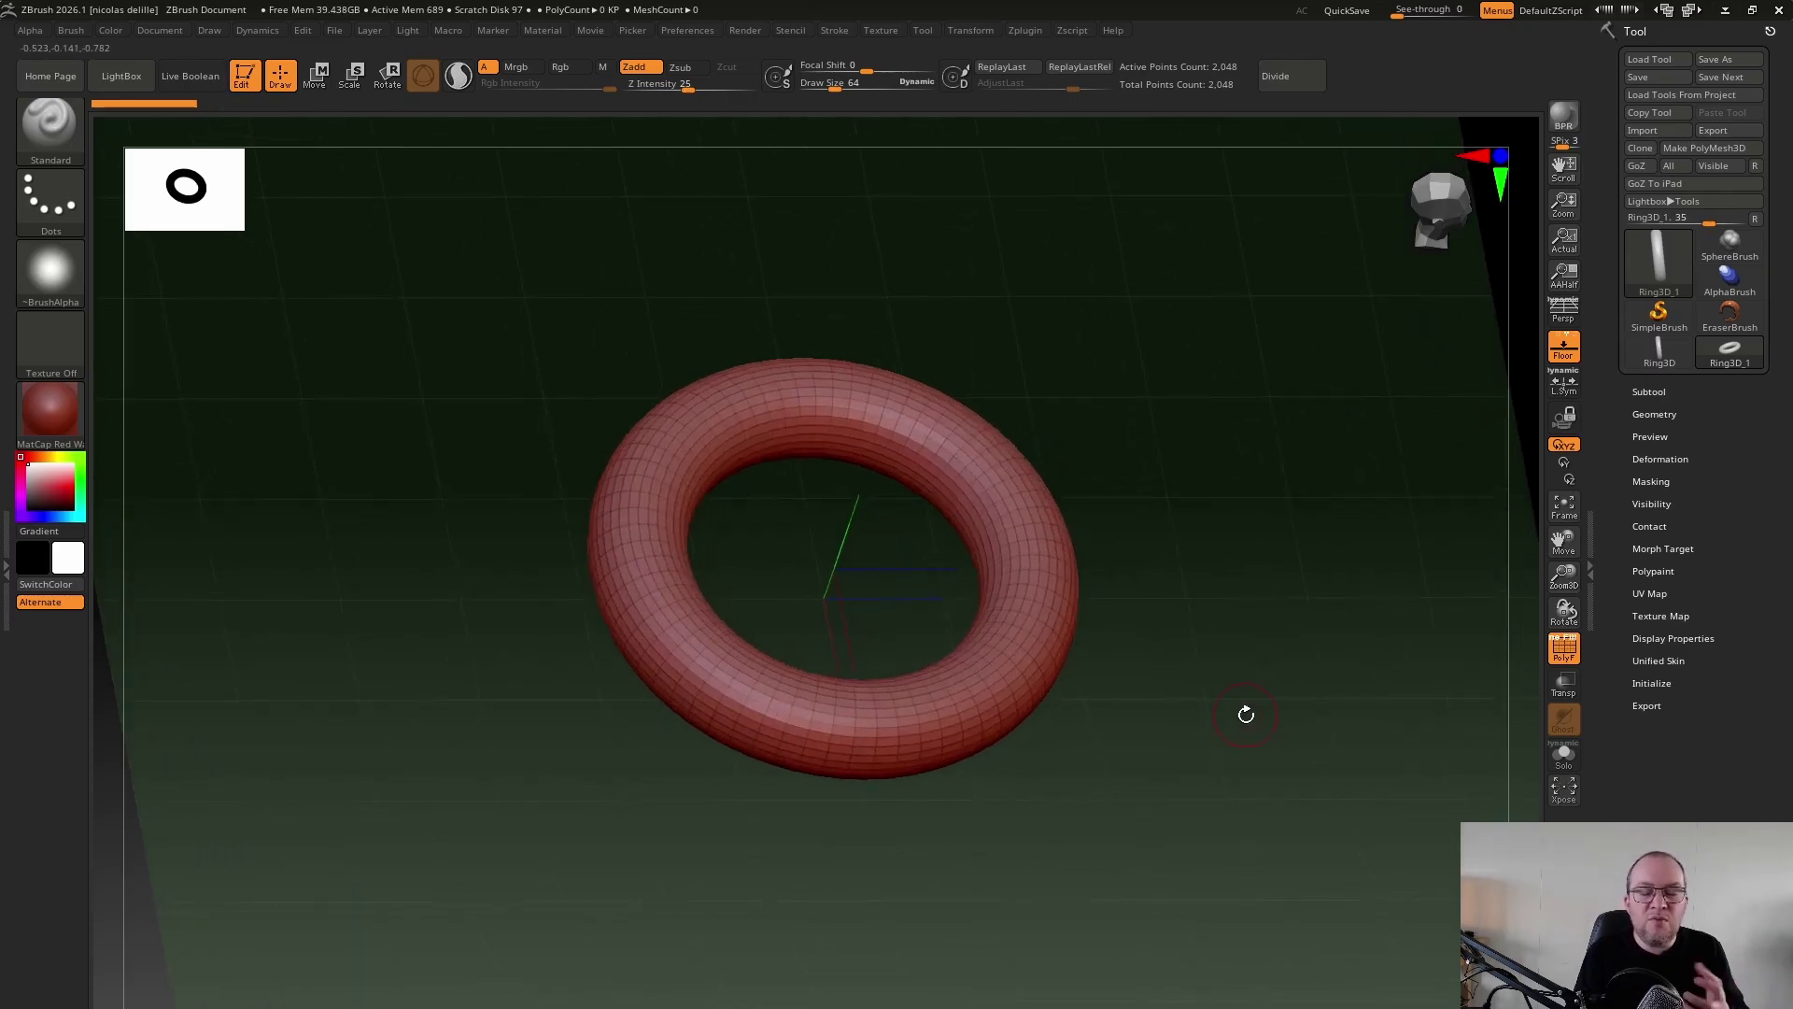
pyautogui.moveTo(1221, 781)
pyautogui.mouseDown()
pyautogui.moveTo(1233, 725)
pyautogui.moveTo(1229, 749)
pyautogui.mouseUp()
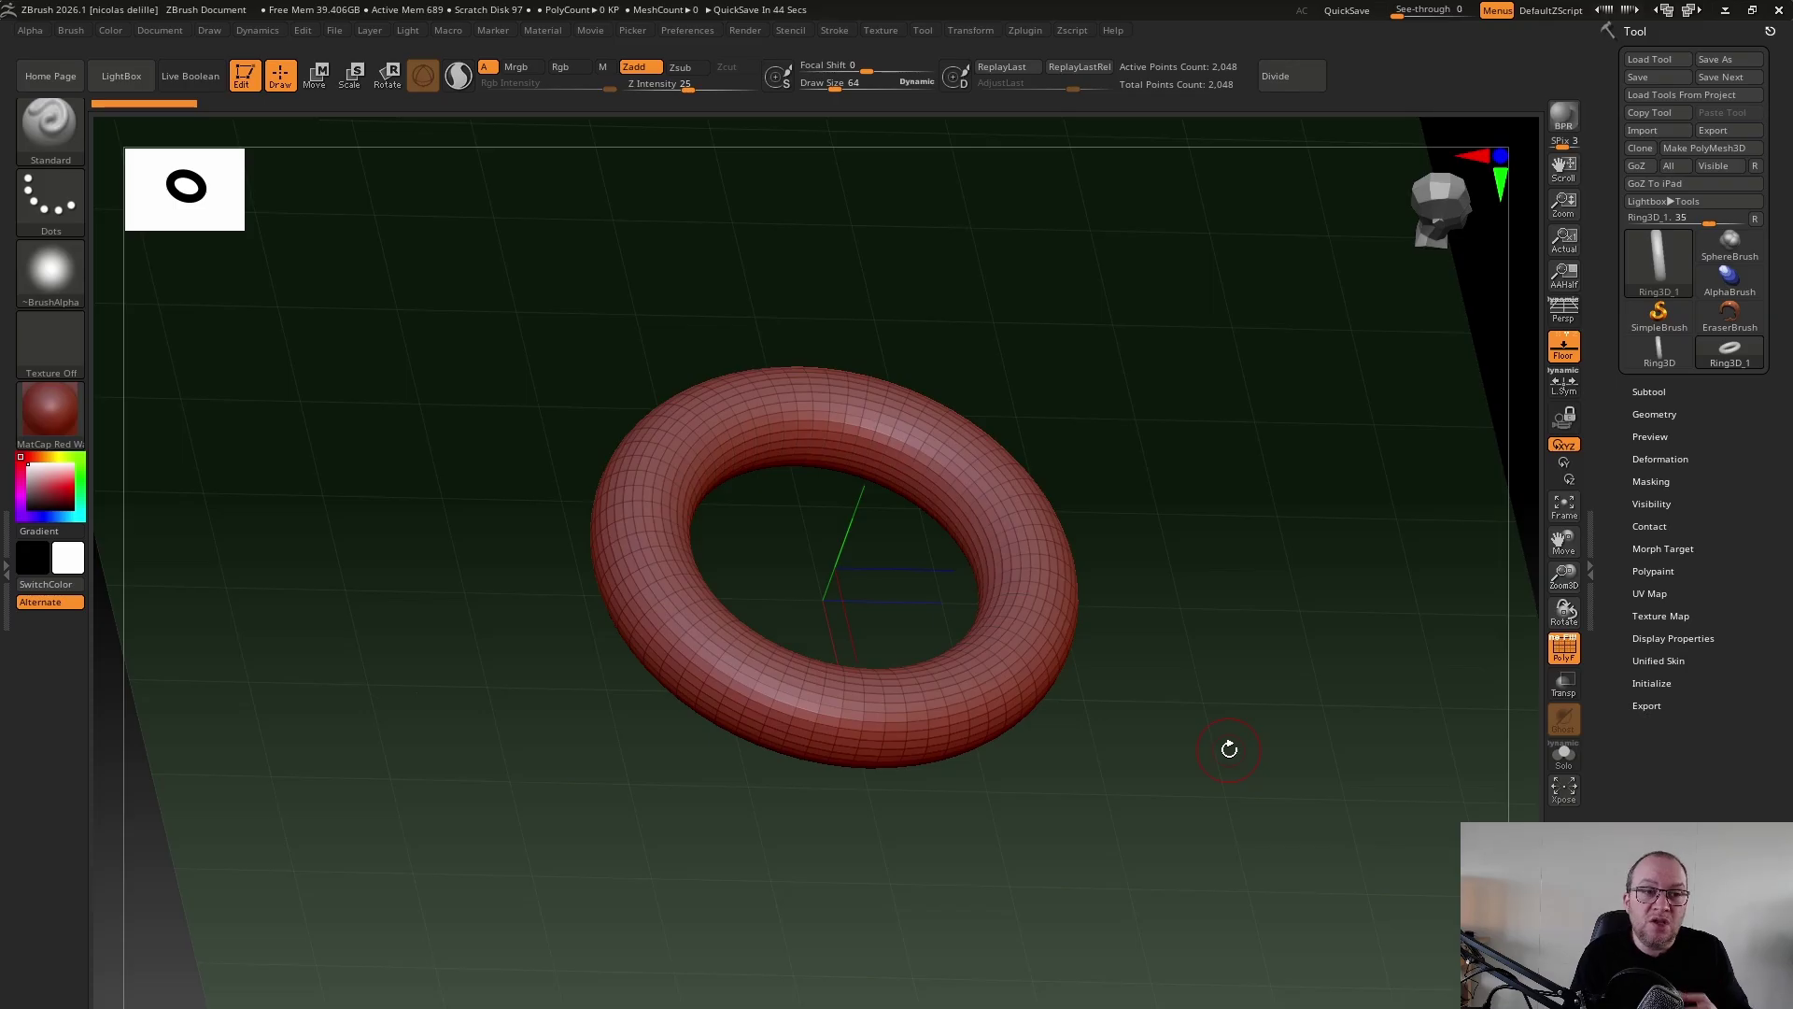
pyautogui.moveTo(1667, 814); pyautogui.dragTo(1679, 801)
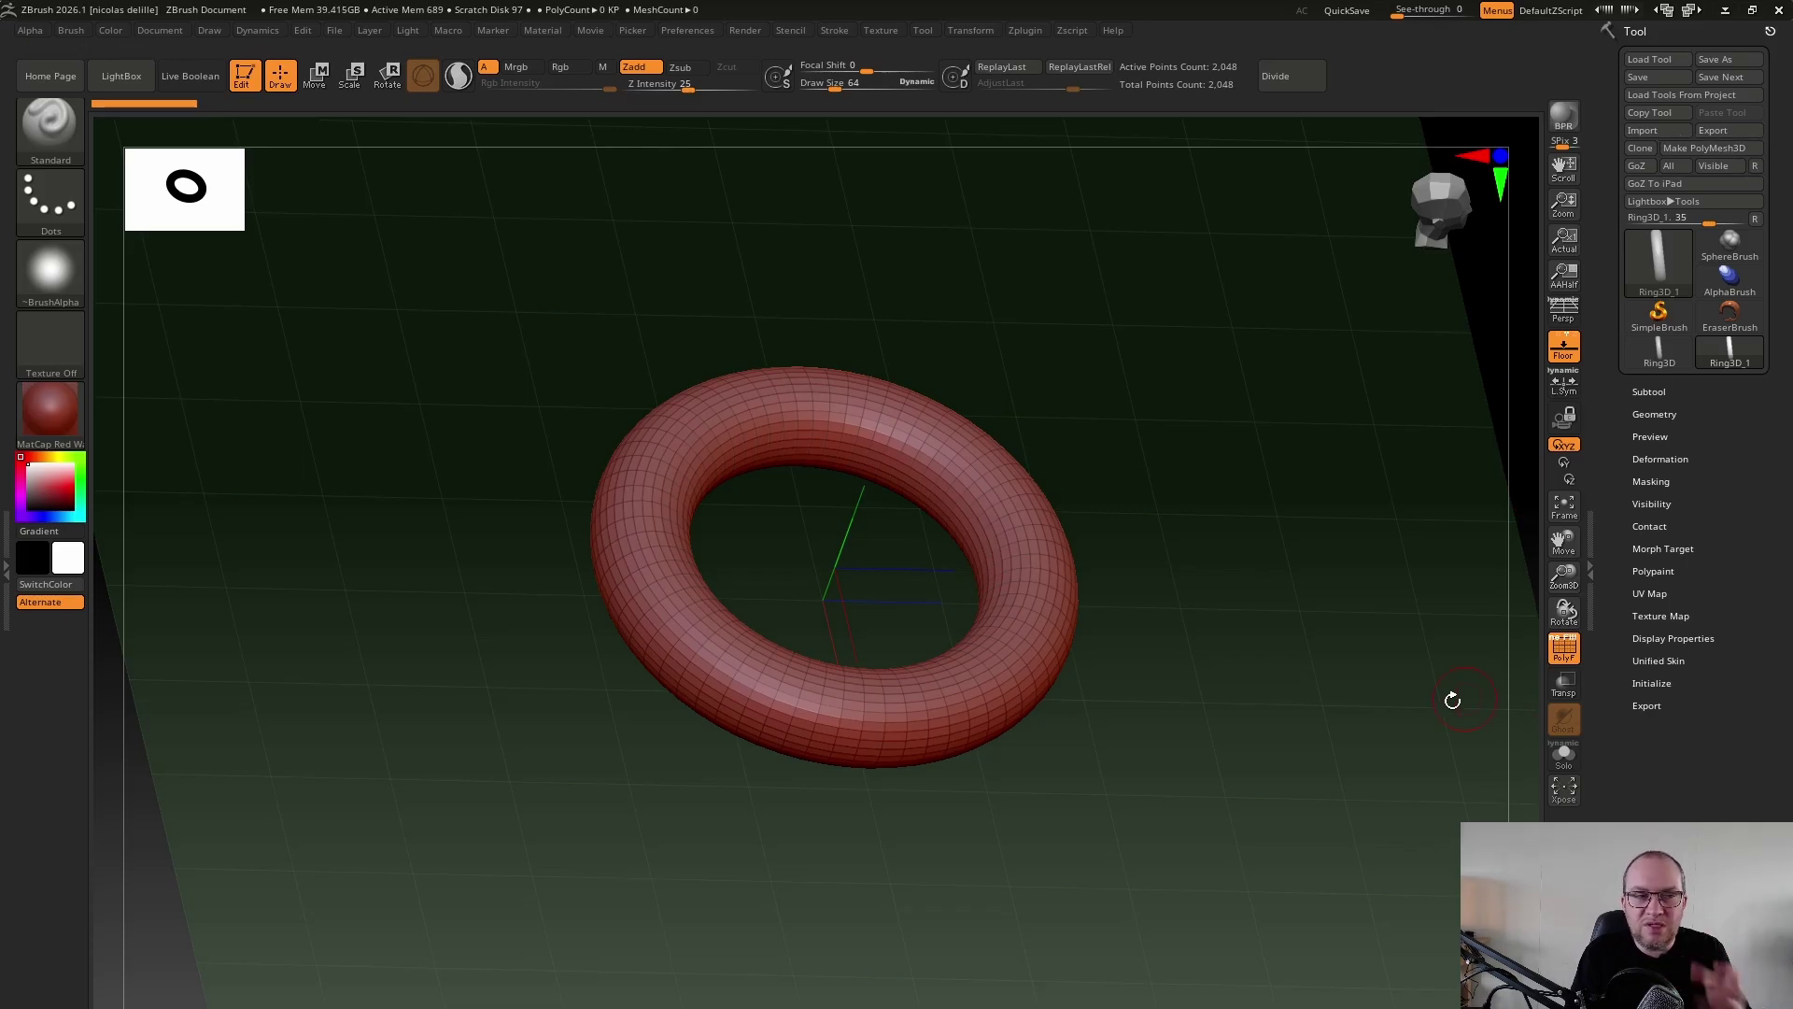
pyautogui.moveTo(1453, 697)
pyautogui.mouseDown()
pyautogui.moveTo(1448, 653)
pyautogui.moveTo(1429, 720)
pyautogui.mouseUp()
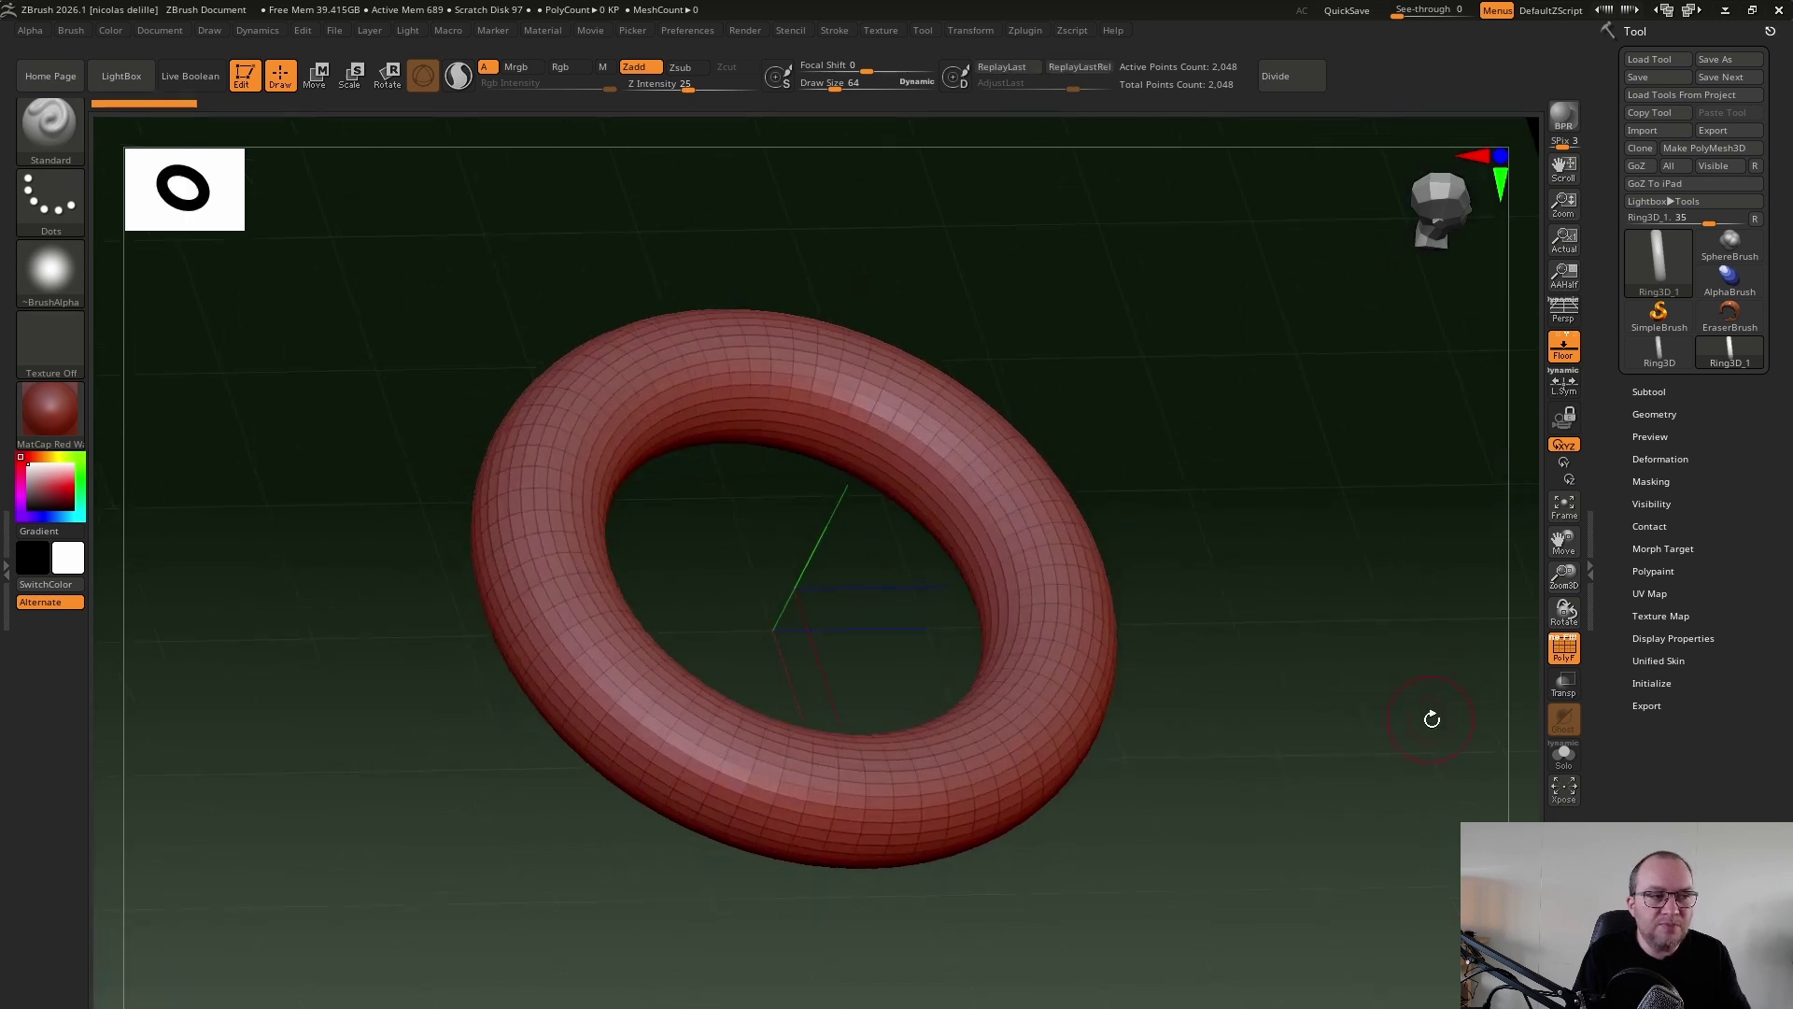
# Open the ring's Initialize settings and thicken the tube by setting SRadius to 74
pyautogui.click(1652, 683)
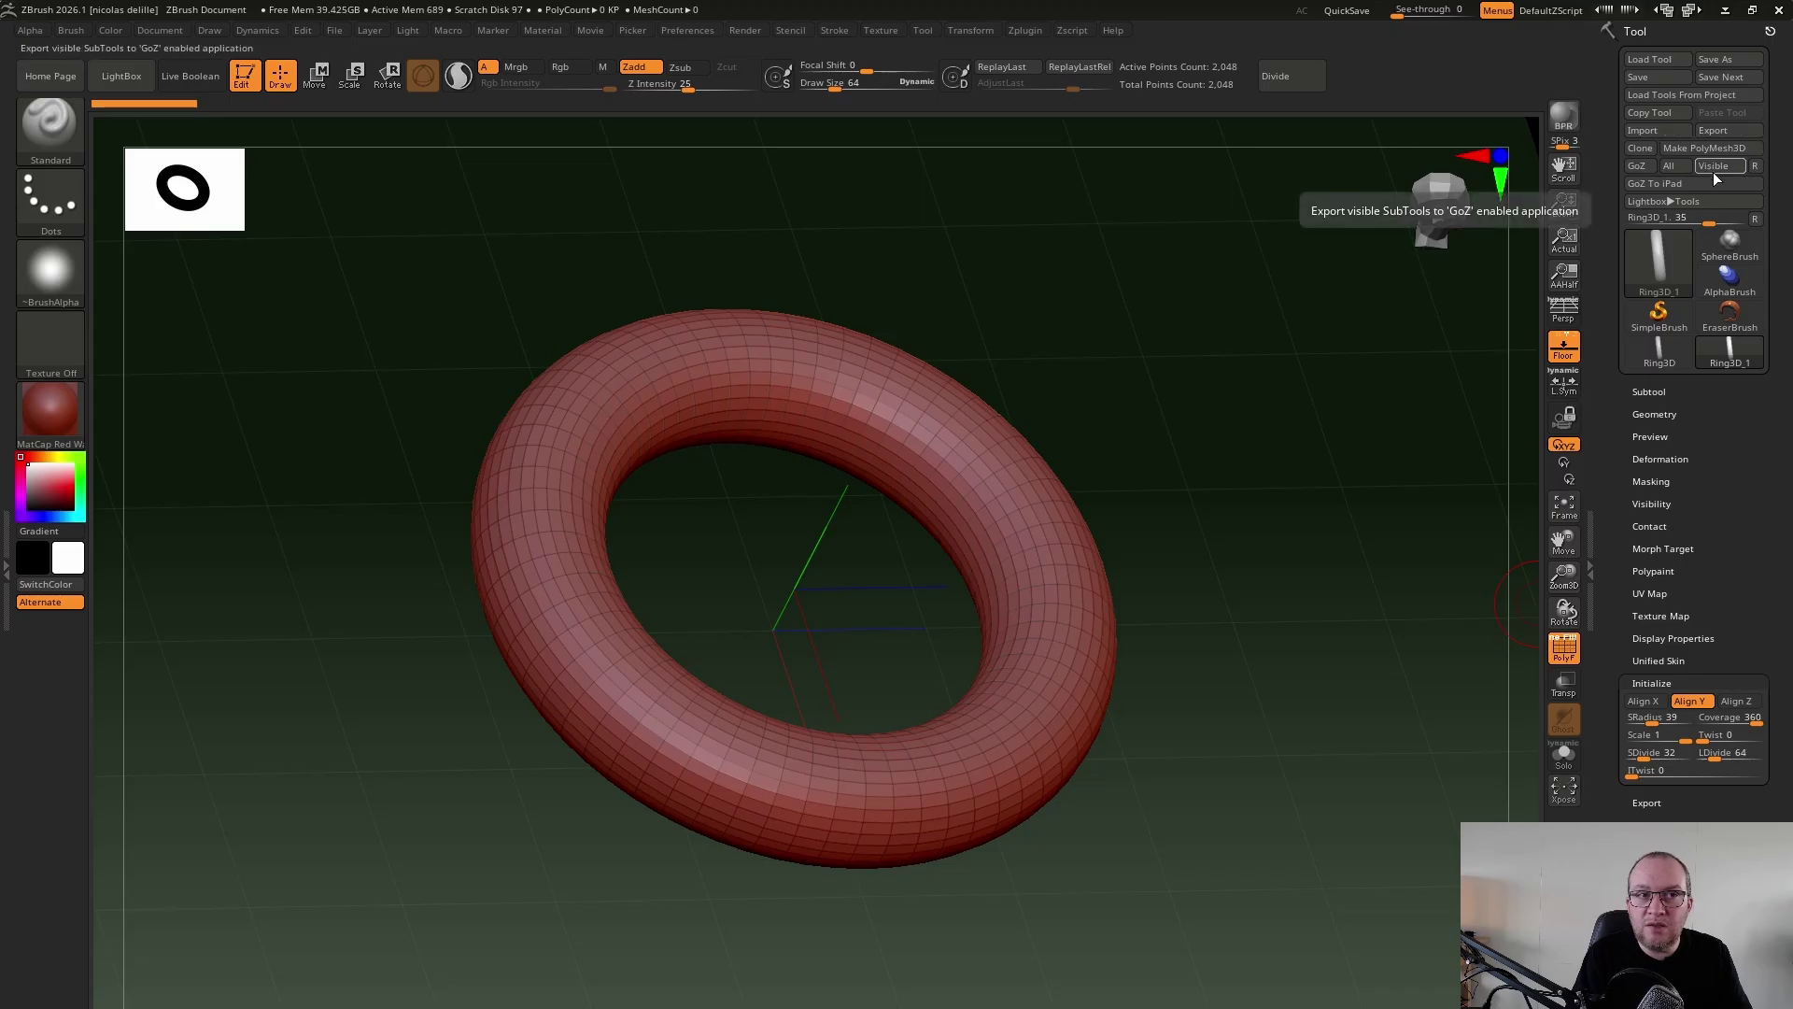
pyautogui.scroll(-1, 1667, 607)
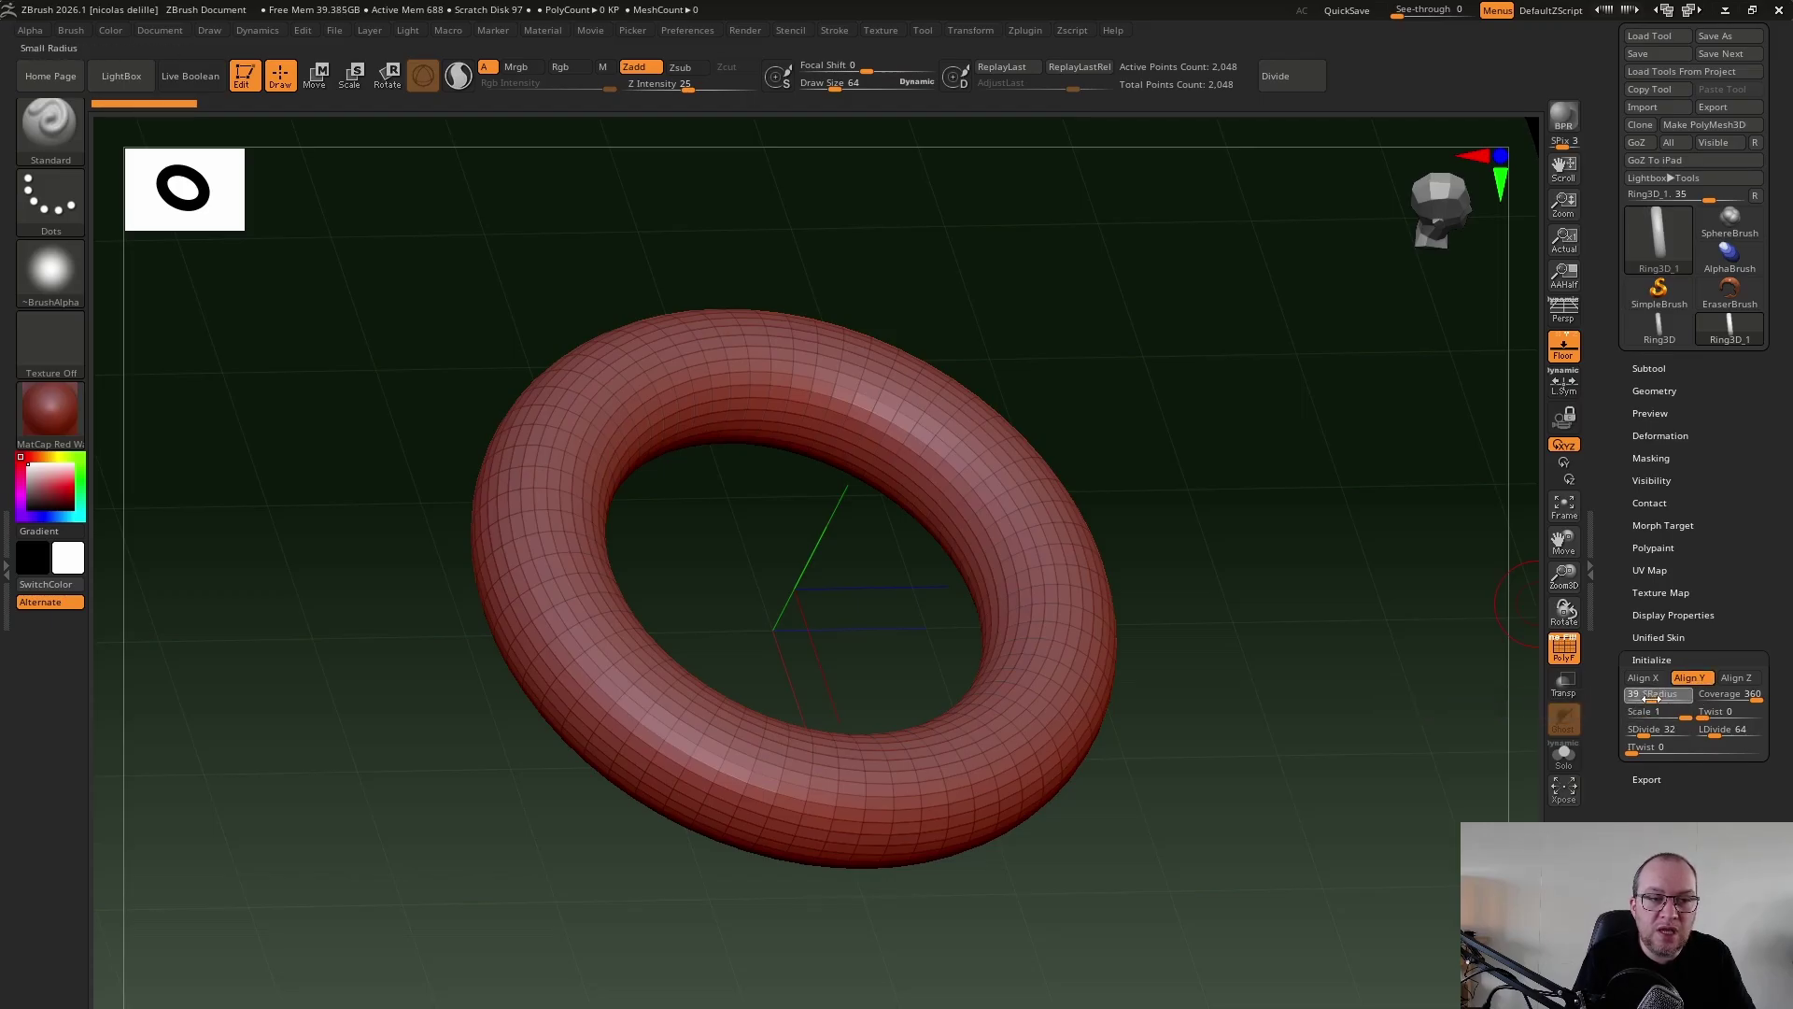
pyautogui.moveTo(1646, 696)
pyautogui.mouseDown()
pyautogui.moveTo(1668, 696)
pyautogui.moveTo(1620, 707)
pyautogui.moveTo(1681, 710)
pyautogui.moveTo(1665, 712)
pyautogui.mouseUp()
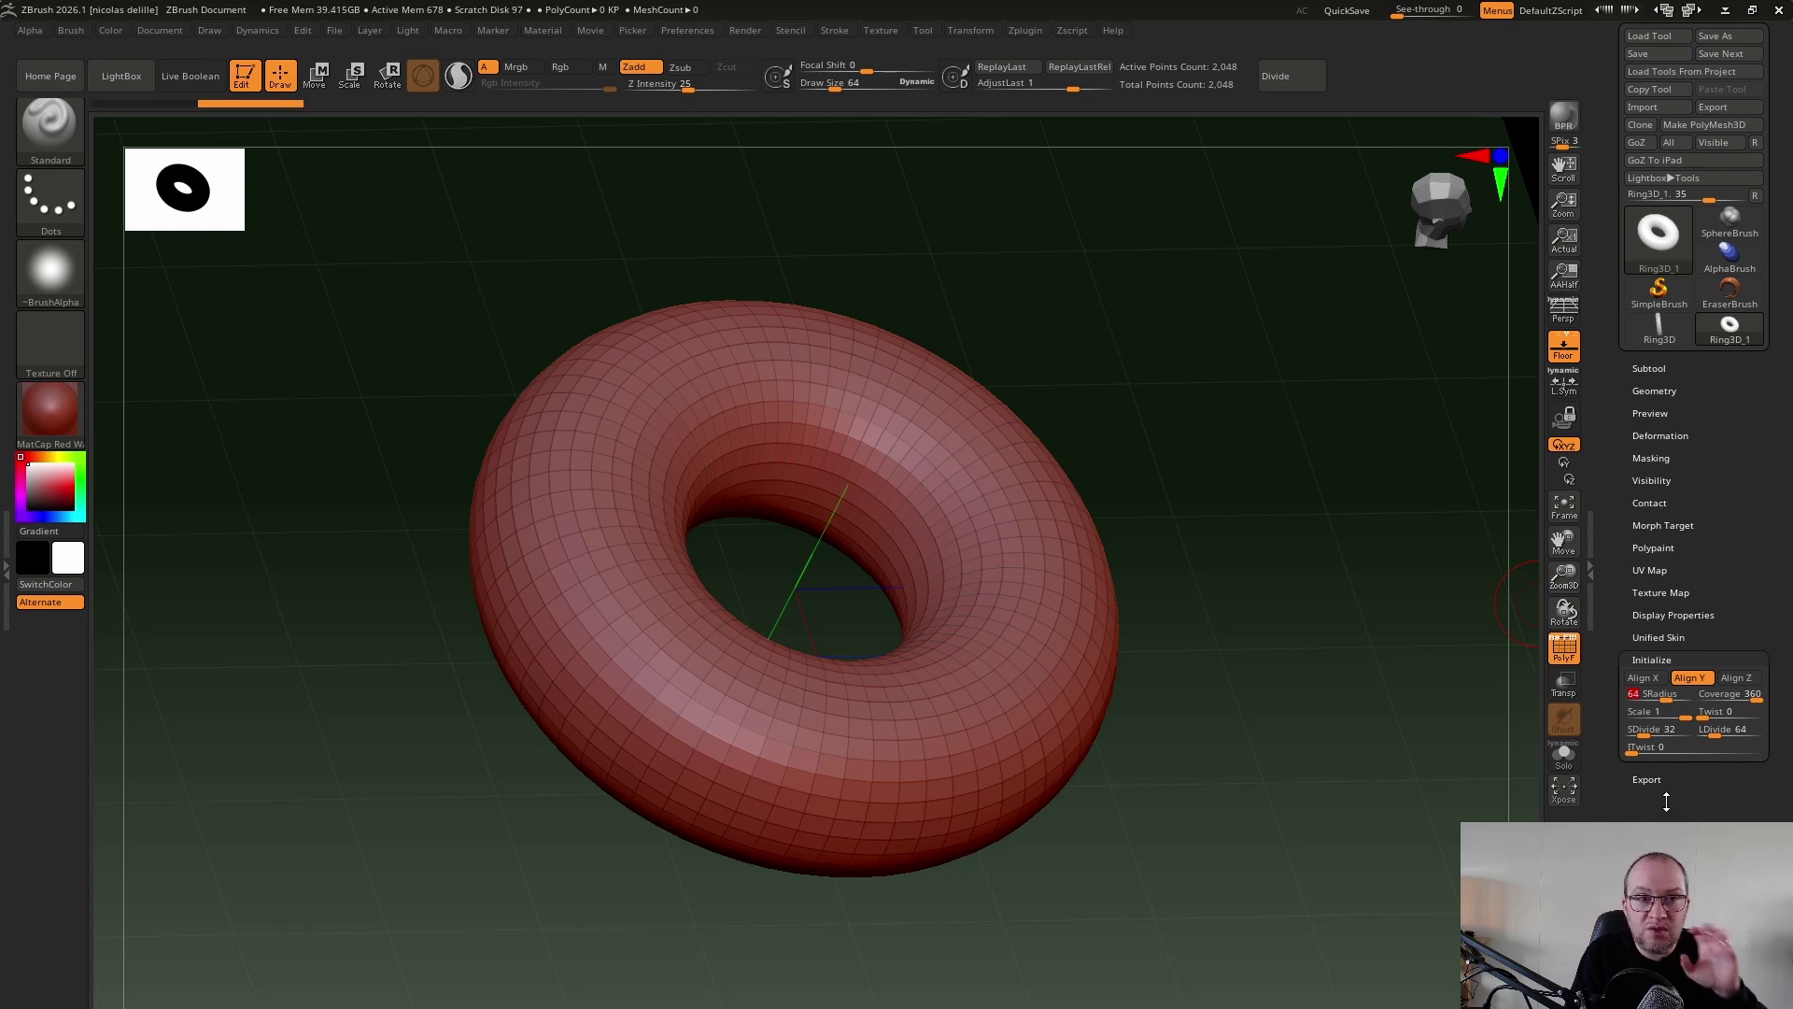
pyautogui.keyDown('shift'); pyautogui.moveTo(1345, 650); pyautogui.dragTo(1373, 677); pyautogui.keyUp('shift')
pyautogui.moveTo(1642, 694); pyautogui.dragTo(1642, 698)
pyautogui.moveTo(1493, 725); pyautogui.dragTo(1433, 757)
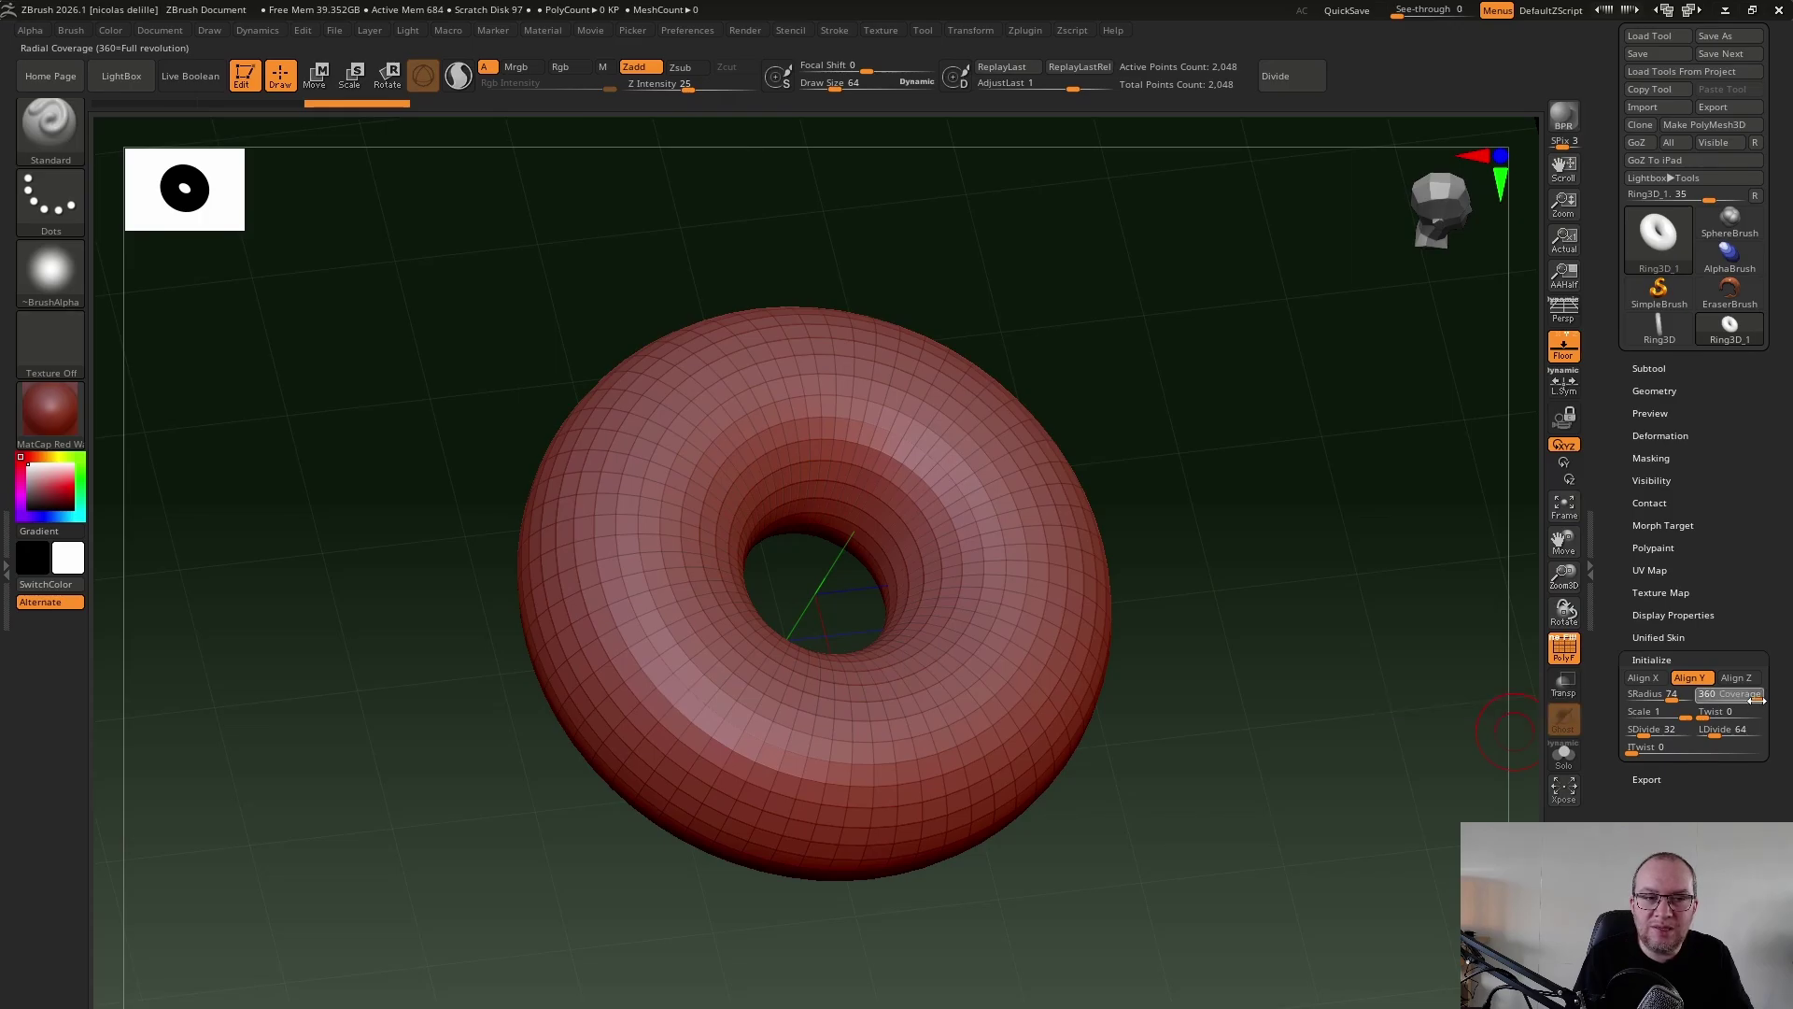
# Turn the ring into a tapered horn by setting Coverage to 193 and Scale to 0.01
pyautogui.moveTo(1757, 700); pyautogui.dragTo(1731, 705)
pyautogui.moveTo(1388, 800)
pyautogui.mouseDown()
pyautogui.moveTo(1373, 527)
pyautogui.moveTo(1401, 680)
pyautogui.moveTo(1365, 781)
pyautogui.moveTo(1429, 821)
pyautogui.moveTo(1330, 823)
pyautogui.moveTo(1354, 803)
pyautogui.mouseUp()
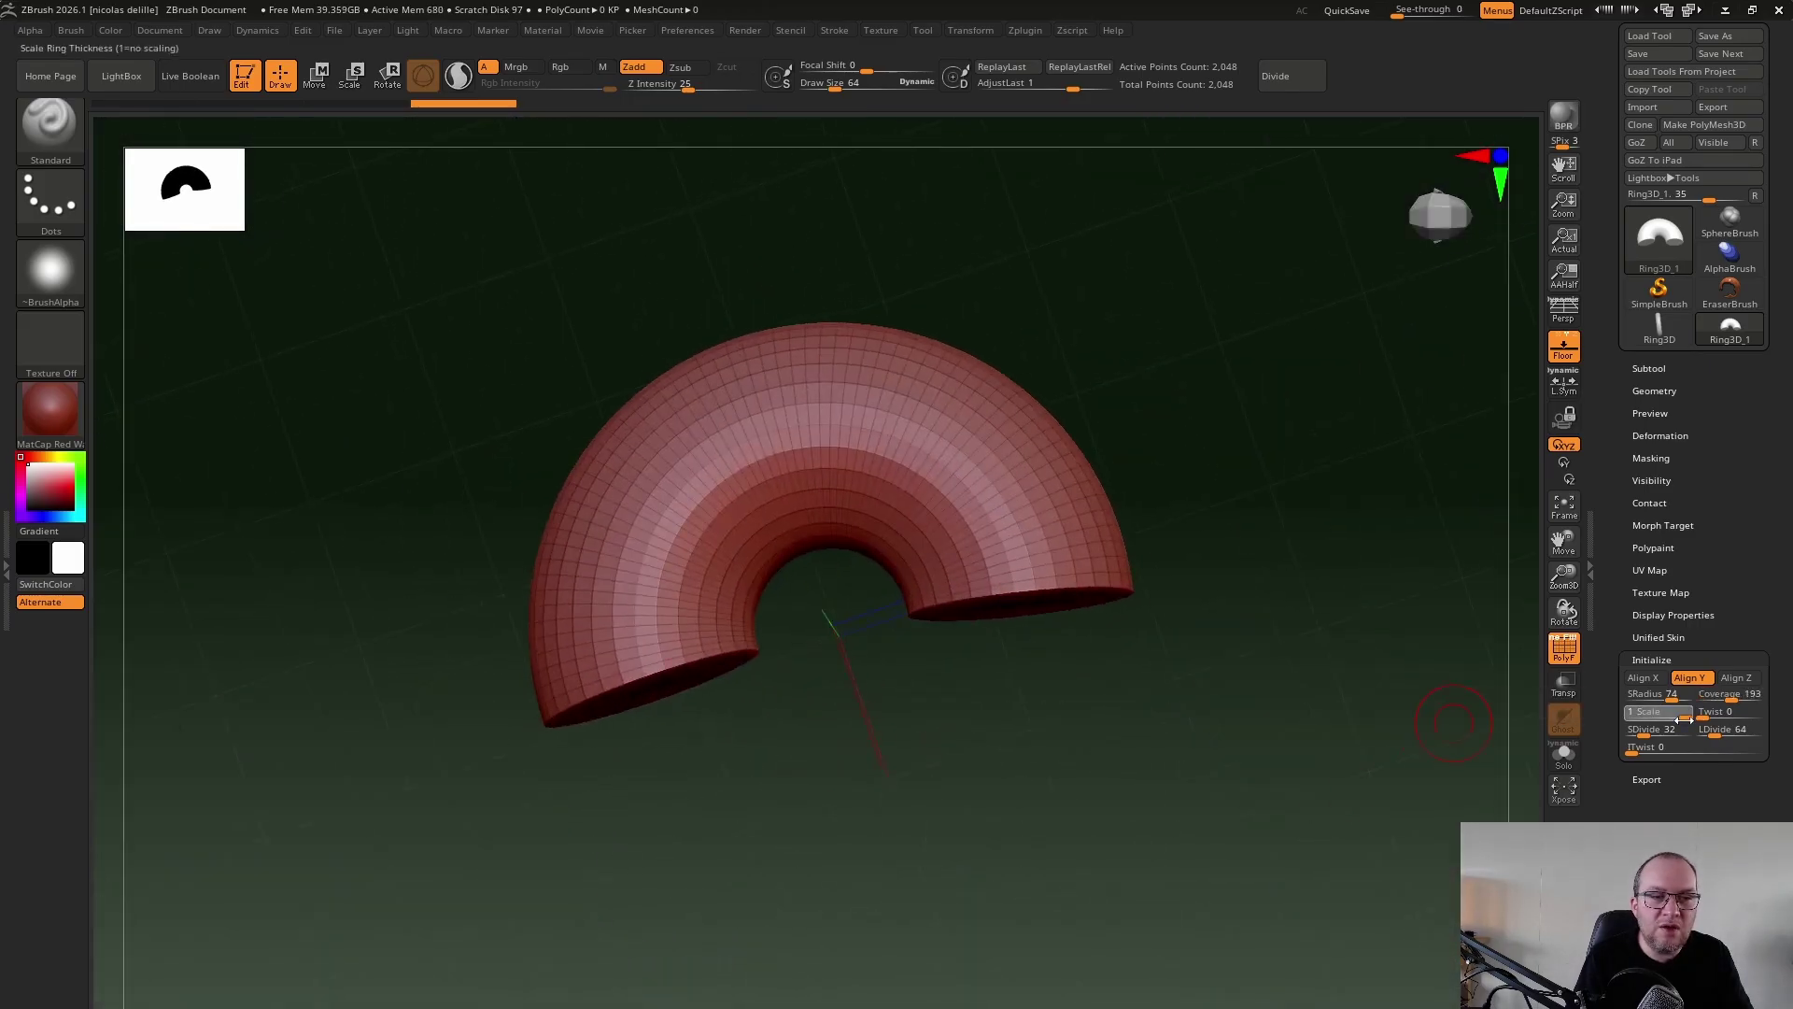
pyautogui.moveTo(1682, 719); pyautogui.dragTo(1432, 616)
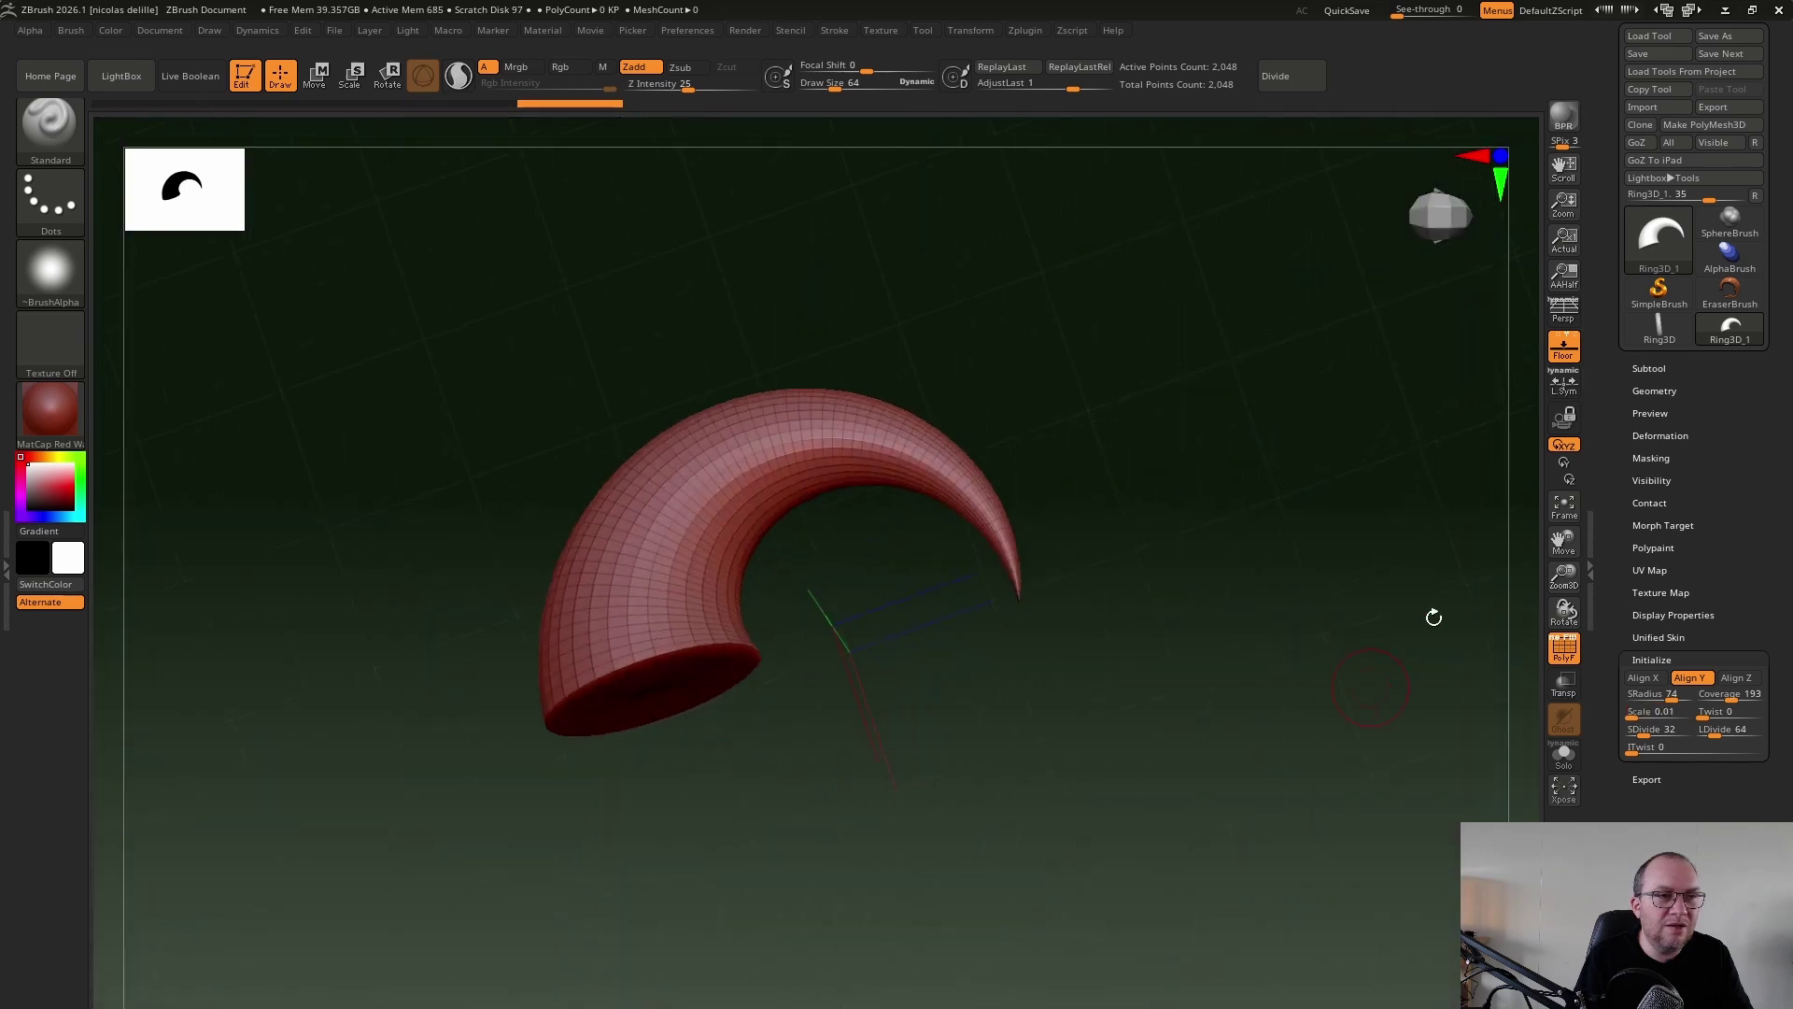
# Hide the floor grid and collapse the Initialize settings
pyautogui.click(1565, 362)
pyautogui.moveTo(1353, 673)
pyautogui.mouseDown()
pyautogui.moveTo(1333, 513)
pyautogui.moveTo(1333, 672)
pyautogui.moveTo(1354, 658)
pyautogui.moveTo(1342, 717)
pyautogui.moveTo(1353, 705)
pyautogui.moveTo(1369, 744)
pyautogui.moveTo(1350, 677)
pyautogui.mouseUp()
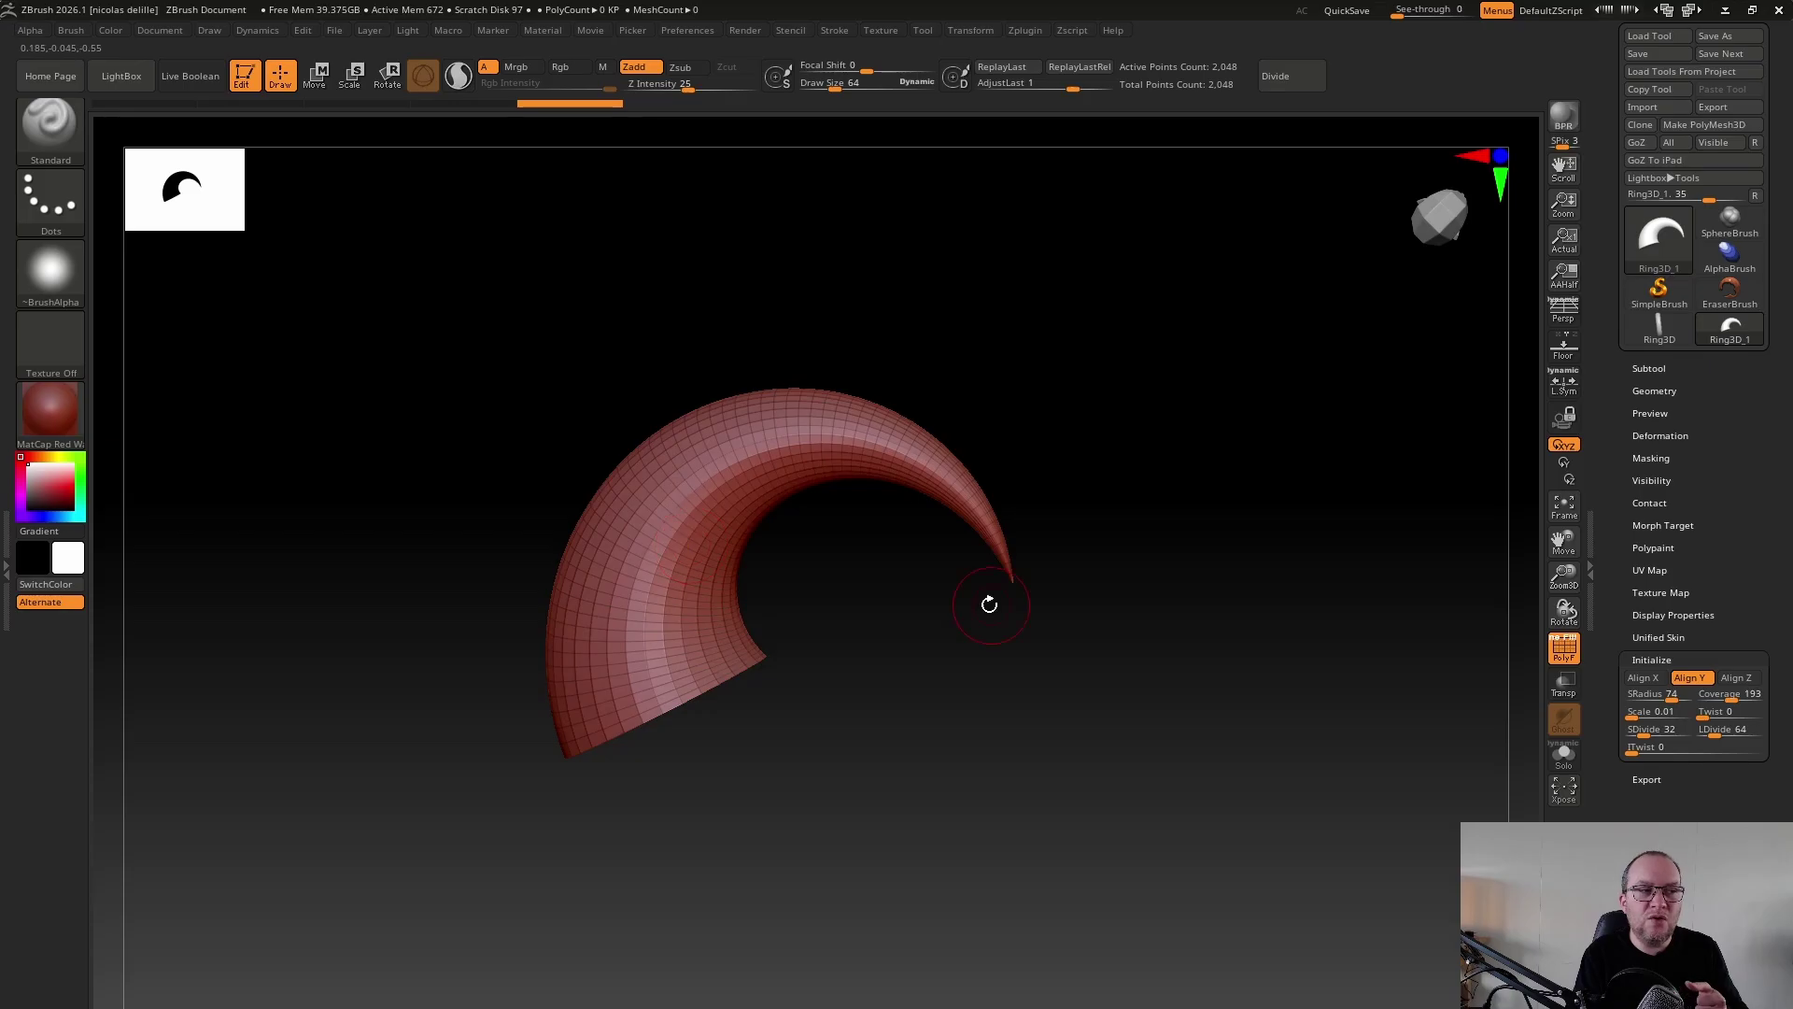
pyautogui.click(1653, 660)
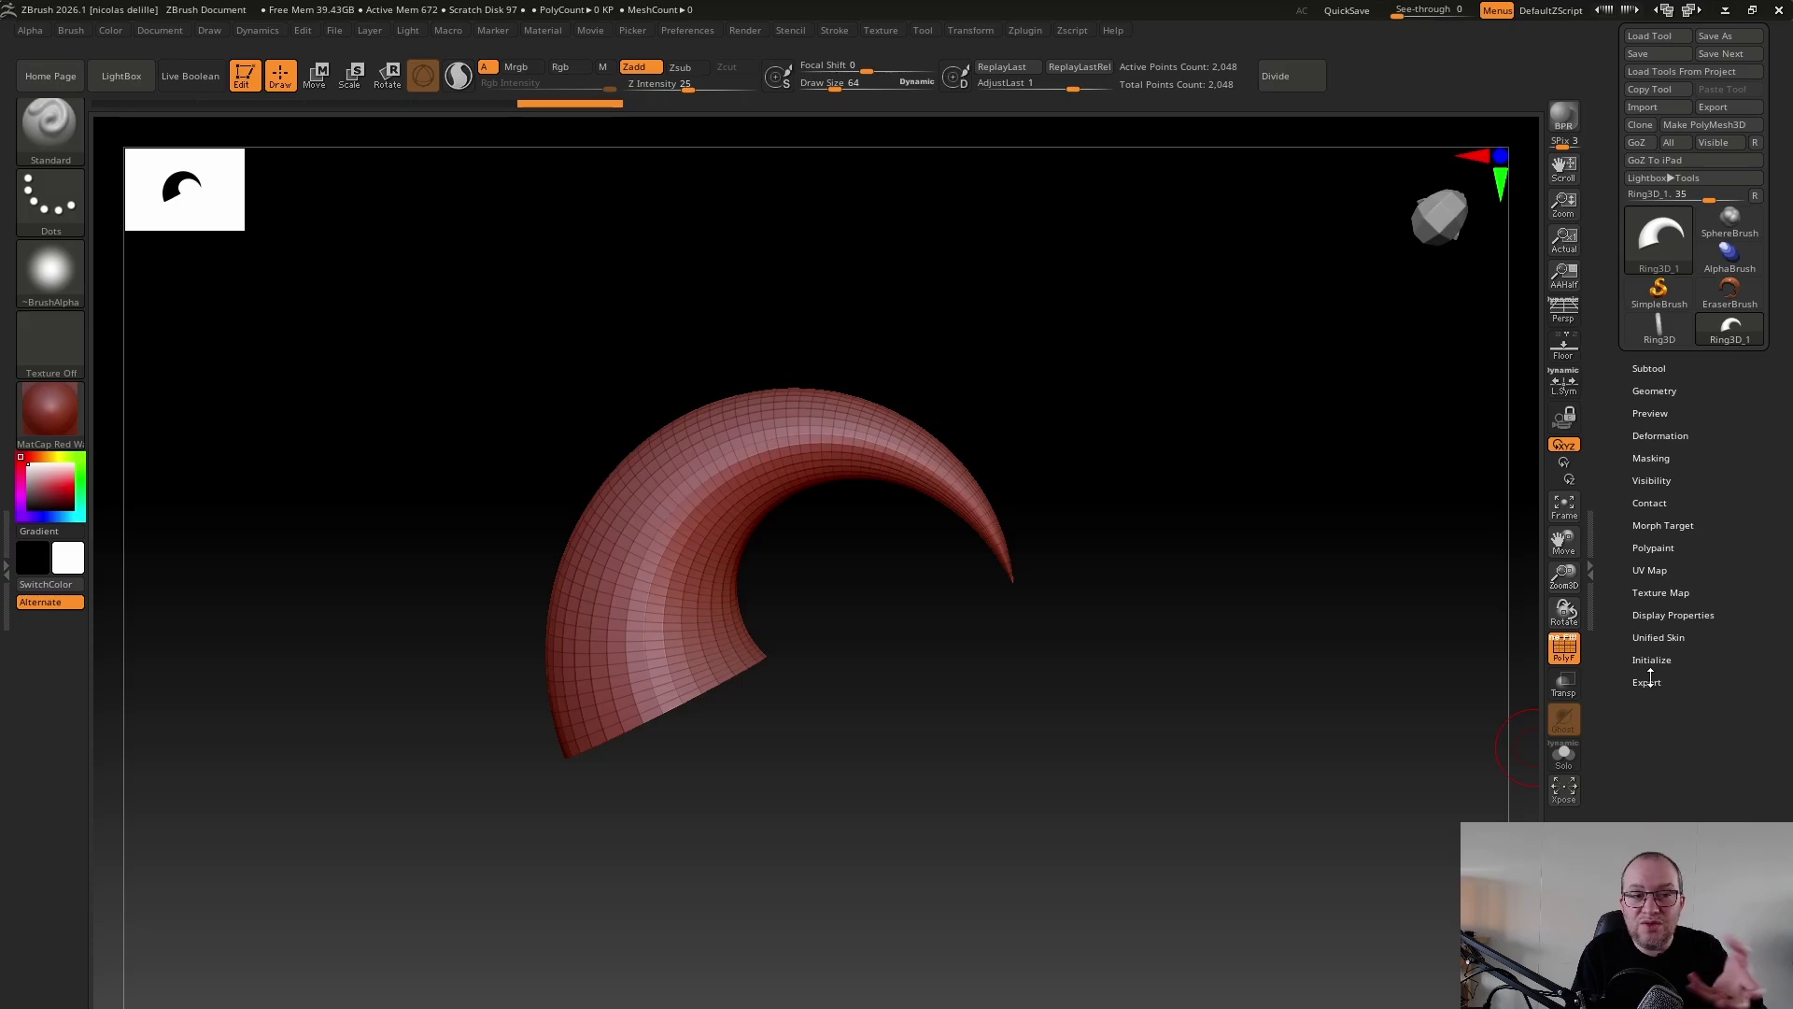
# Reopen the Initialize settings and compare the modified Ring3D_1 tool with the original Ring3D preview
pyautogui.moveTo(1476, 392); pyautogui.dragTo(1355, 476)
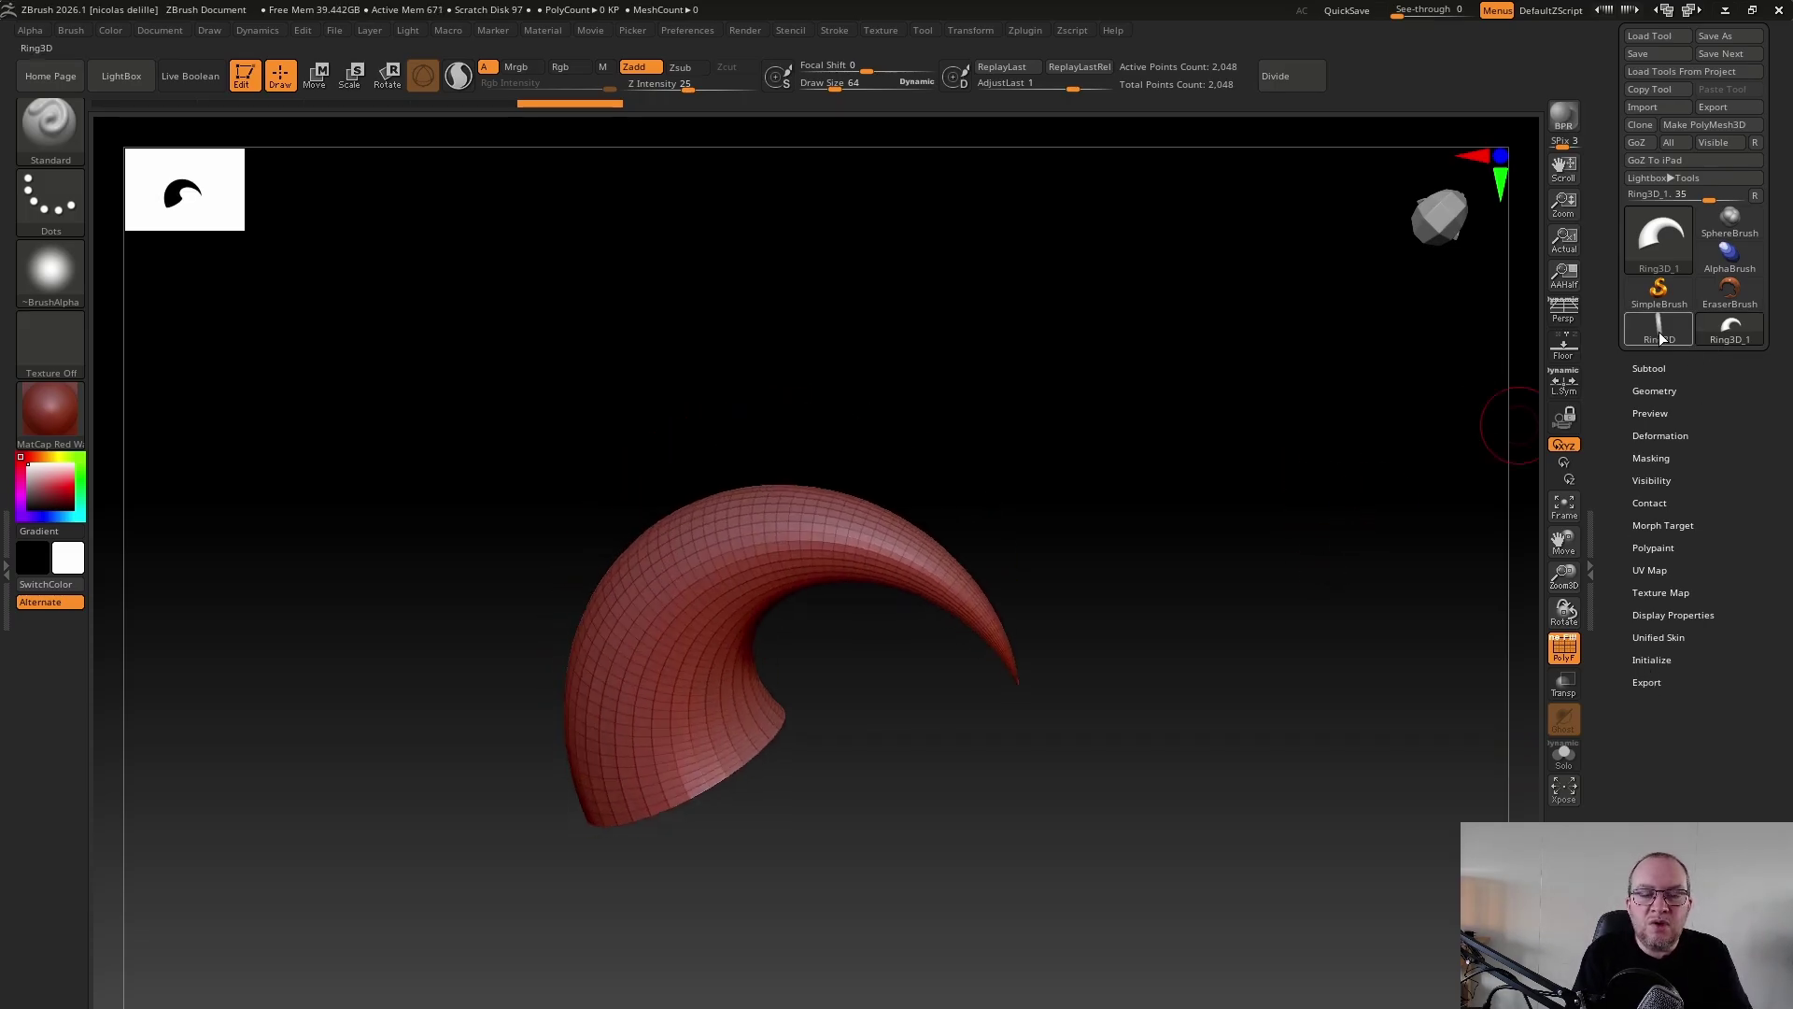
pyautogui.moveTo(1705, 337)
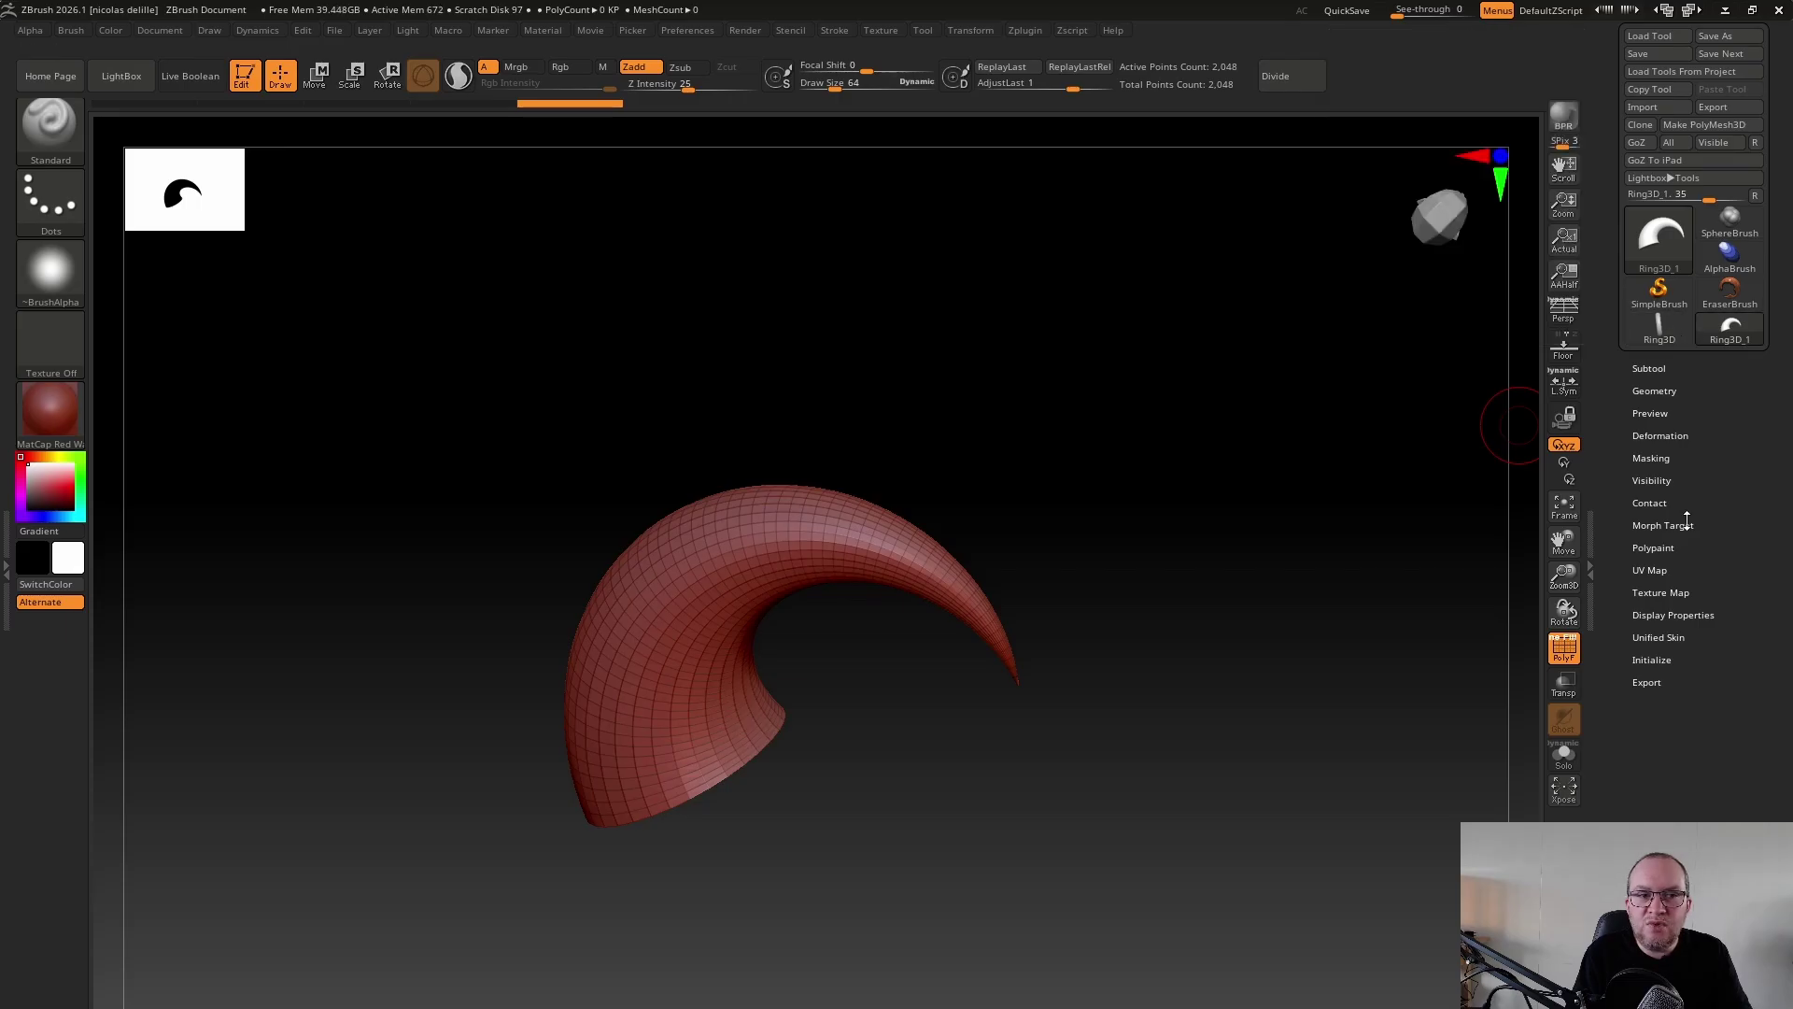
pyautogui.click(1652, 661)
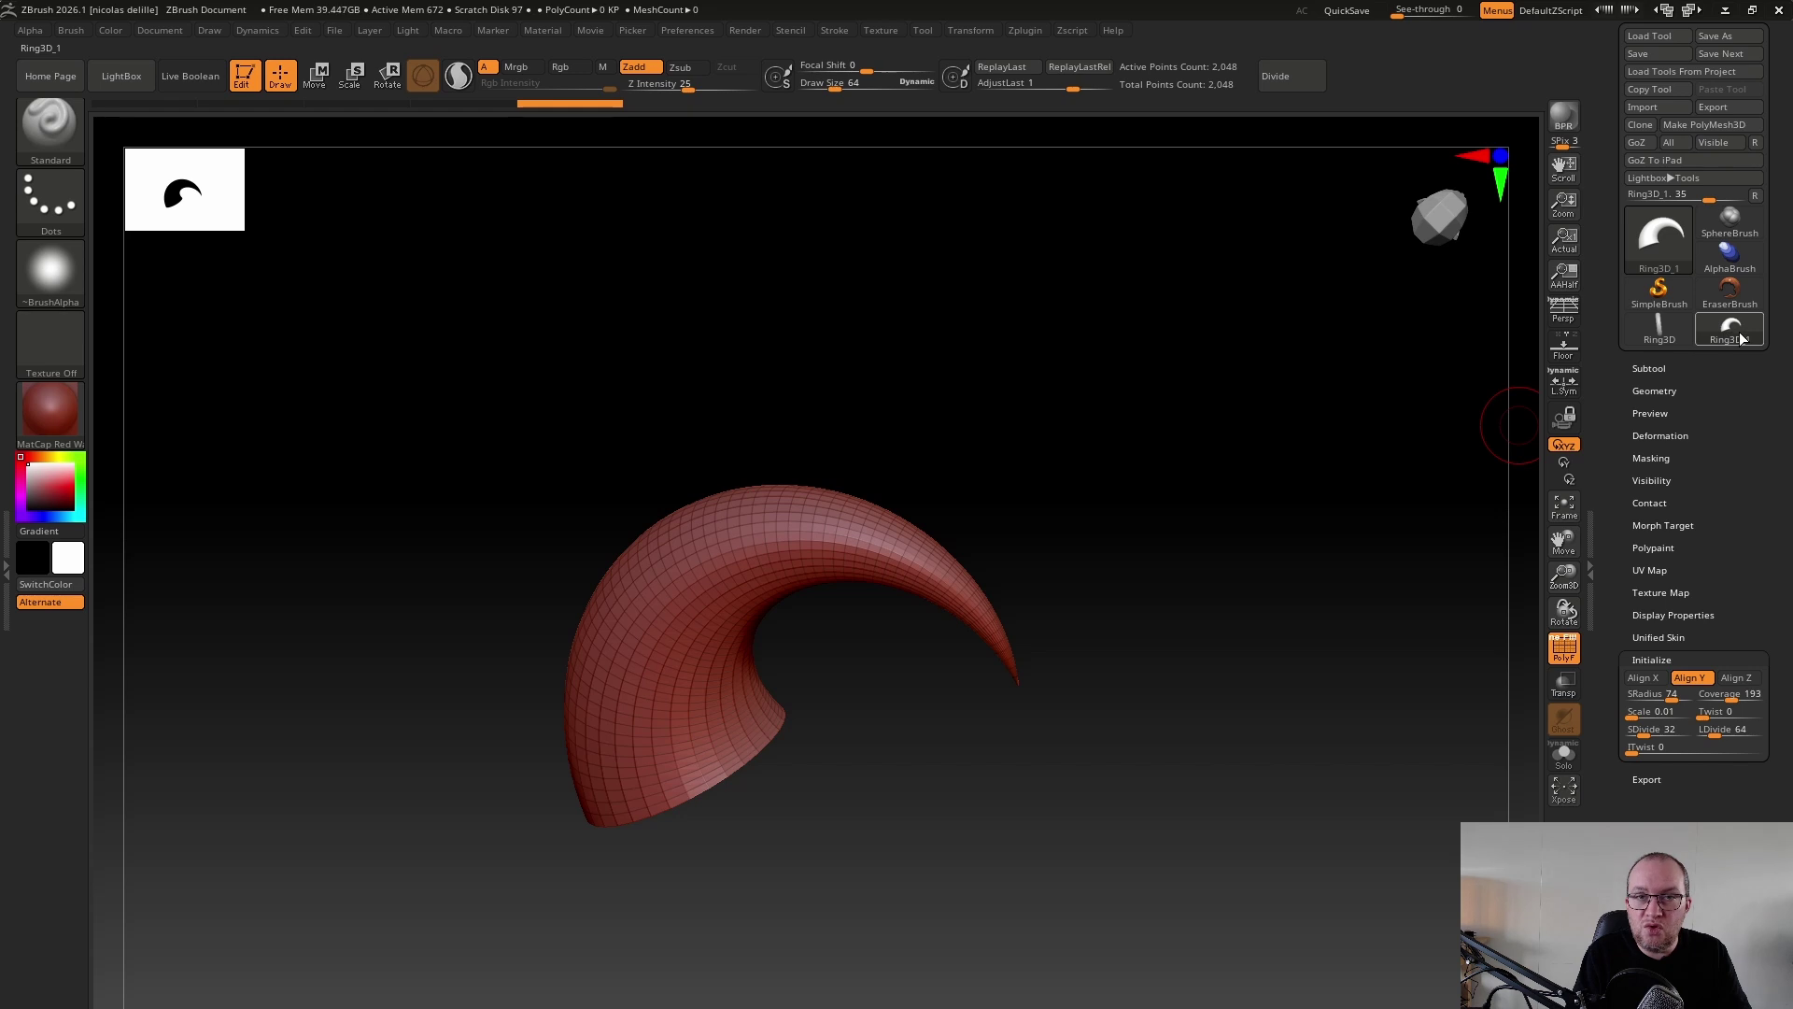
pyautogui.moveTo(1730, 338)
pyautogui.moveTo(1677, 323)
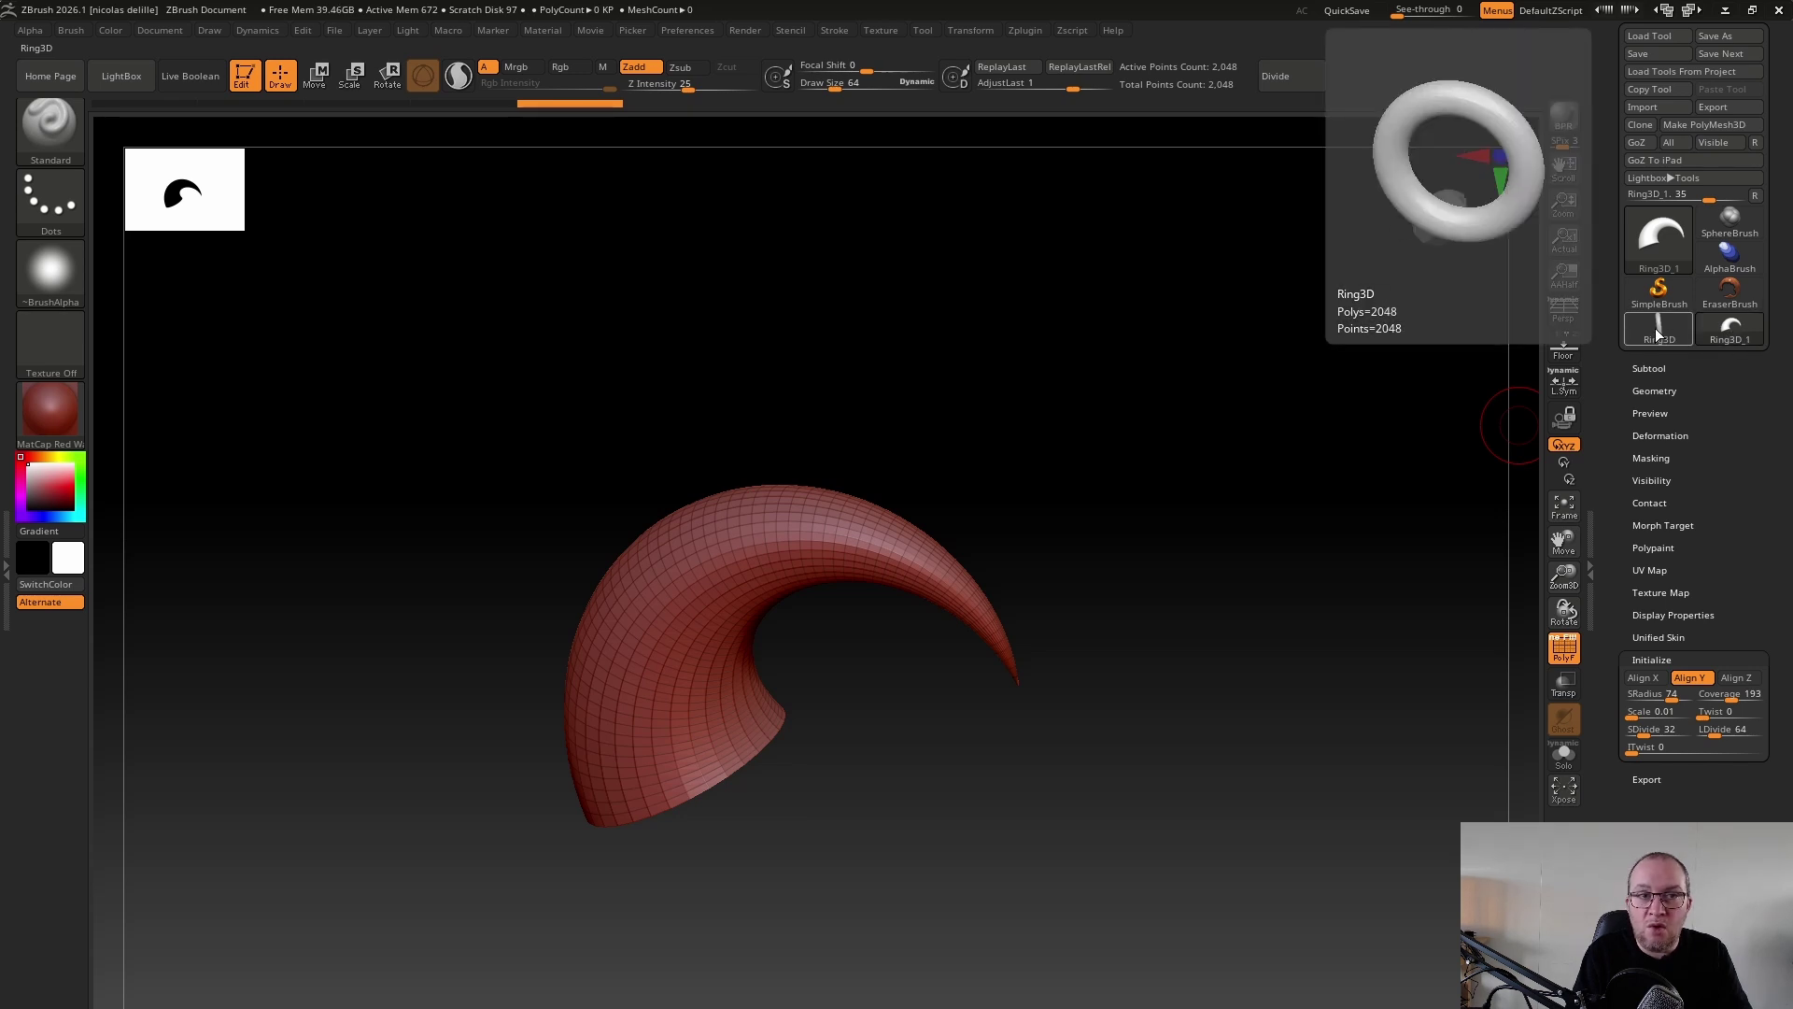
# Switch from the modified horn back to the original Ring3D and thin its tube by setting SRadius to 9
pyautogui.click(1659, 331)
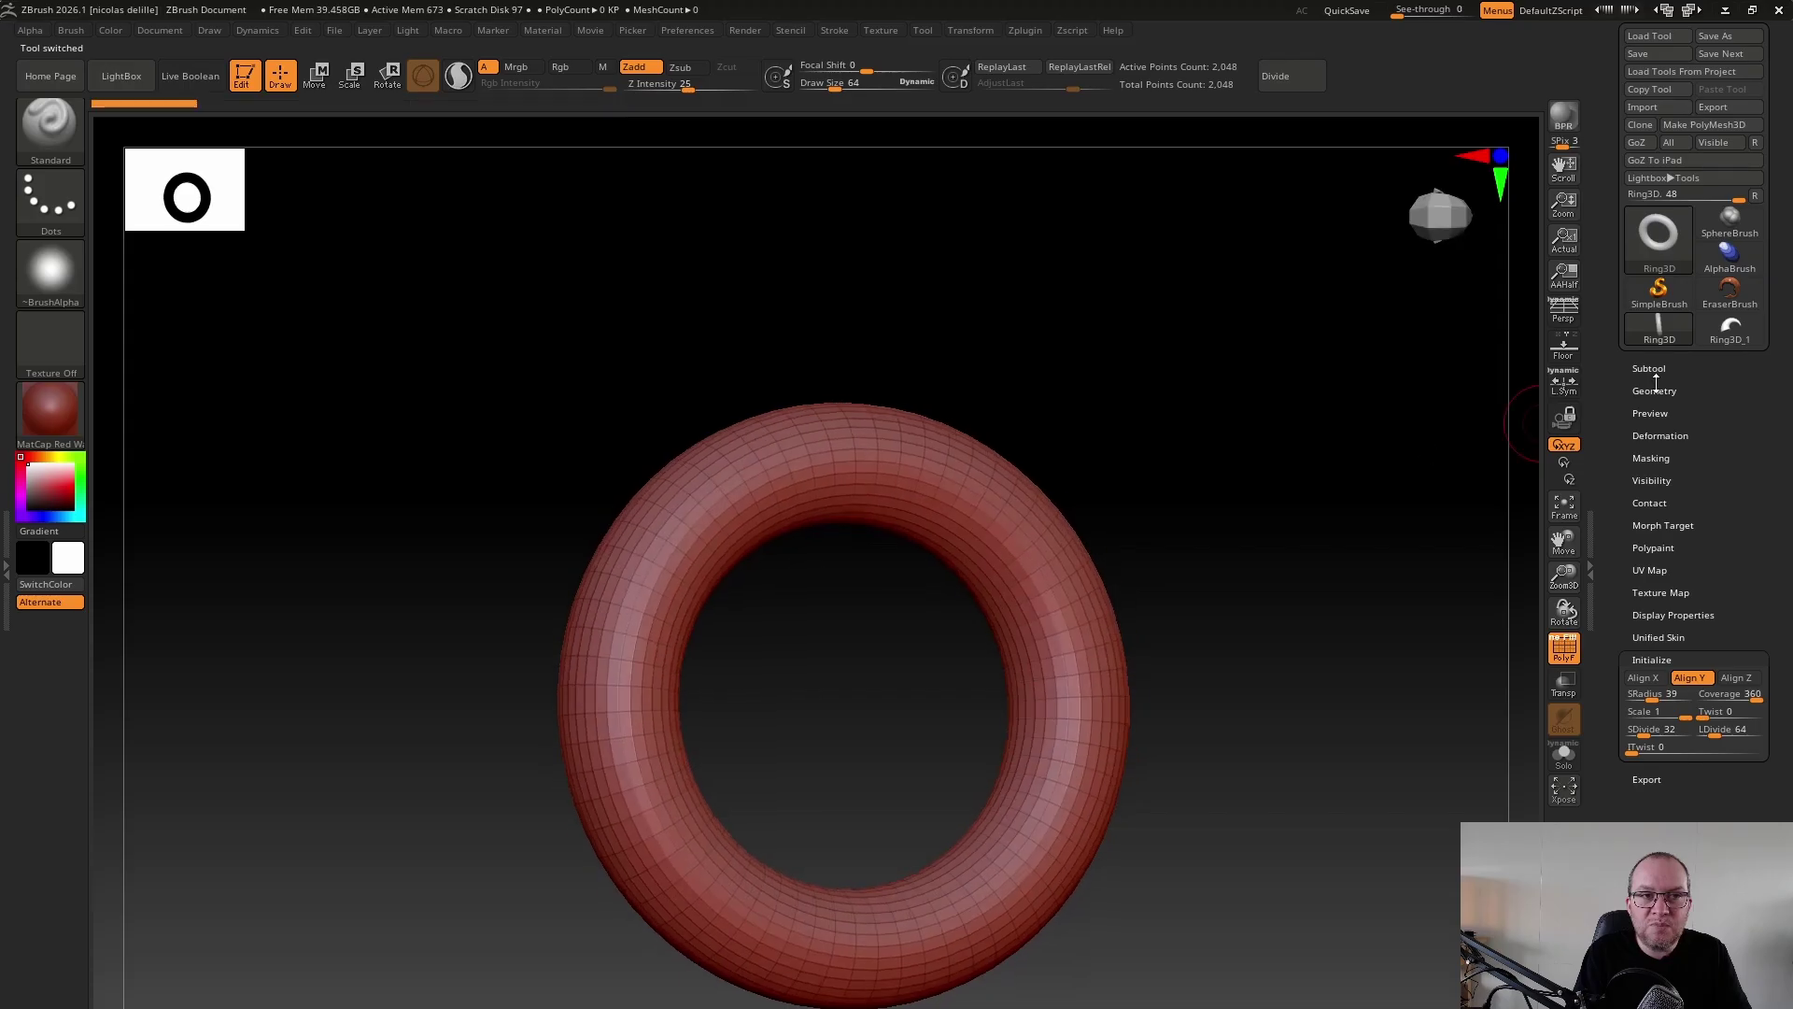
pyautogui.click(1726, 332)
pyautogui.click(1660, 328)
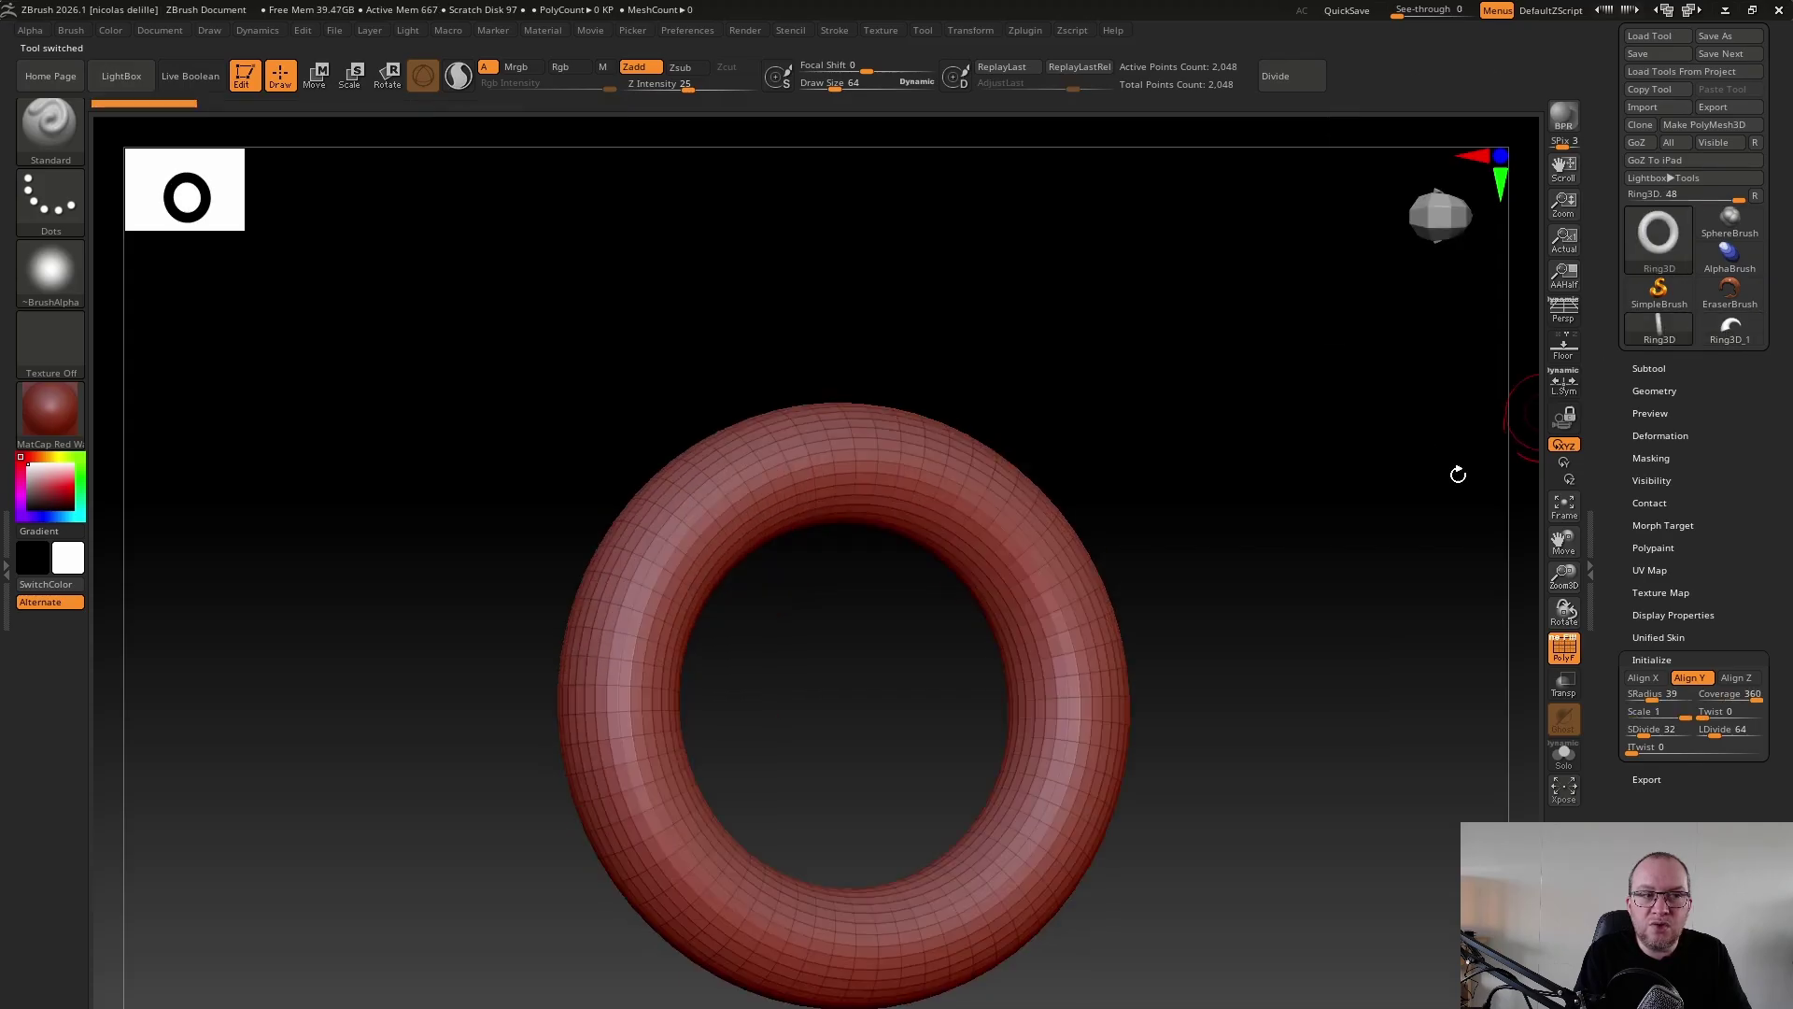
pyautogui.moveTo(1344, 534); pyautogui.dragTo(1314, 528)
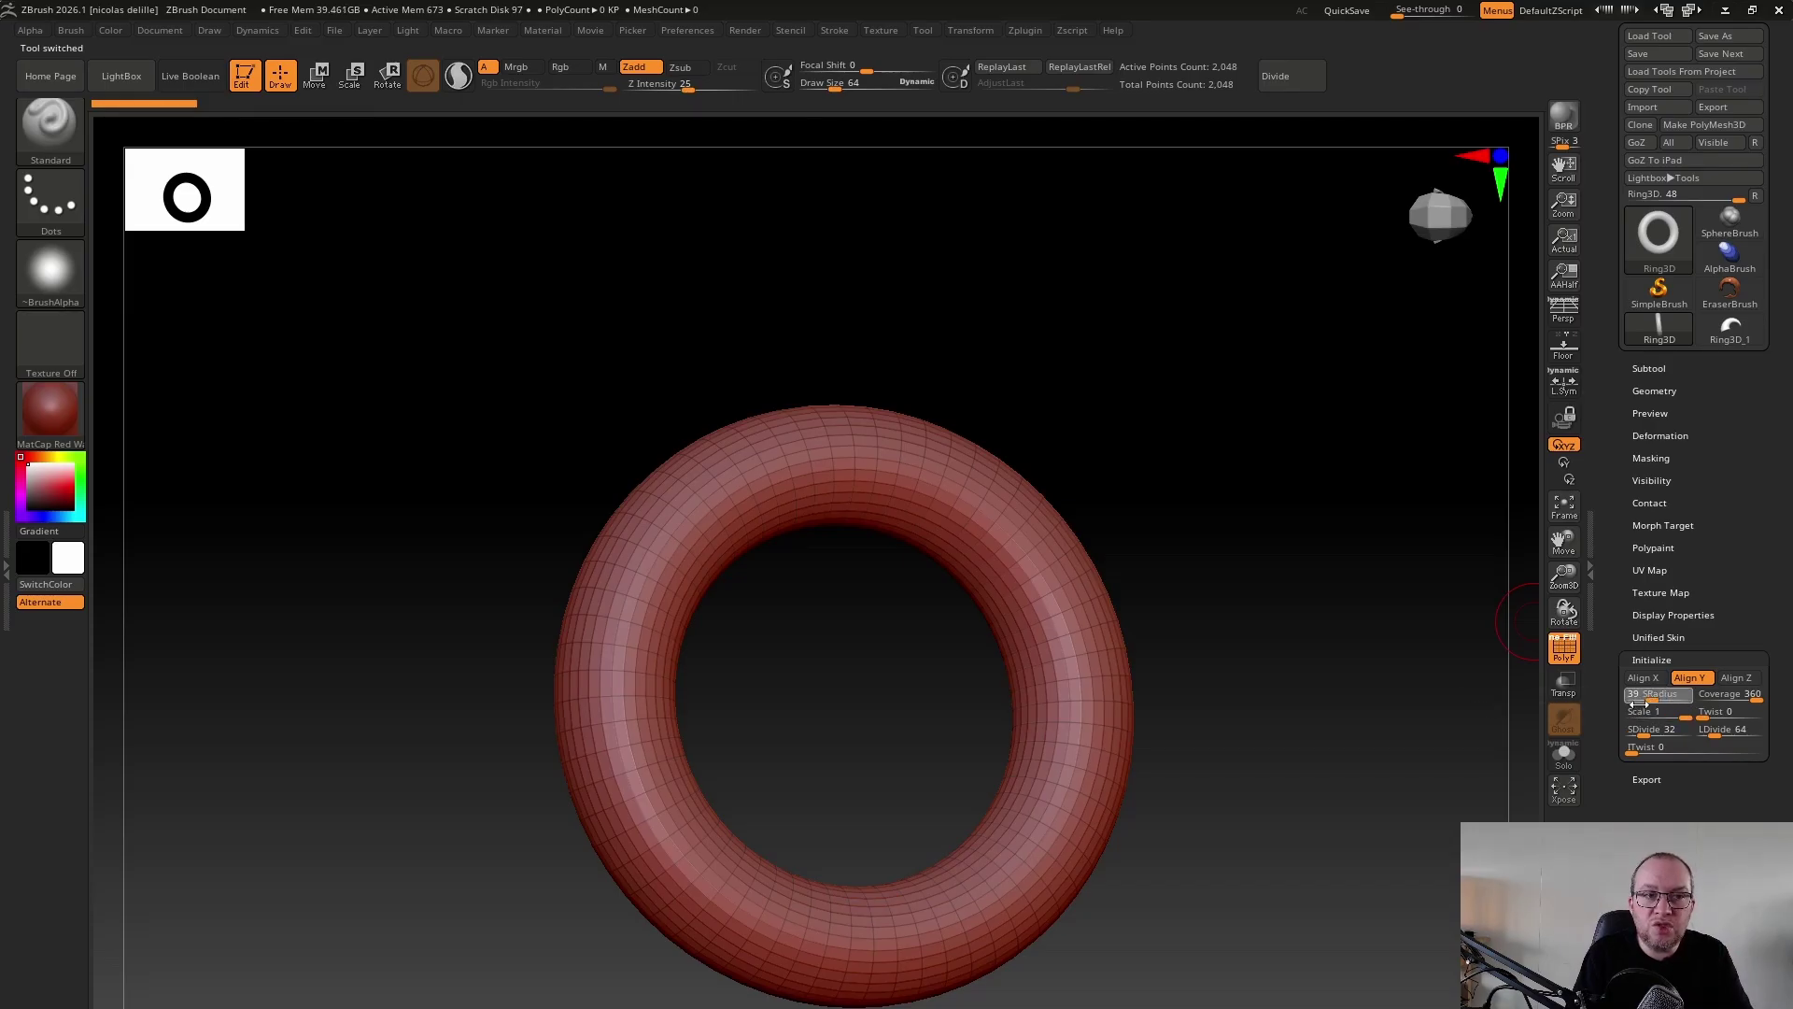
pyautogui.moveTo(1645, 702); pyautogui.dragTo(1636, 702)
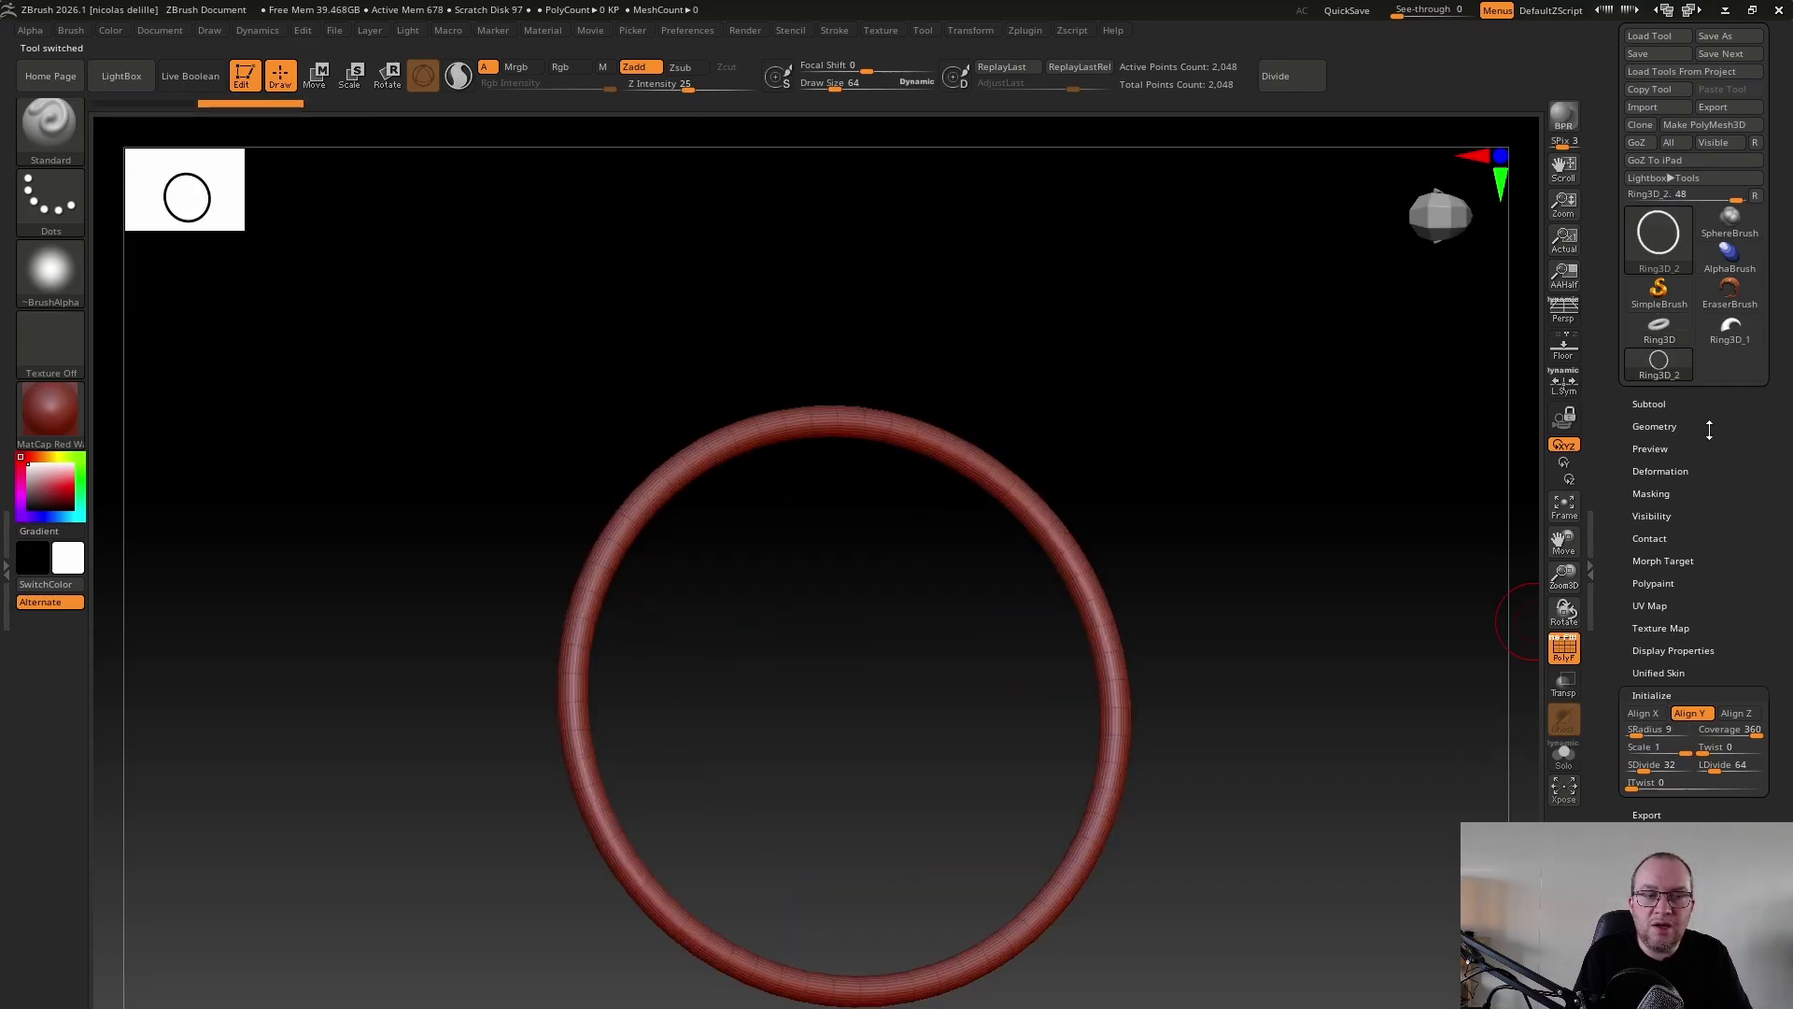
# Compare the original ring, the tapered horn and the thin ring by switching between their tools, ending on Ring3D
pyautogui.click(1660, 328)
pyautogui.click(1660, 329)
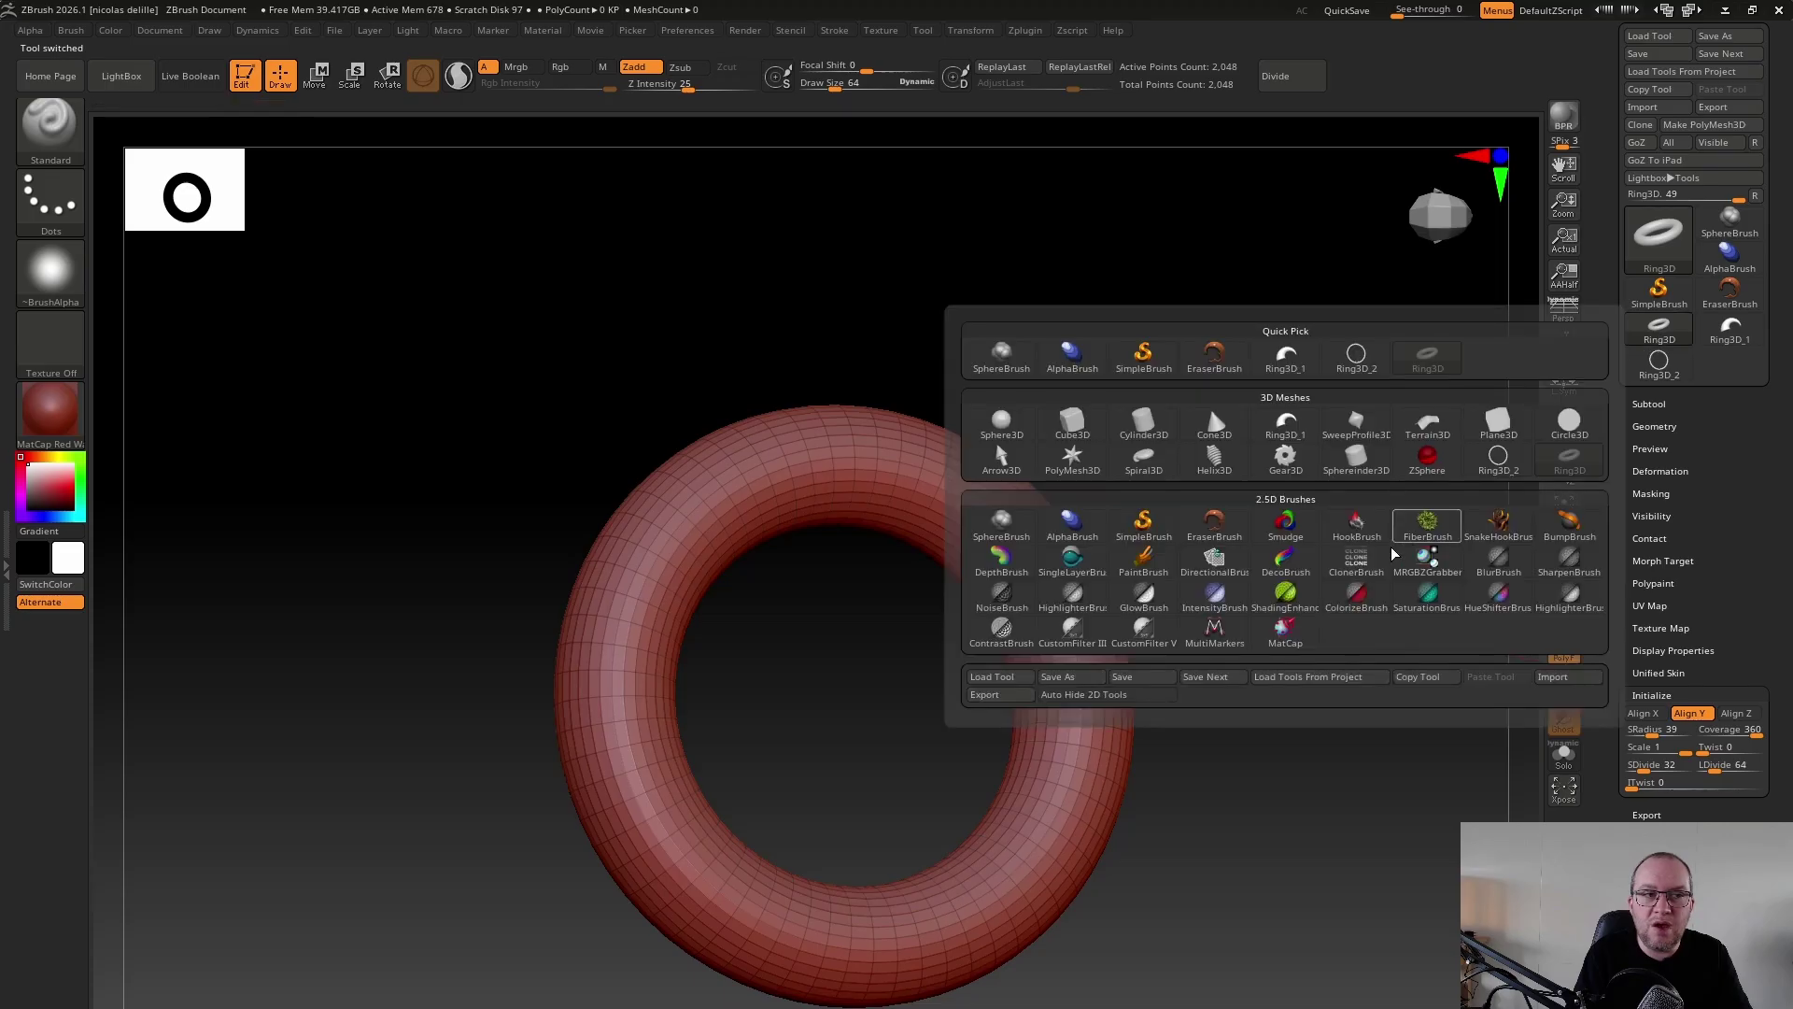
pyautogui.click(1728, 334)
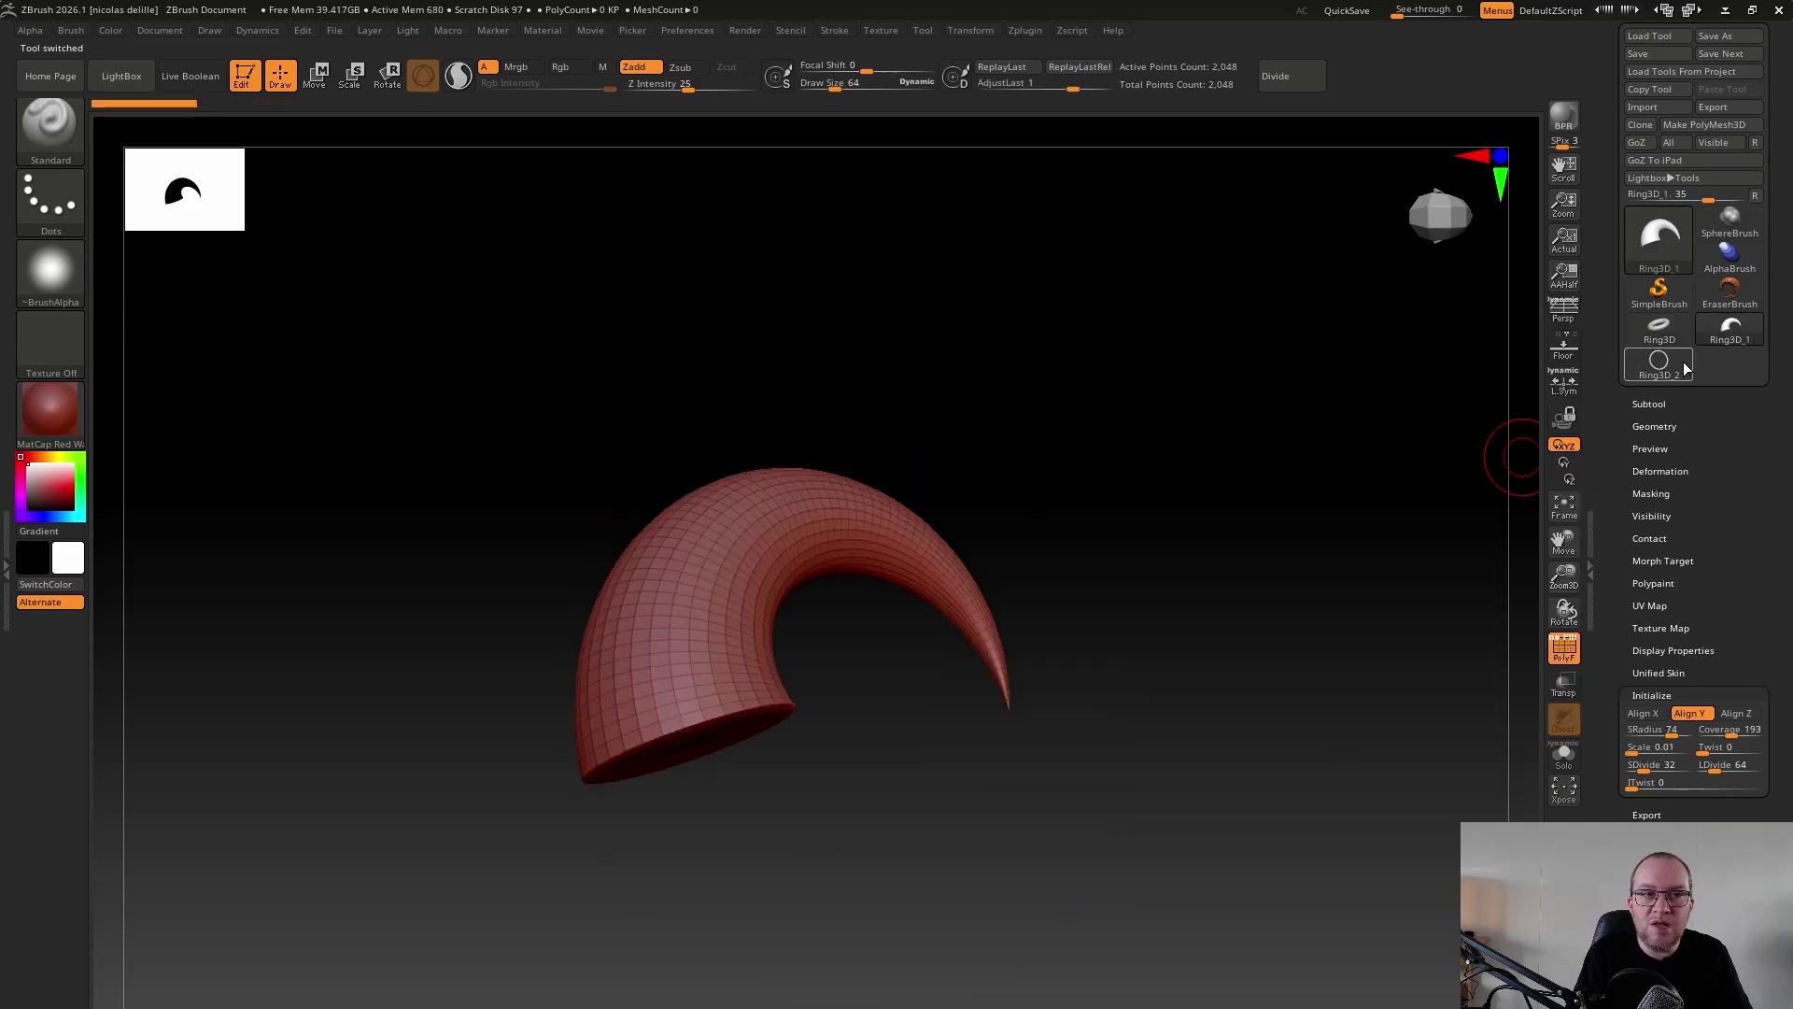
pyautogui.click(1670, 368)
pyautogui.click(1720, 336)
pyautogui.click(1668, 364)
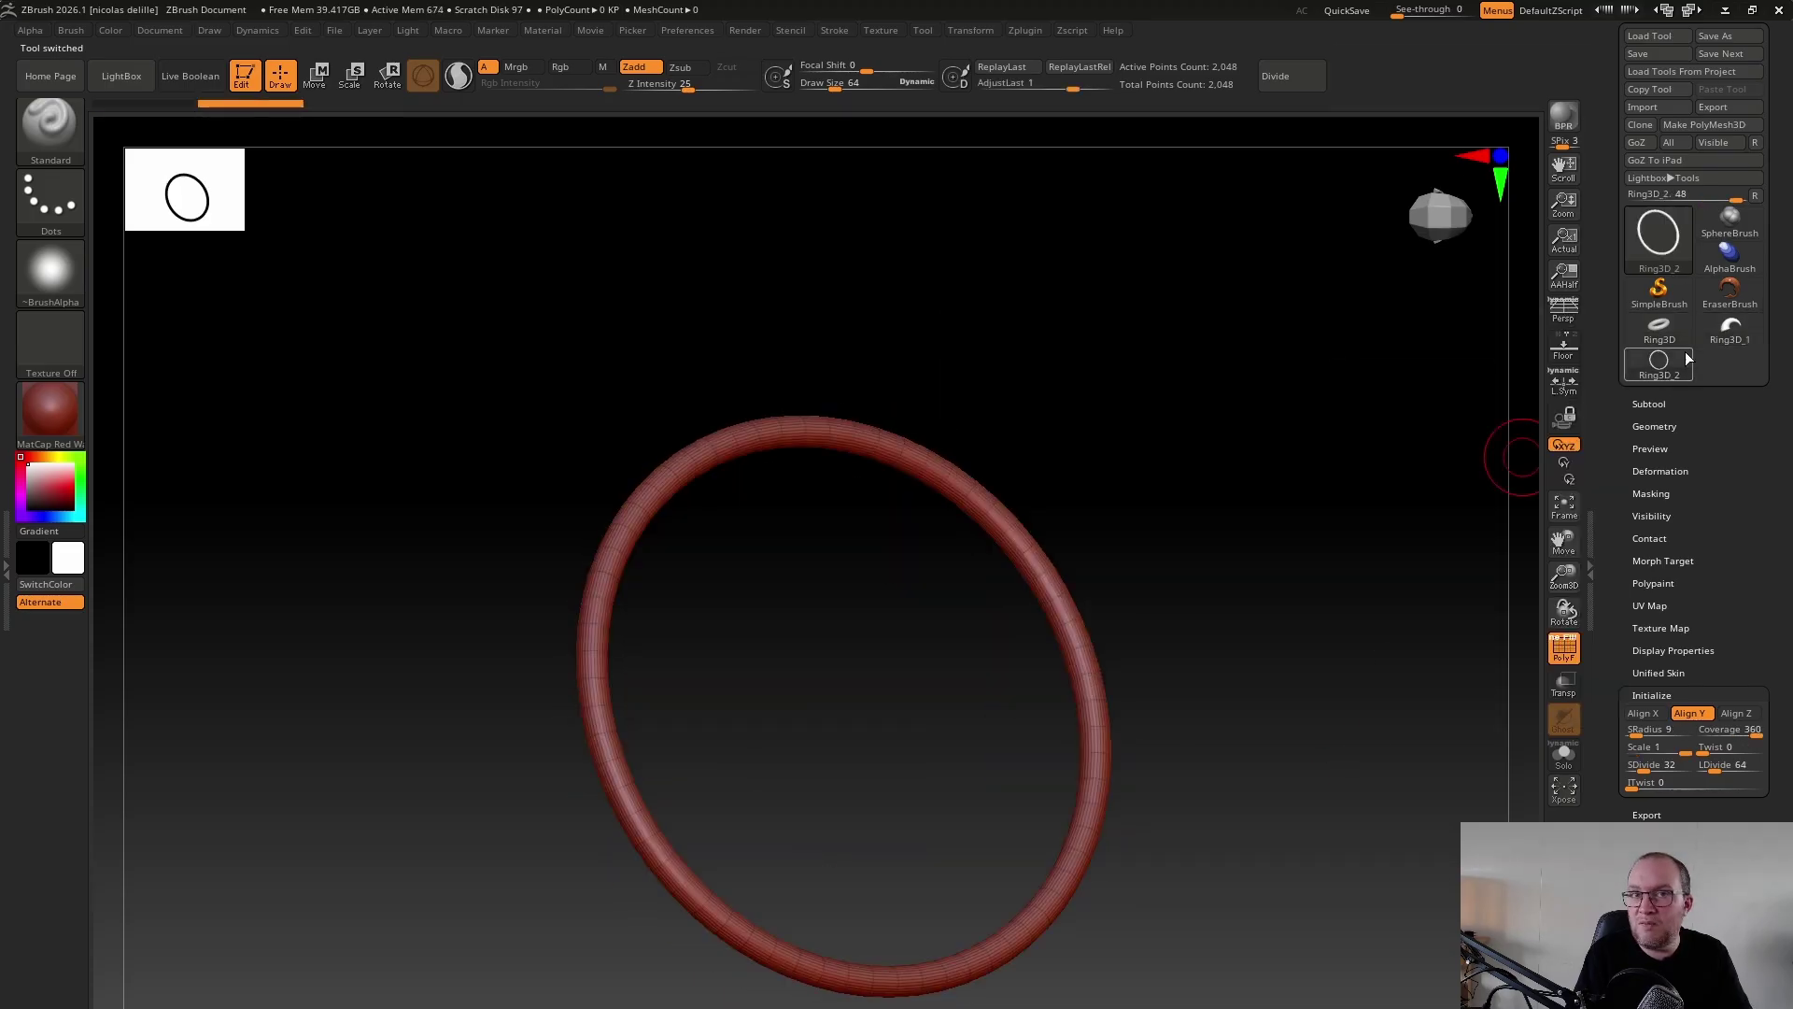
pyautogui.click(1661, 332)
pyautogui.moveTo(1432, 558)
pyautogui.mouseDown()
pyautogui.moveTo(1380, 572)
pyautogui.moveTo(1401, 565)
pyautogui.mouseUp()
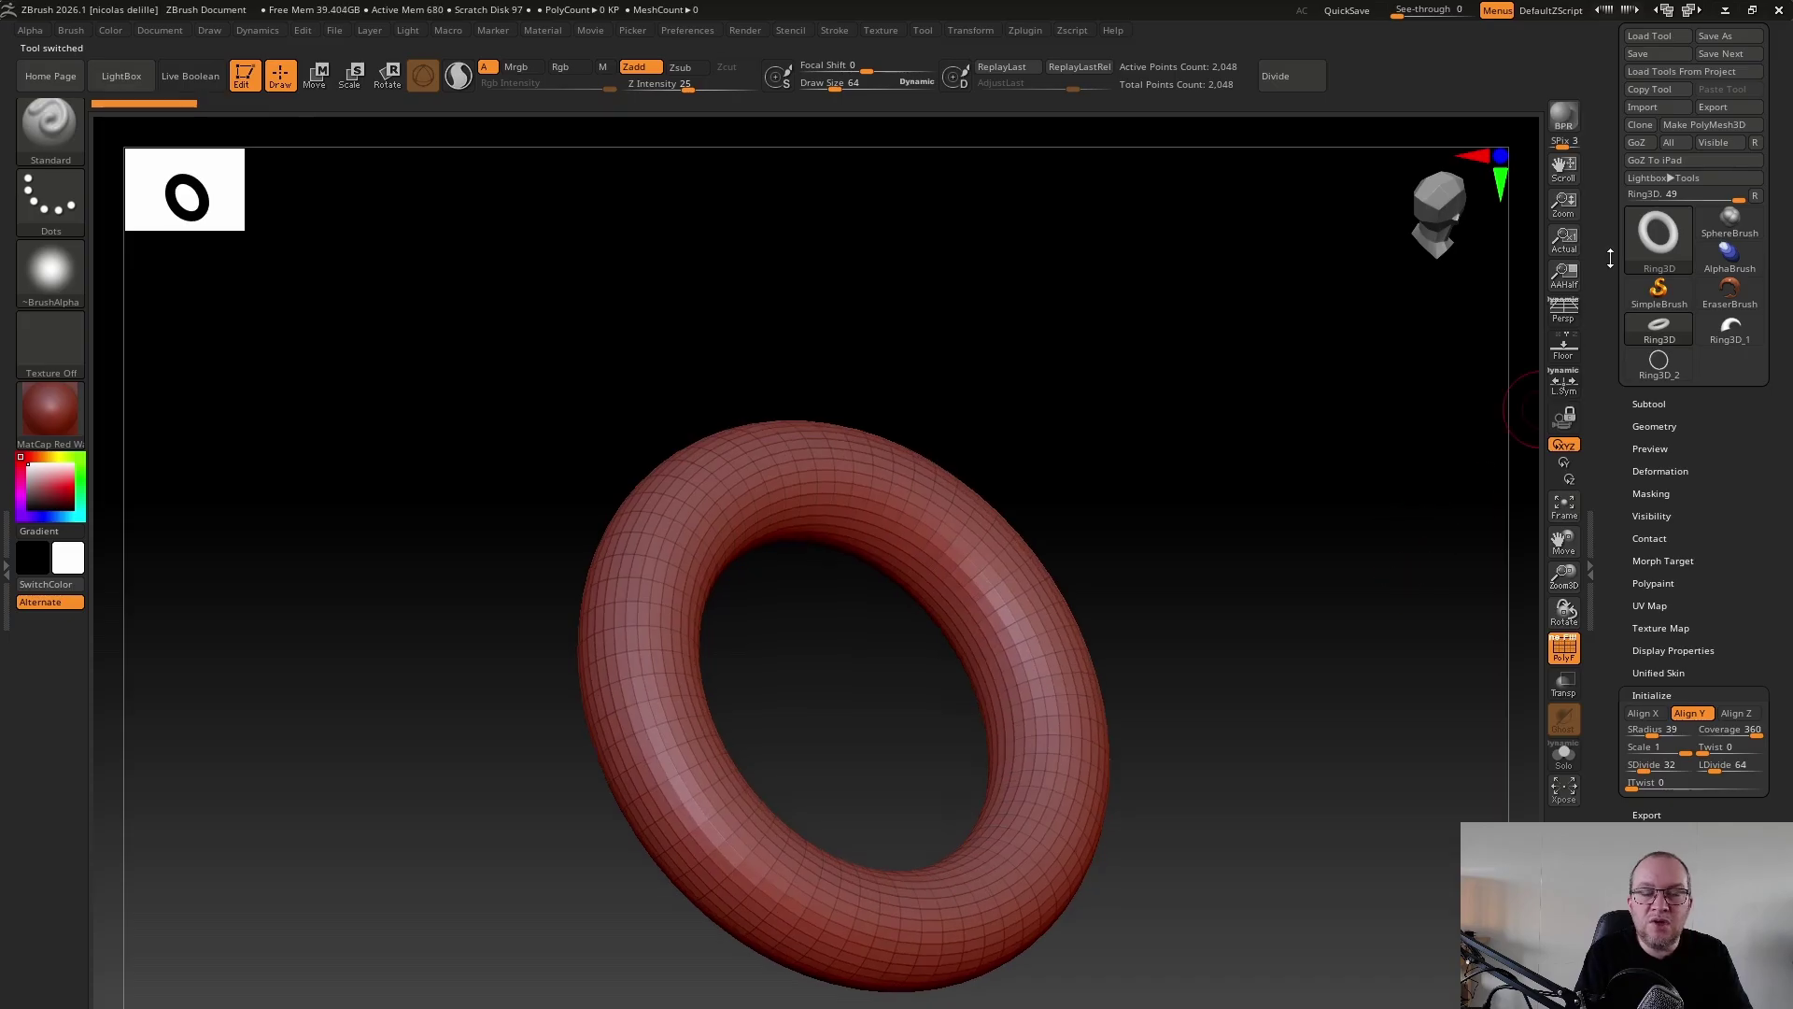
# Change the active tool to the Cylinder3D primitive and view its capped end
pyautogui.click(1659, 233)
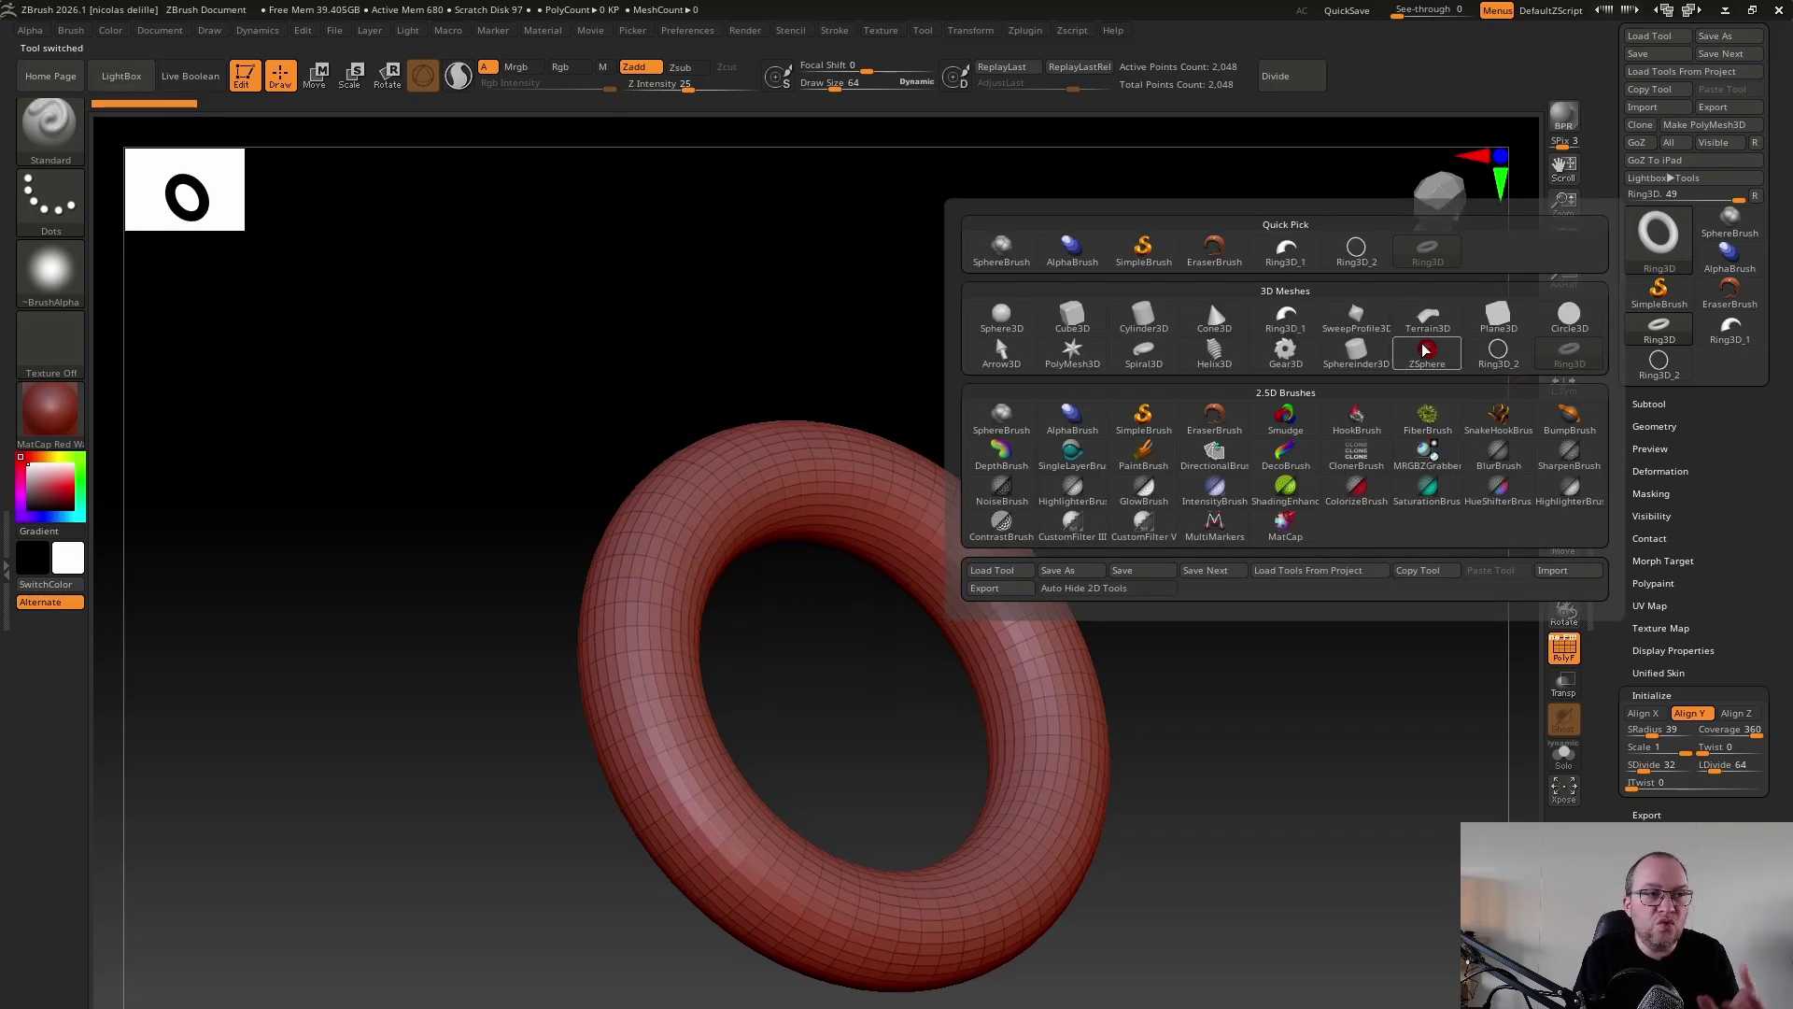
pyautogui.click(1141, 322)
pyautogui.moveTo(1390, 520); pyautogui.dragTo(1357, 596)
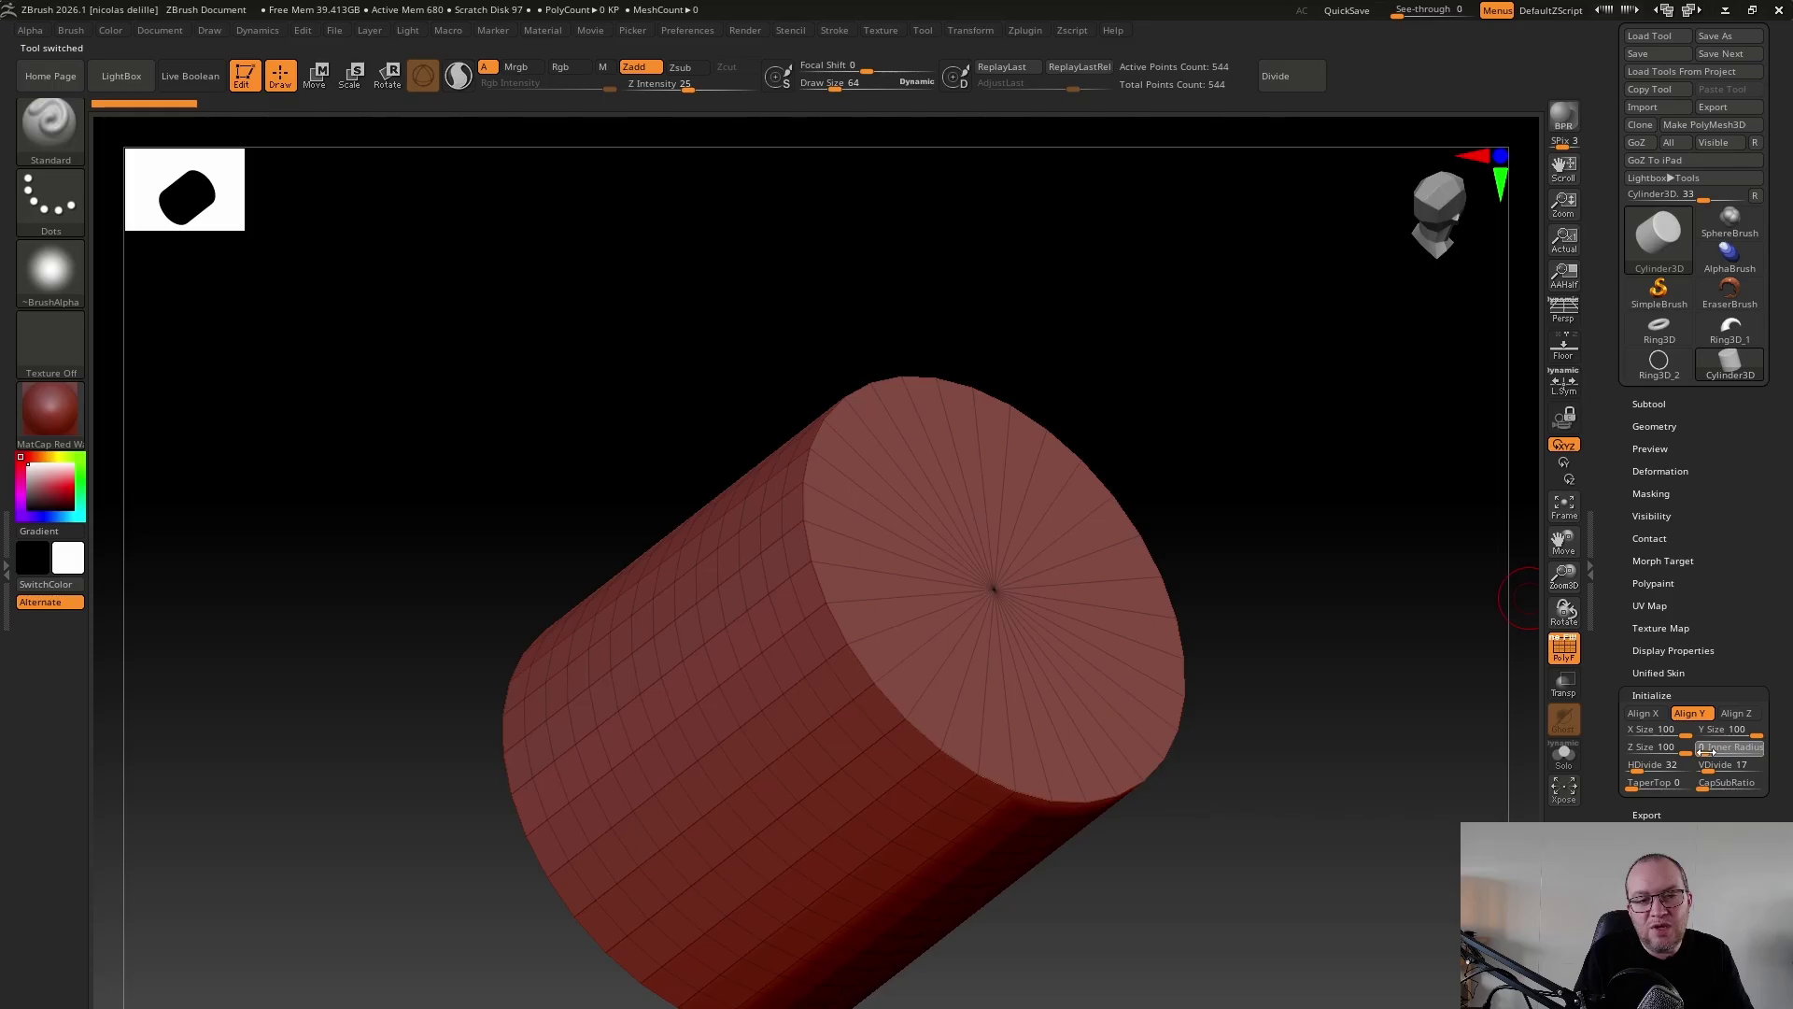
# Hollow out the cylinder by raising its Inner Radius and narrow its top with TaperTop 64
pyautogui.moveTo(1701, 750); pyautogui.dragTo(1746, 757)
pyautogui.moveTo(1336, 680); pyautogui.dragTo(1468, 659)
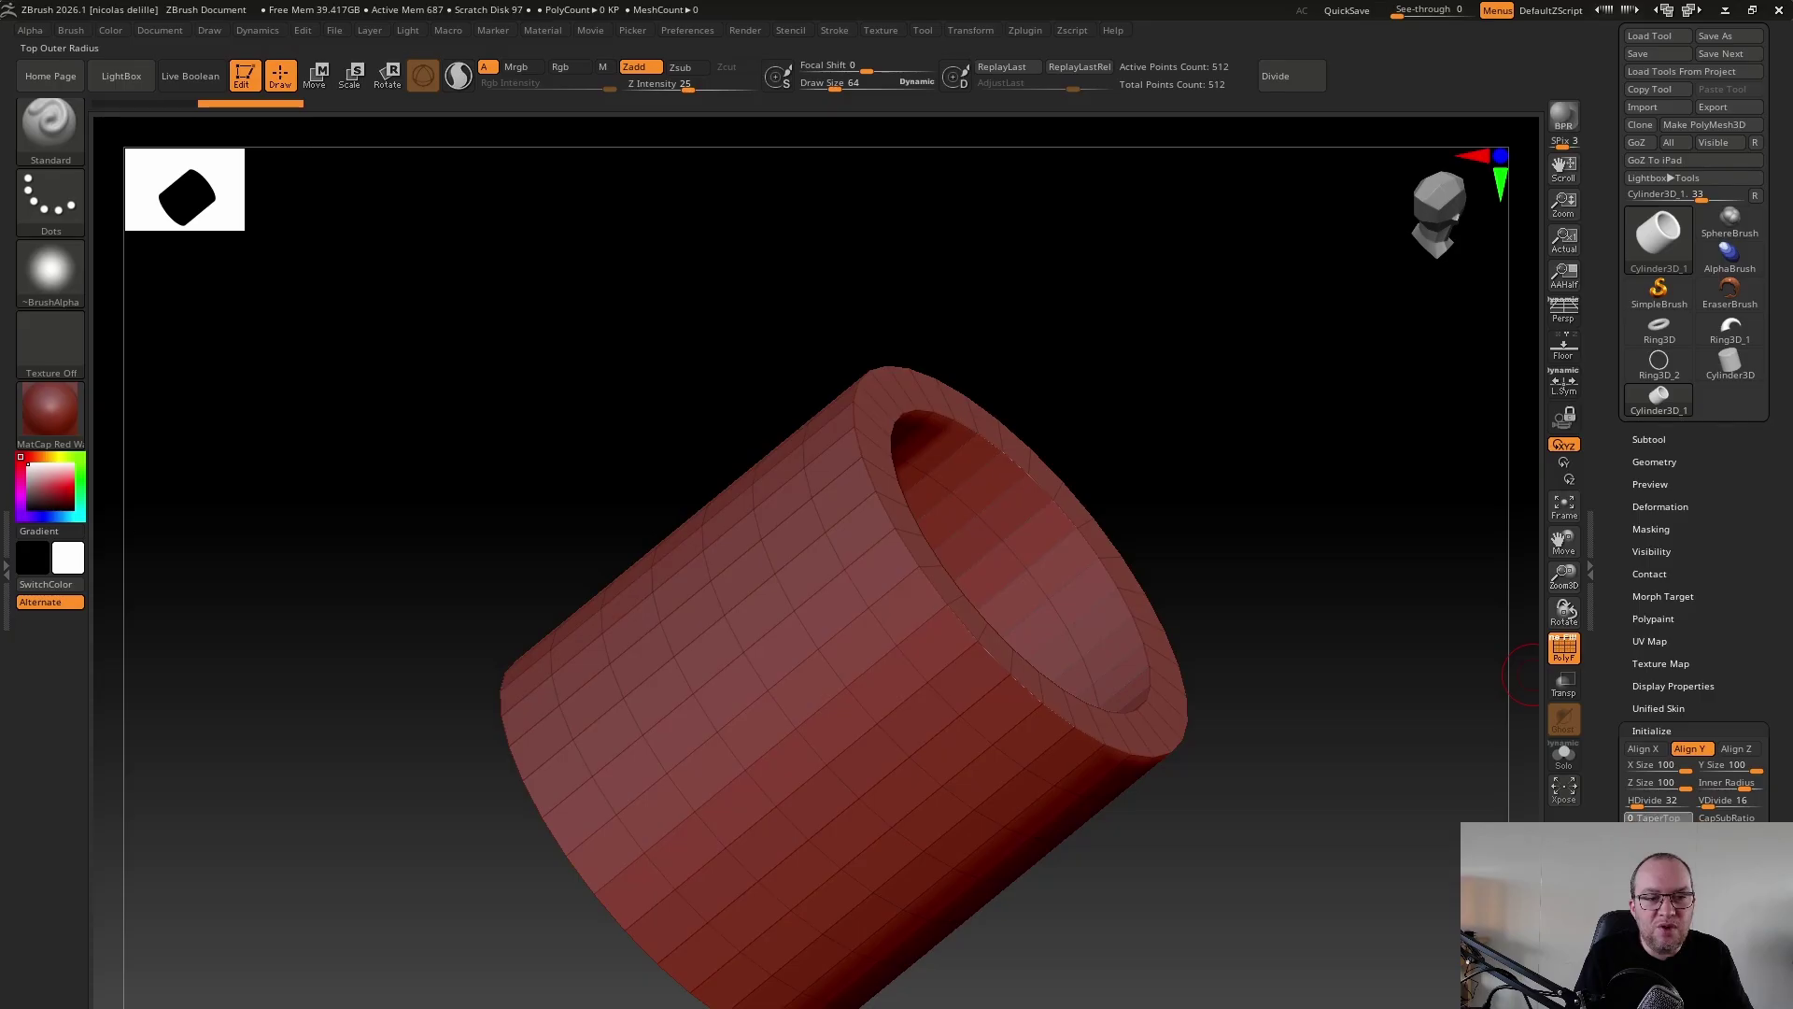
pyautogui.moveTo(1658, 817); pyautogui.dragTo(1672, 818)
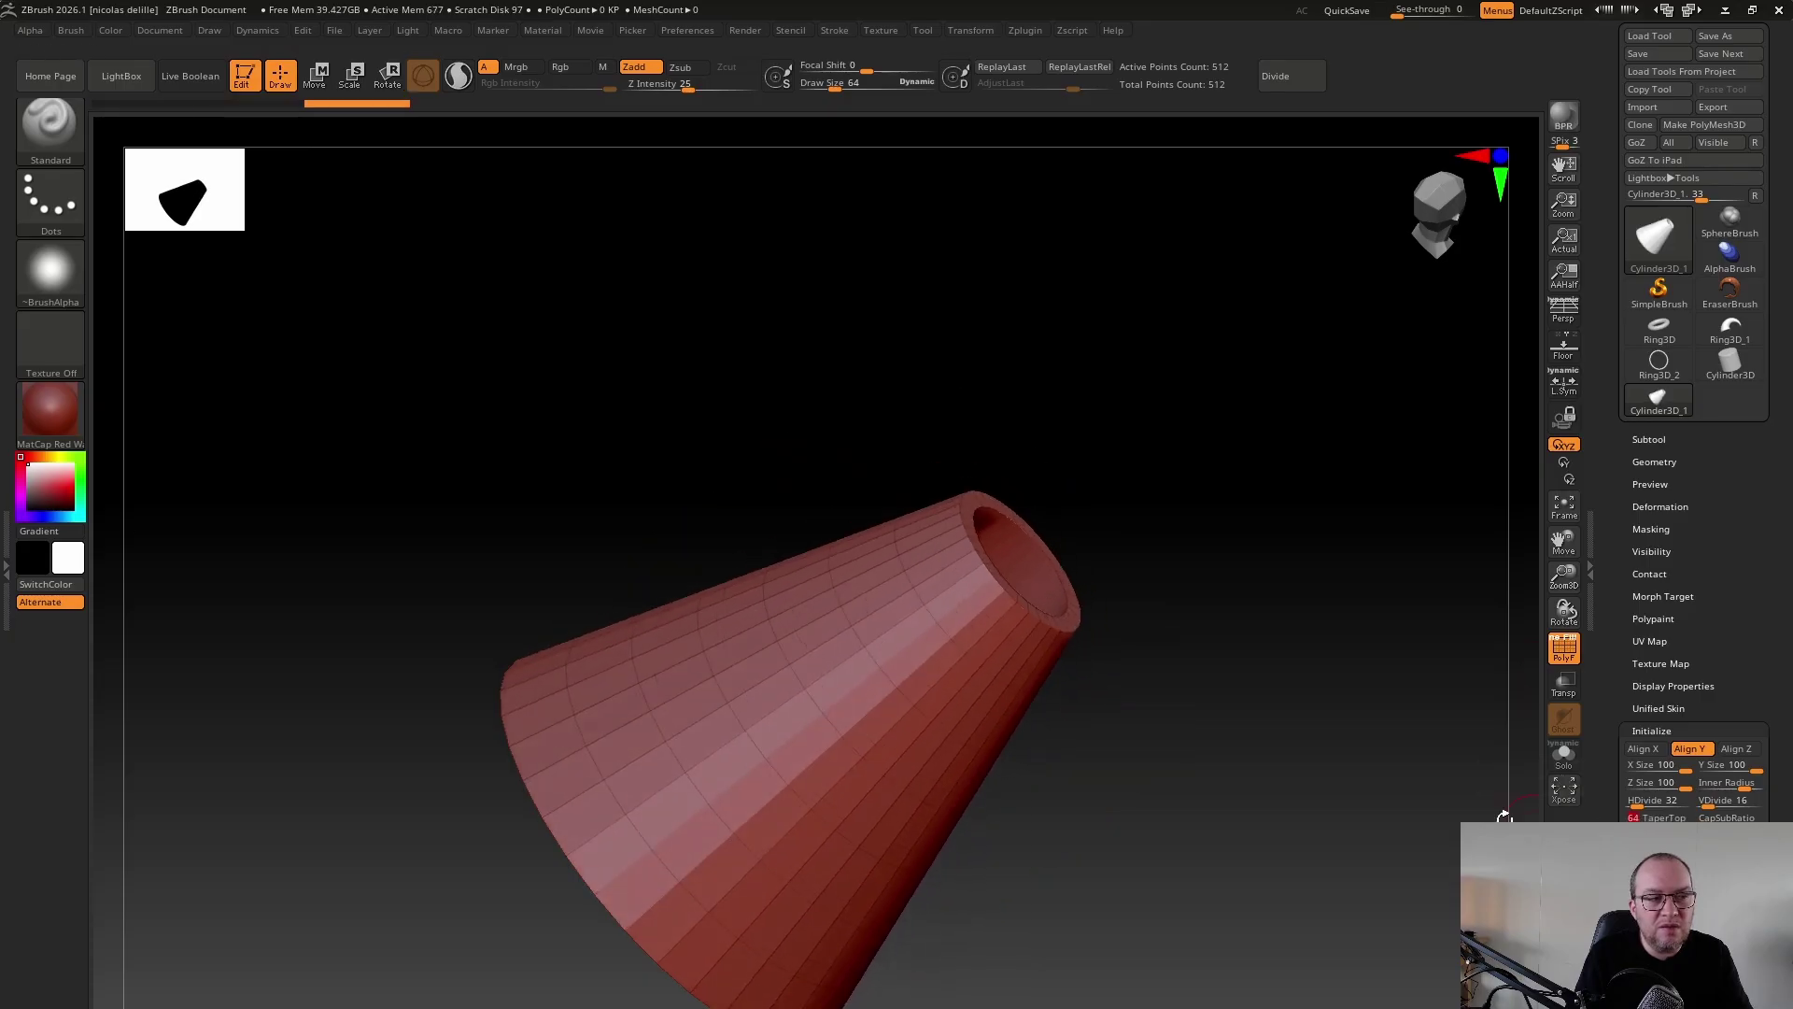
pyautogui.moveTo(1368, 752); pyautogui.dragTo(1513, 659)
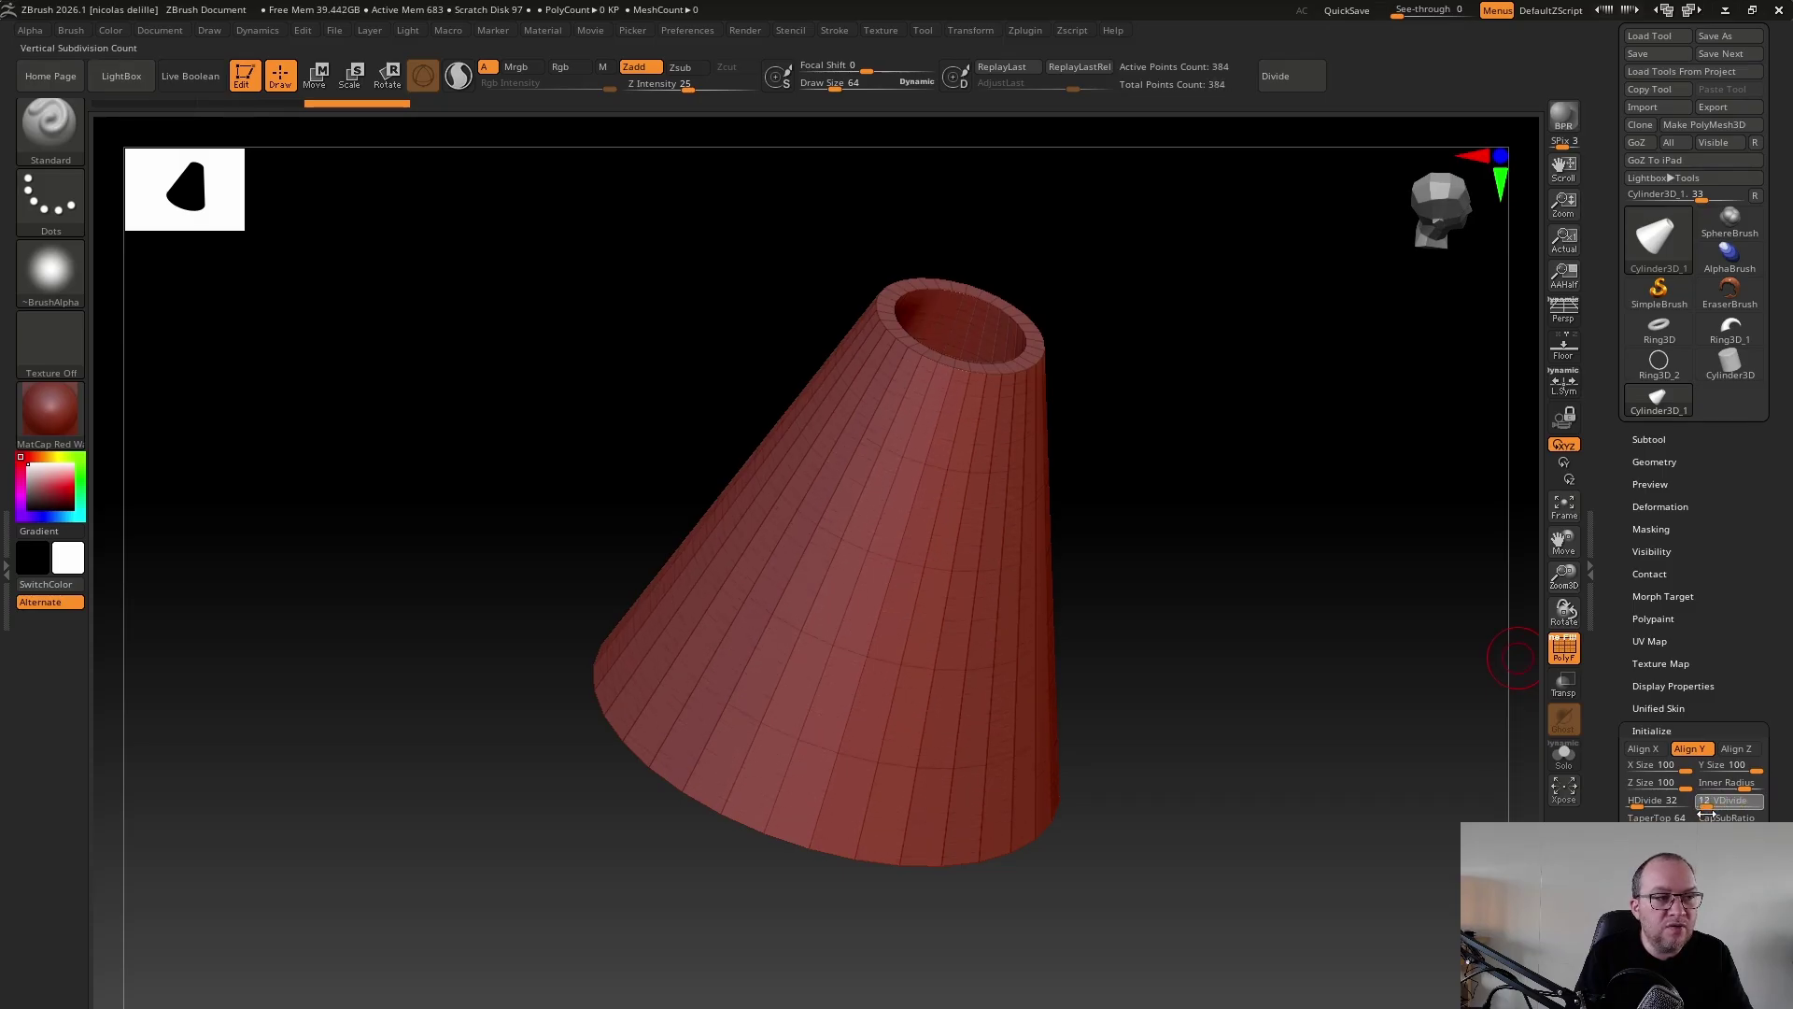
# Reduce the hollow cone's subdivisions to VDivide 6 and HDivide 12, and inspect the faceted shape
pyautogui.click(1703, 806)
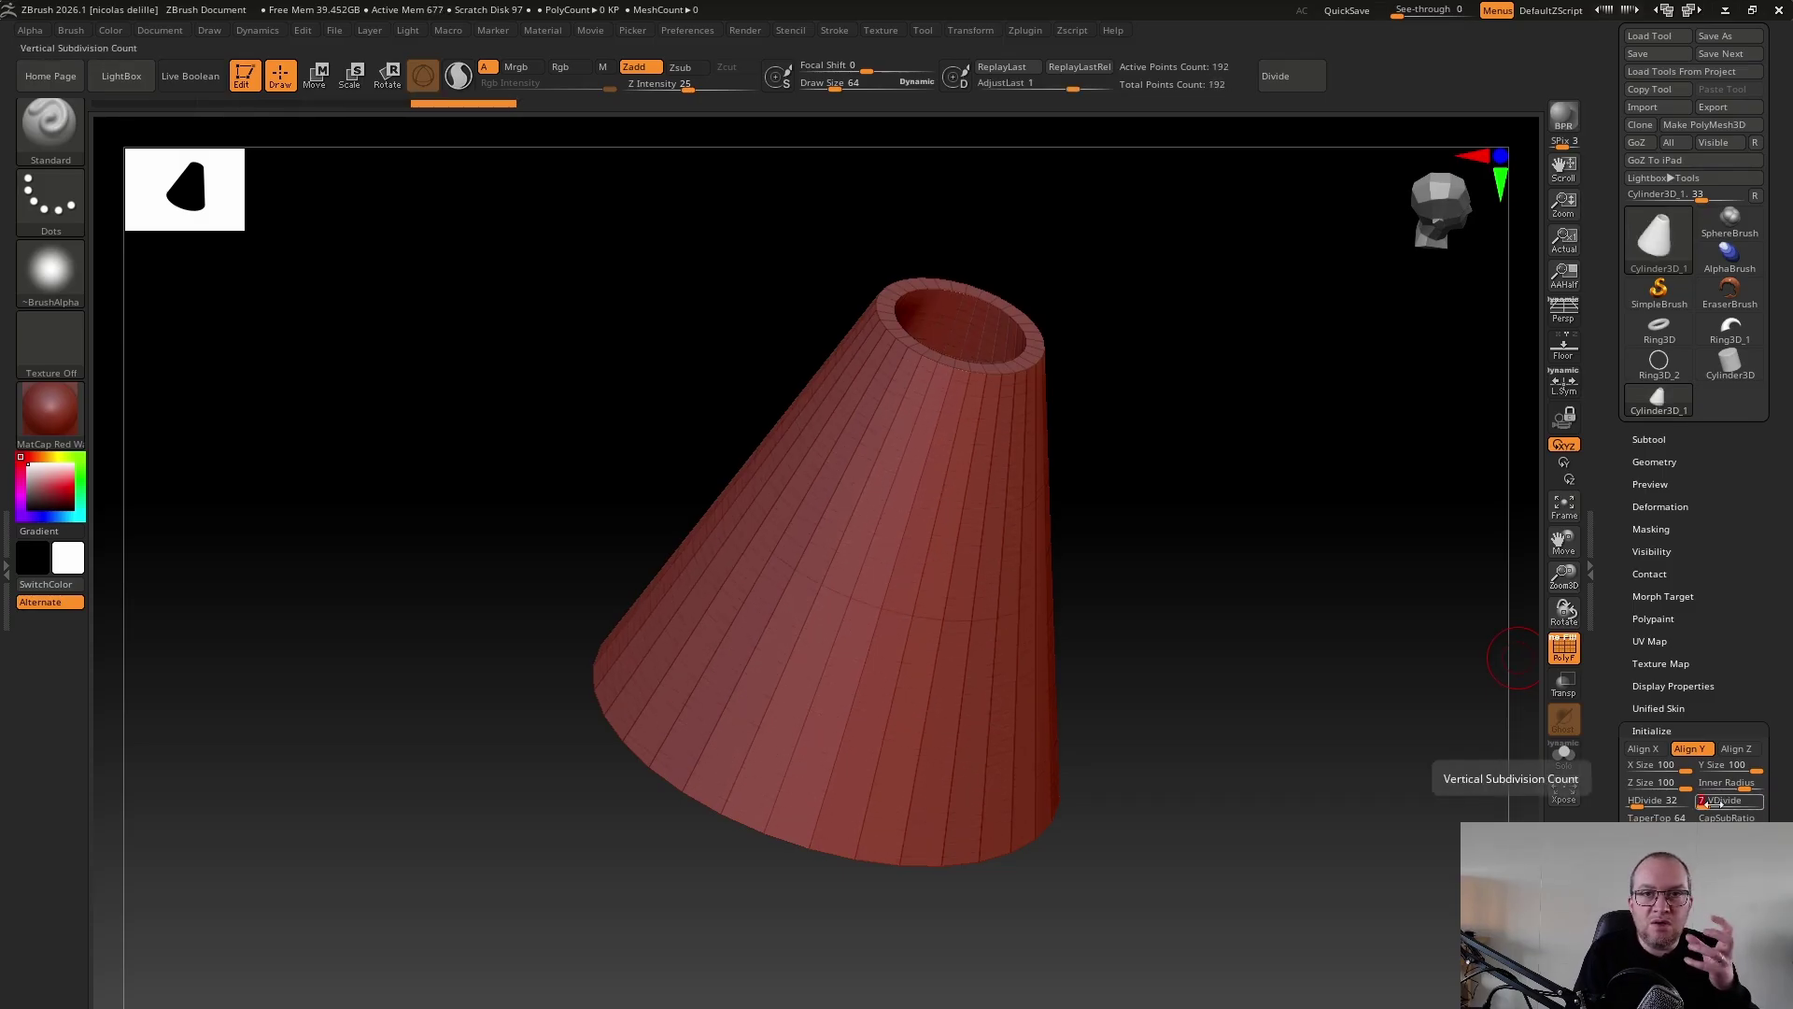
pyautogui.click(1632, 804)
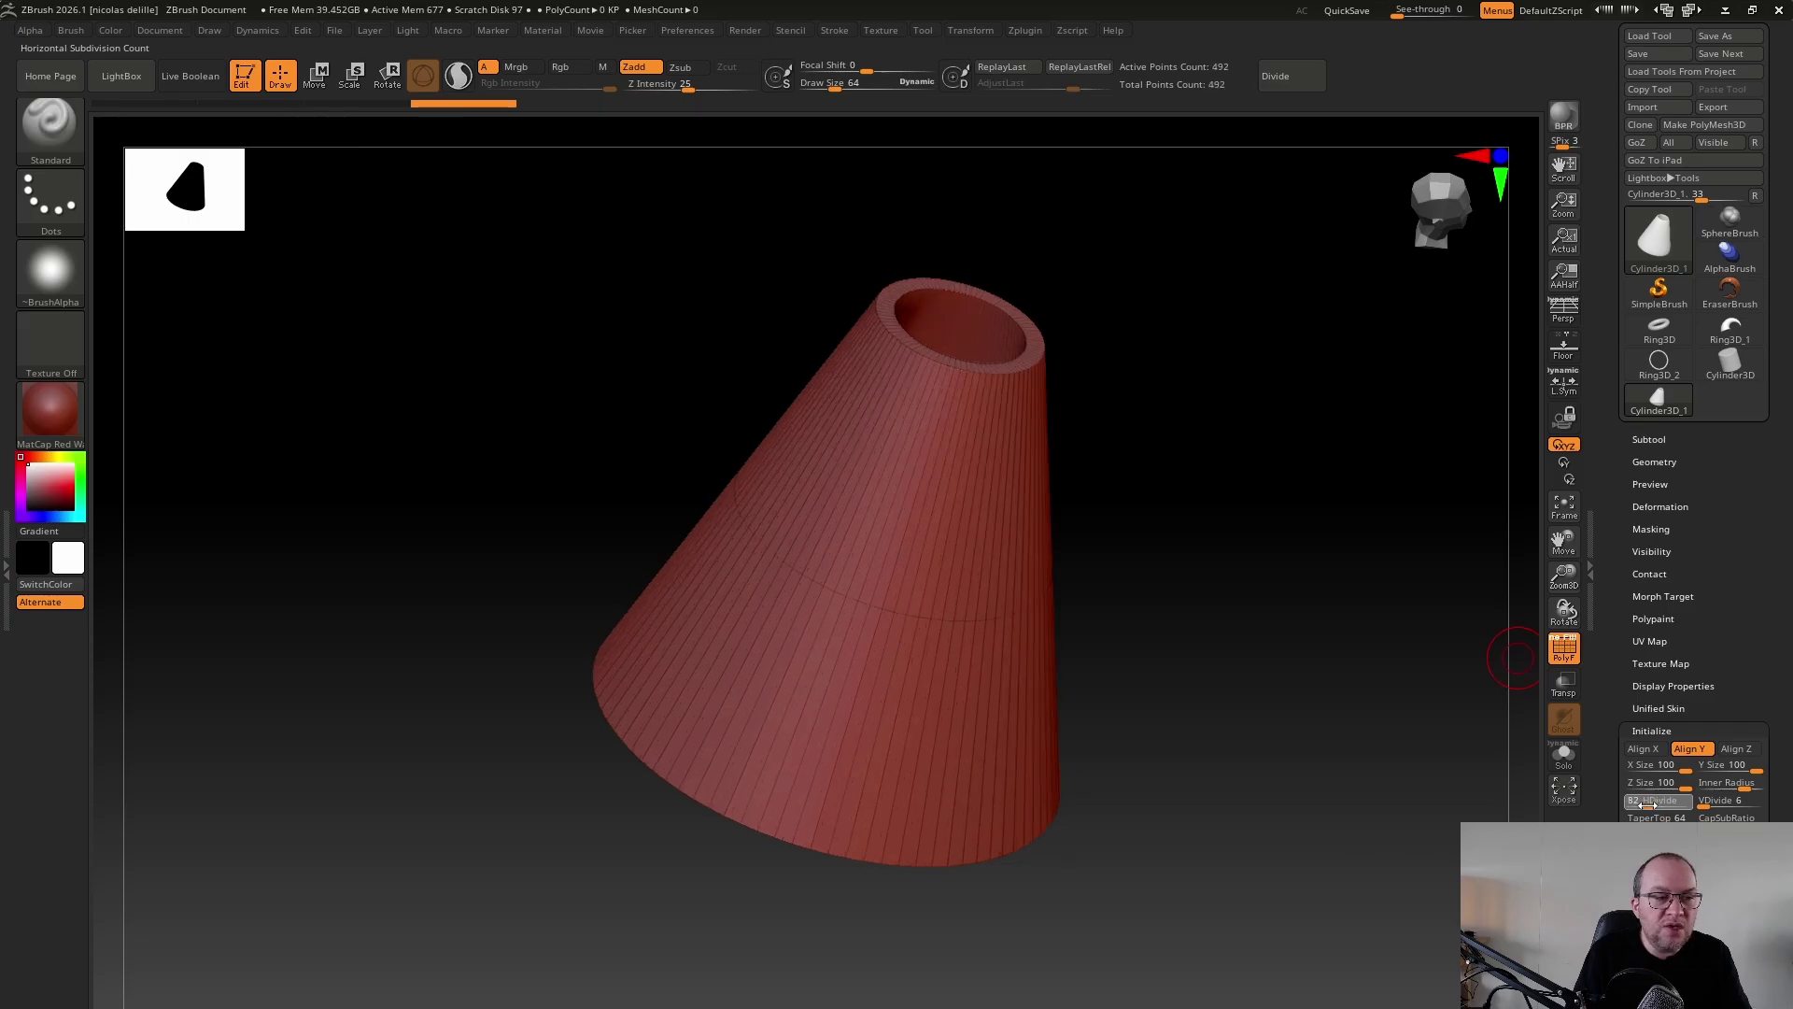
pyautogui.moveTo(1633, 809); pyautogui.dragTo(1634, 813)
pyautogui.moveTo(1418, 710)
pyautogui.mouseDown()
pyautogui.moveTo(1393, 776)
pyautogui.moveTo(1435, 694)
pyautogui.mouseUp()
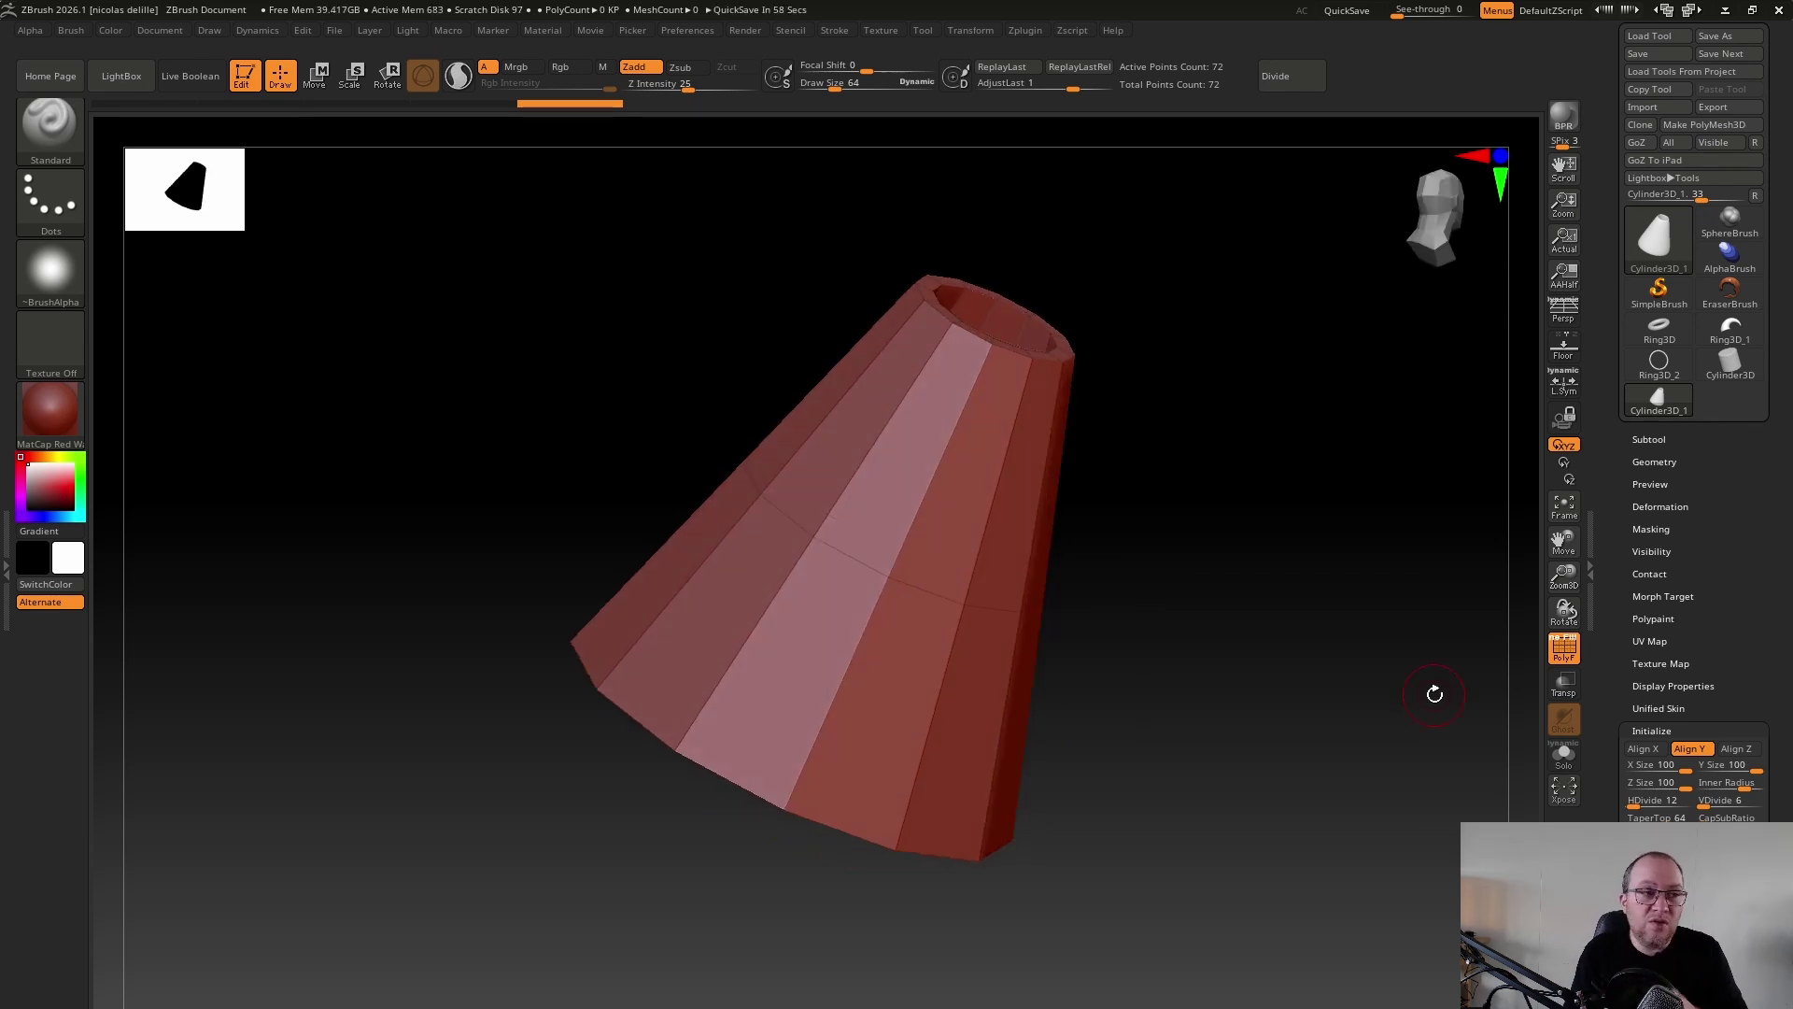
pyautogui.moveTo(1446, 586); pyautogui.dragTo(1401, 653)
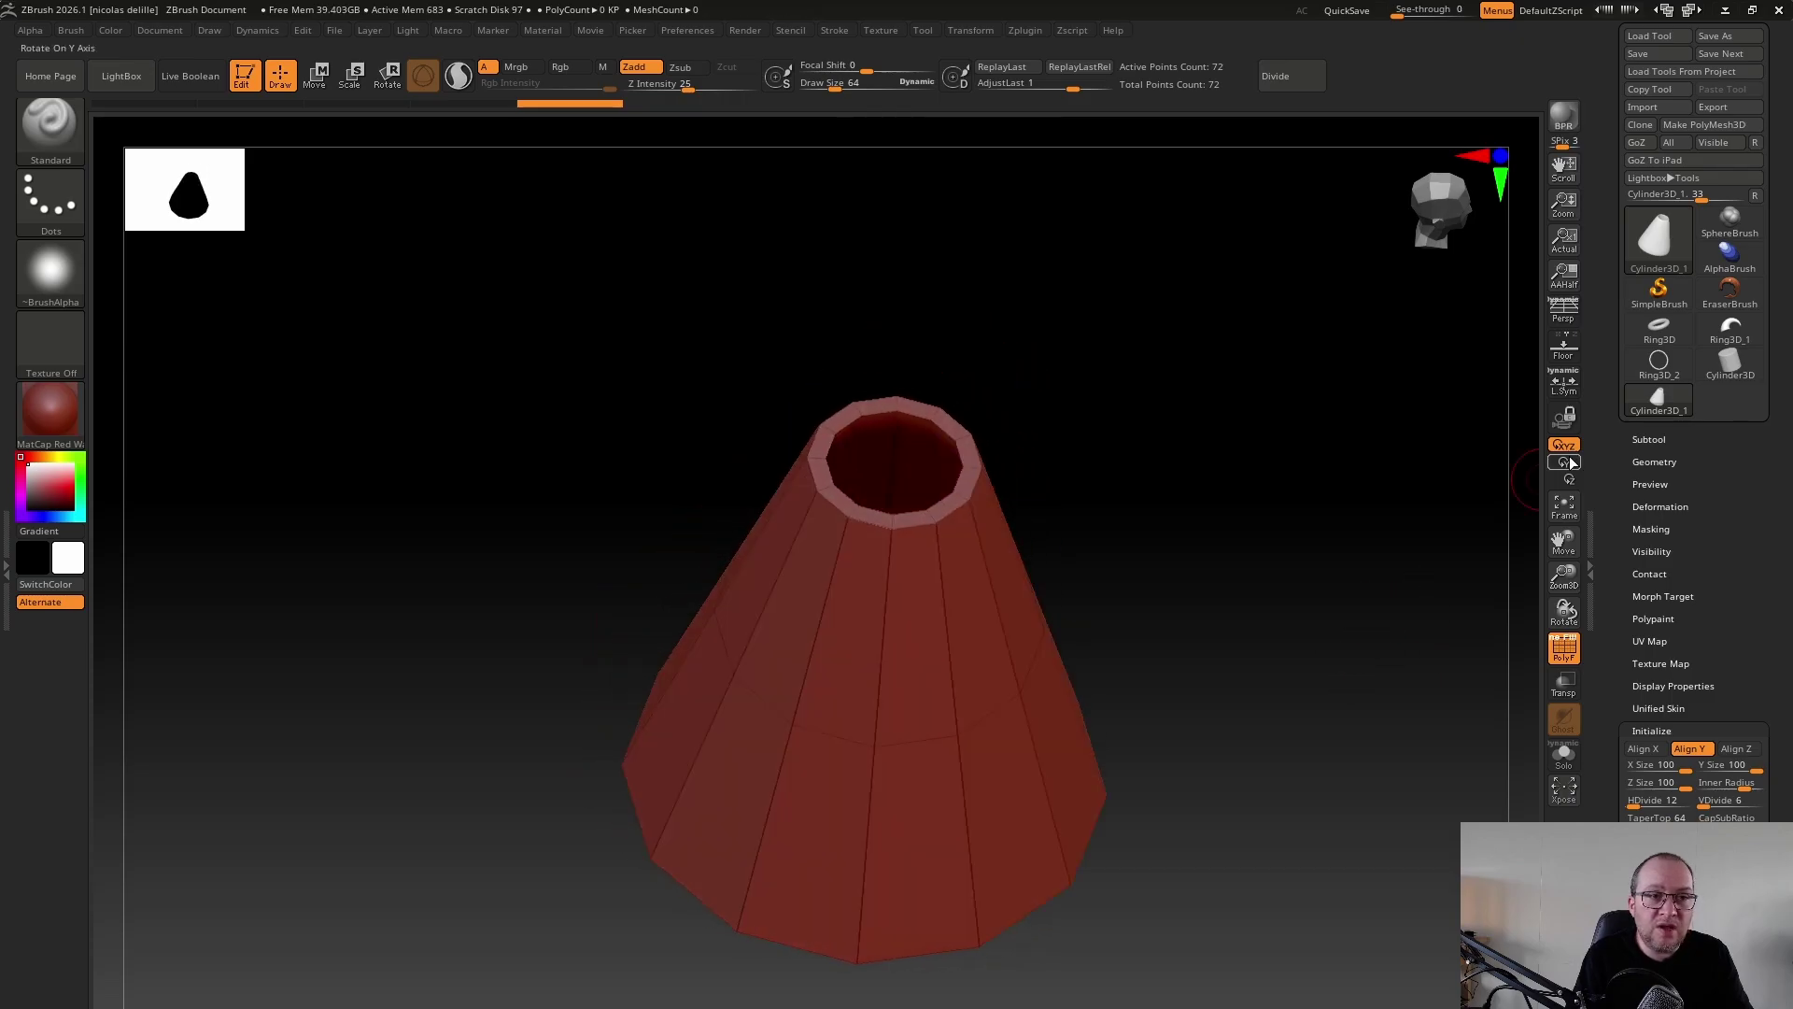
# Change the active tool to the Sphere3D primitive
pyautogui.click(1650, 245)
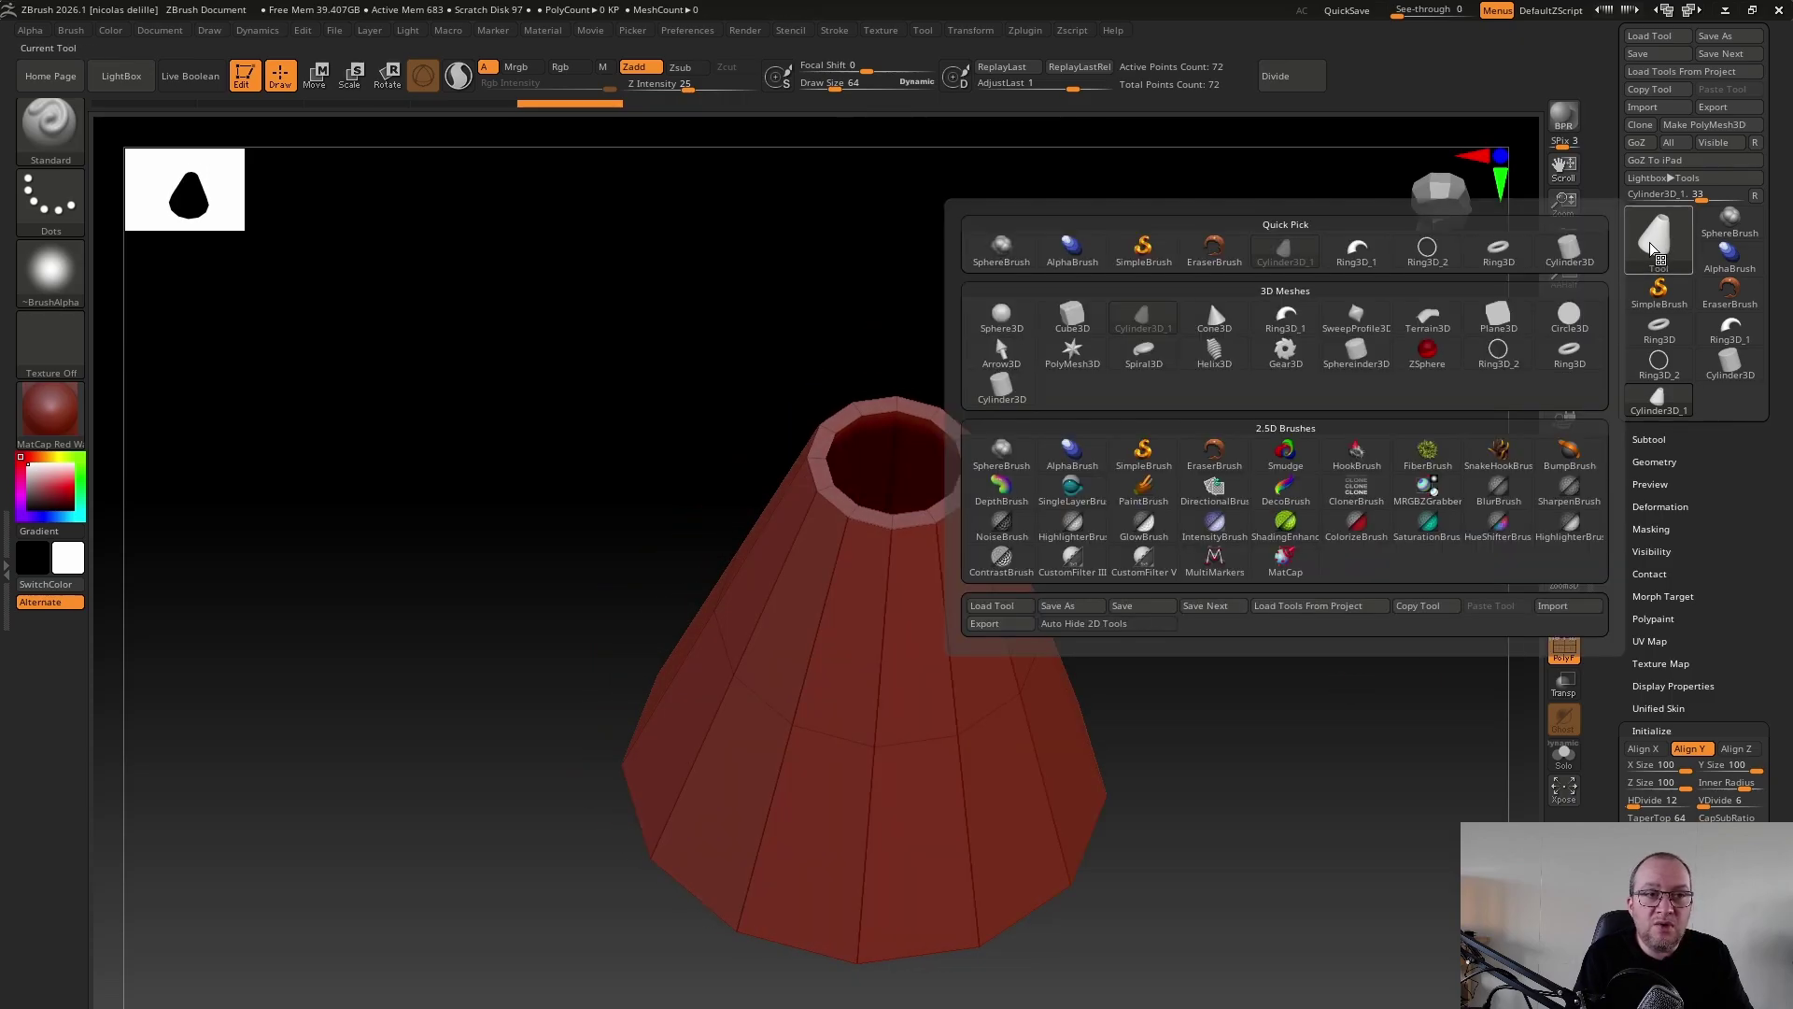
pyautogui.click(1001, 319)
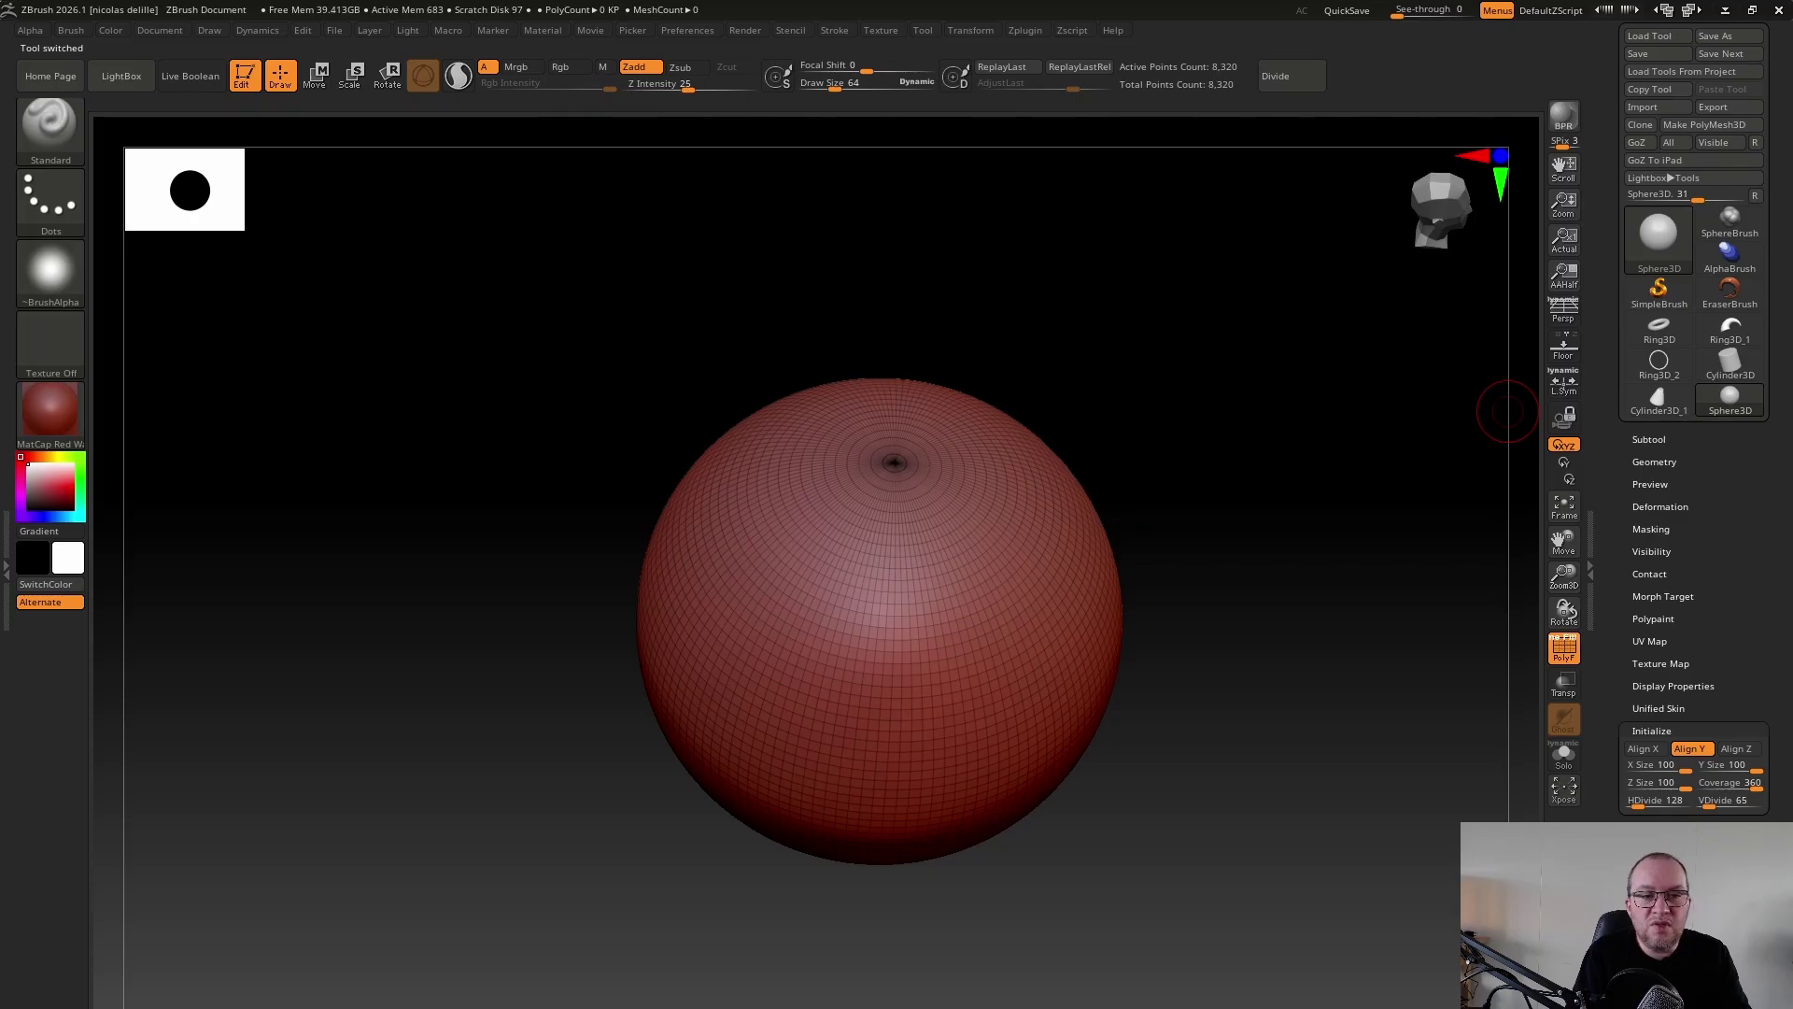
pyautogui.moveTo(1752, 784)
pyautogui.mouseDown()
pyautogui.moveTo(1728, 785)
pyautogui.moveTo(1778, 793)
pyautogui.mouseUp()
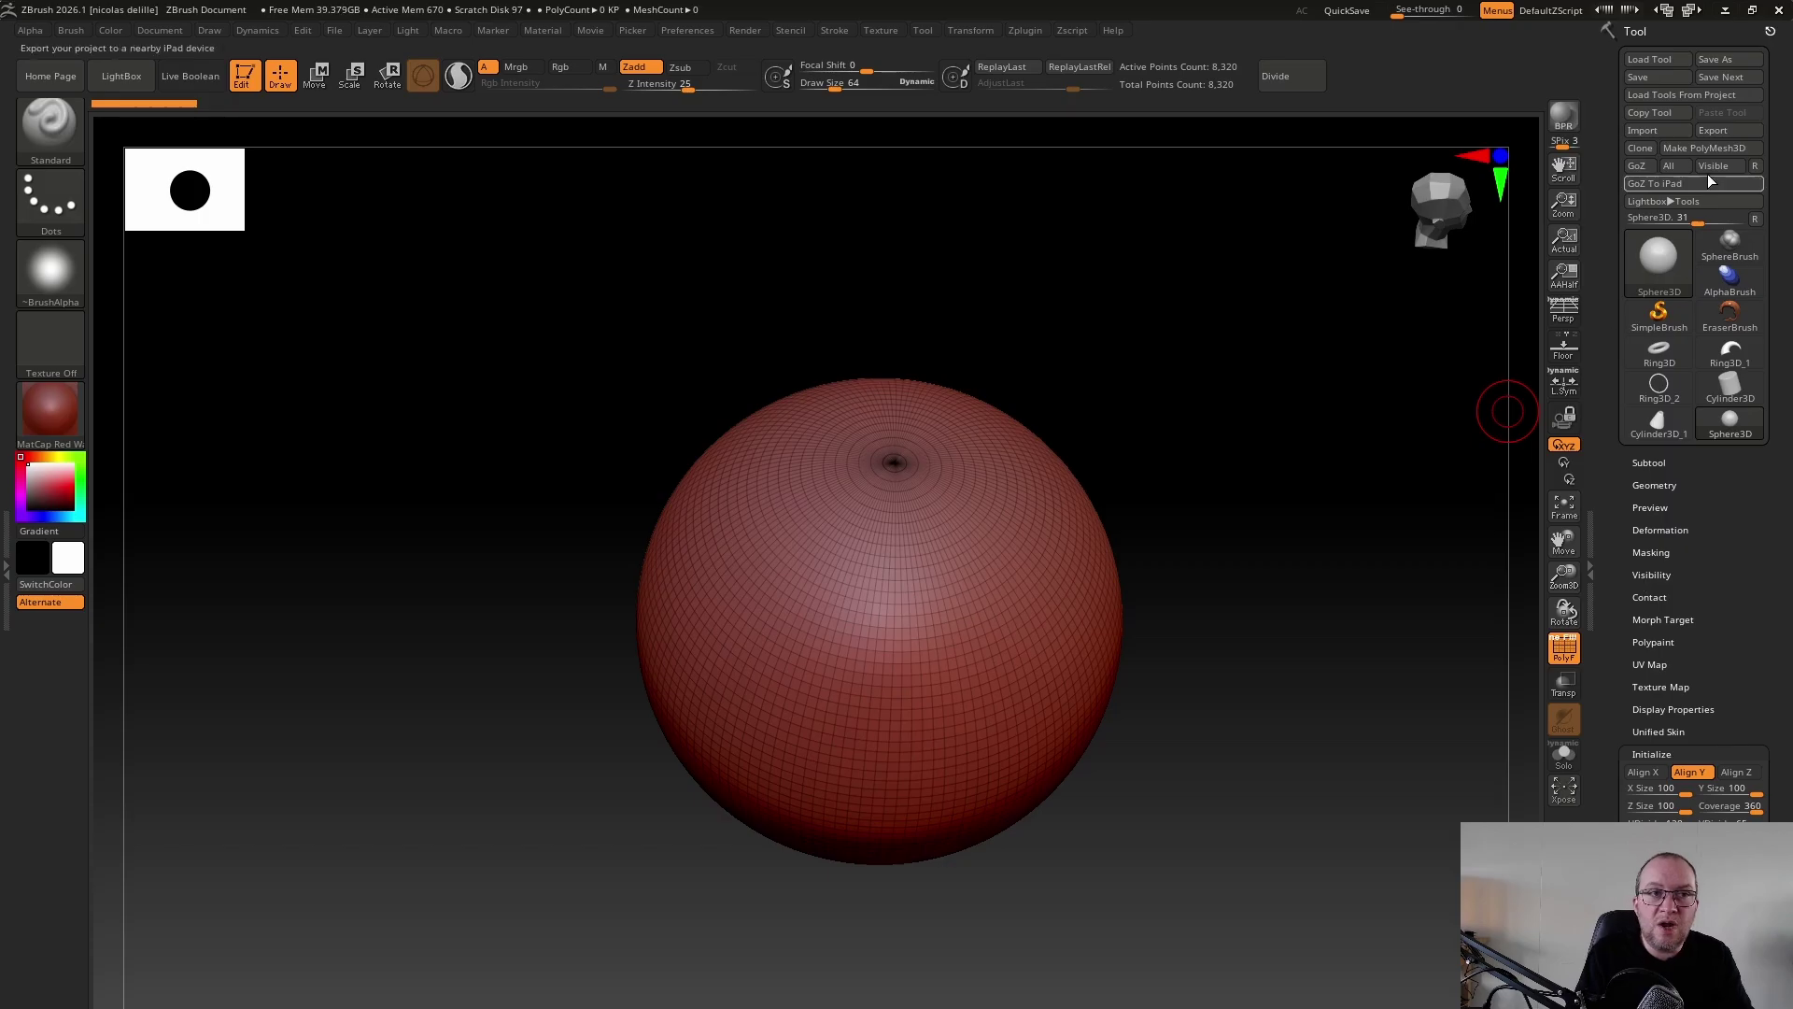
# Convert the sphere into an editable PolyMesh3D and turn off its polyframe display
pyautogui.click(1695, 148)
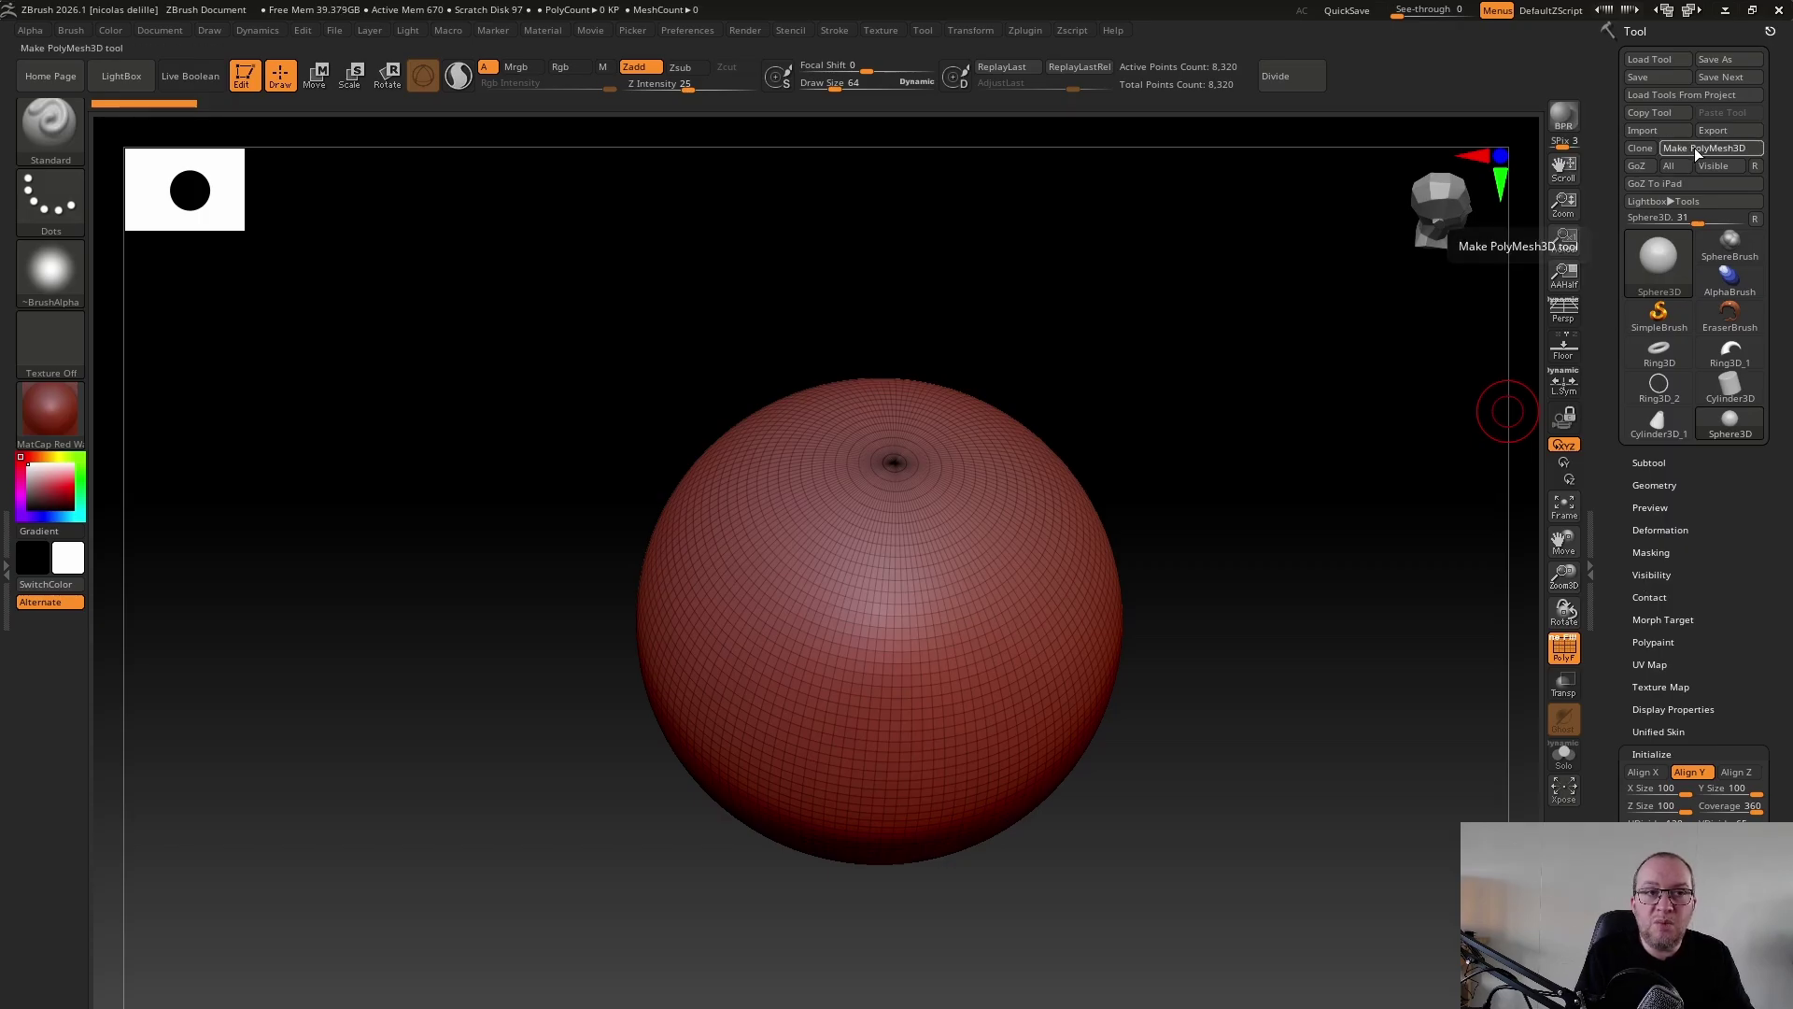
pyautogui.moveTo(1301, 745); pyautogui.dragTo(1371, 669)
pyautogui.click(1564, 646)
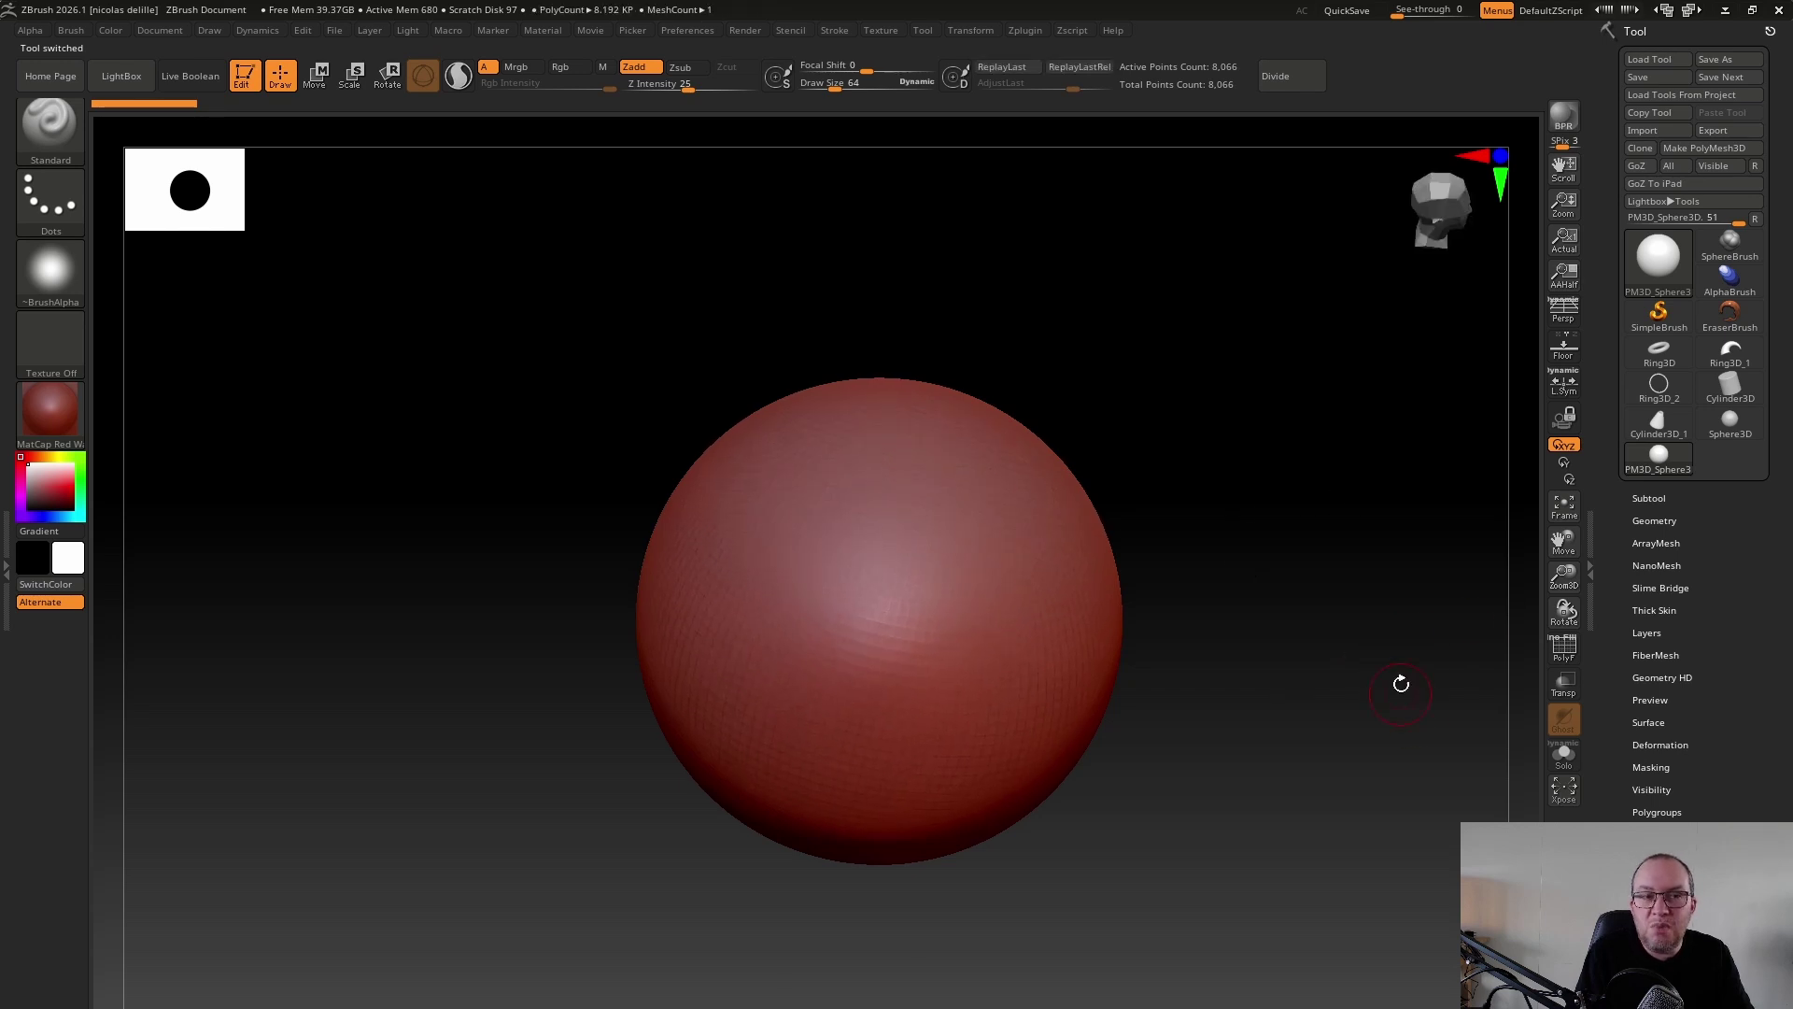
# Switch to the parametric Sphere3D and back to the polymesh sphere to compare the two tools
pyautogui.click(1728, 427)
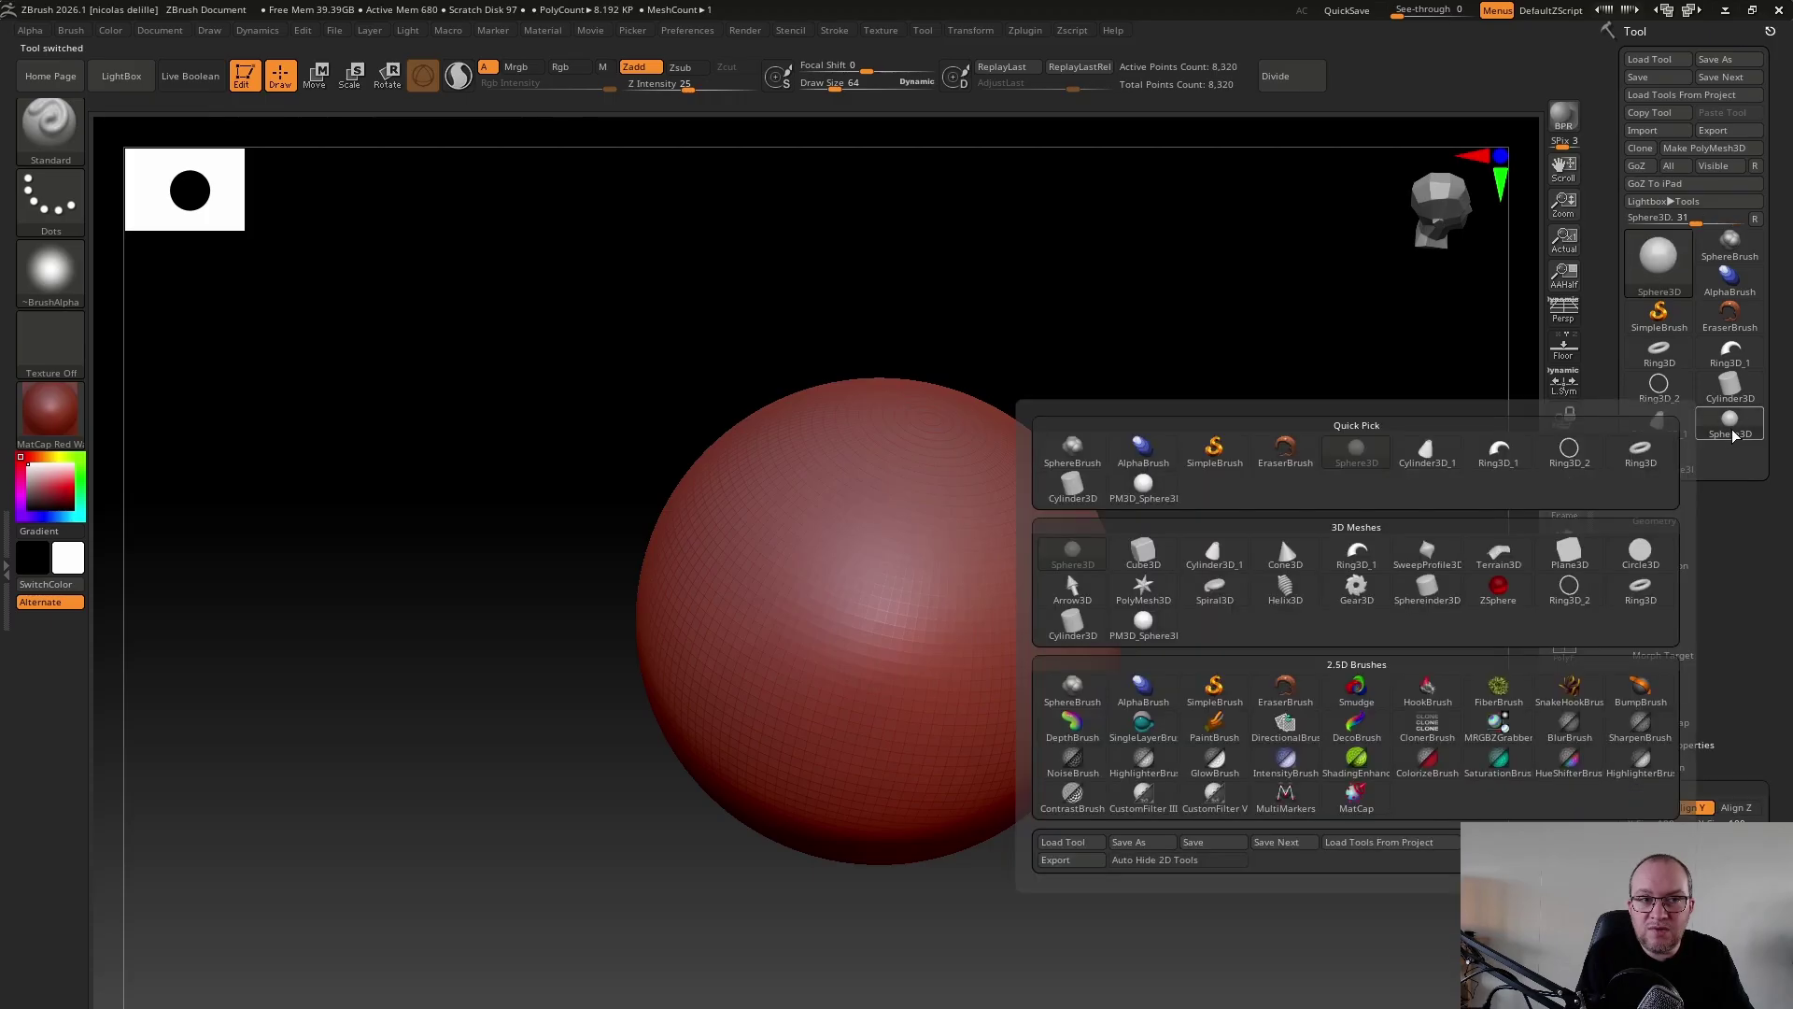
pyautogui.click(1660, 460)
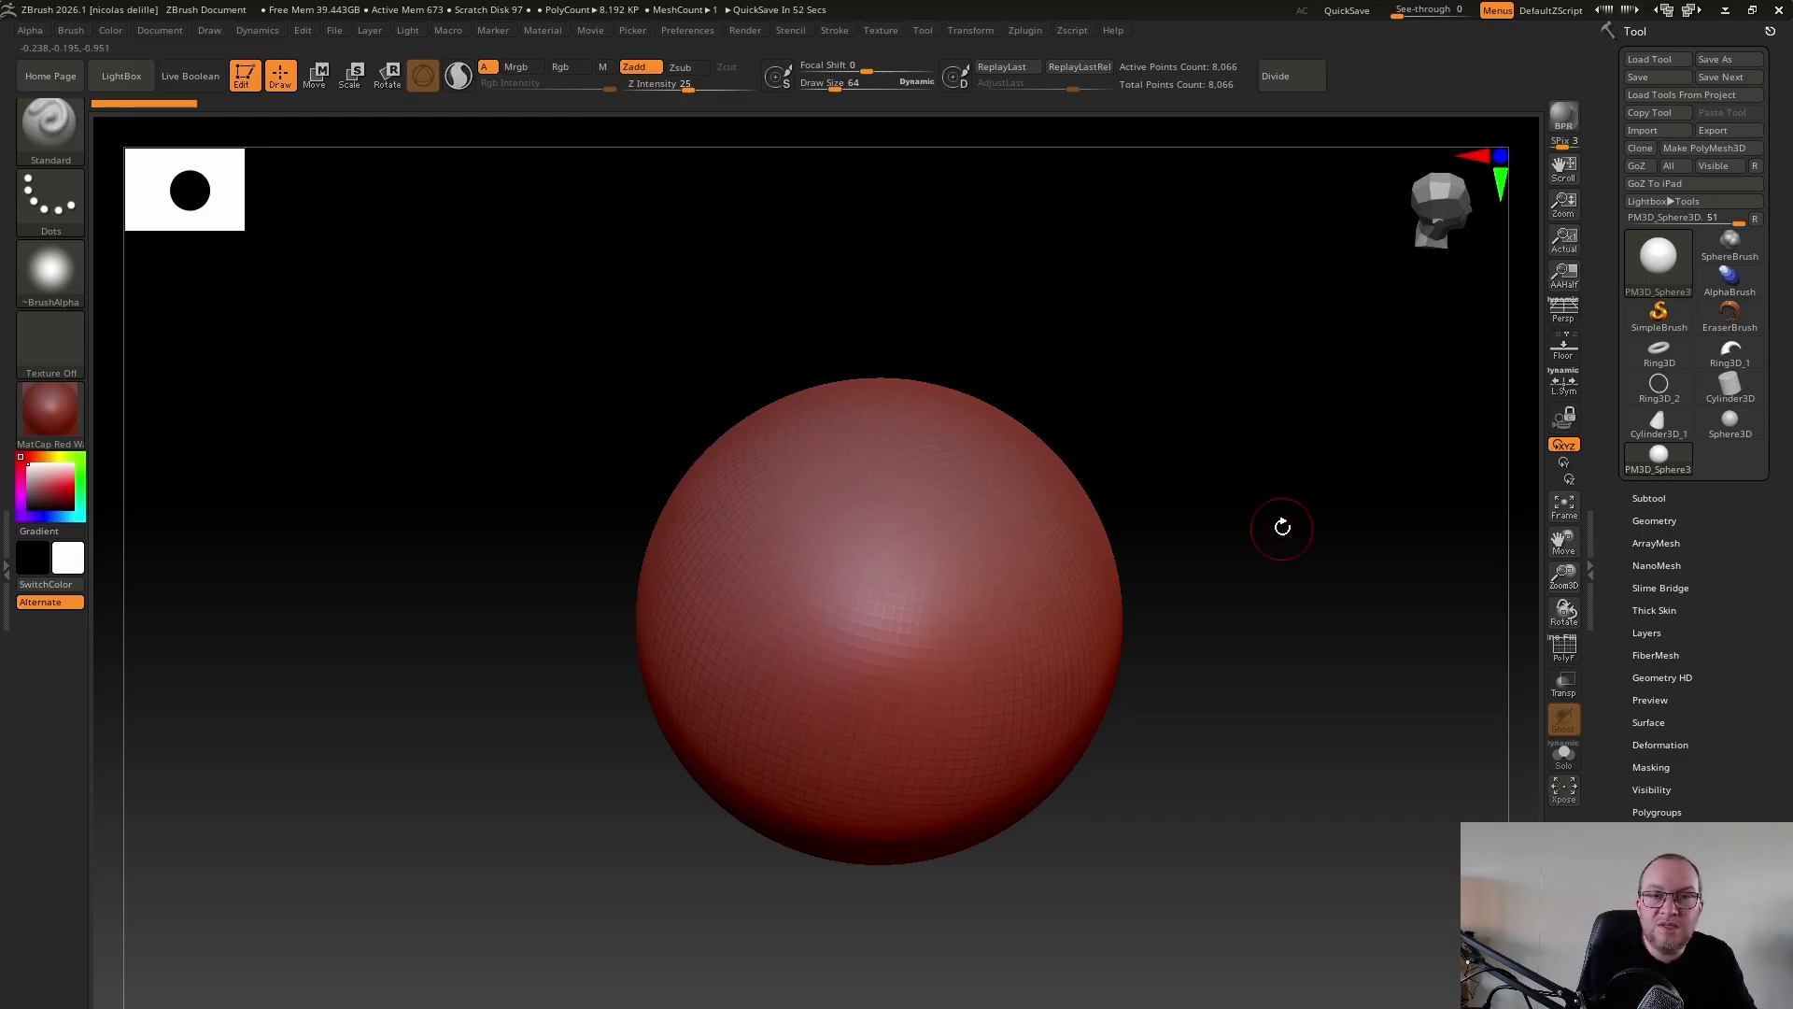
# Try larger brush sizes by raising Draw Size to about 175 and to about 215
pyautogui.press('s')
pyautogui.moveTo(1287, 521); pyautogui.dragTo(1306, 521)
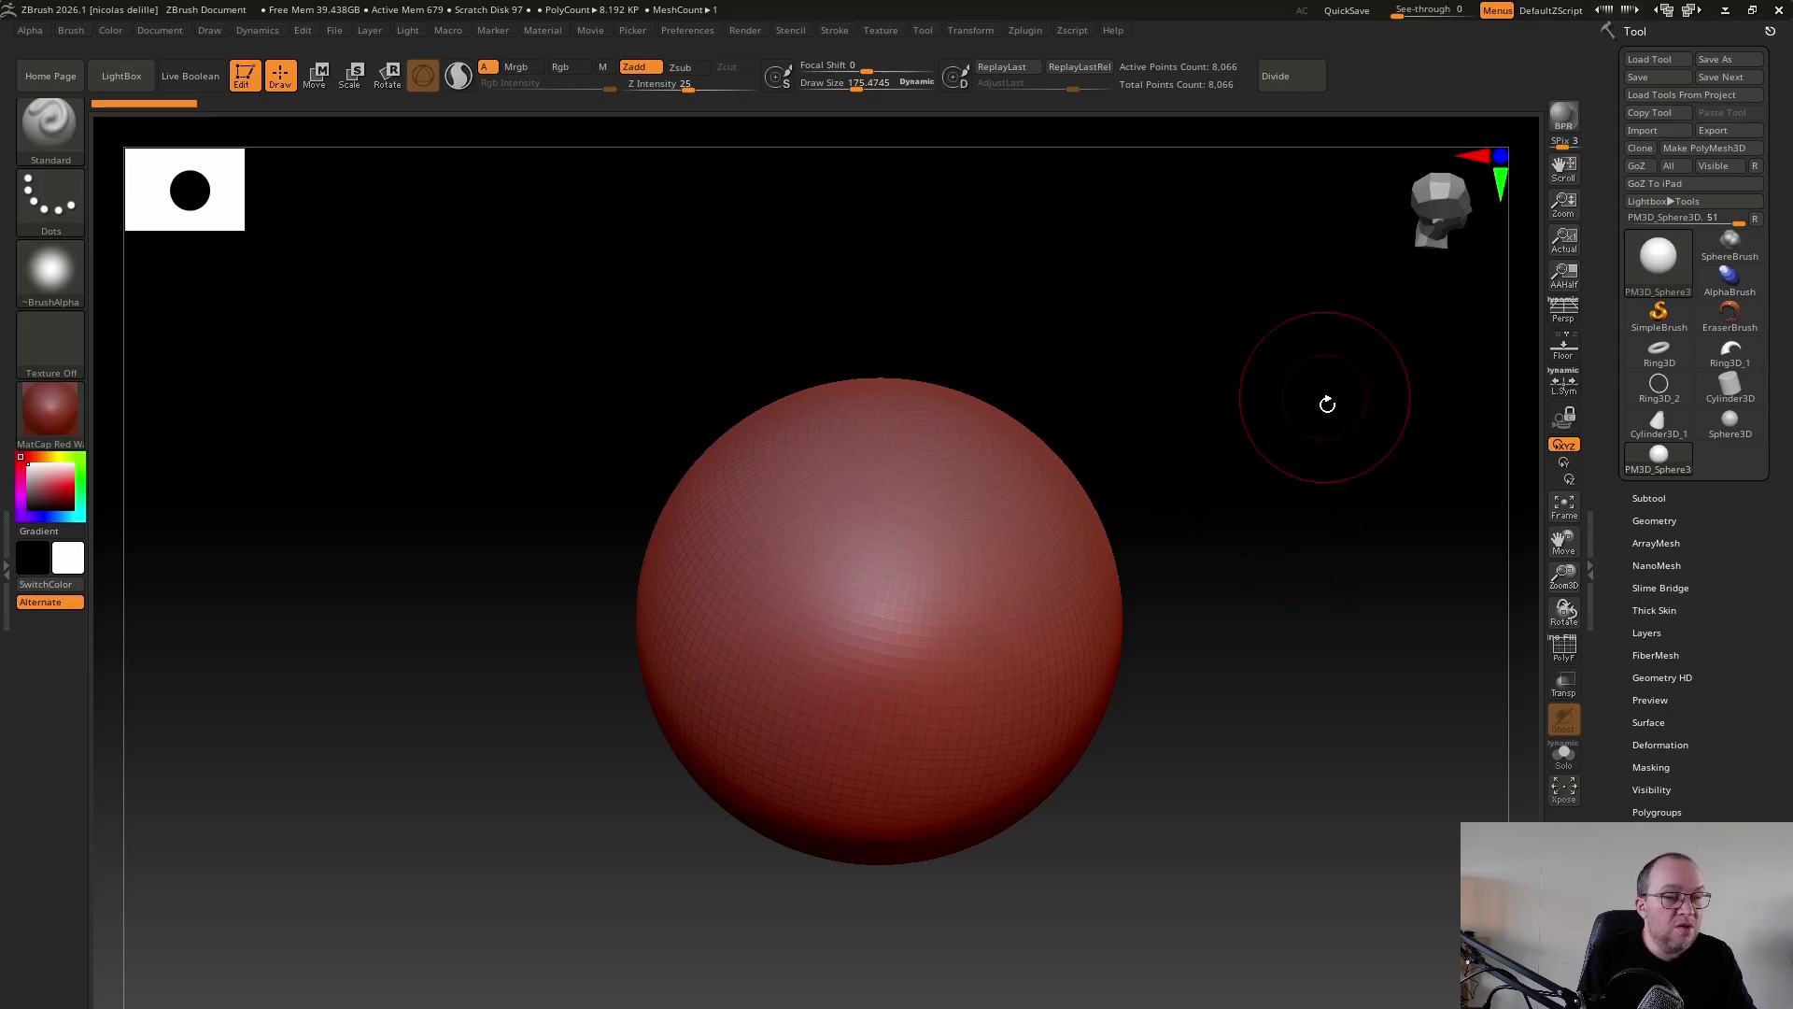
pyautogui.press('s')
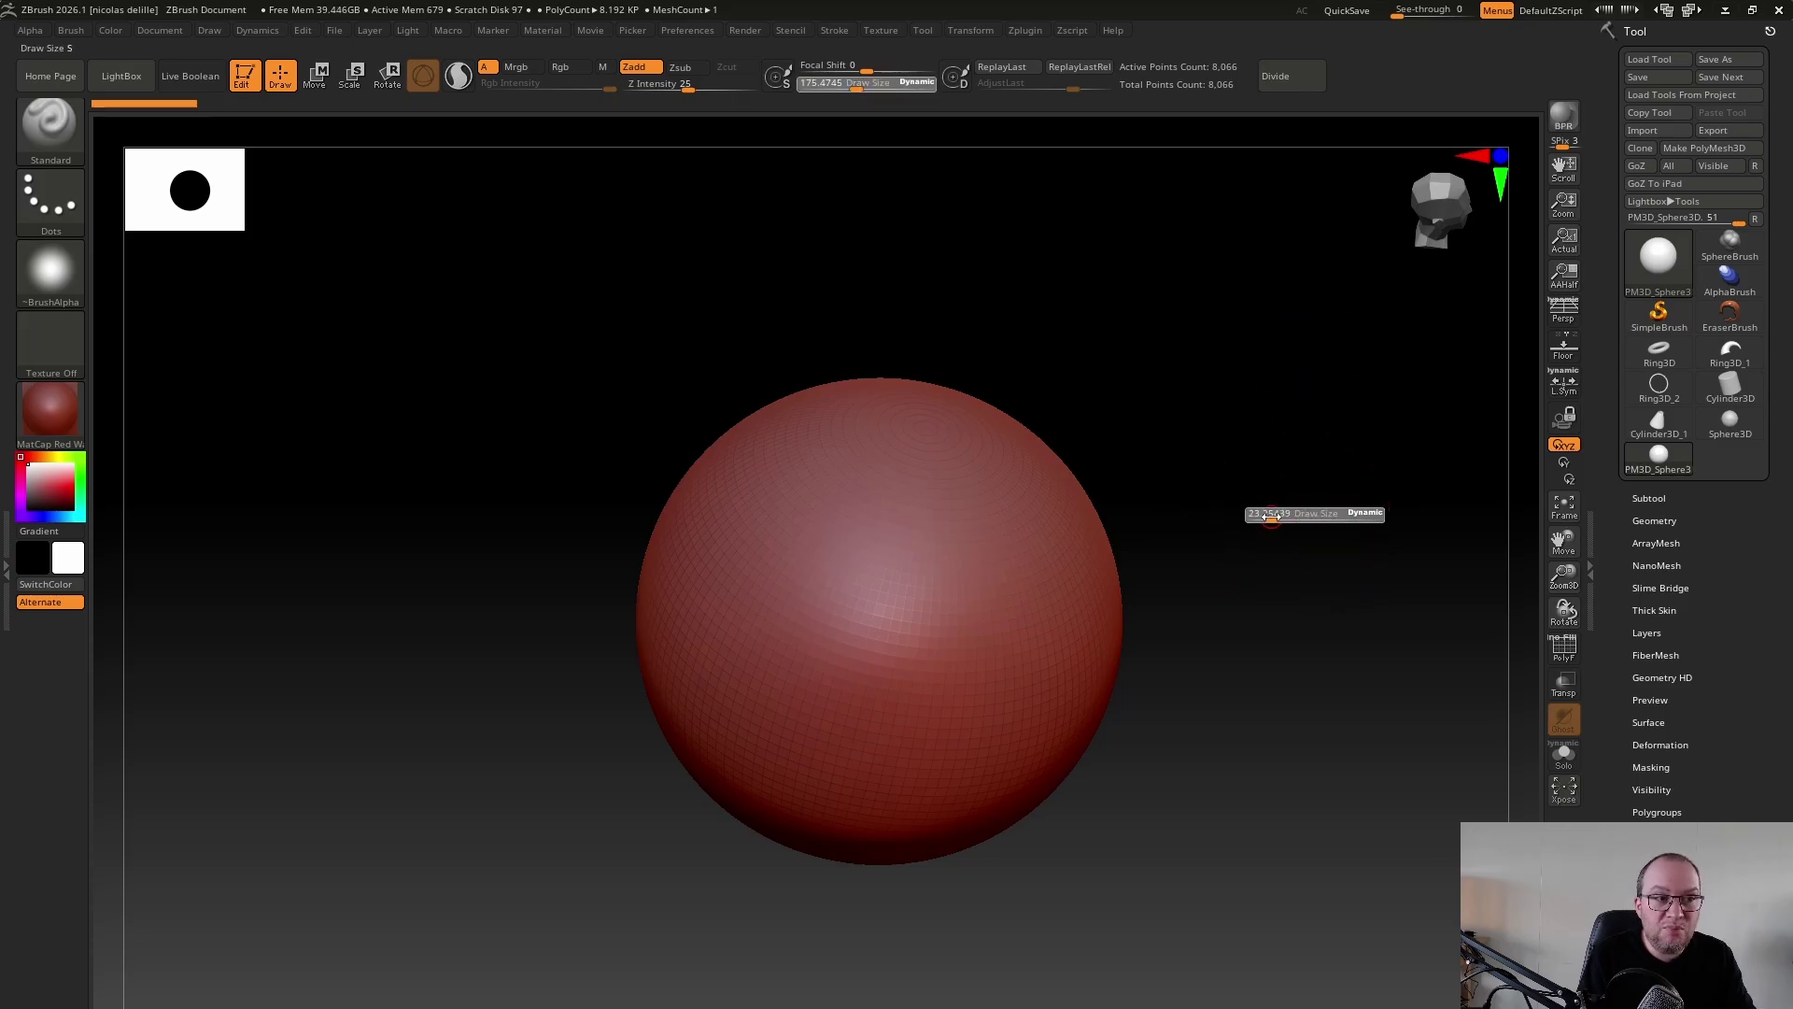
pyautogui.moveTo(1270, 515); pyautogui.dragTo(1310, 521)
pyautogui.press('s')
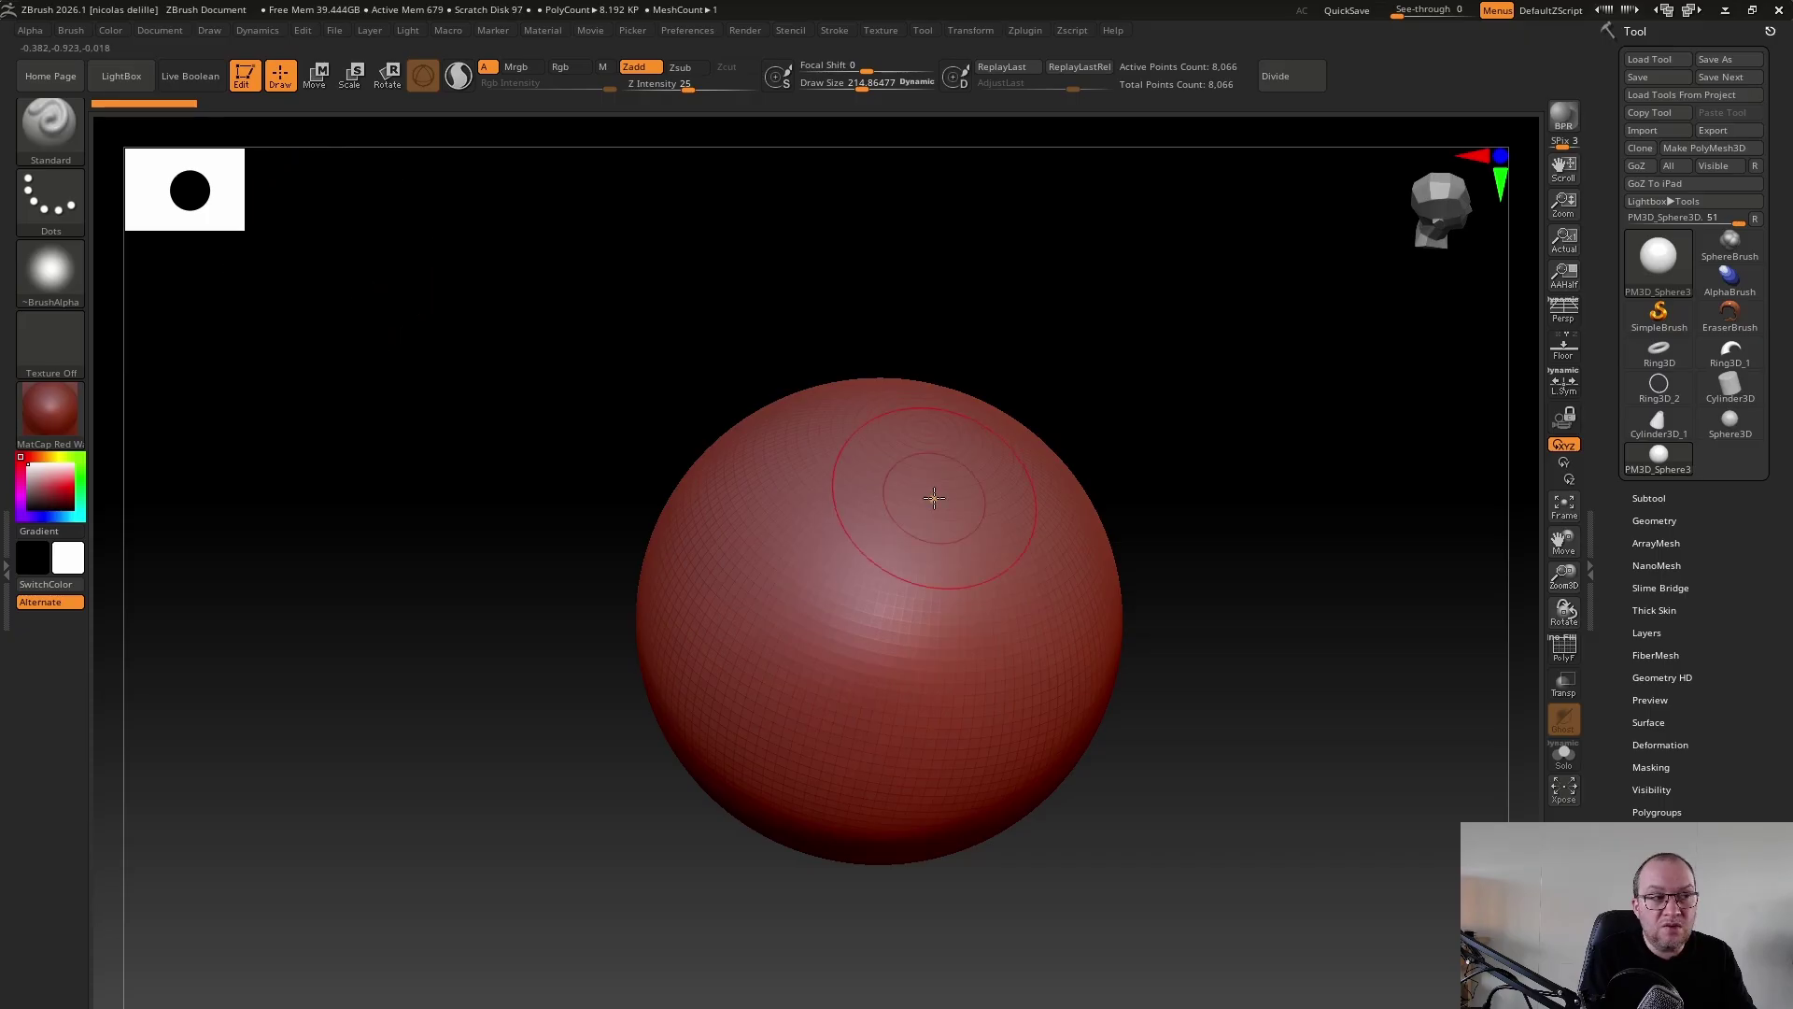
# Set Draw Size to about 114 and sculpt a raised S-shaped stroke across the front of the sphere with the Standard brush
pyautogui.scroll(5, 1225, 376)
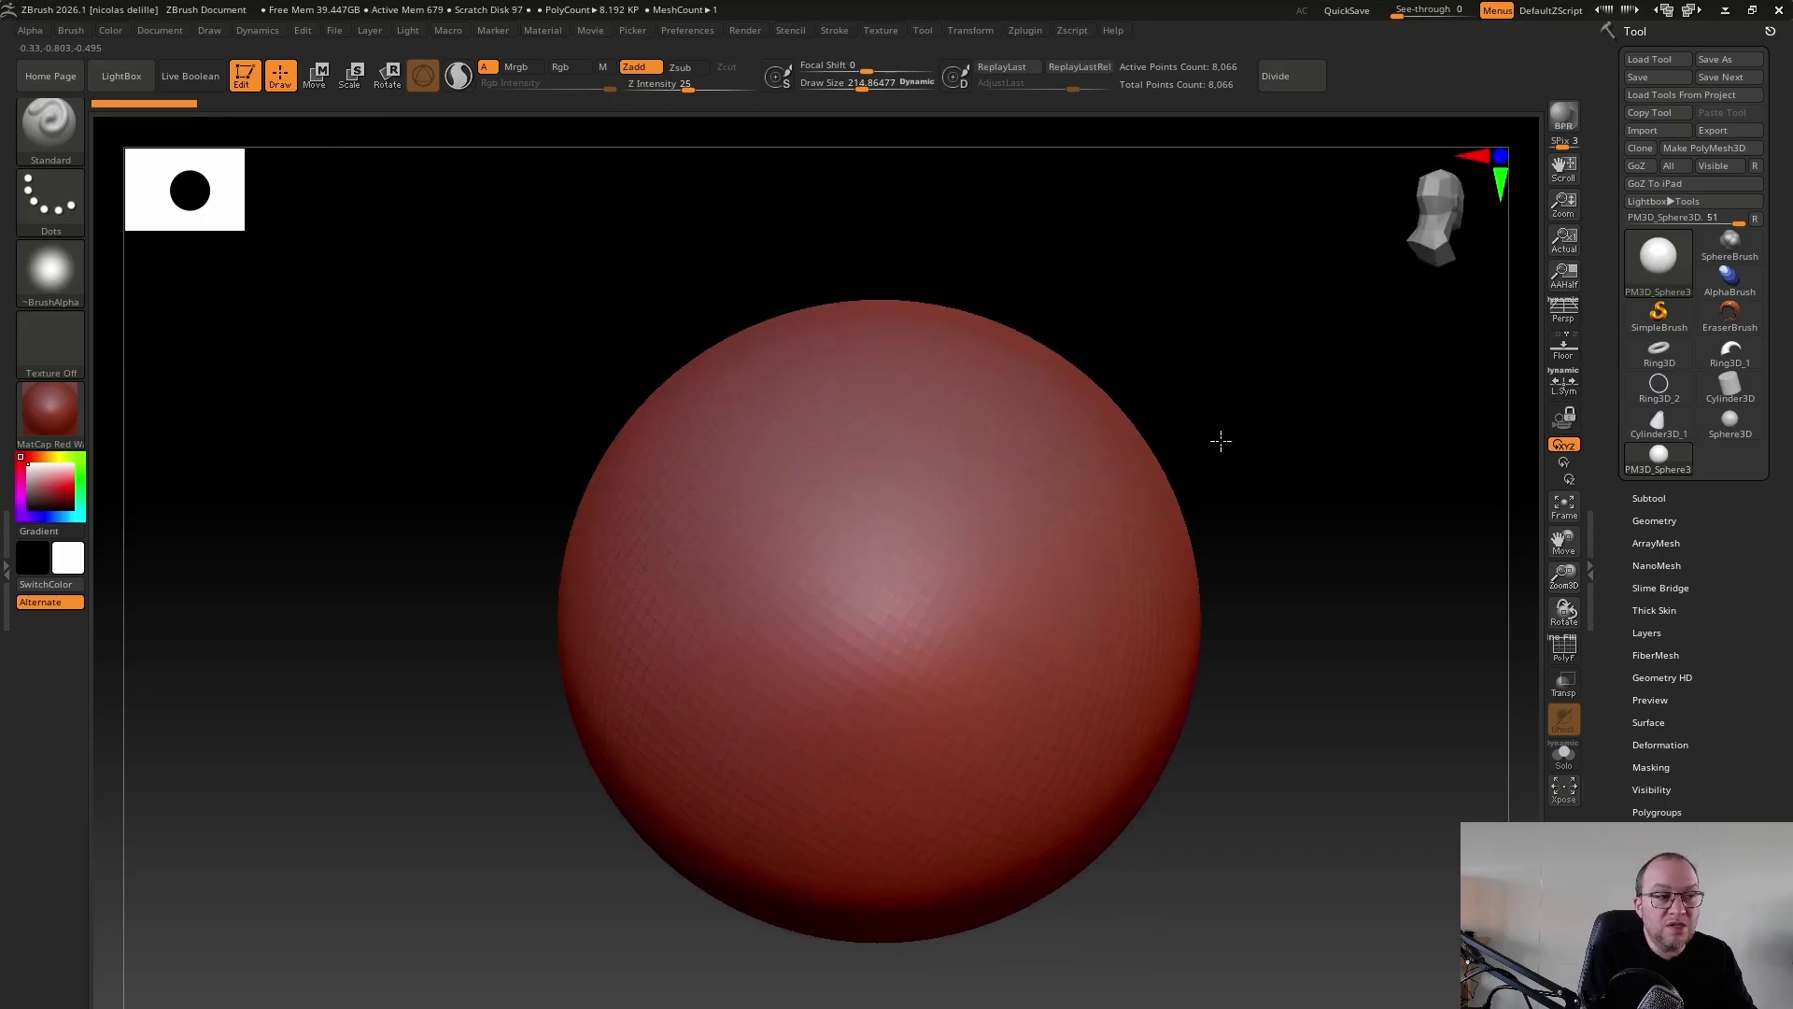
pyautogui.press('s')
pyautogui.moveTo(887, 440); pyautogui.dragTo(859, 440)
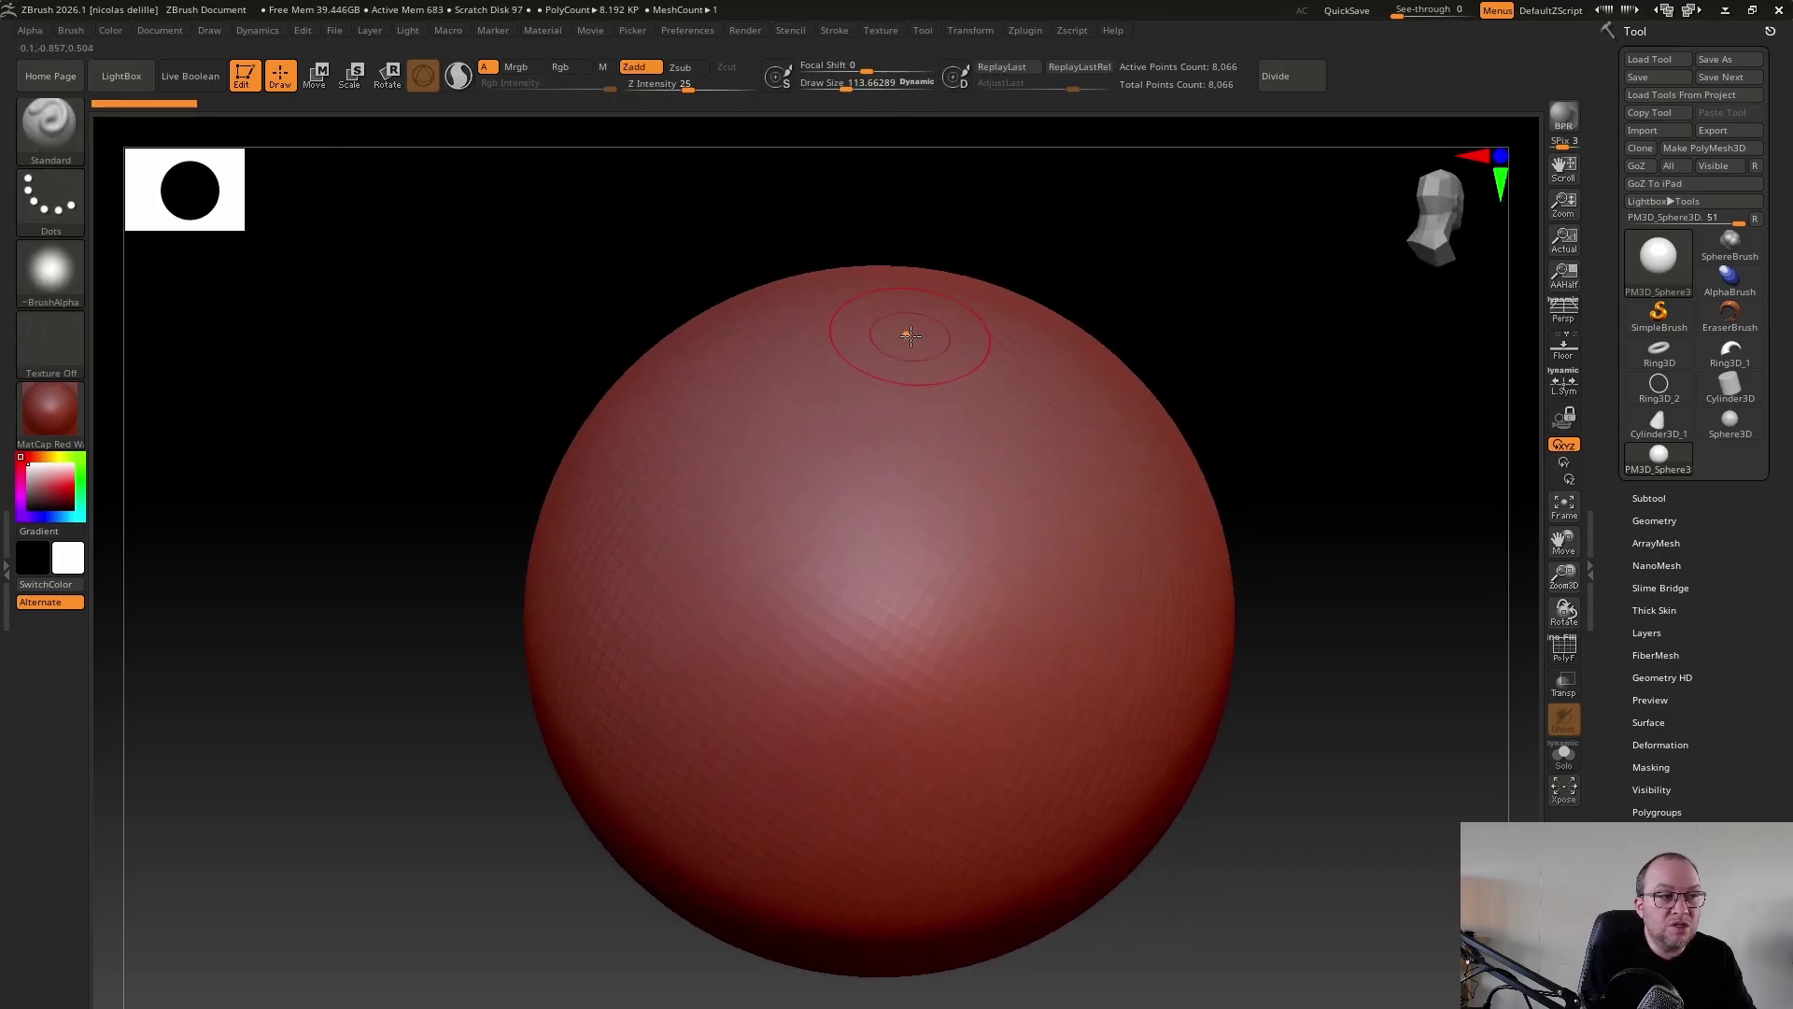
pyautogui.moveTo(902, 332)
pyautogui.mouseDown()
pyautogui.moveTo(822, 383)
pyautogui.moveTo(881, 573)
pyautogui.moveTo(1027, 784)
pyautogui.moveTo(710, 757)
pyautogui.moveTo(953, 597)
pyautogui.moveTo(860, 323)
pyautogui.moveTo(813, 378)
pyautogui.moveTo(1004, 663)
pyautogui.moveTo(780, 752)
pyautogui.mouseUp()
pyautogui.moveTo(1407, 516)
pyautogui.mouseDown()
pyautogui.moveTo(1392, 580)
pyautogui.moveTo(1332, 548)
pyautogui.moveTo(1343, 576)
pyautogui.mouseUp()
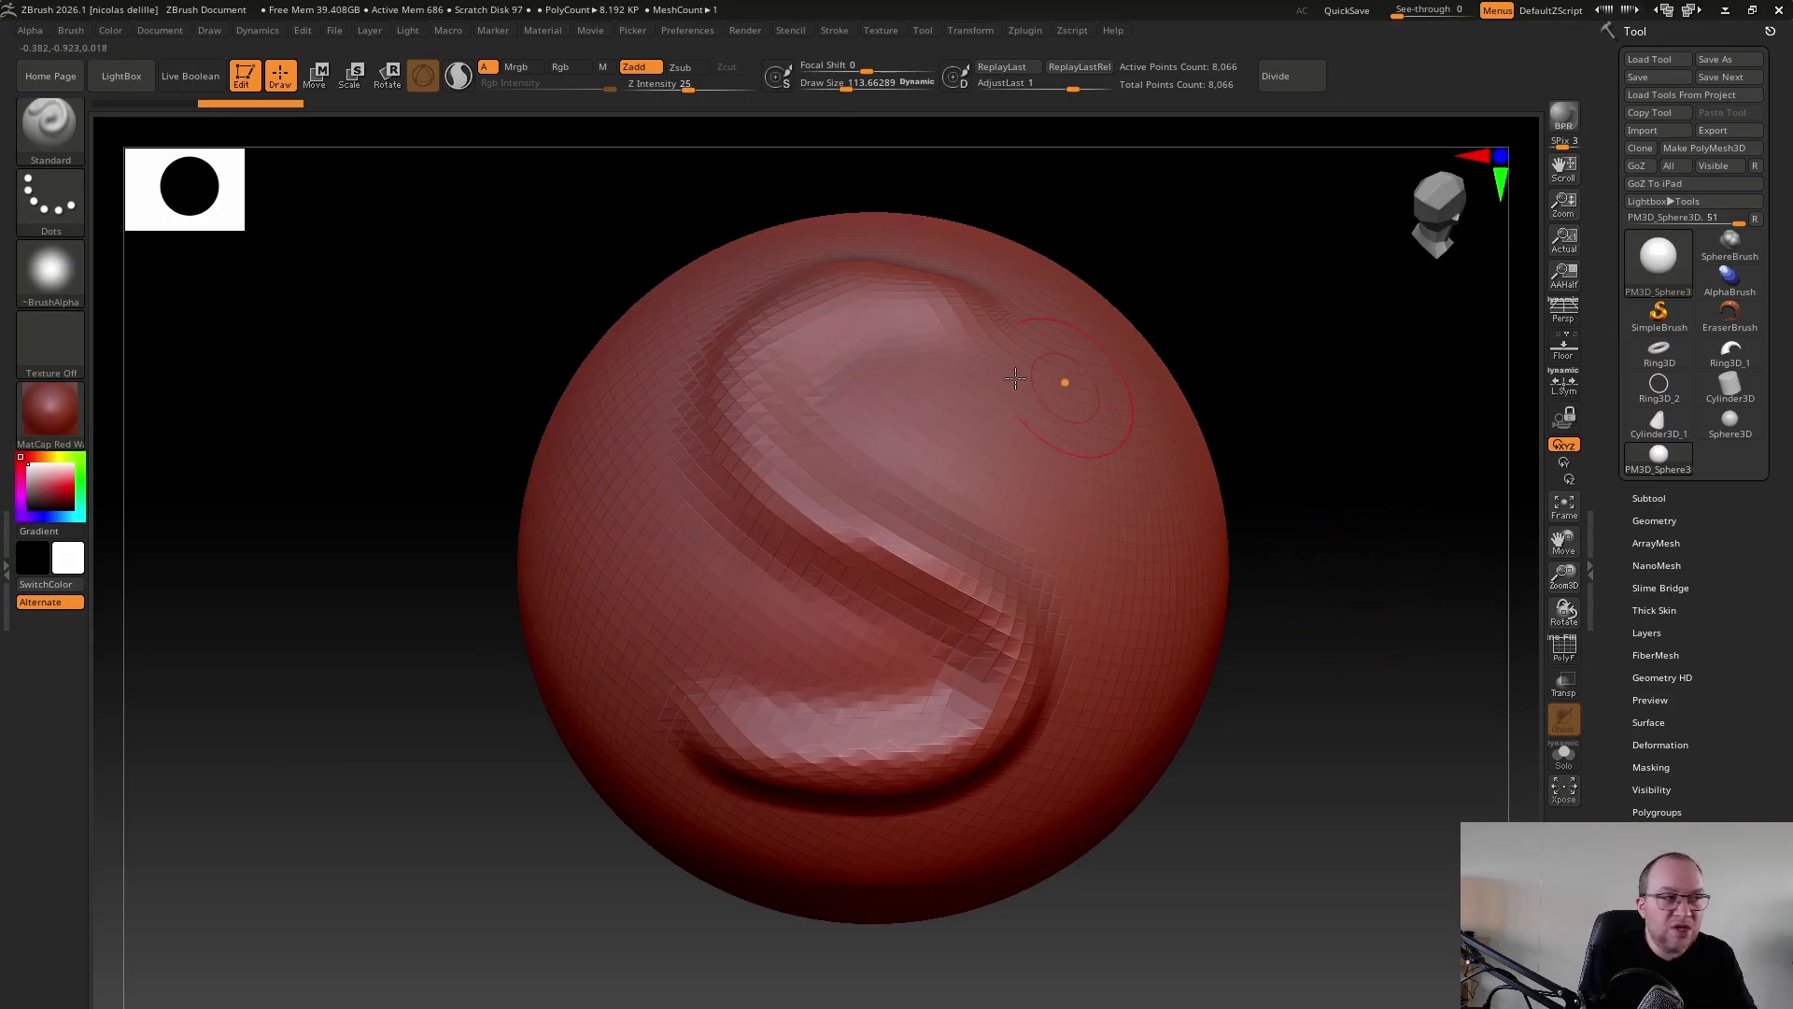
# Apply the Droplet MatCap material to the sculpted sphere and inspect its reflections from another angle
pyautogui.click(49, 411)
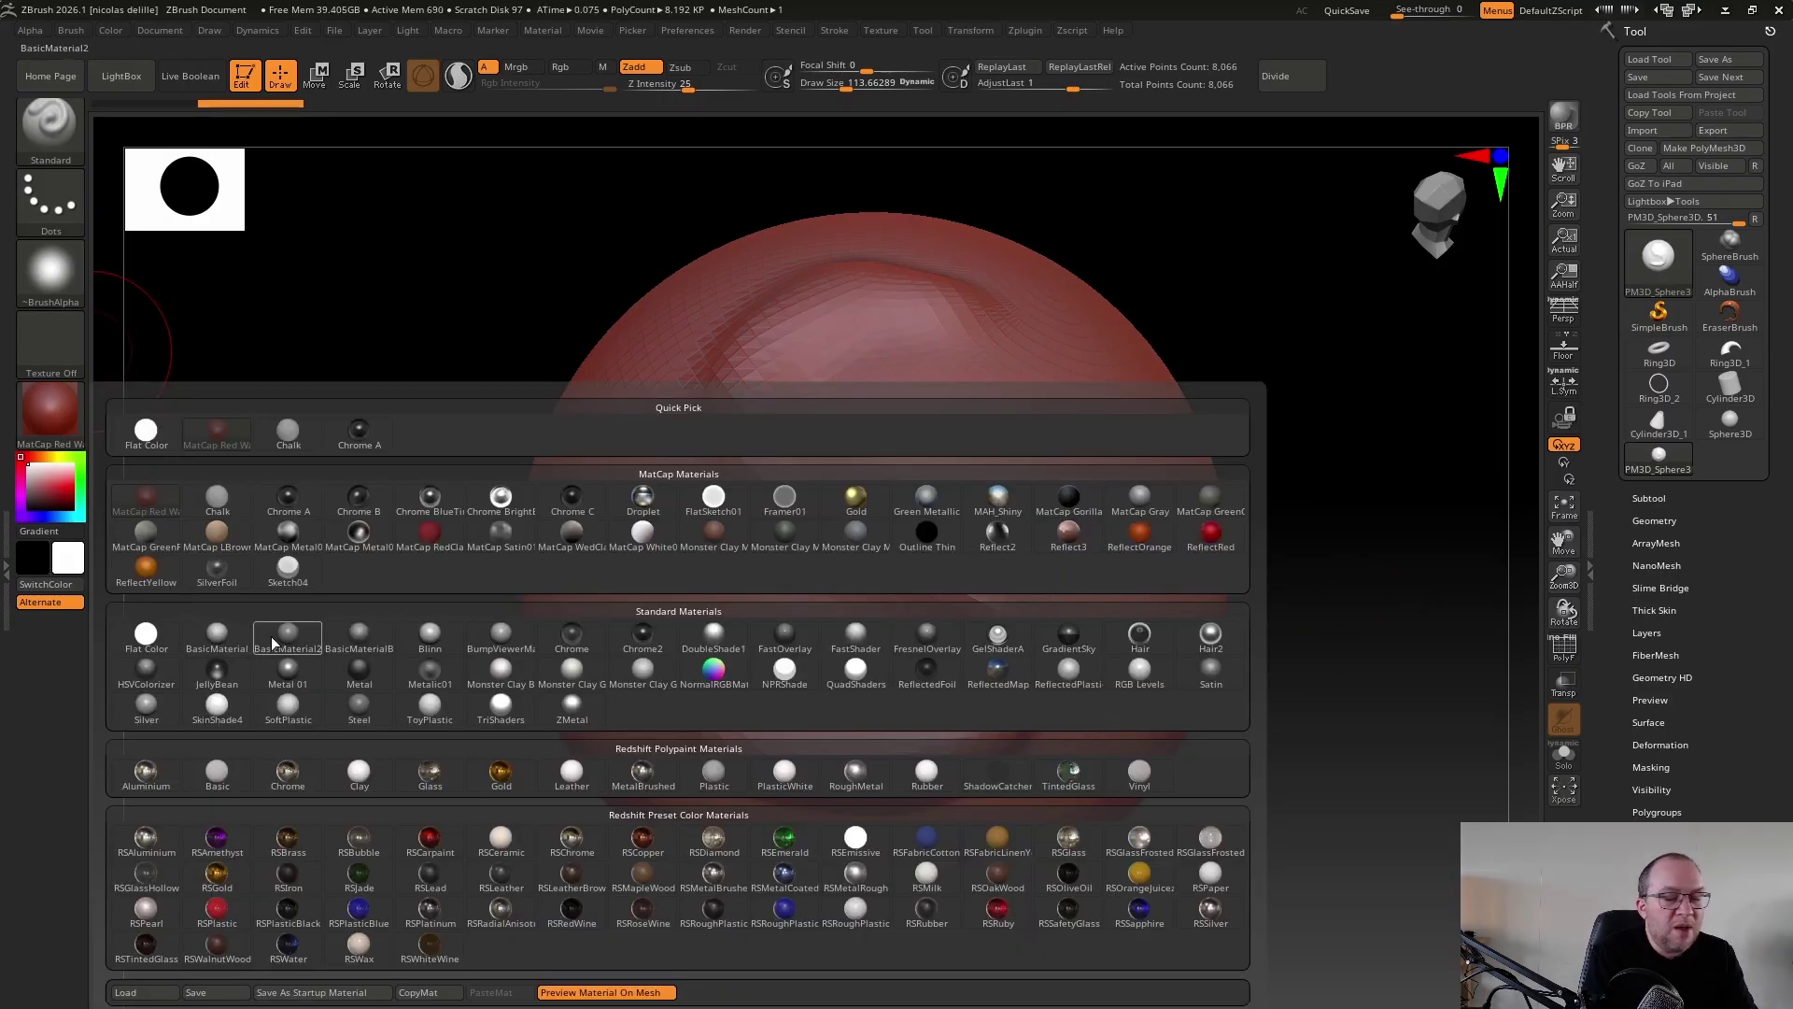
pyautogui.moveTo(272, 642)
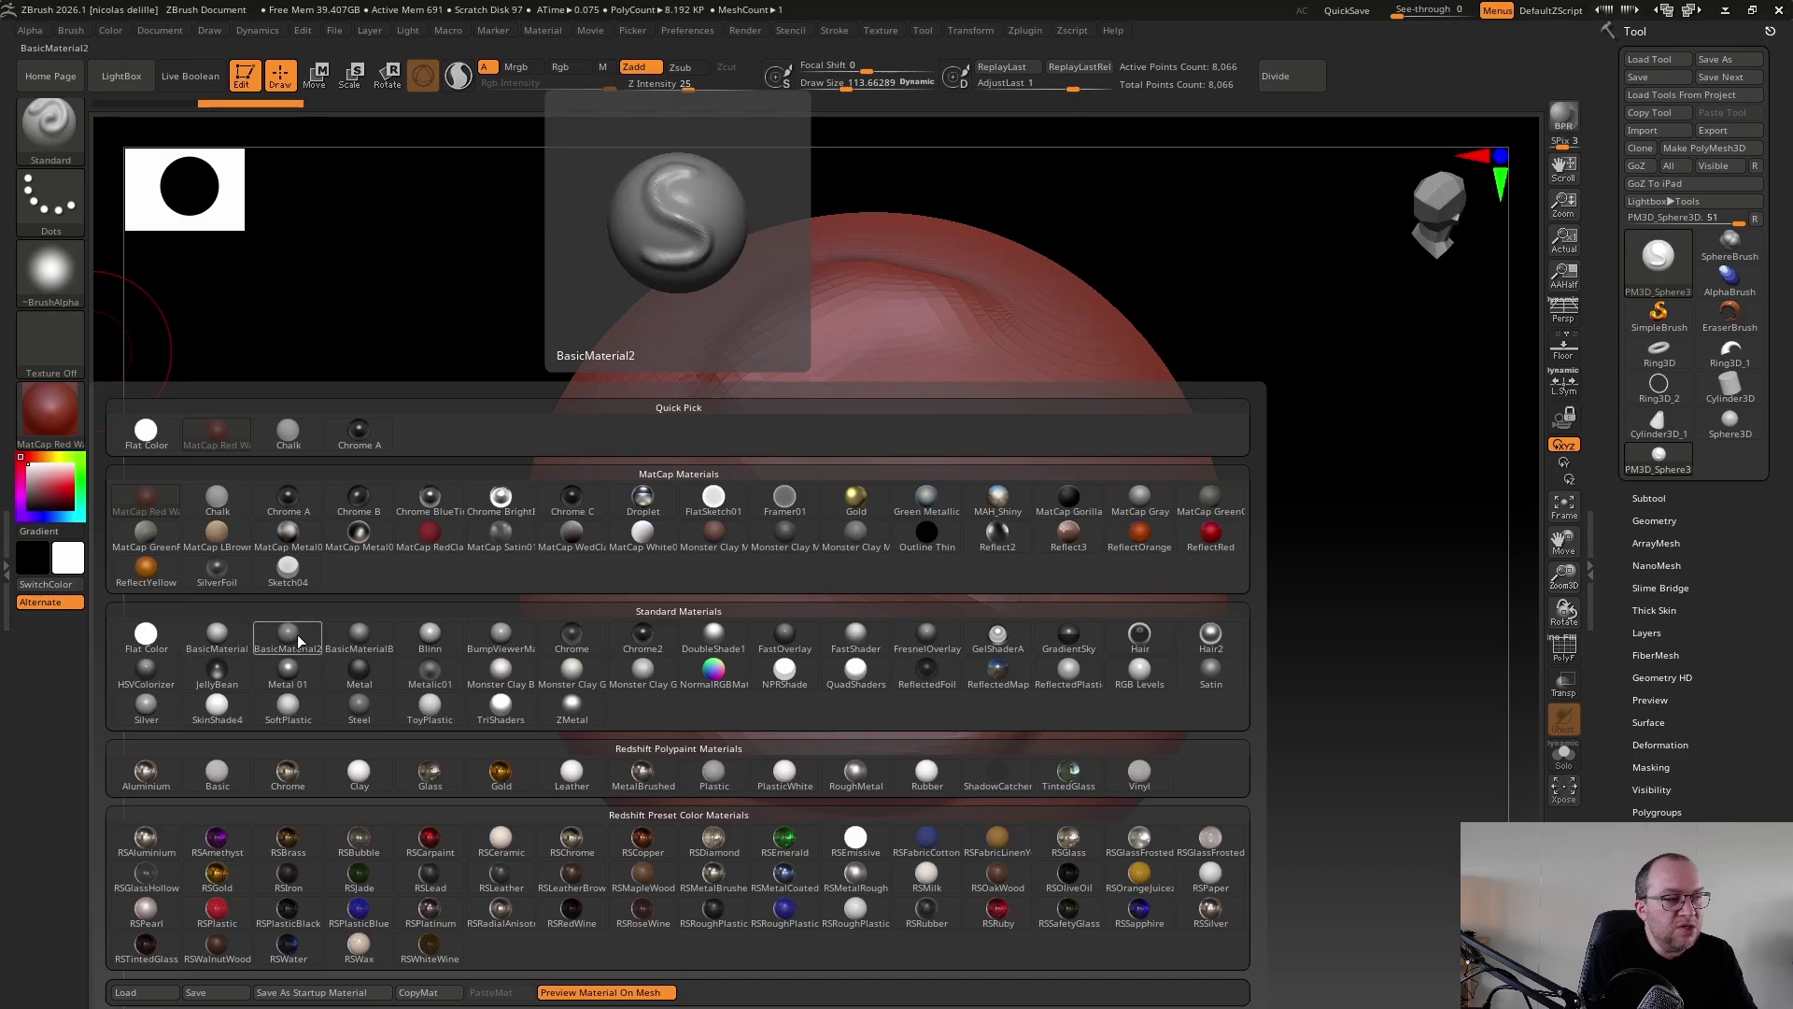
pyautogui.click(654, 509)
pyautogui.moveTo(1316, 421); pyautogui.dragTo(1324, 398)
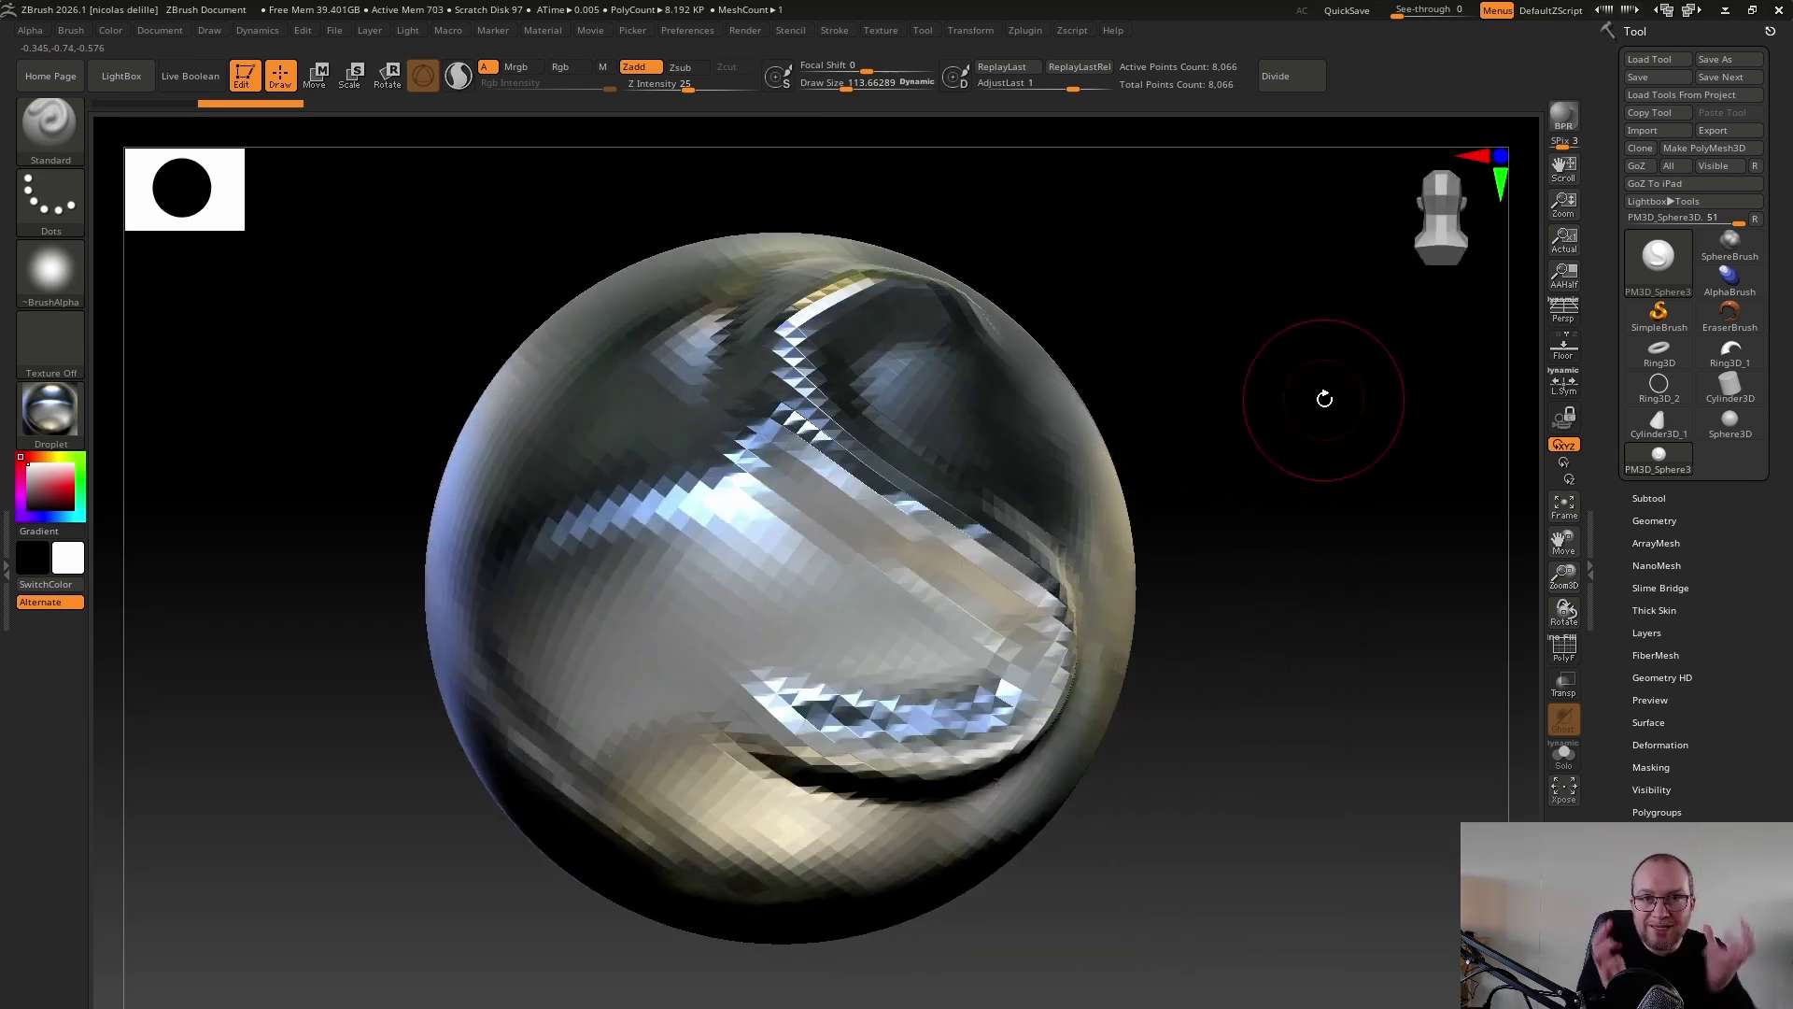
pyautogui.moveTo(1183, 440); pyautogui.dragTo(1125, 429)
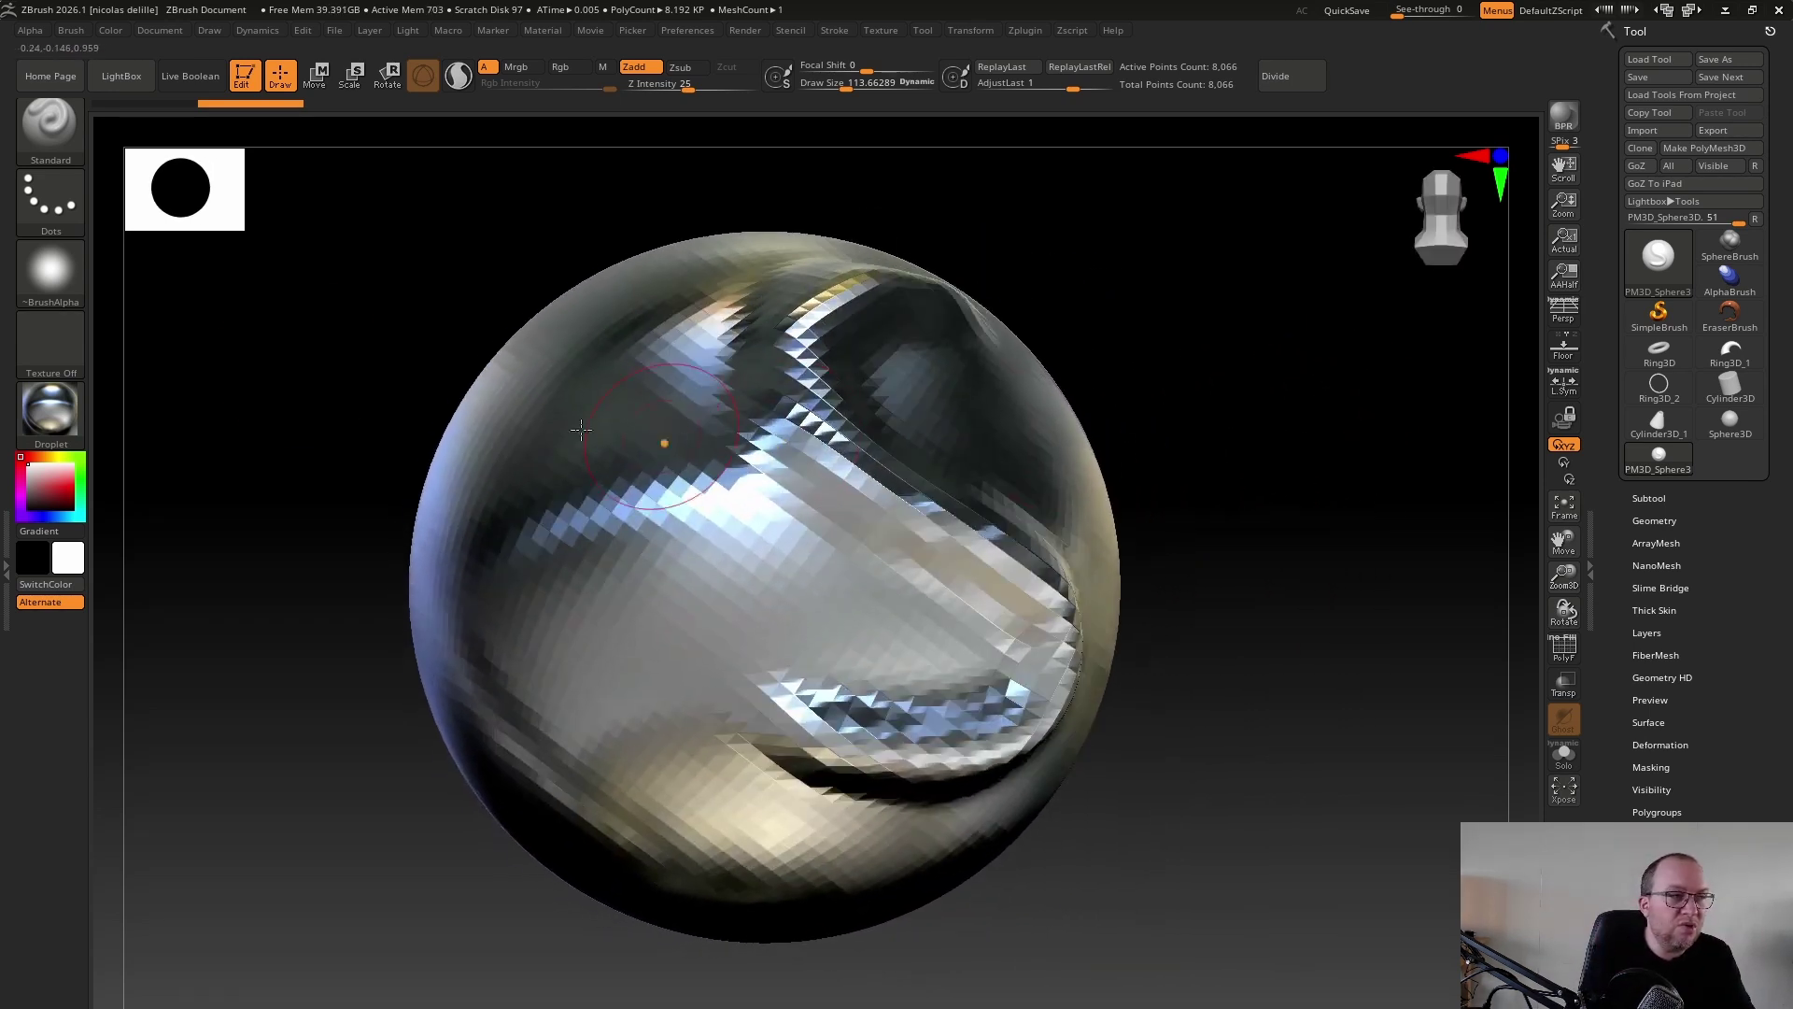
# Try the BasicMaterial2 standard material on the sculpted sphere and inspect its shading from another angle
pyautogui.click(80, 411)
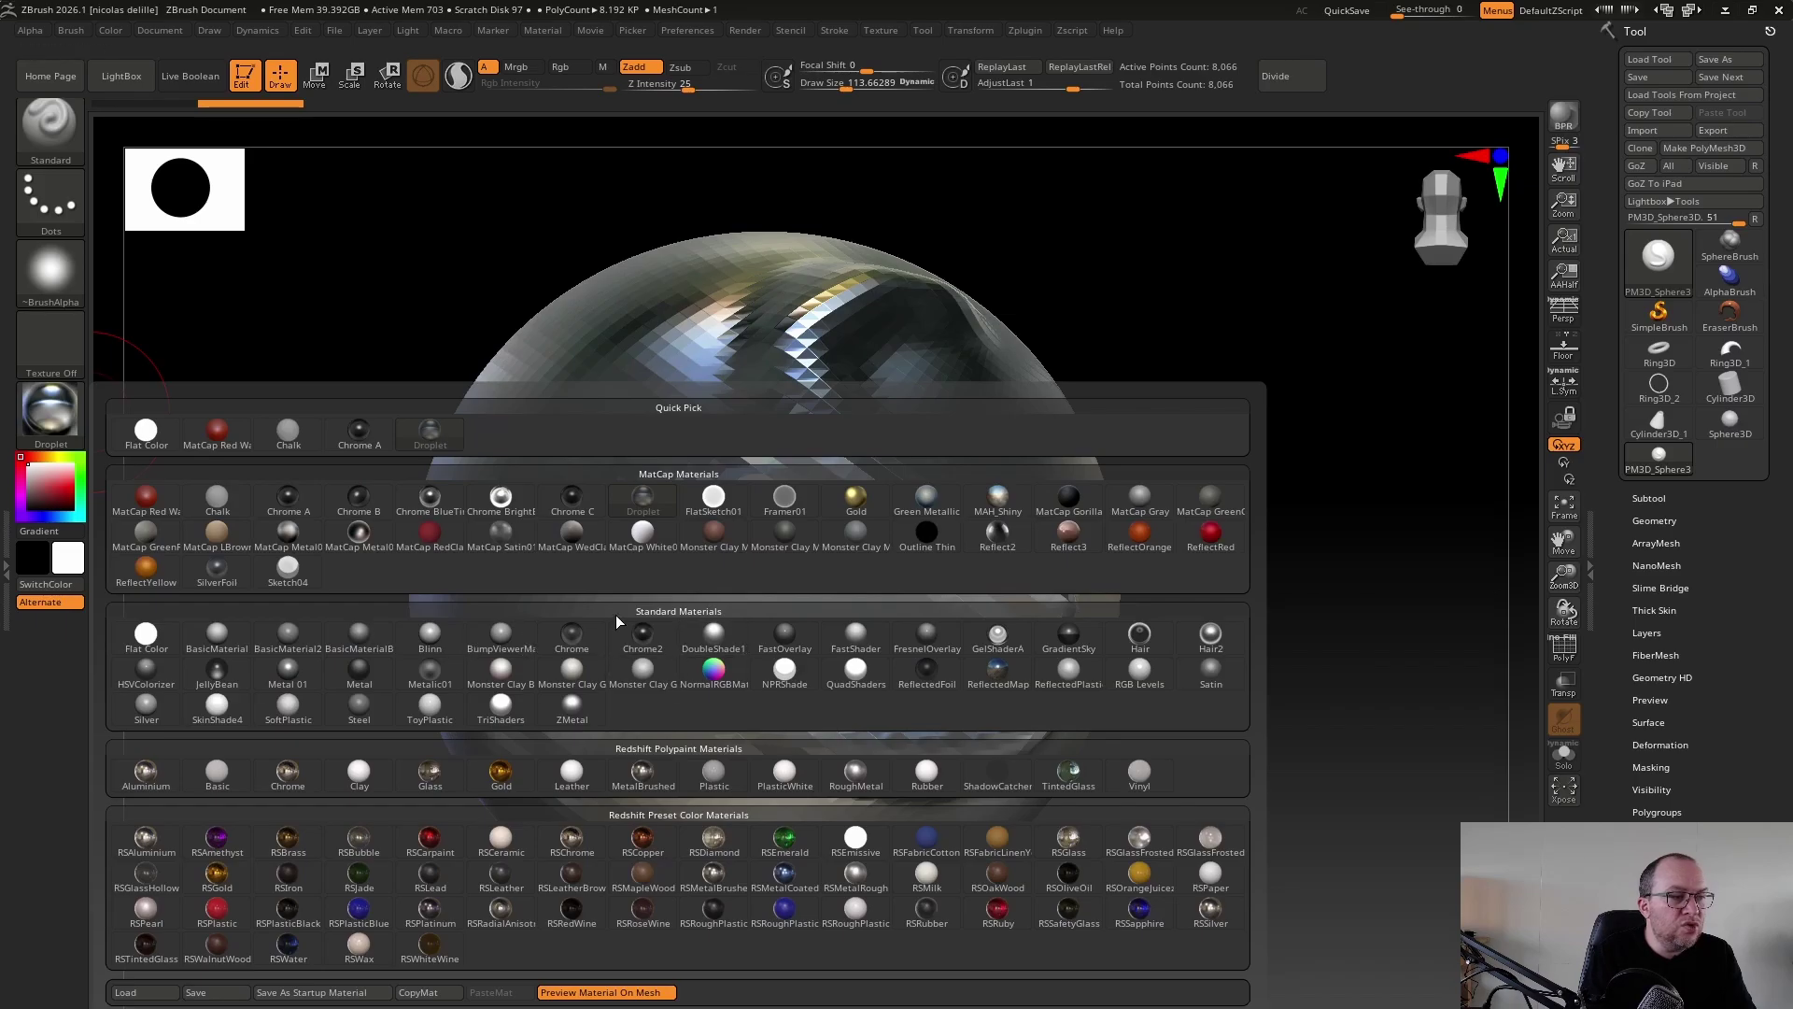
pyautogui.click(290, 641)
pyautogui.moveTo(1179, 409)
pyautogui.mouseDown()
pyautogui.moveTo(1192, 389)
pyautogui.moveTo(1180, 402)
pyautogui.mouseUp()
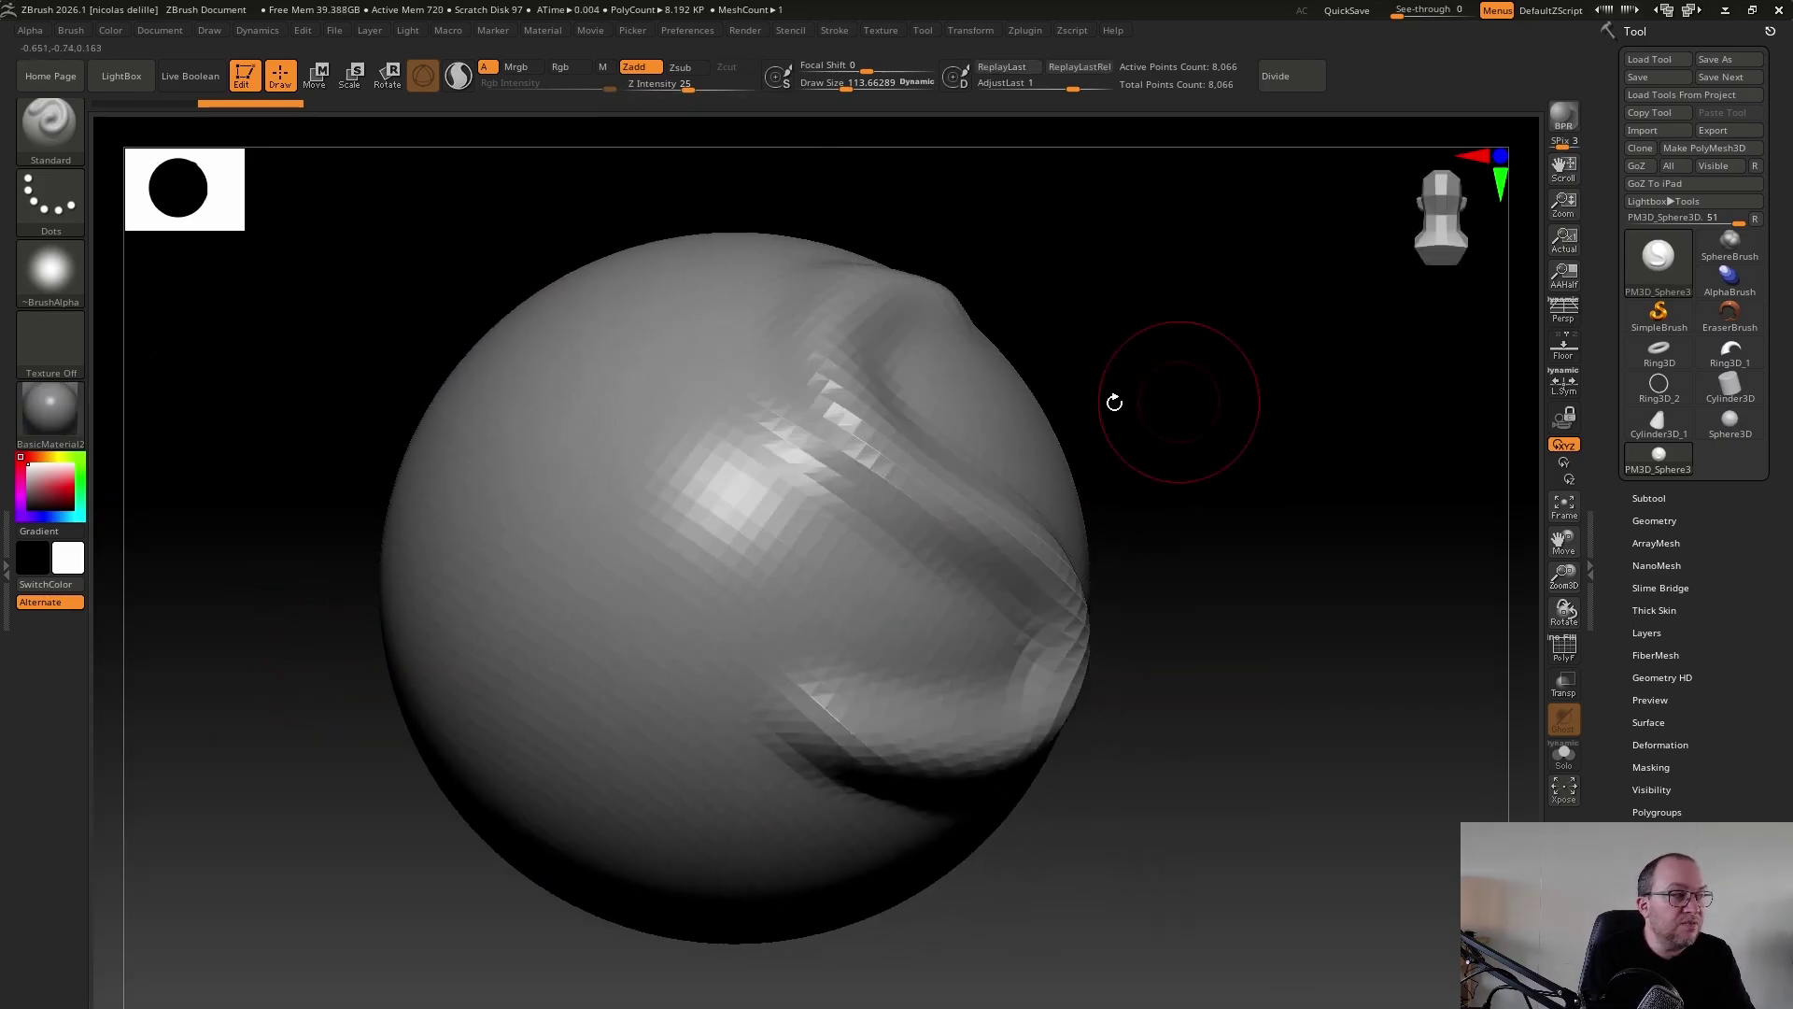
# Apply the BasicMaterial standard material to the sculpted sphere and inspect the S-shaped stroke
pyautogui.click(71, 423)
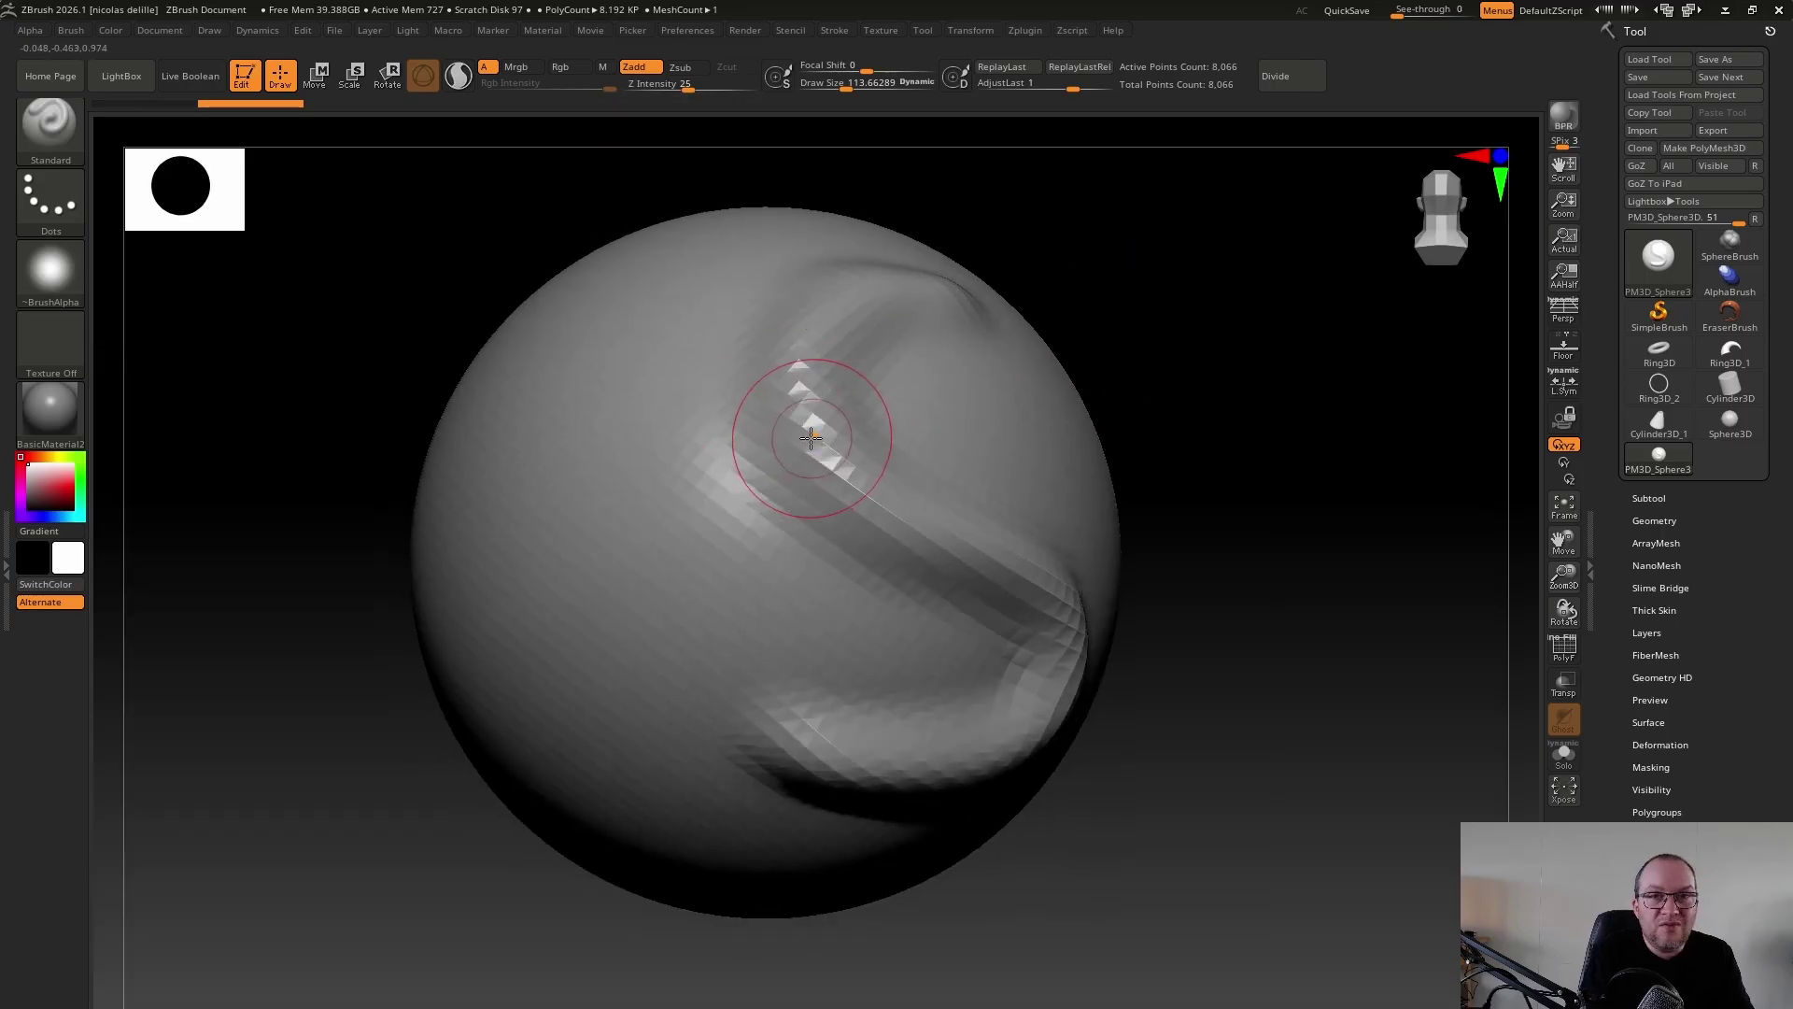
pyautogui.click(65, 411)
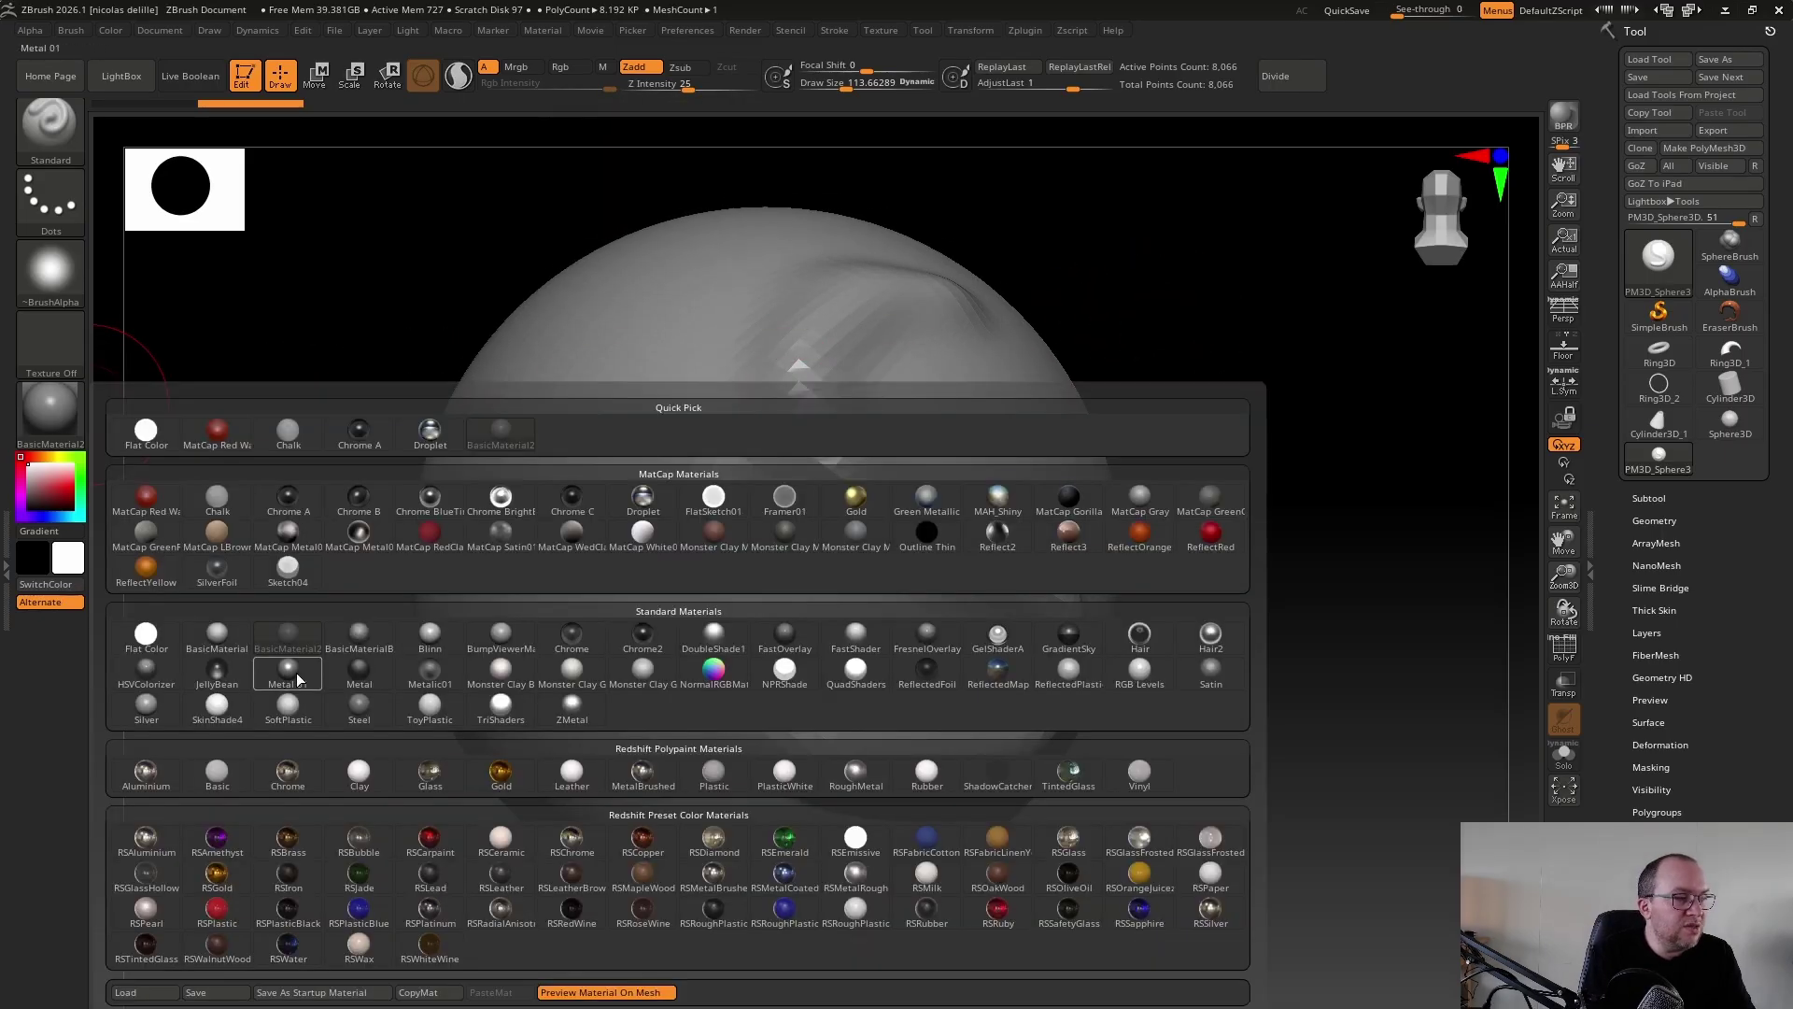
pyautogui.click(210, 632)
pyautogui.moveTo(1187, 379); pyautogui.dragTo(1121, 401)
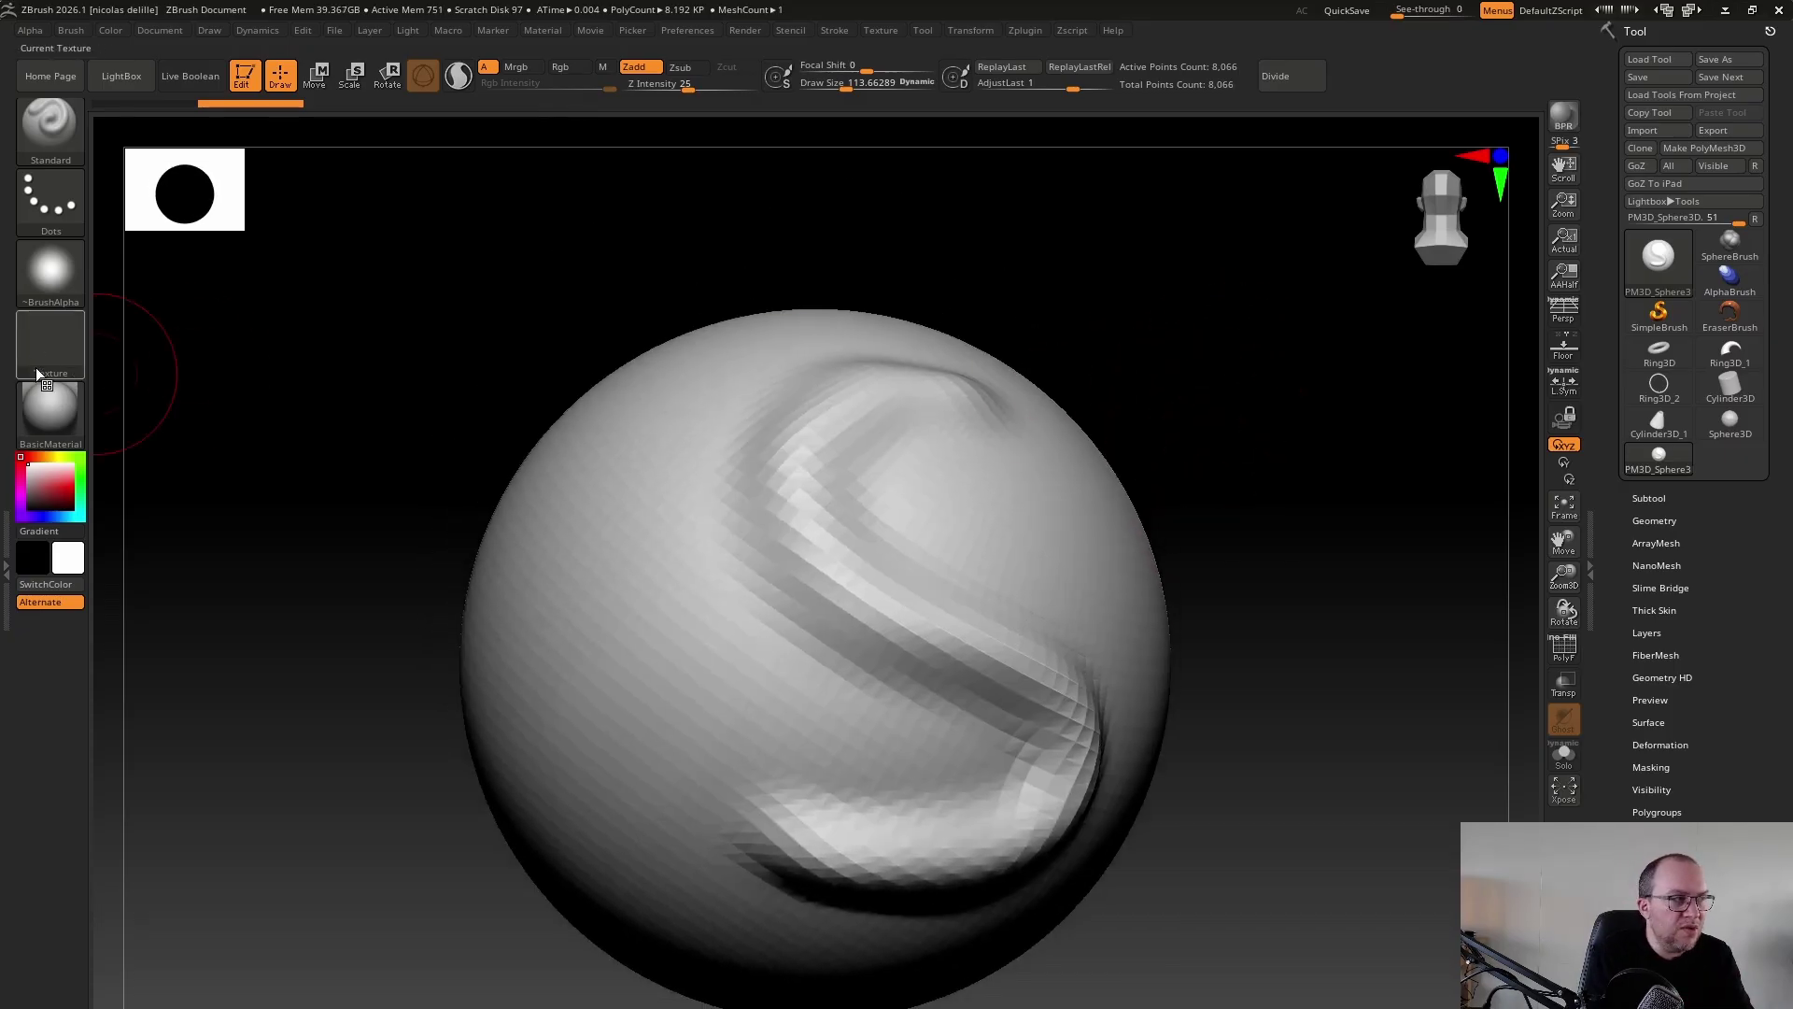
# Review the Redshift Polypaint and Redshift Preset Color materials in the material library and reselect BasicMaterial
pyautogui.click(45, 417)
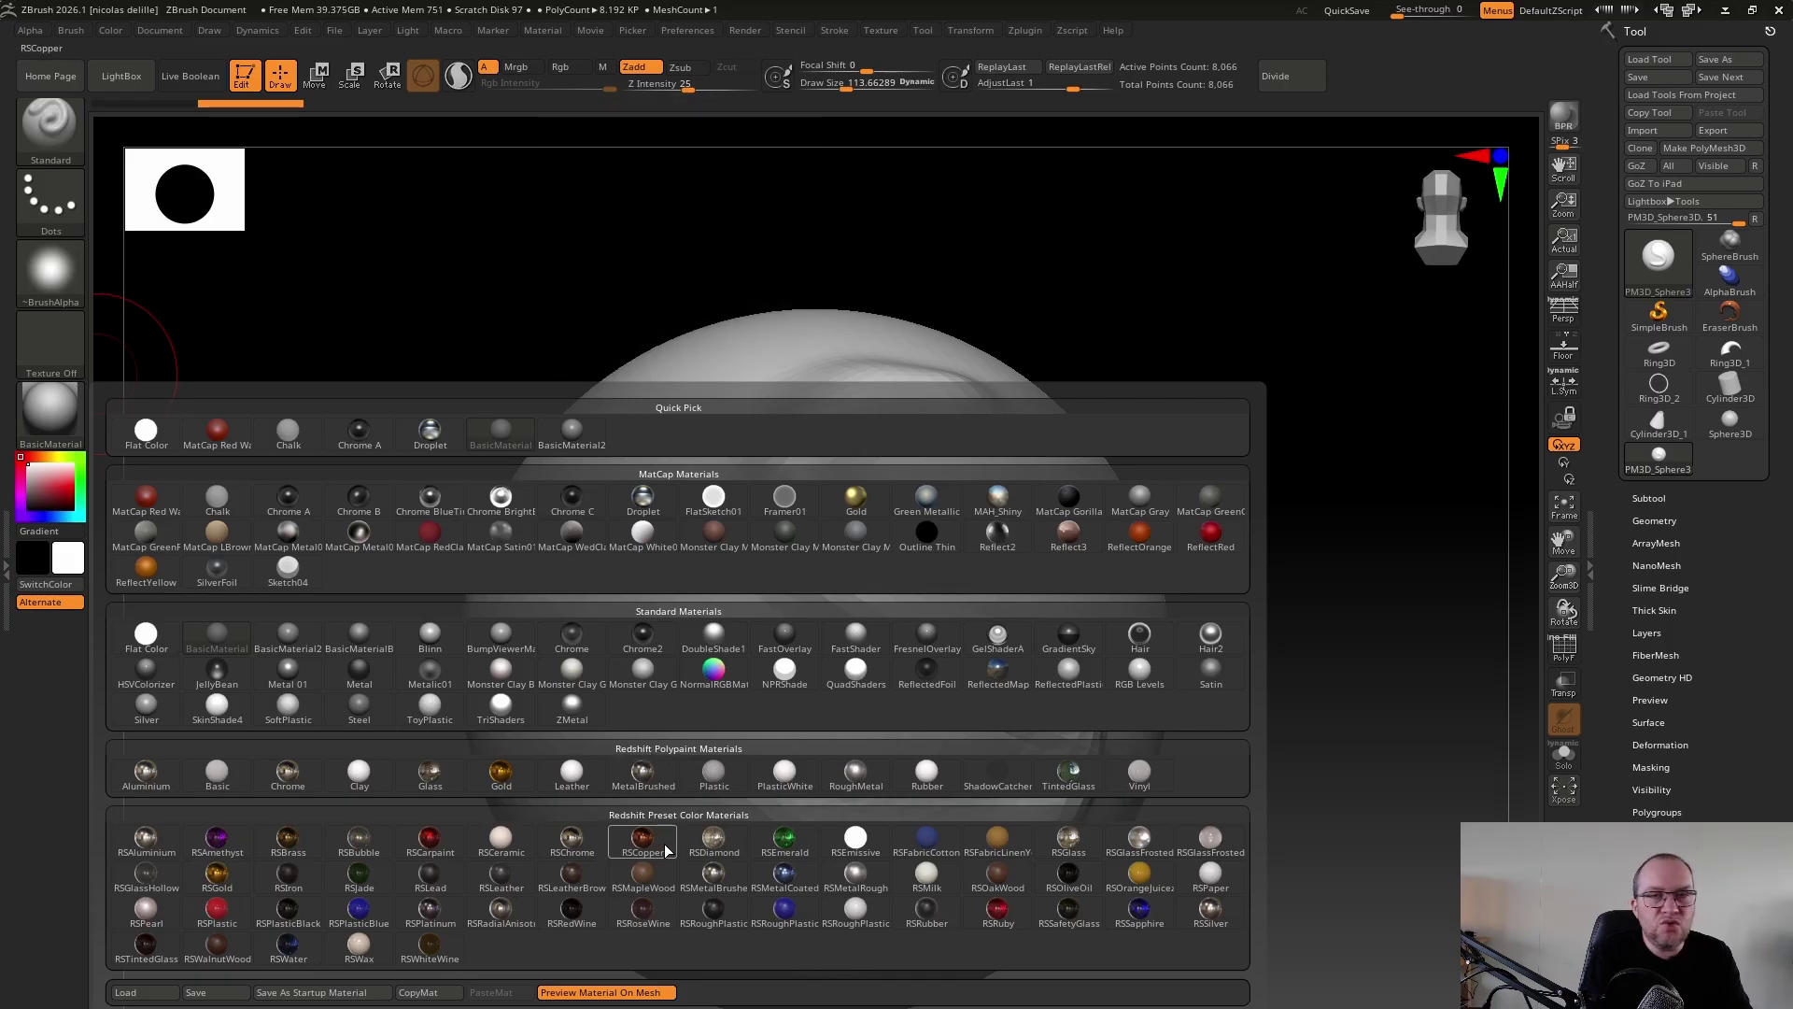
pyautogui.moveTo(662, 854)
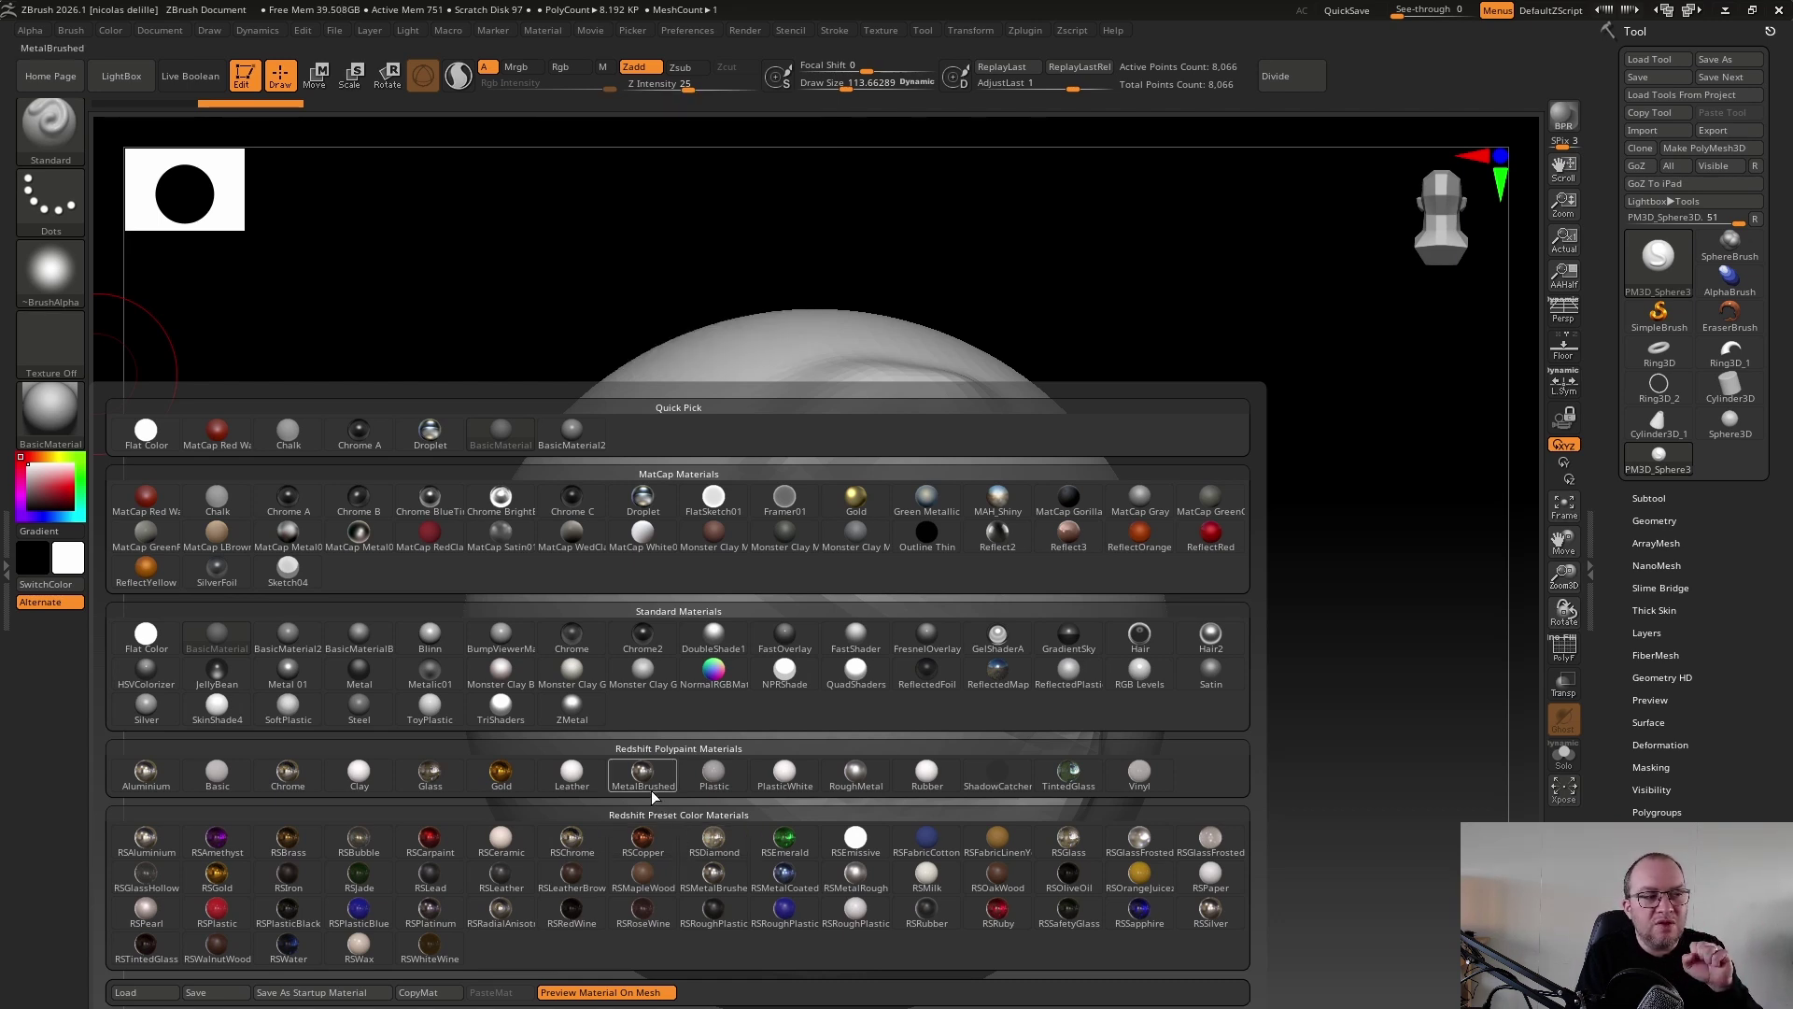
pyautogui.moveTo(657, 791)
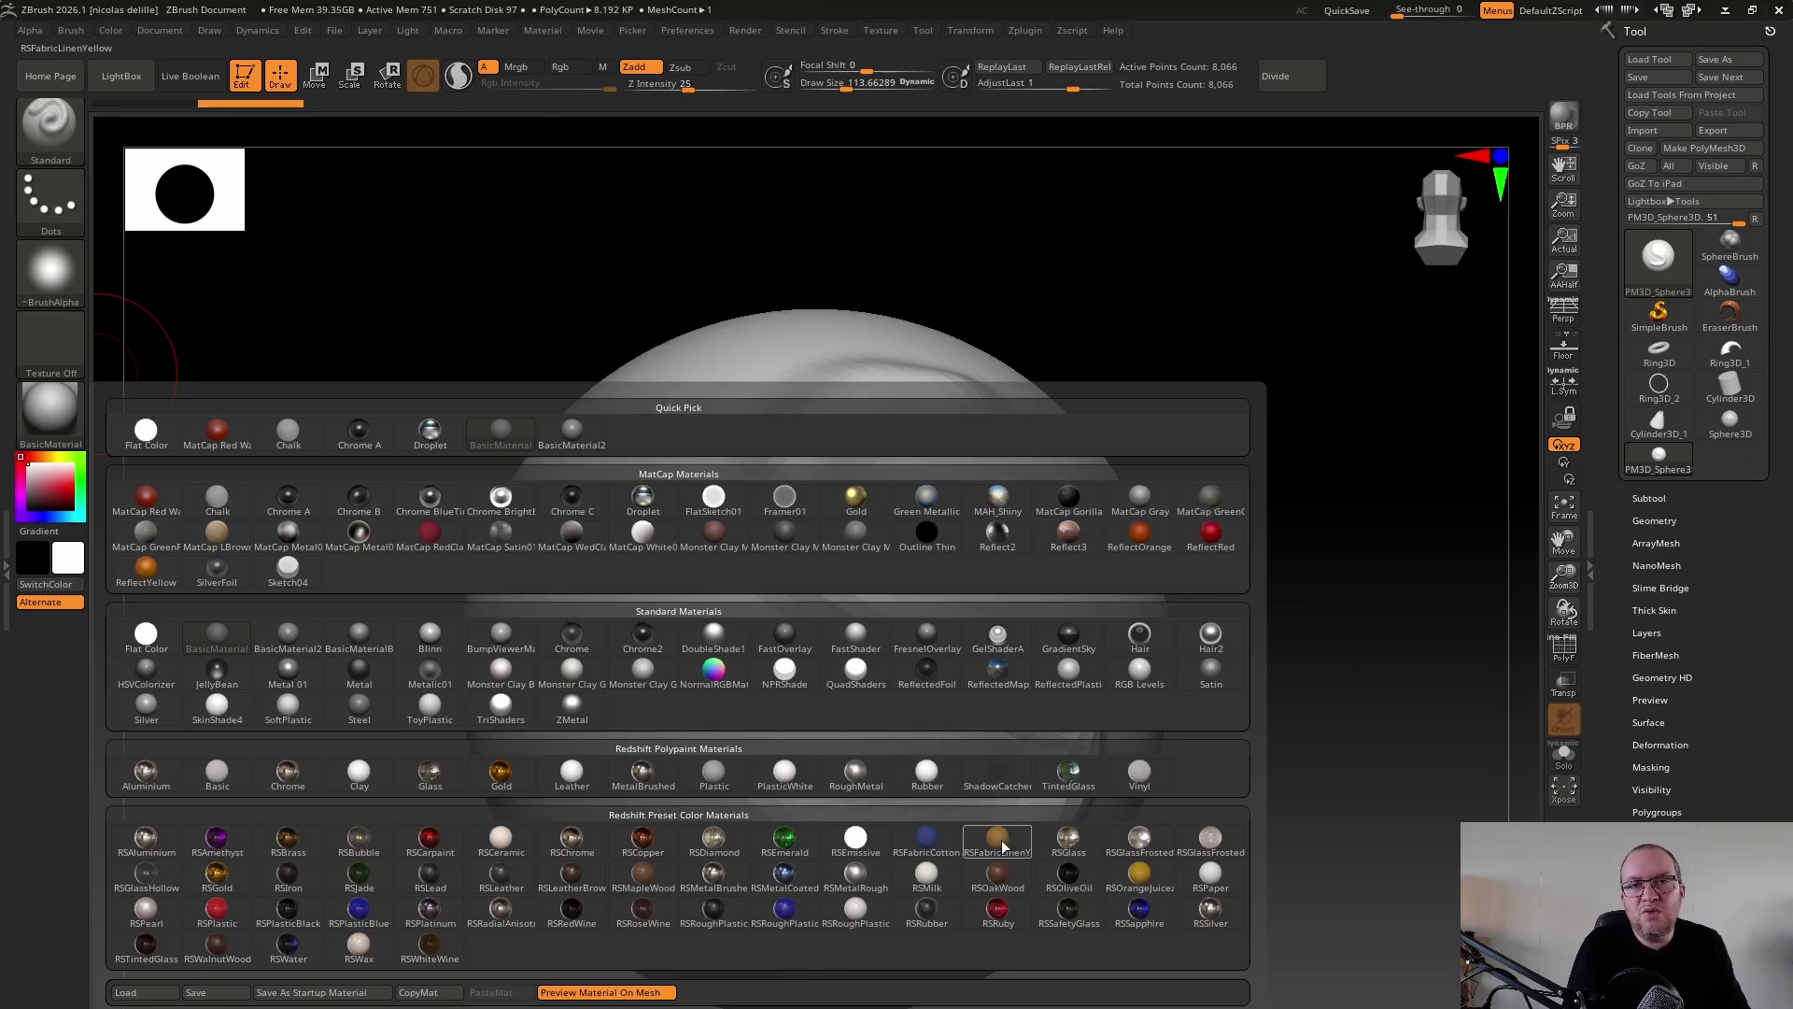
pyautogui.moveTo(1025, 835)
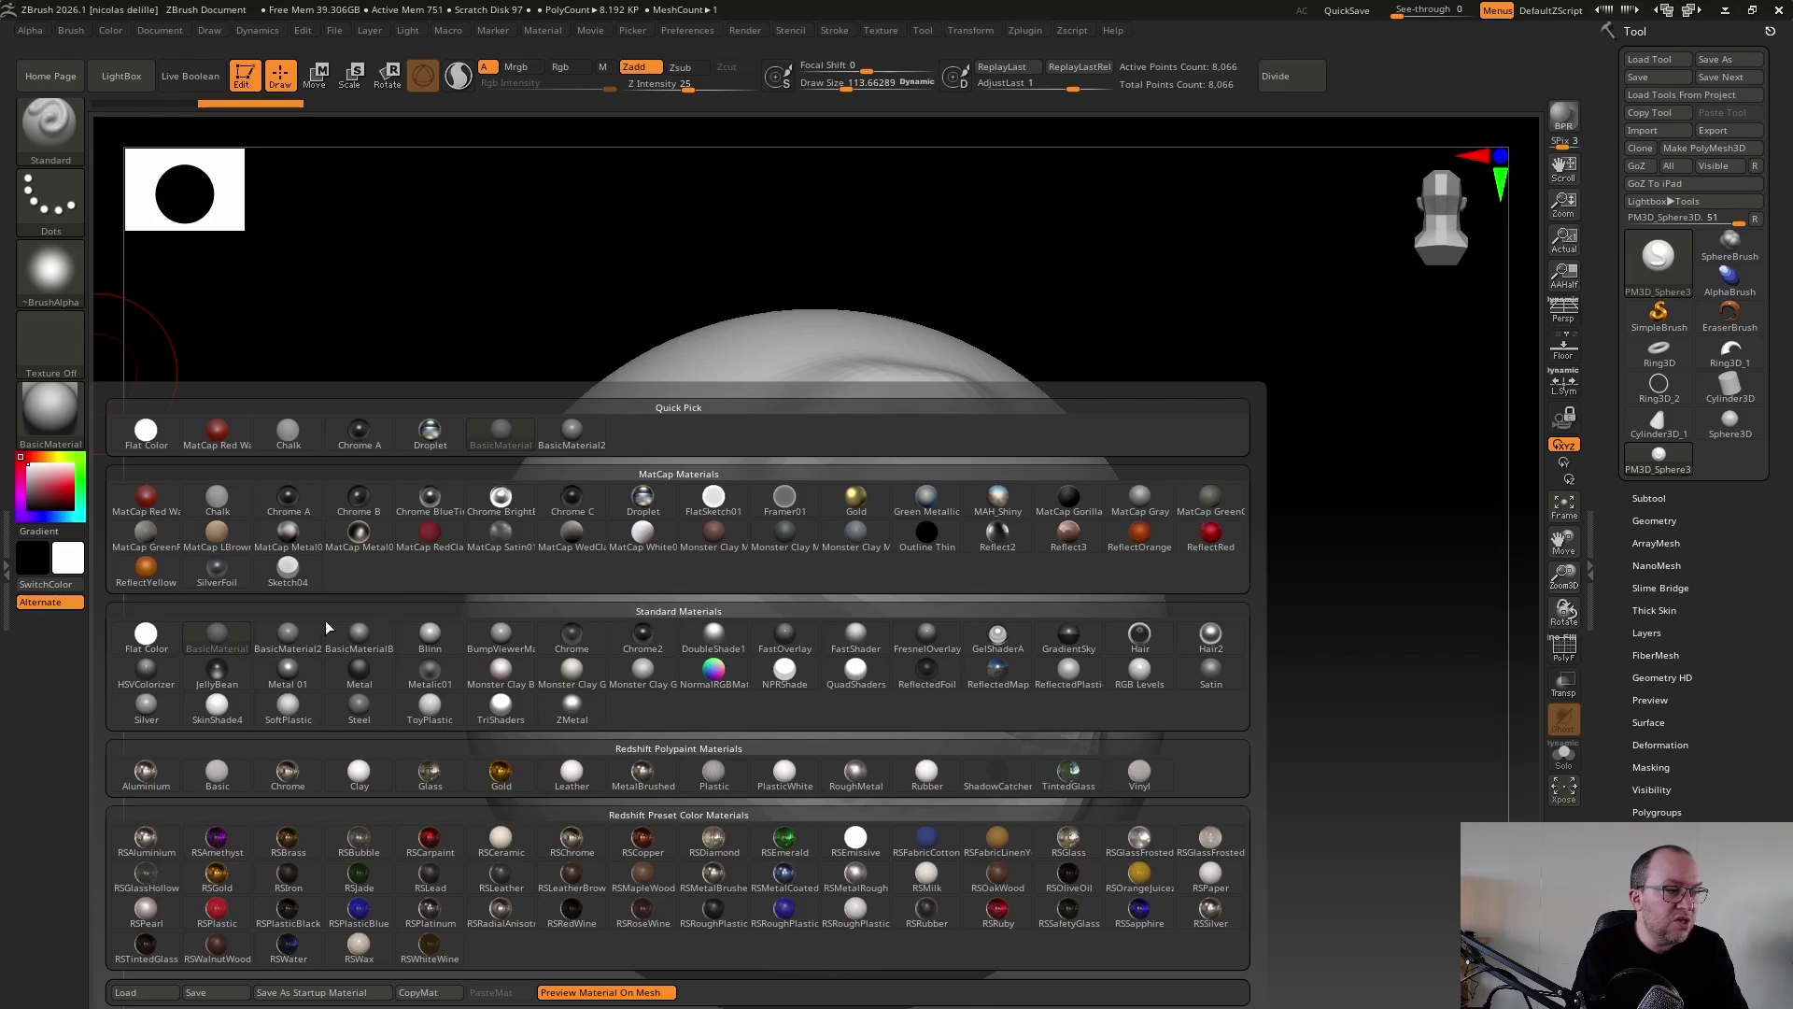
pyautogui.click(219, 634)
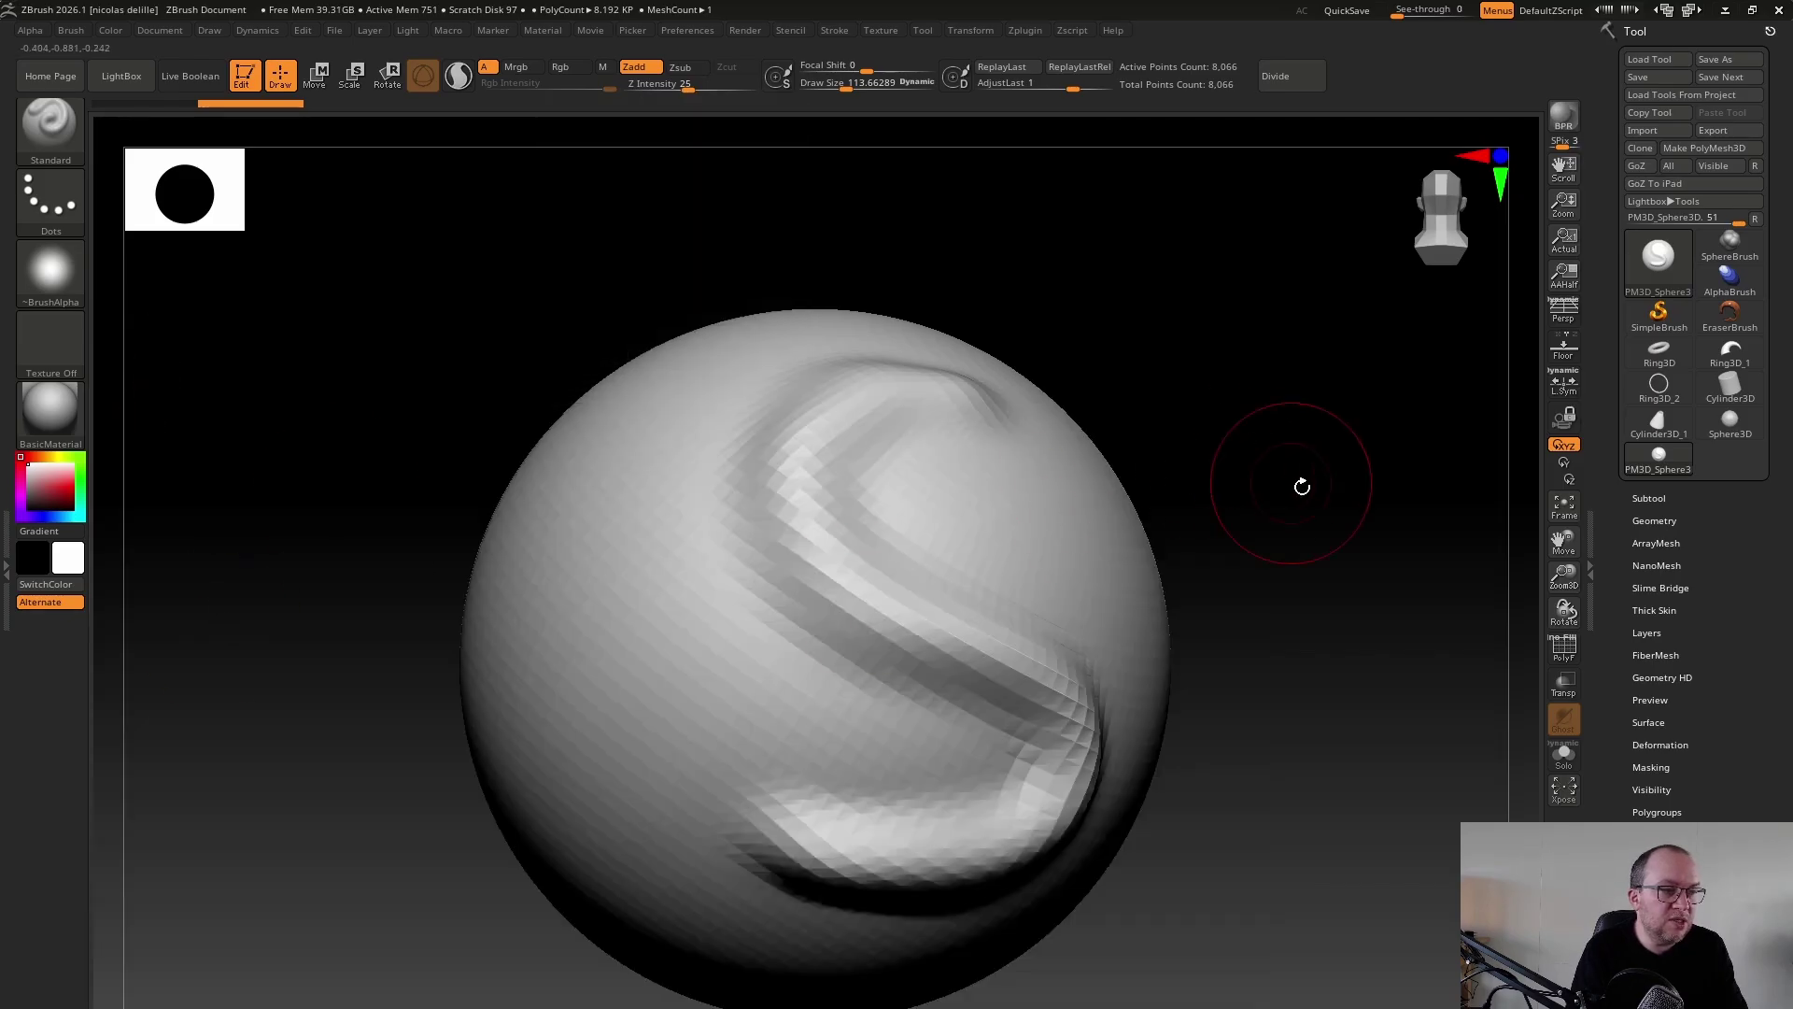
# Sculpt a second raised curved stroke on the sphere beside the S-shape without symmetry
pyautogui.moveTo(1302, 485); pyautogui.dragTo(1177, 432)
pyautogui.moveTo(636, 384)
pyautogui.mouseDown()
pyautogui.moveTo(720, 628)
pyautogui.moveTo(597, 792)
pyautogui.moveTo(613, 585)
pyautogui.moveTo(737, 367)
pyautogui.moveTo(640, 592)
pyautogui.moveTo(614, 766)
pyautogui.moveTo(676, 588)
pyautogui.mouseUp()
pyautogui.moveTo(1257, 464)
pyautogui.mouseDown()
pyautogui.moveTo(1277, 458)
pyautogui.moveTo(1249, 508)
pyautogui.moveTo(1260, 496)
pyautogui.moveTo(1264, 517)
pyautogui.moveTo(1253, 456)
pyautogui.mouseUp()
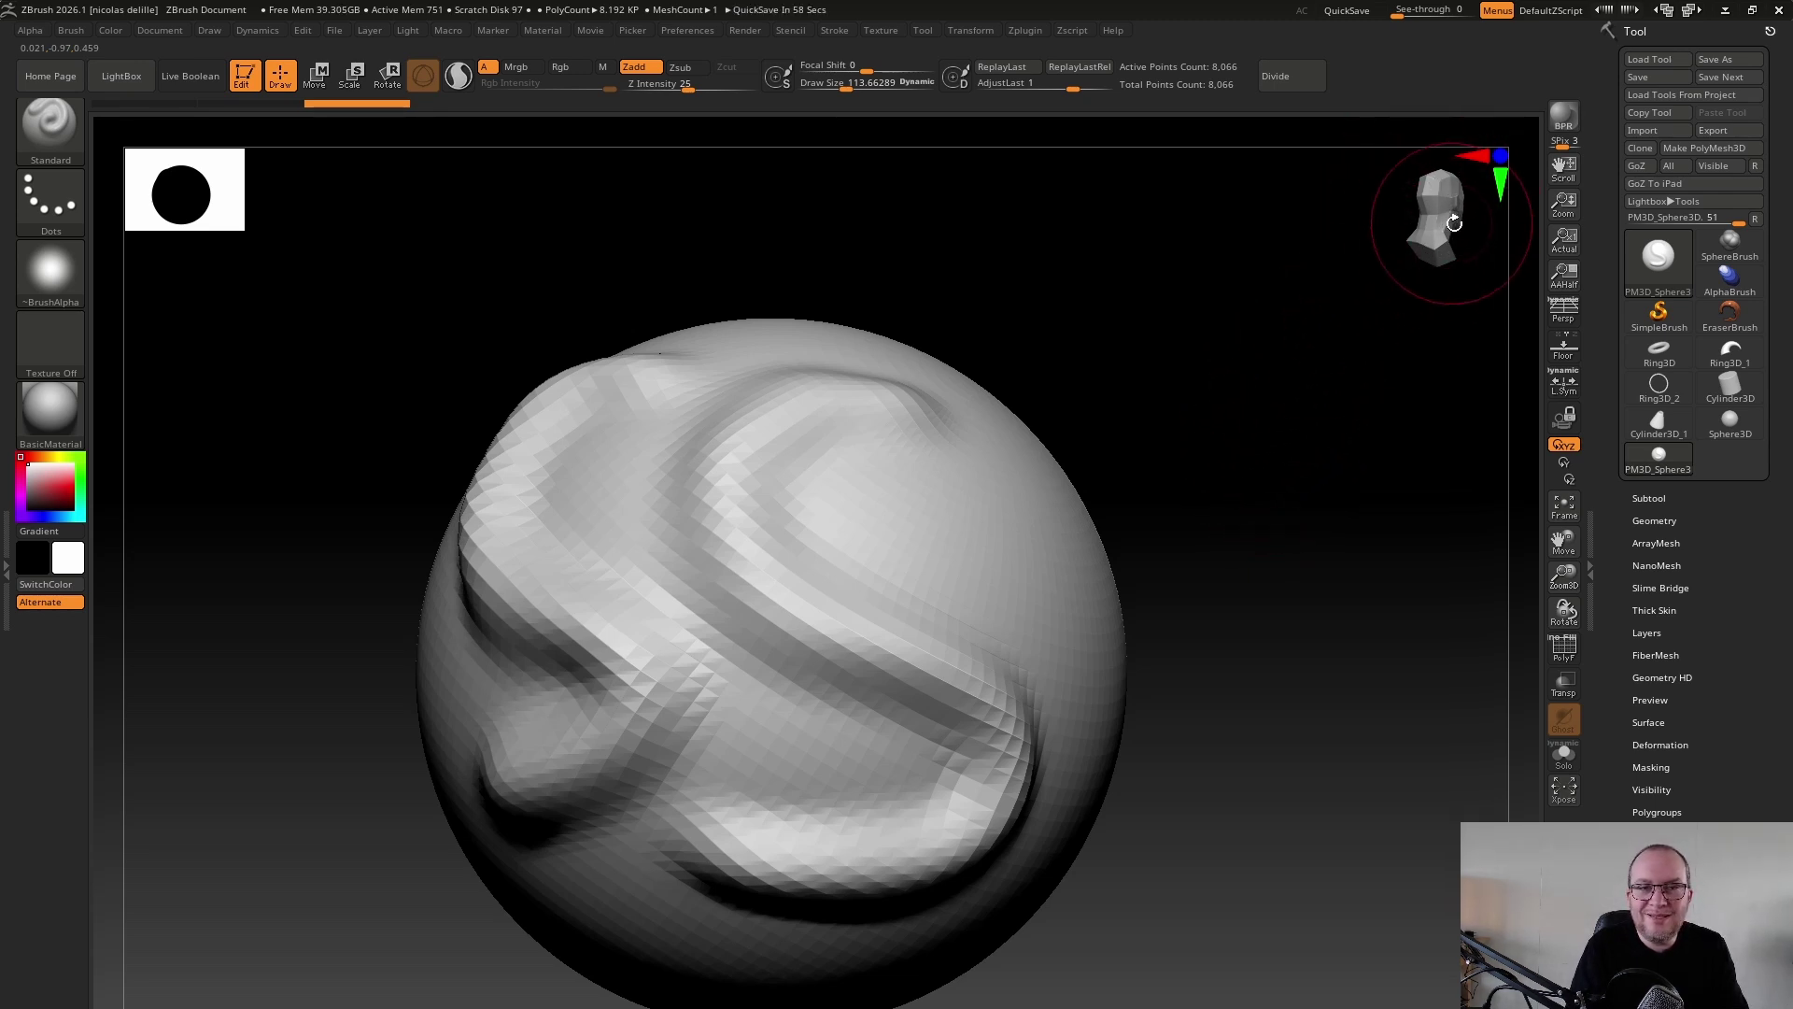
# Activate symmetry on the X axis and sculpt a mirrored vertical stroke on an unsculpted side of the sphere
pyautogui.moveTo(1462, 180); pyautogui.dragTo(1398, 202)
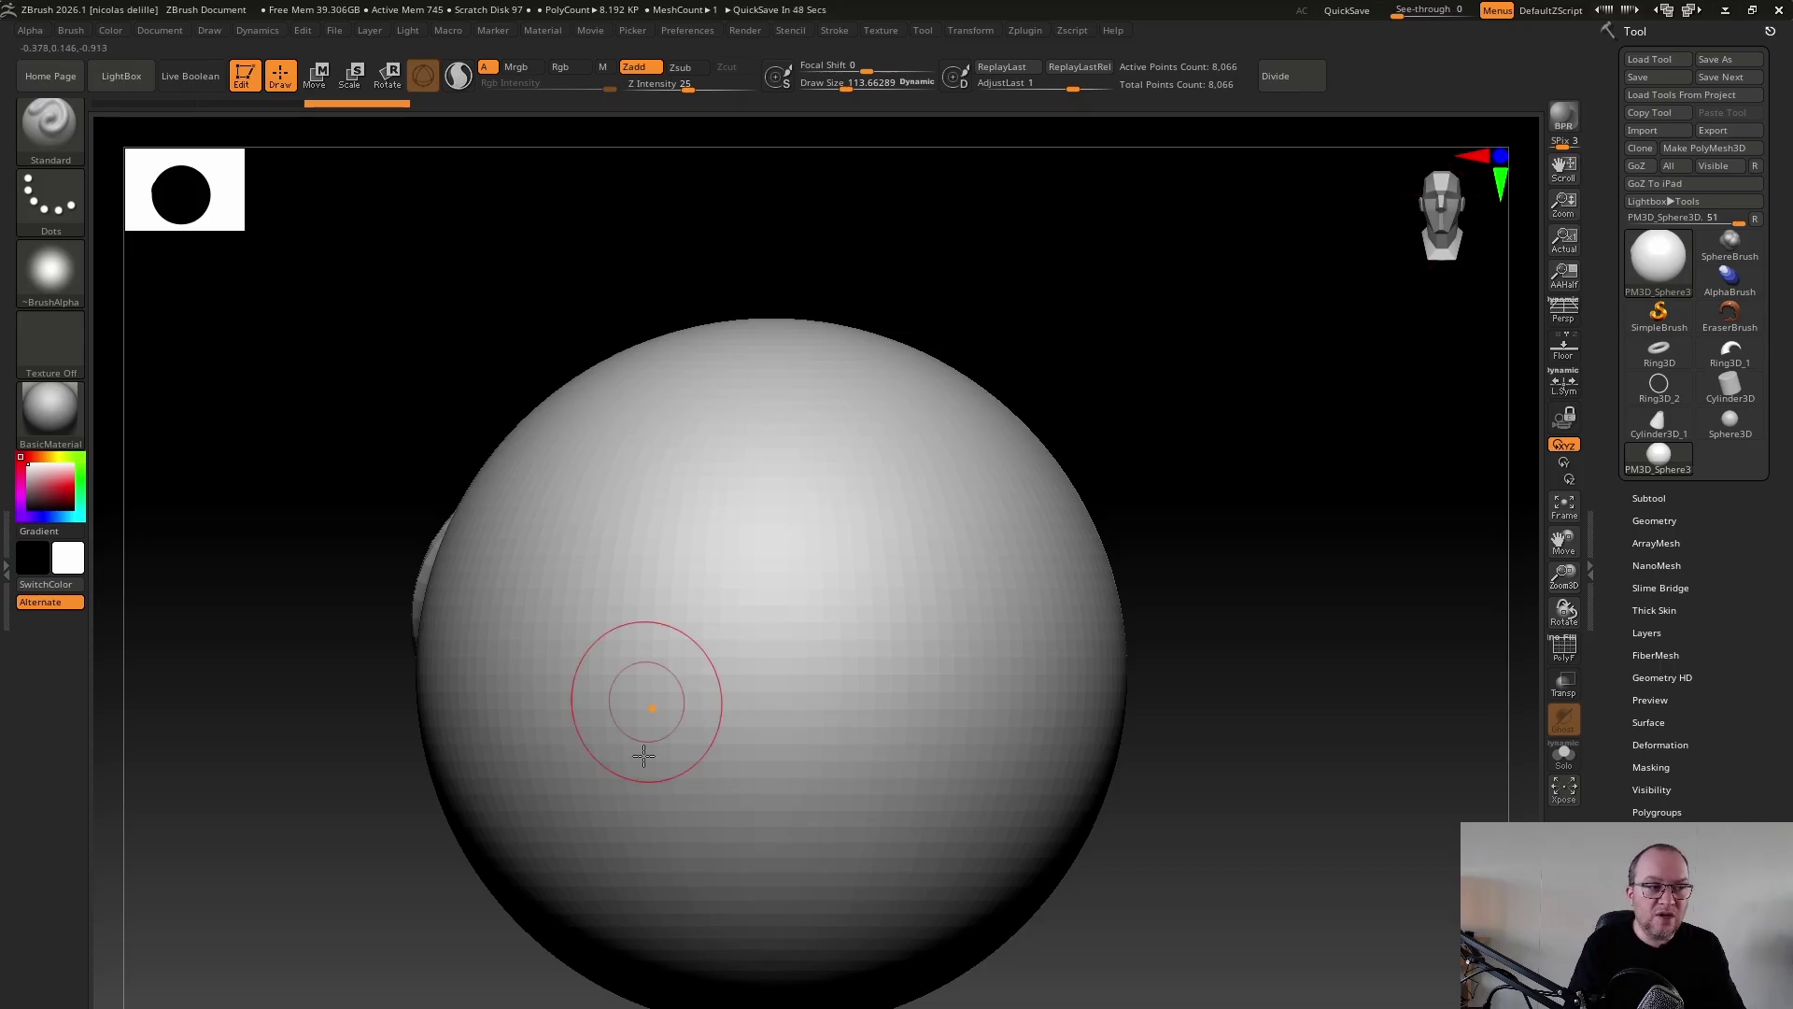
pyautogui.click(960, 33)
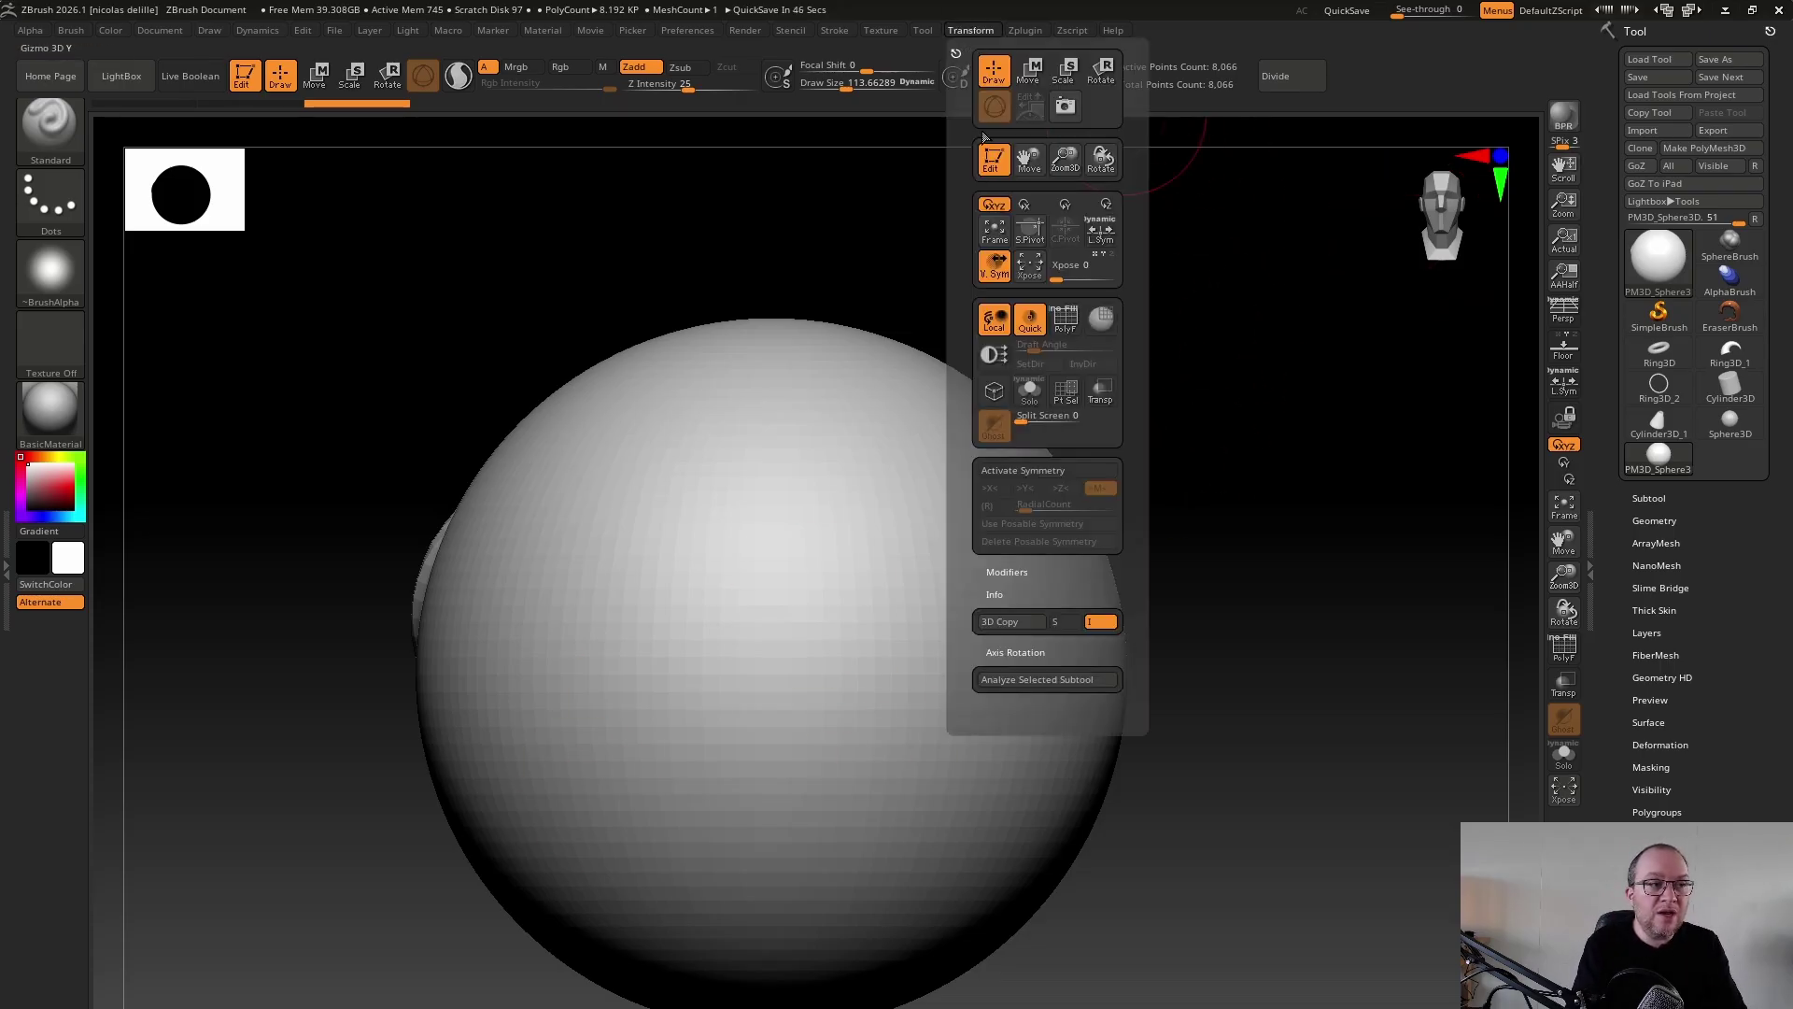
pyautogui.click(1001, 470)
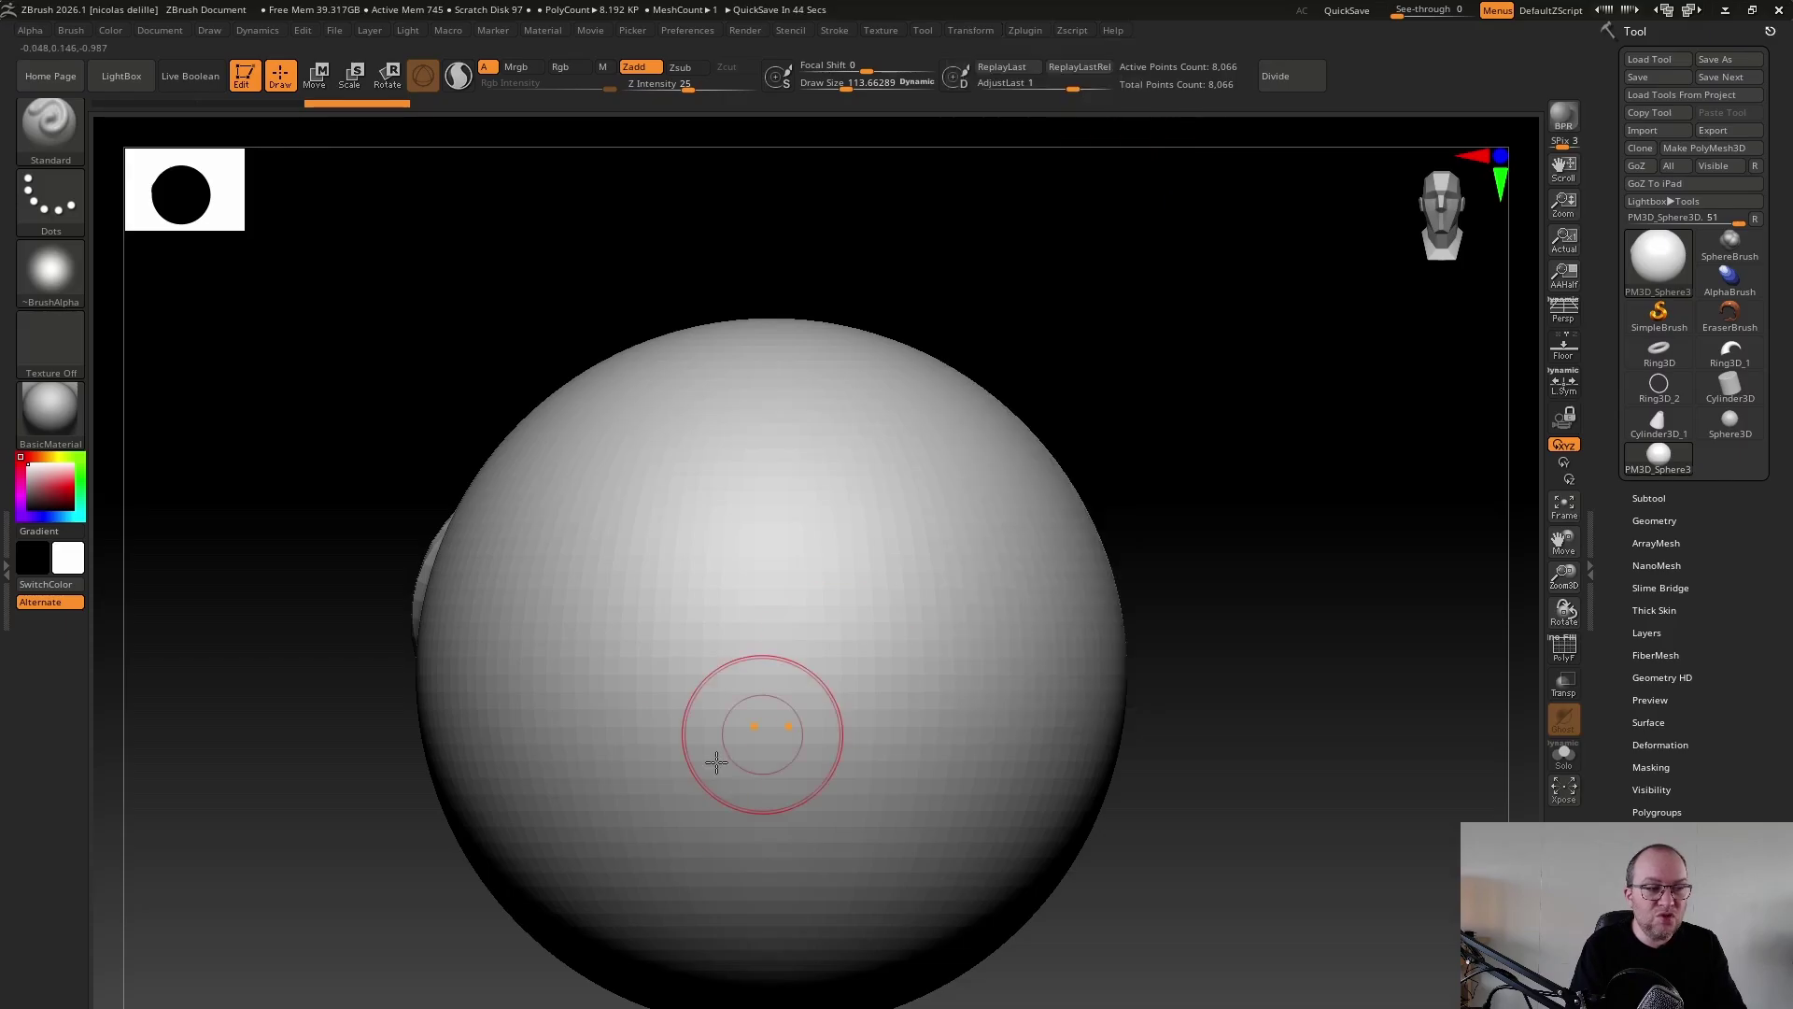
pyautogui.moveTo(1009, 600)
pyautogui.mouseDown()
pyautogui.moveTo(1016, 781)
pyautogui.moveTo(1024, 659)
pyautogui.moveTo(1009, 761)
pyautogui.mouseUp()
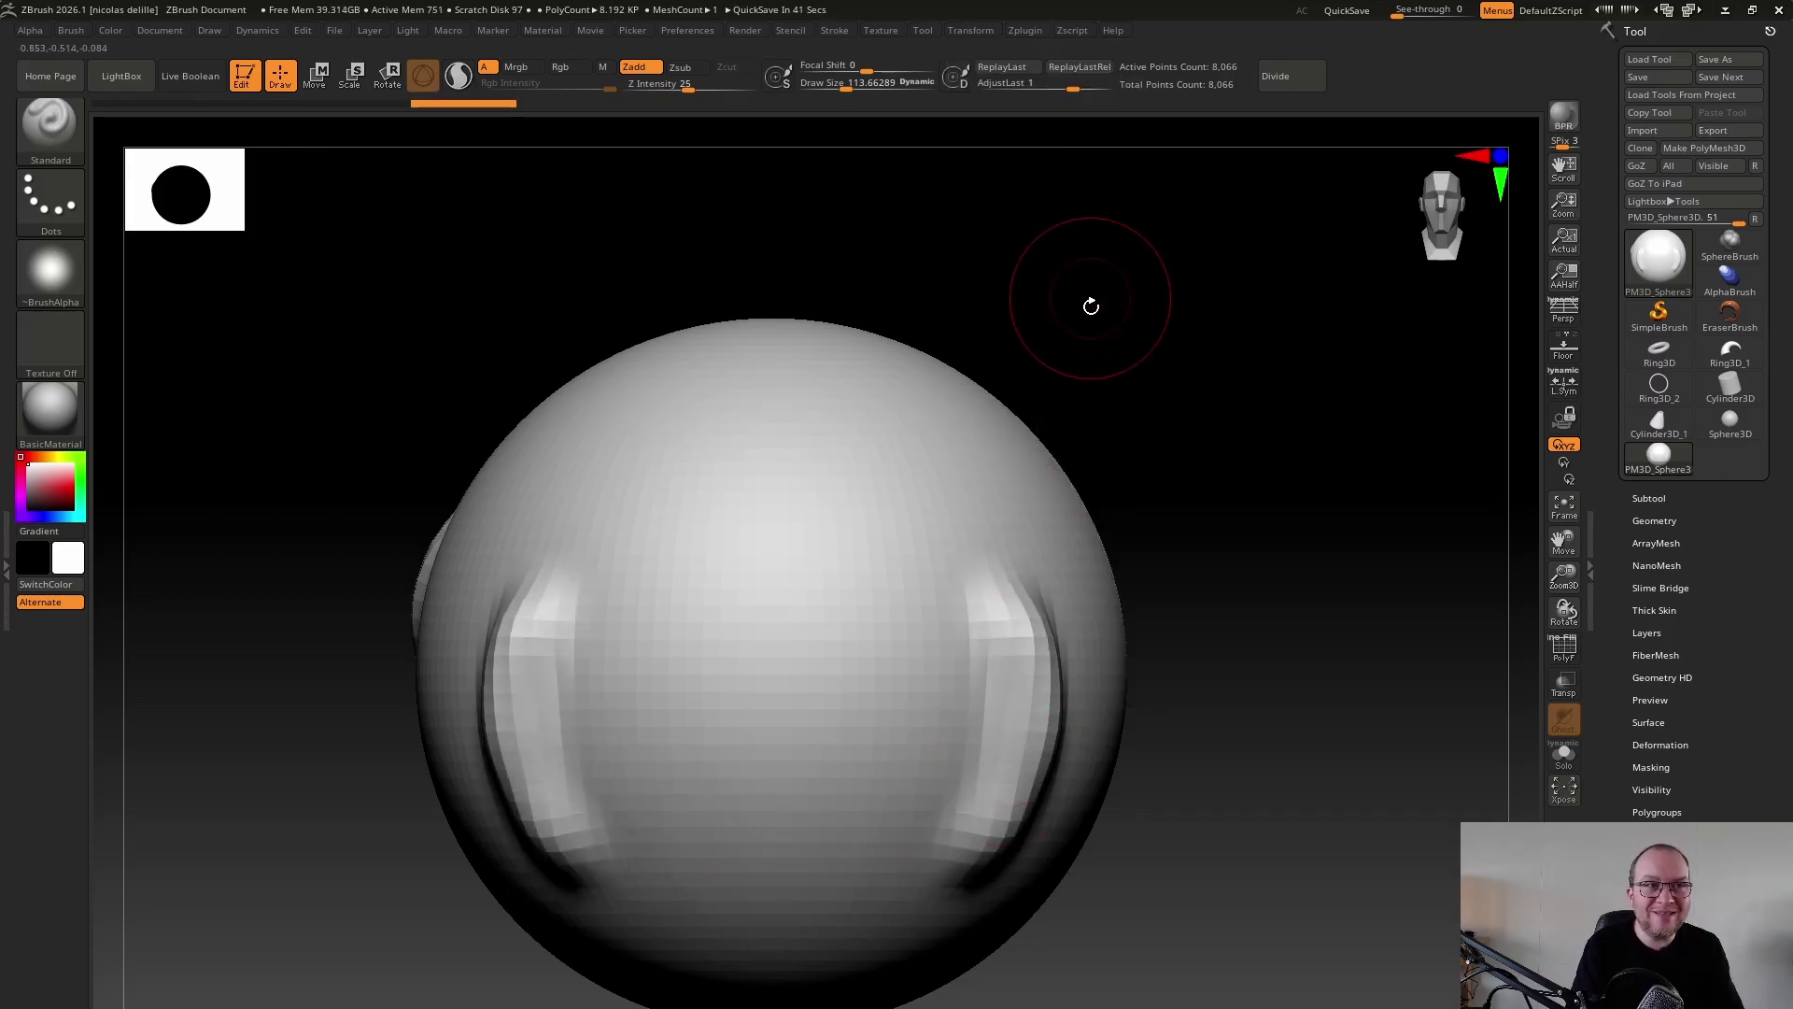
# Switch symmetry from the X axis to the Y axis and sculpt a stroke mirrored between the sphere's top and bottom
pyautogui.click(978, 31)
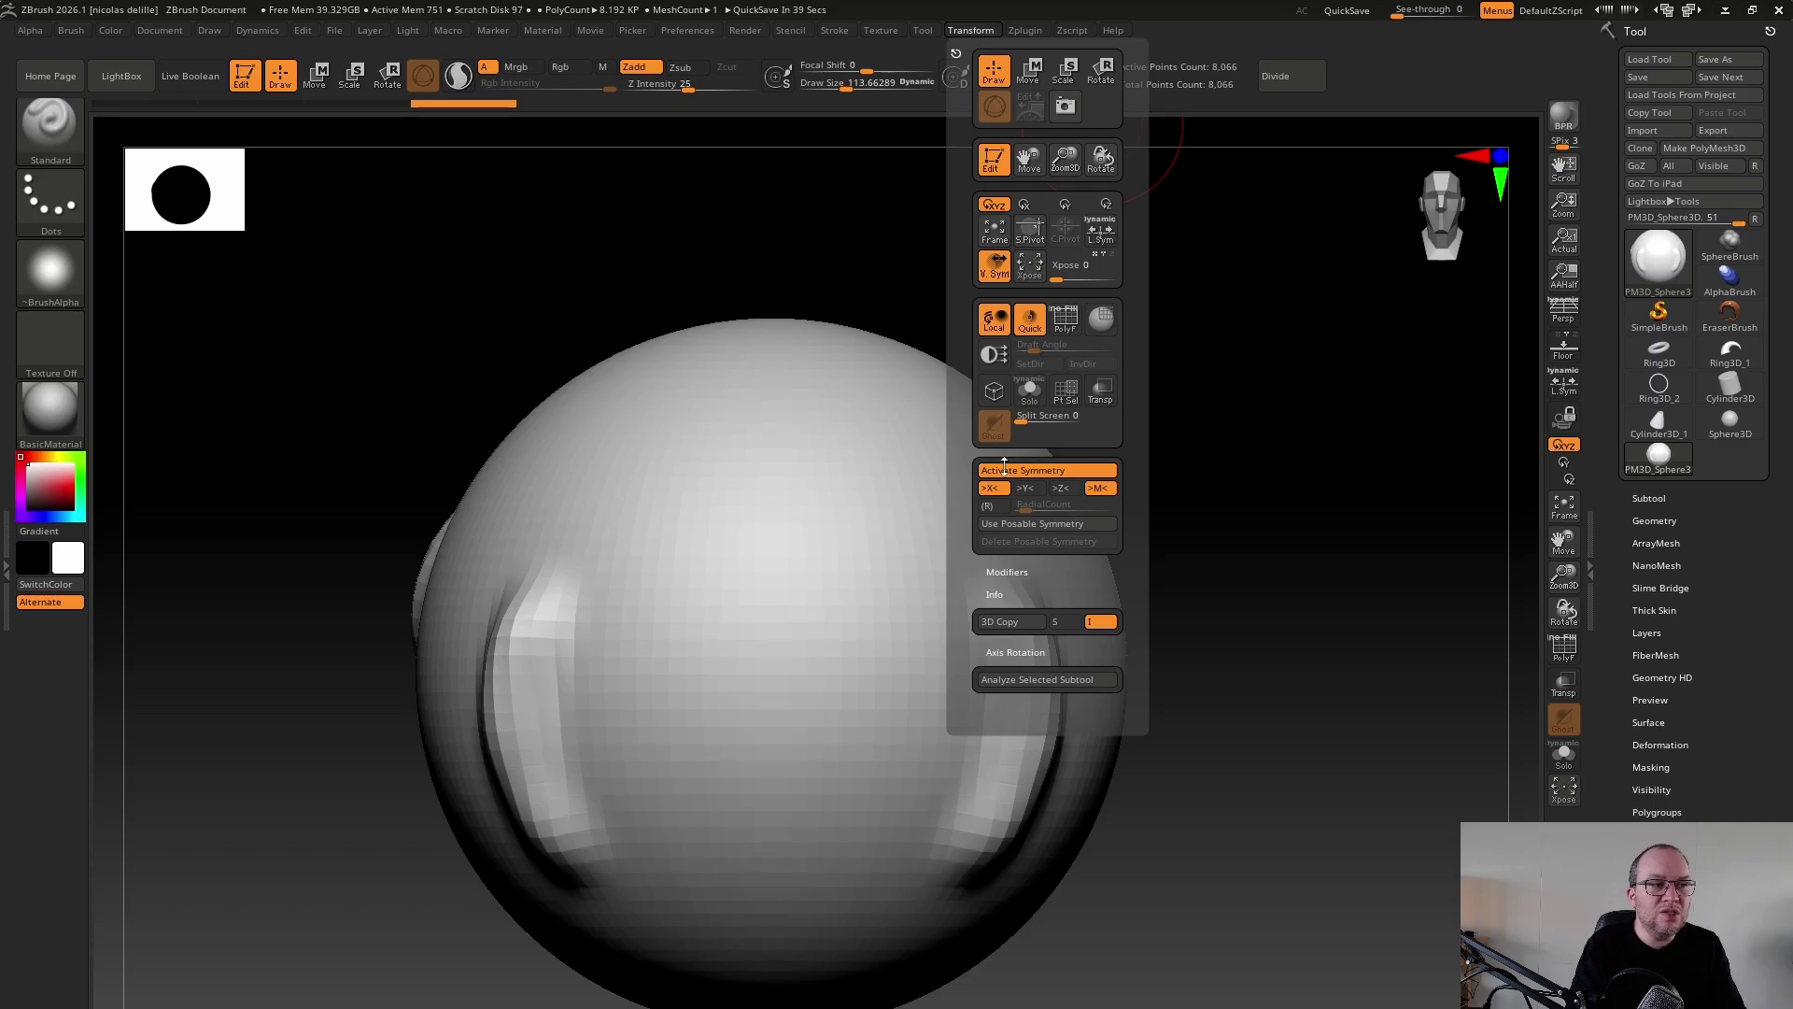
pyautogui.click(1025, 487)
pyautogui.click(995, 486)
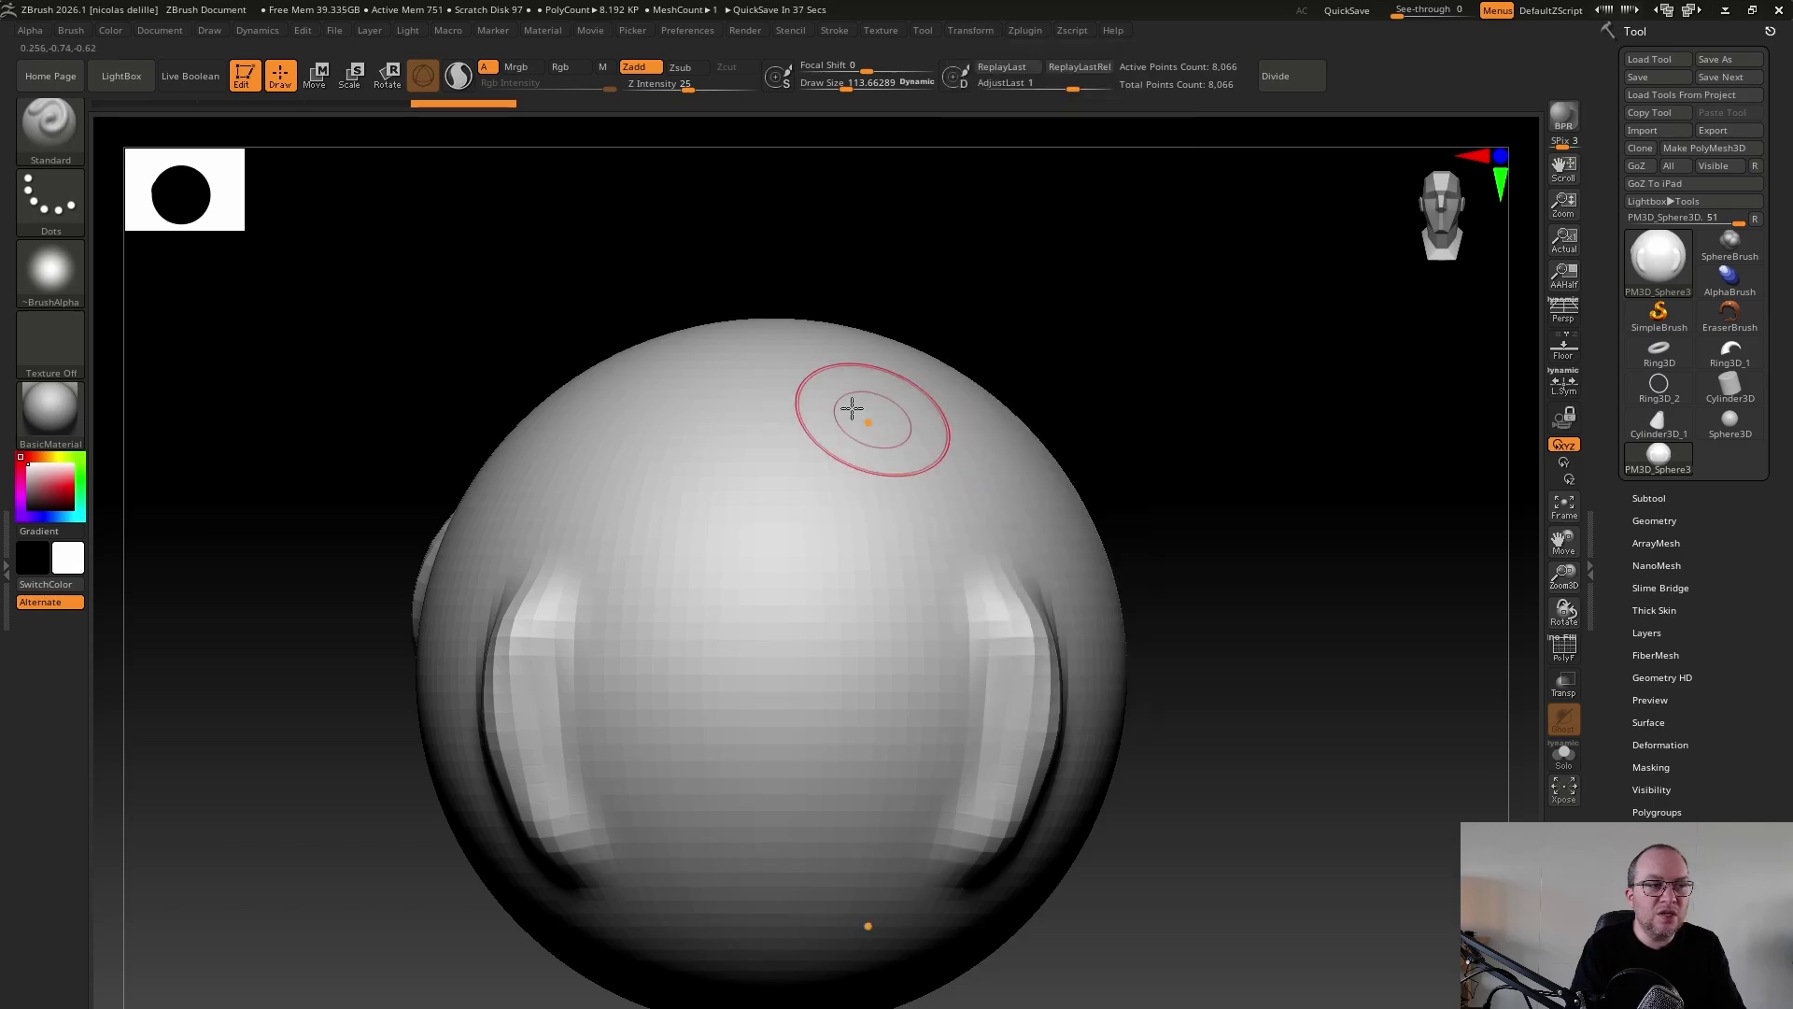
pyautogui.moveTo(852, 409)
pyautogui.mouseDown()
pyautogui.moveTo(793, 348)
pyautogui.moveTo(896, 322)
pyautogui.mouseUp()
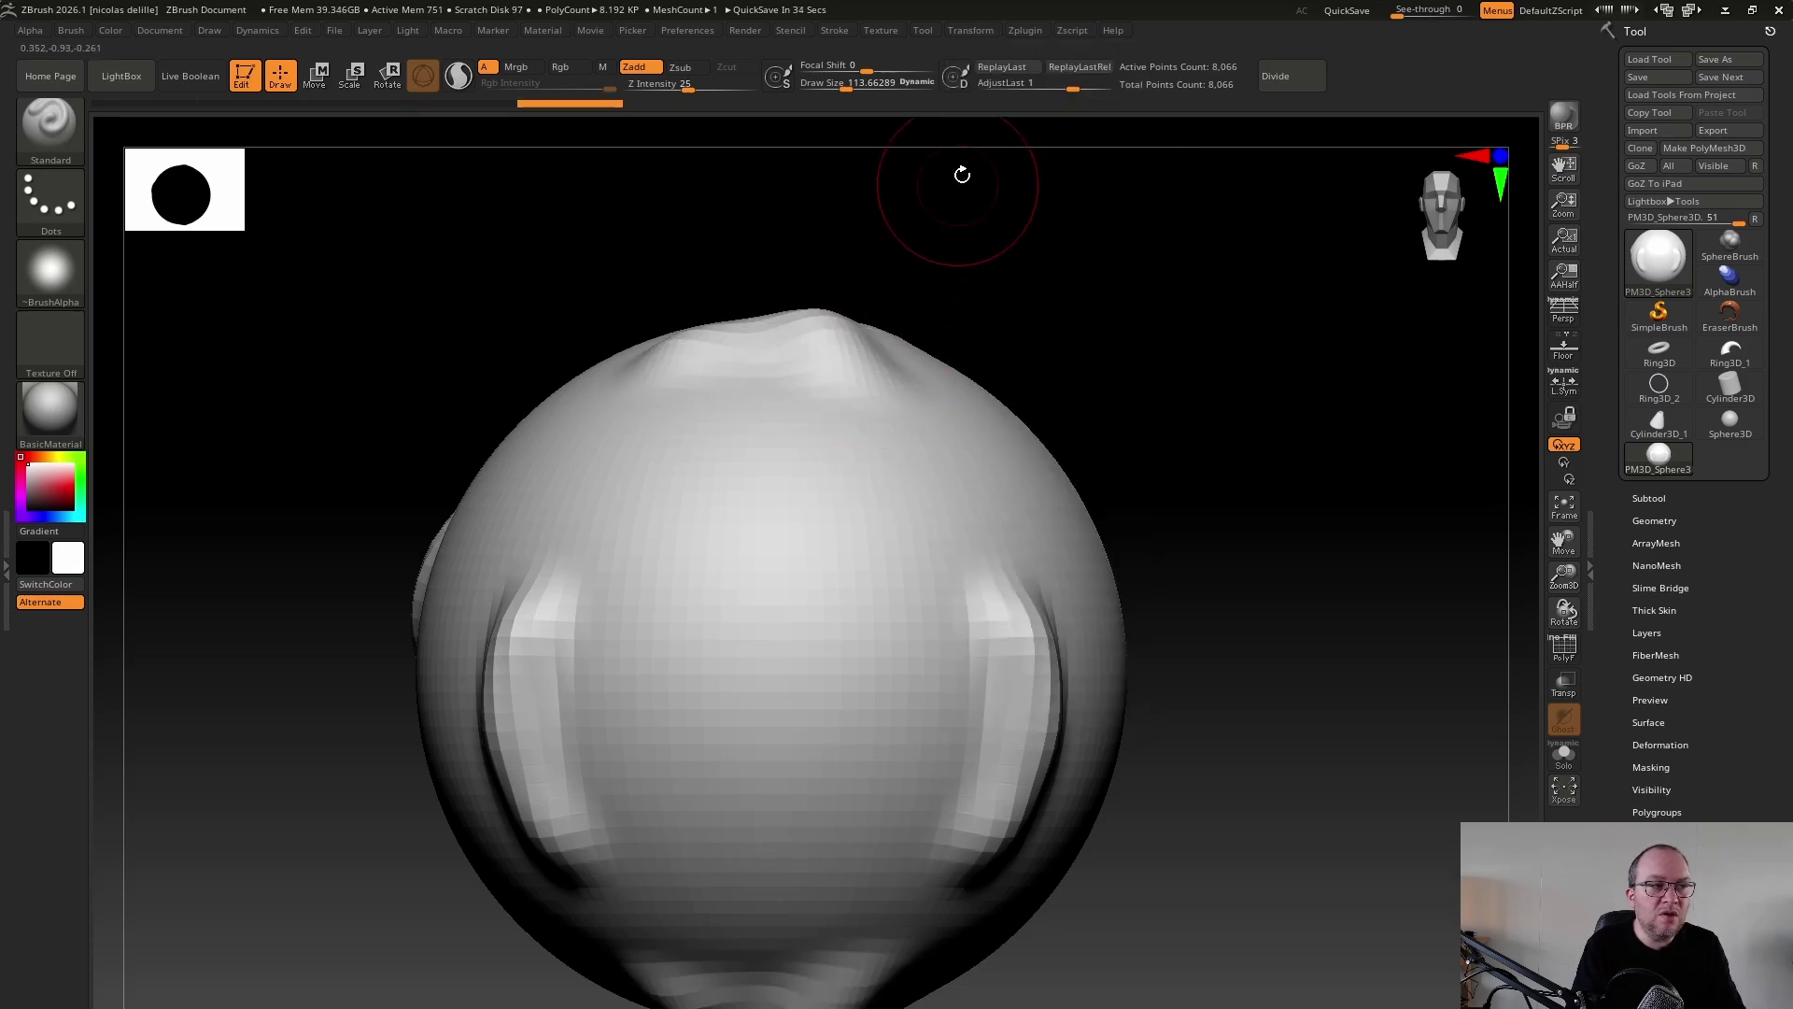
# Switch symmetry from Y to the Z axis and sculpt a short test stroke mirrored between front and back
pyautogui.click(969, 31)
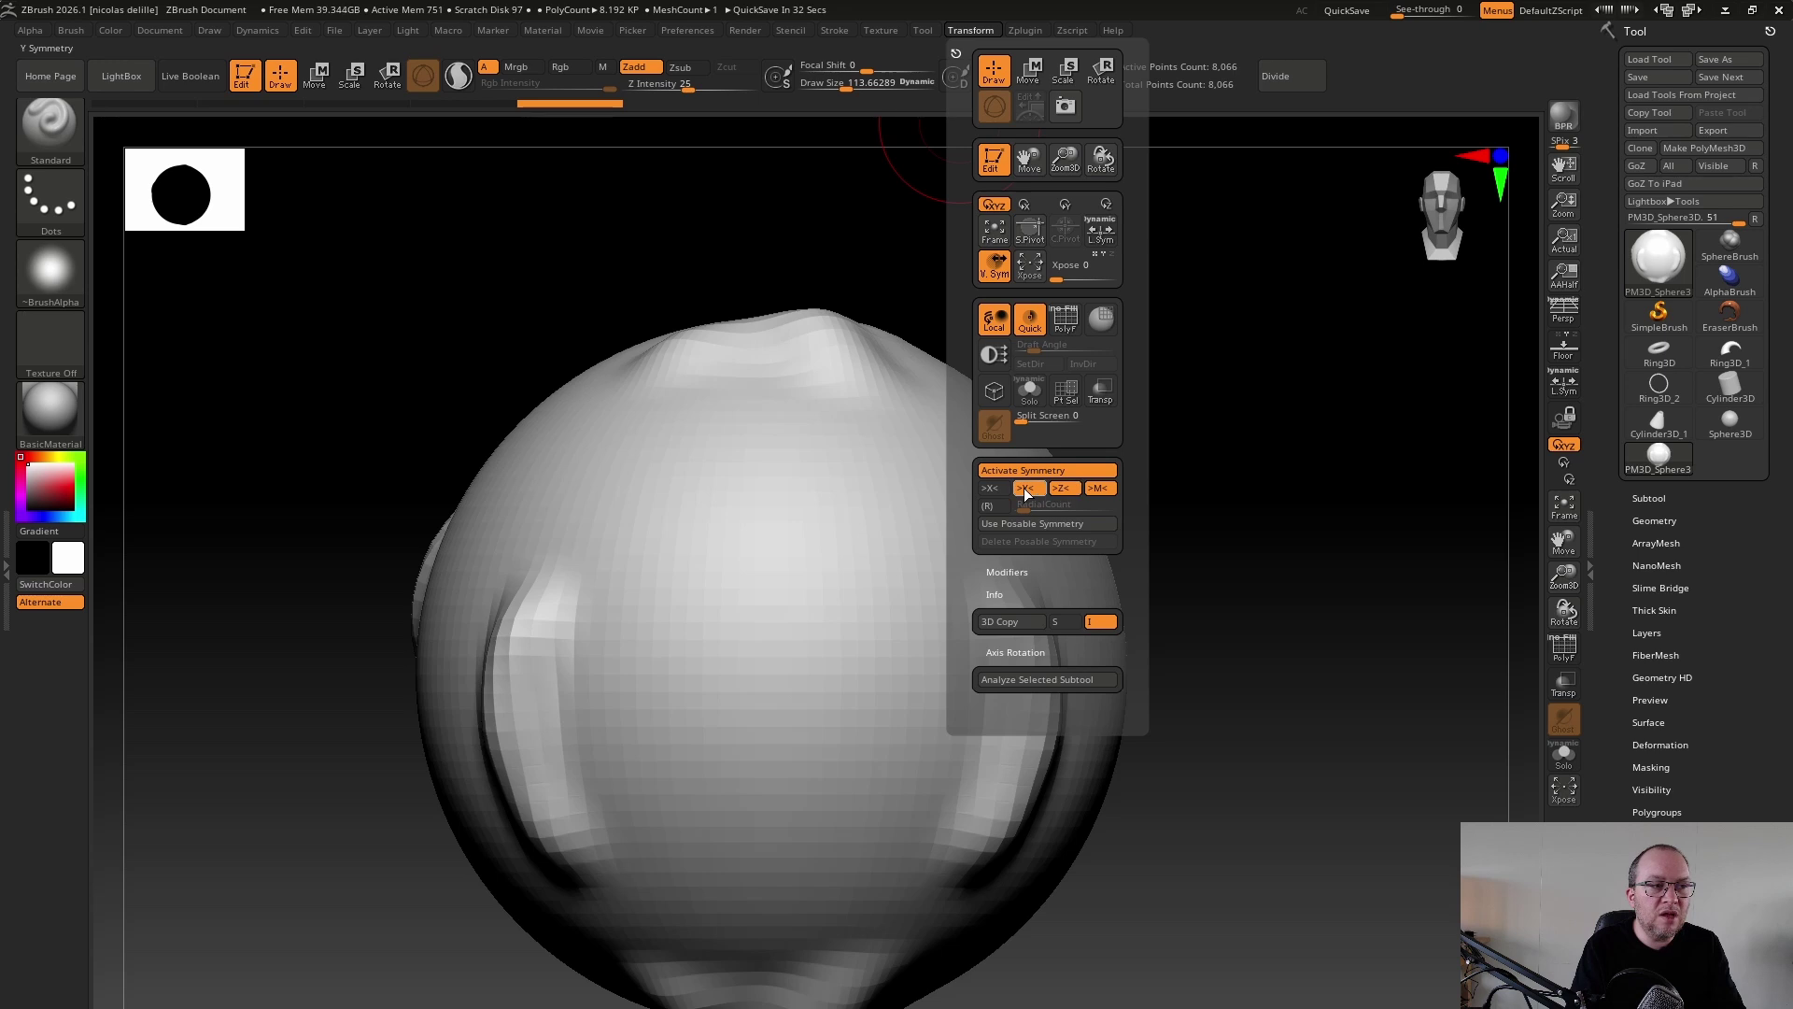
pyautogui.moveTo(1269, 444); pyautogui.dragTo(1201, 489)
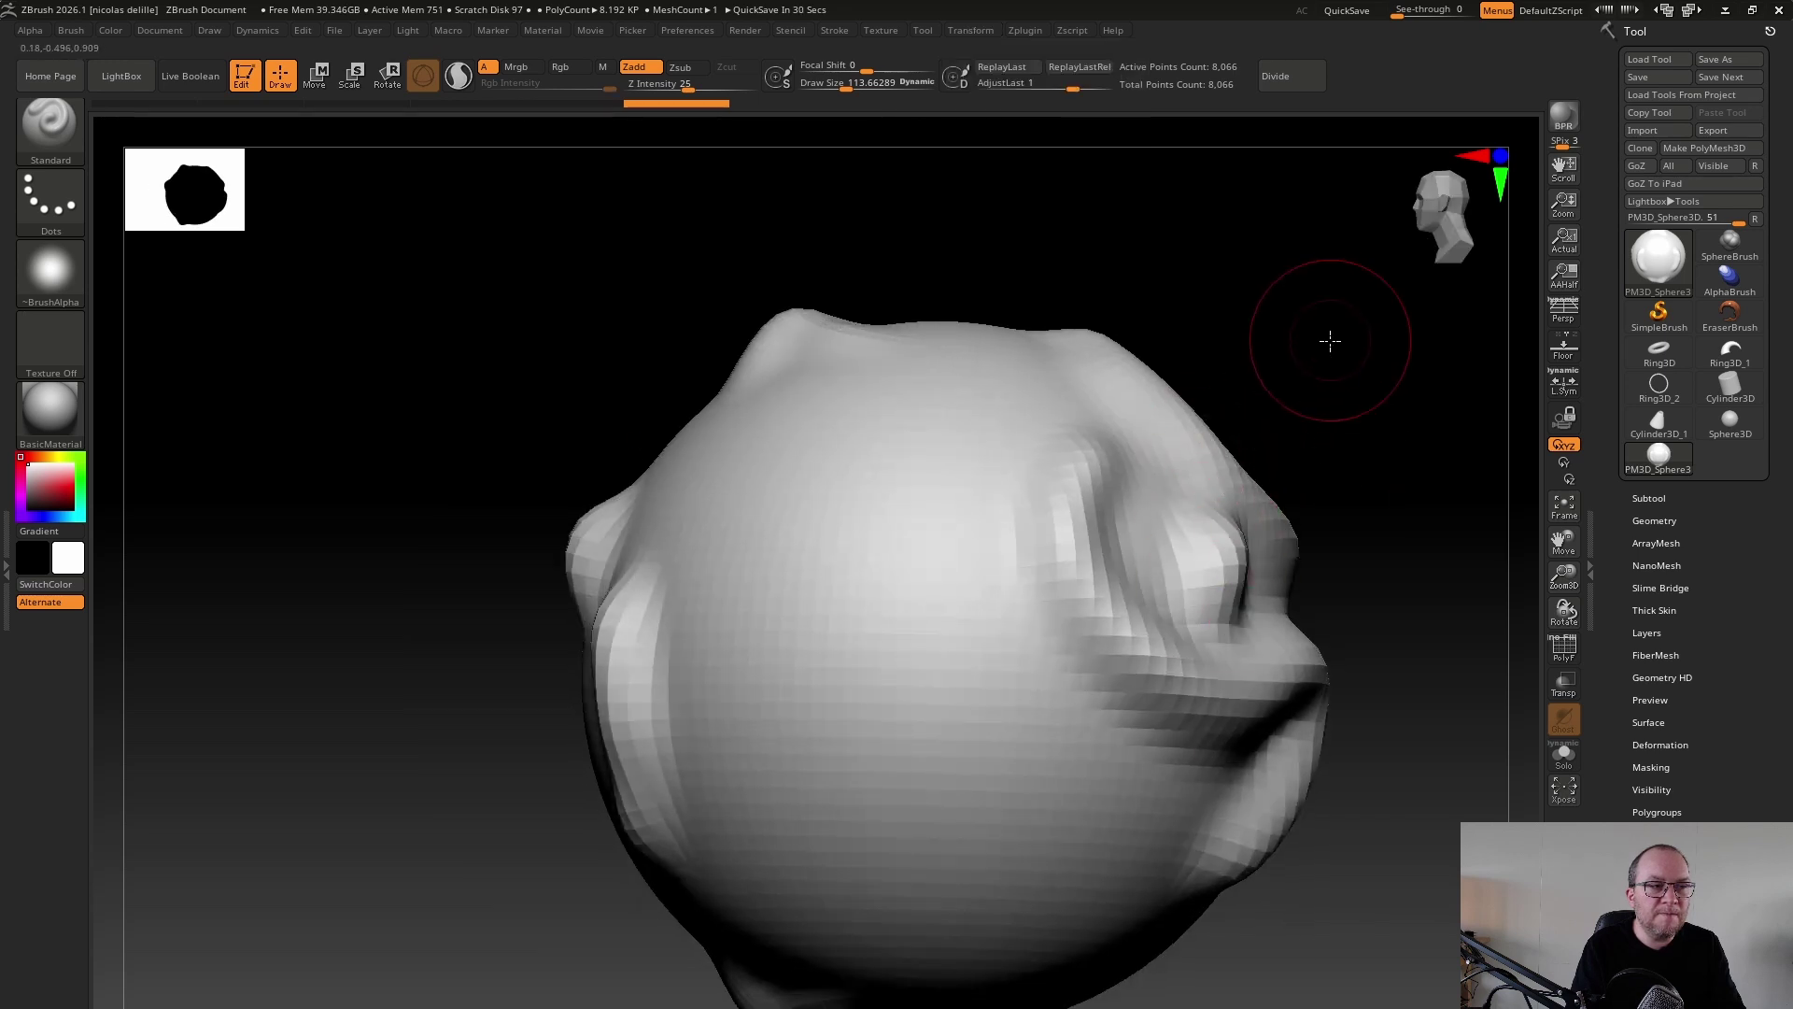
pyautogui.moveTo(1330, 340); pyautogui.dragTo(1373, 309)
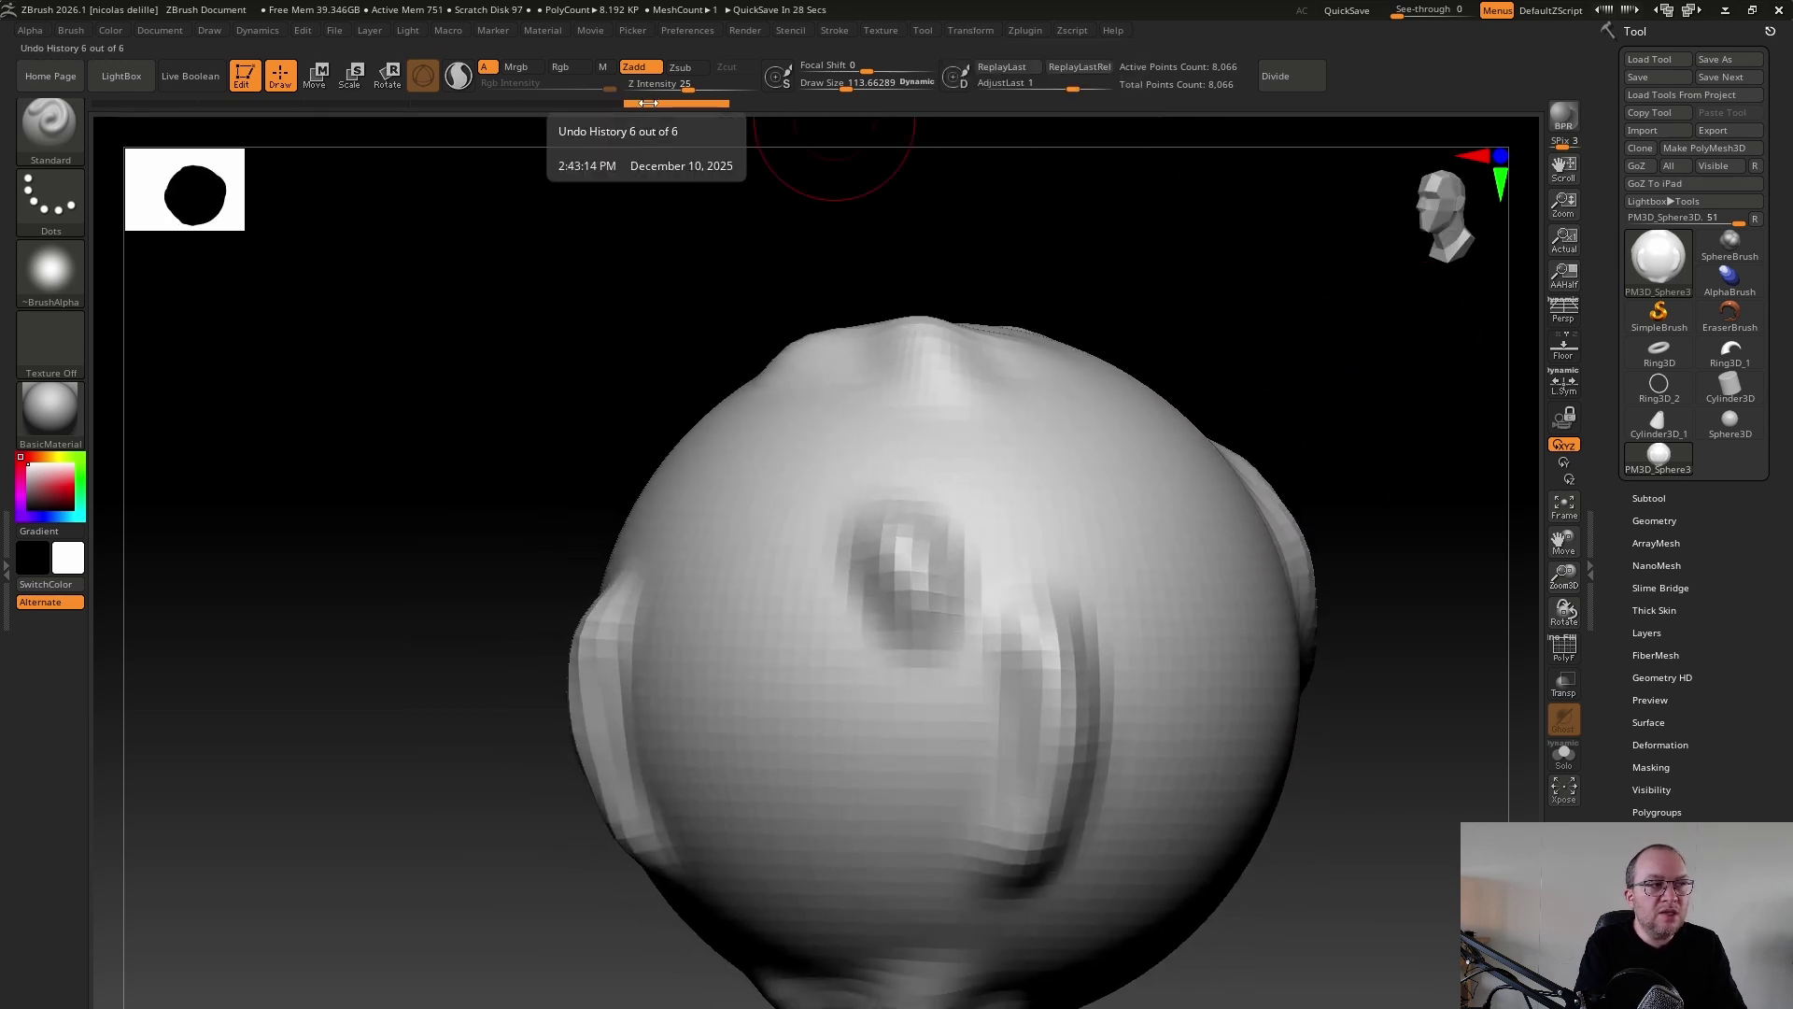
# Step back through the undo history to the original smooth sphere before any sculpting
pyautogui.click(612, 106)
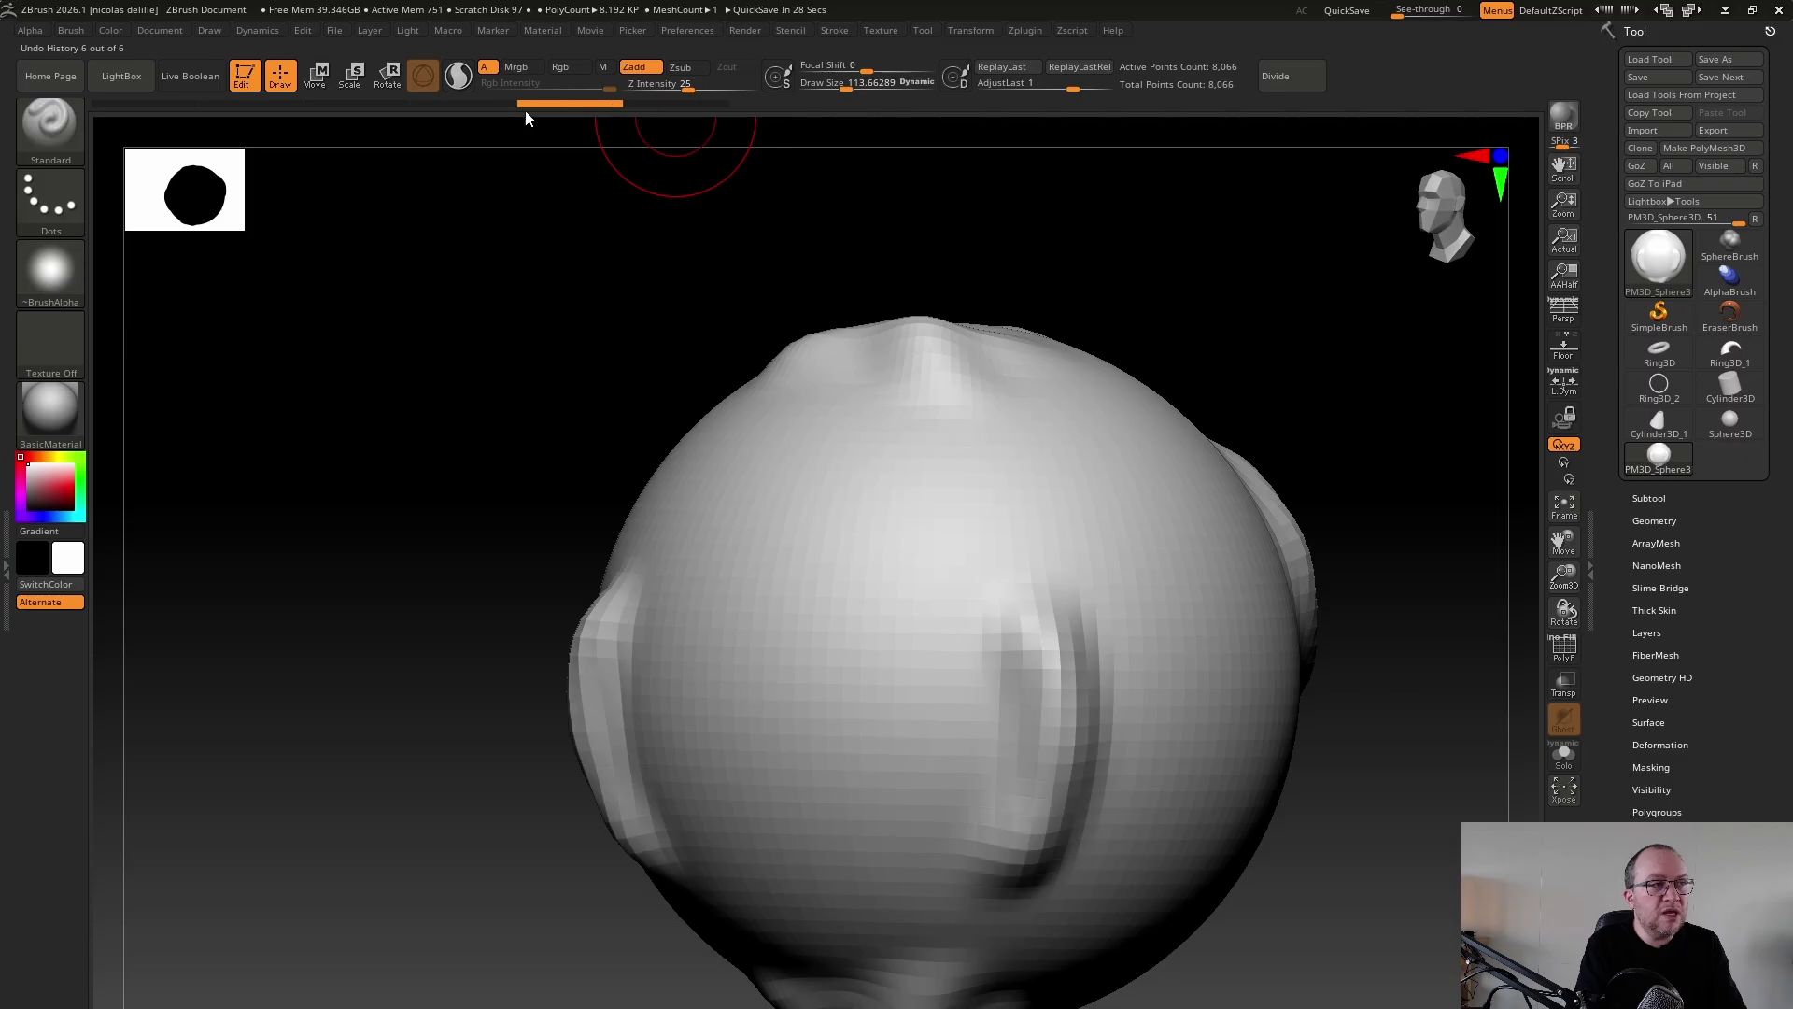
pyautogui.click(452, 104)
pyautogui.click(383, 106)
pyautogui.click(249, 104)
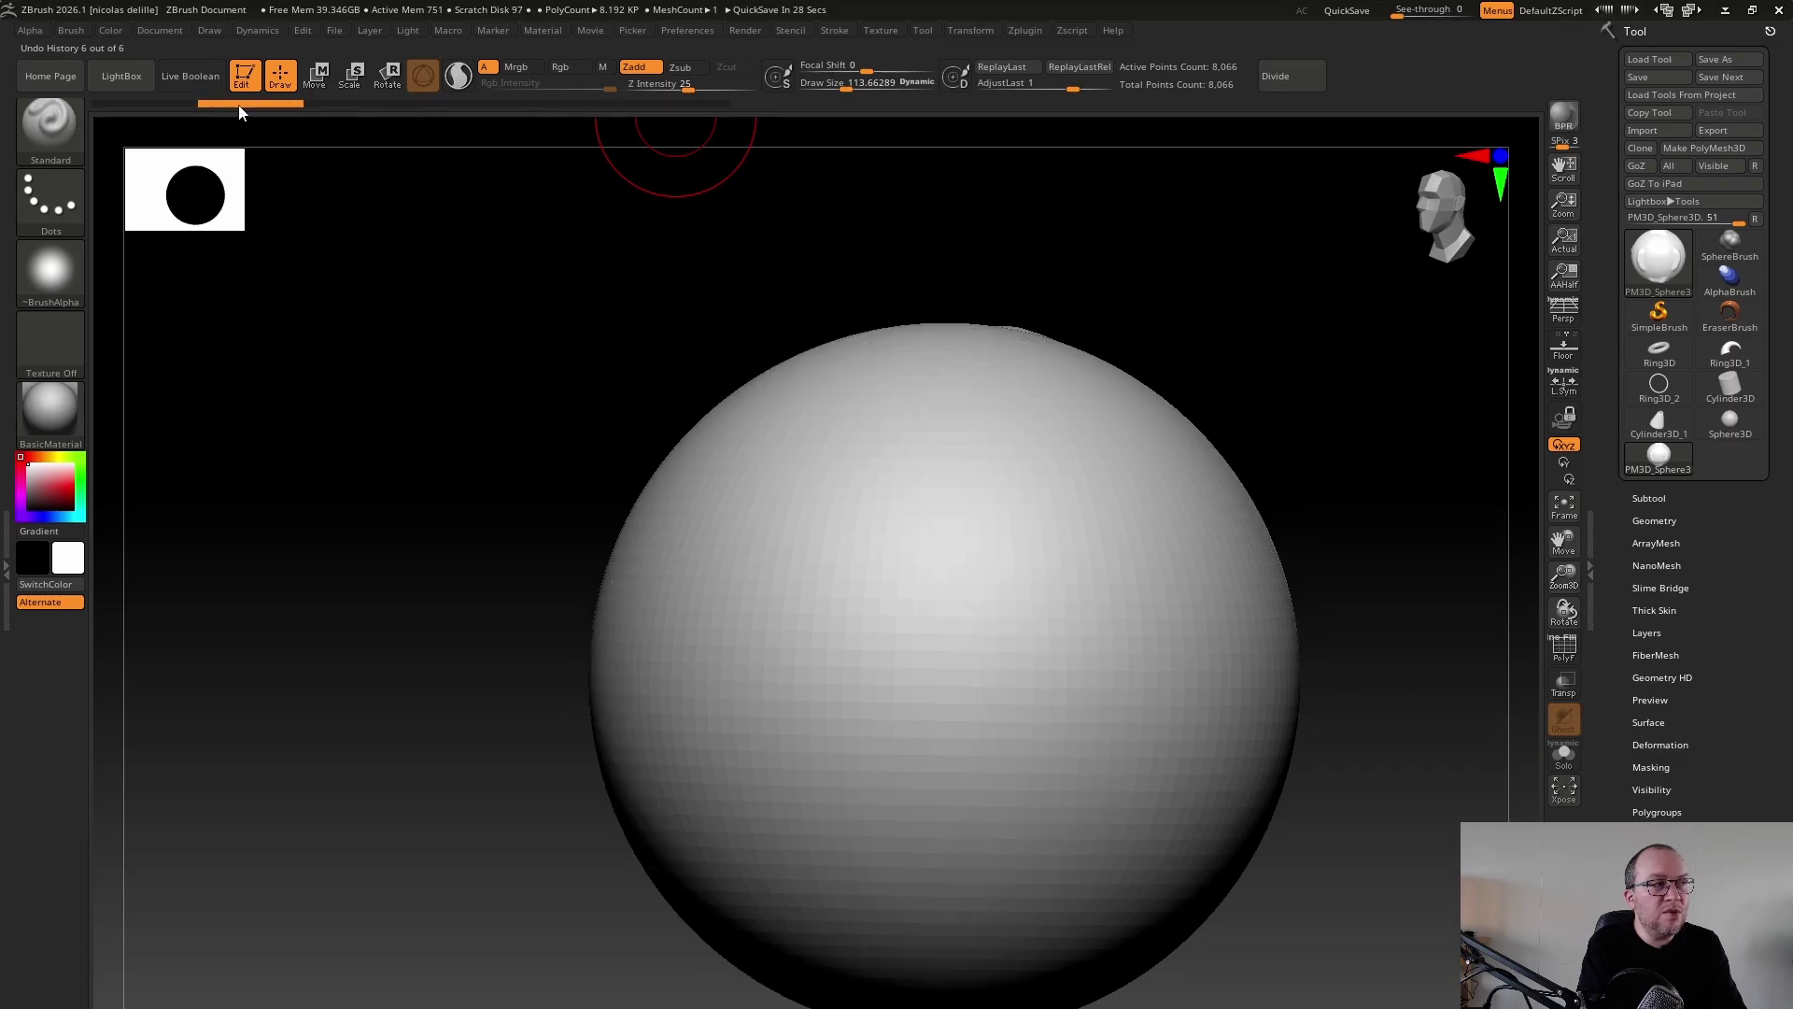
pyautogui.click(143, 105)
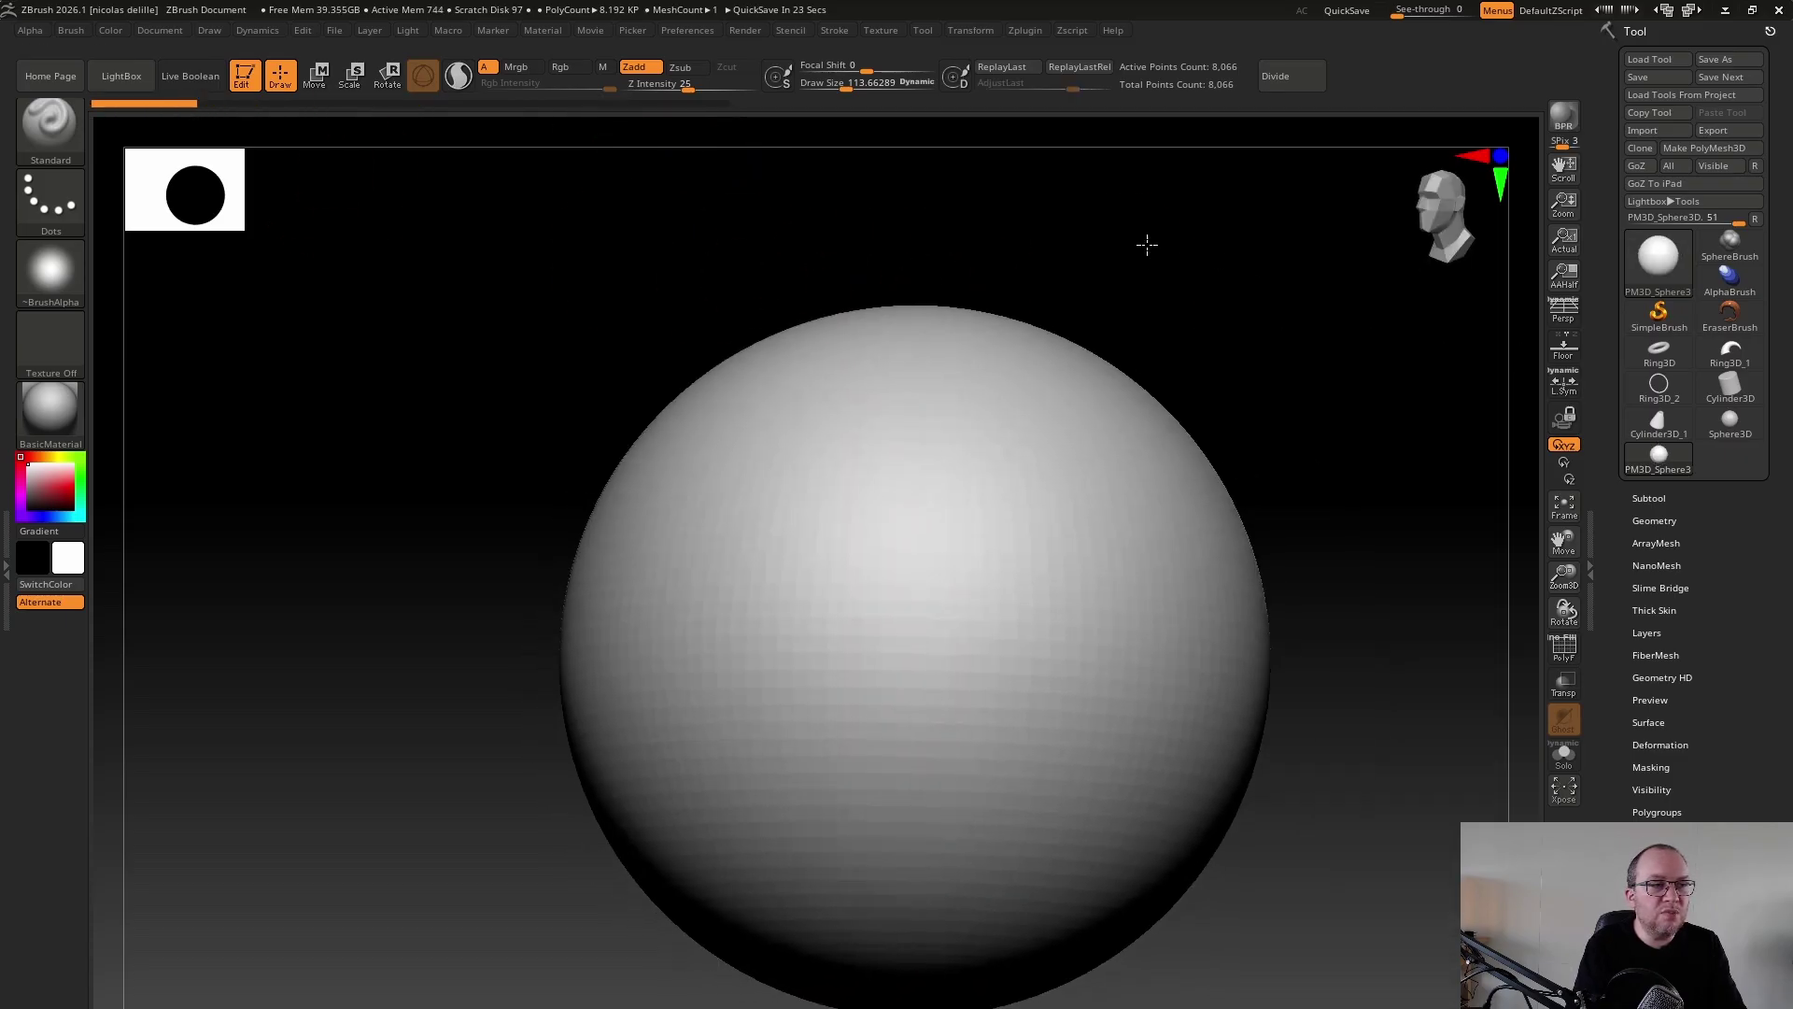
# Sculpt a short vertical stroke on the smooth sphere with Z symmetry and orbit to inspect its mirrored copy
pyautogui.moveTo(1052, 448); pyautogui.dragTo(1016, 642)
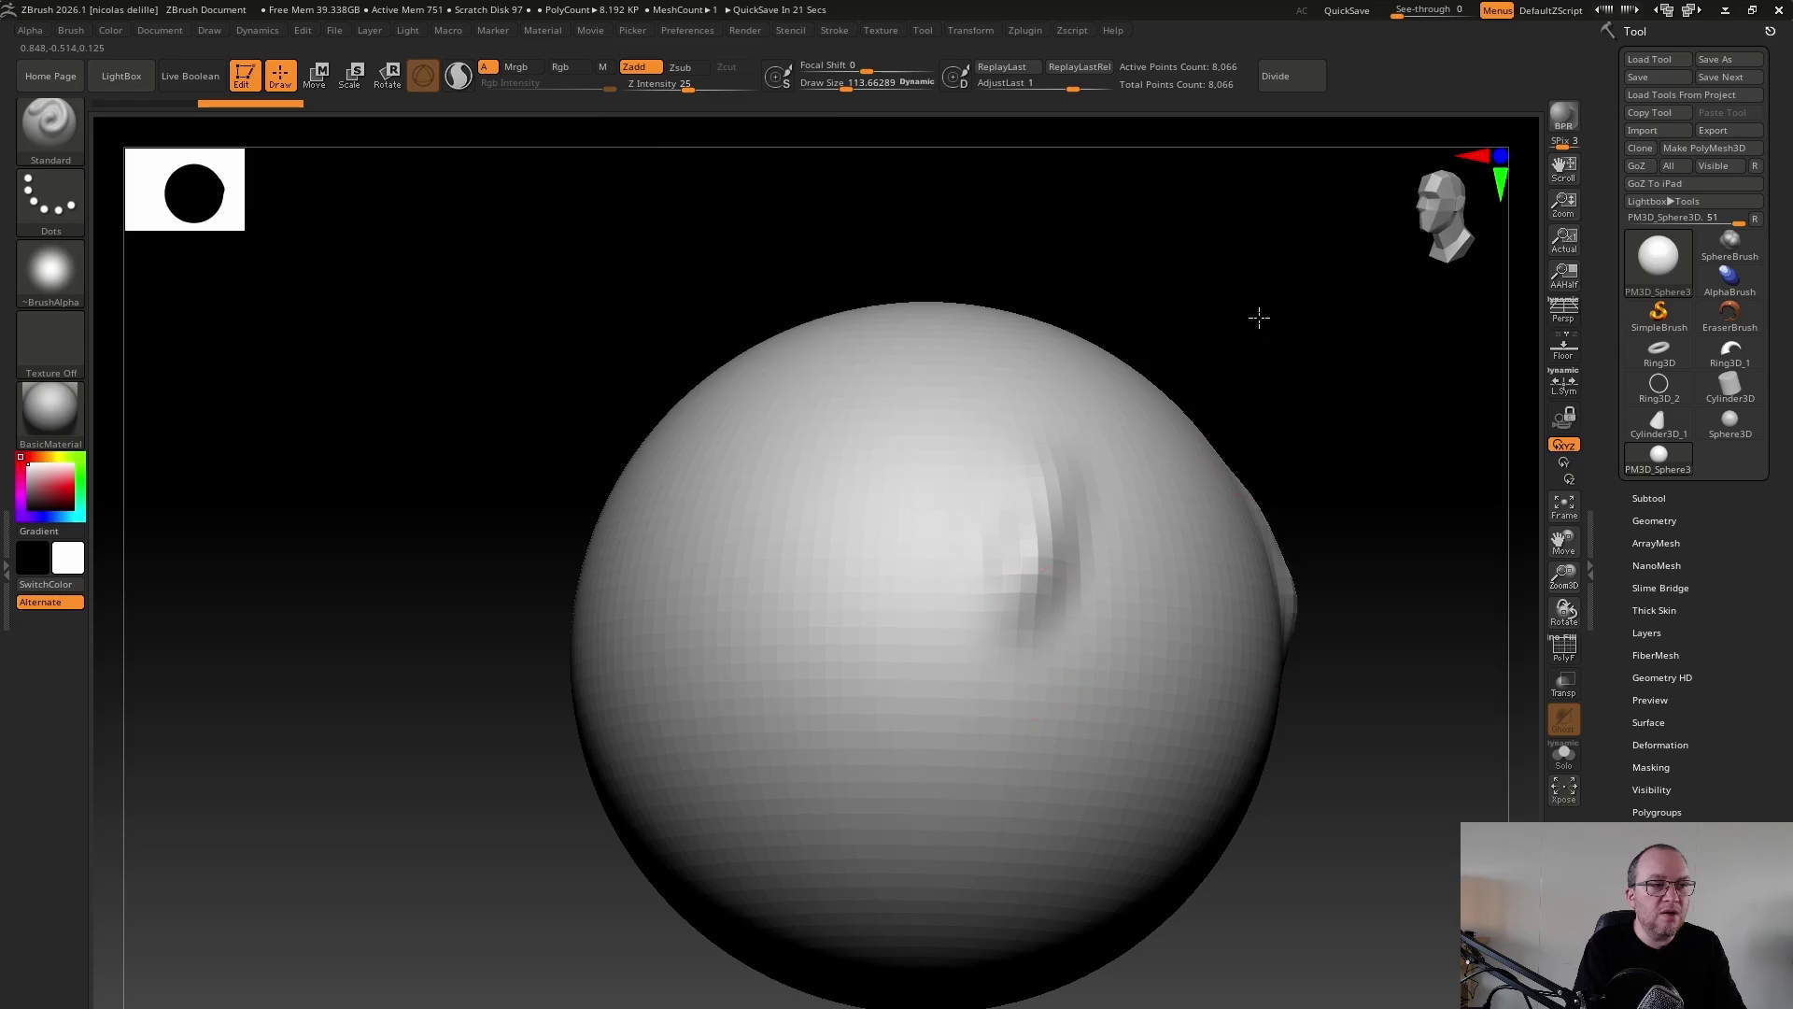
pyautogui.moveTo(1257, 312); pyautogui.dragTo(1120, 227)
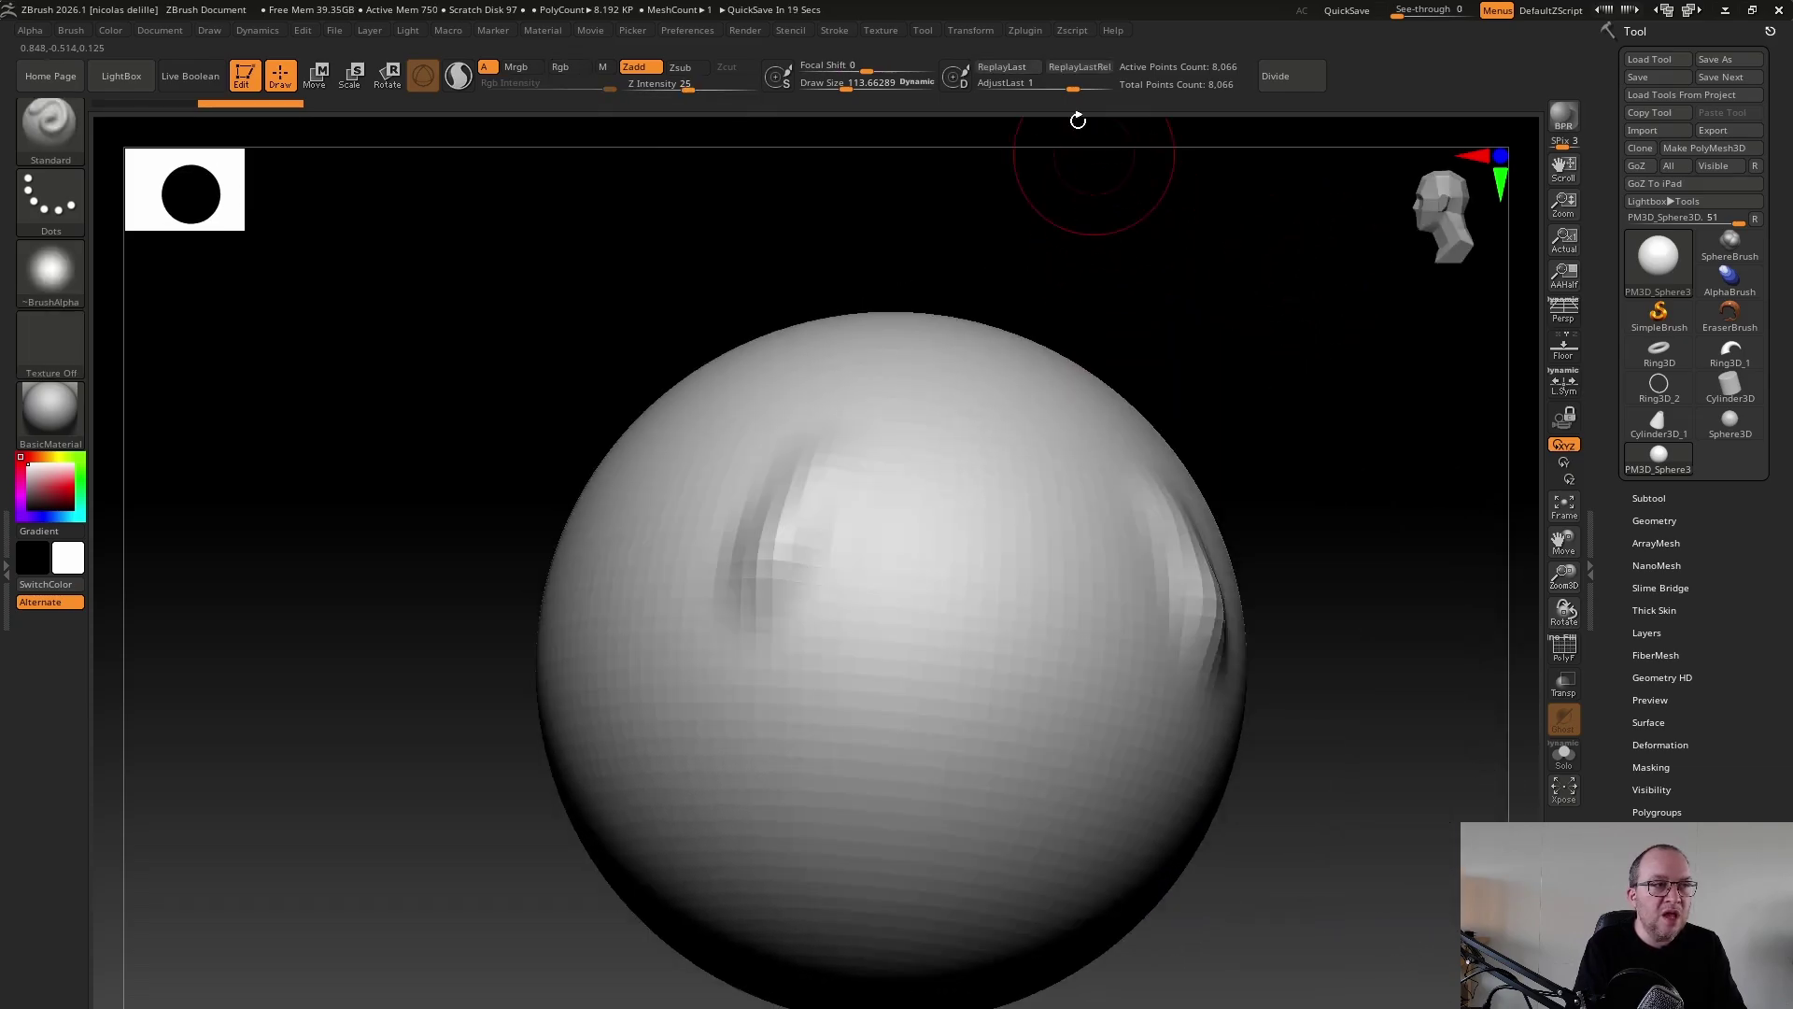
# Switch symmetry back to the X axis and sculpt long mirrored vertical strokes on the front of the sphere
pyautogui.click(962, 31)
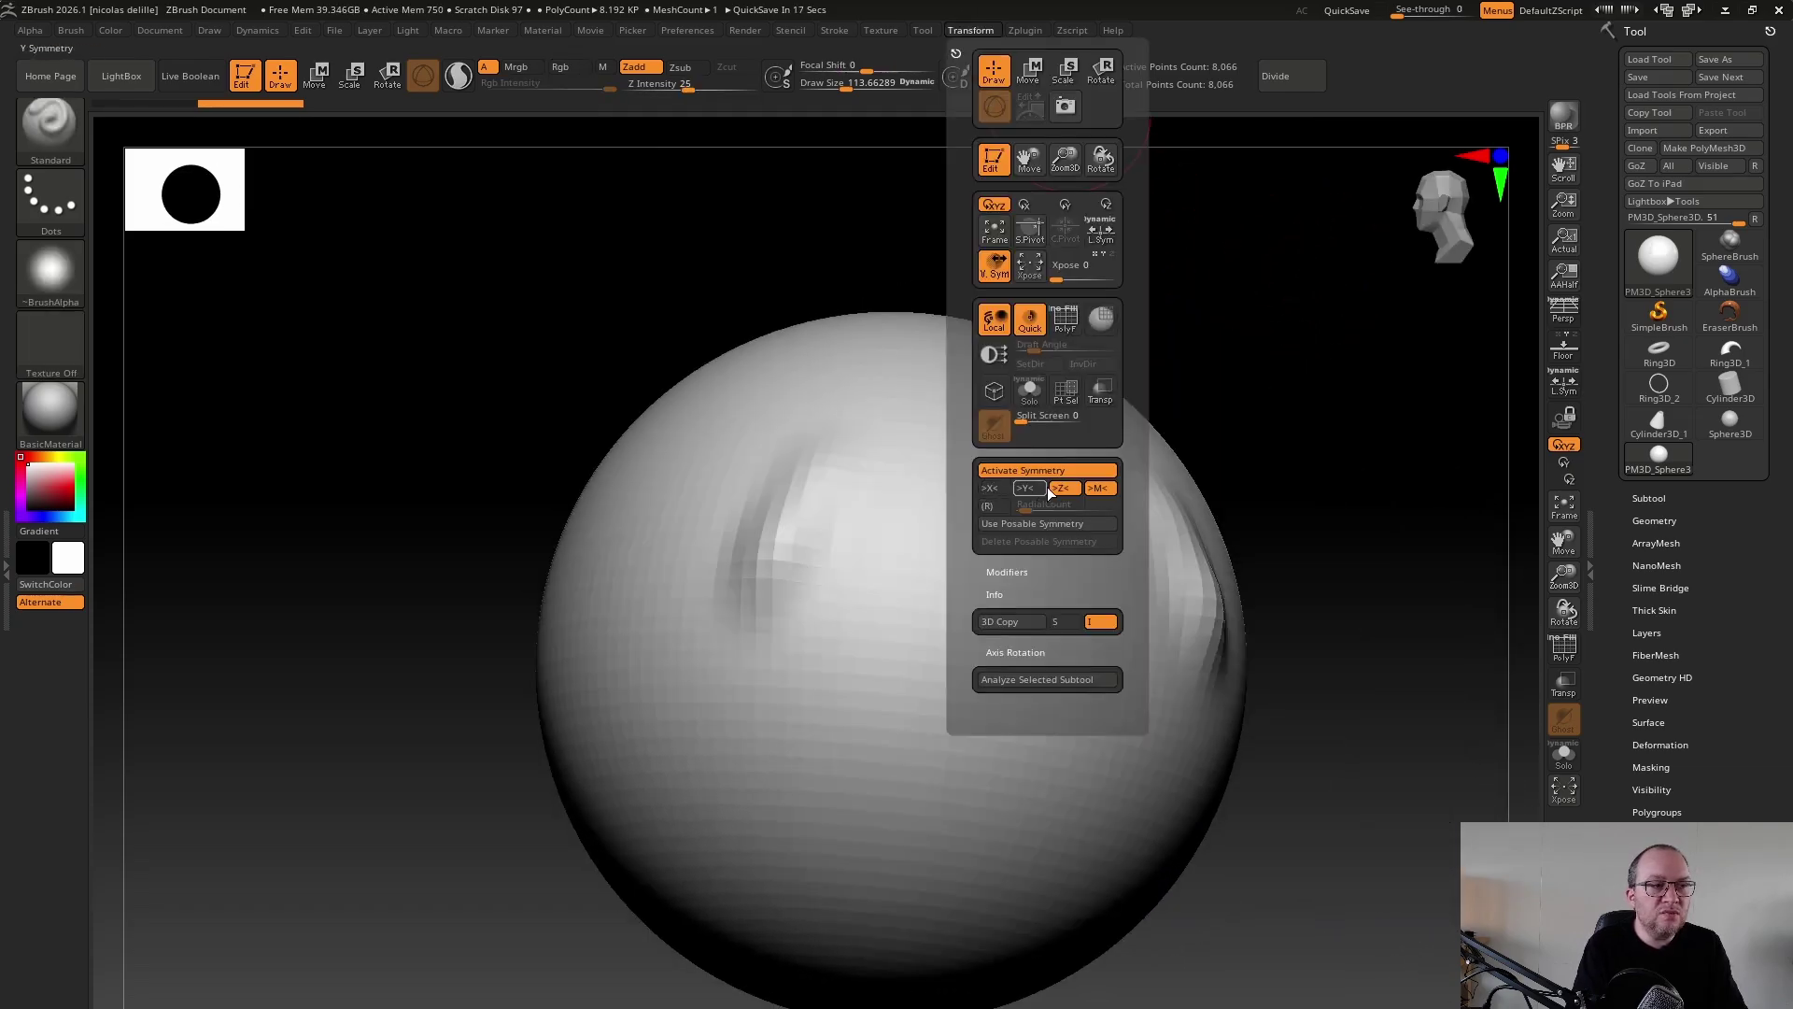
pyautogui.click(993, 489)
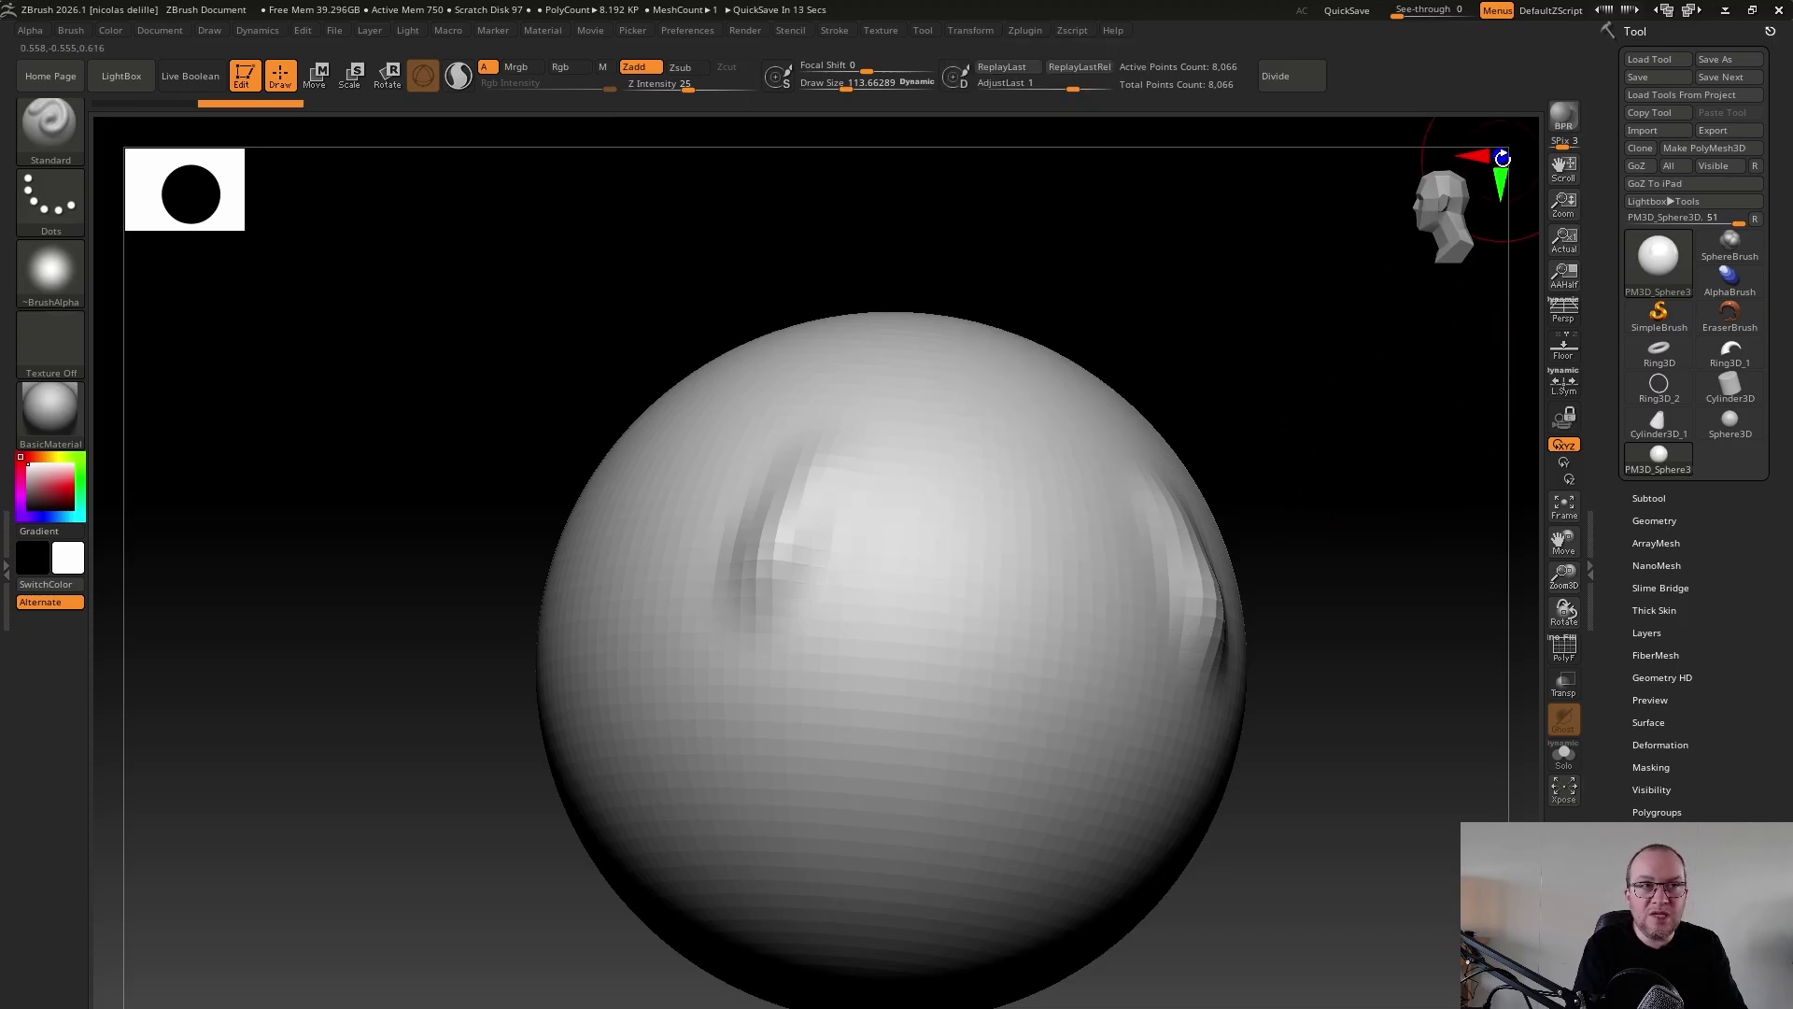
pyautogui.click(1502, 158)
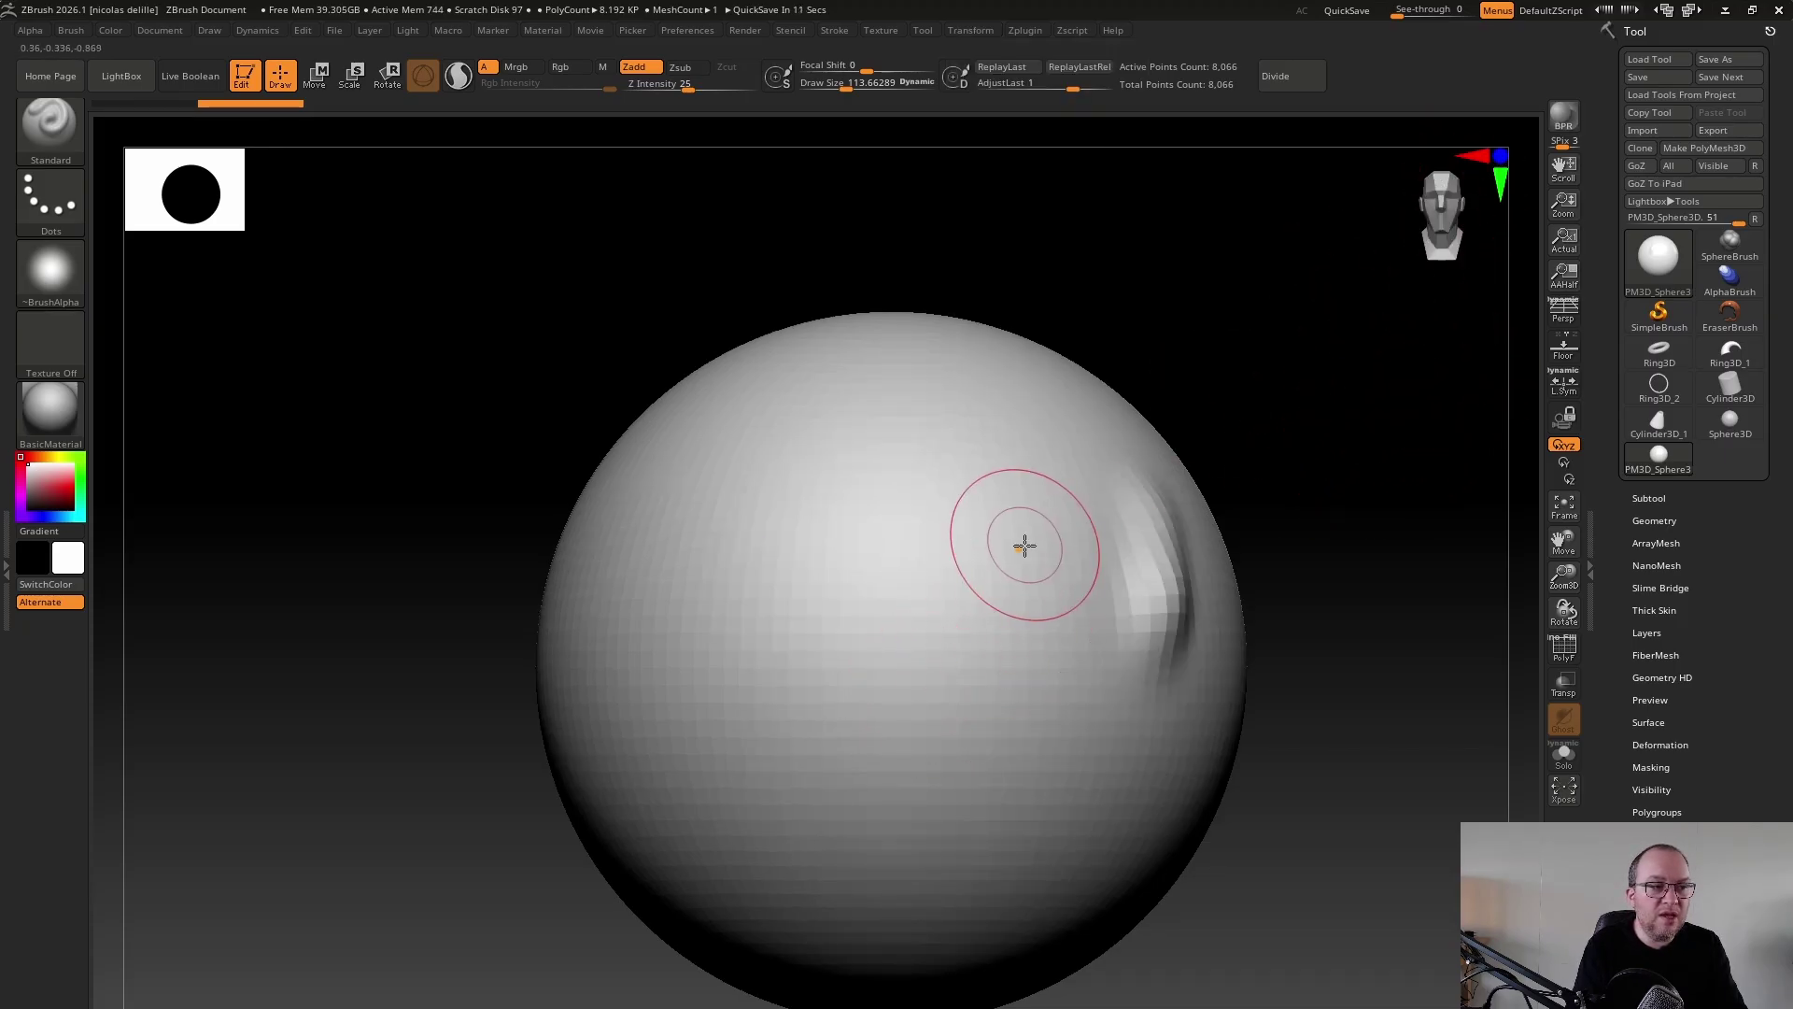
pyautogui.moveTo(1025, 545)
pyautogui.mouseDown()
pyautogui.moveTo(1061, 672)
pyautogui.moveTo(1032, 464)
pyautogui.moveTo(1071, 644)
pyautogui.mouseUp()
pyautogui.moveTo(1028, 408)
pyautogui.mouseDown()
pyautogui.moveTo(1065, 869)
pyautogui.moveTo(1055, 653)
pyautogui.moveTo(1064, 728)
pyautogui.mouseUp()
pyautogui.moveTo(1333, 432)
pyautogui.mouseDown()
pyautogui.moveTo(1333, 476)
pyautogui.moveTo(1299, 520)
pyautogui.moveTo(1309, 509)
pyautogui.mouseUp()
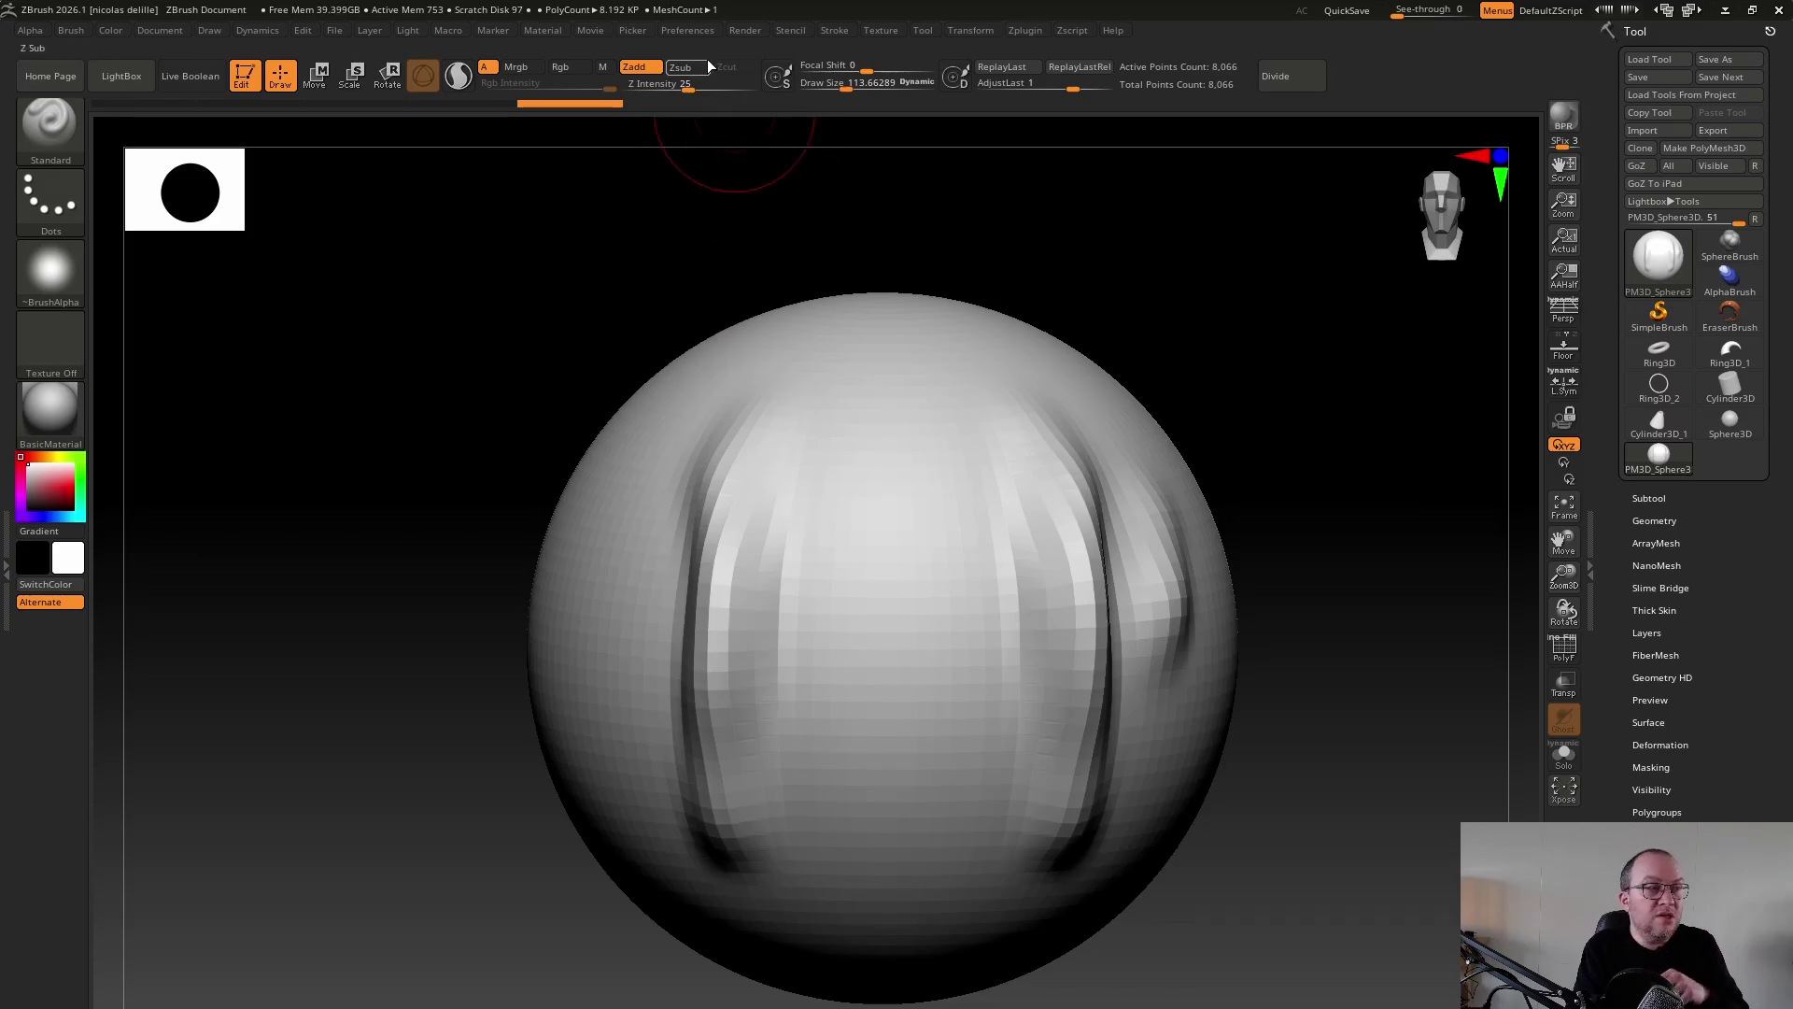
# Open the Hotkeys preferences to view the options for storing, loading and saving hotkeys
pyautogui.click(696, 30)
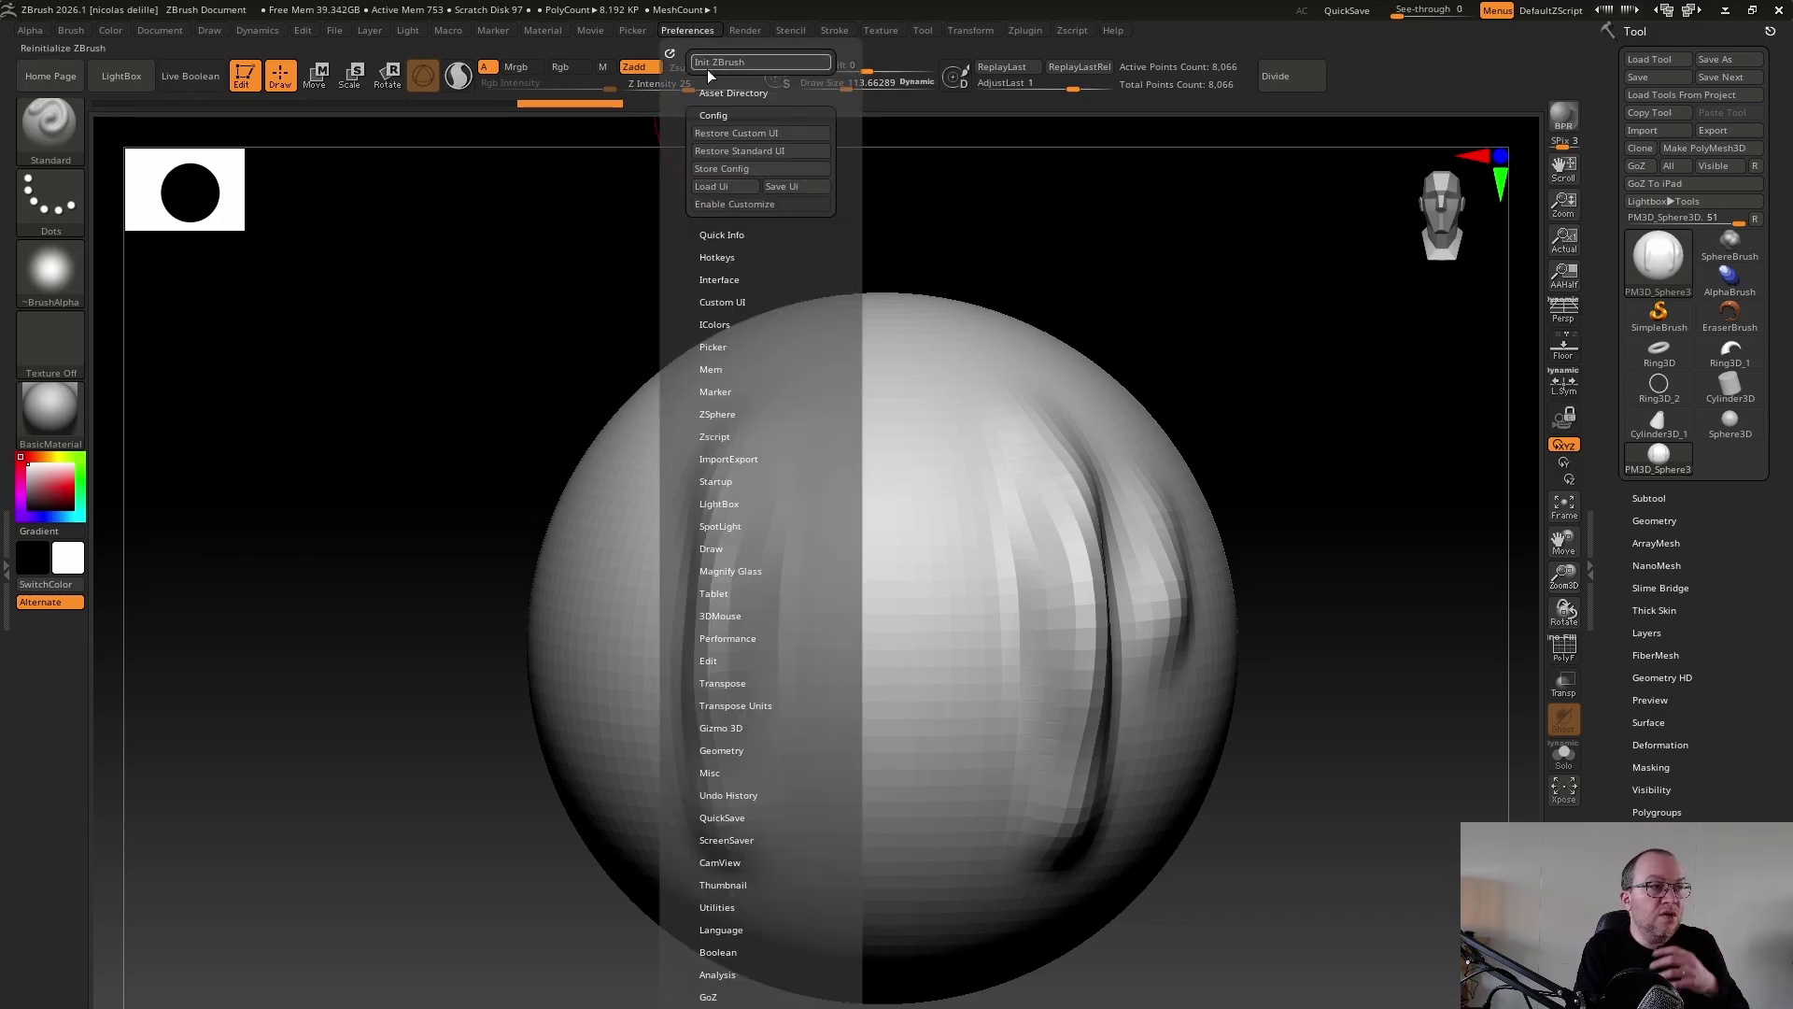
pyautogui.click(729, 160)
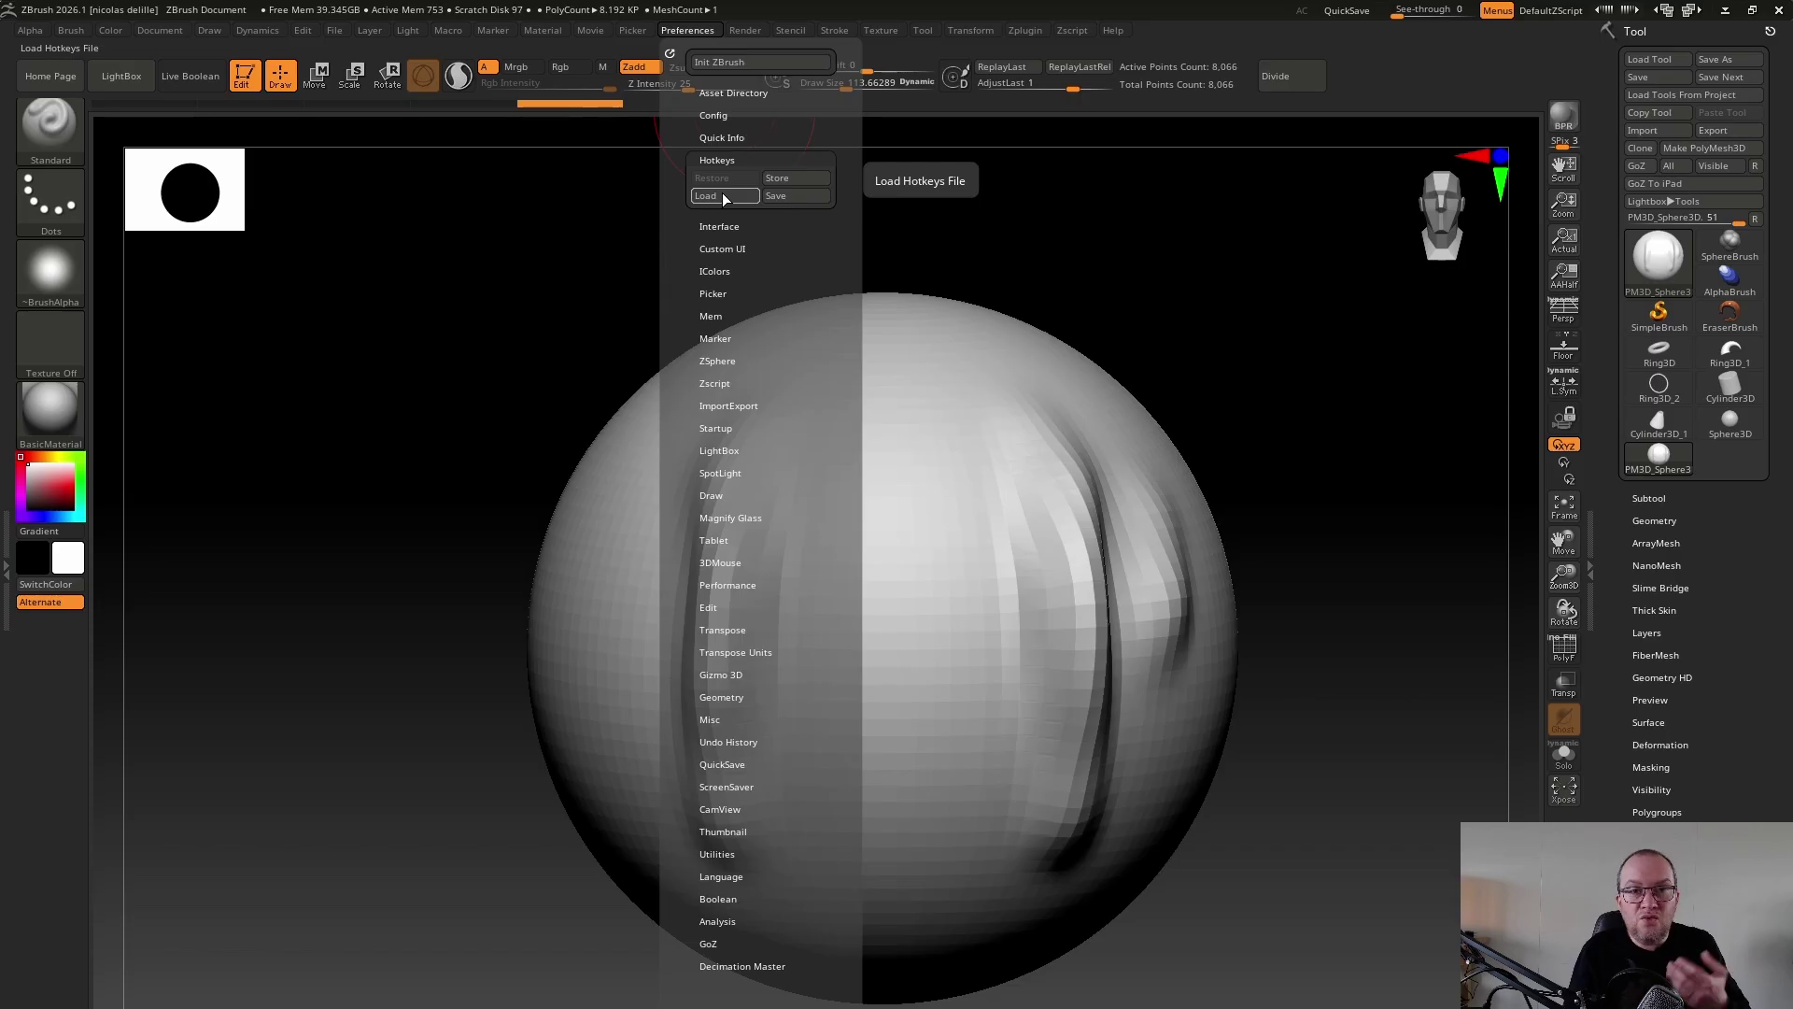
# Sculpt mirrored strokes in the middle of the sphere's front between the vertical ridges and inspect them from the side
pyautogui.moveTo(1289, 480); pyautogui.dragTo(1317, 511)
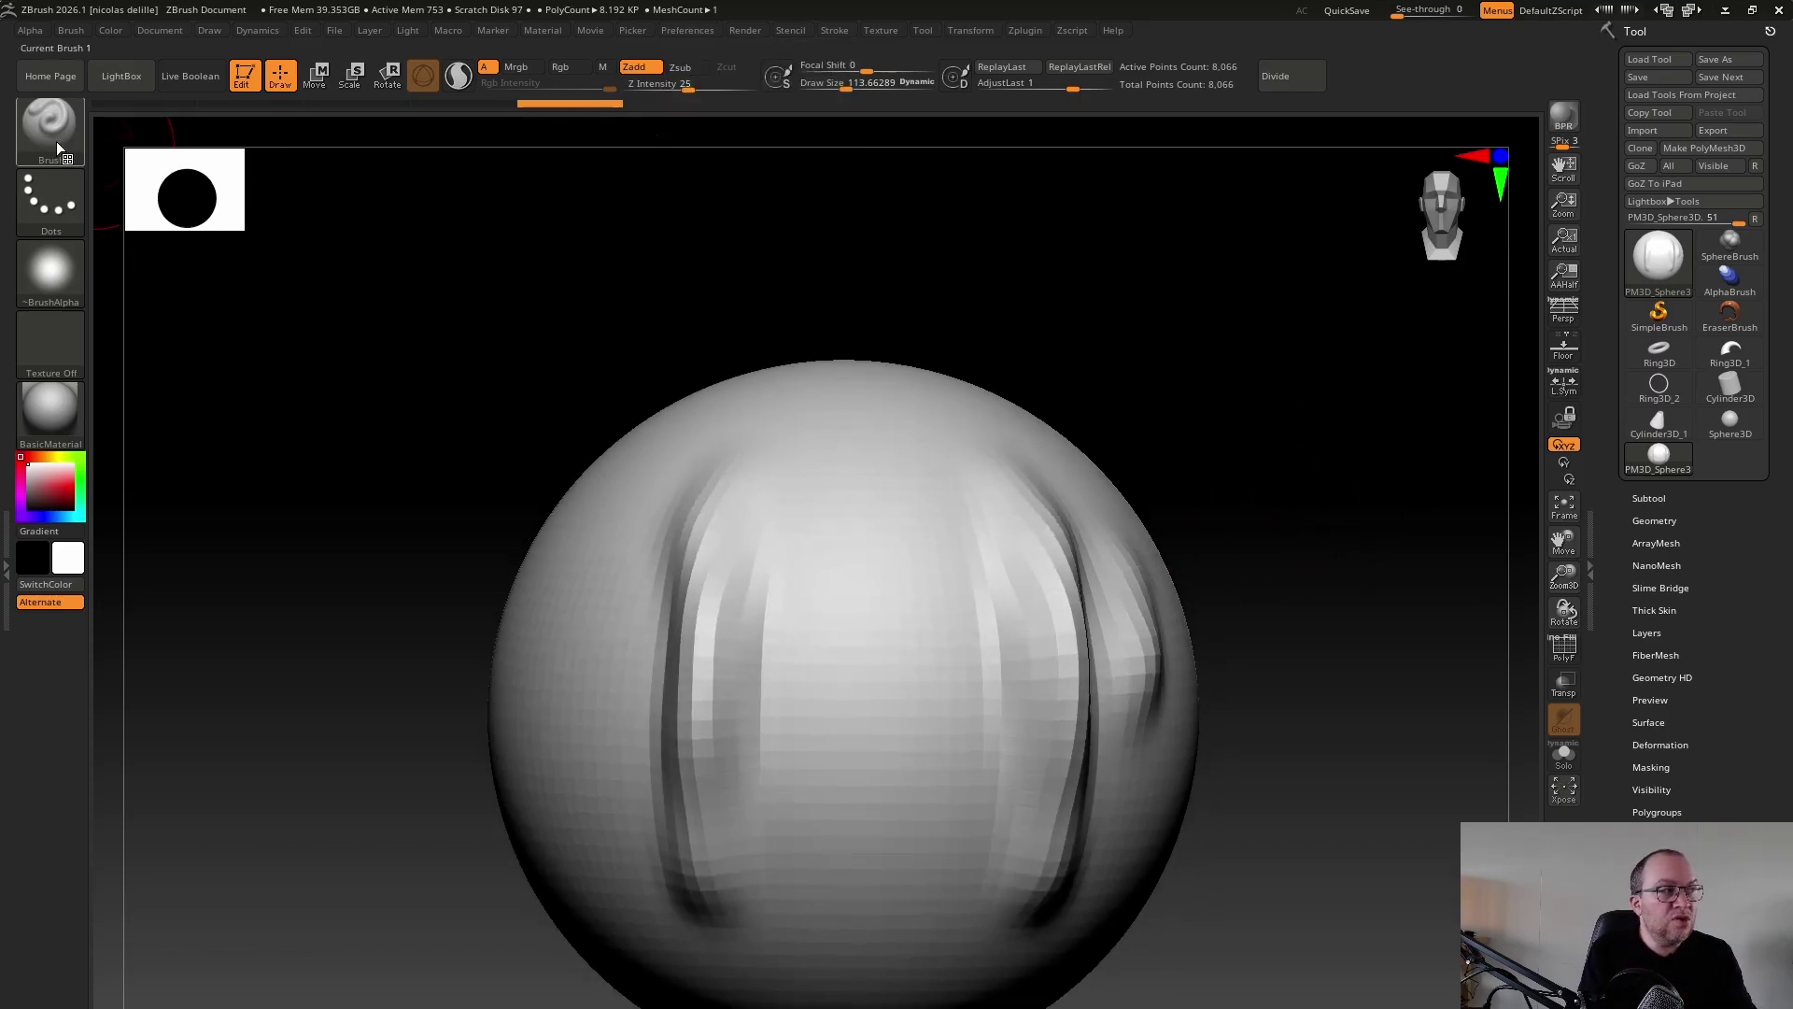
pyautogui.moveTo(908, 541)
pyautogui.mouseDown()
pyautogui.moveTo(828, 632)
pyautogui.moveTo(870, 785)
pyautogui.moveTo(881, 601)
pyautogui.mouseUp()
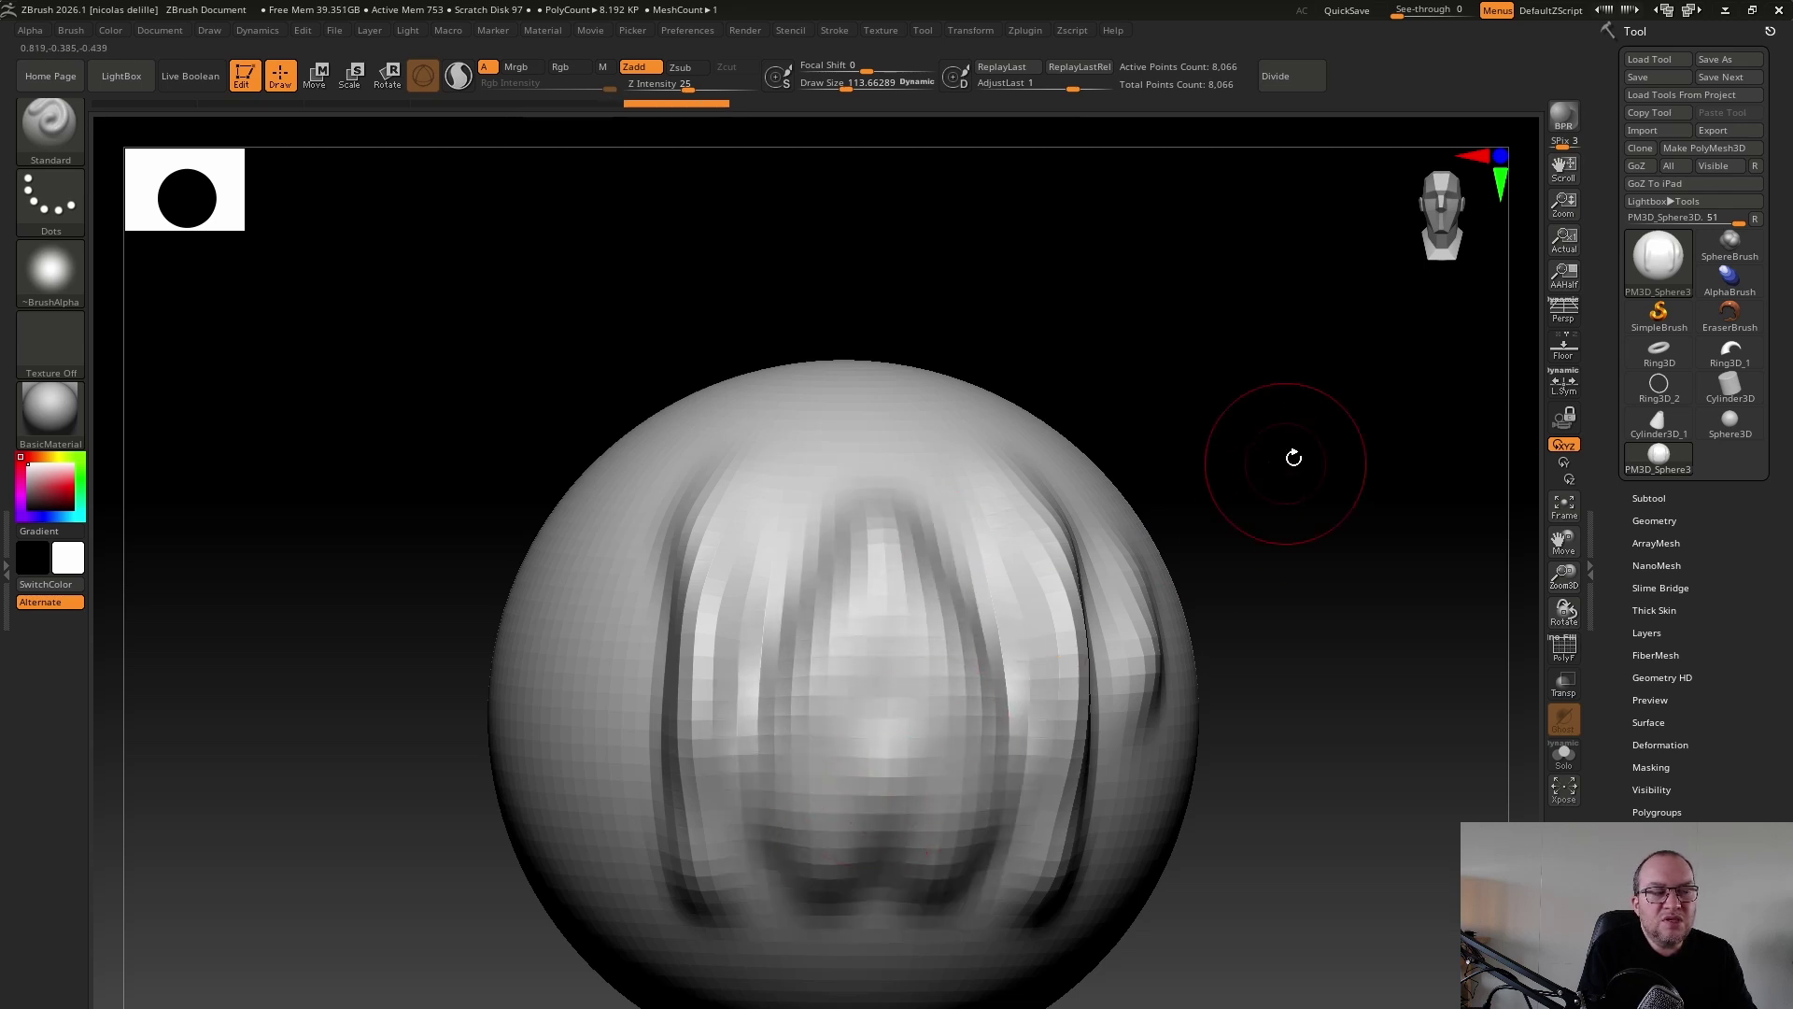
pyautogui.moveTo(1292, 452)
pyautogui.mouseDown()
pyautogui.moveTo(1369, 440)
pyautogui.moveTo(1292, 482)
pyautogui.mouseUp()
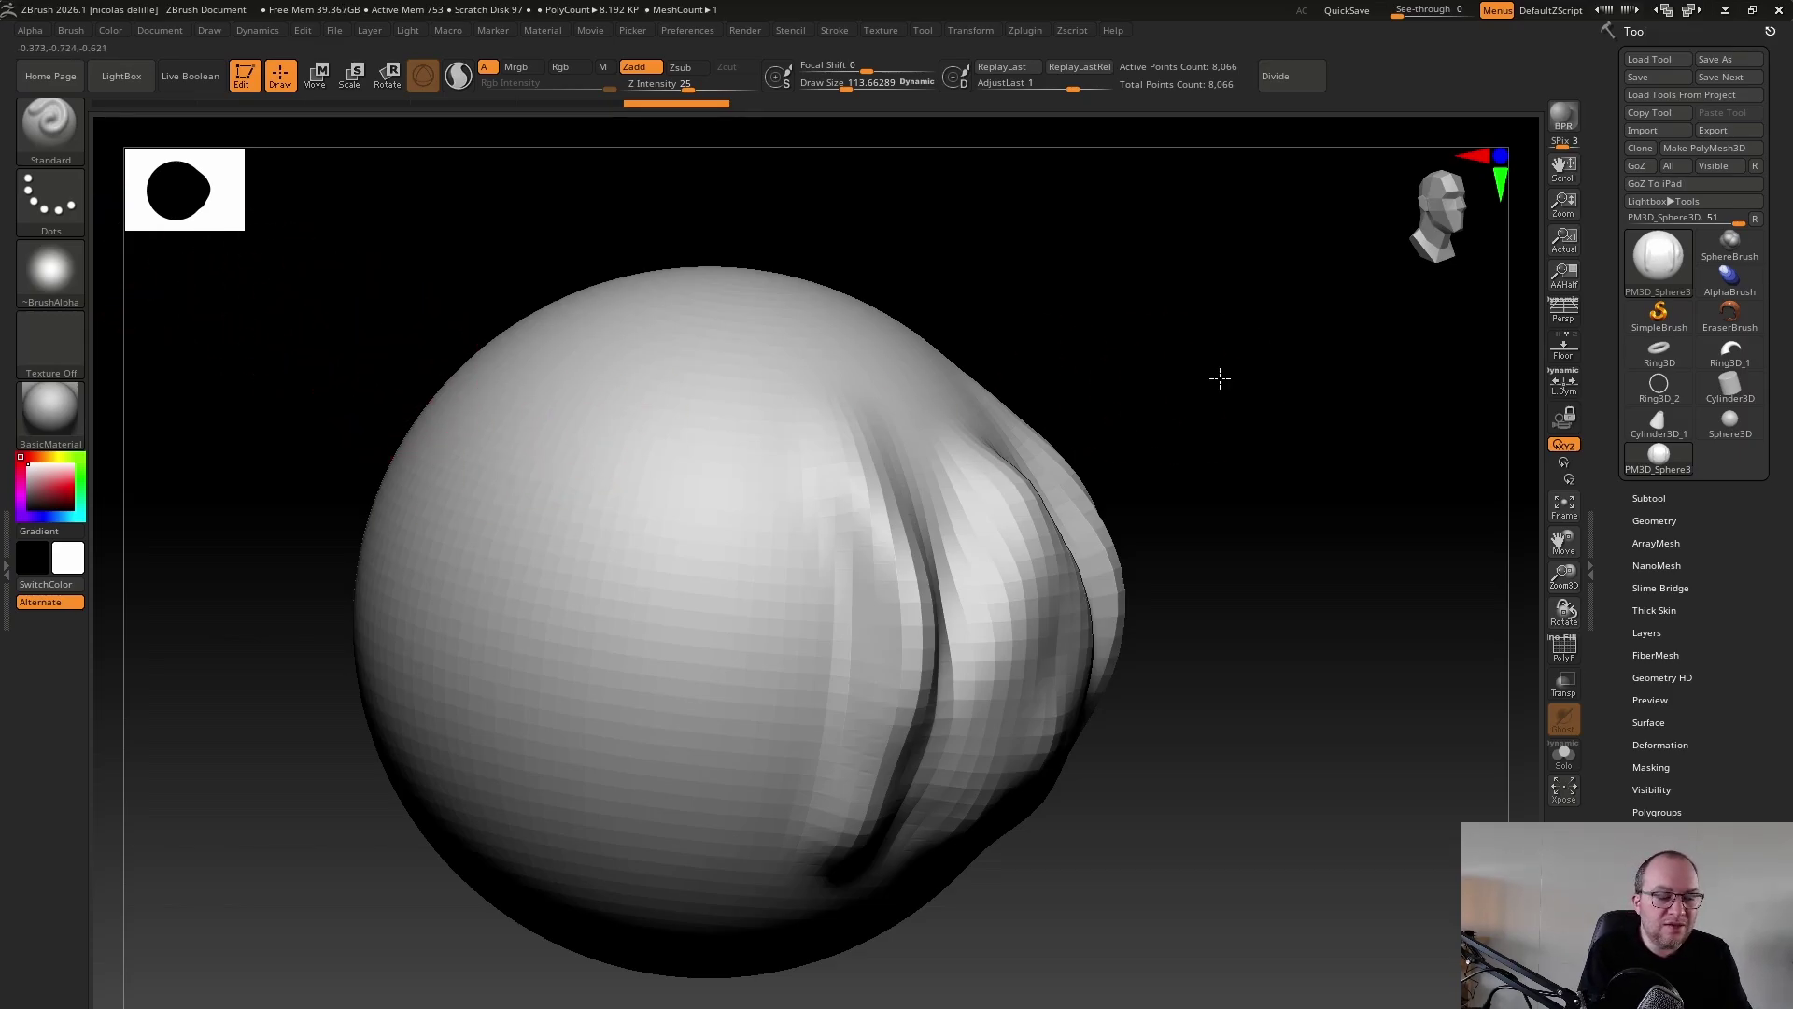
# Stamp one large and one smaller concentric-ring pattern on the sphere's side using the DragRect stroke and Alpha 17
pyautogui.moveTo(1217, 376)
pyautogui.mouseDown()
pyautogui.moveTo(1186, 408)
pyautogui.moveTo(1228, 398)
pyautogui.mouseUp()
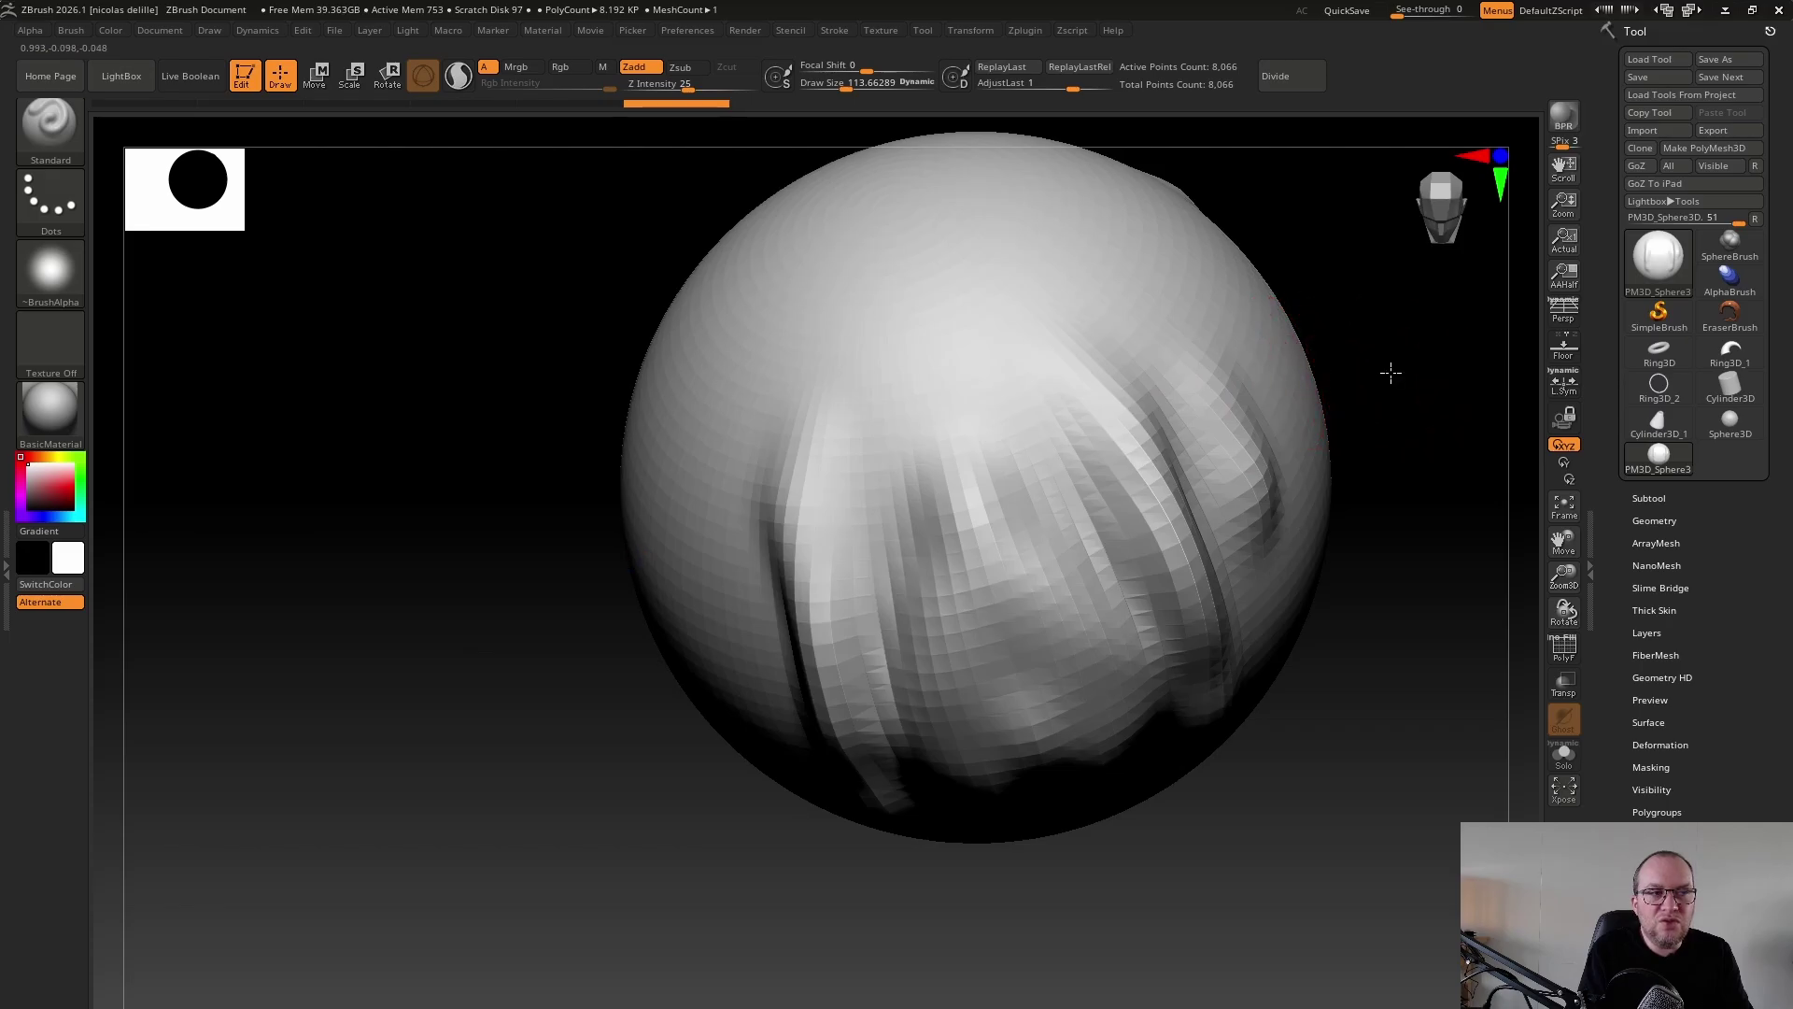
pyautogui.moveTo(1389, 368)
pyautogui.keyDown('alt'); pyautogui.mouseDown()
pyautogui.moveTo(1265, 529)
pyautogui.moveTo(1285, 484)
pyautogui.moveTo(1221, 468)
pyautogui.moveTo(1369, 401)
pyautogui.moveTo(1296, 381)
pyautogui.moveTo(1289, 404)
pyautogui.mouseUp(); pyautogui.keyUp('alt')
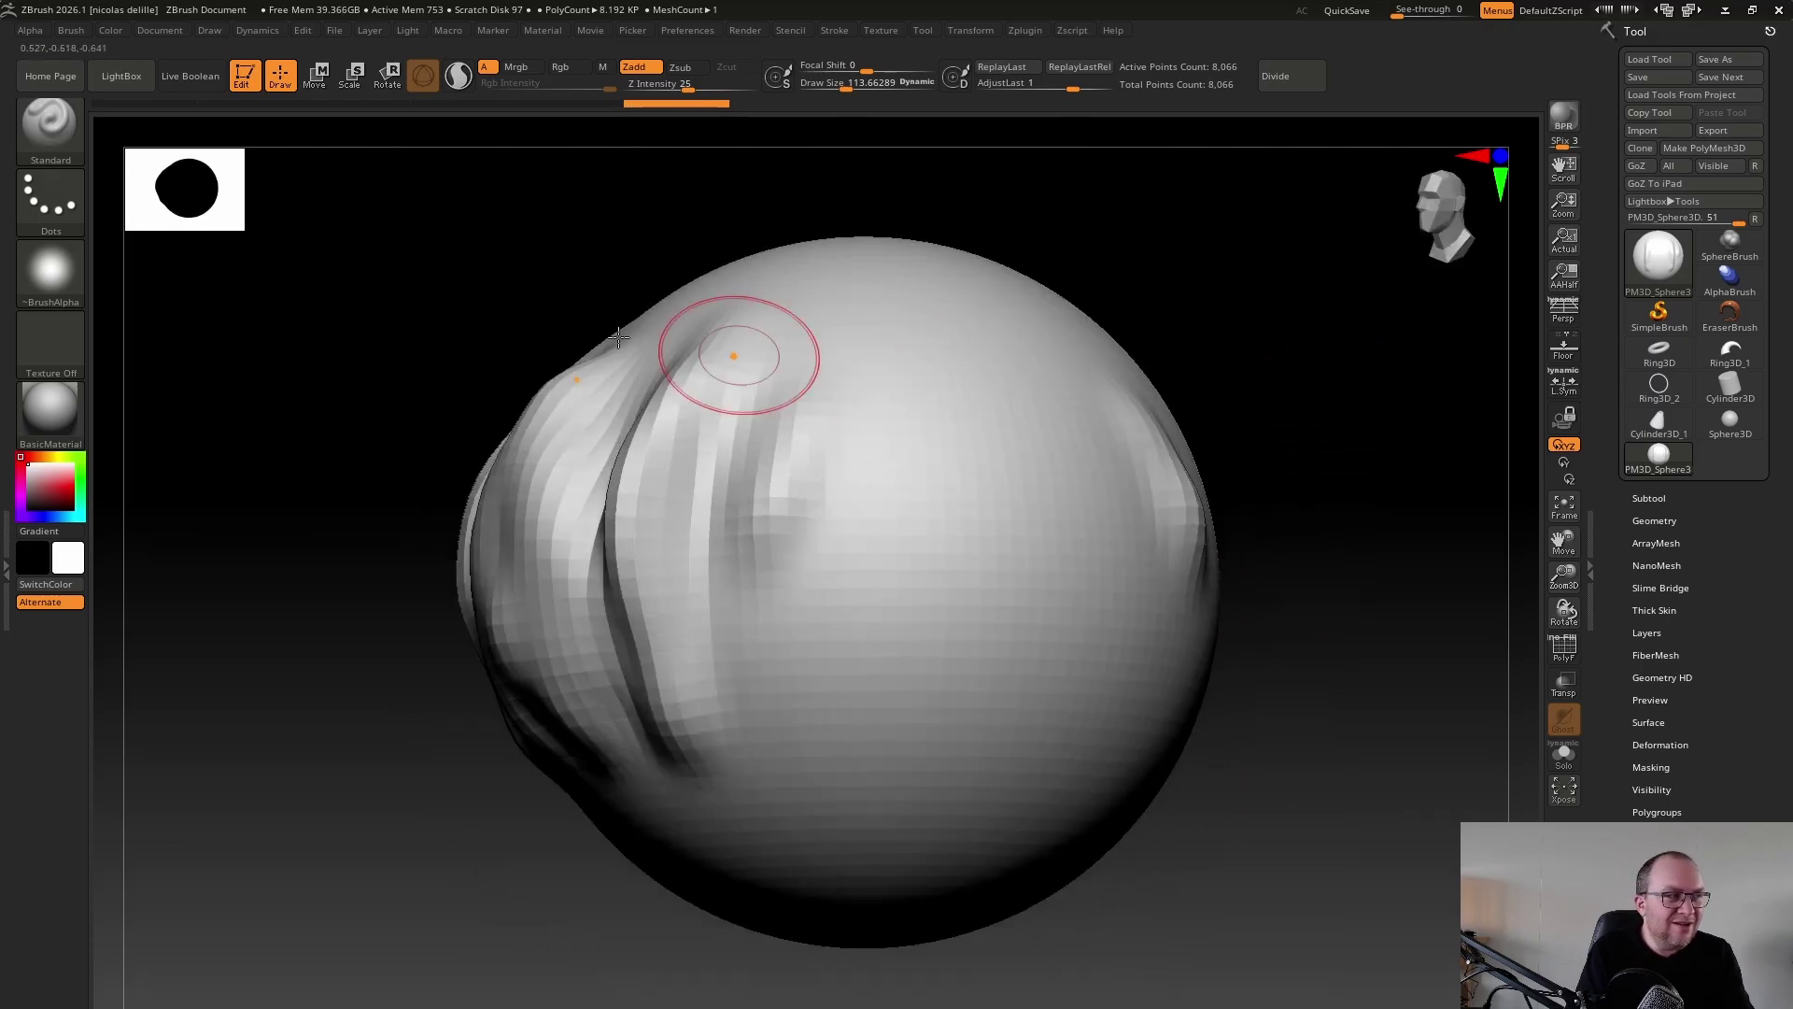
pyautogui.click(53, 215)
pyautogui.click(192, 227)
pyautogui.click(50, 272)
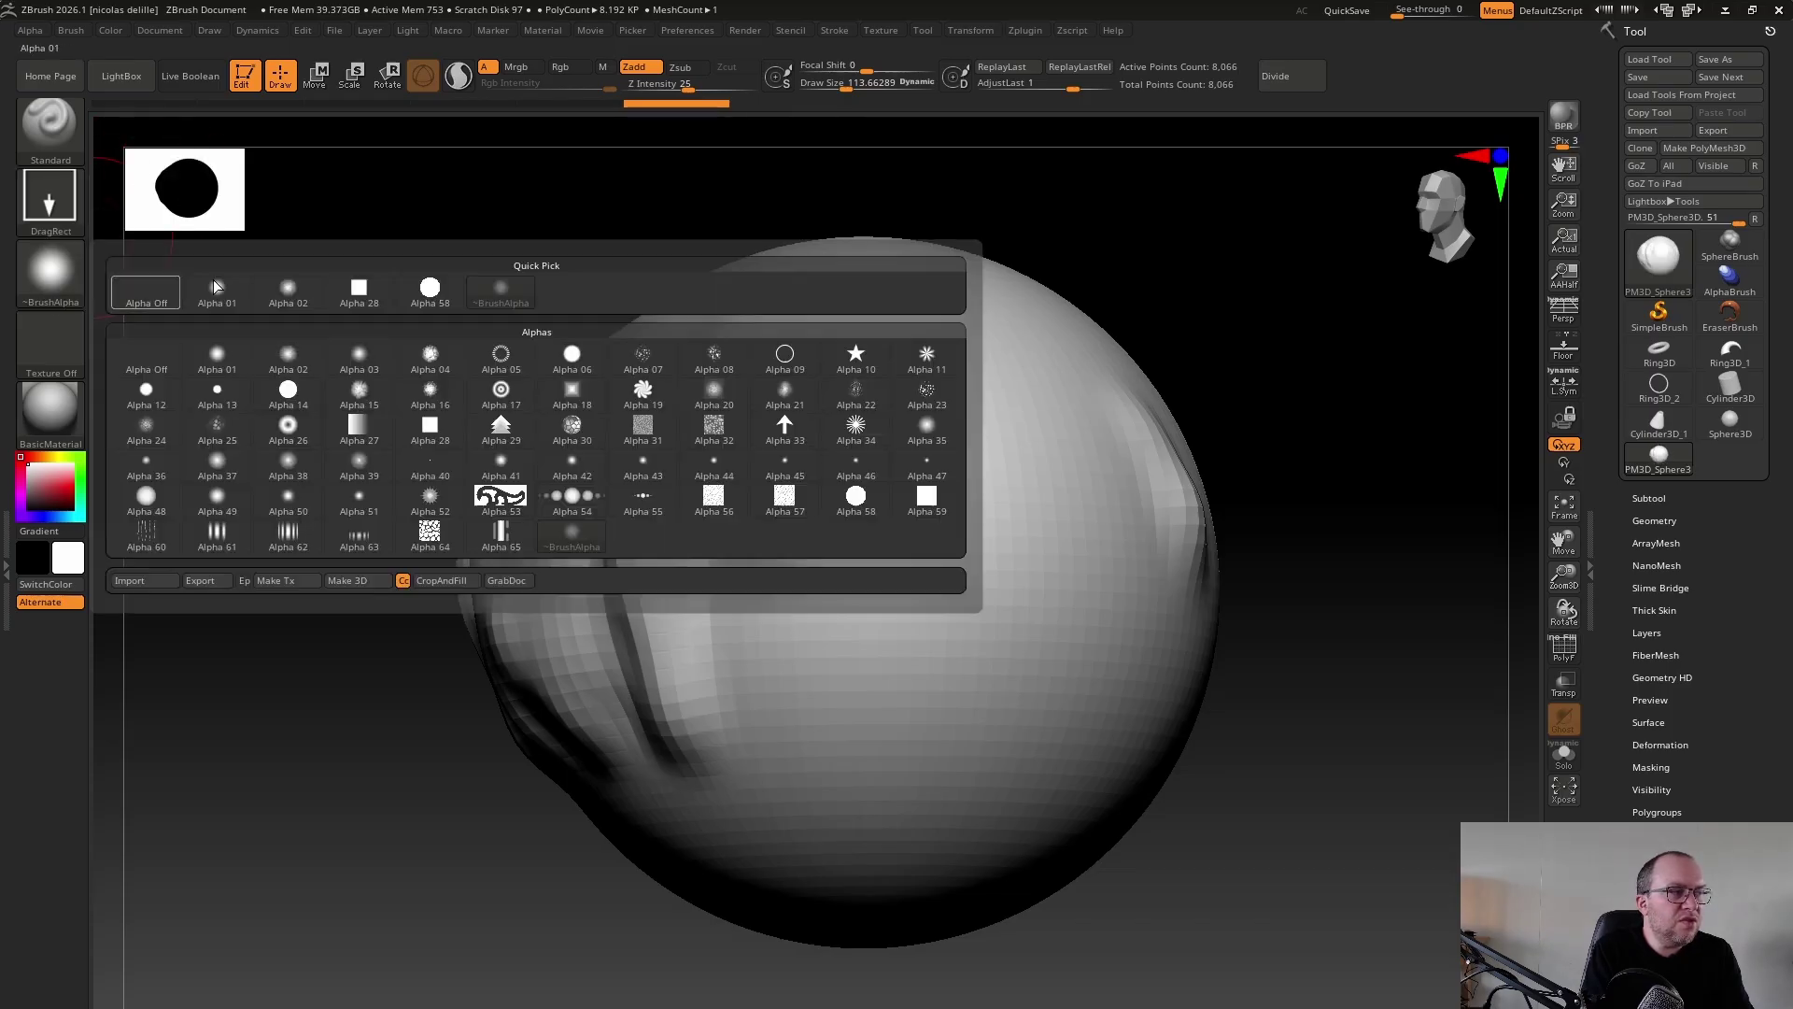
pyautogui.click(503, 412)
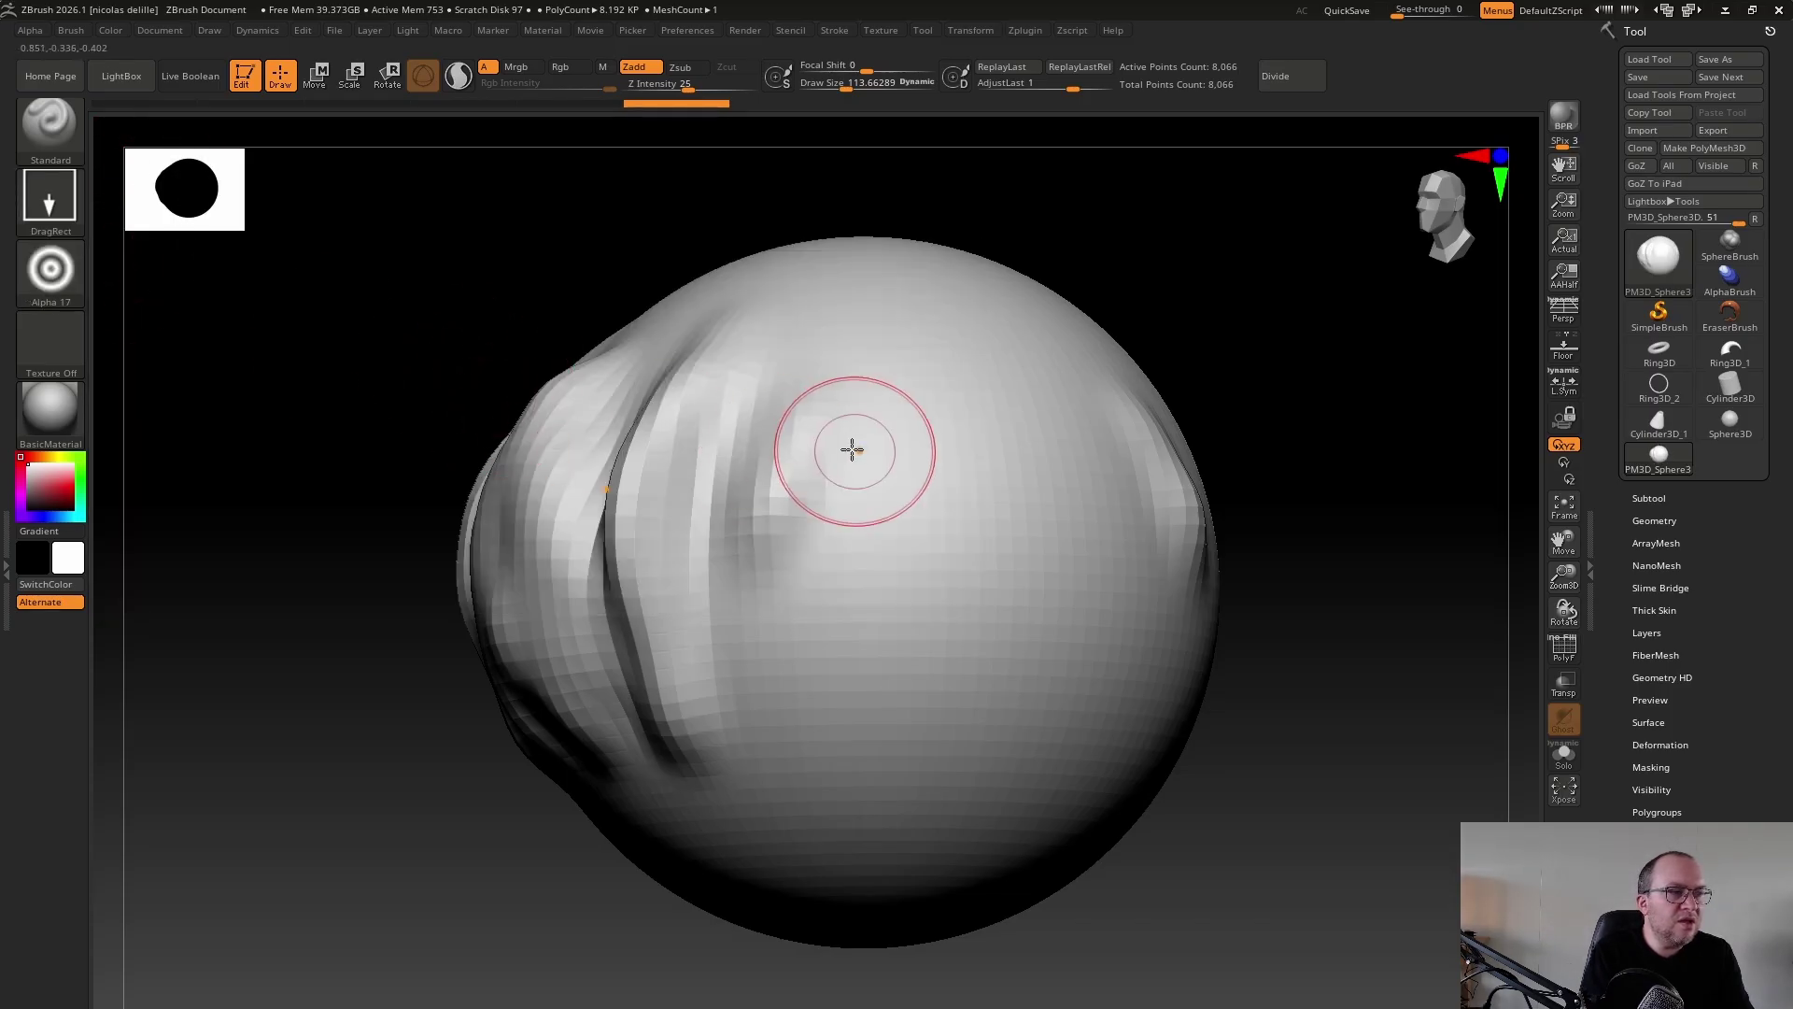
pyautogui.moveTo(852, 448); pyautogui.dragTo(796, 721)
pyautogui.moveTo(940, 713); pyautogui.dragTo(921, 928)
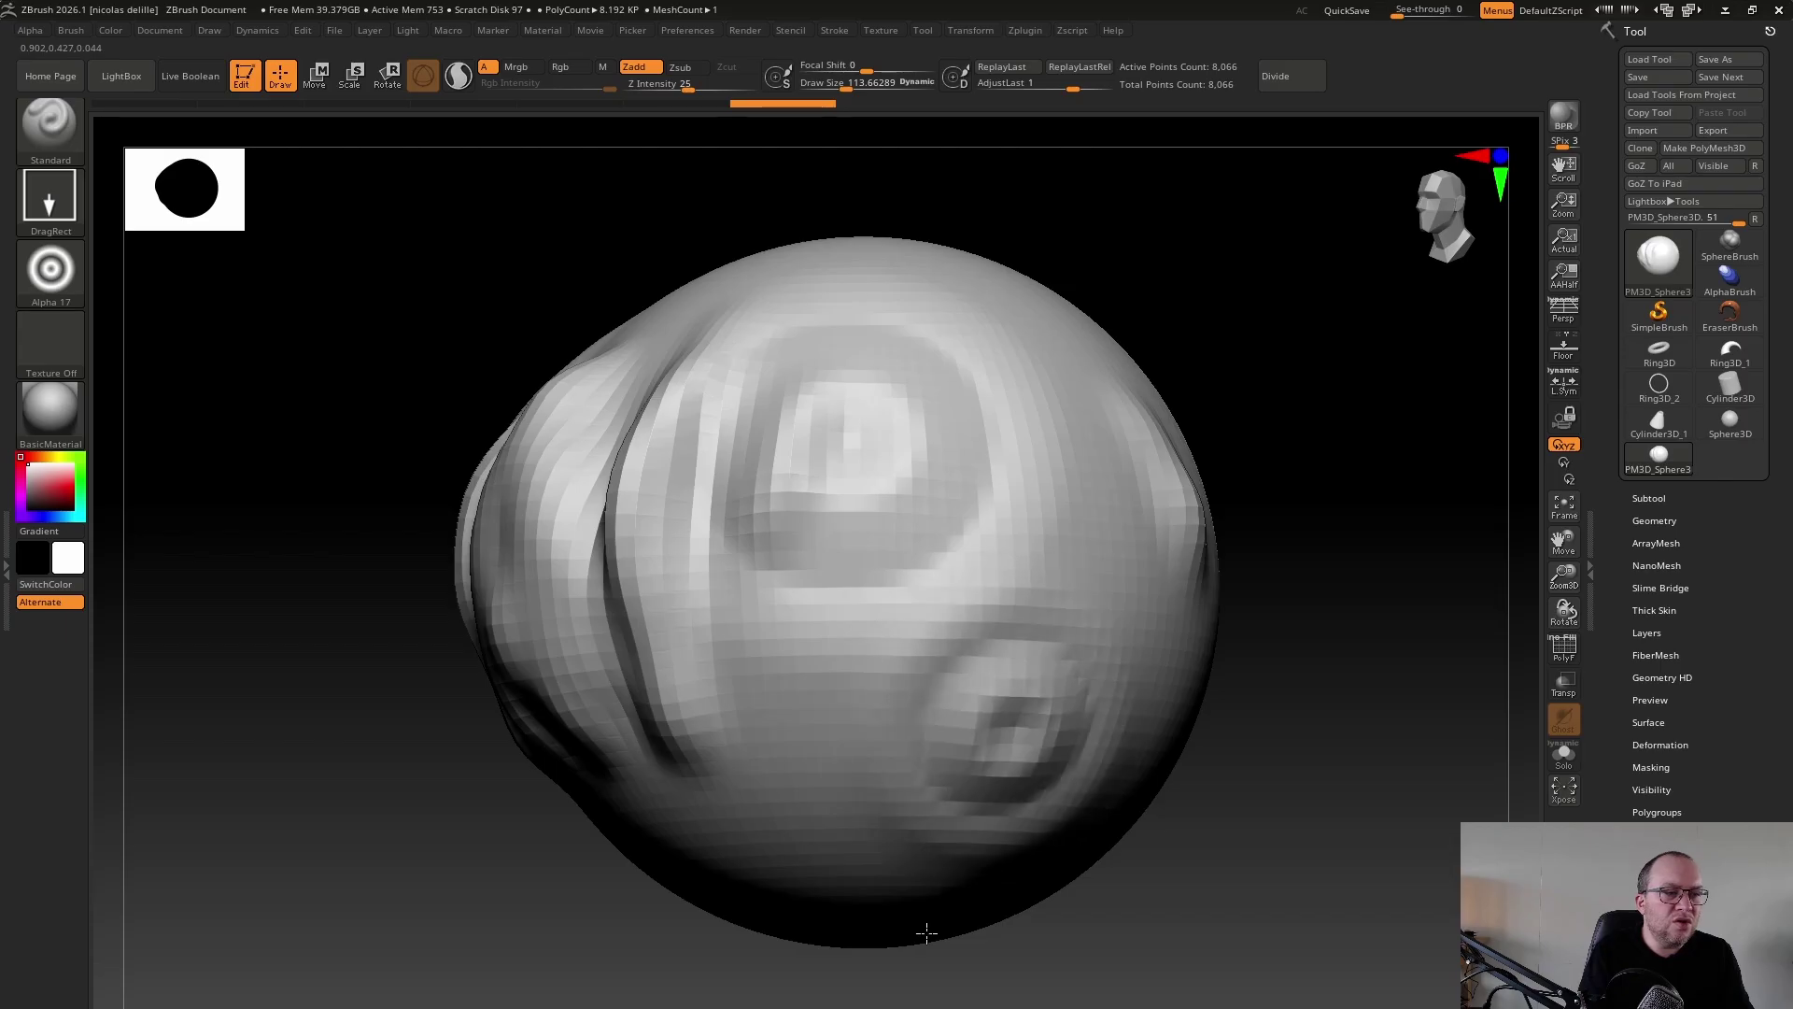
# Undo the stamped ring patterns and return the Standard brush to the Dots stroke with Alpha Off
pyautogui.moveTo(1376, 541); pyautogui.dragTo(1313, 520)
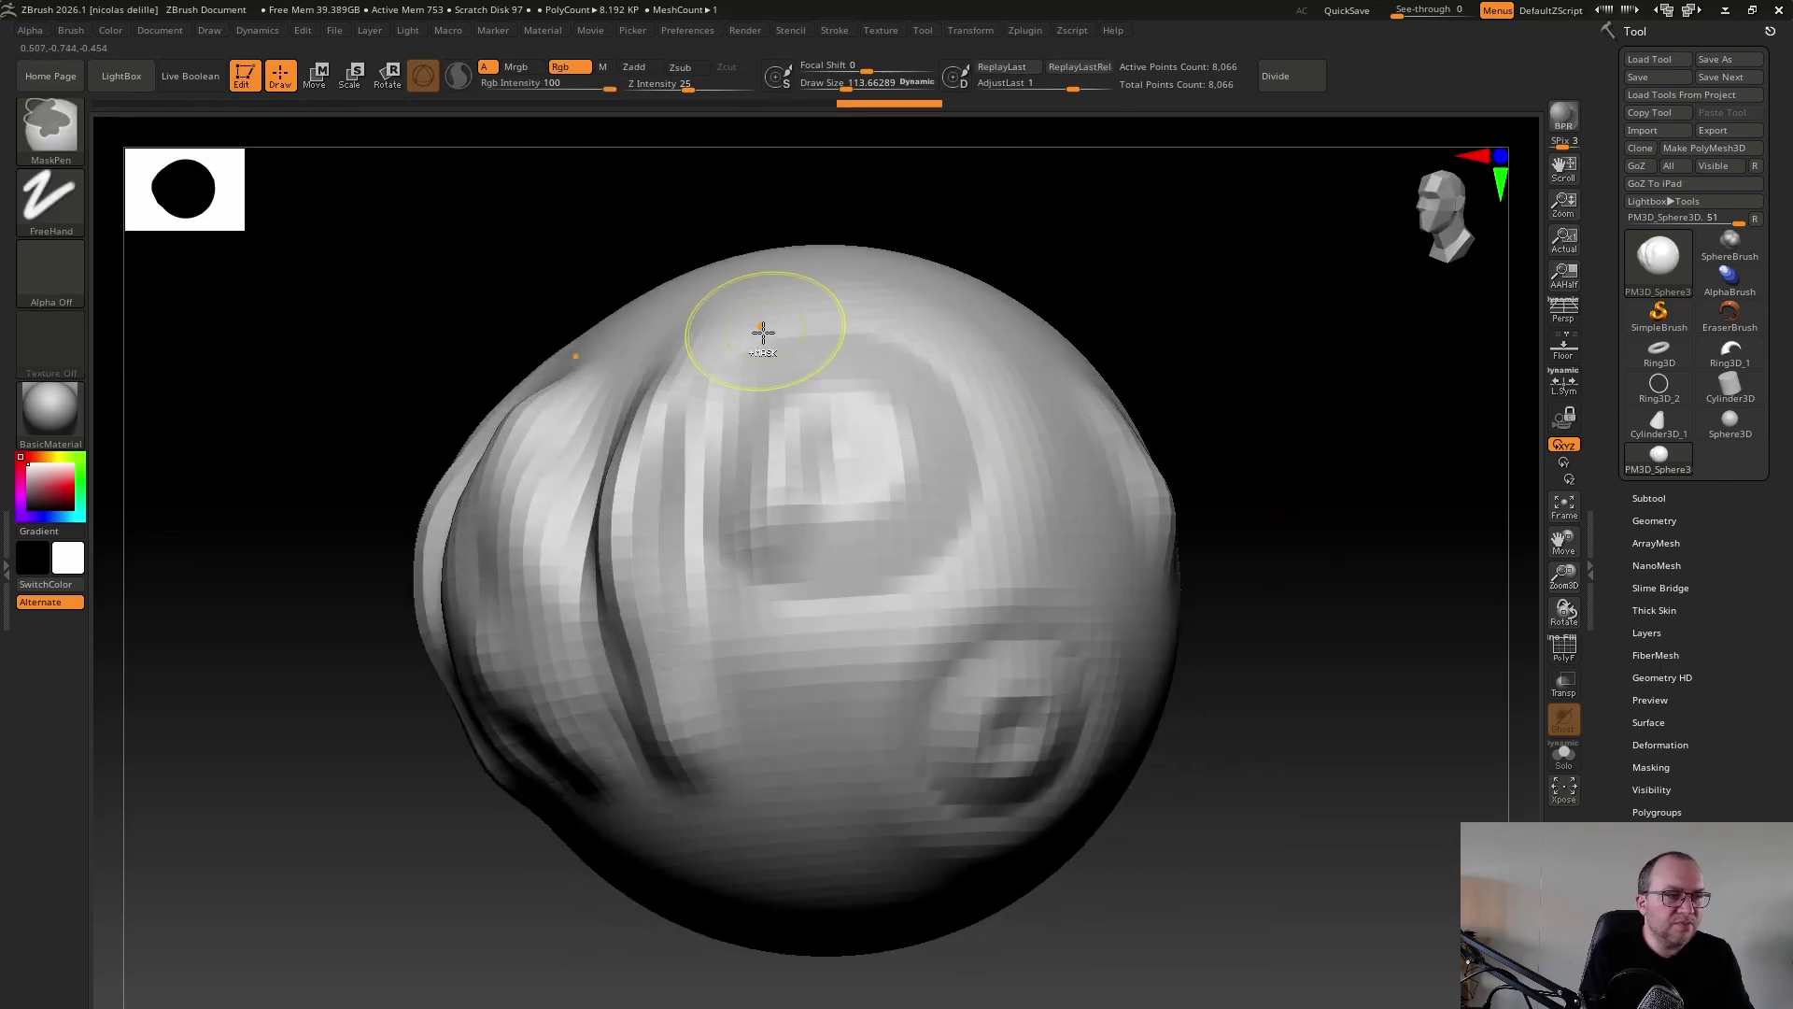
pyautogui.keyDown('shift'); pyautogui.moveTo(760, 336); pyautogui.dragTo(792, 352); pyautogui.keyUp('shift')
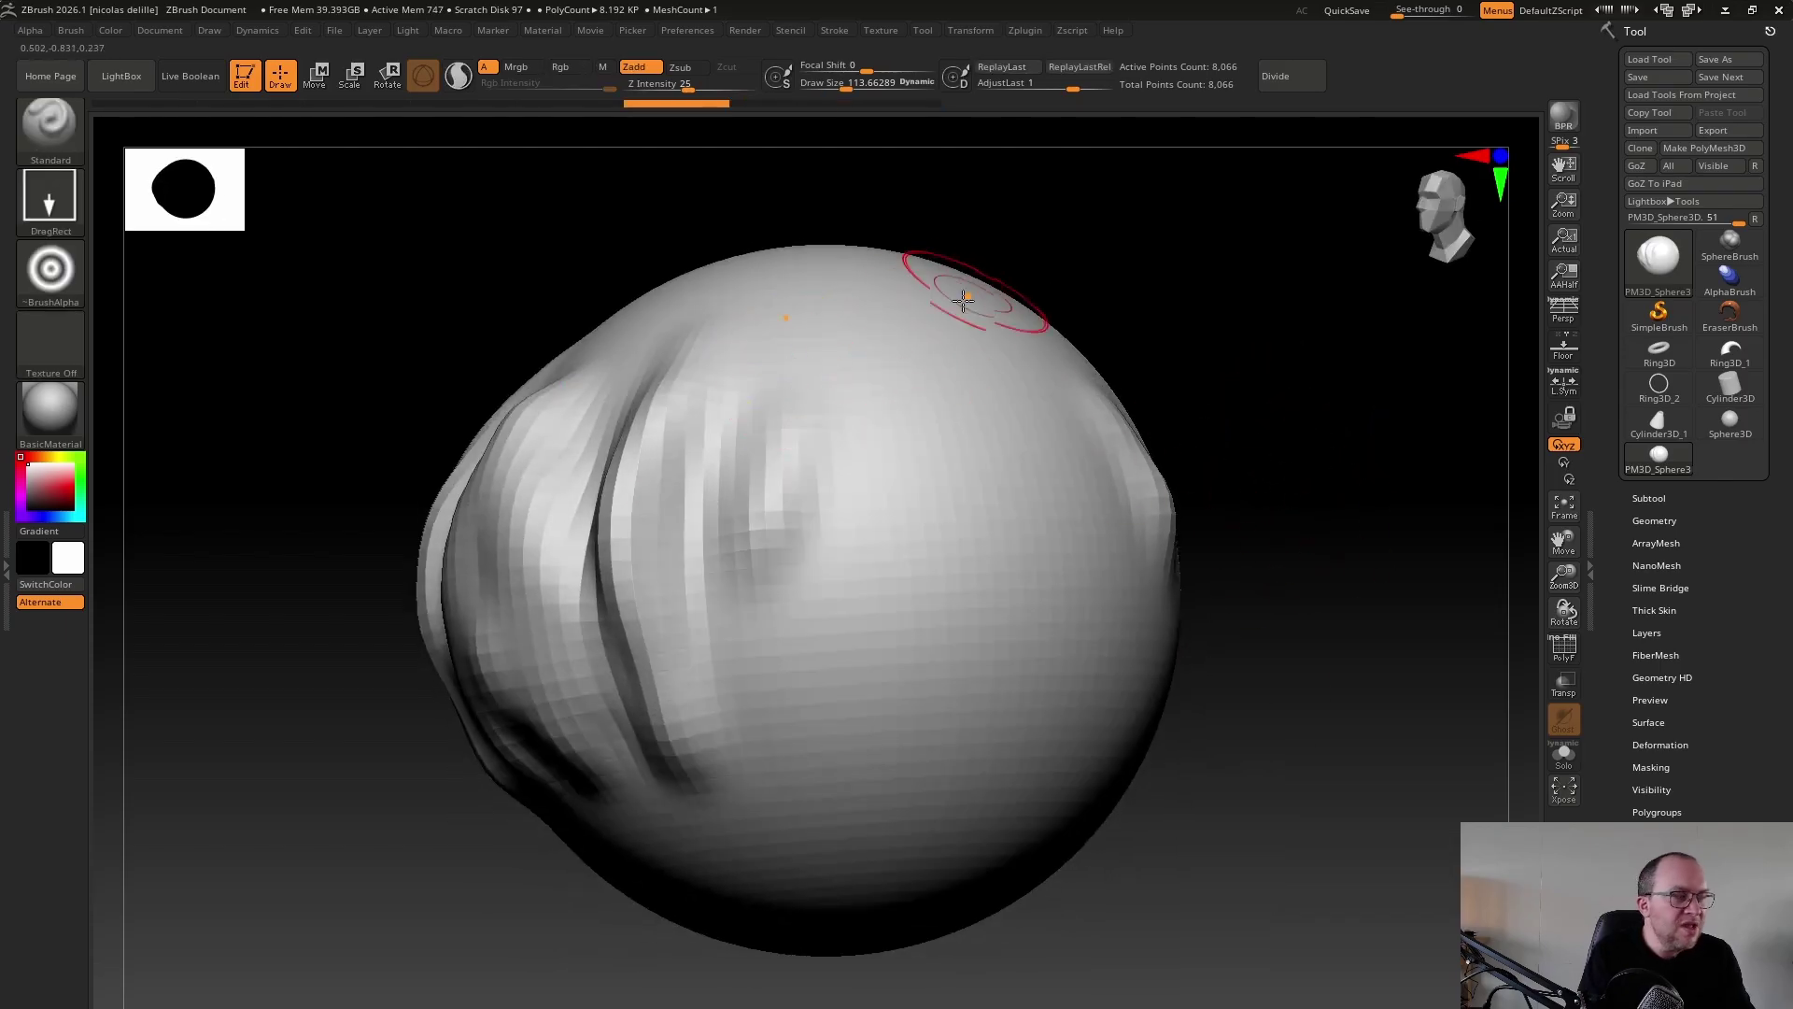
pyautogui.click(58, 206)
pyautogui.click(144, 215)
pyautogui.click(43, 291)
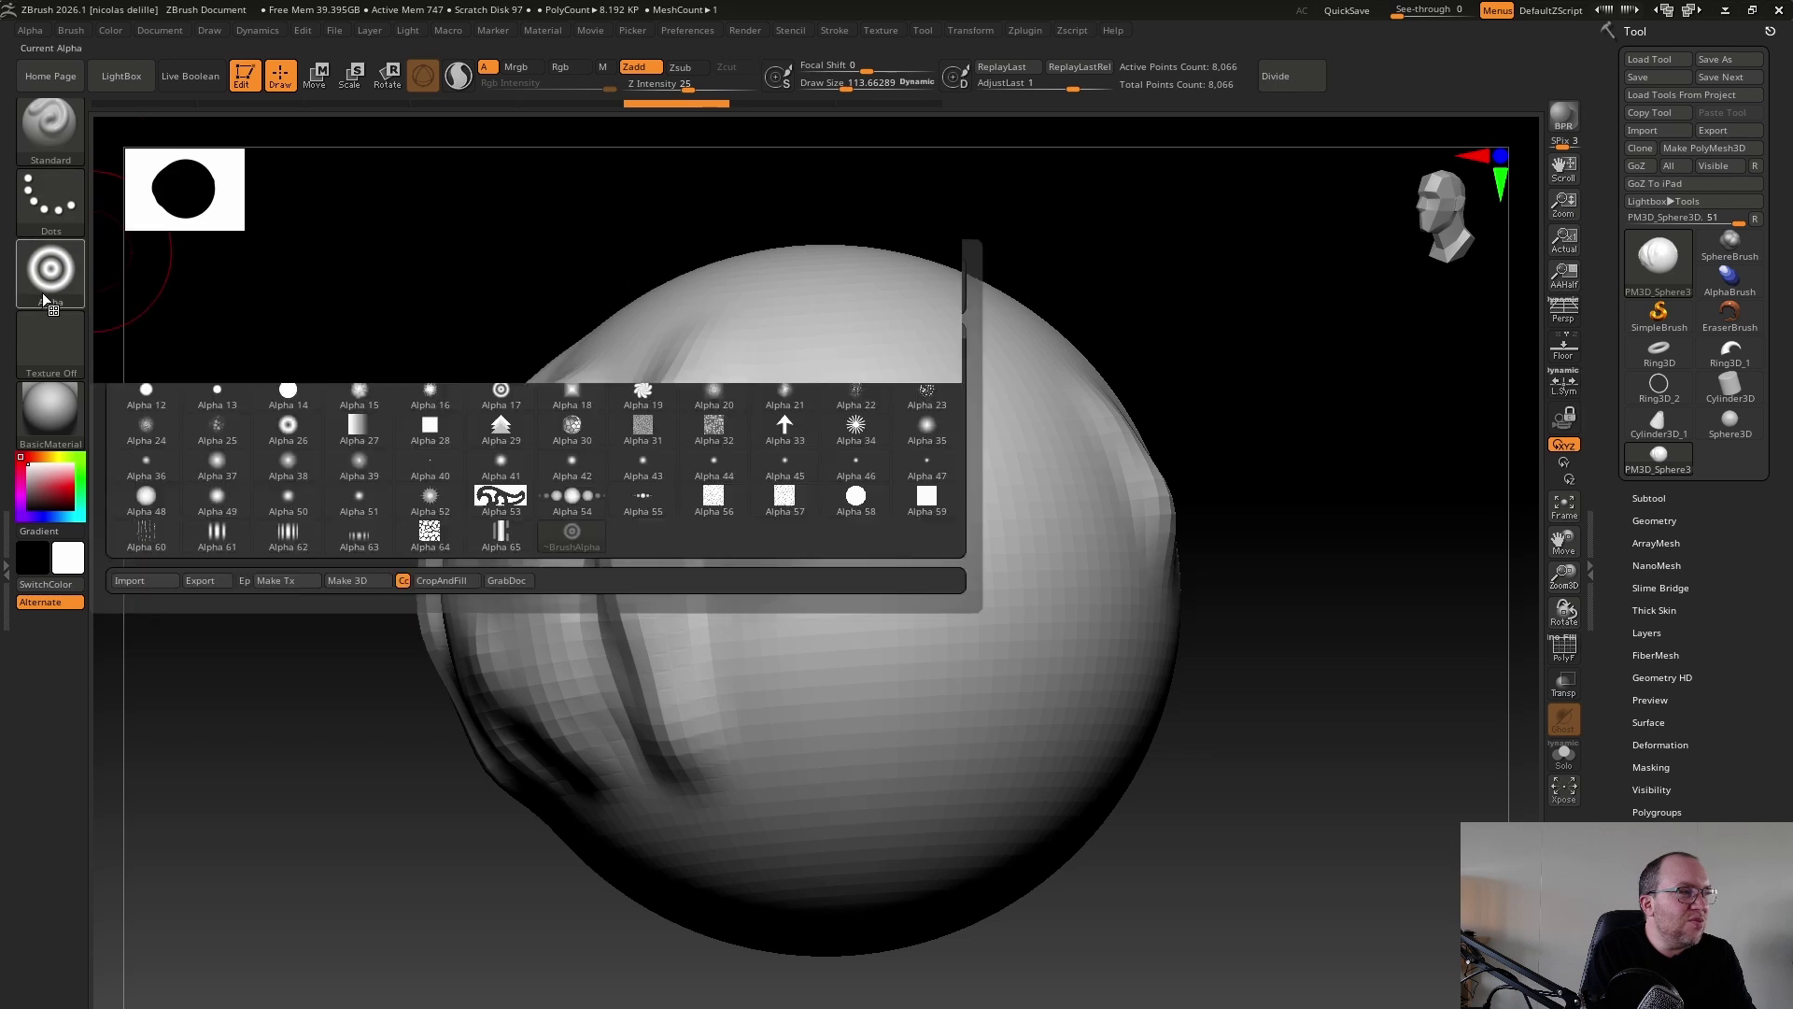
pyautogui.click(138, 295)
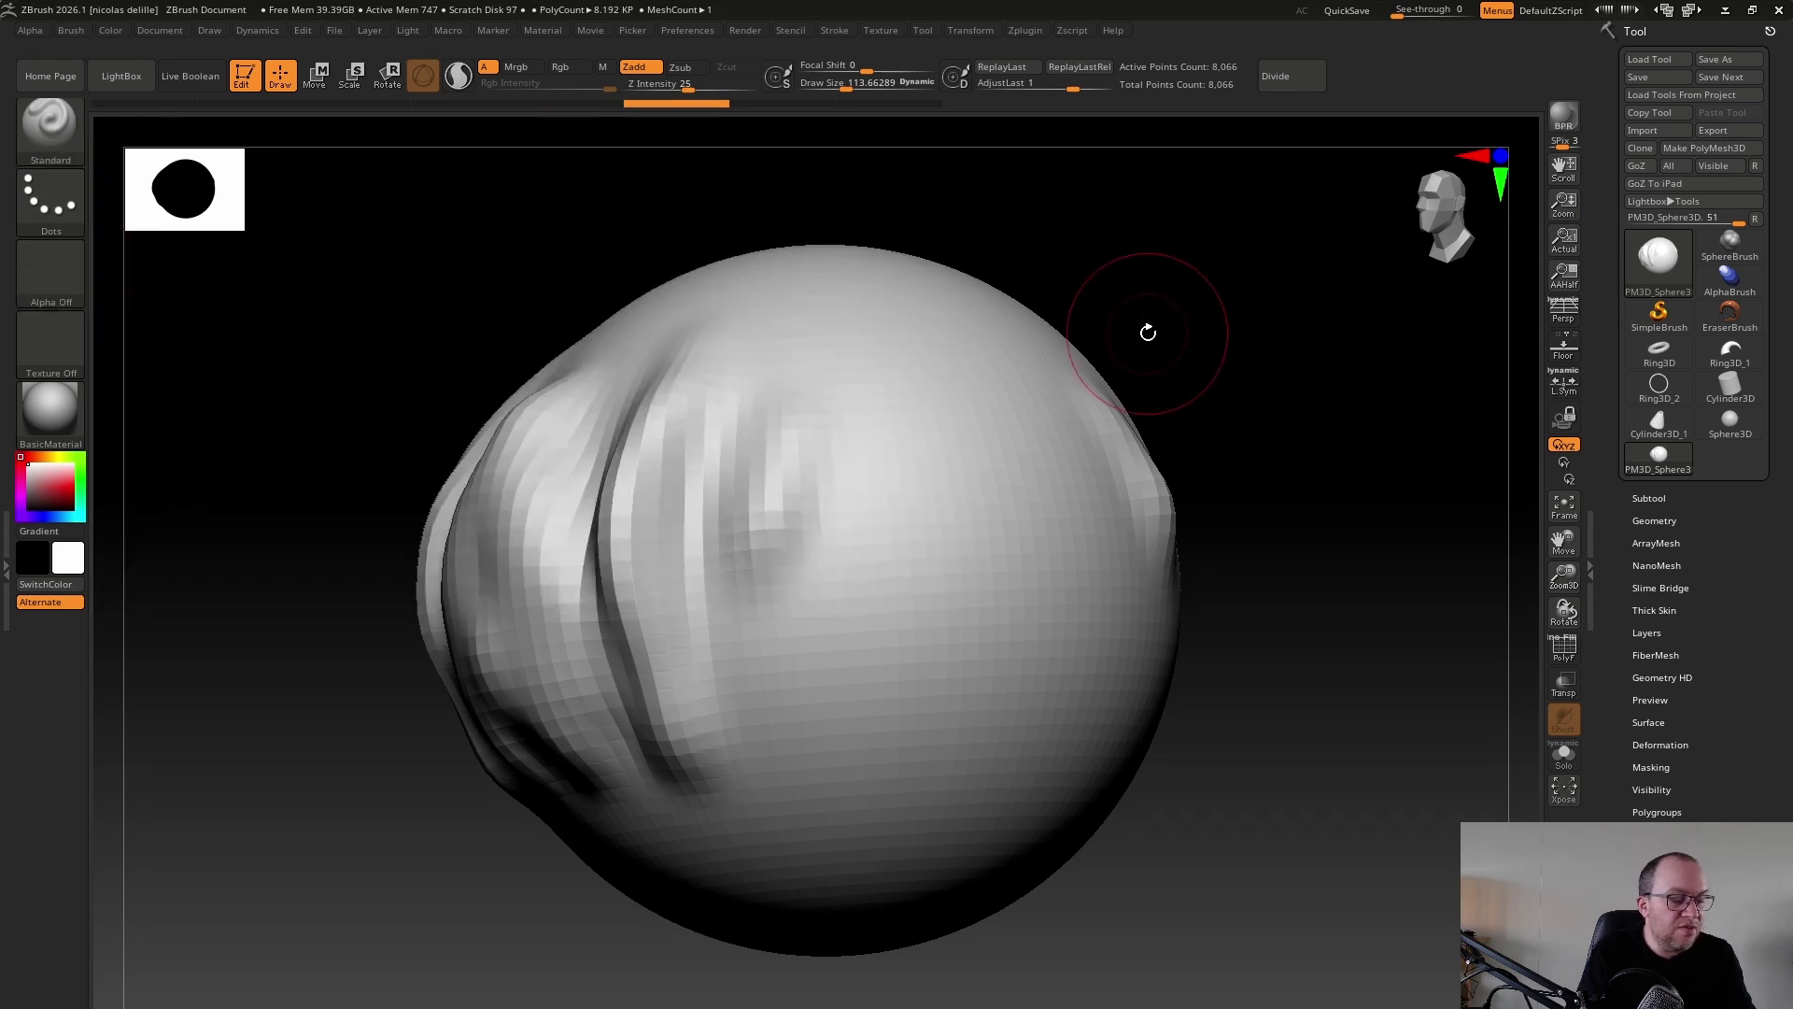
# Select the Move brush and enlarge its draw size to about 412
pyautogui.press('b')
pyautogui.press('m')
pyautogui.press('v')
pyautogui.moveTo(1220, 305); pyautogui.dragTo(1220, 324)
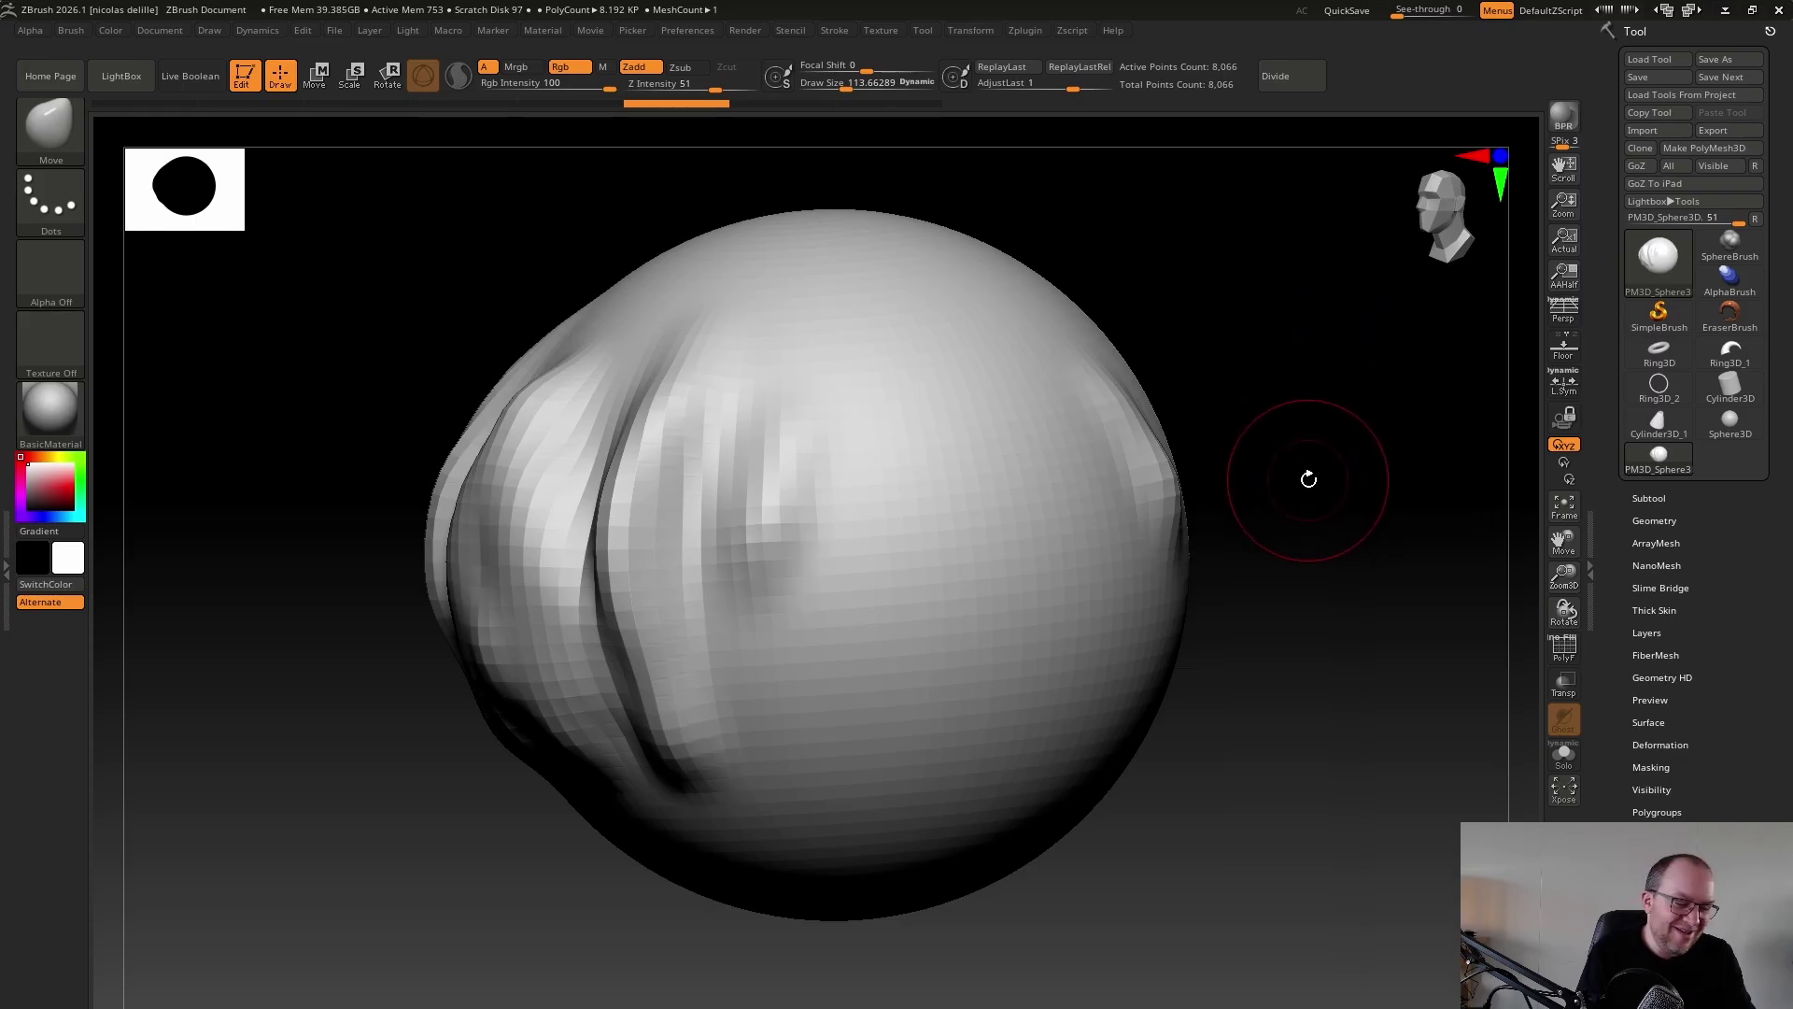
pyautogui.press('s')
pyautogui.moveTo(1311, 483); pyautogui.dragTo(1382, 481)
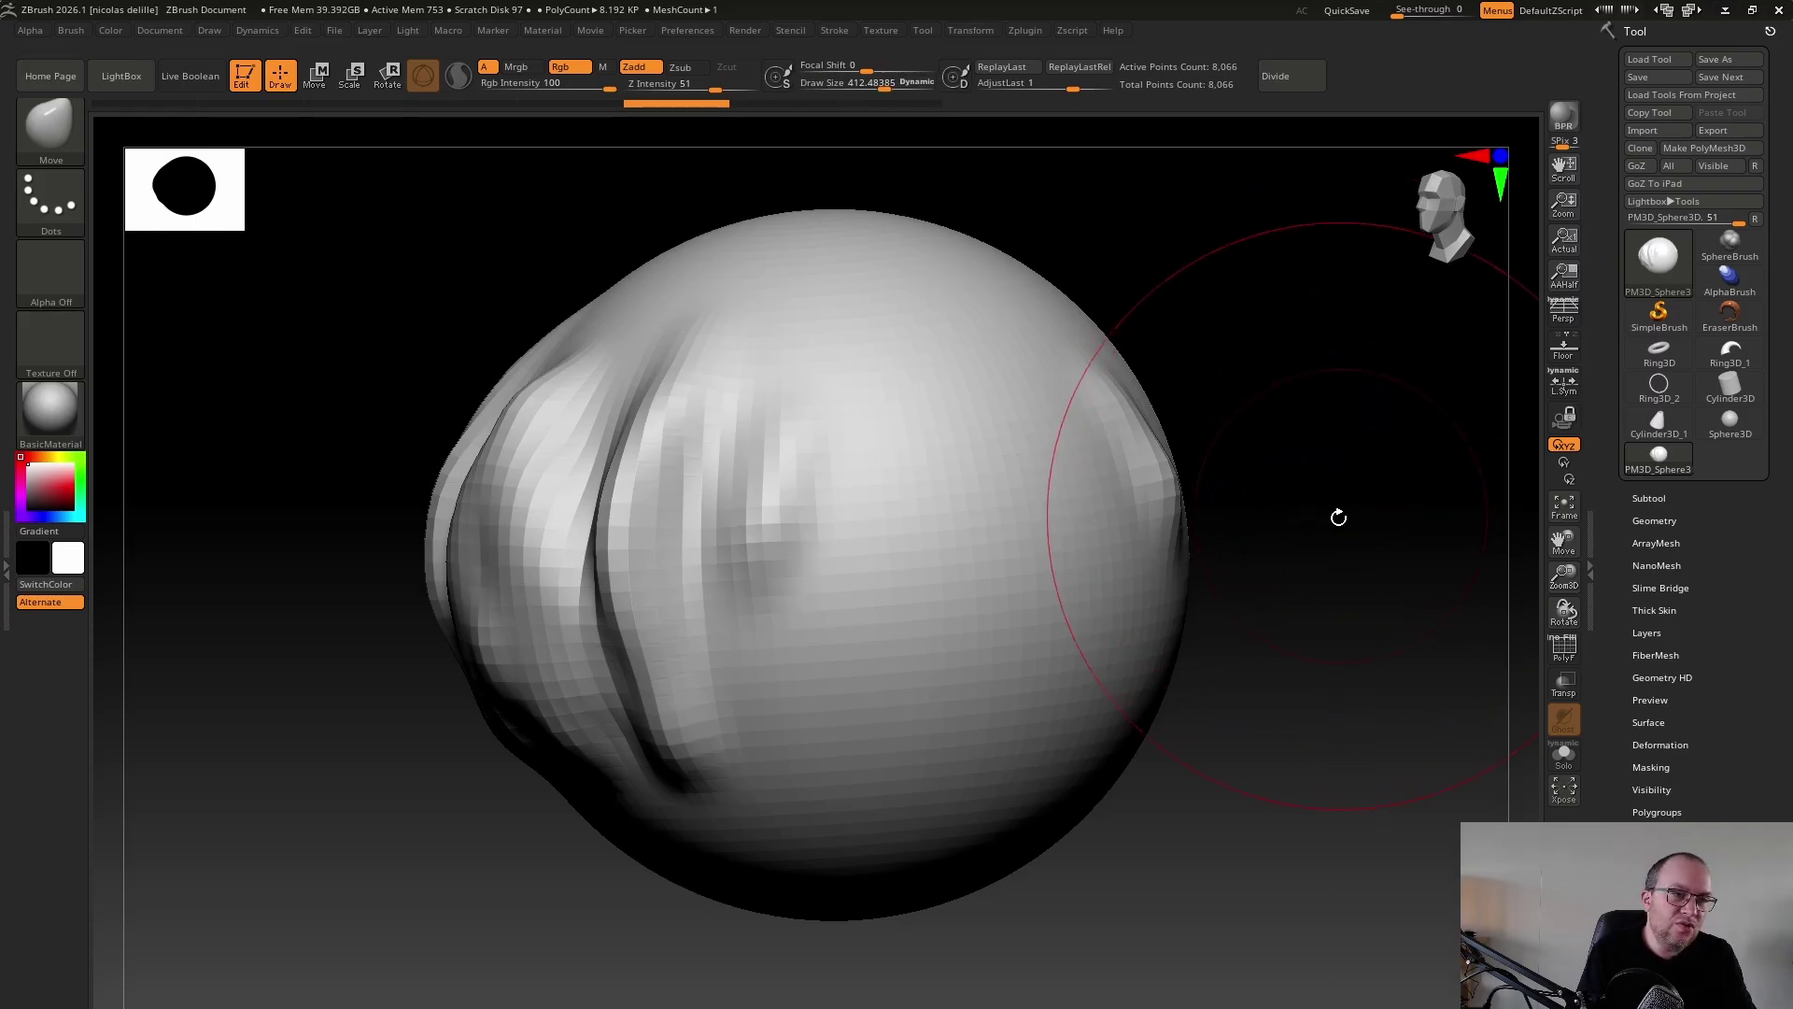
# Pull the back of the sphere upward and outward into large mirrored lobes with the Move brush, checking the shape from behind
pyautogui.keyDown('ctrl'); pyautogui.moveTo(1341, 513); pyautogui.dragTo(1230, 413, button='right'); pyautogui.keyUp('ctrl')
pyautogui.press('b')
pyautogui.press('m')
pyautogui.press('v')
pyautogui.moveTo(1074, 505); pyautogui.dragTo(1232, 292)
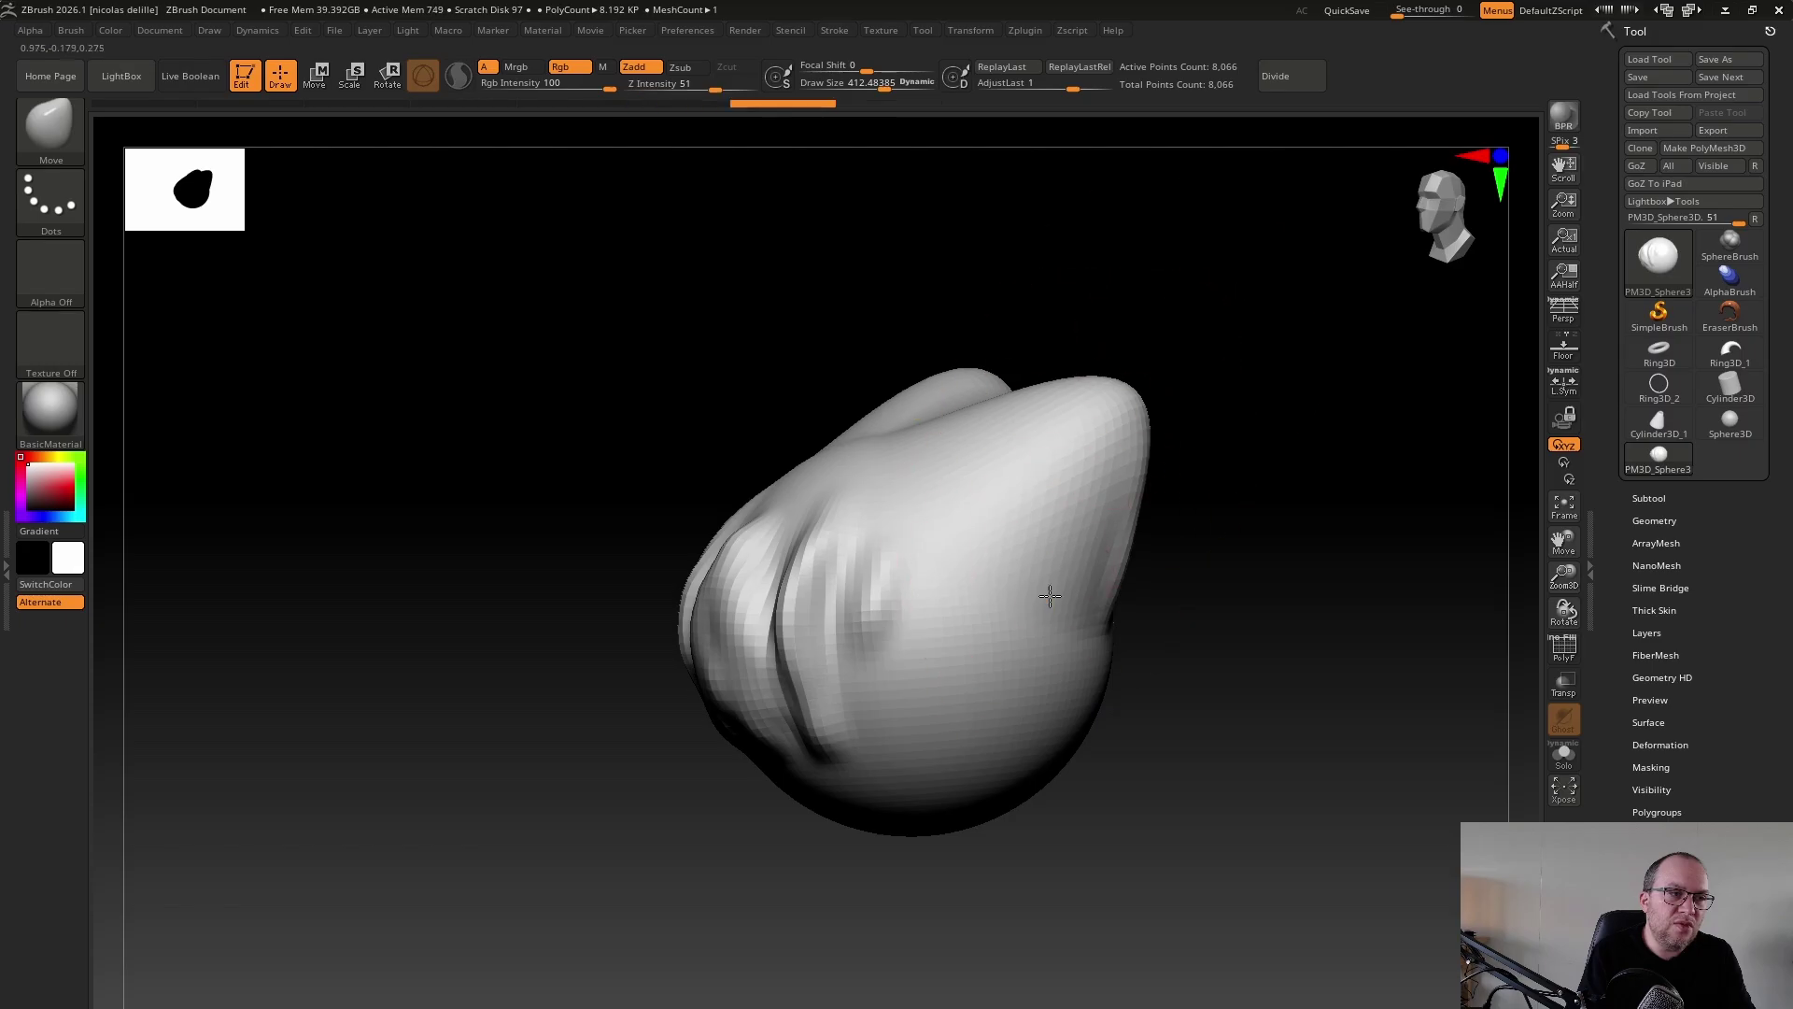
pyautogui.moveTo(1049, 593)
pyautogui.mouseDown()
pyautogui.moveTo(1120, 472)
pyautogui.moveTo(1156, 473)
pyautogui.mouseUp()
pyautogui.moveTo(1144, 570)
pyautogui.mouseDown()
pyautogui.moveTo(1084, 641)
pyautogui.moveTo(1016, 827)
pyautogui.mouseUp()
pyautogui.keyDown('ctrl'); pyautogui.moveTo(1156, 748); pyautogui.dragTo(1105, 654, button='right'); pyautogui.keyUp('ctrl')
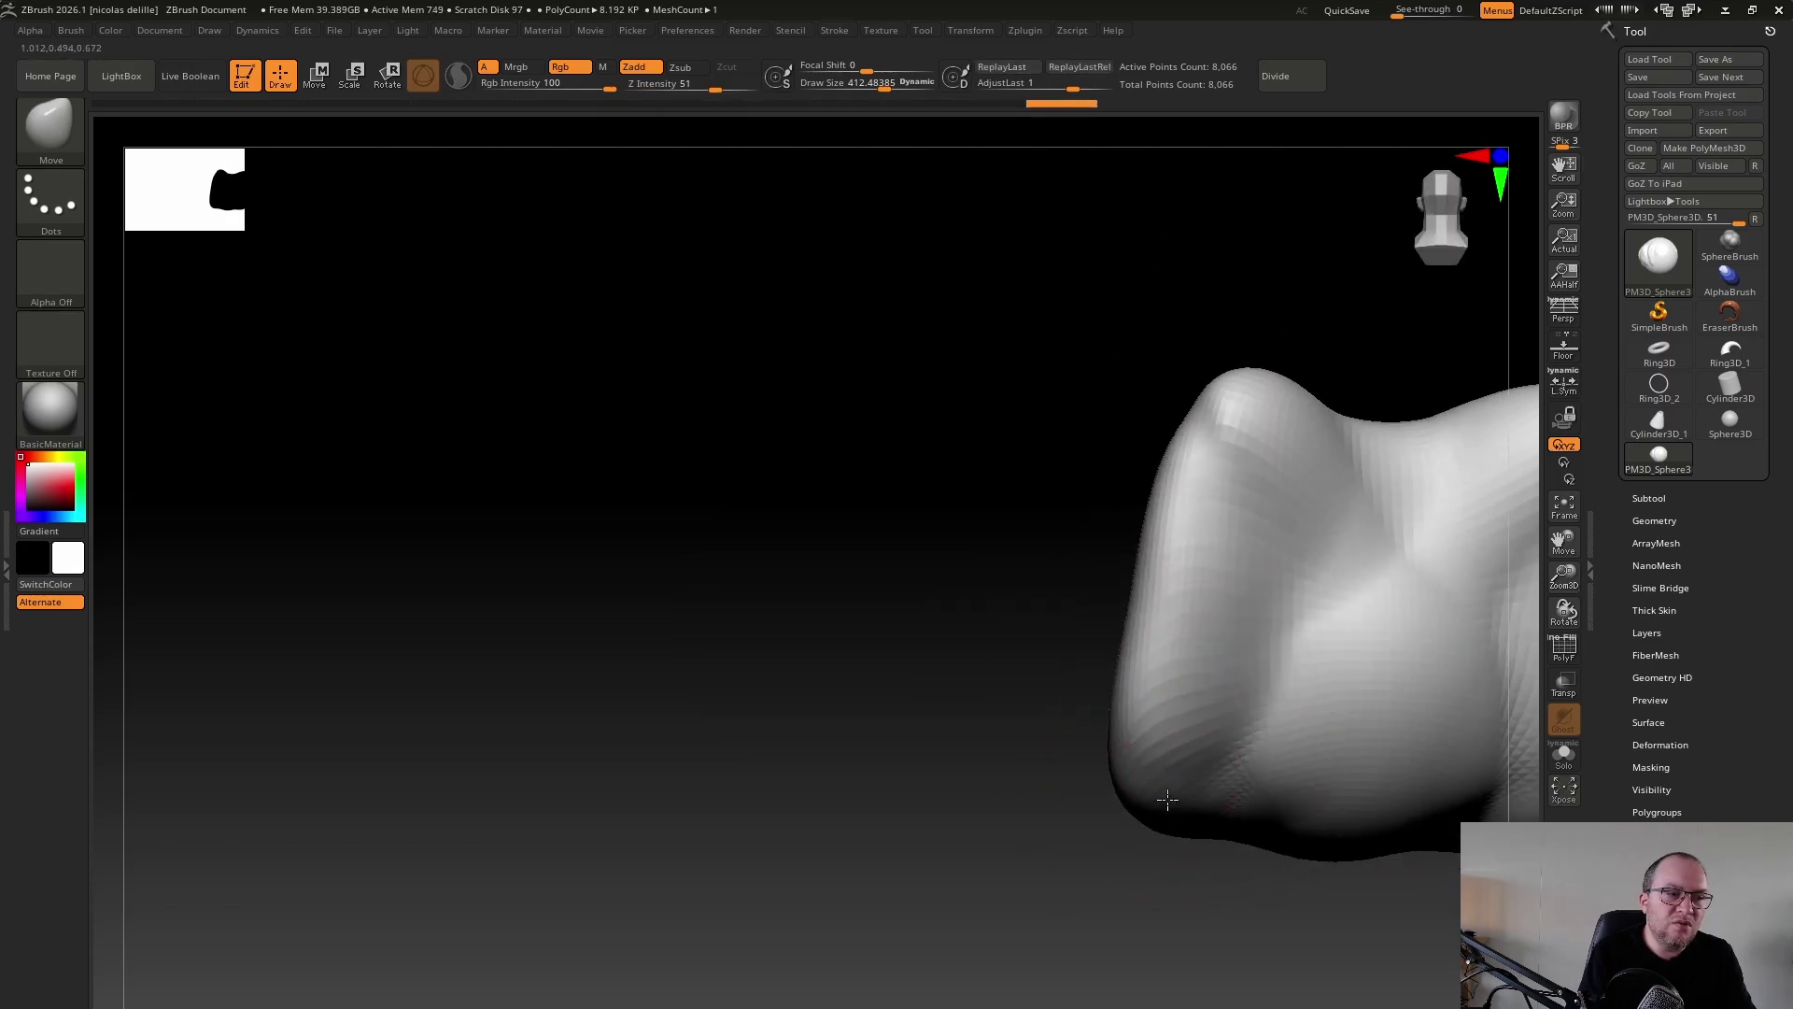
pyautogui.moveTo(1105, 561)
pyautogui.keyDown('ctrl'); pyautogui.mouseDown(button='right')
pyautogui.moveTo(1112, 598)
pyautogui.moveTo(1121, 581)
pyautogui.mouseUp(button='right'); pyautogui.keyUp('ctrl')
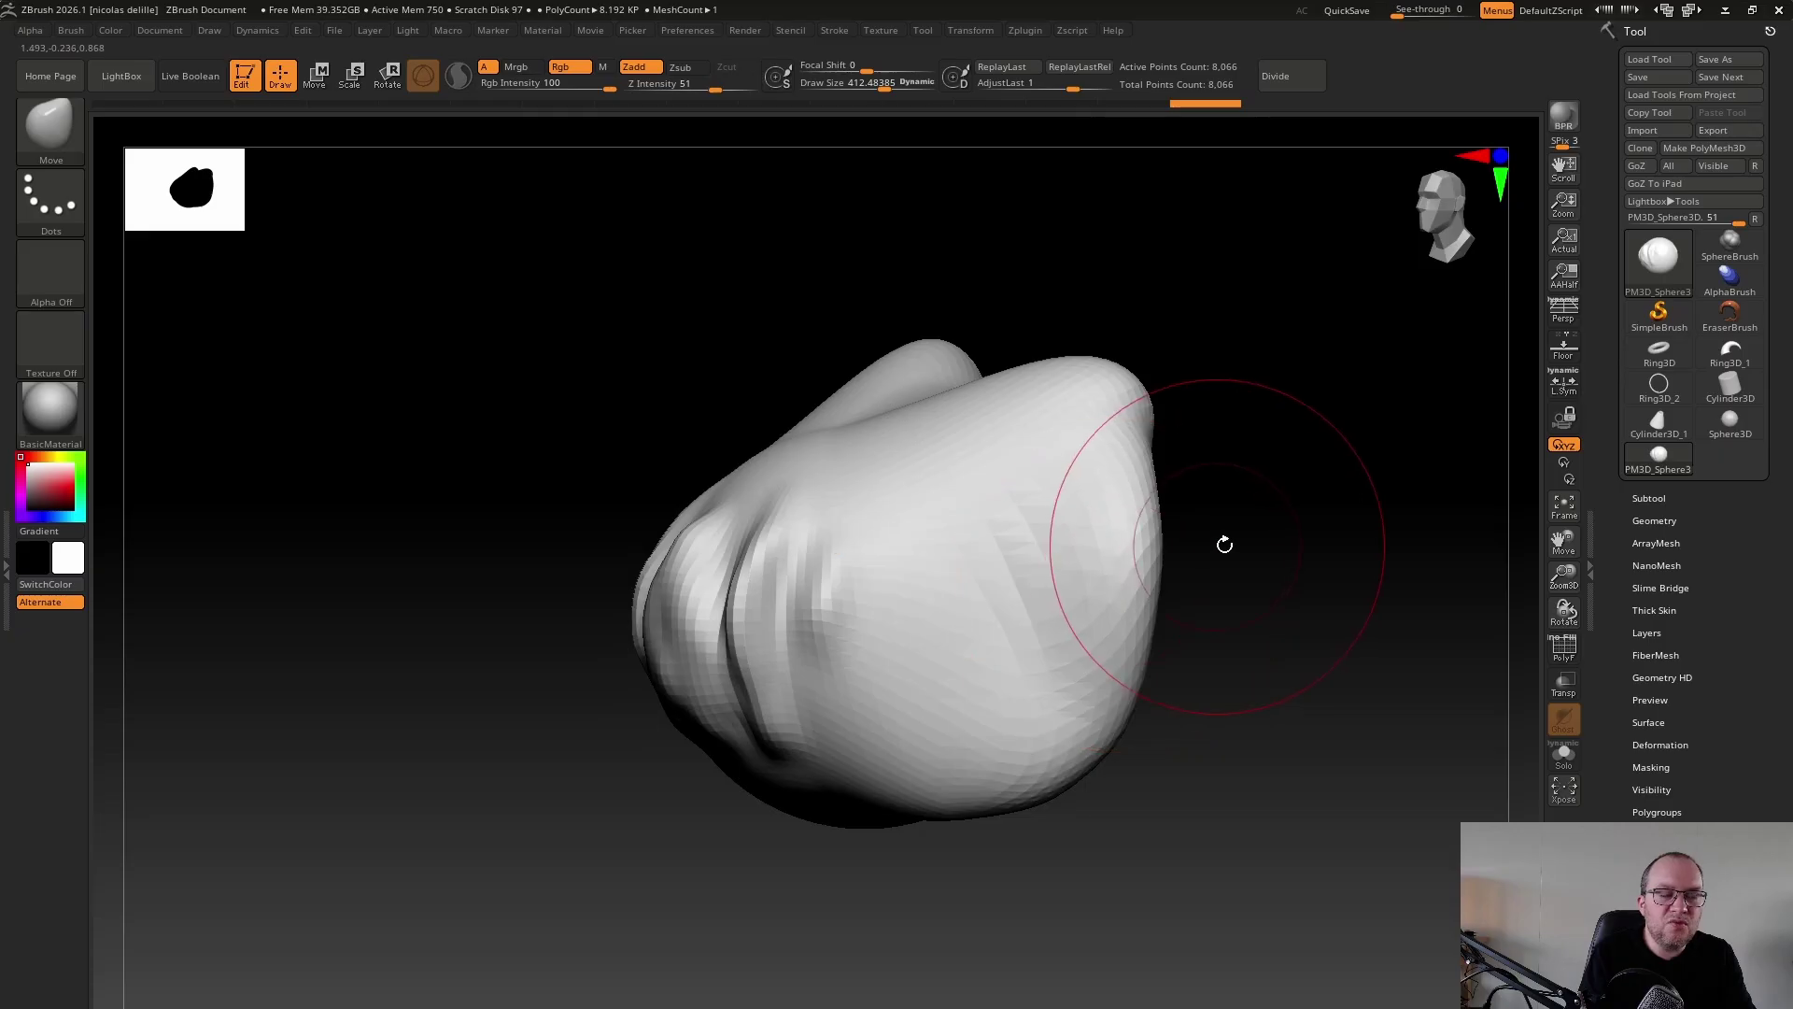
# Build up a raised oval patch on the sphere's side with the ClayBuildup brush at a draw size of about 109
pyautogui.press('ctrl')
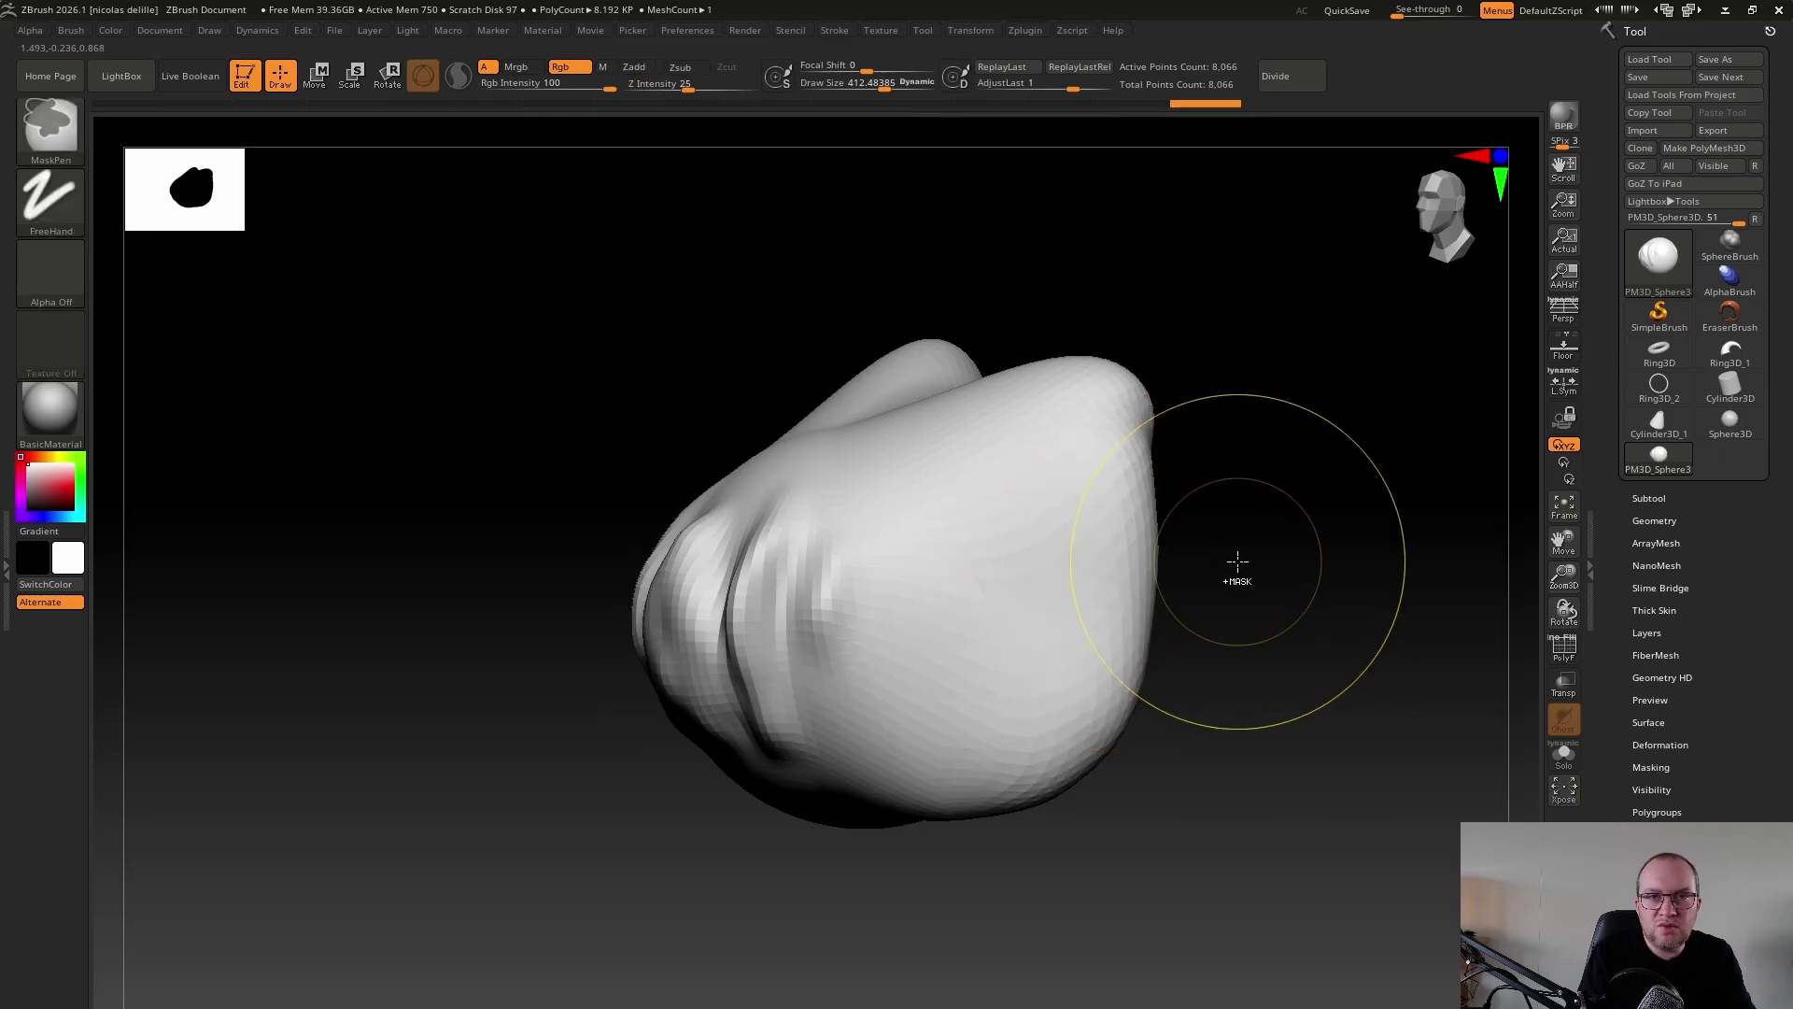
pyautogui.moveTo(1232, 558)
pyautogui.mouseDown(button='right')
pyautogui.moveTo(1161, 565)
pyautogui.moveTo(1268, 560)
pyautogui.mouseUp(button='right')
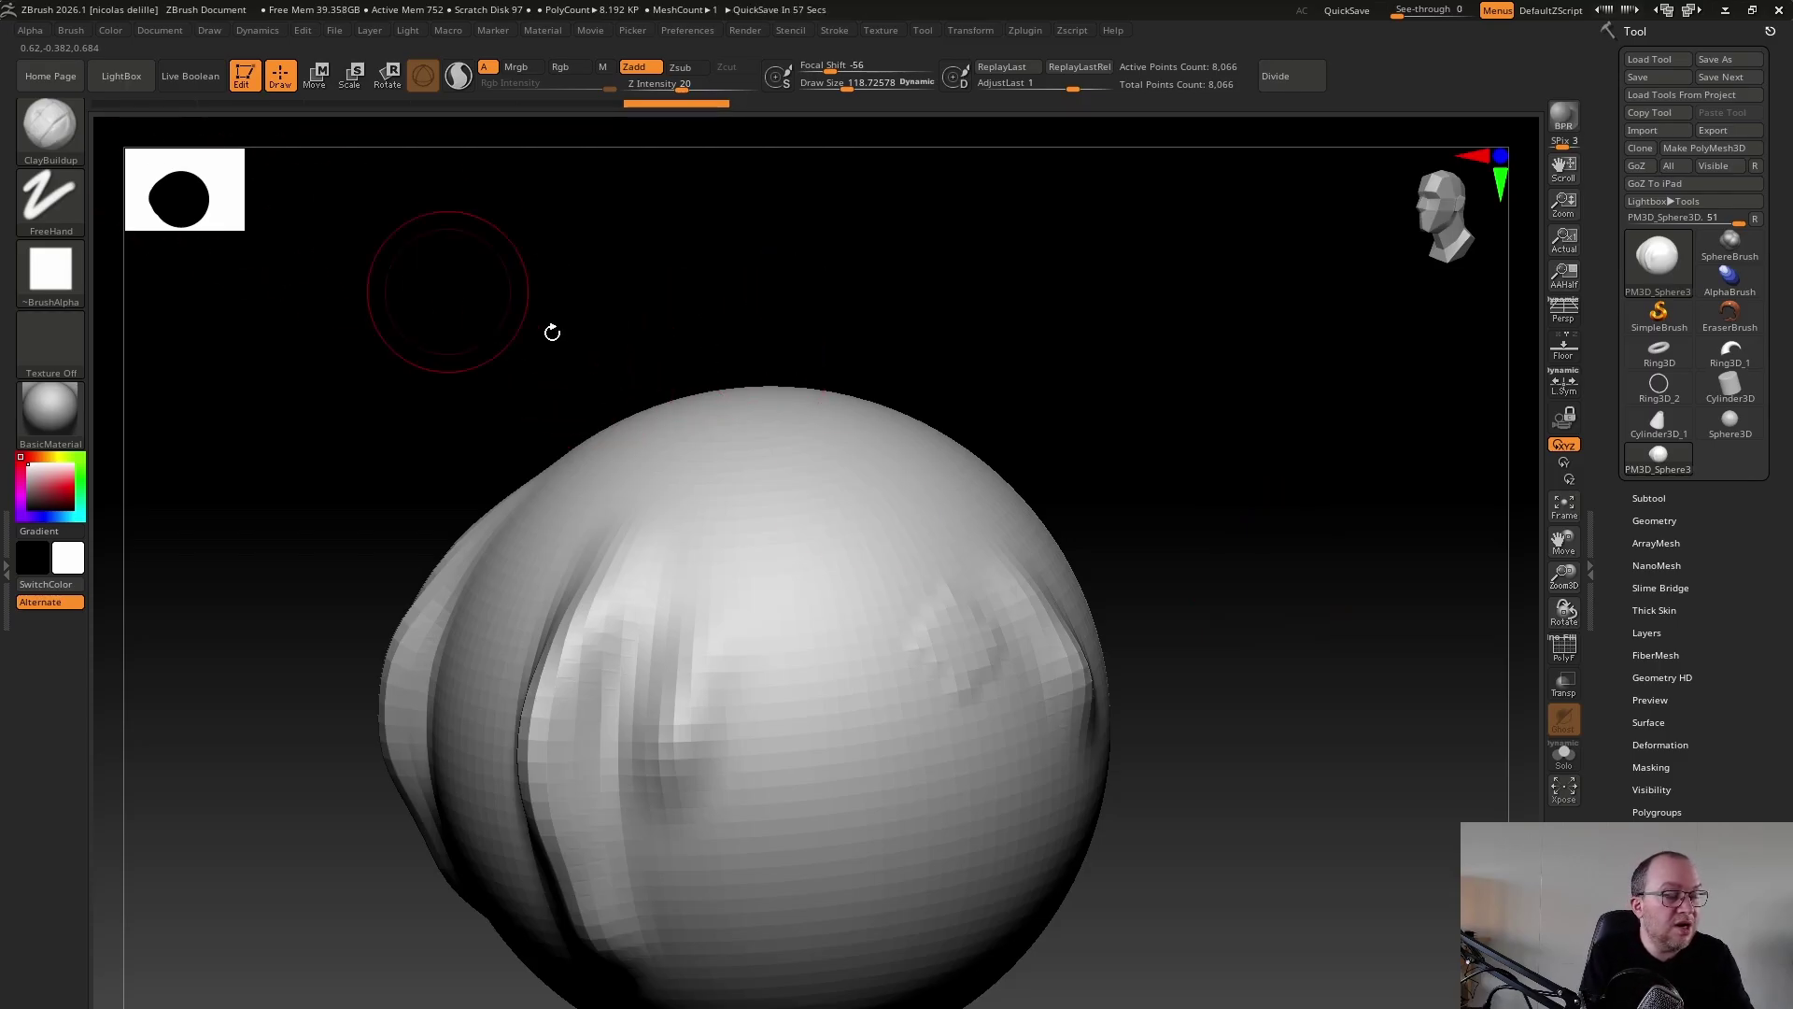
pyautogui.press('s')
pyautogui.moveTo(1188, 500); pyautogui.dragTo(1120, 488)
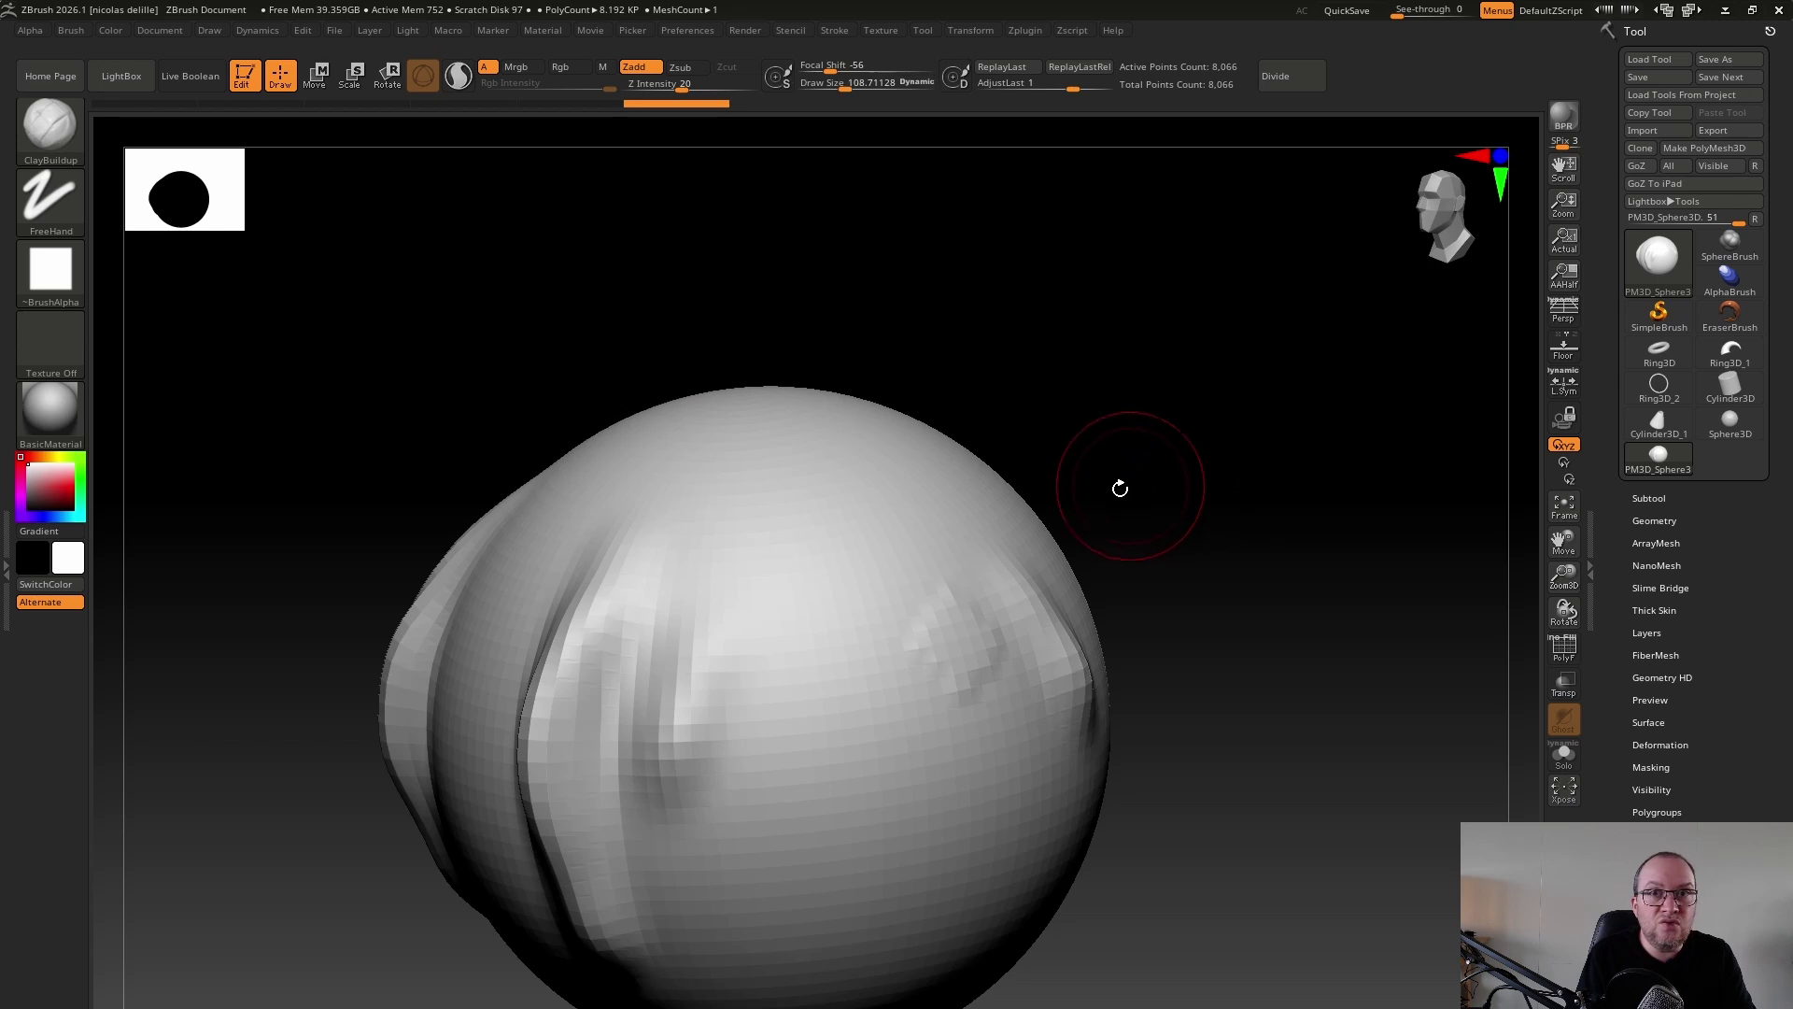
pyautogui.moveTo(900, 652)
pyautogui.mouseDown()
pyautogui.moveTo(840, 681)
pyautogui.moveTo(908, 548)
pyautogui.moveTo(820, 799)
pyautogui.moveTo(841, 700)
pyautogui.moveTo(912, 672)
pyautogui.moveTo(859, 776)
pyautogui.moveTo(911, 770)
pyautogui.moveTo(872, 548)
pyautogui.moveTo(821, 523)
pyautogui.mouseUp()
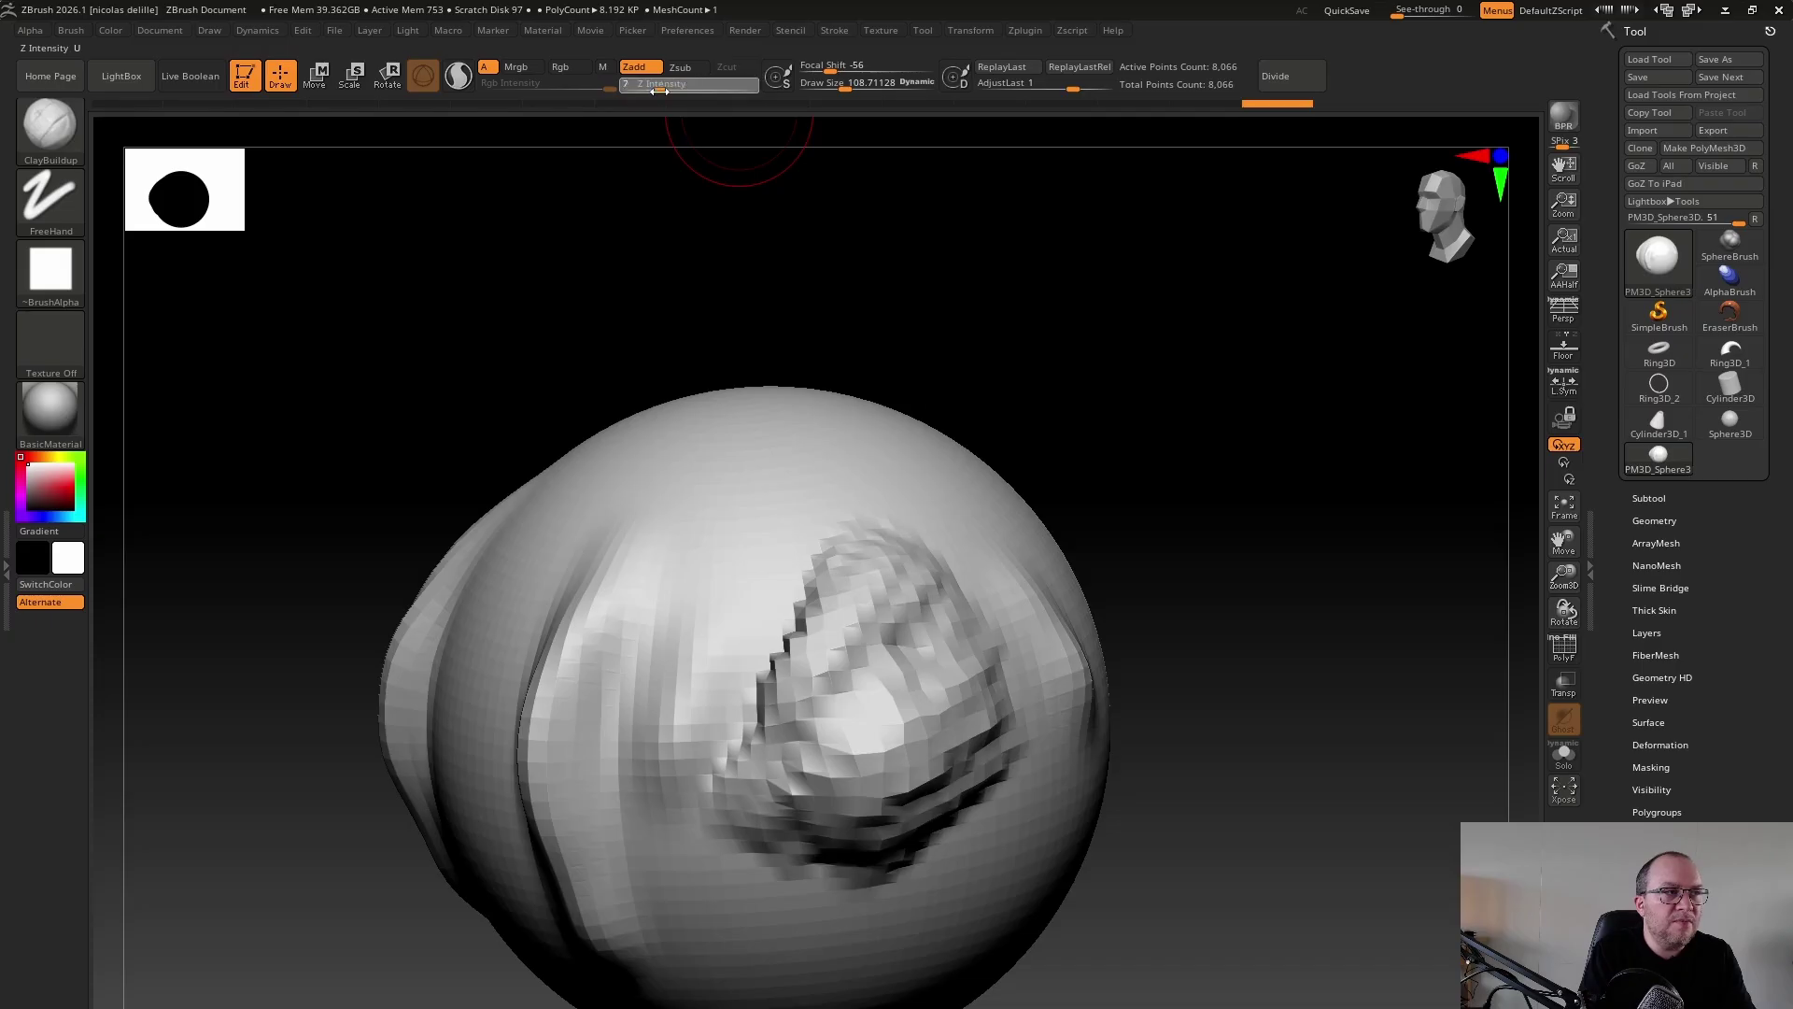
# Lower the ClayBuildup brush's Z Intensity to 6 and layer mirrored strokes over the top and back of the sphere
pyautogui.moveTo(1189, 411)
pyautogui.mouseDown()
pyautogui.moveTo(1308, 501)
pyautogui.moveTo(1303, 520)
pyautogui.mouseUp()
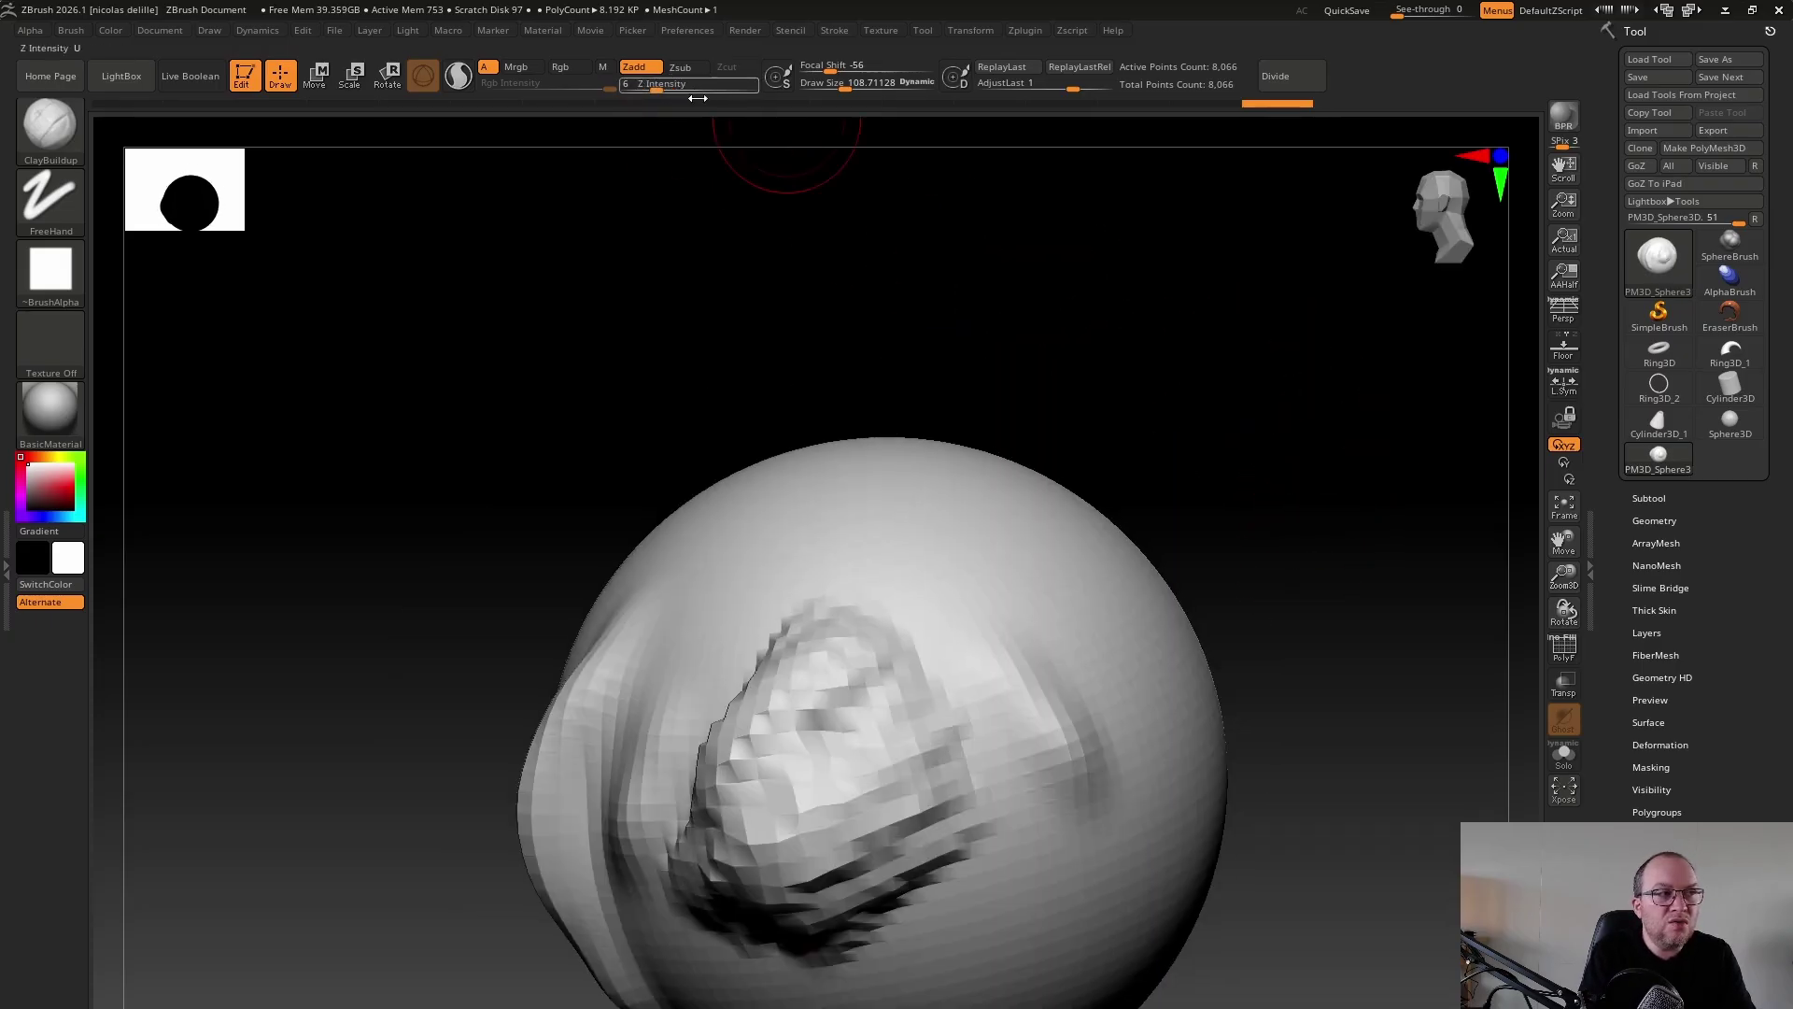
pyautogui.moveTo(1269, 405); pyautogui.dragTo(916, 484)
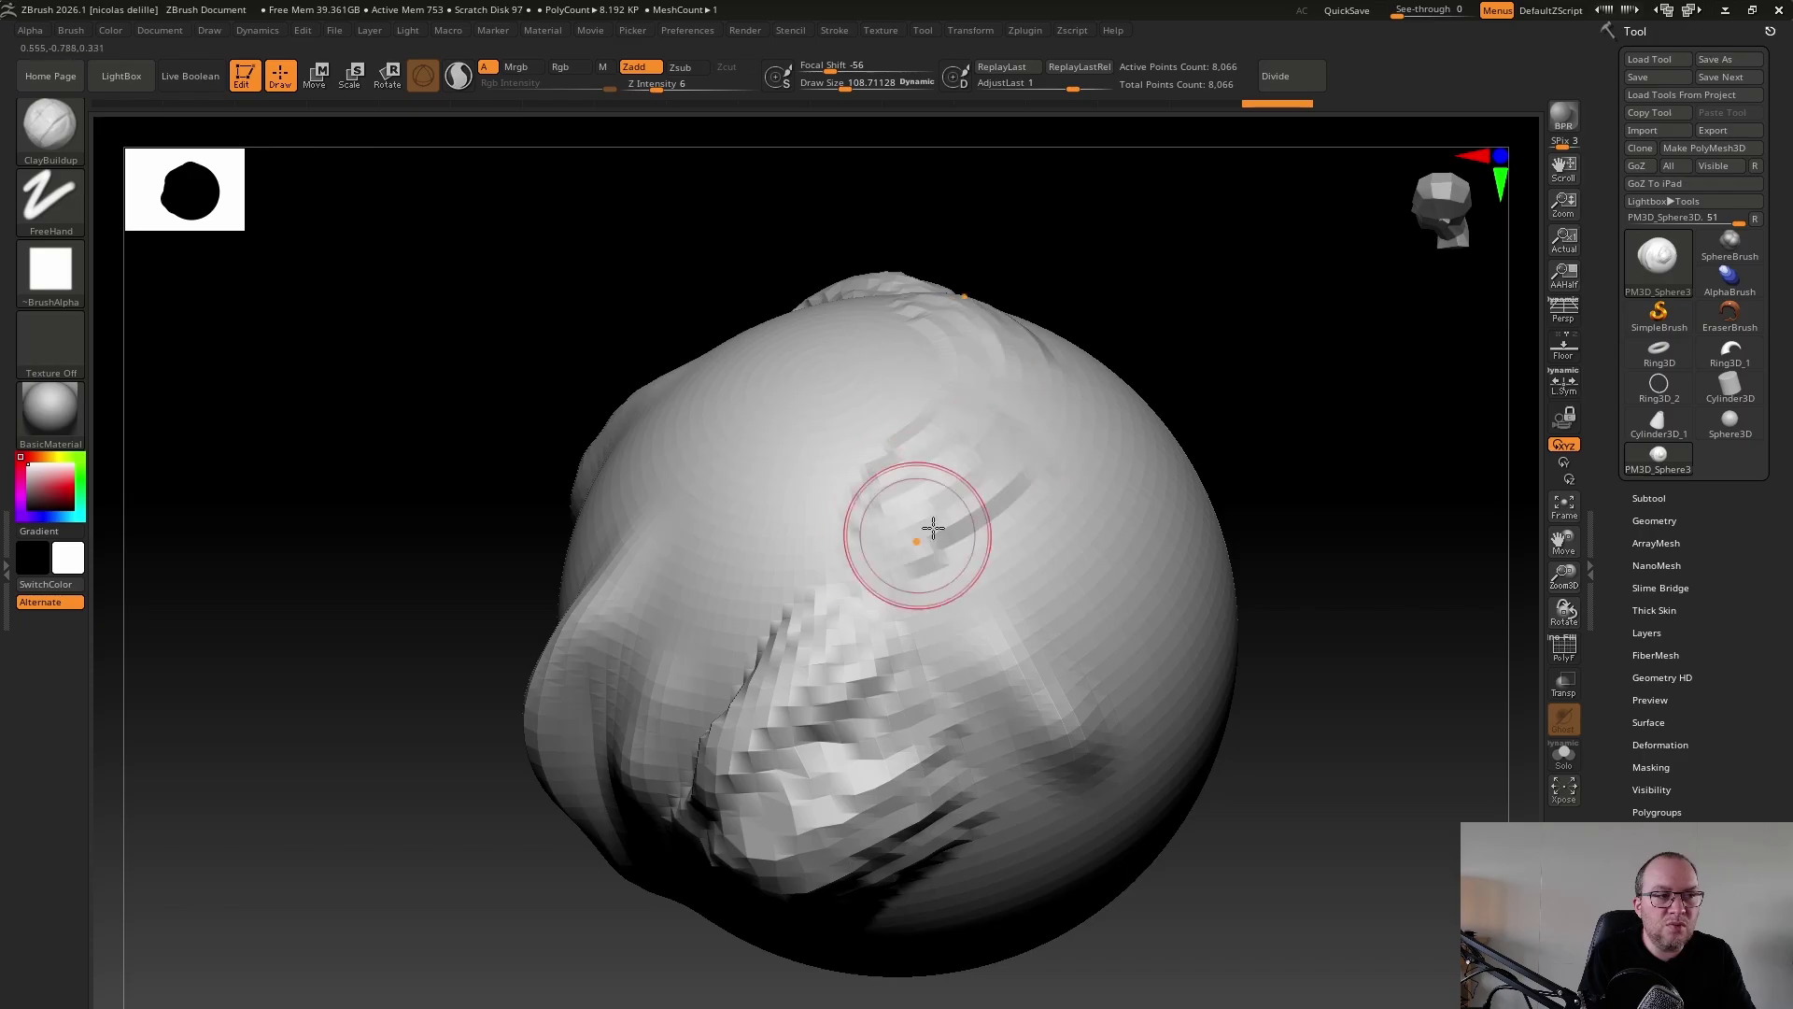
pyautogui.moveTo(1353, 533)
pyautogui.mouseDown()
pyautogui.moveTo(1353, 613)
pyautogui.moveTo(1289, 464)
pyautogui.moveTo(1009, 580)
pyautogui.moveTo(1077, 613)
pyautogui.moveTo(1004, 714)
pyautogui.mouseUp()
pyautogui.moveTo(1069, 597); pyautogui.dragTo(948, 696)
pyautogui.moveTo(1064, 565); pyautogui.dragTo(925, 677)
pyautogui.moveTo(1024, 523)
pyautogui.mouseDown()
pyautogui.moveTo(862, 695)
pyautogui.moveTo(889, 798)
pyautogui.mouseUp()
pyautogui.moveTo(981, 687); pyautogui.dragTo(1088, 565)
pyautogui.moveTo(1088, 565); pyautogui.dragTo(1111, 715)
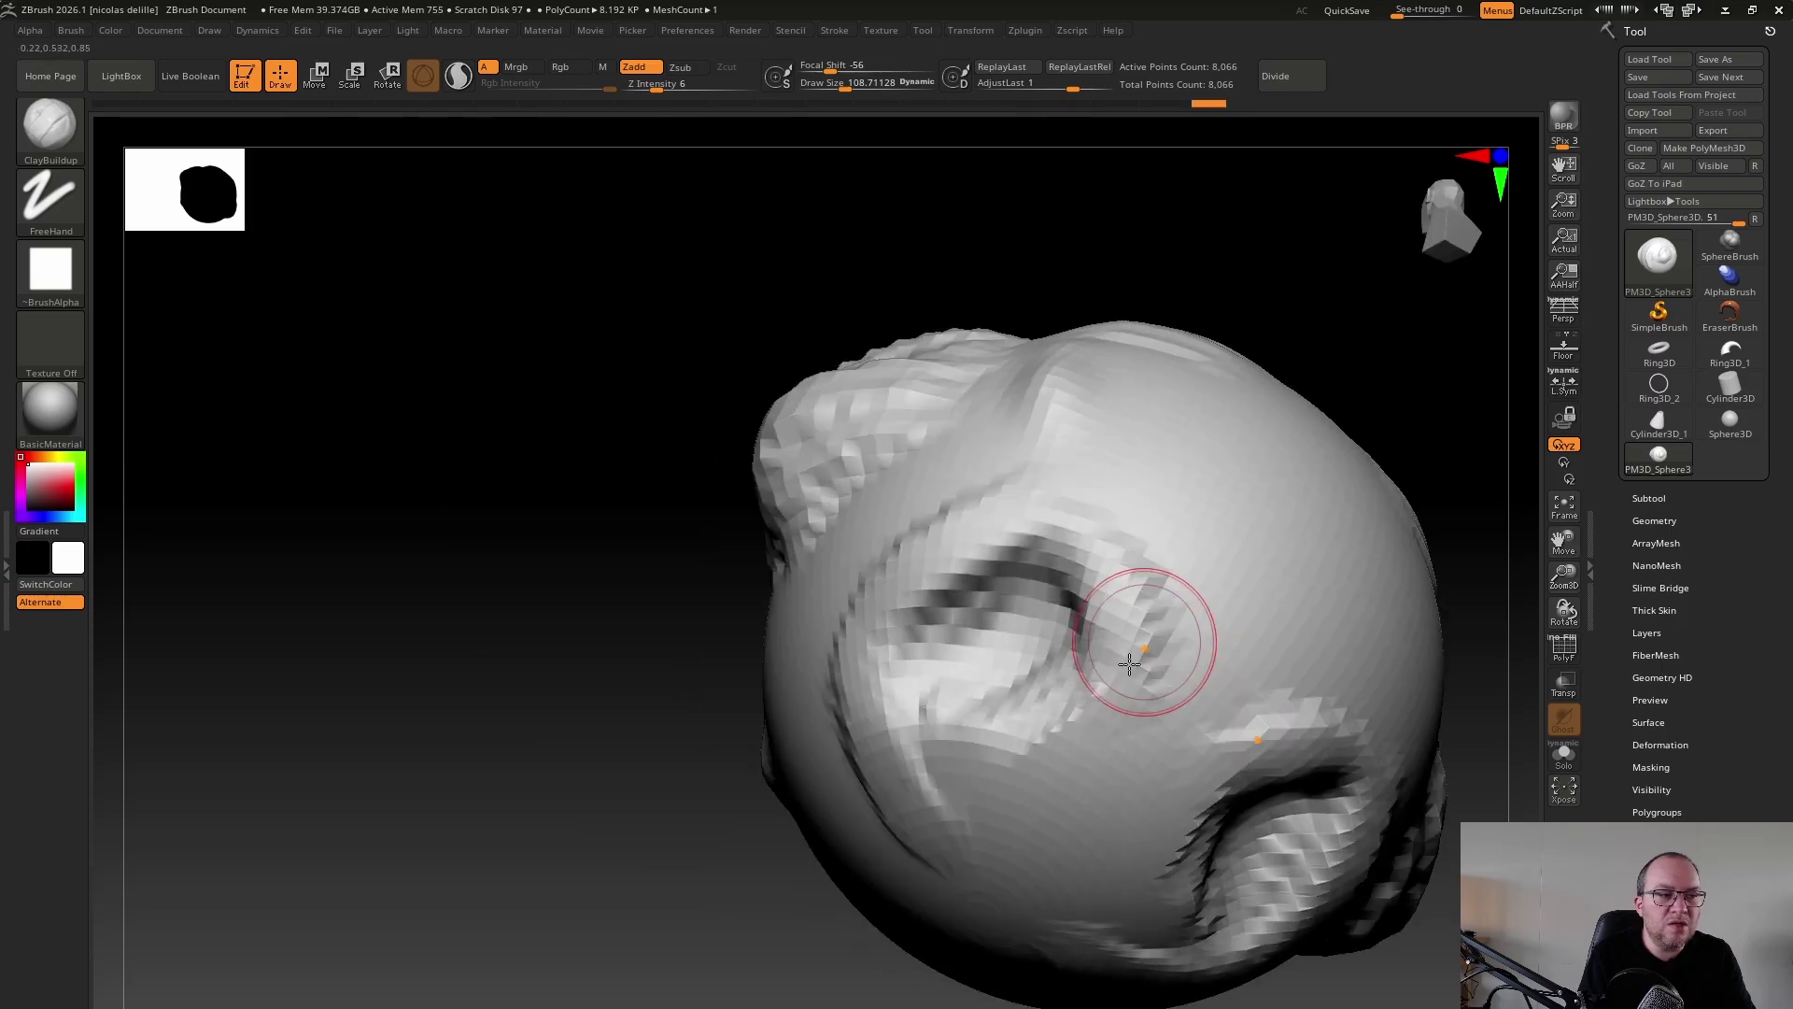
# Build up more ClayBuildup strokes around the mirrored curved hollows on the back of the sphere
pyautogui.moveTo(1147, 640)
pyautogui.mouseDown()
pyautogui.moveTo(995, 757)
pyautogui.moveTo(969, 704)
pyautogui.moveTo(1054, 705)
pyautogui.mouseUp()
pyautogui.moveTo(1088, 673)
pyautogui.mouseDown()
pyautogui.moveTo(1181, 681)
pyautogui.moveTo(1072, 753)
pyautogui.moveTo(1040, 890)
pyautogui.mouseUp()
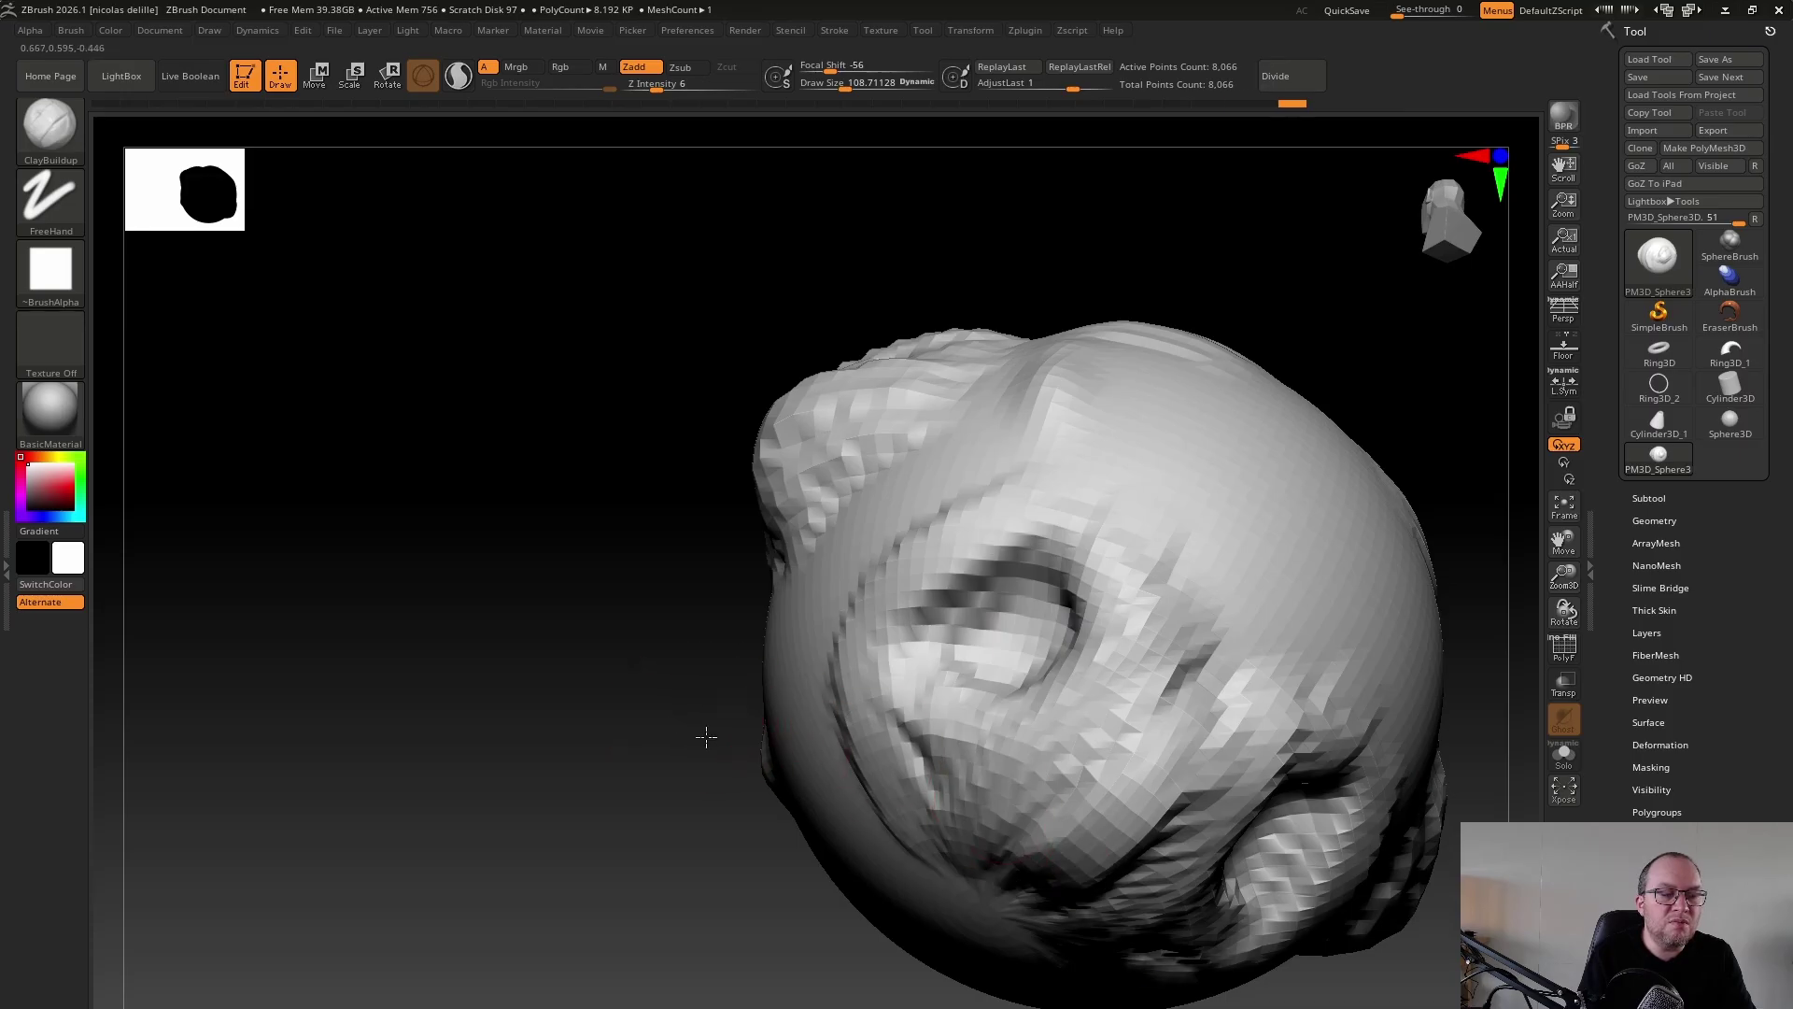
pyautogui.moveTo(704, 732)
pyautogui.mouseDown()
pyautogui.moveTo(1320, 660)
pyautogui.moveTo(1088, 796)
pyautogui.moveTo(892, 836)
pyautogui.mouseUp()
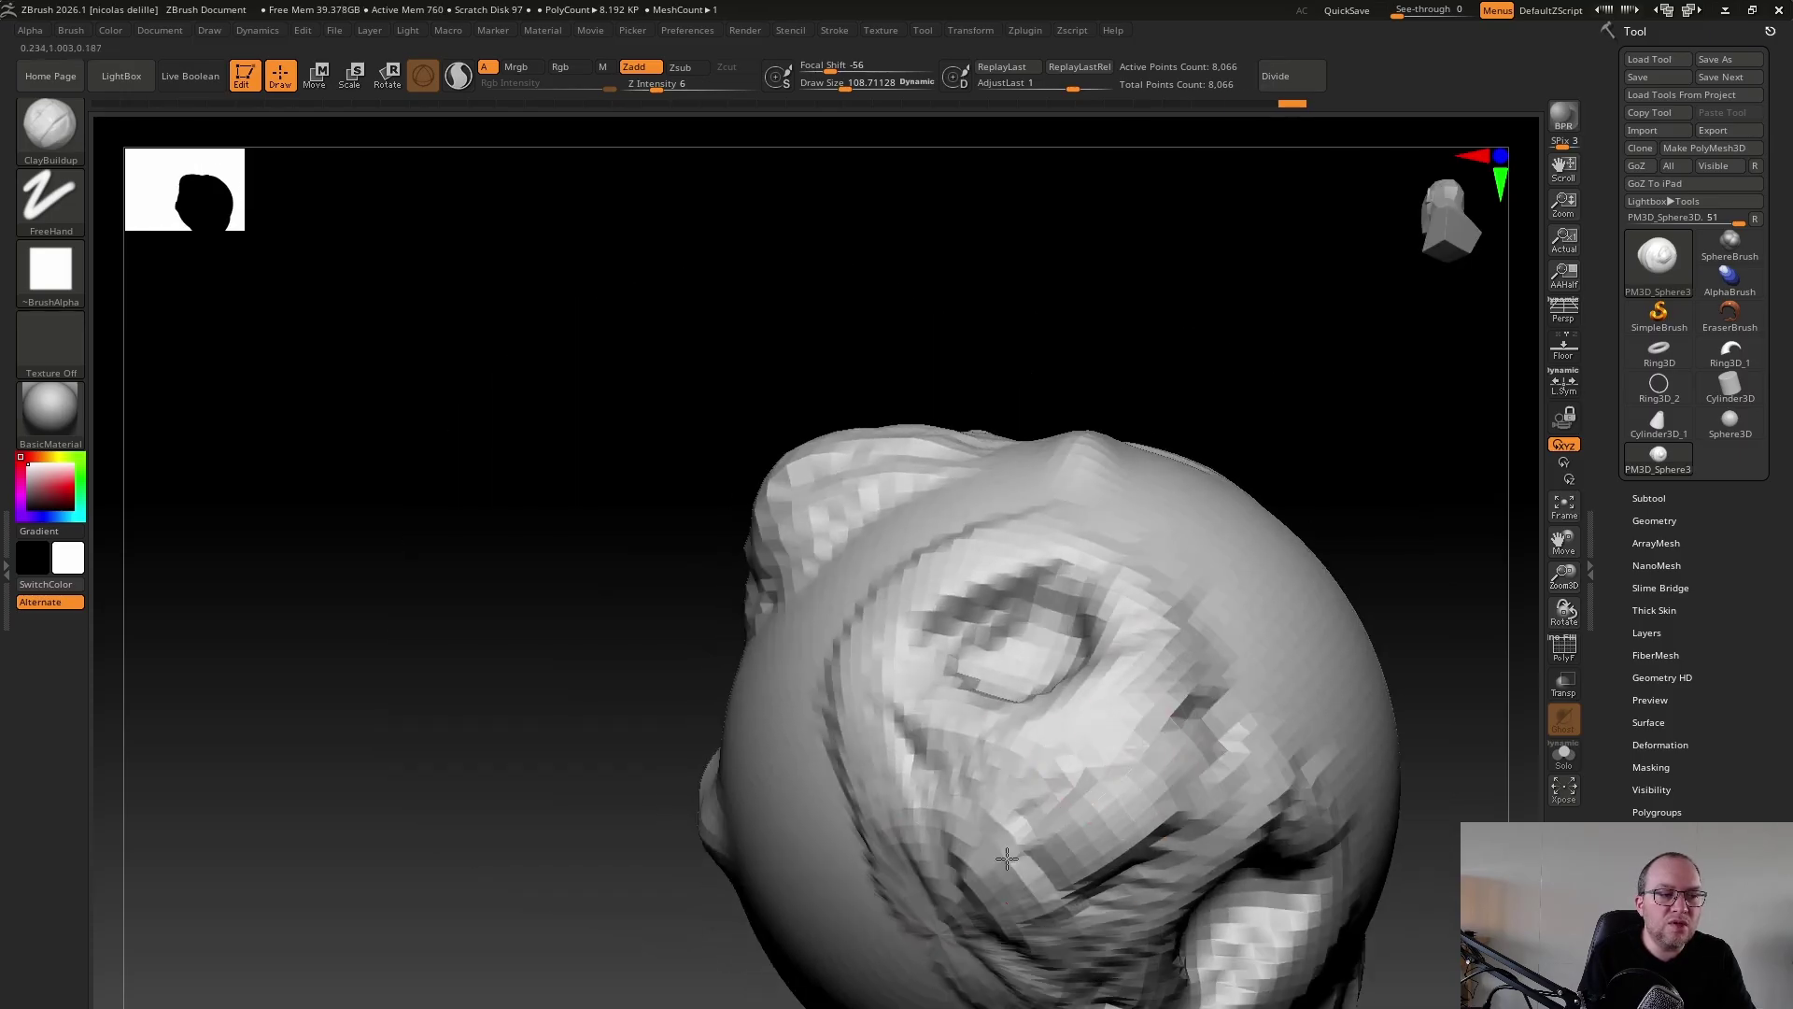
# Carve a groove along the raised oval patch's lower edge and a curved one below it with DamStandard at draw size about 77
pyautogui.moveTo(1353, 404)
pyautogui.mouseDown()
pyautogui.moveTo(1385, 468)
pyautogui.moveTo(1297, 545)
pyautogui.mouseUp()
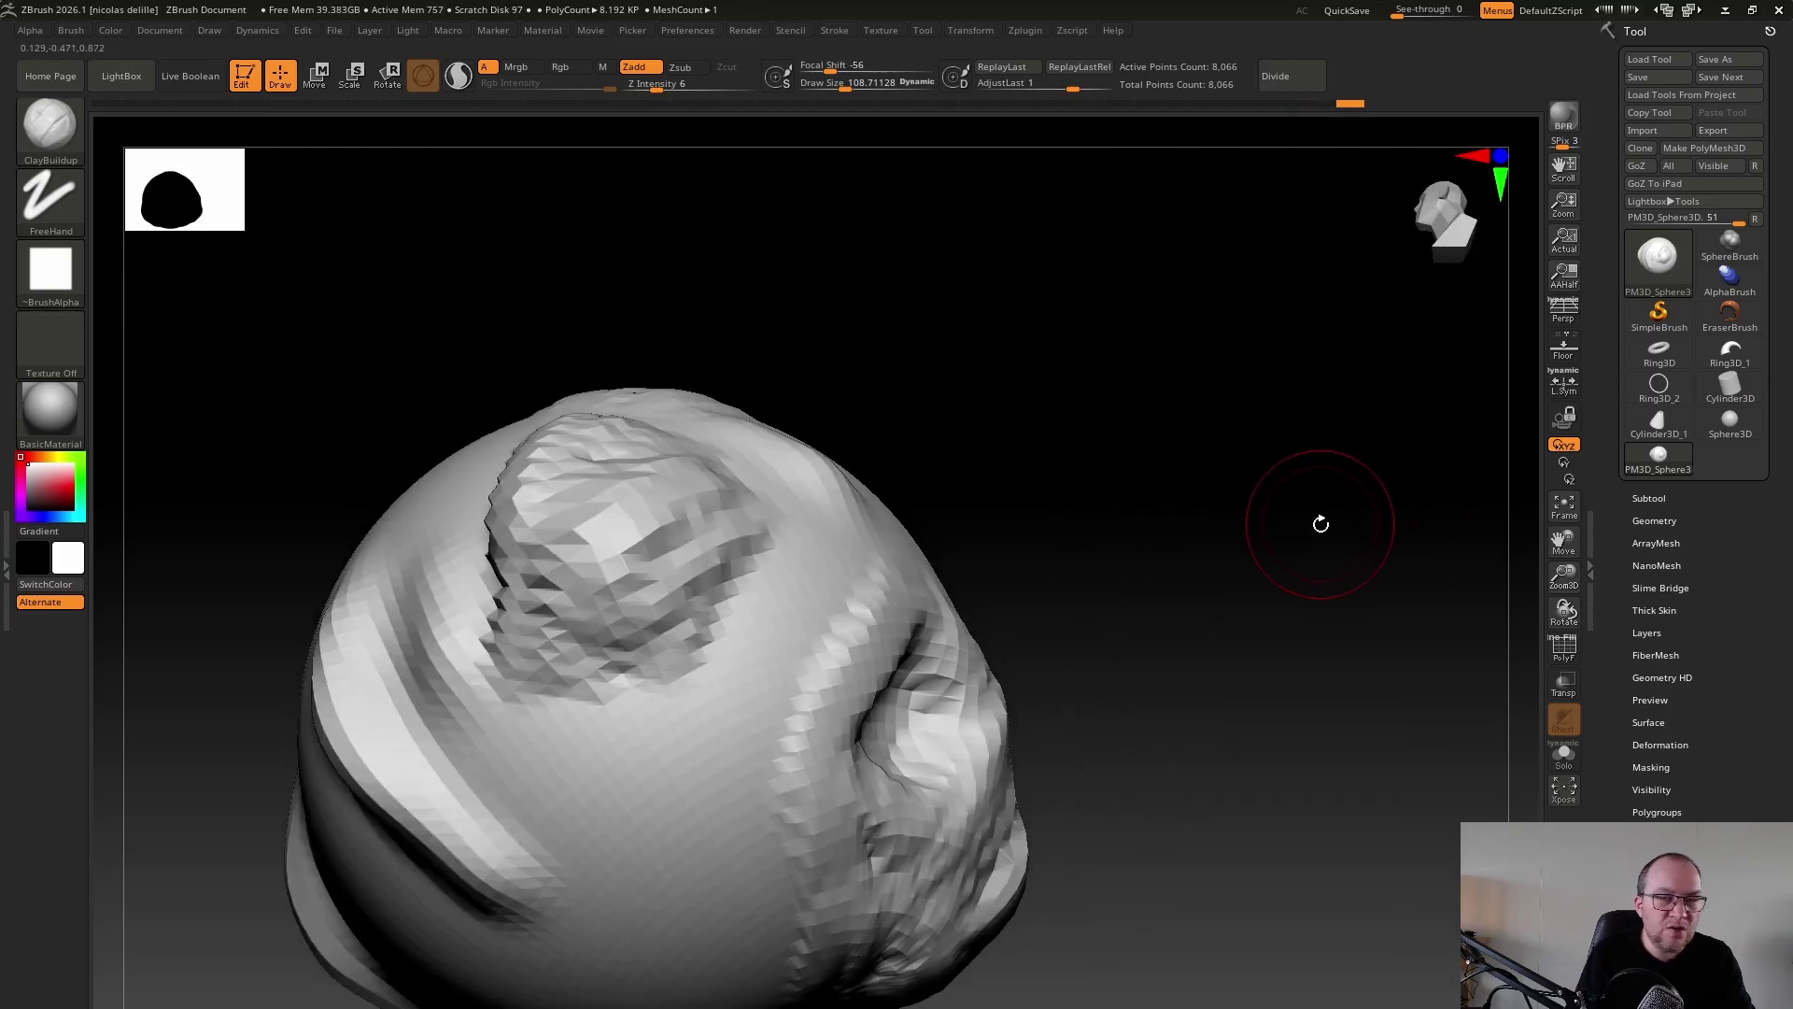
pyautogui.press('b')
pyautogui.press('d')
pyautogui.press('s')
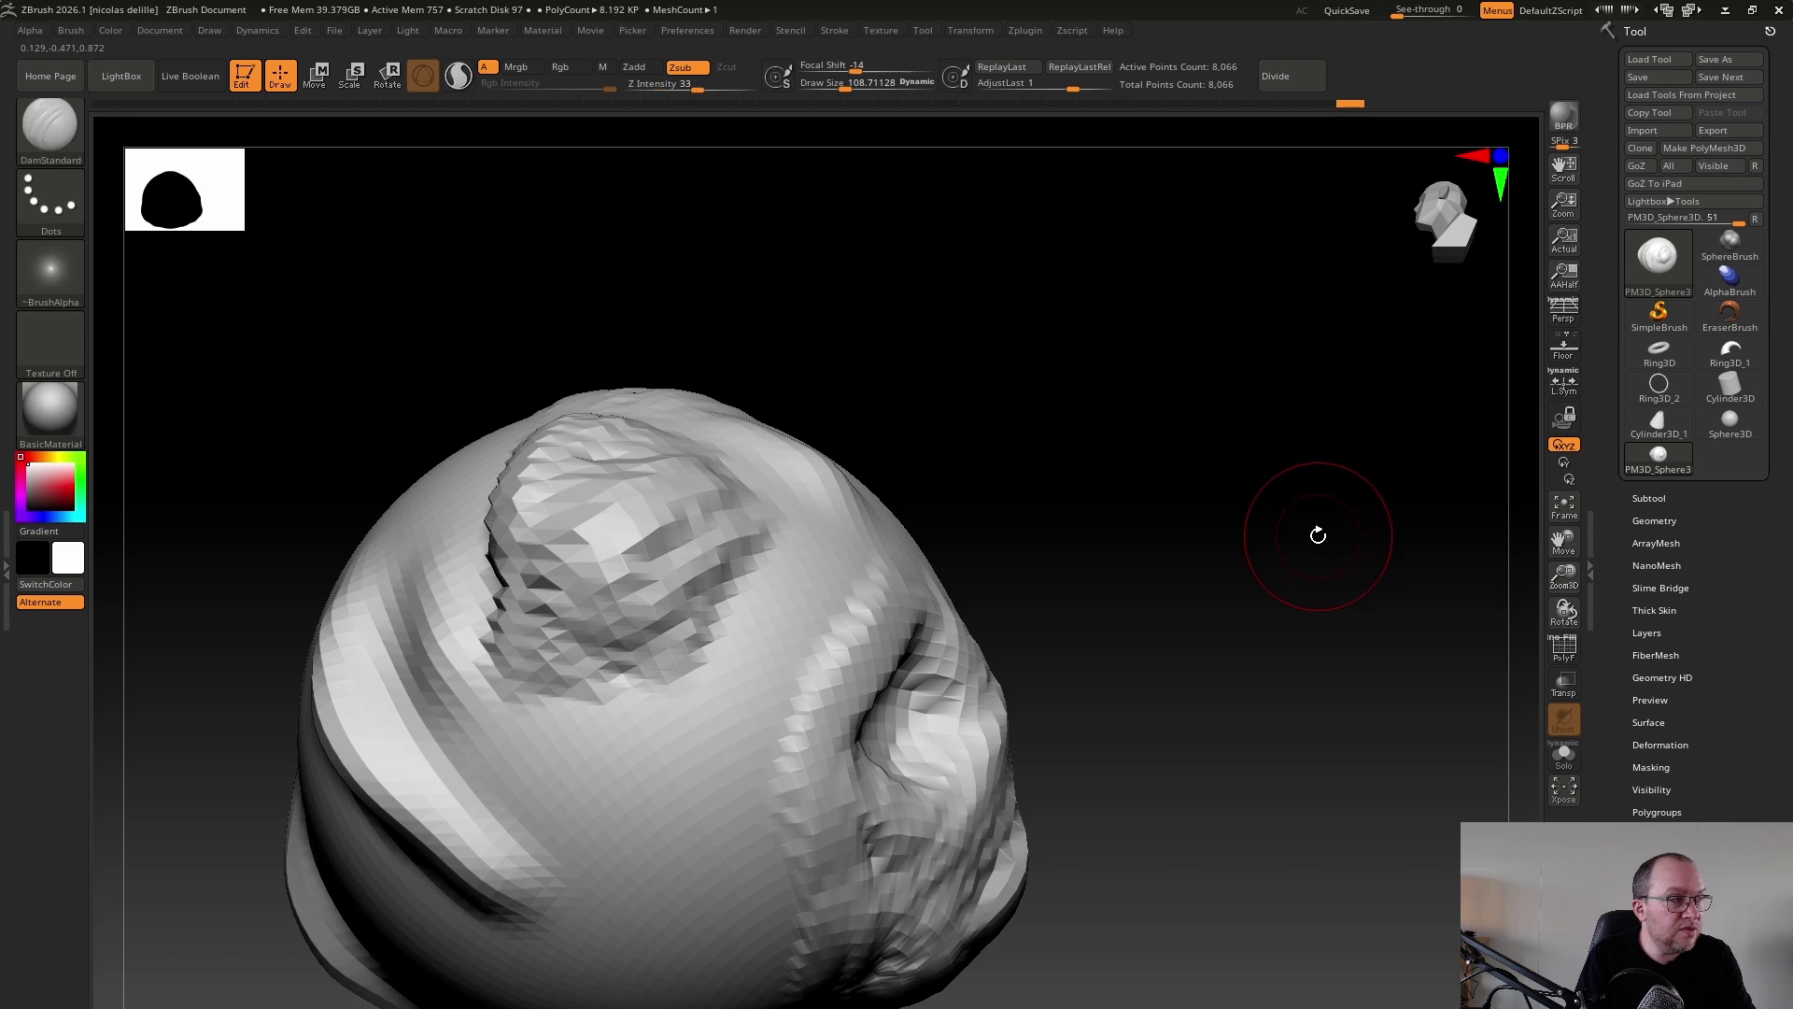
pyautogui.moveTo(1030, 430)
pyautogui.mouseDown()
pyautogui.moveTo(1117, 496)
pyautogui.moveTo(760, 560)
pyautogui.moveTo(713, 681)
pyautogui.moveTo(584, 732)
pyautogui.mouseUp()
pyautogui.press('s')
pyautogui.moveTo(737, 651); pyautogui.dragTo(541, 660)
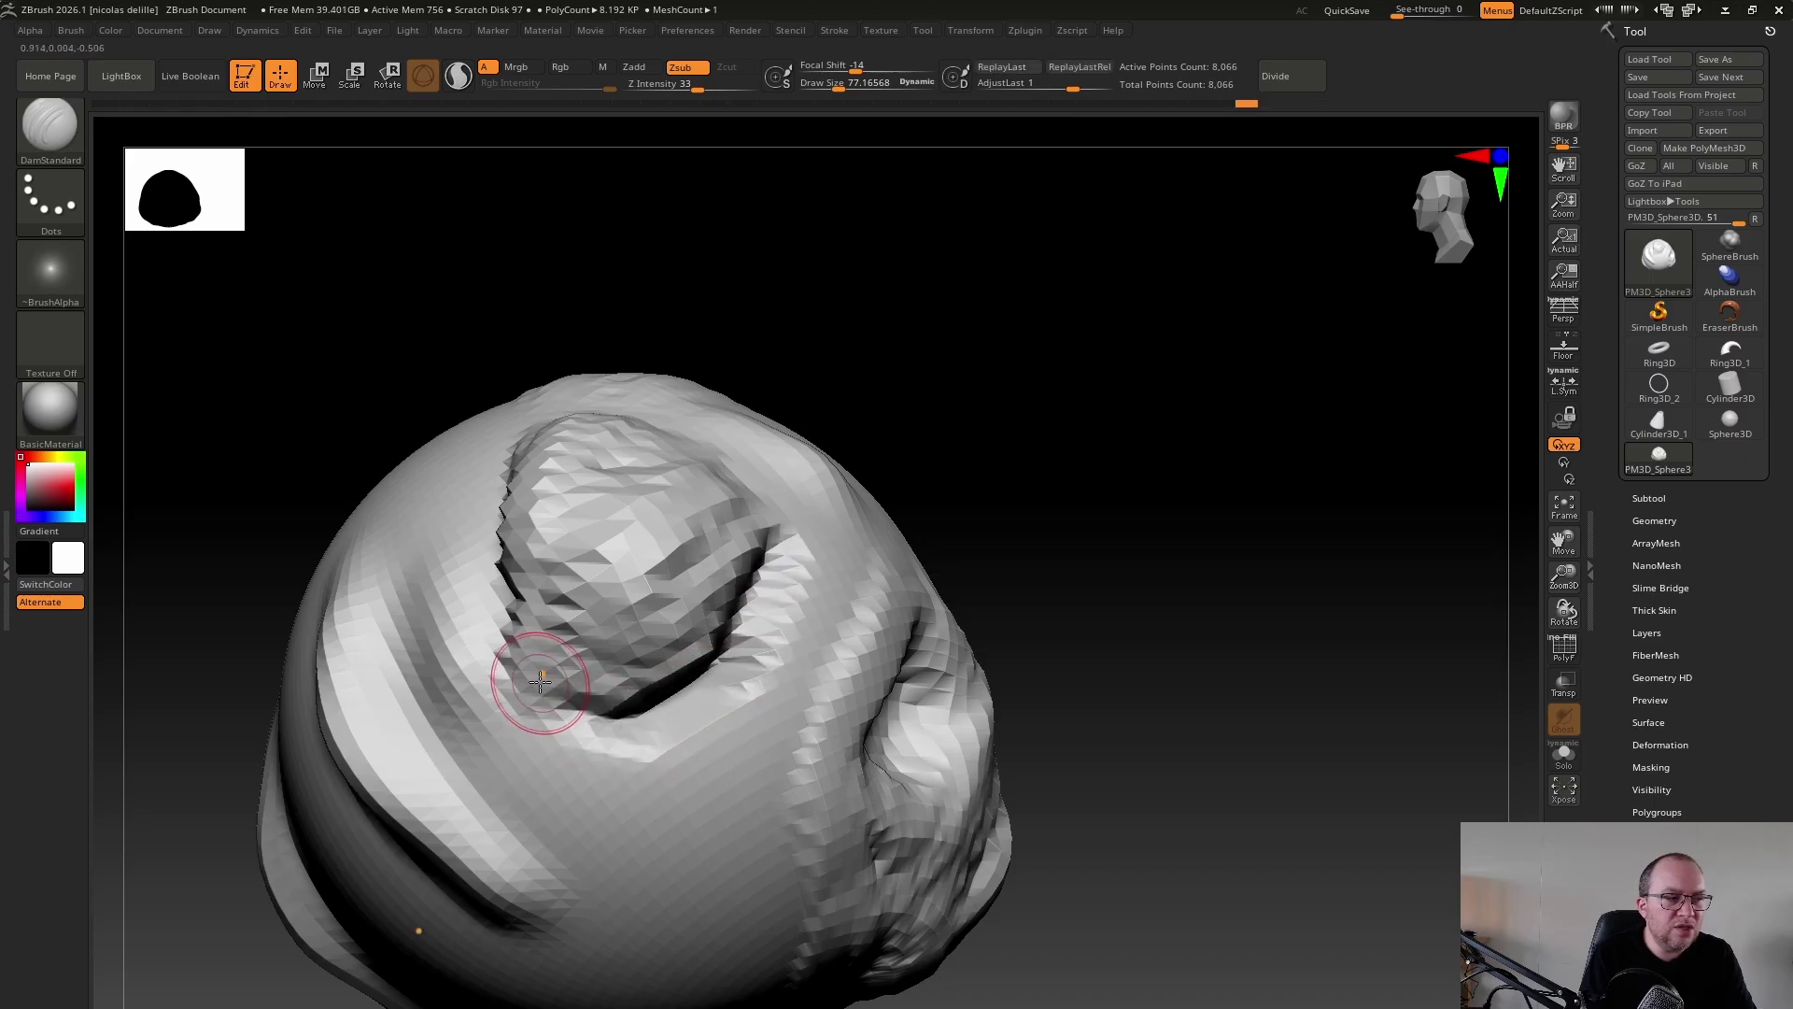
pyautogui.moveTo(758, 748); pyautogui.dragTo(678, 831)
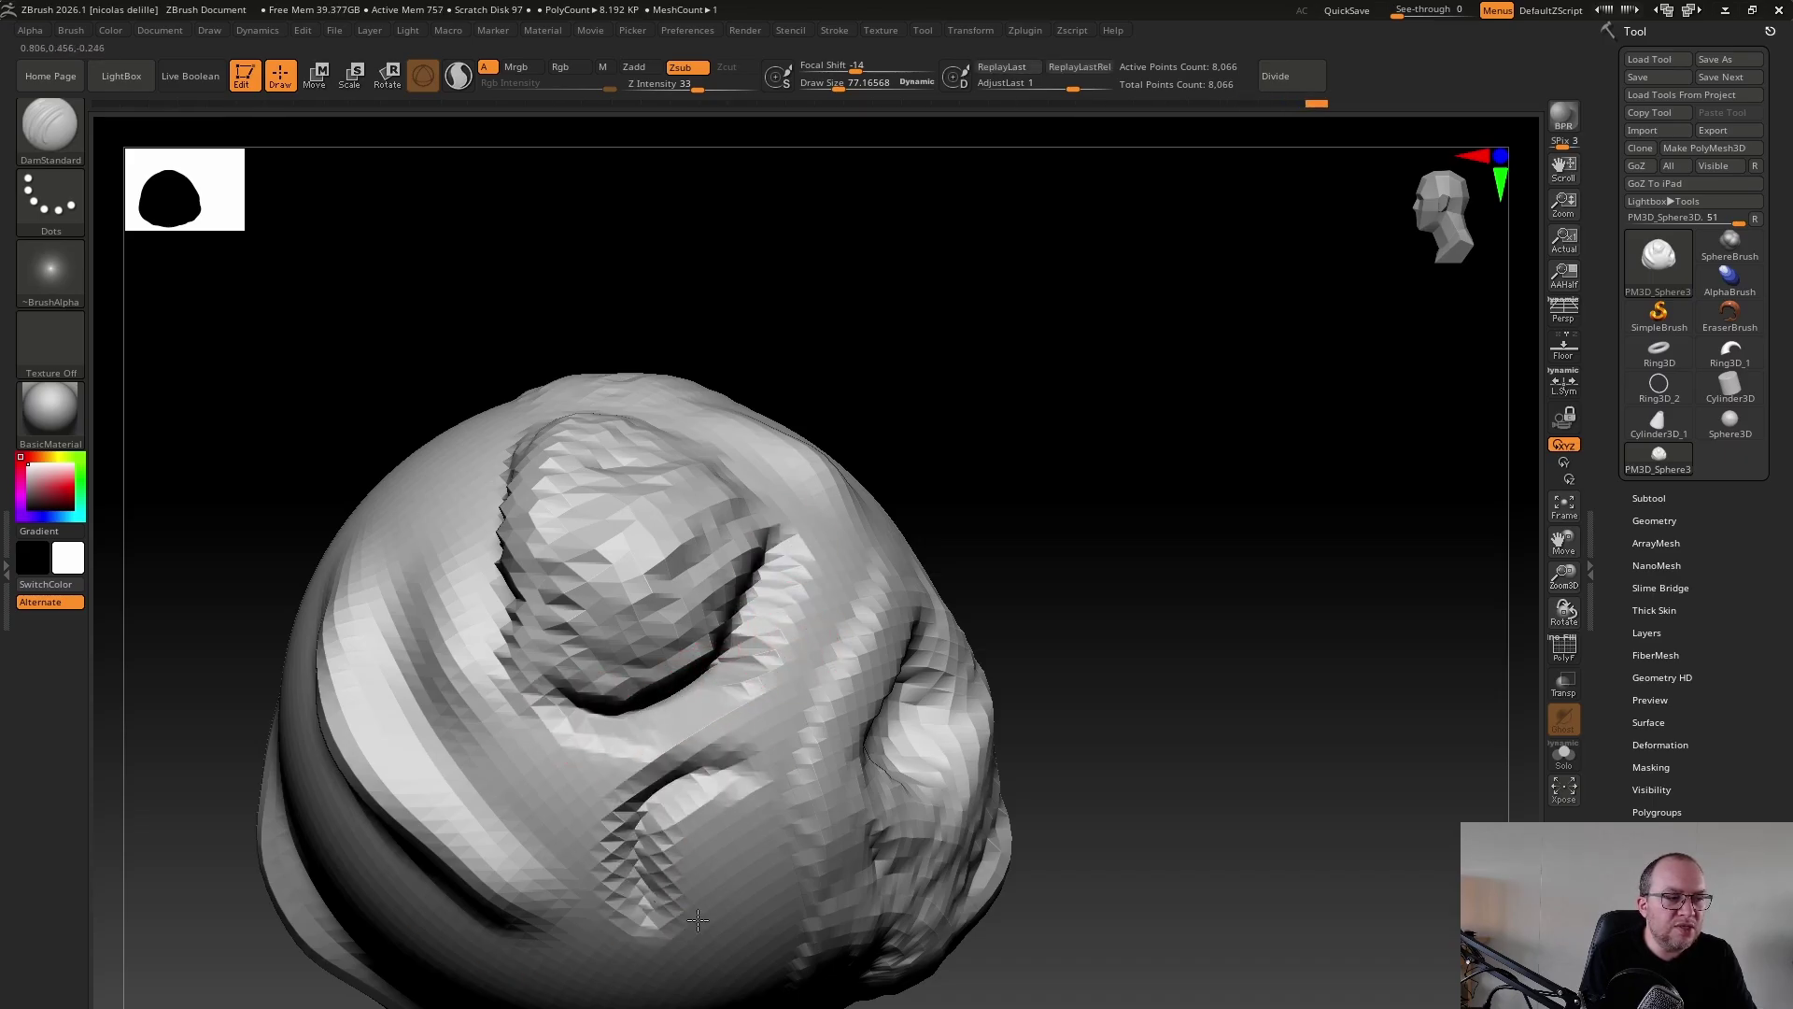
# Flatten the raised oval patch on the side with the Flatten brush at a draw size of about 201
pyautogui.moveTo(1074, 672)
pyautogui.mouseDown()
pyautogui.moveTo(1214, 593)
pyautogui.moveTo(1257, 614)
pyautogui.moveTo(1201, 597)
pyautogui.moveTo(1205, 552)
pyautogui.mouseUp()
pyautogui.press('b')
pyautogui.press('f')
pyautogui.press('l')
pyautogui.press('s')
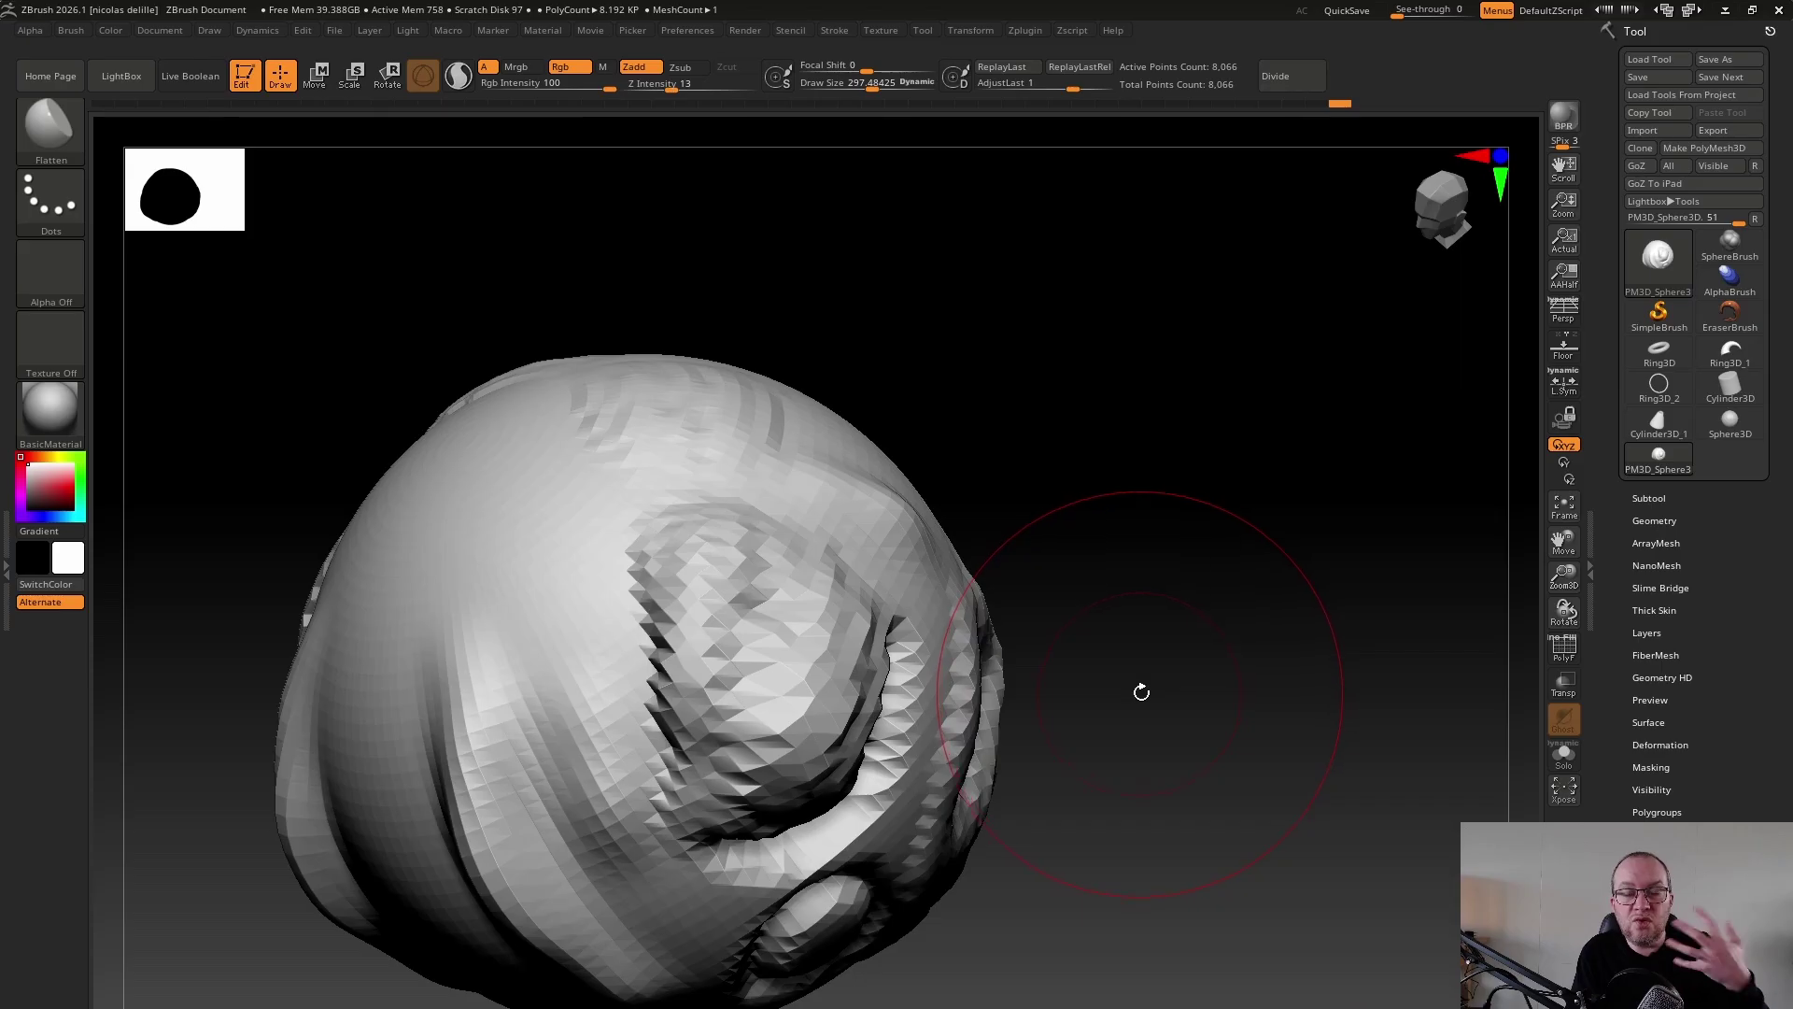
pyautogui.moveTo(1160, 657); pyautogui.dragTo(1153, 633)
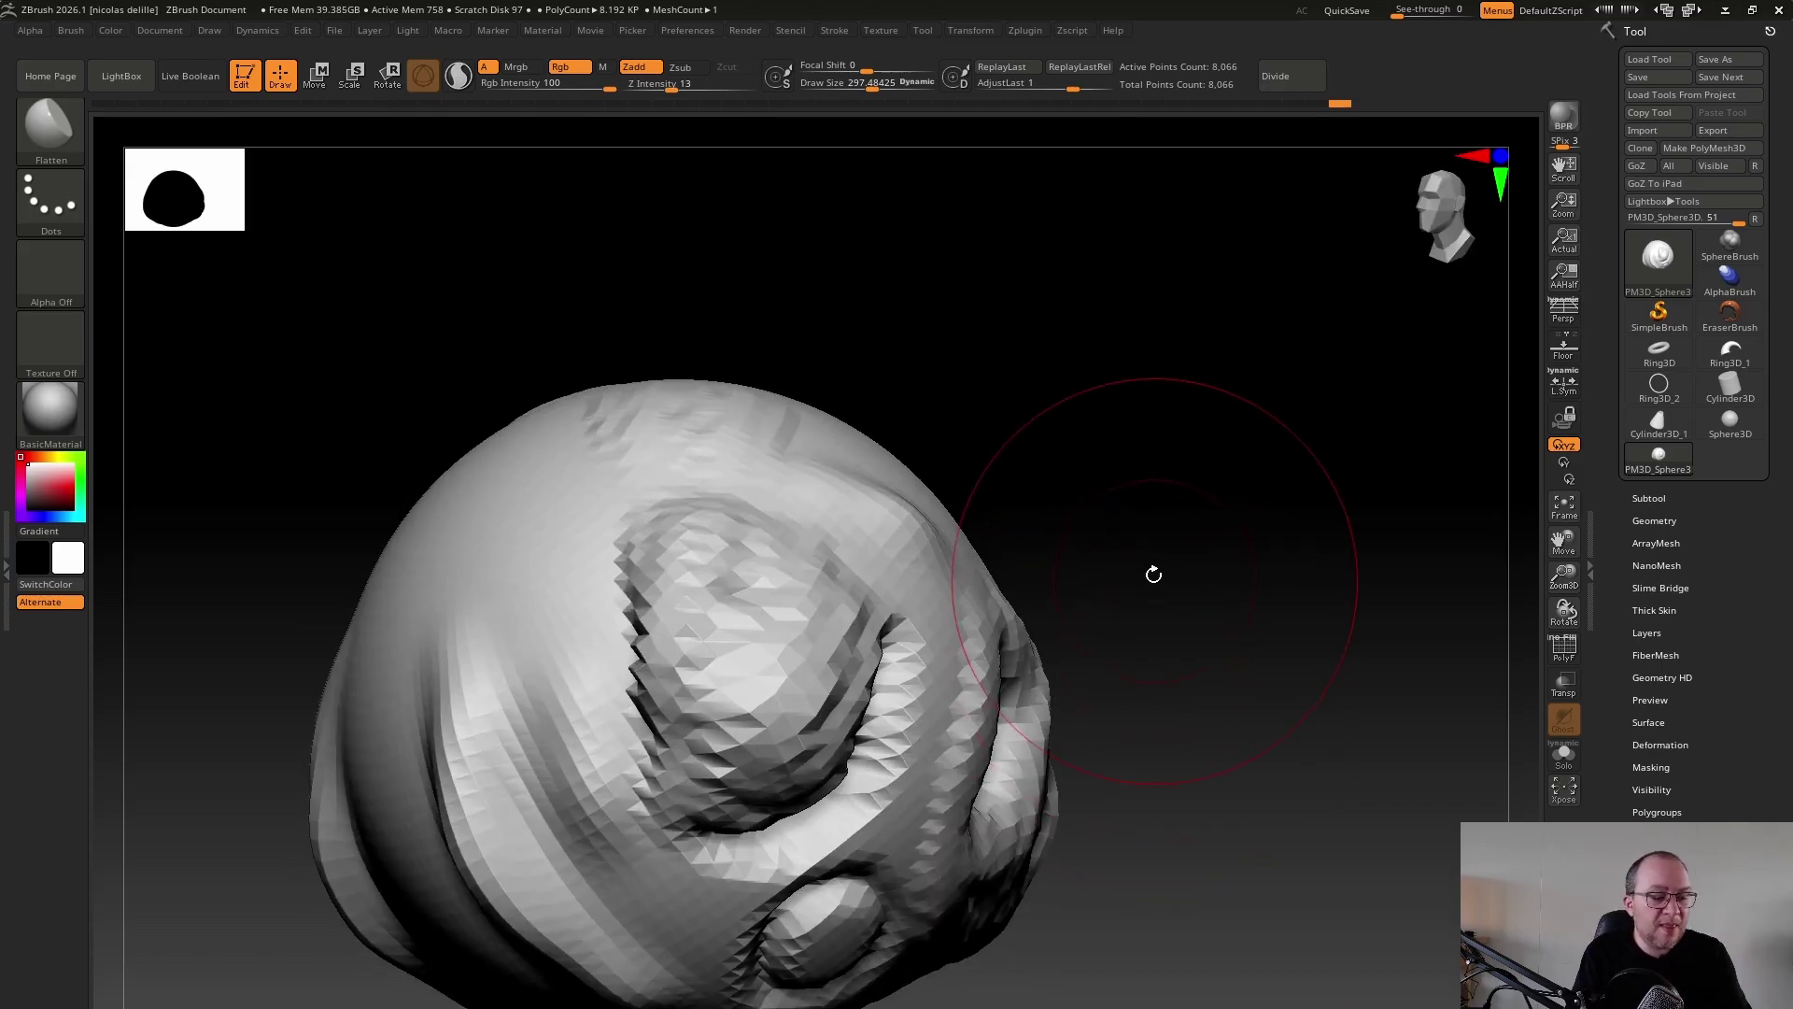
pyautogui.press('s')
pyautogui.moveTo(1164, 570); pyautogui.dragTo(1154, 570)
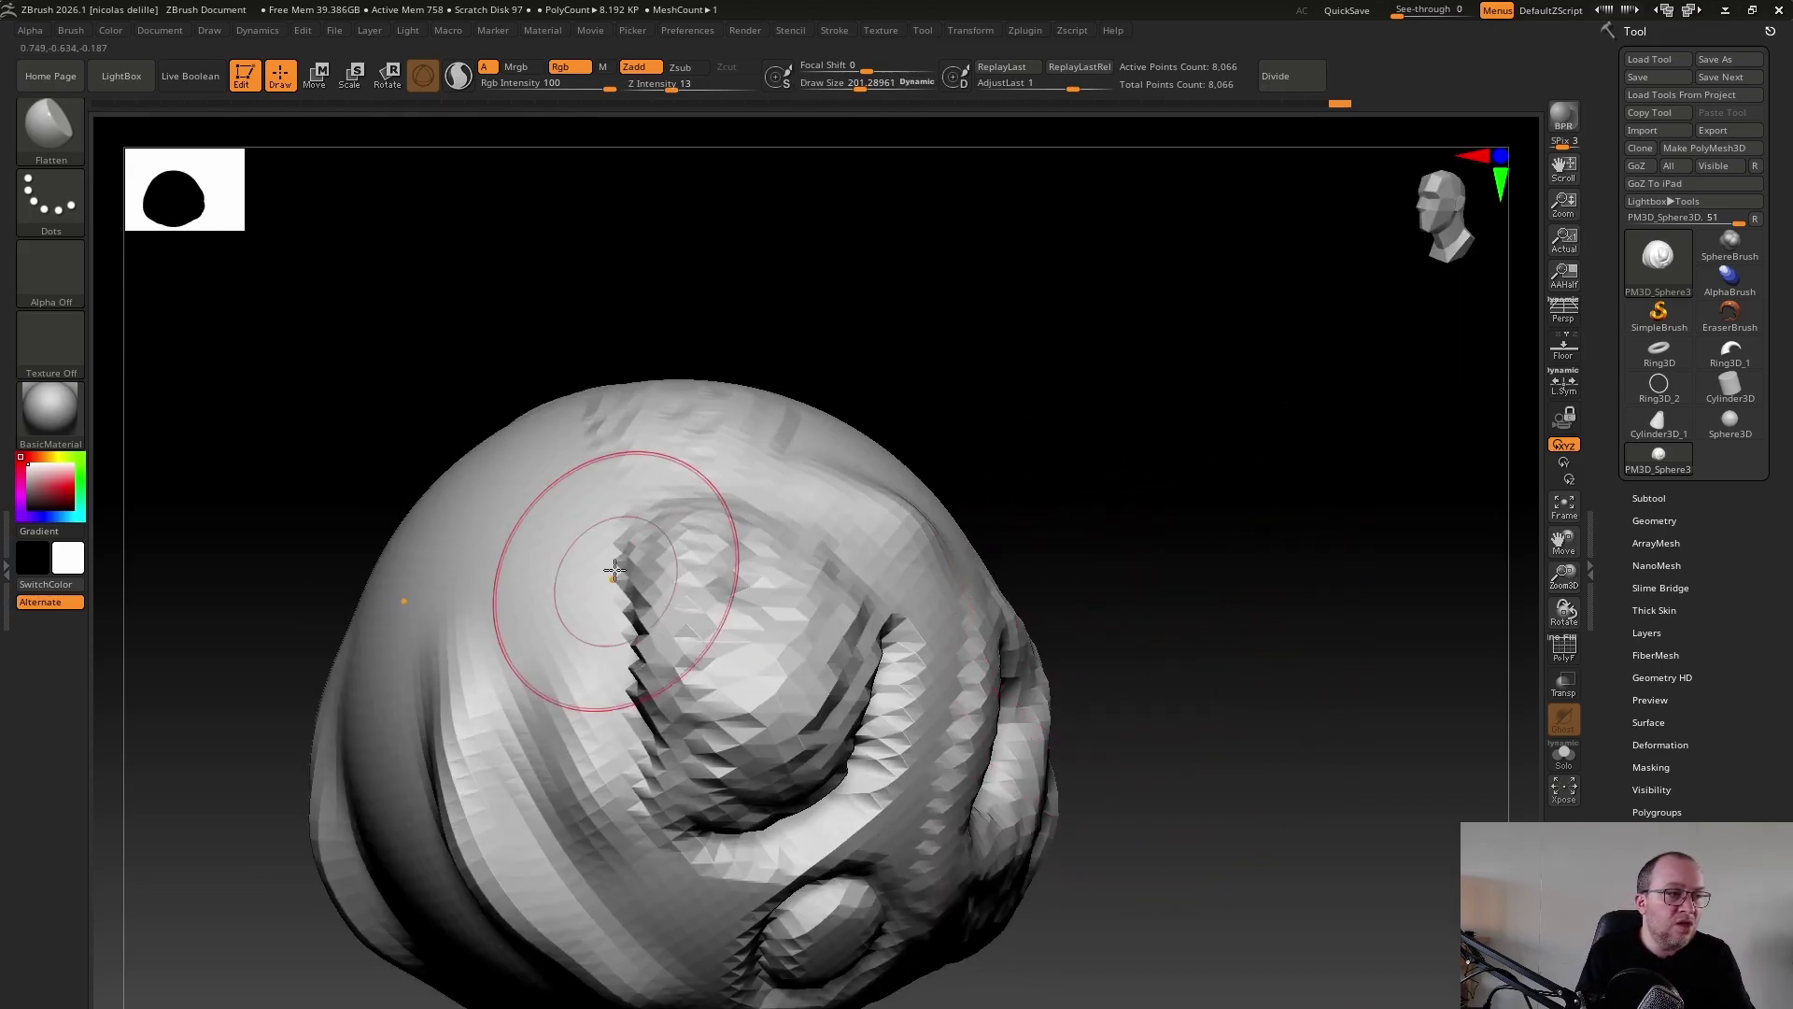
pyautogui.moveTo(612, 560)
pyautogui.mouseDown()
pyautogui.moveTo(692, 592)
pyautogui.moveTo(678, 616)
pyautogui.moveTo(840, 653)
pyautogui.moveTo(738, 710)
pyautogui.moveTo(760, 687)
pyautogui.moveTo(754, 724)
pyautogui.mouseUp()
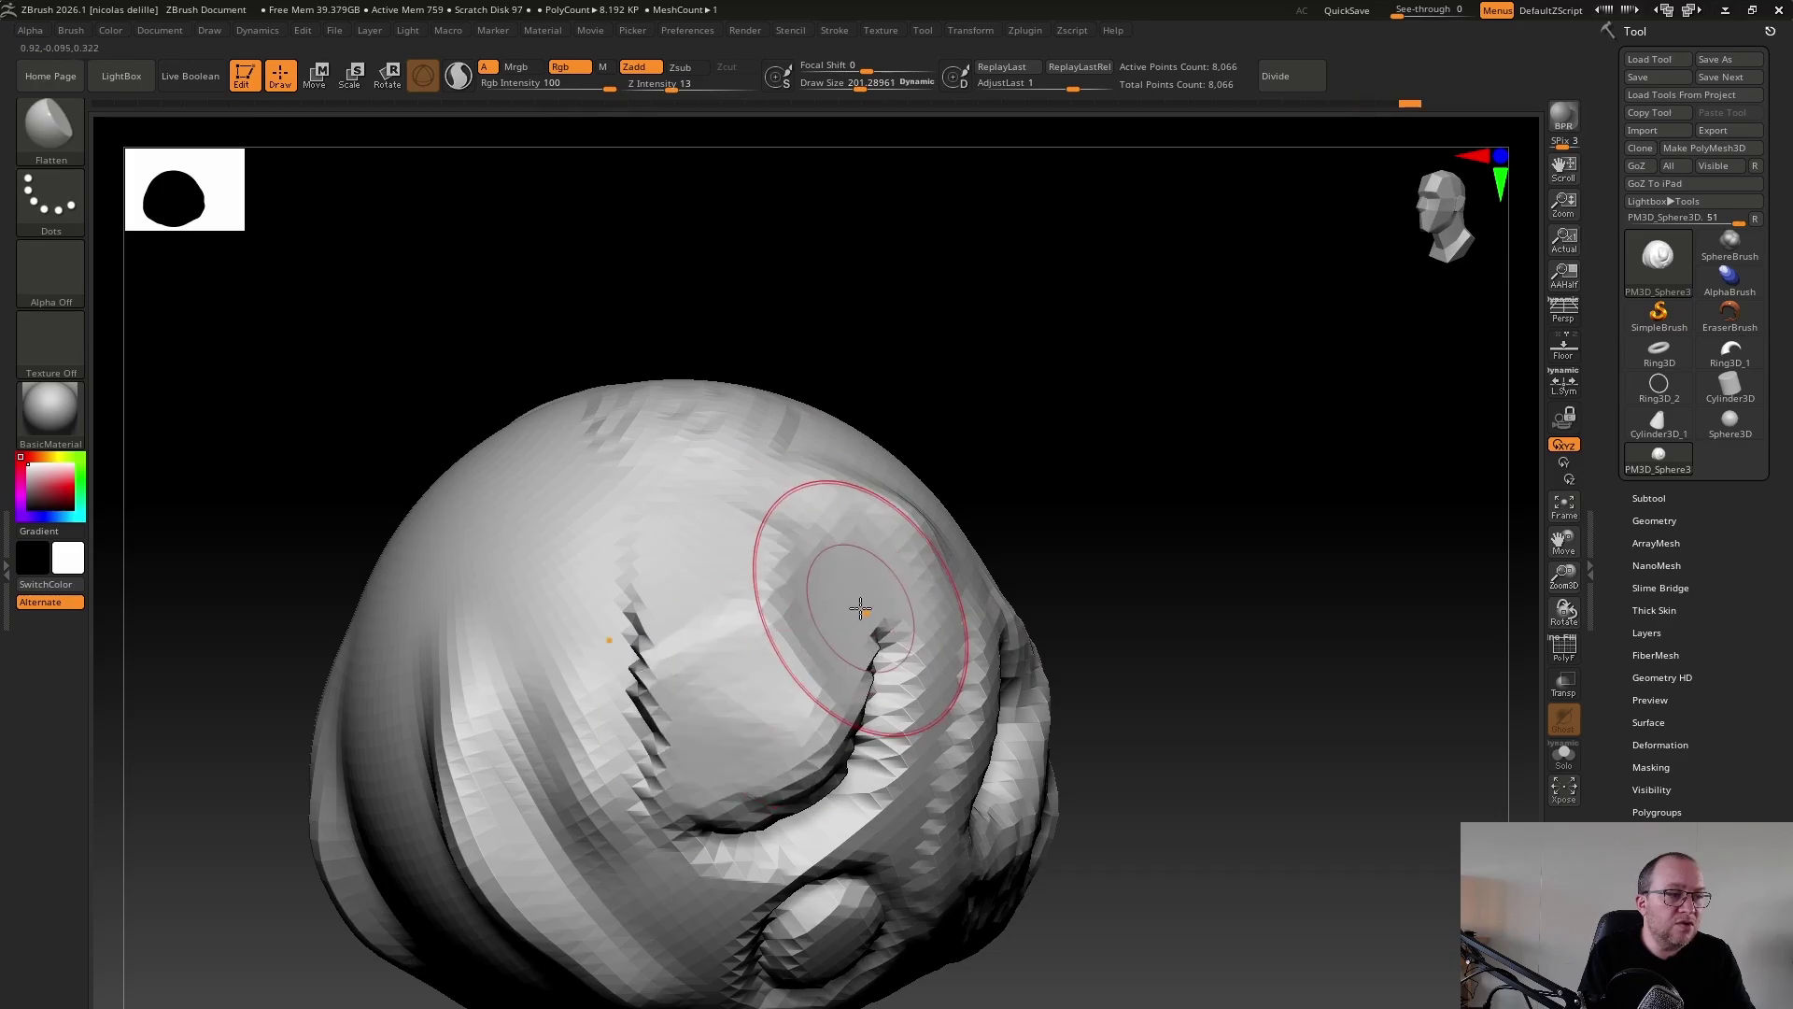
# Reduce the Flatten brush's draw size to about 109 and flatten the area beside the patch's upper edge
pyautogui.press('s')
pyautogui.moveTo(858, 618); pyautogui.dragTo(842, 617)
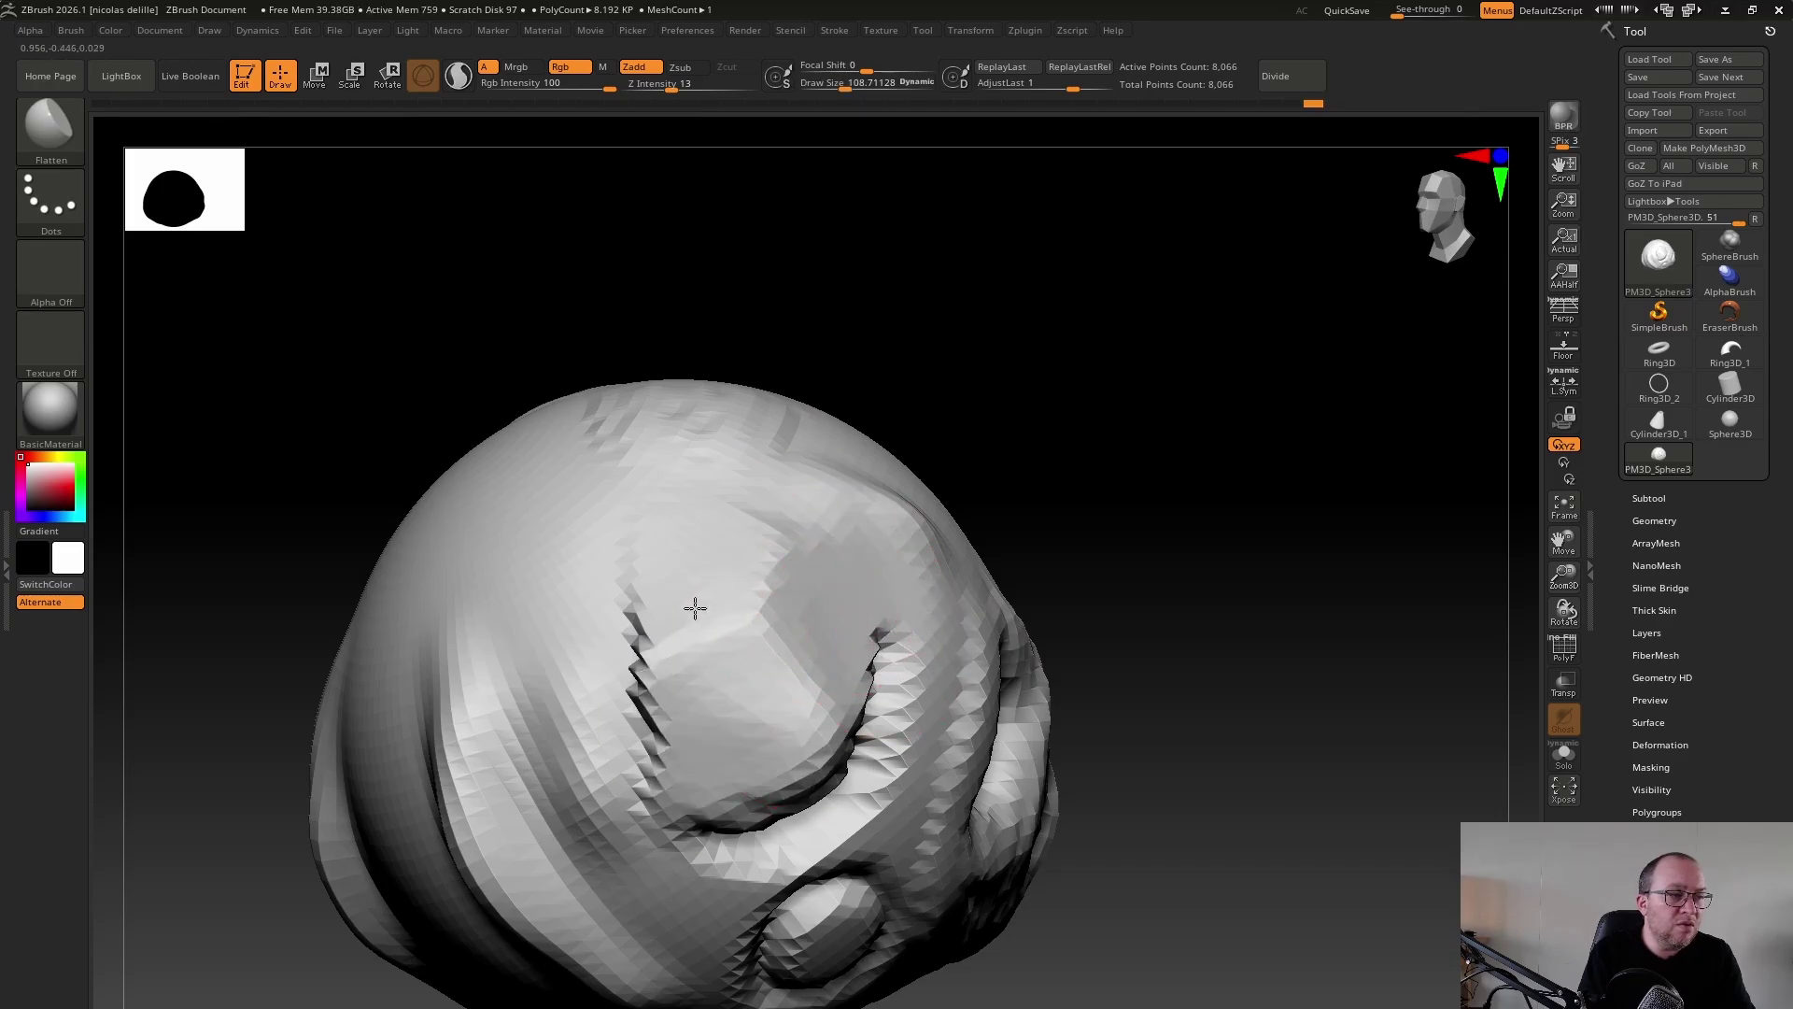
pyautogui.moveTo(1100, 473); pyautogui.dragTo(832, 480)
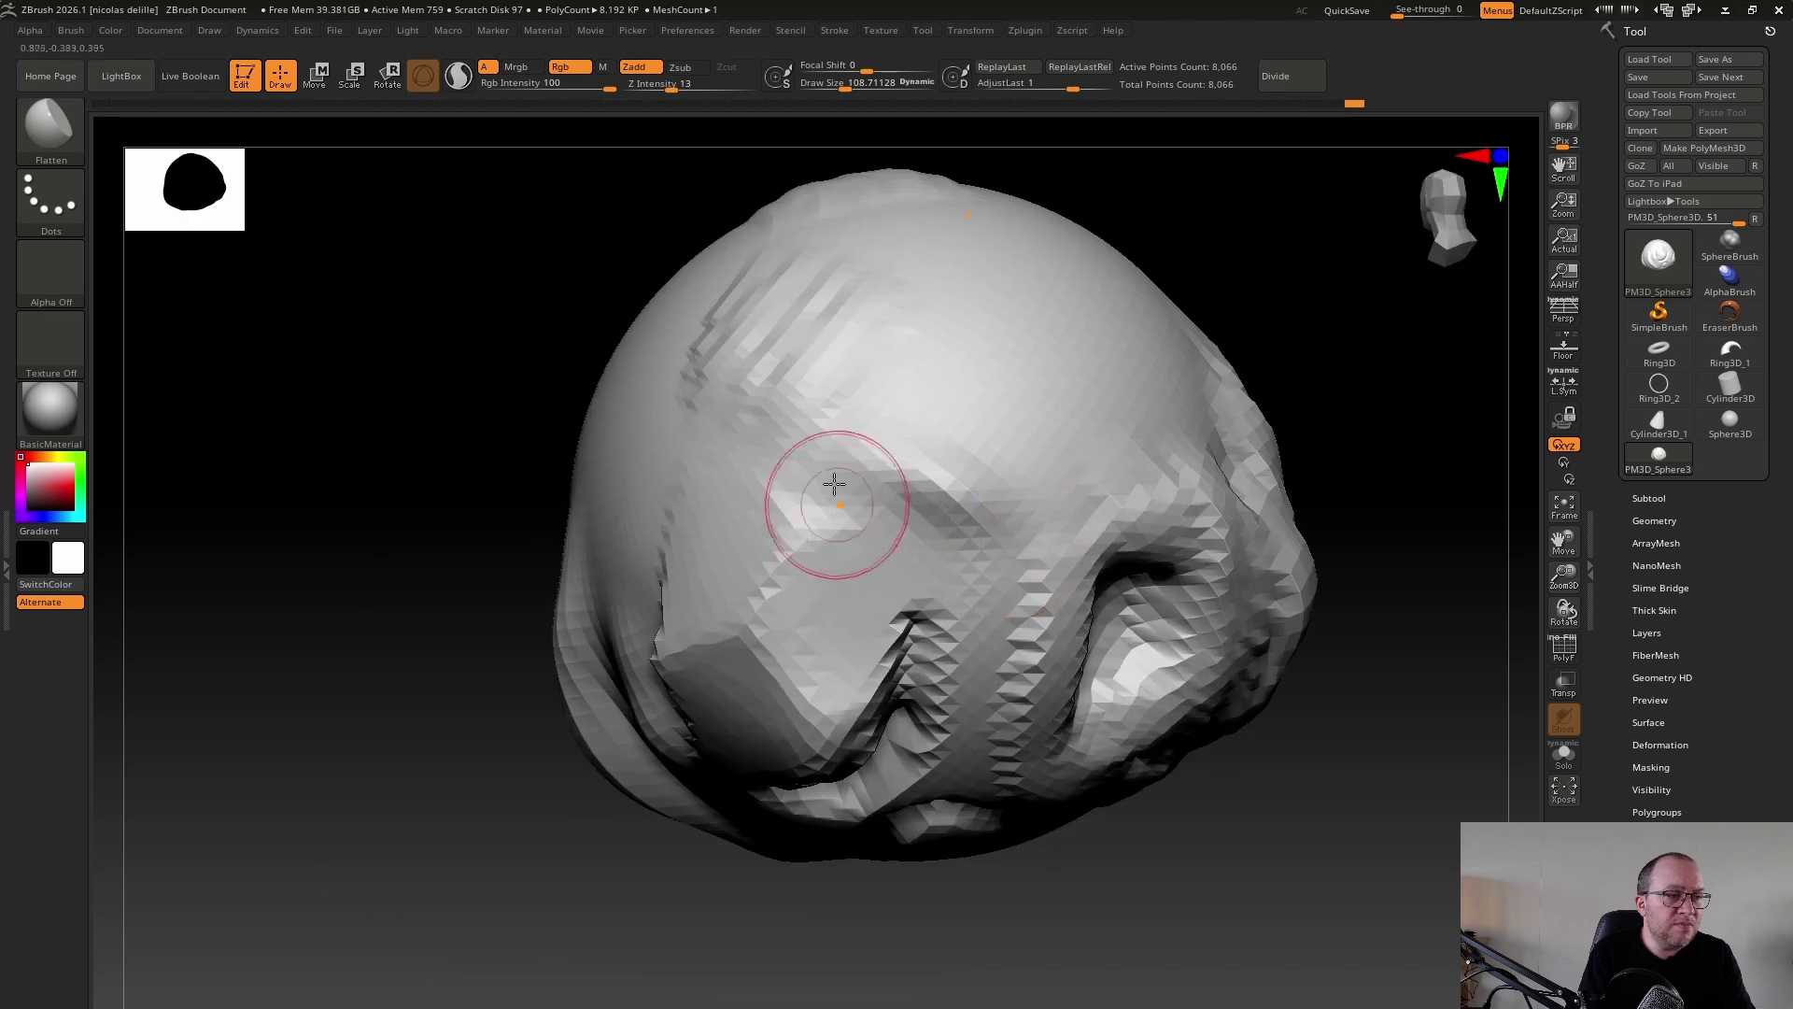
# Open the brush library to view the available 3D sculpting brushes
pyautogui.moveTo(1121, 794); pyautogui.dragTo(1166, 620)
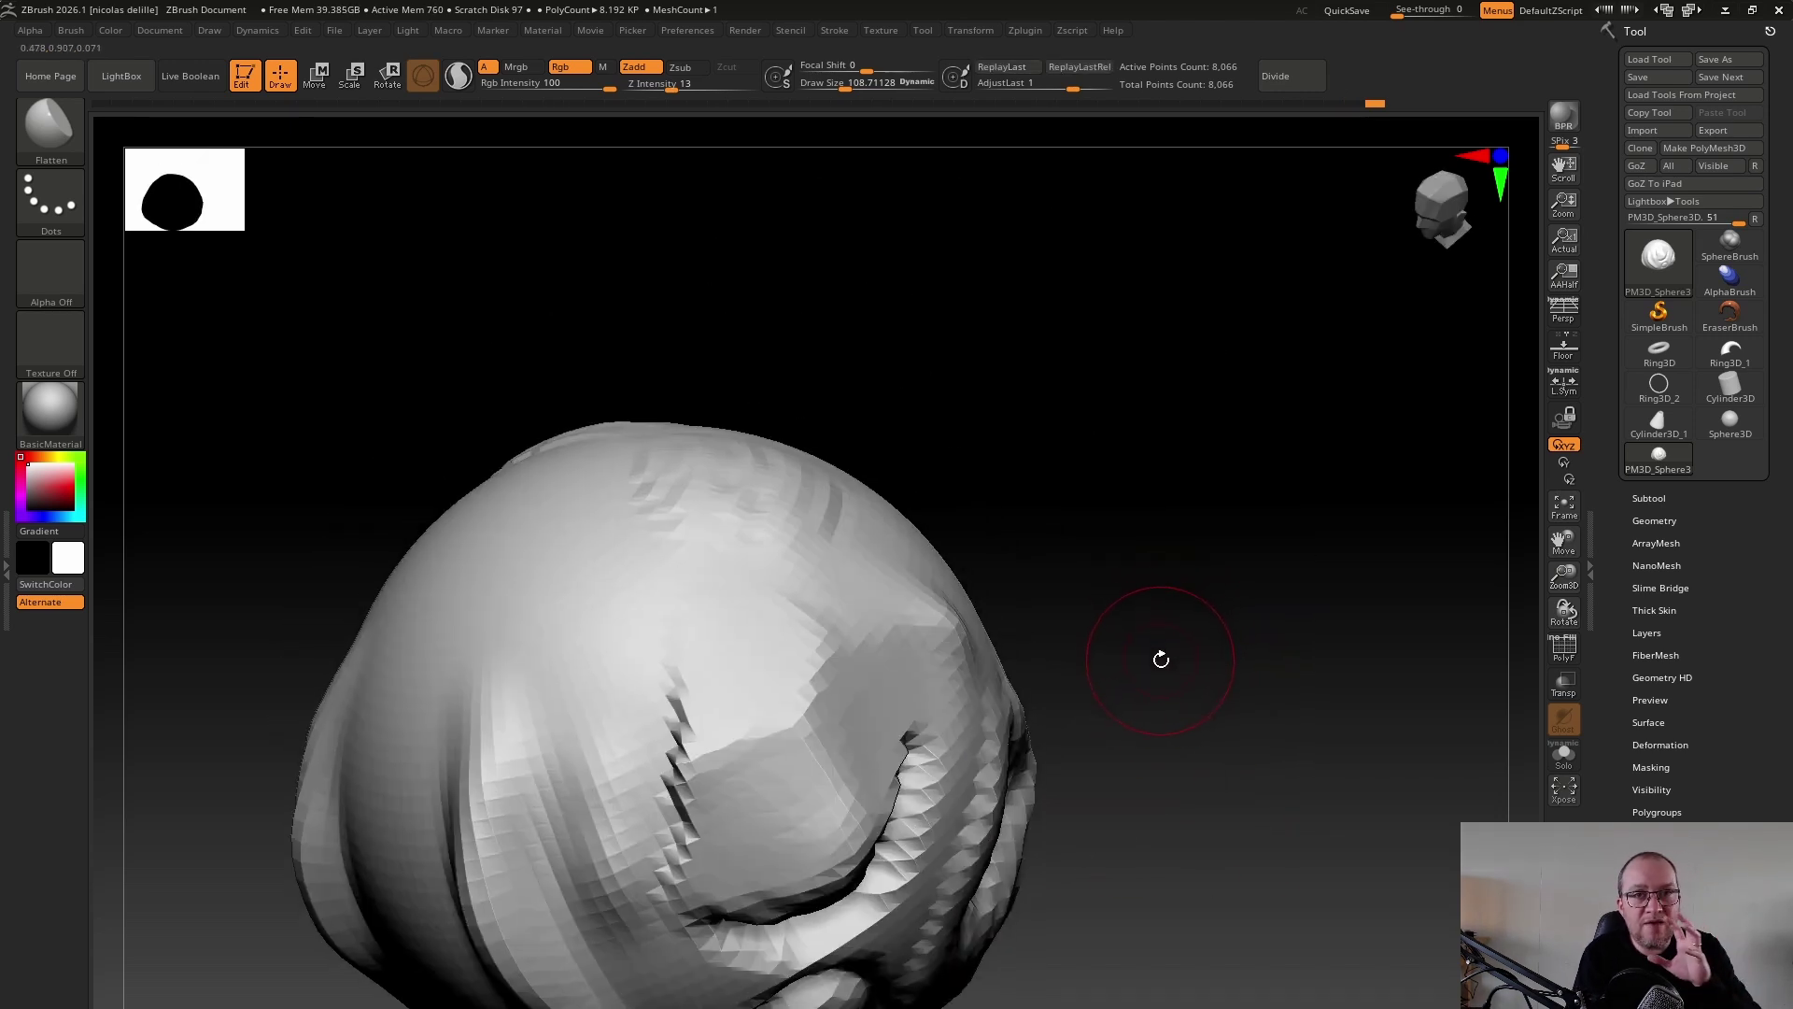
pyautogui.click(50, 133)
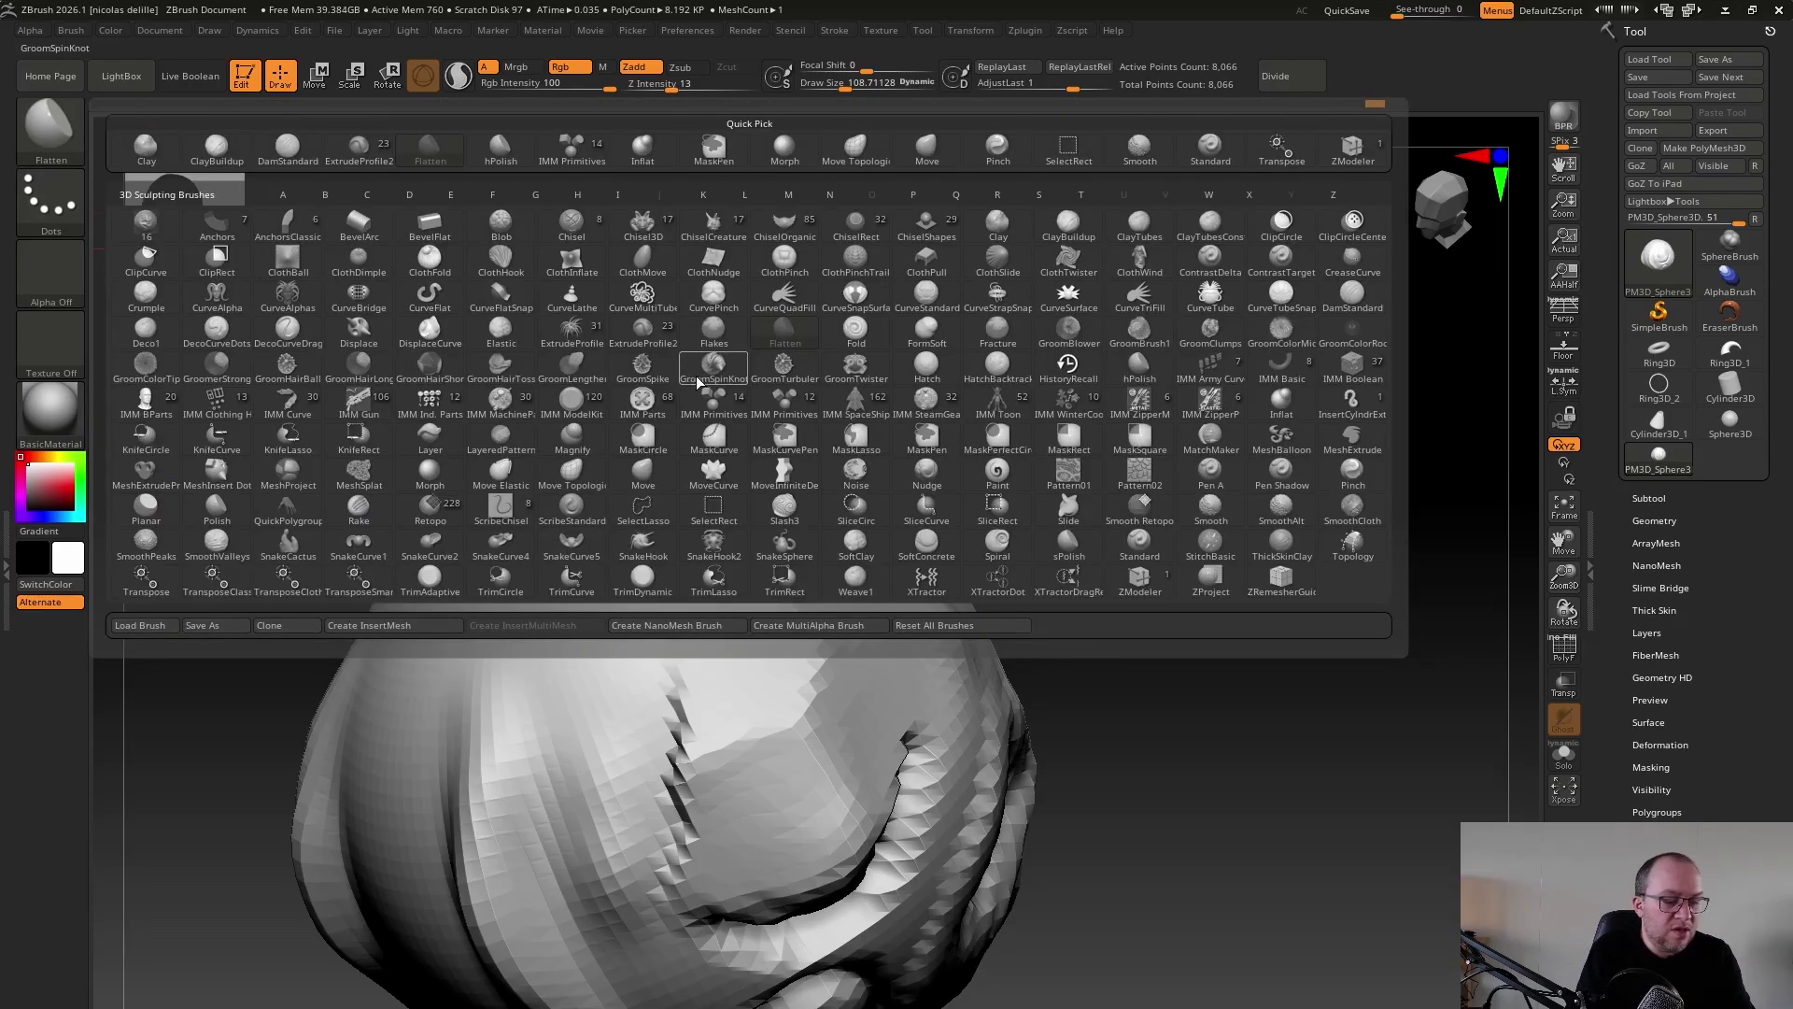
# Select the hPolish brush, set its draw size to about 157, and polish the vertical folds beside the jagged groove
pyautogui.press('h')
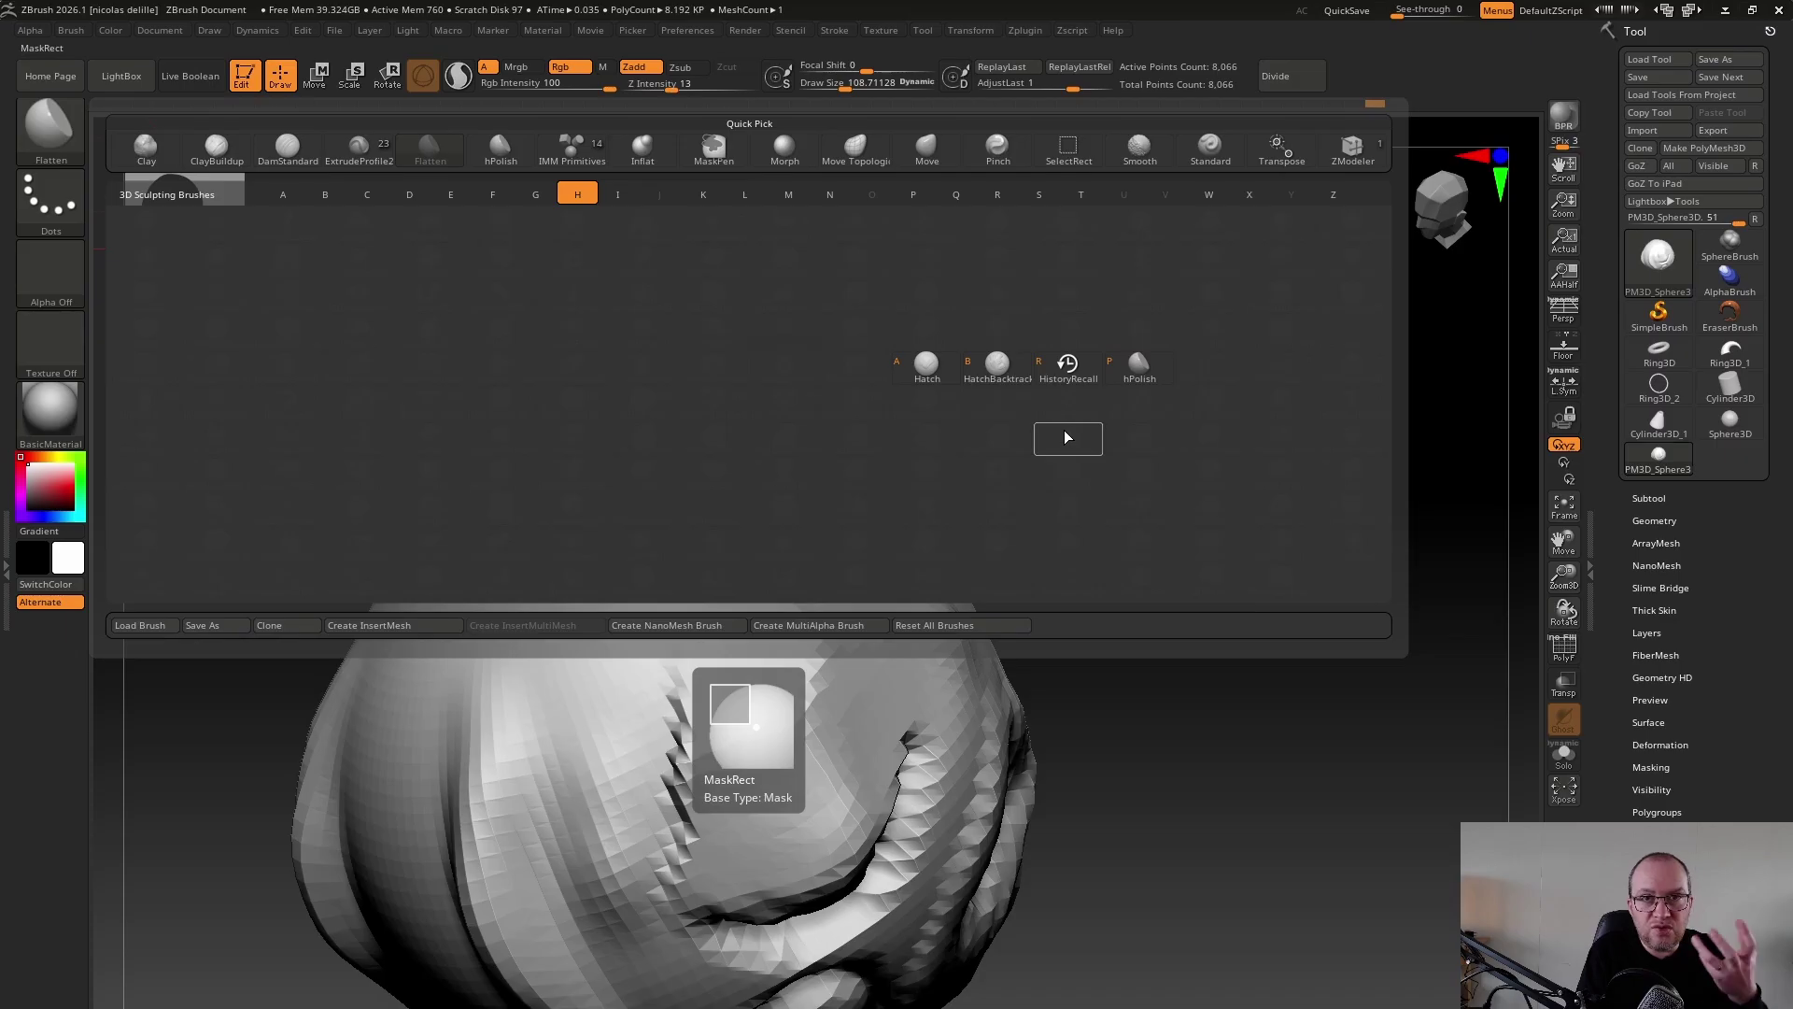
pyautogui.click(1138, 369)
pyautogui.press('s')
pyautogui.moveTo(1236, 470)
pyautogui.mouseDown()
pyautogui.moveTo(1258, 470)
pyautogui.moveTo(1140, 487)
pyautogui.mouseUp()
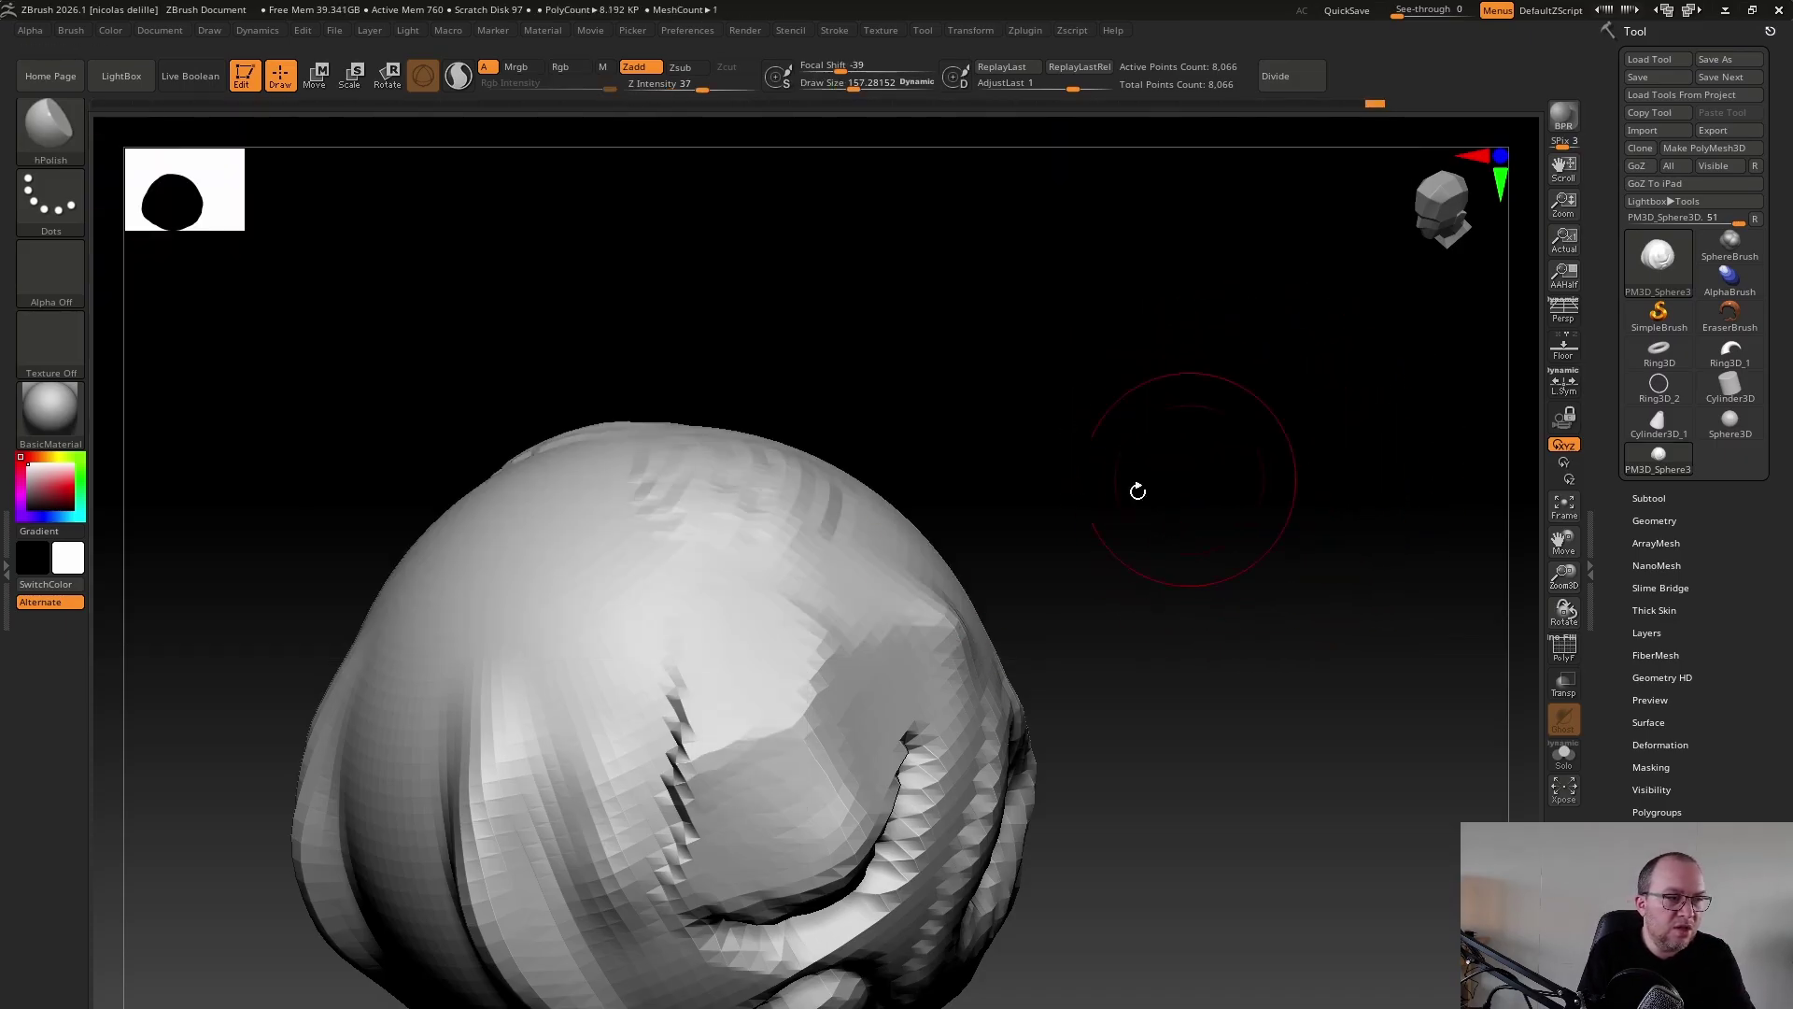
pyautogui.moveTo(451, 729); pyautogui.dragTo(484, 740)
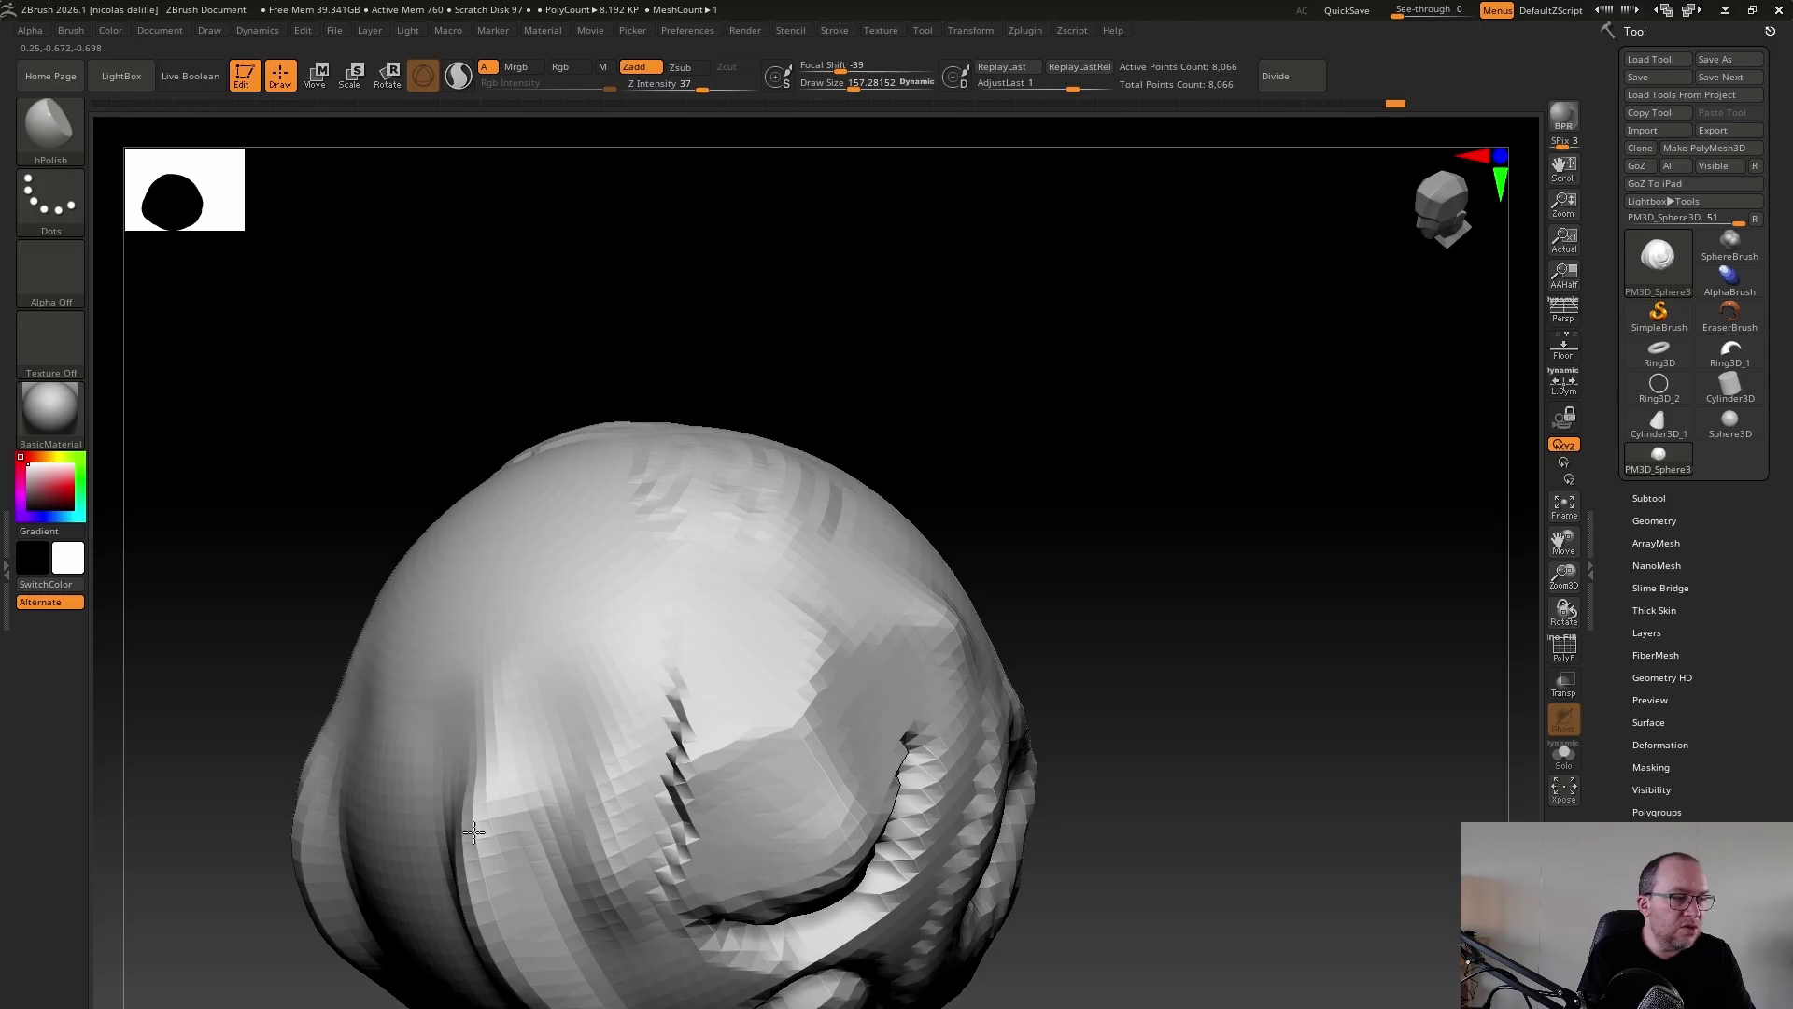
pyautogui.moveTo(1099, 505)
pyautogui.mouseDown()
pyautogui.moveTo(1173, 452)
pyautogui.moveTo(1205, 462)
pyautogui.mouseUp()
pyautogui.moveTo(586, 766)
pyautogui.mouseDown()
pyautogui.moveTo(557, 832)
pyautogui.moveTo(559, 808)
pyautogui.mouseUp()
pyautogui.moveTo(439, 822)
pyautogui.mouseDown()
pyautogui.moveTo(448, 776)
pyautogui.moveTo(408, 857)
pyautogui.moveTo(545, 730)
pyautogui.mouseUp()
# Polish the raised patch and its upper edge on the side of the sphere with hPolish
pyautogui.moveTo(1102, 551); pyautogui.dragTo(864, 547)
pyautogui.moveTo(803, 719)
pyautogui.mouseDown()
pyautogui.moveTo(784, 775)
pyautogui.moveTo(775, 747)
pyautogui.moveTo(710, 752)
pyautogui.moveTo(765, 620)
pyautogui.moveTo(705, 756)
pyautogui.mouseUp()
pyautogui.moveTo(1176, 485); pyautogui.dragTo(1083, 537)
pyautogui.moveTo(841, 635)
pyautogui.mouseDown()
pyautogui.moveTo(857, 653)
pyautogui.moveTo(924, 604)
pyautogui.moveTo(880, 661)
pyautogui.mouseUp()
pyautogui.moveTo(1269, 492)
pyautogui.mouseDown()
pyautogui.moveTo(1260, 533)
pyautogui.moveTo(1325, 404)
pyautogui.mouseUp()
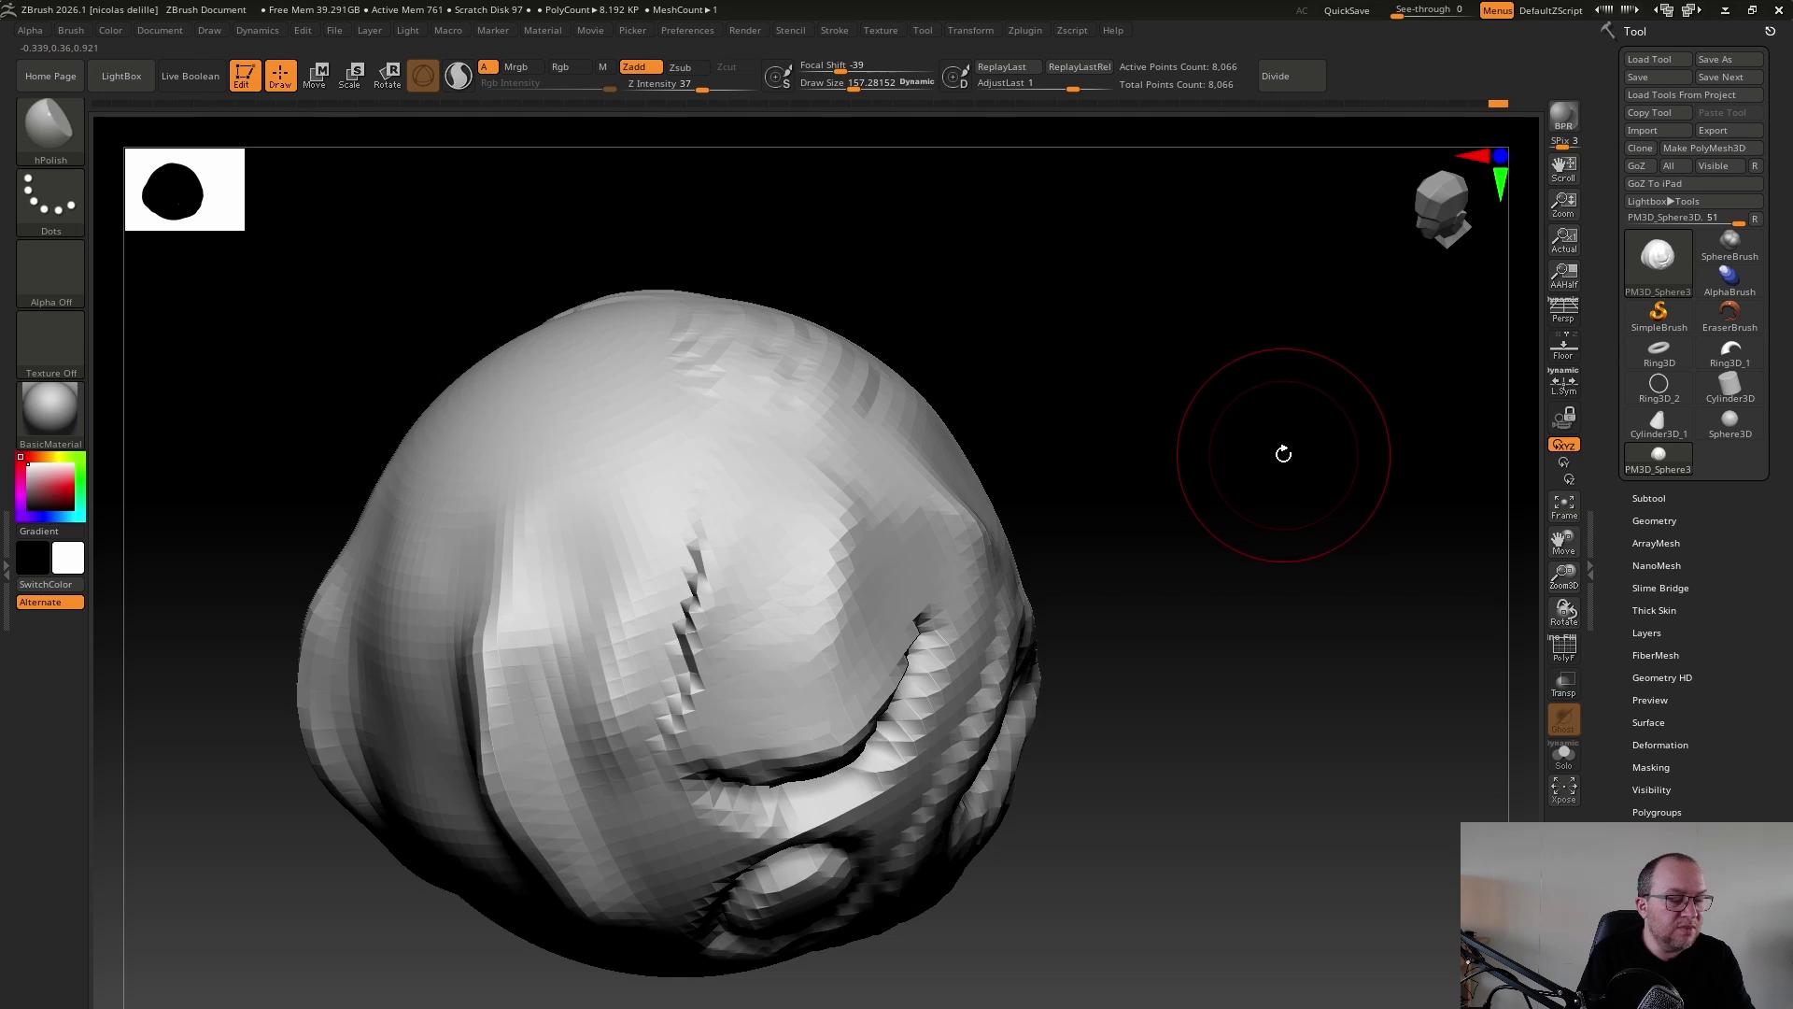
# Switch back to the Flatten brush
pyautogui.press('b')
pyautogui.press('f')
pyautogui.press('l')
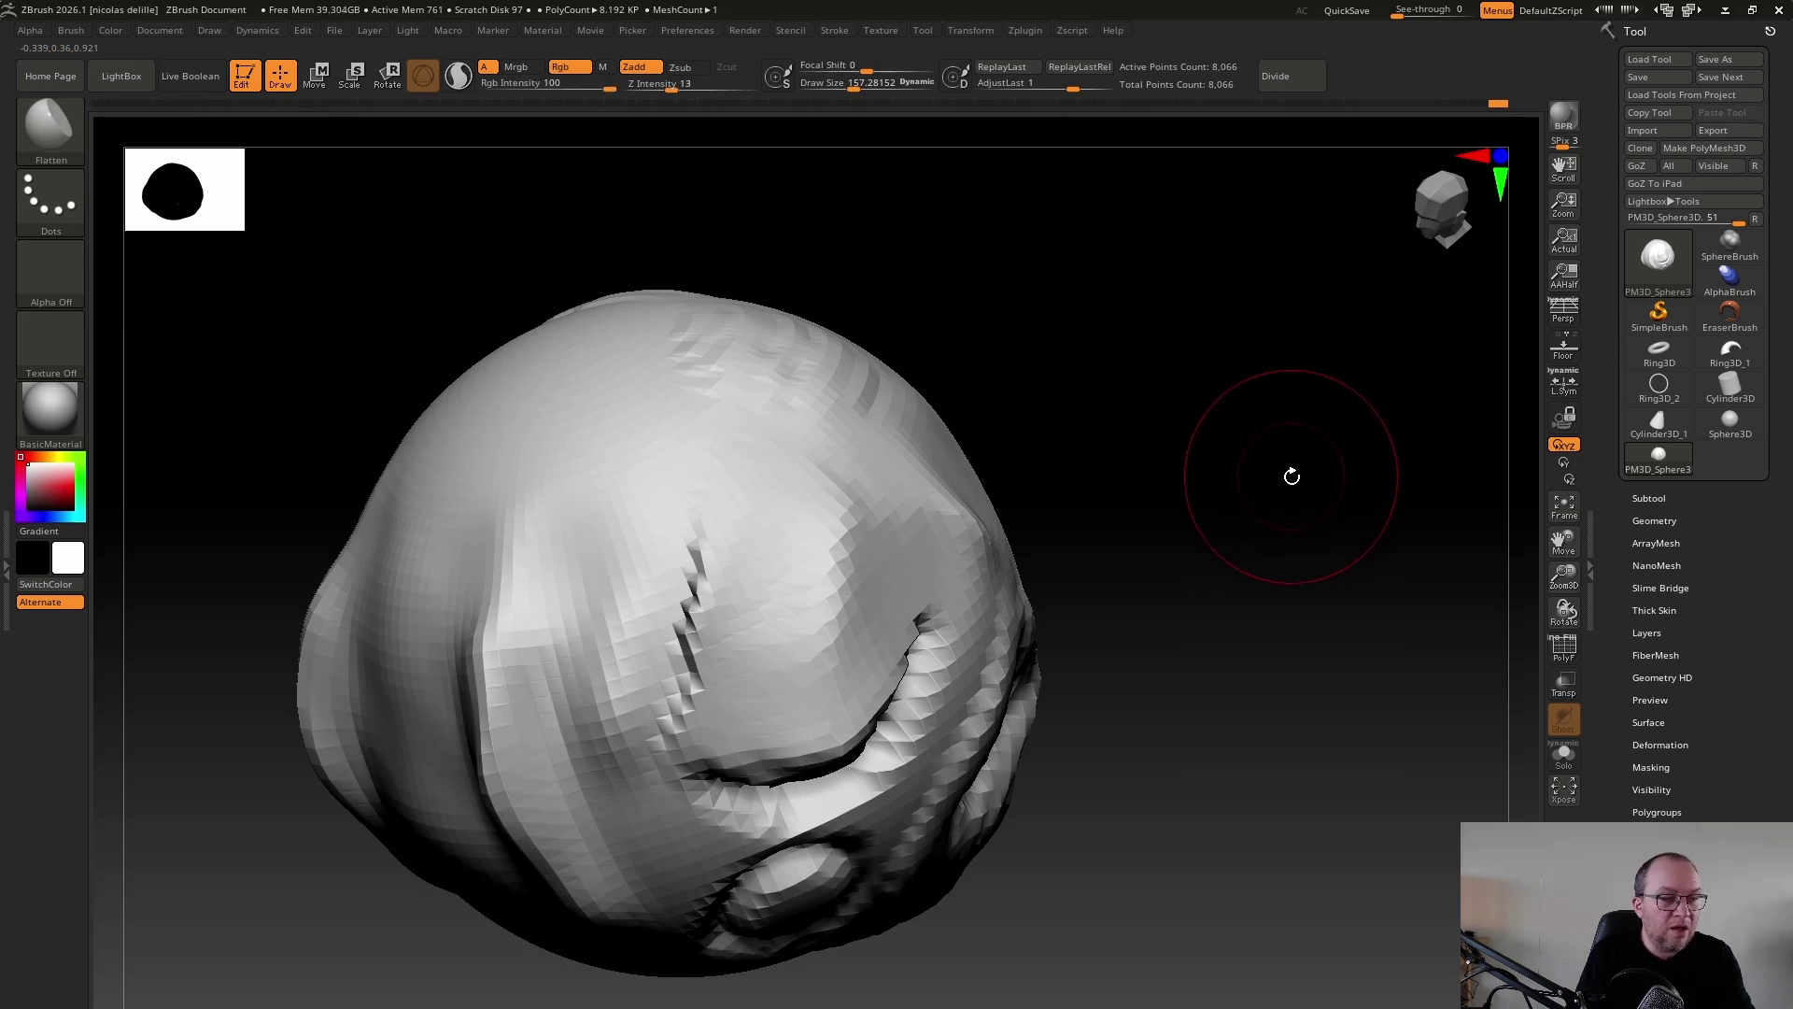
# Select the Pinch brush, set its draw size to about 140, and pinch a sharp vertical crease into the sphere's smooth side
pyautogui.press('b')
pyautogui.press('p')
pyautogui.press('i')
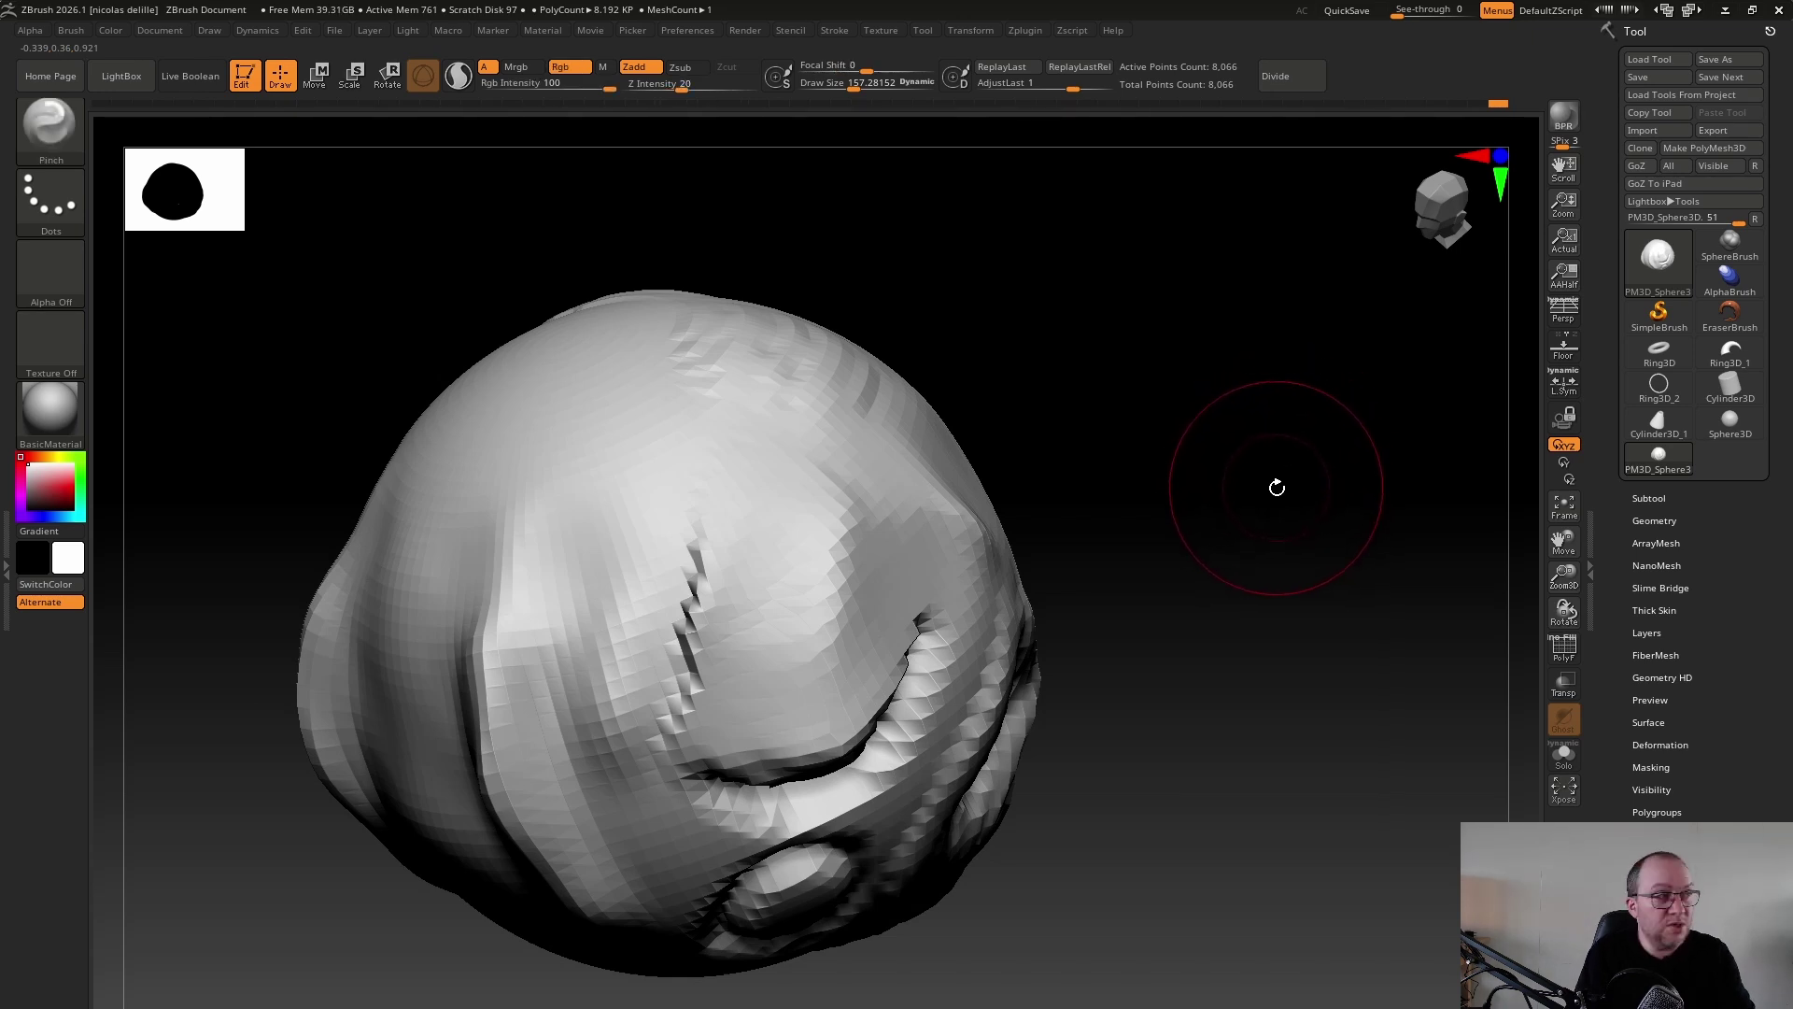
pyautogui.press('s')
pyautogui.moveTo(1246, 502)
pyautogui.mouseDown()
pyautogui.moveTo(1240, 520)
pyautogui.moveTo(1280, 440)
pyautogui.moveTo(1270, 491)
pyautogui.mouseUp()
pyautogui.moveTo(741, 442); pyautogui.dragTo(778, 622)
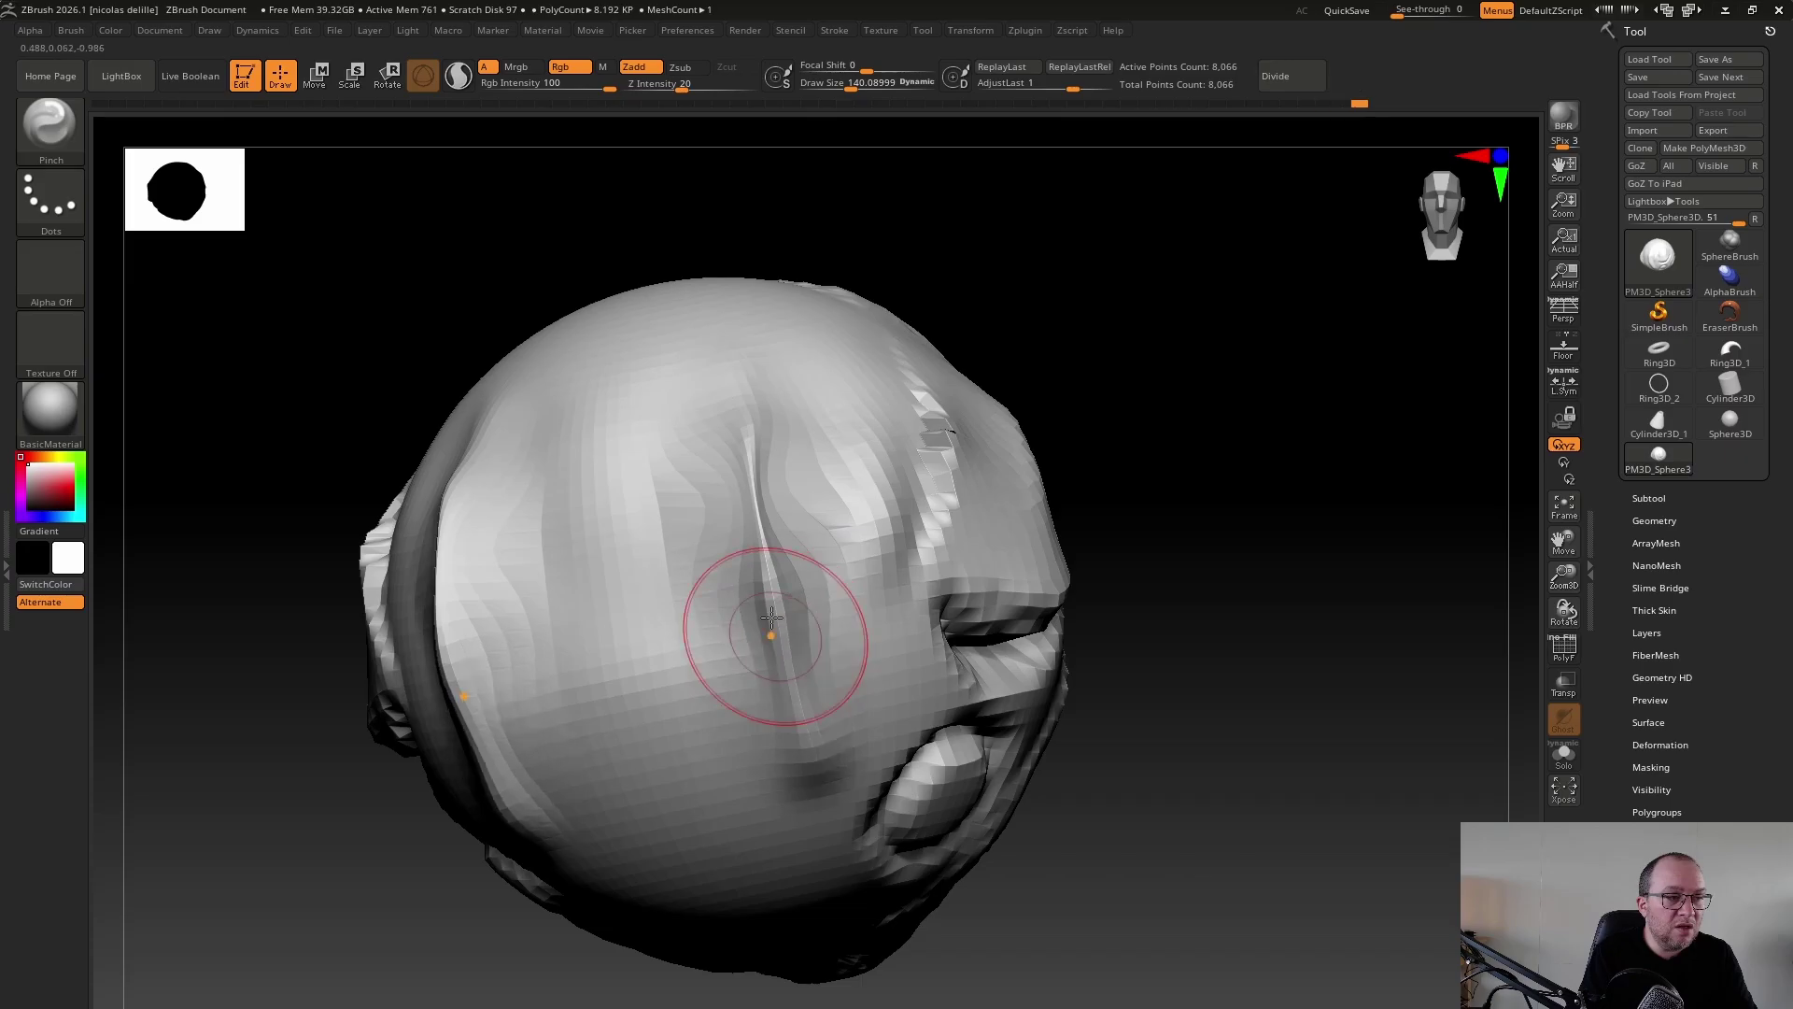
pyautogui.moveTo(788, 799); pyautogui.dragTo(744, 405)
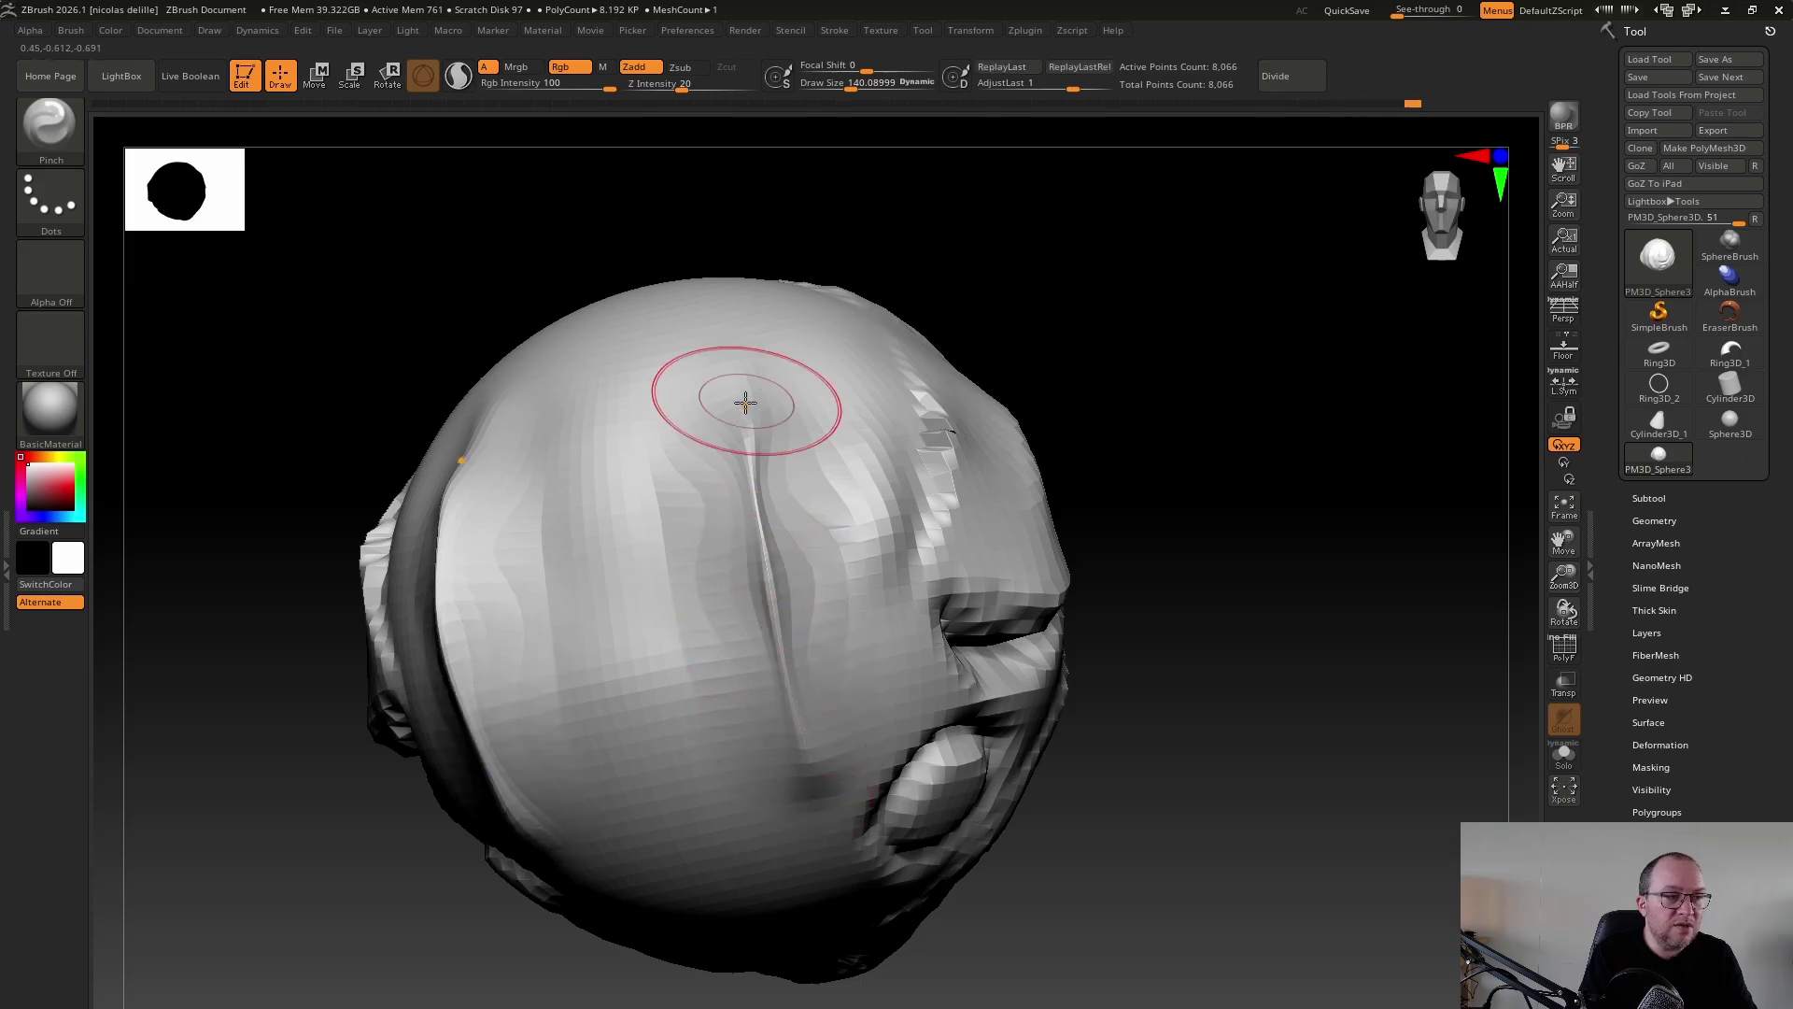
# Select the Inflat brush and inflate the surface along the pinched vertical crease
pyautogui.moveTo(1091, 367); pyautogui.dragTo(972, 400)
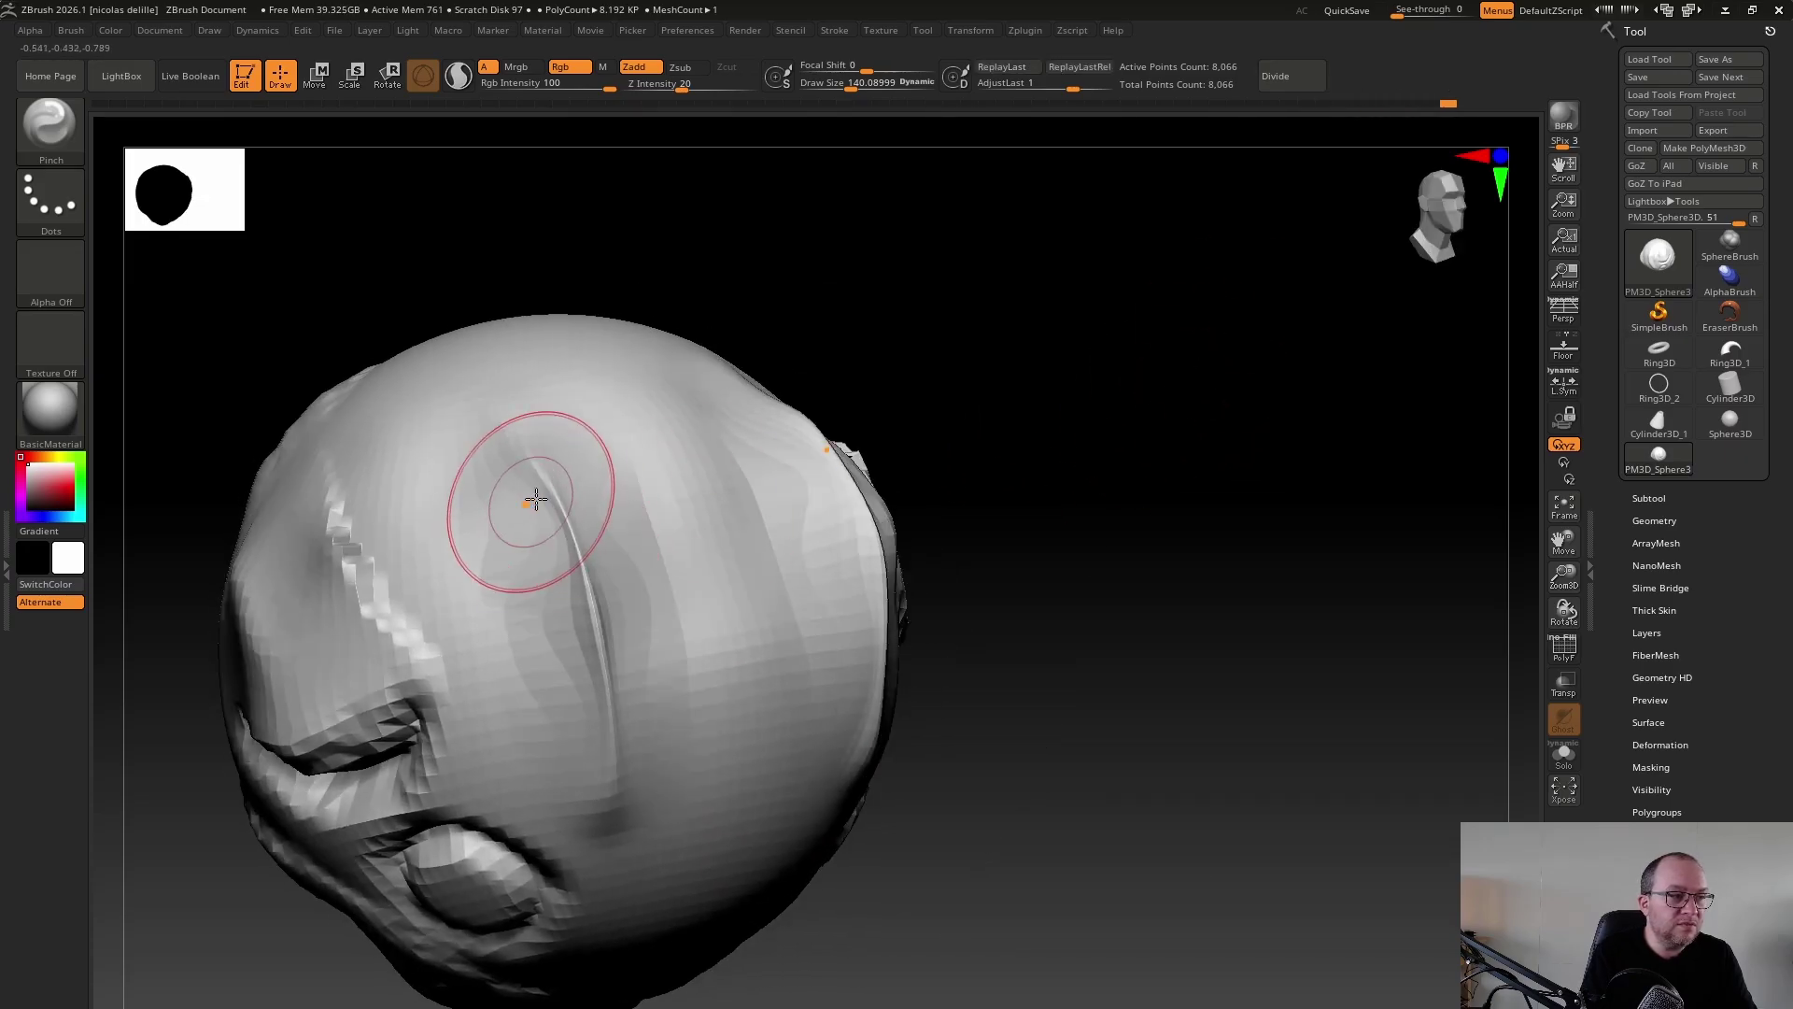
pyautogui.press('b')
pyautogui.press('i')
pyautogui.press('n')
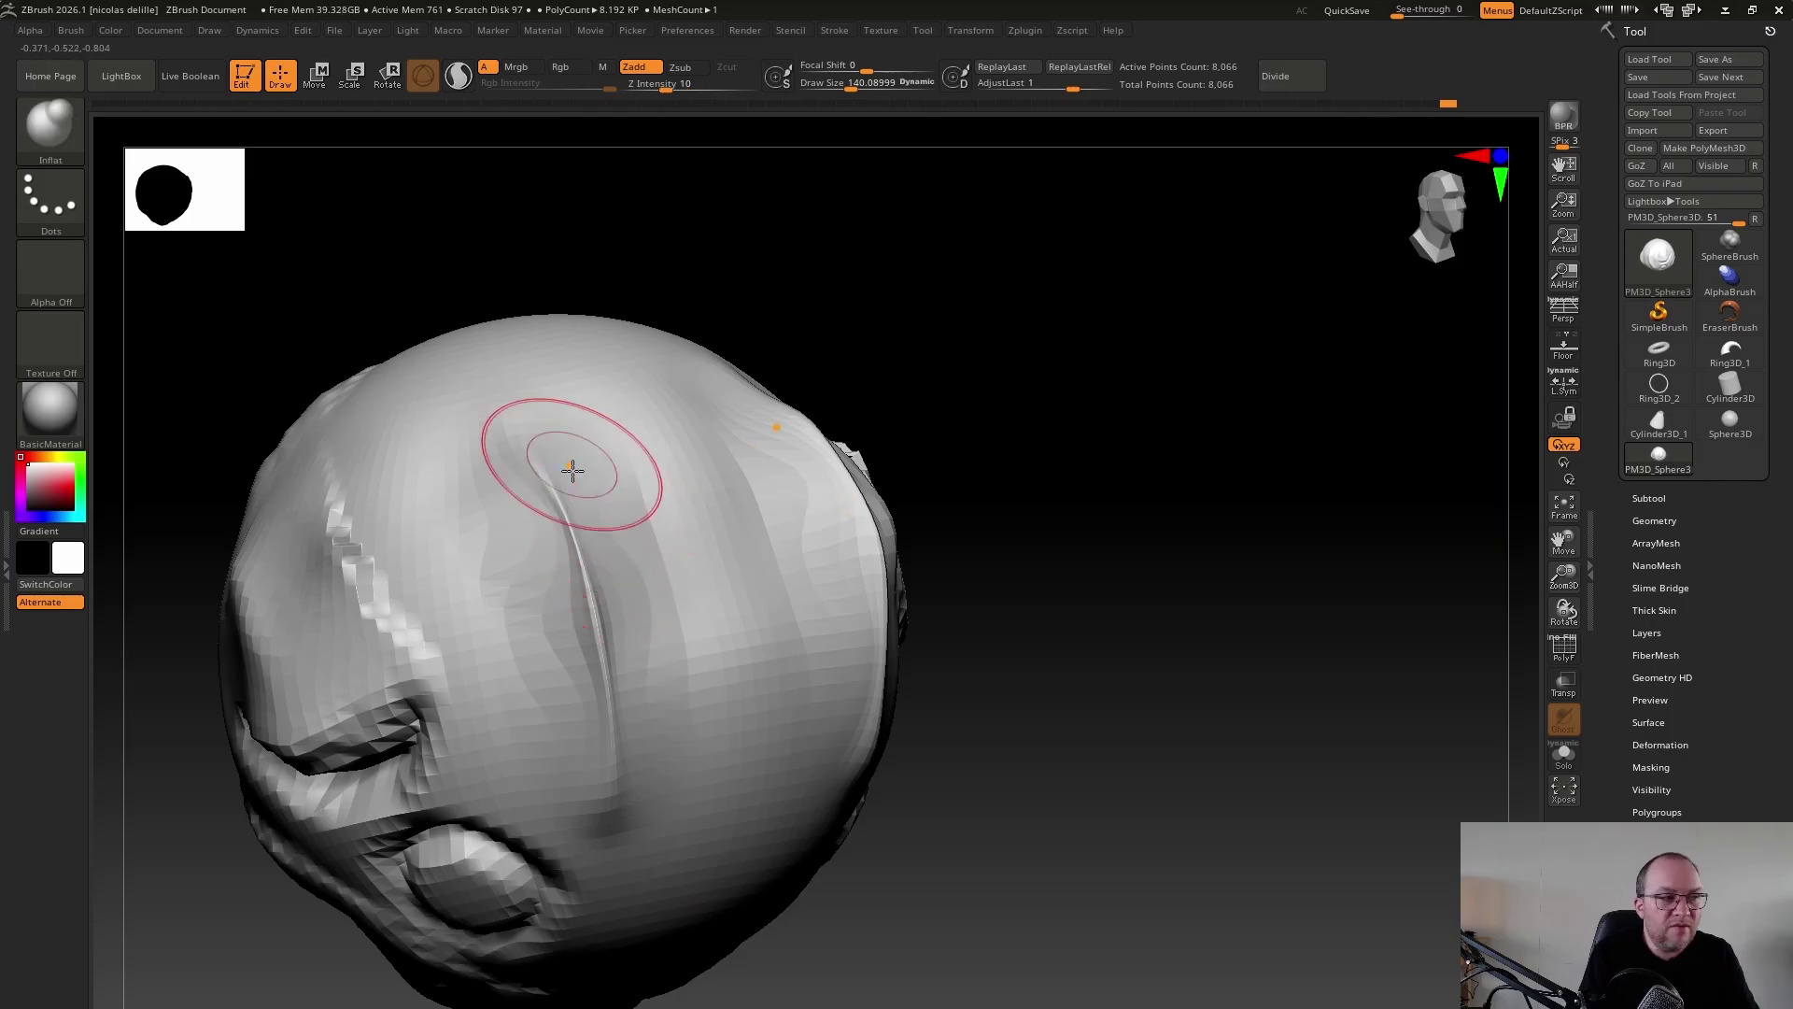
pyautogui.moveTo(571, 535)
pyautogui.mouseDown()
pyautogui.moveTo(611, 699)
pyautogui.moveTo(579, 535)
pyautogui.moveTo(548, 489)
pyautogui.moveTo(598, 654)
pyautogui.mouseUp()
pyautogui.moveTo(1052, 569)
pyautogui.mouseDown()
pyautogui.moveTo(984, 488)
pyautogui.moveTo(1051, 523)
pyautogui.moveTo(1038, 544)
pyautogui.mouseUp()
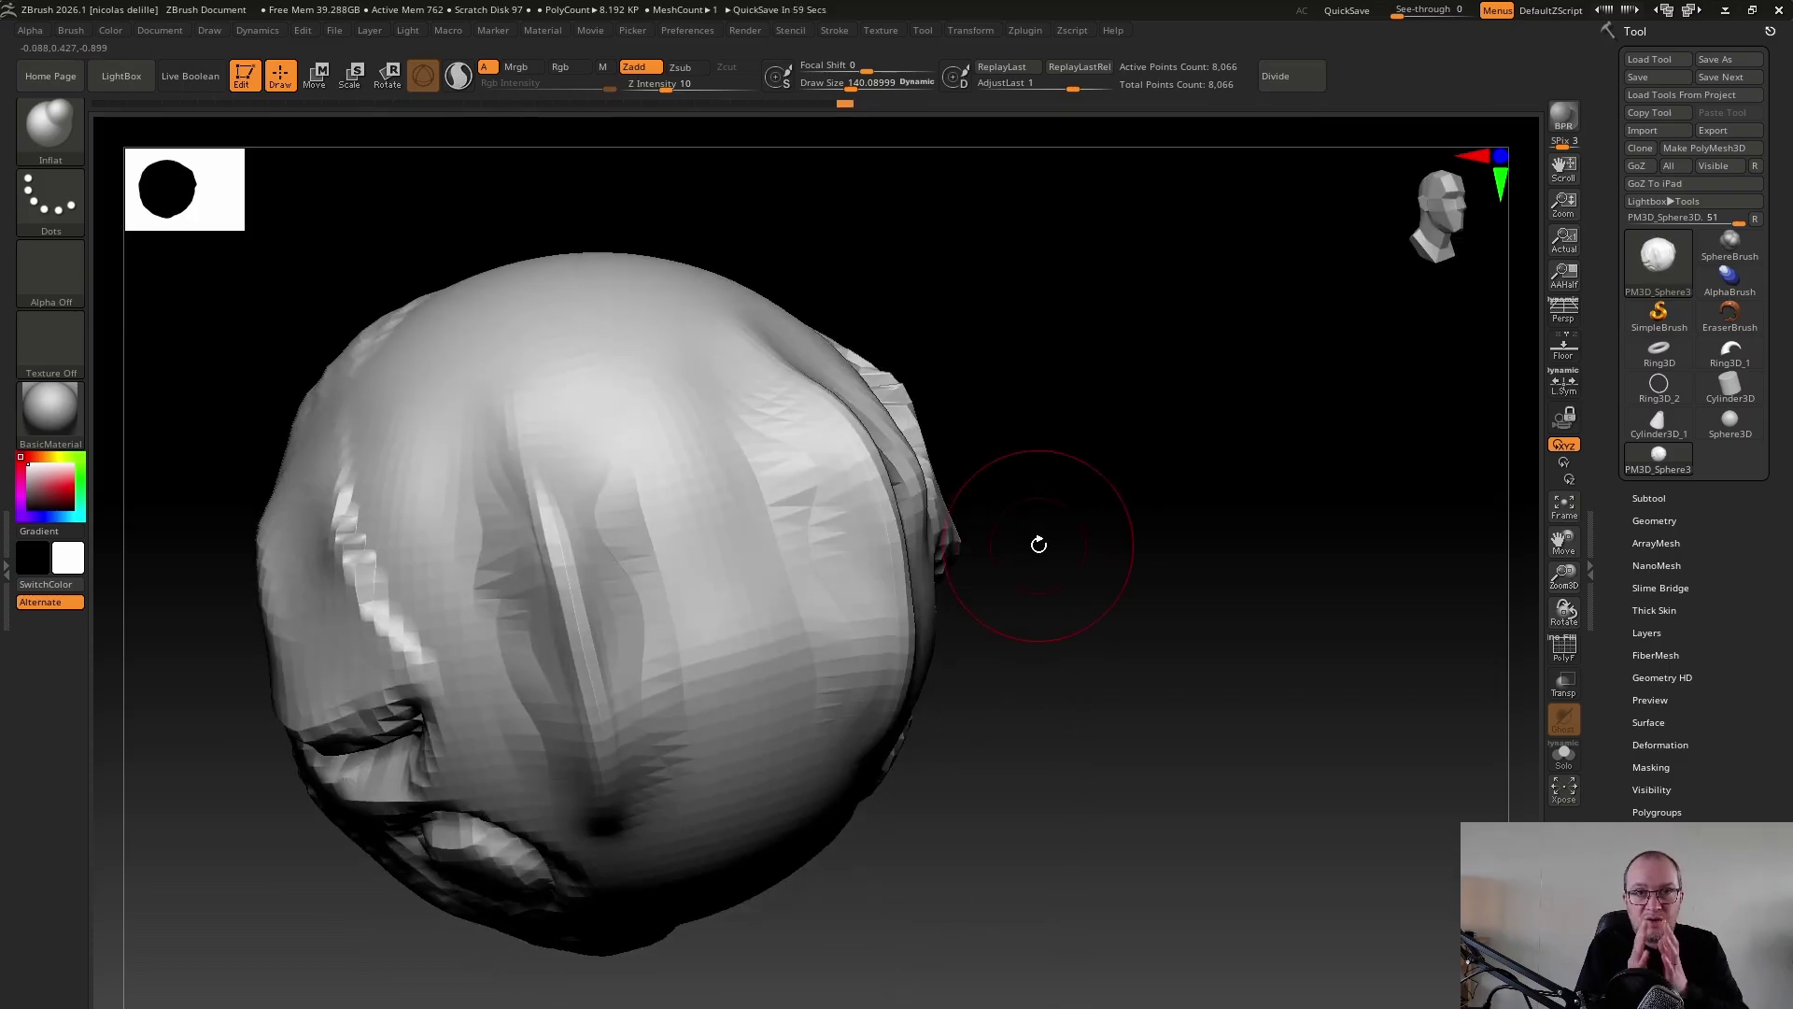
# Reopen the brush library to look over the sculpting and masking brushes
pyautogui.moveTo(1214, 607); pyautogui.dragTo(1196, 619)
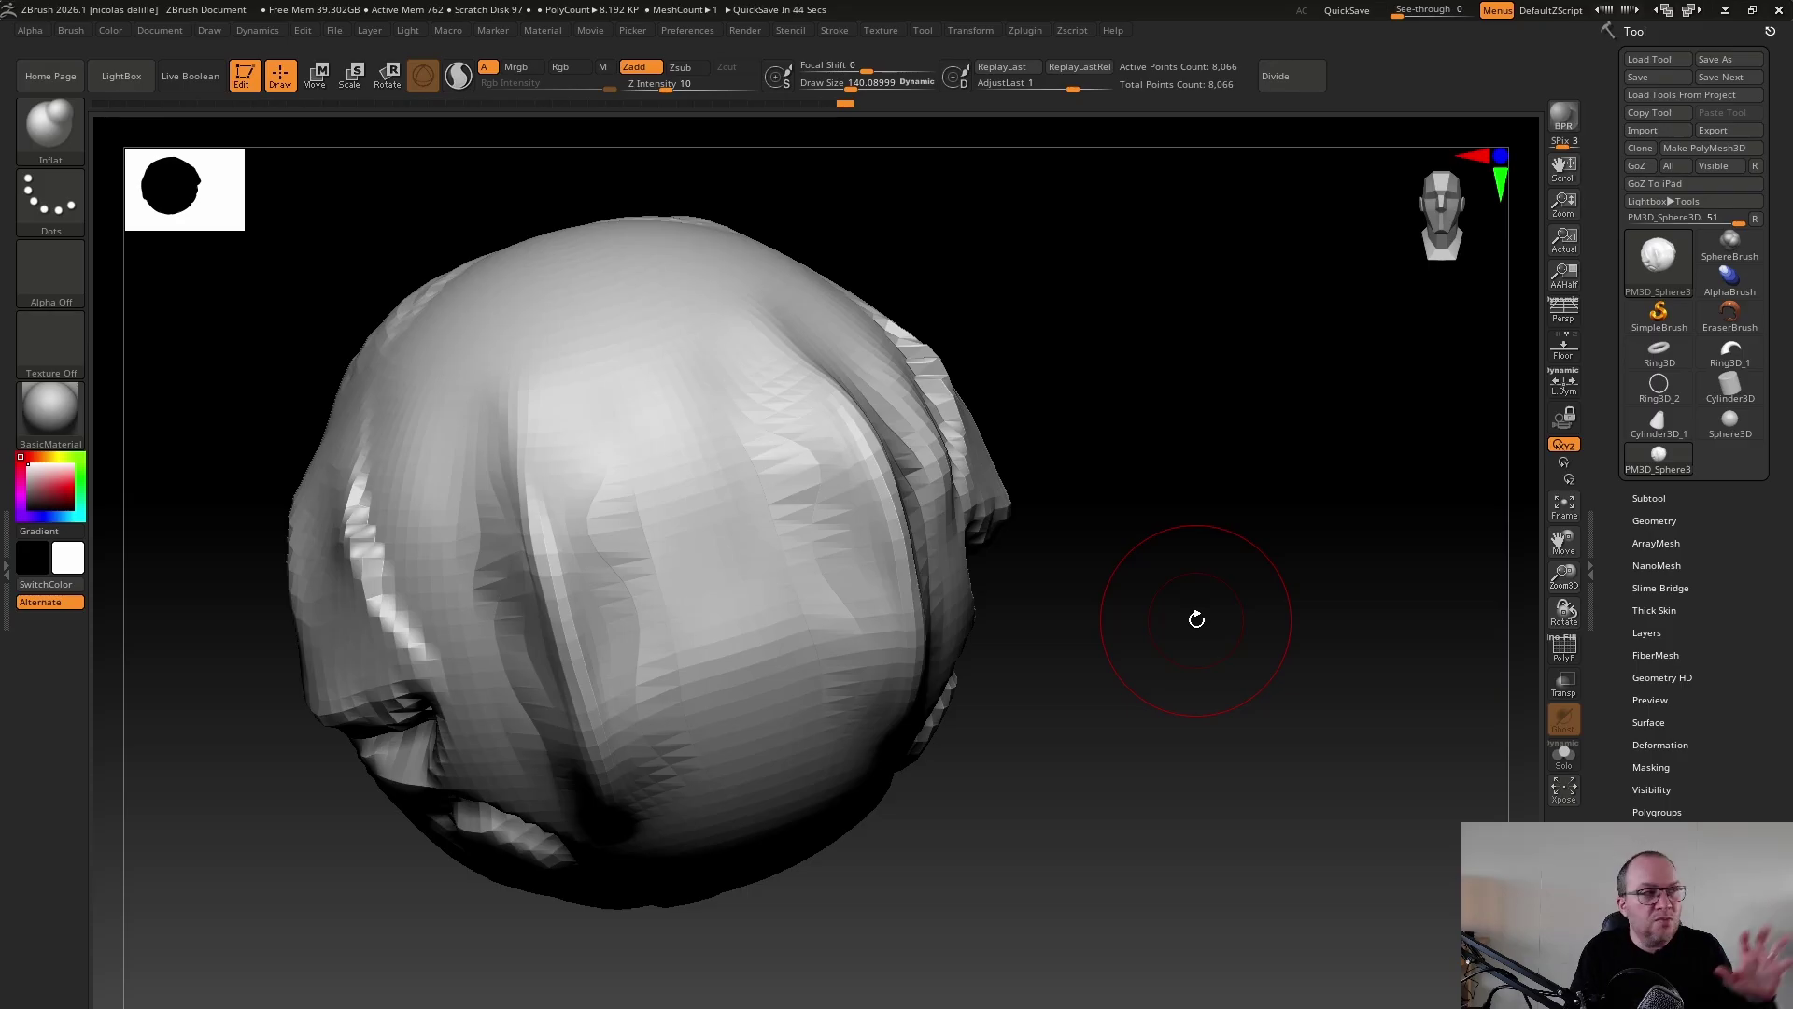
pyautogui.click(65, 142)
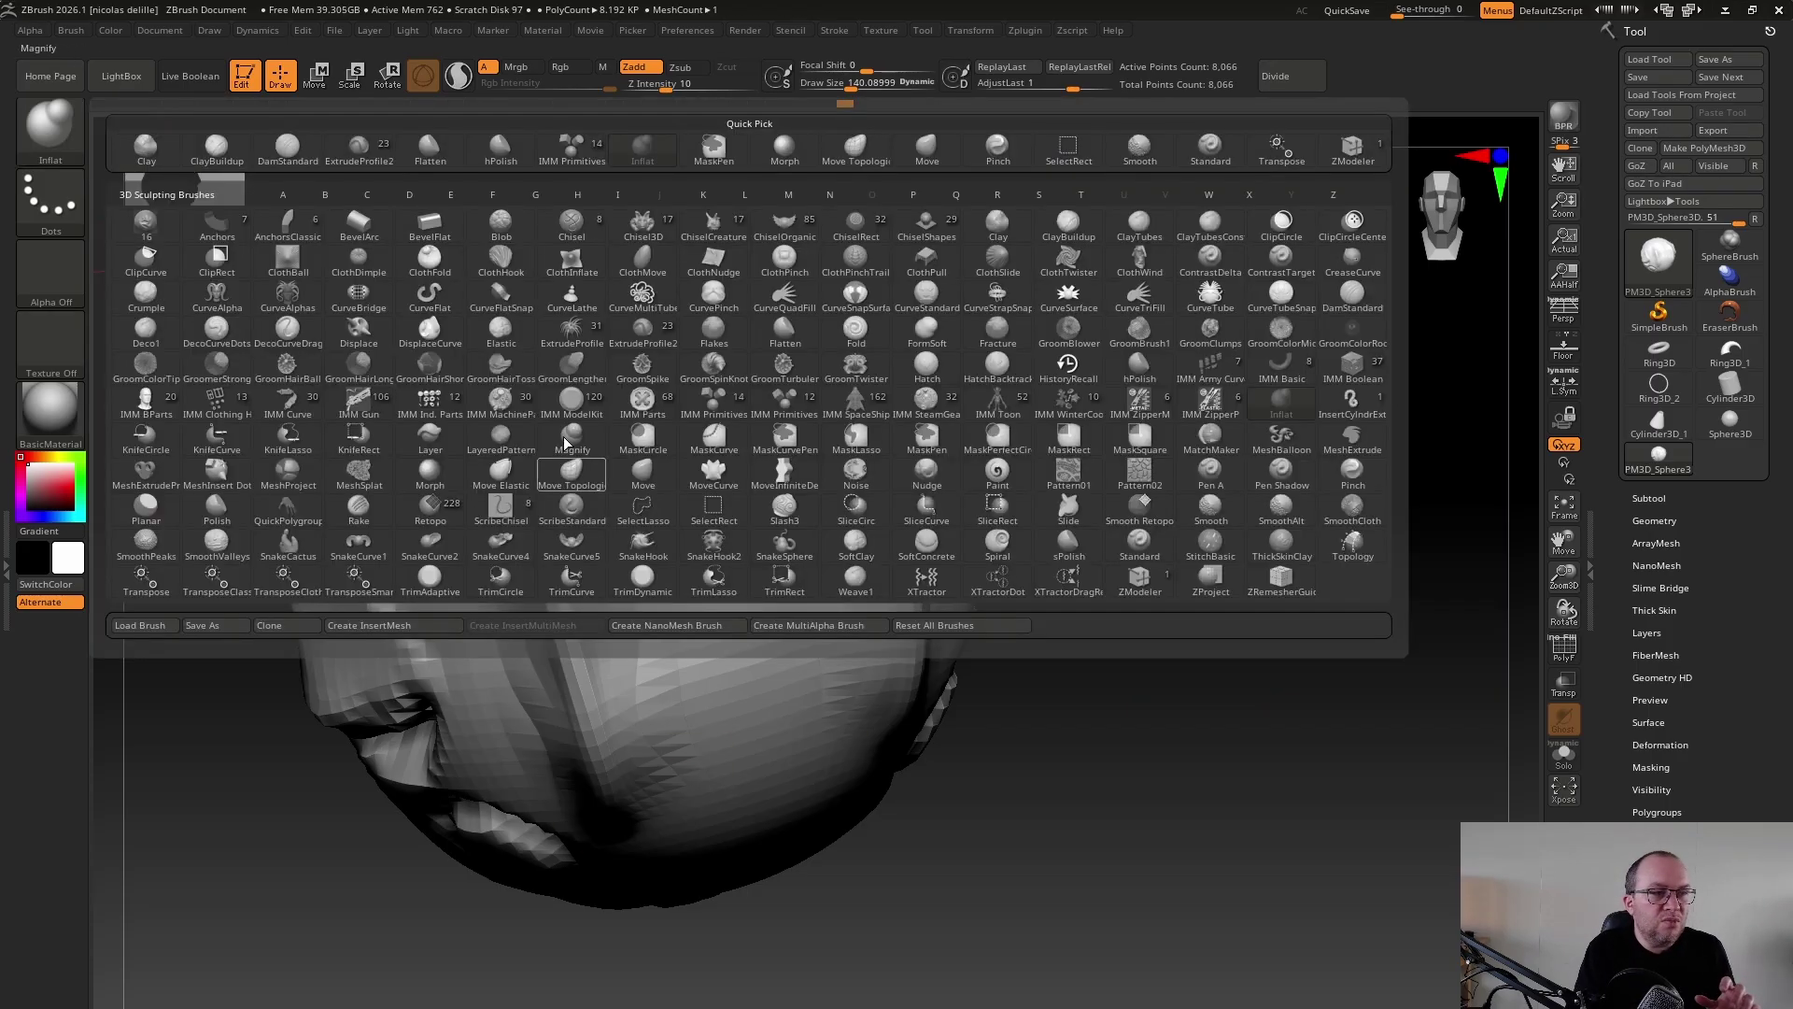
pyautogui.moveTo(1001, 454)
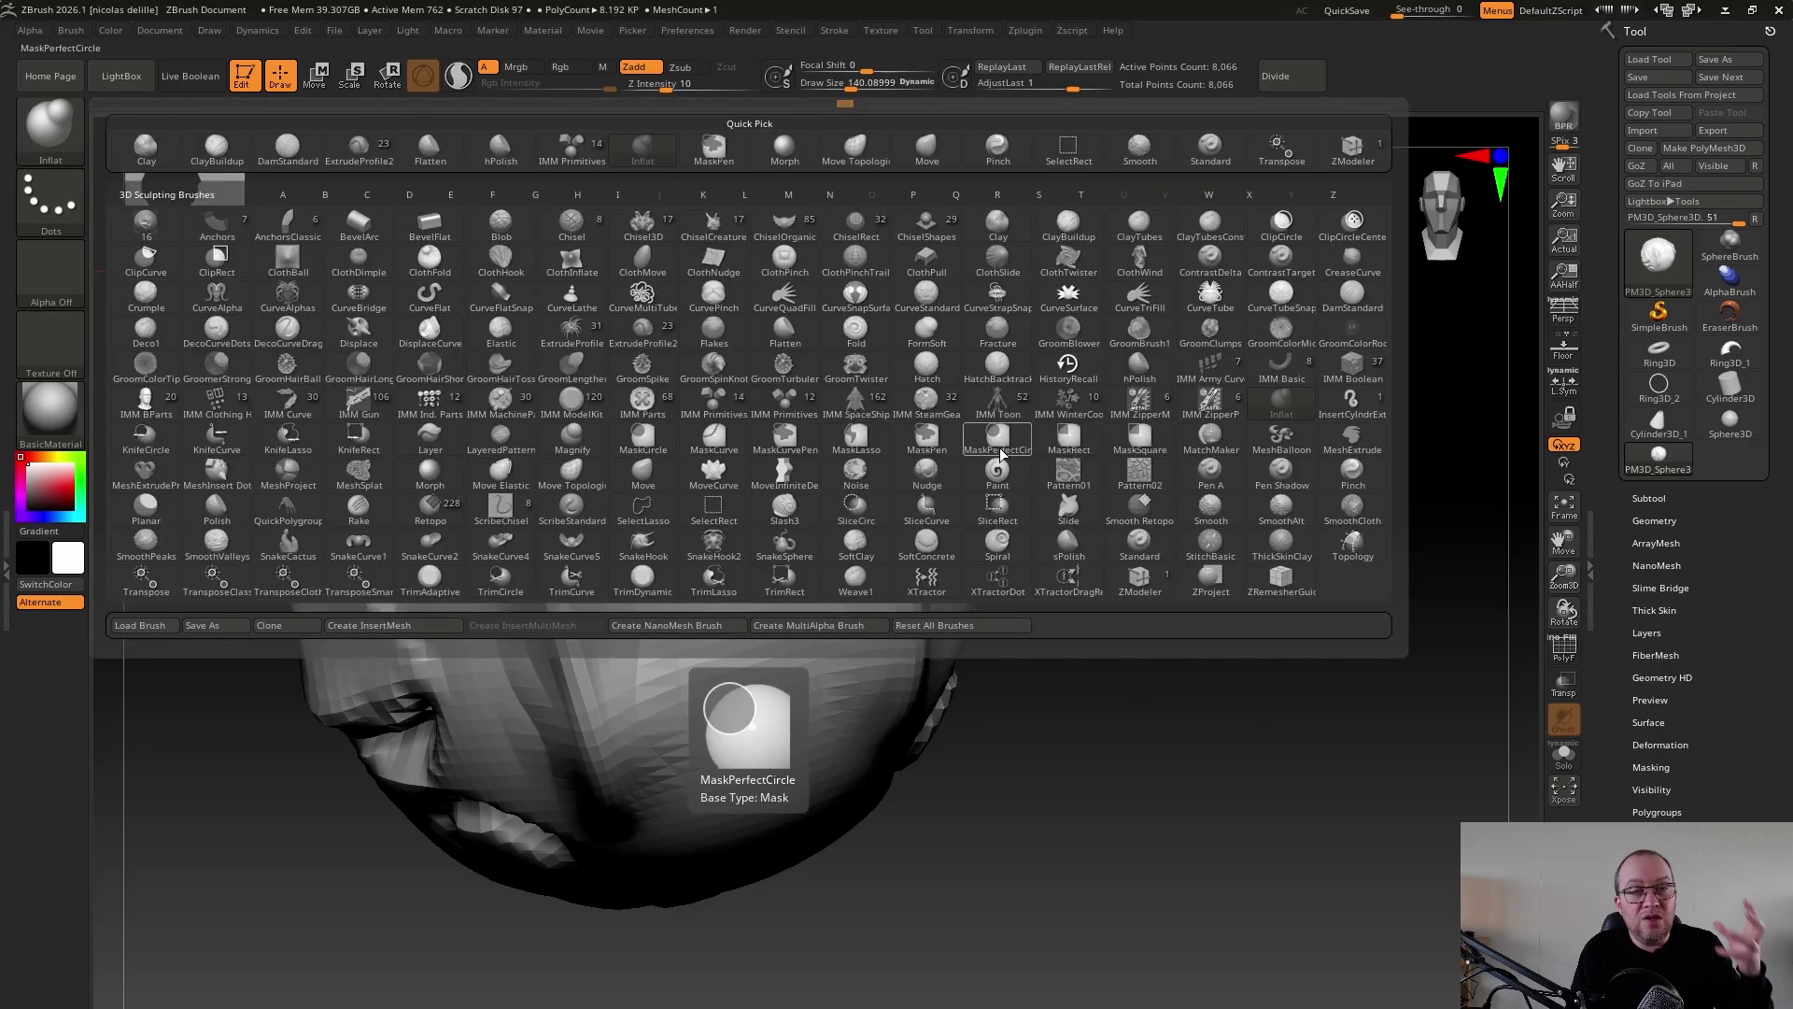